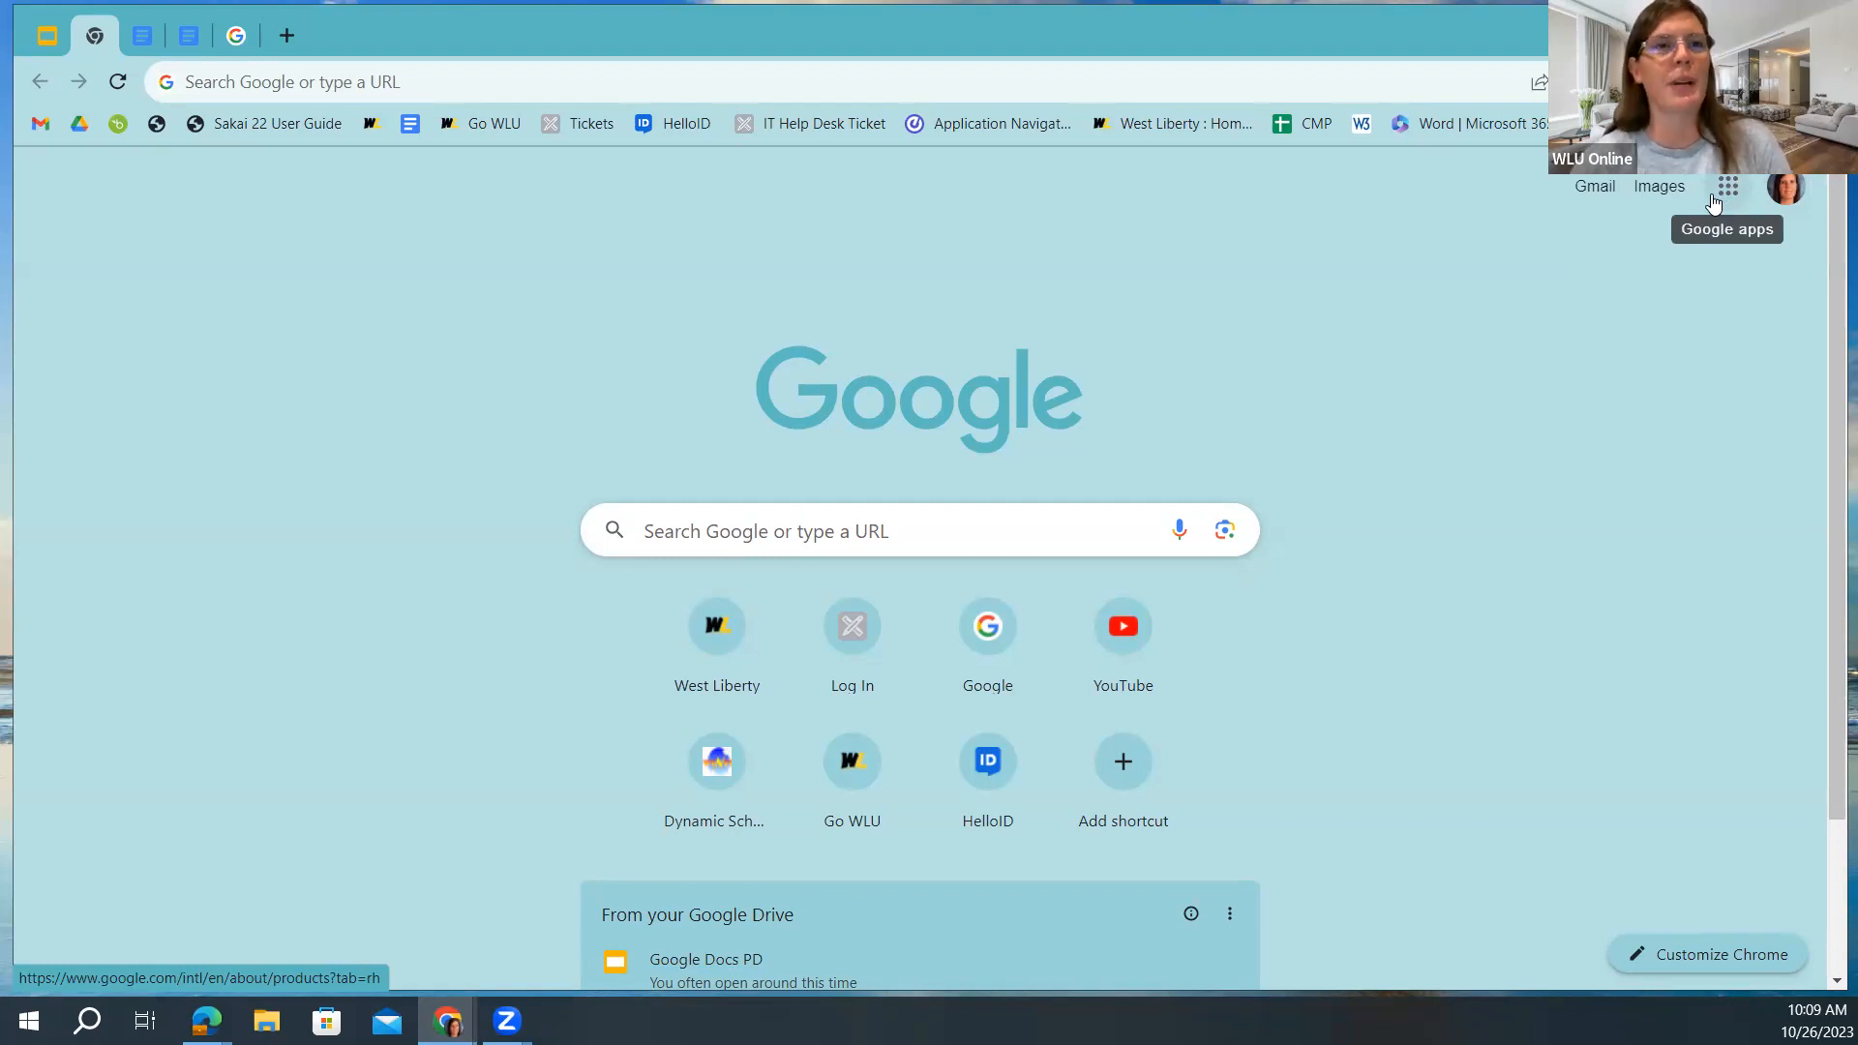
Drag Docs to the top of the Google apps list and launch Google Docs.
left_click(1713, 202)
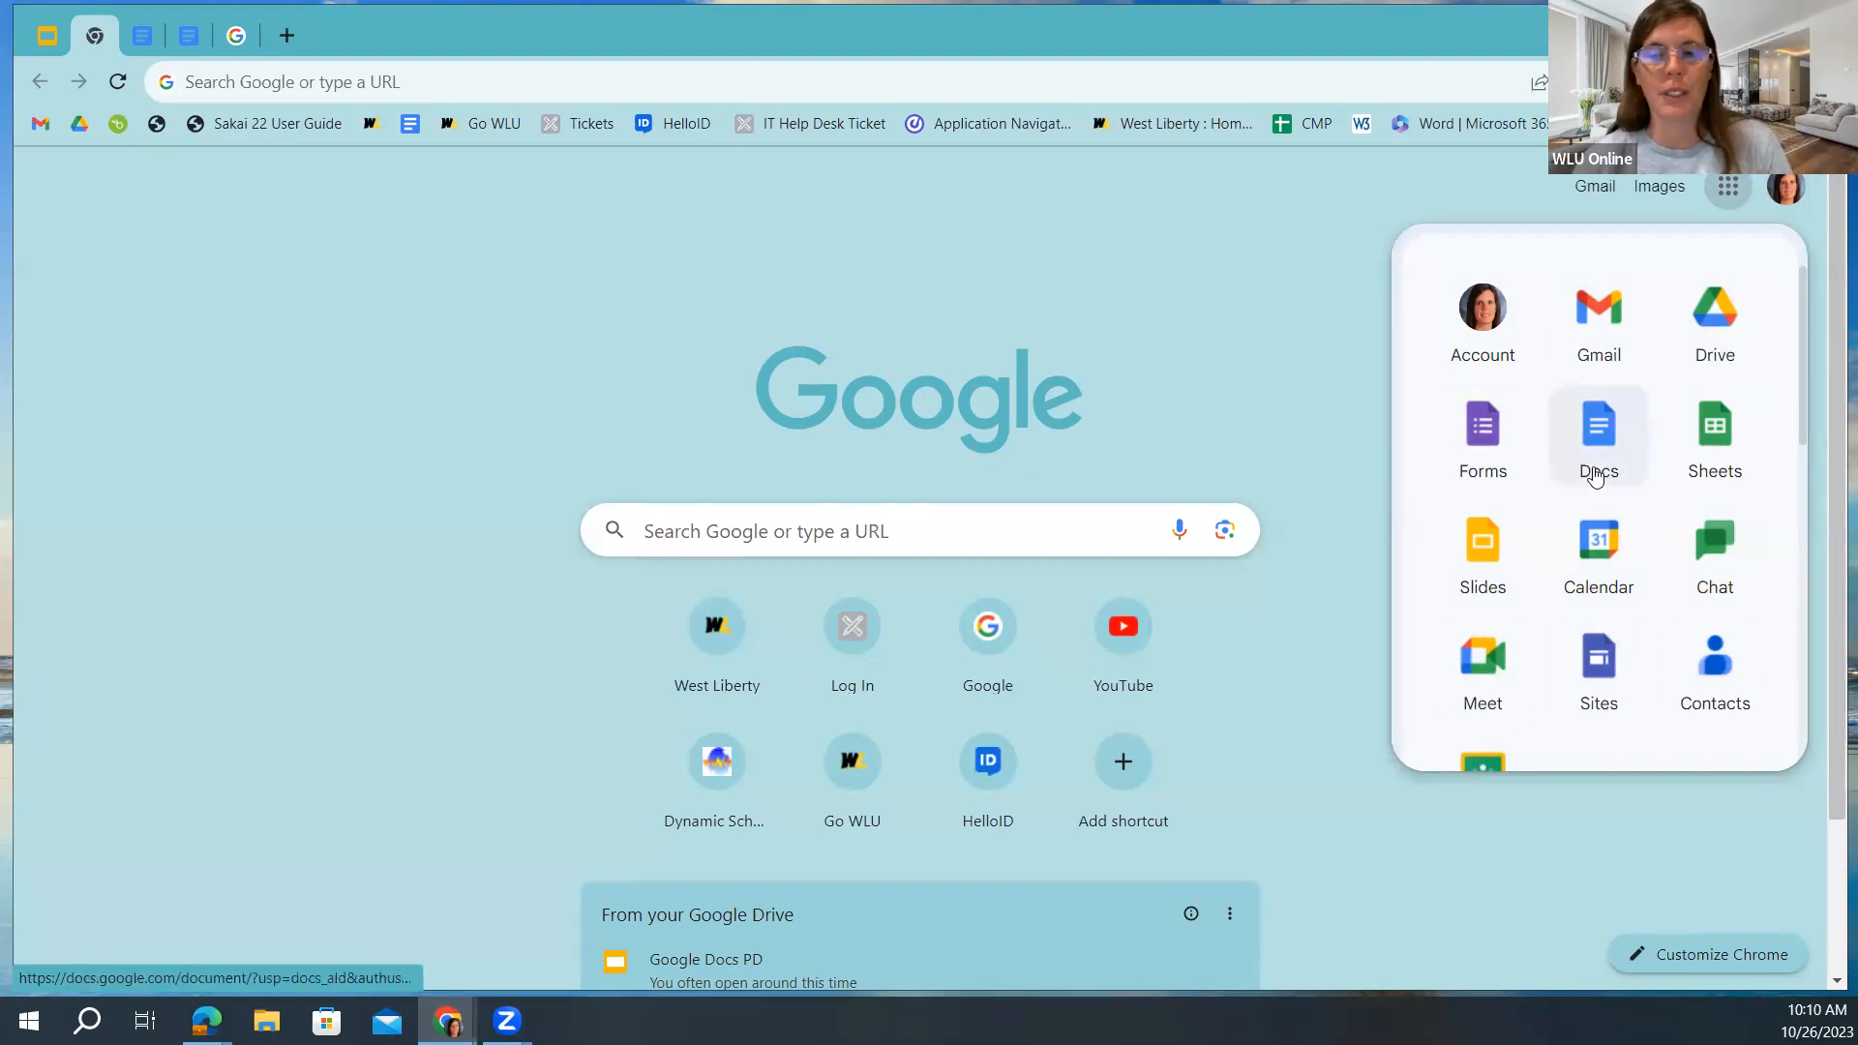
left_click_drag(1575, 468, 1578, 326)
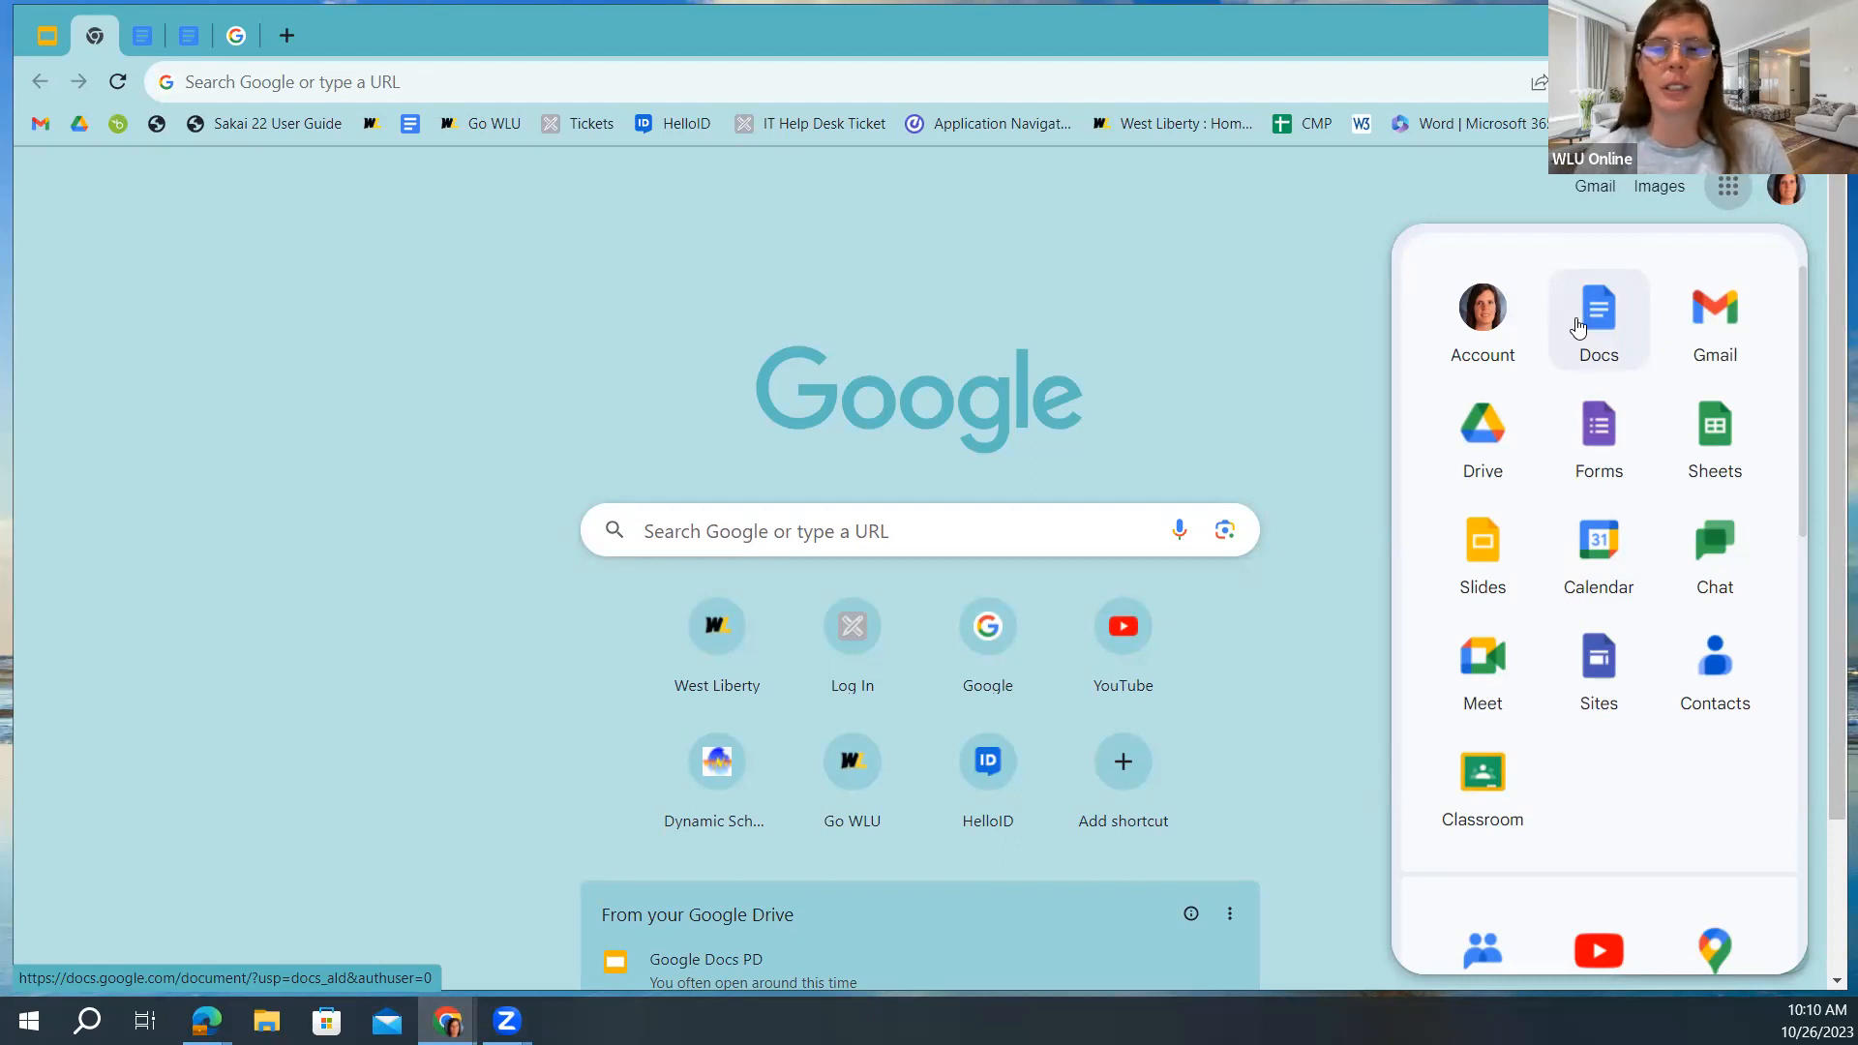
left_click_drag(1578, 326, 1555, 424)
left_click(1597, 450)
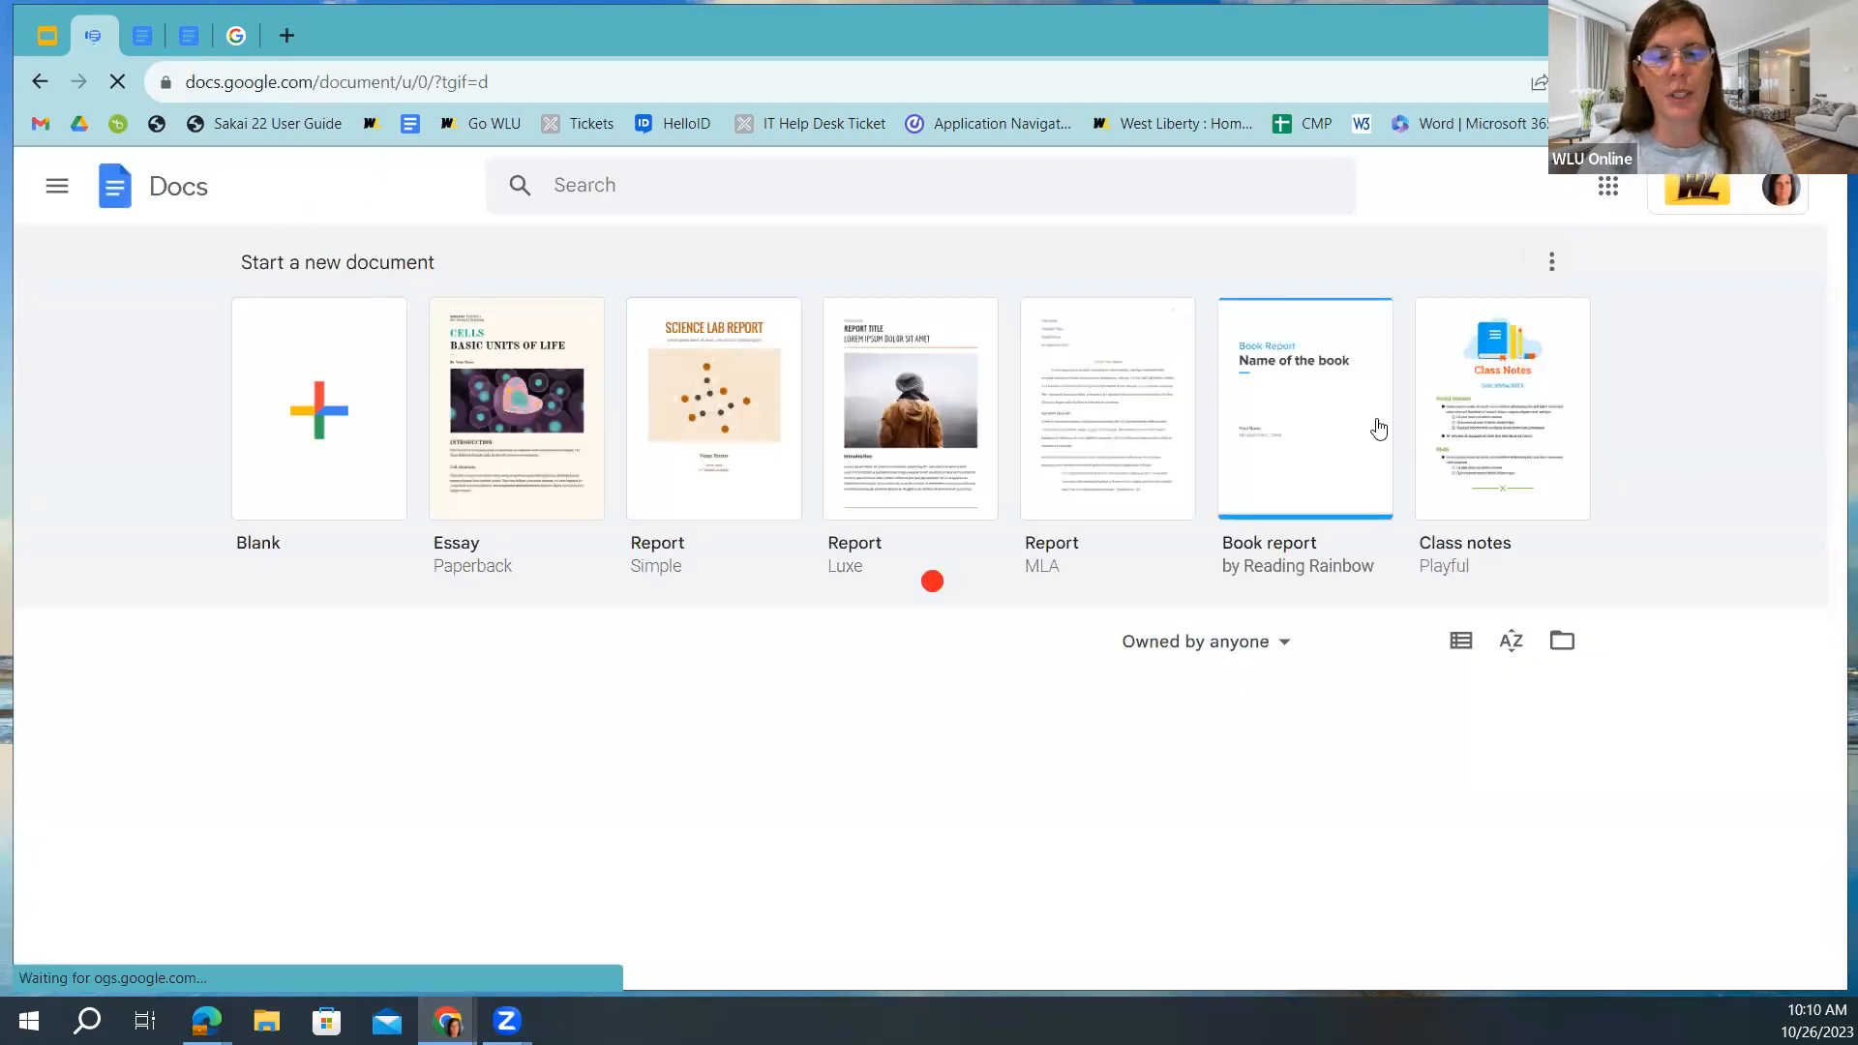
Start a Blank document and select its 'Untitled document' title for renaming.
left_click(304, 447)
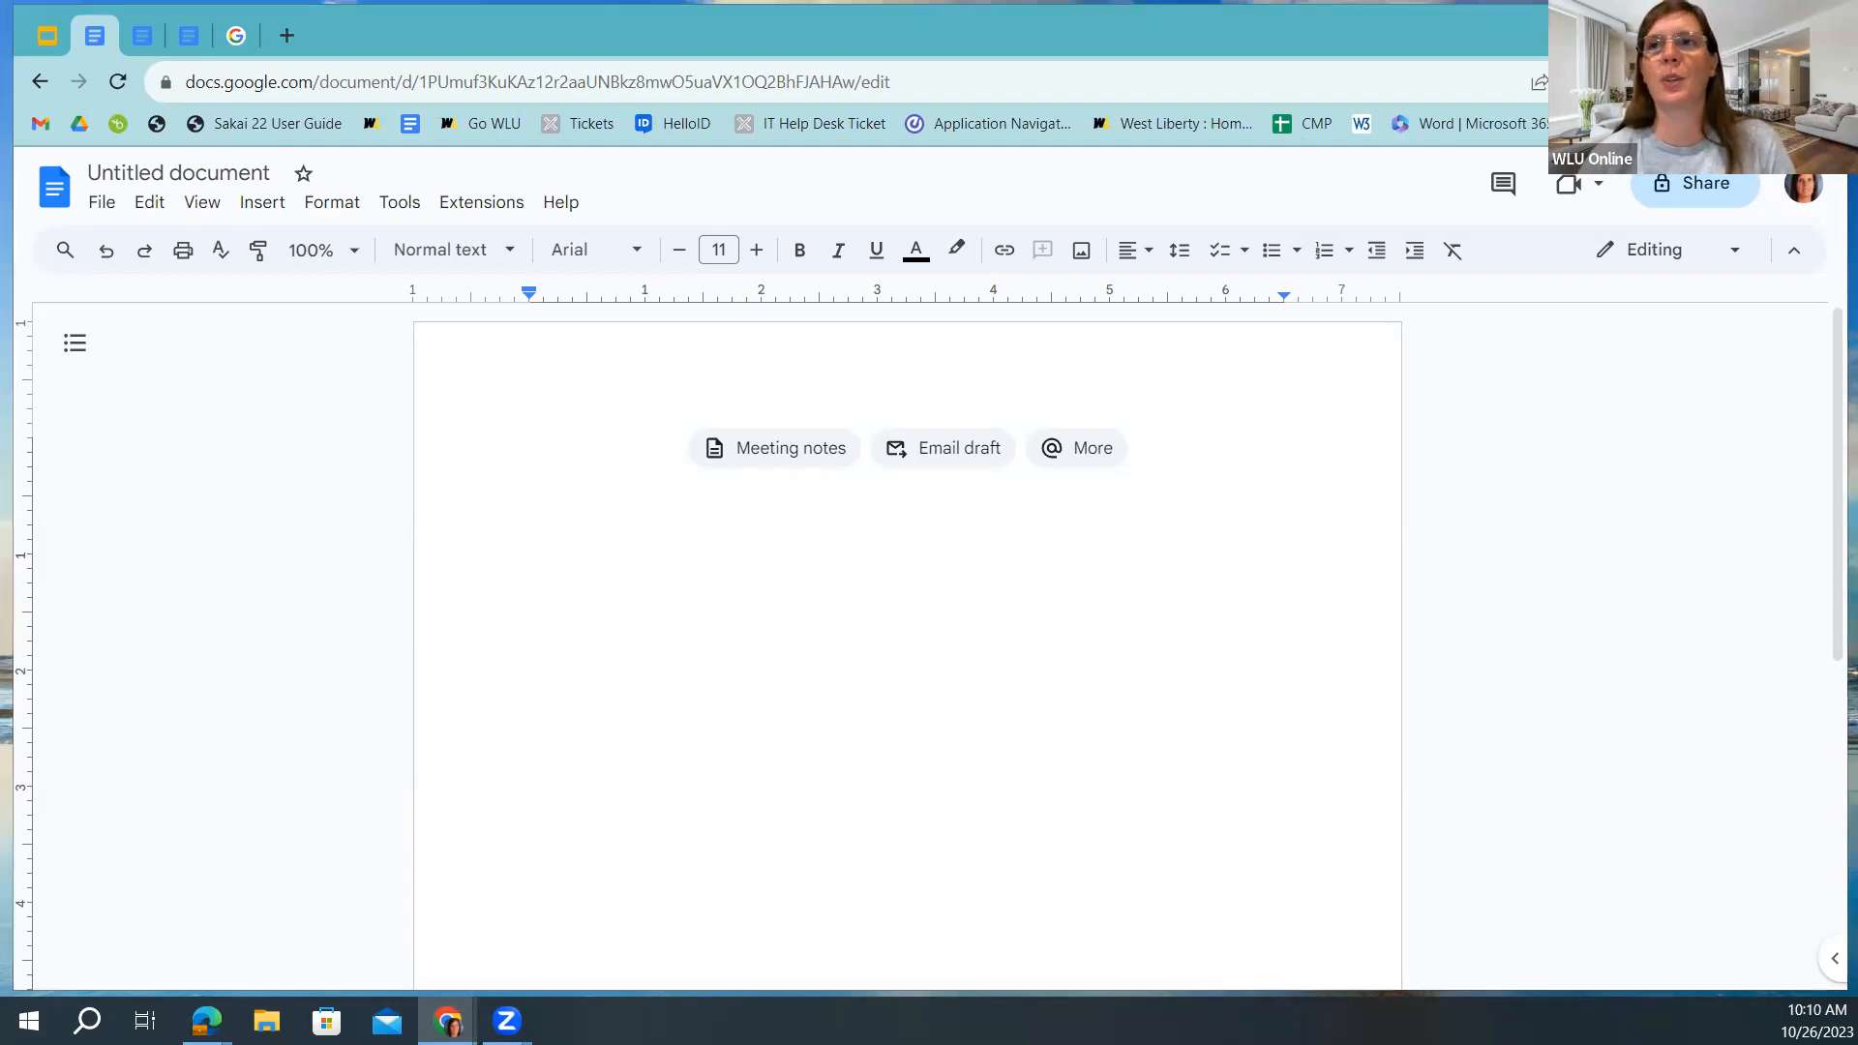
left_click(159, 174)
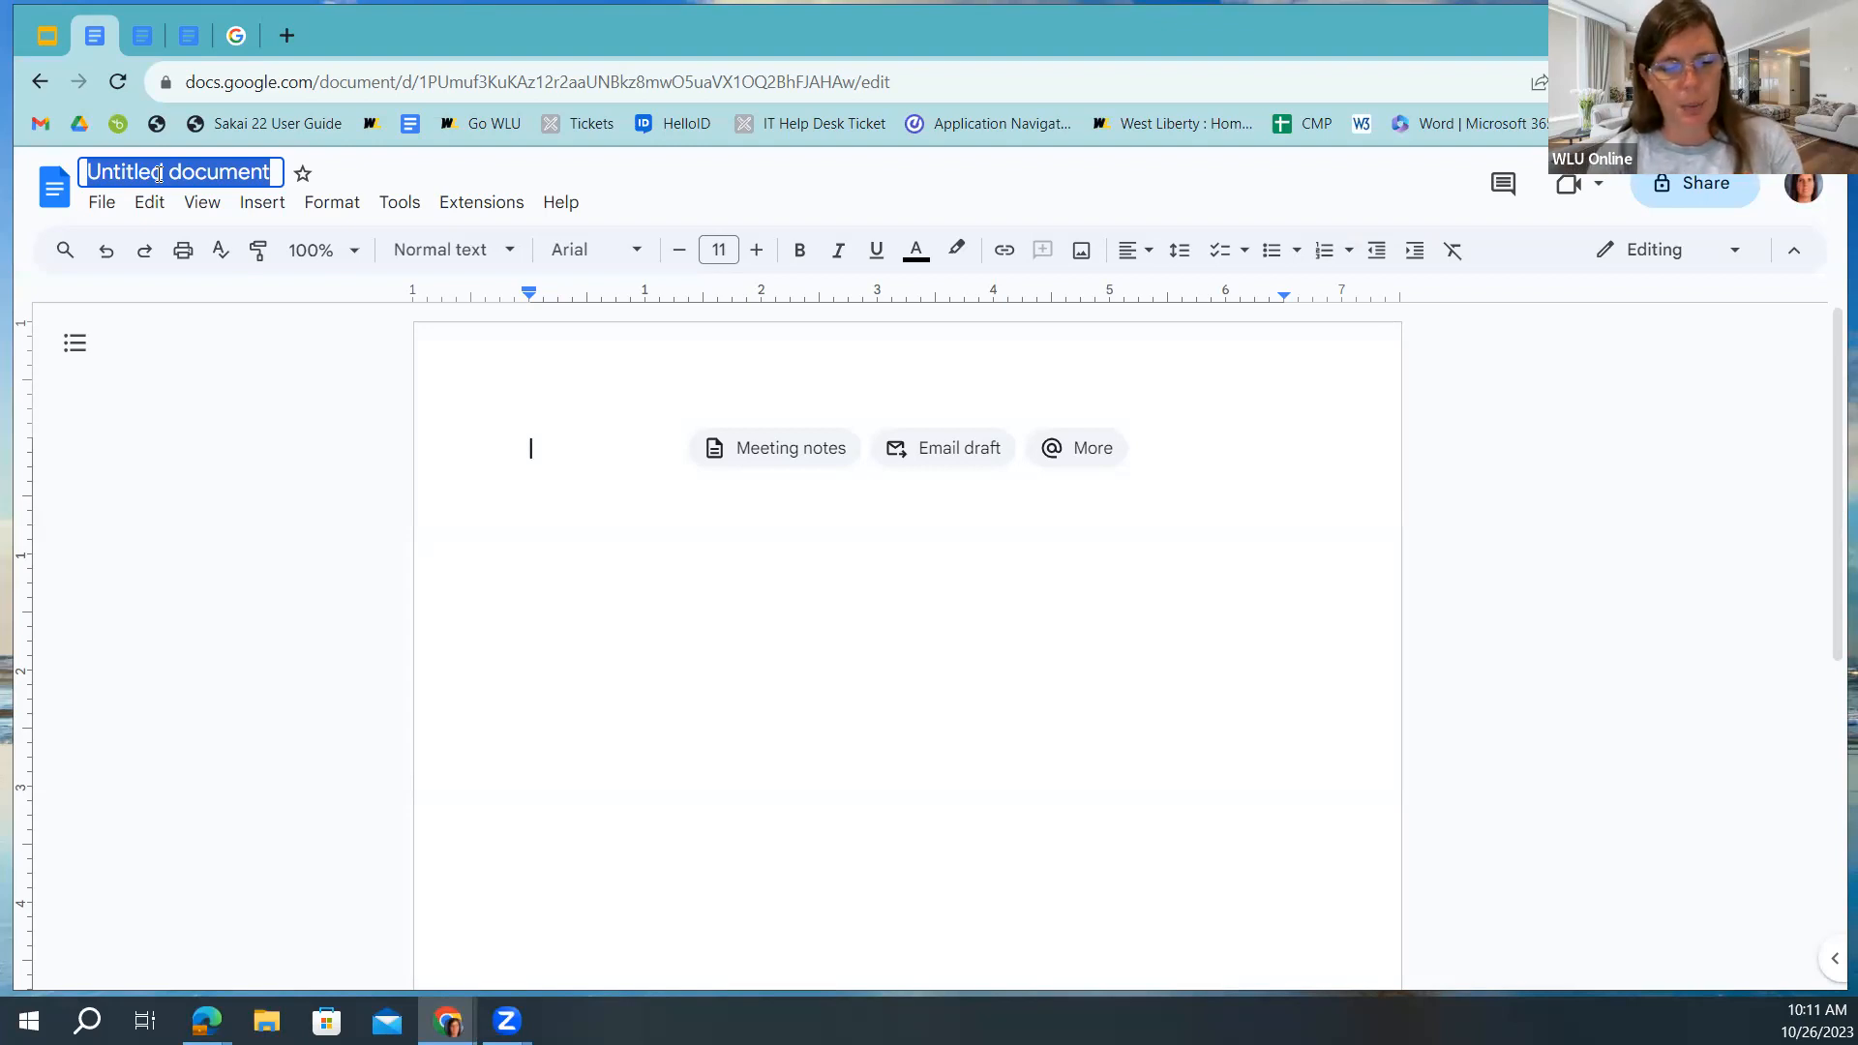
Title the document 'PD Example' and return to the empty page.
type("PD ")
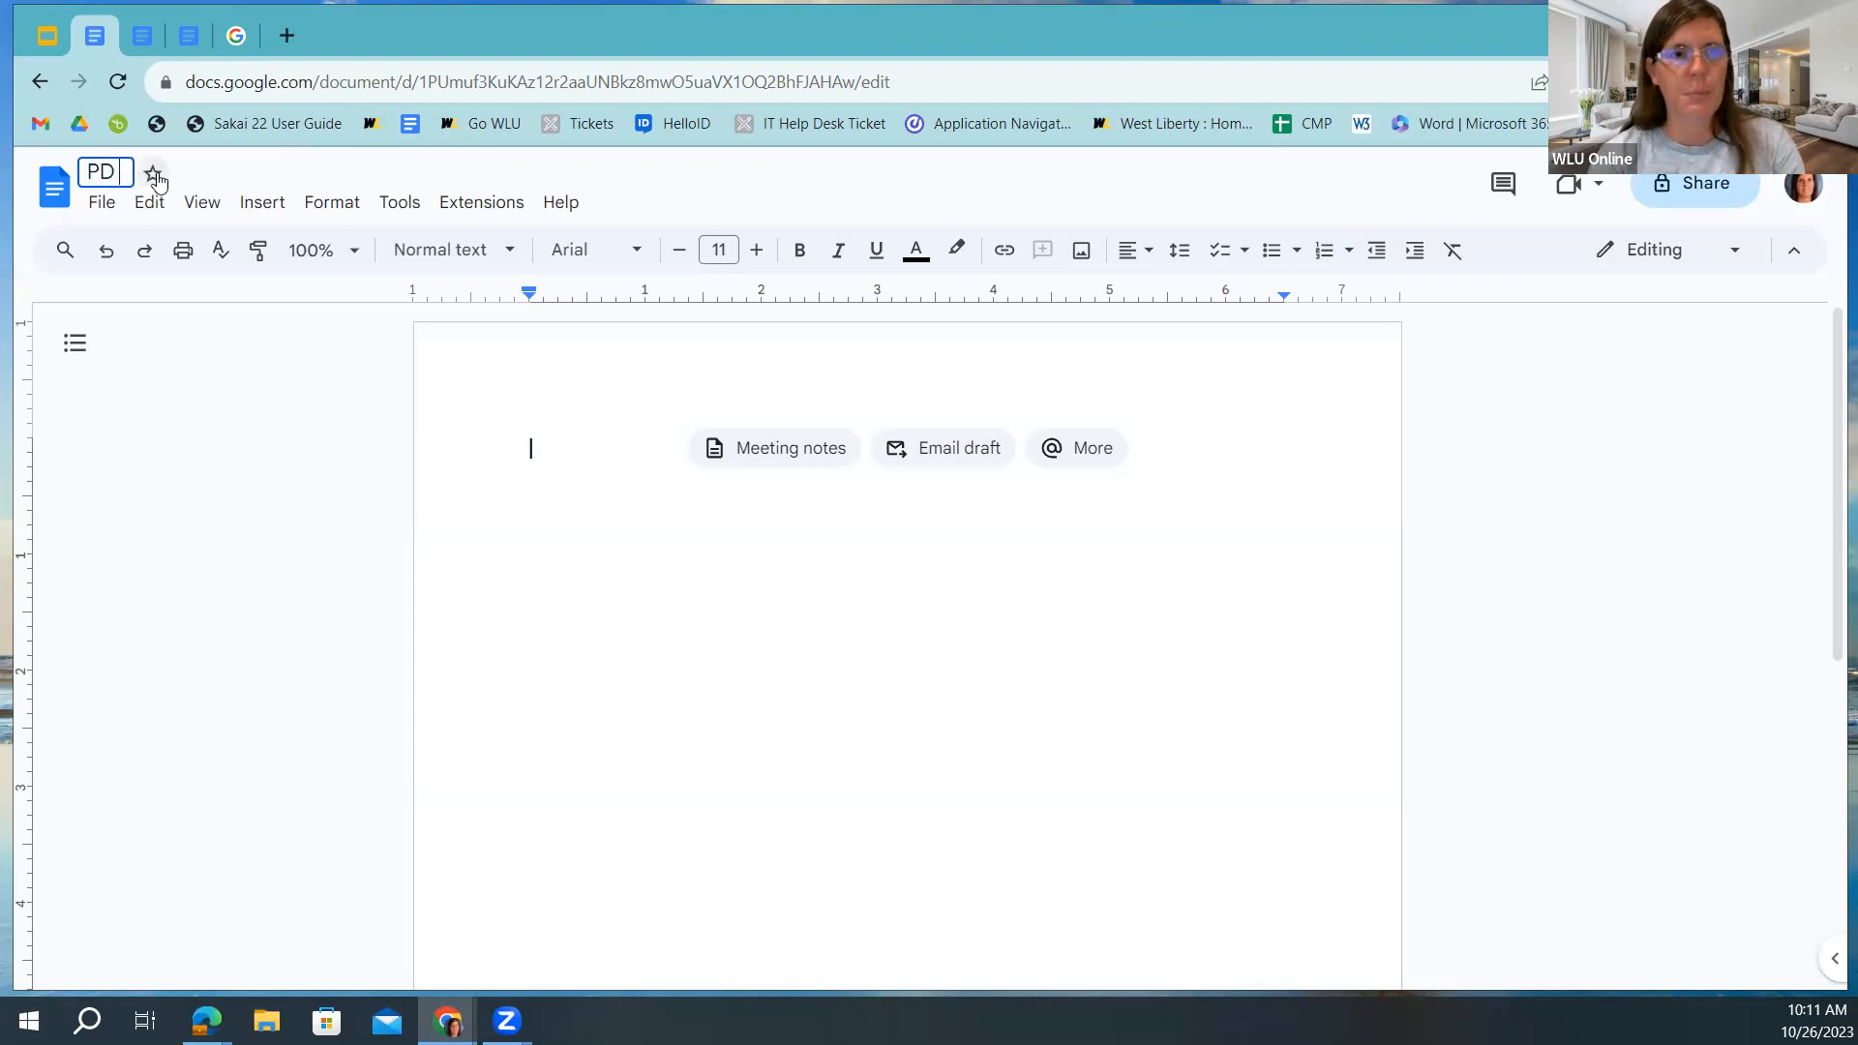
type("Example")
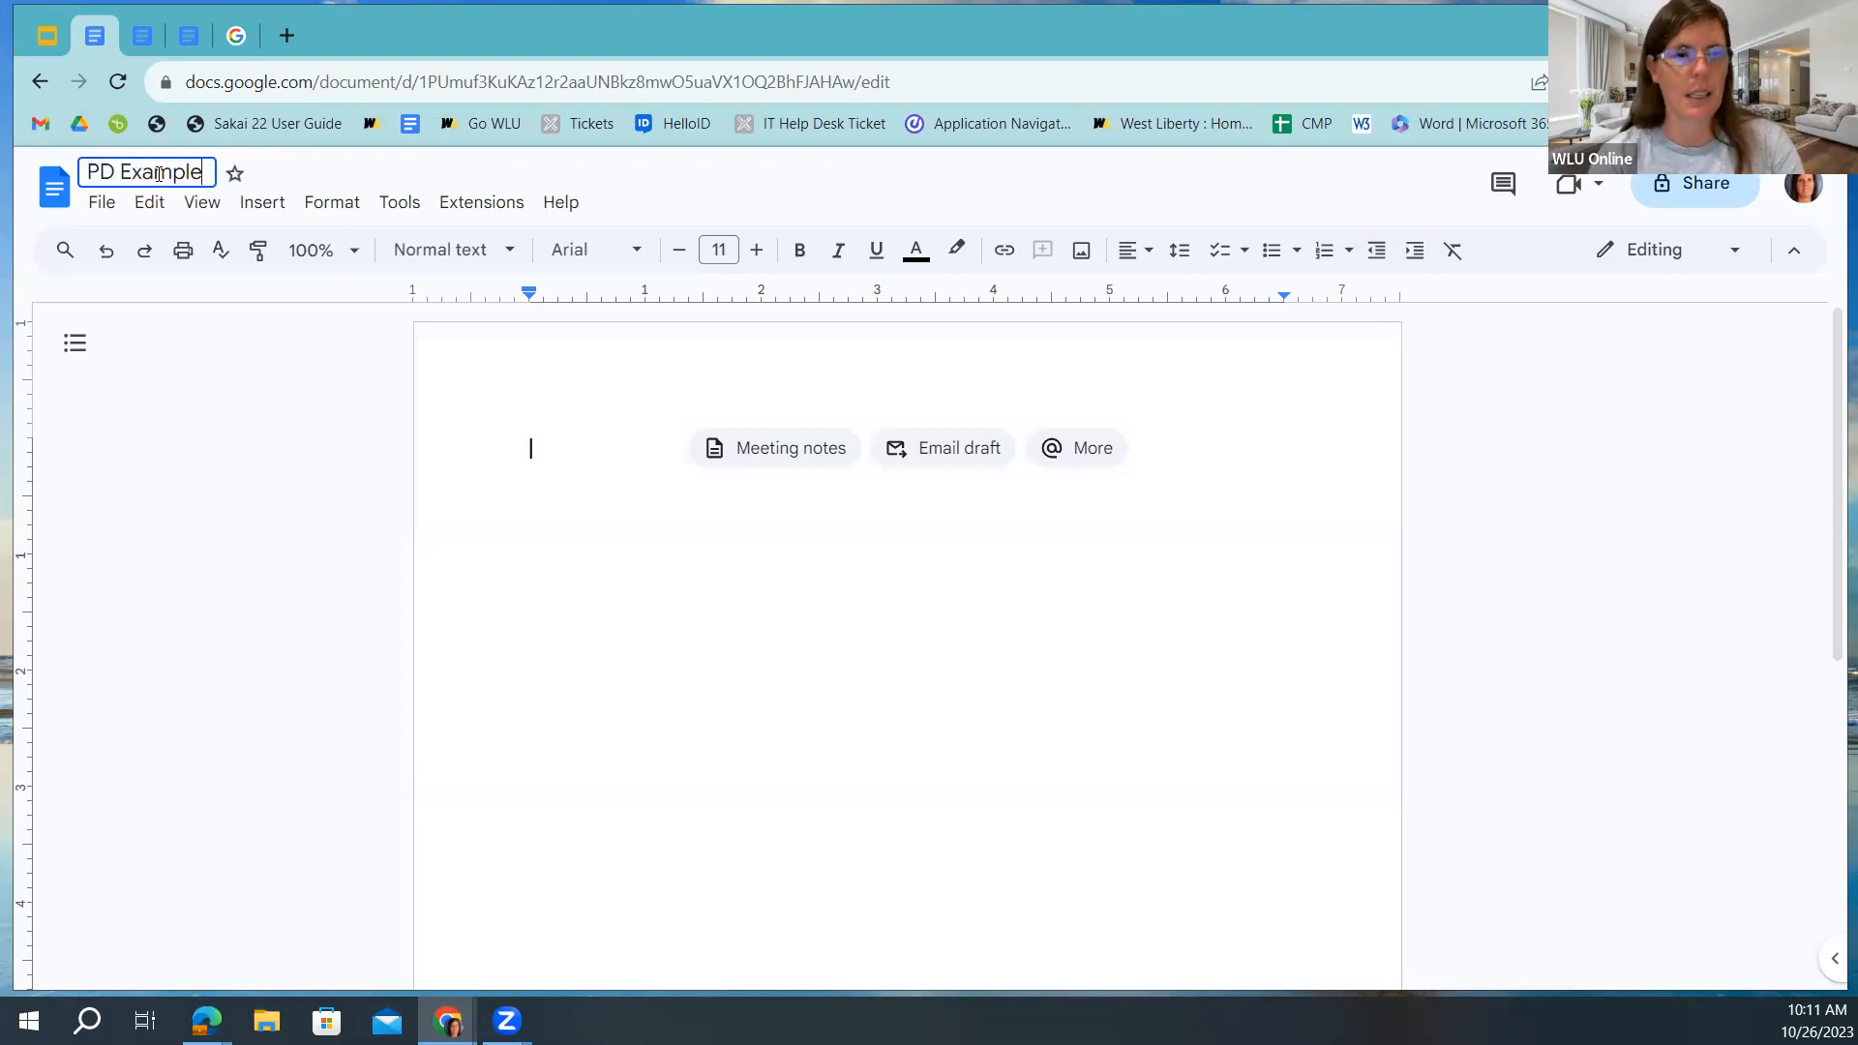
left_click(522, 447)
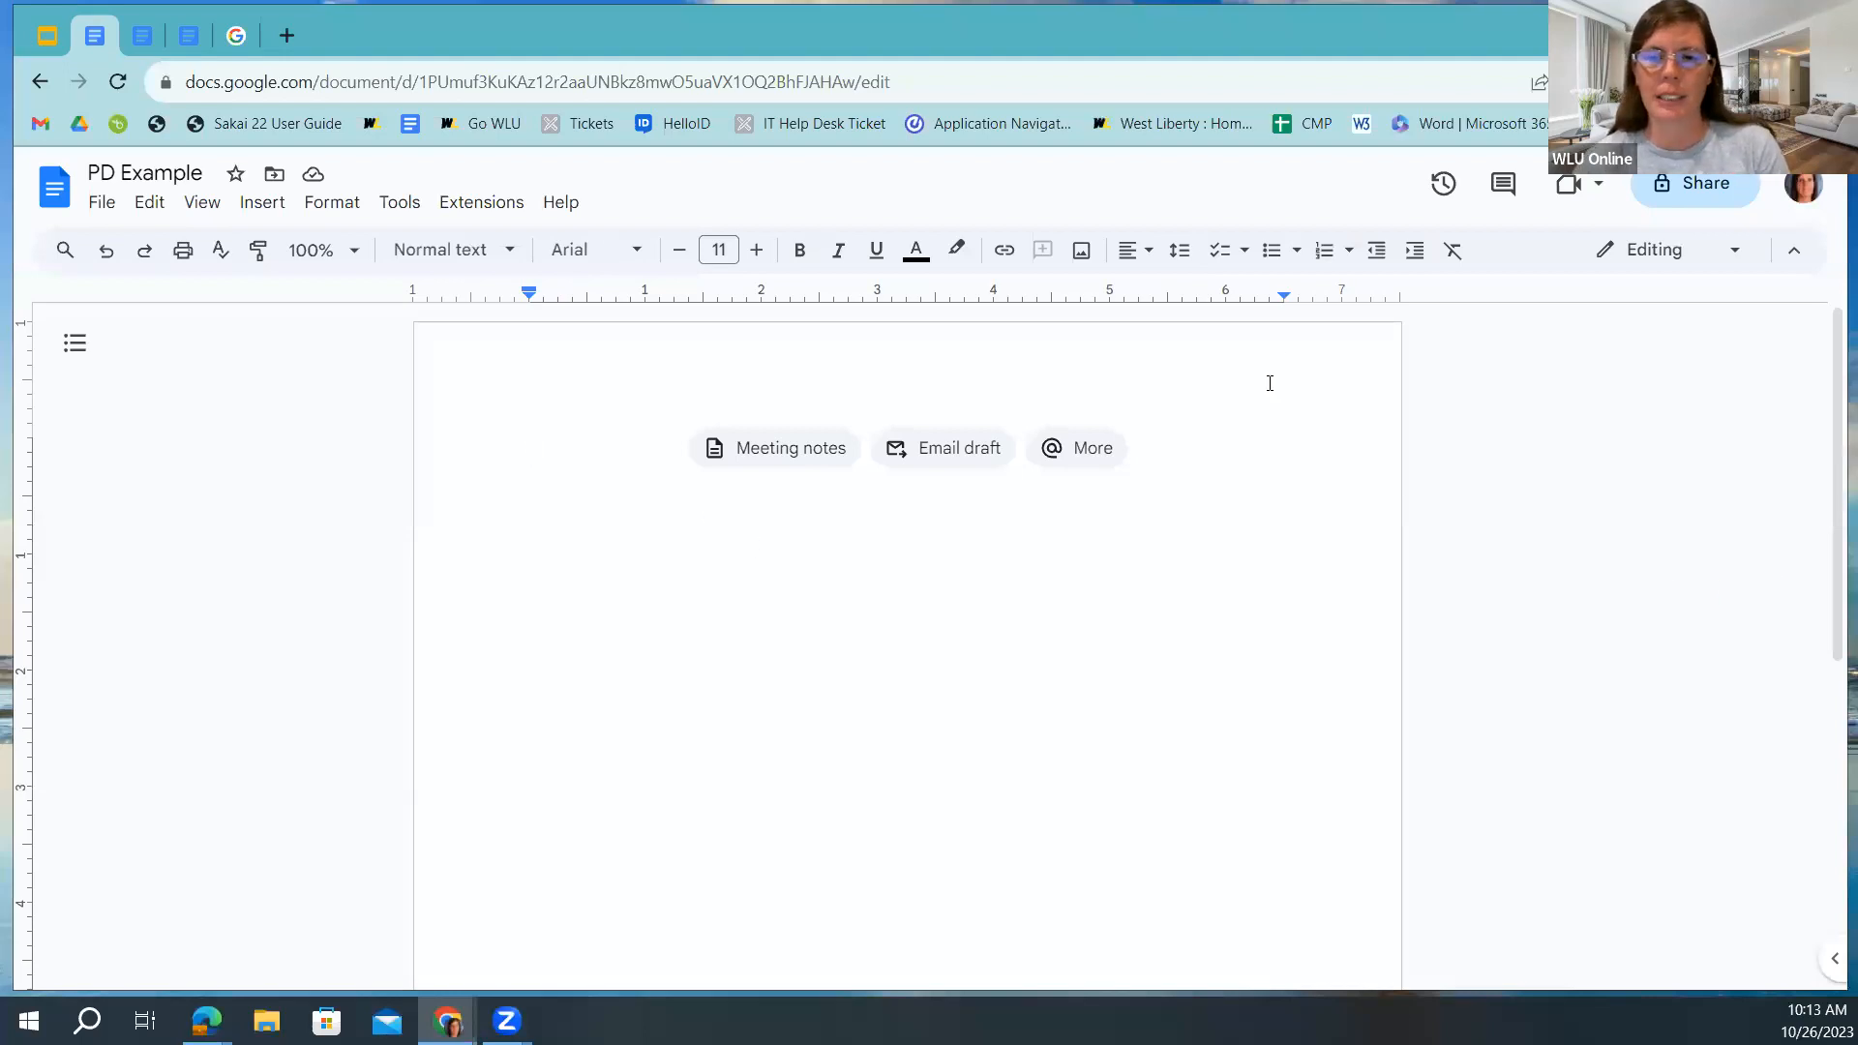
Add the suggested colleague to PD Example's share list and view their Editor role options.
left_click(1662, 188)
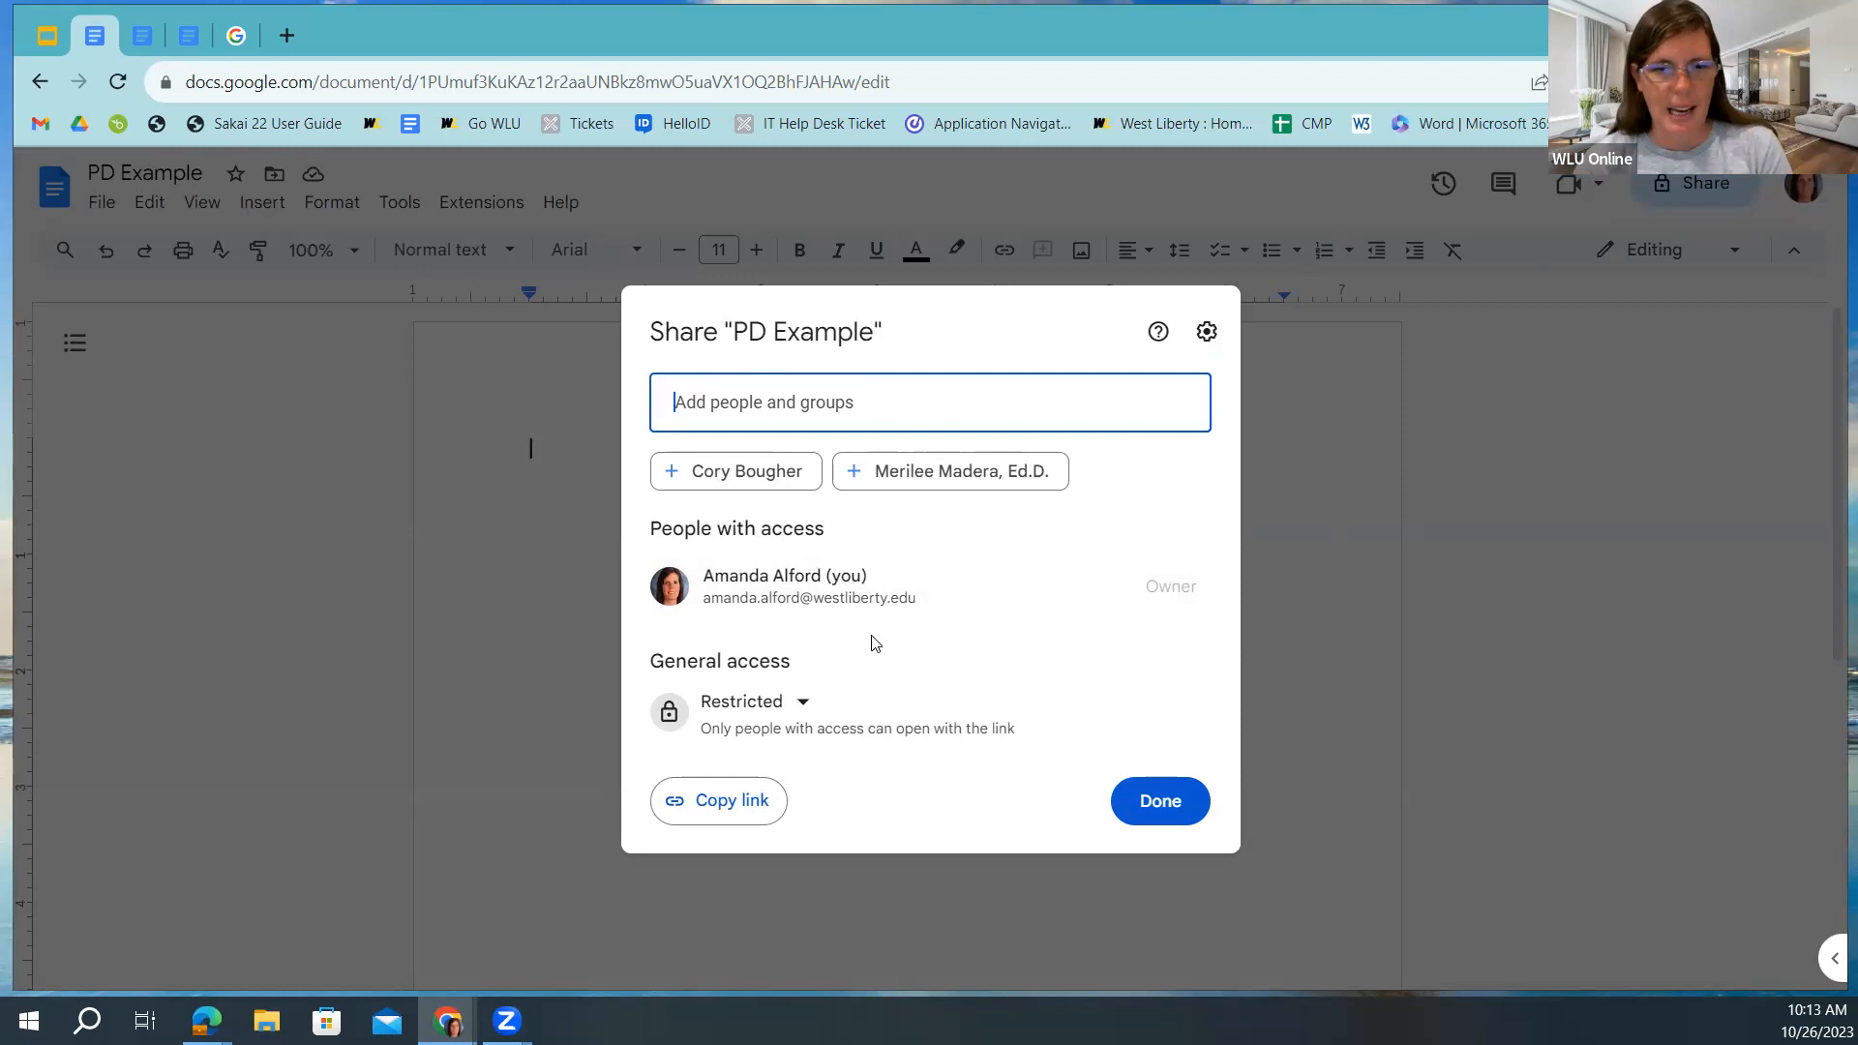
left_click(726, 479)
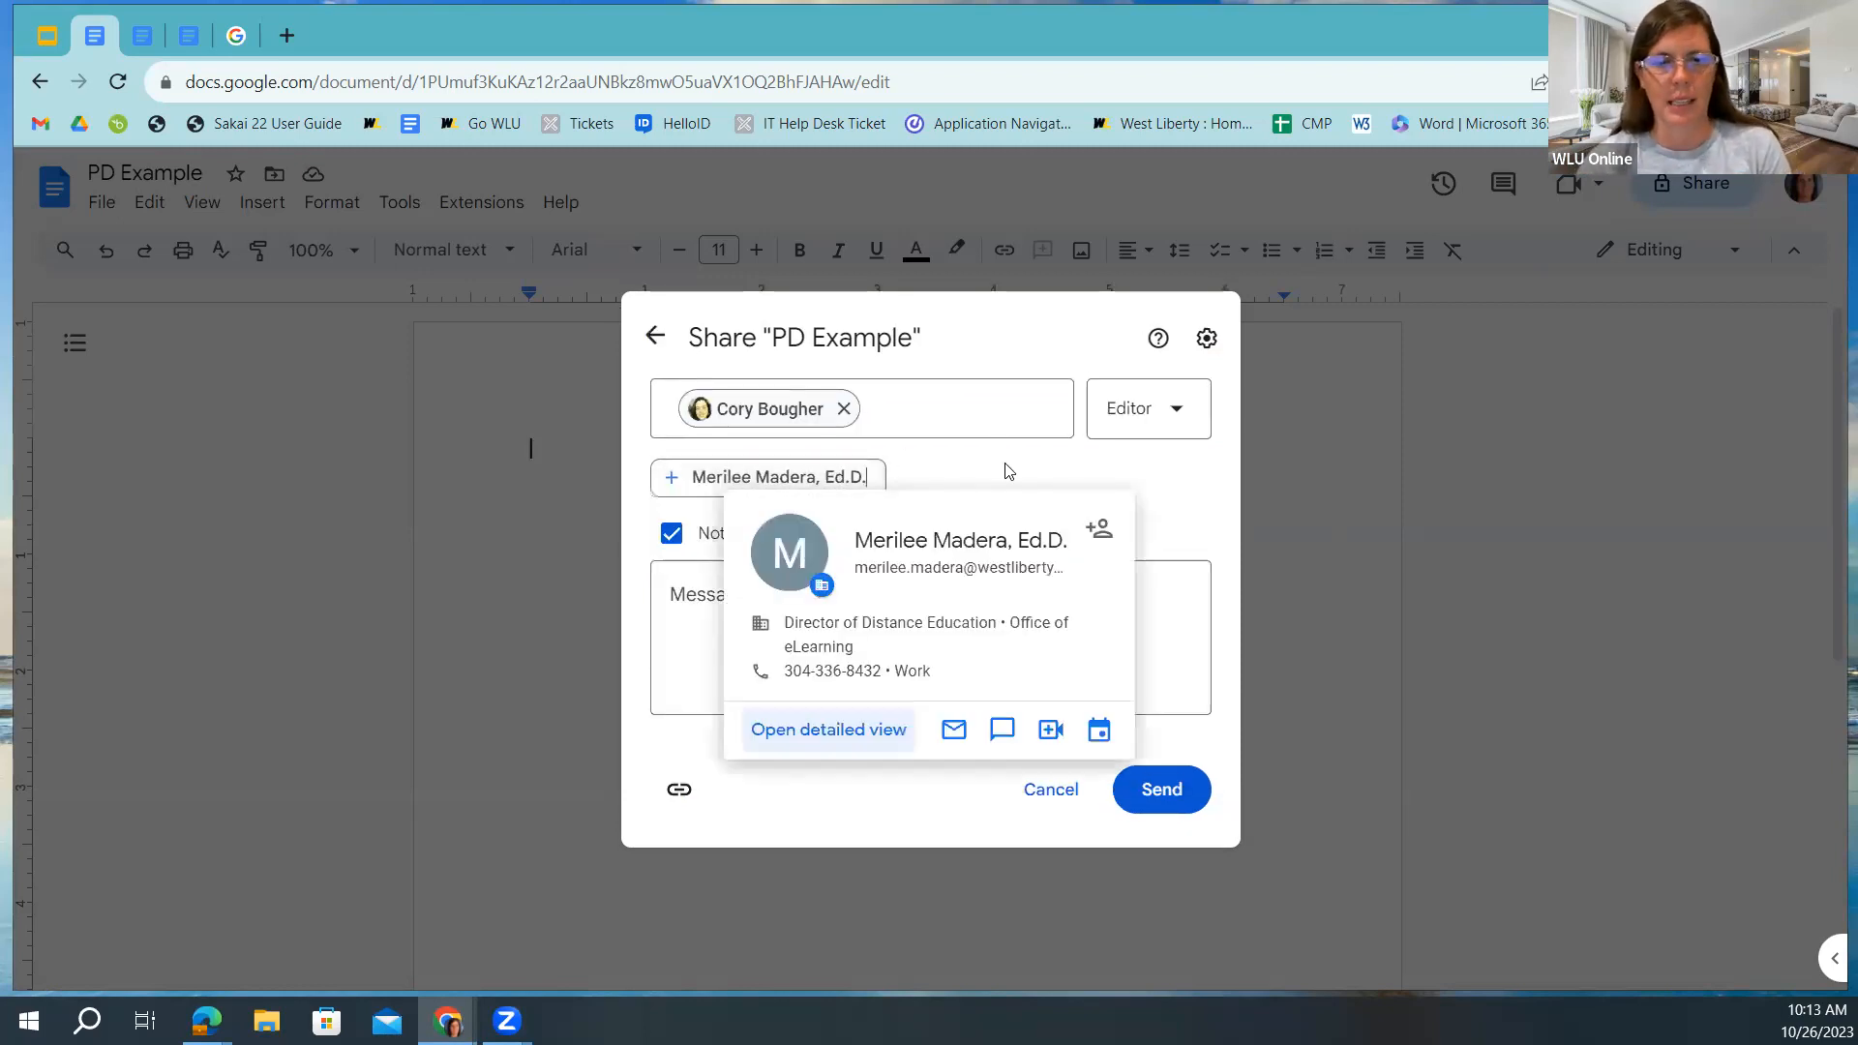
left_click(844, 408)
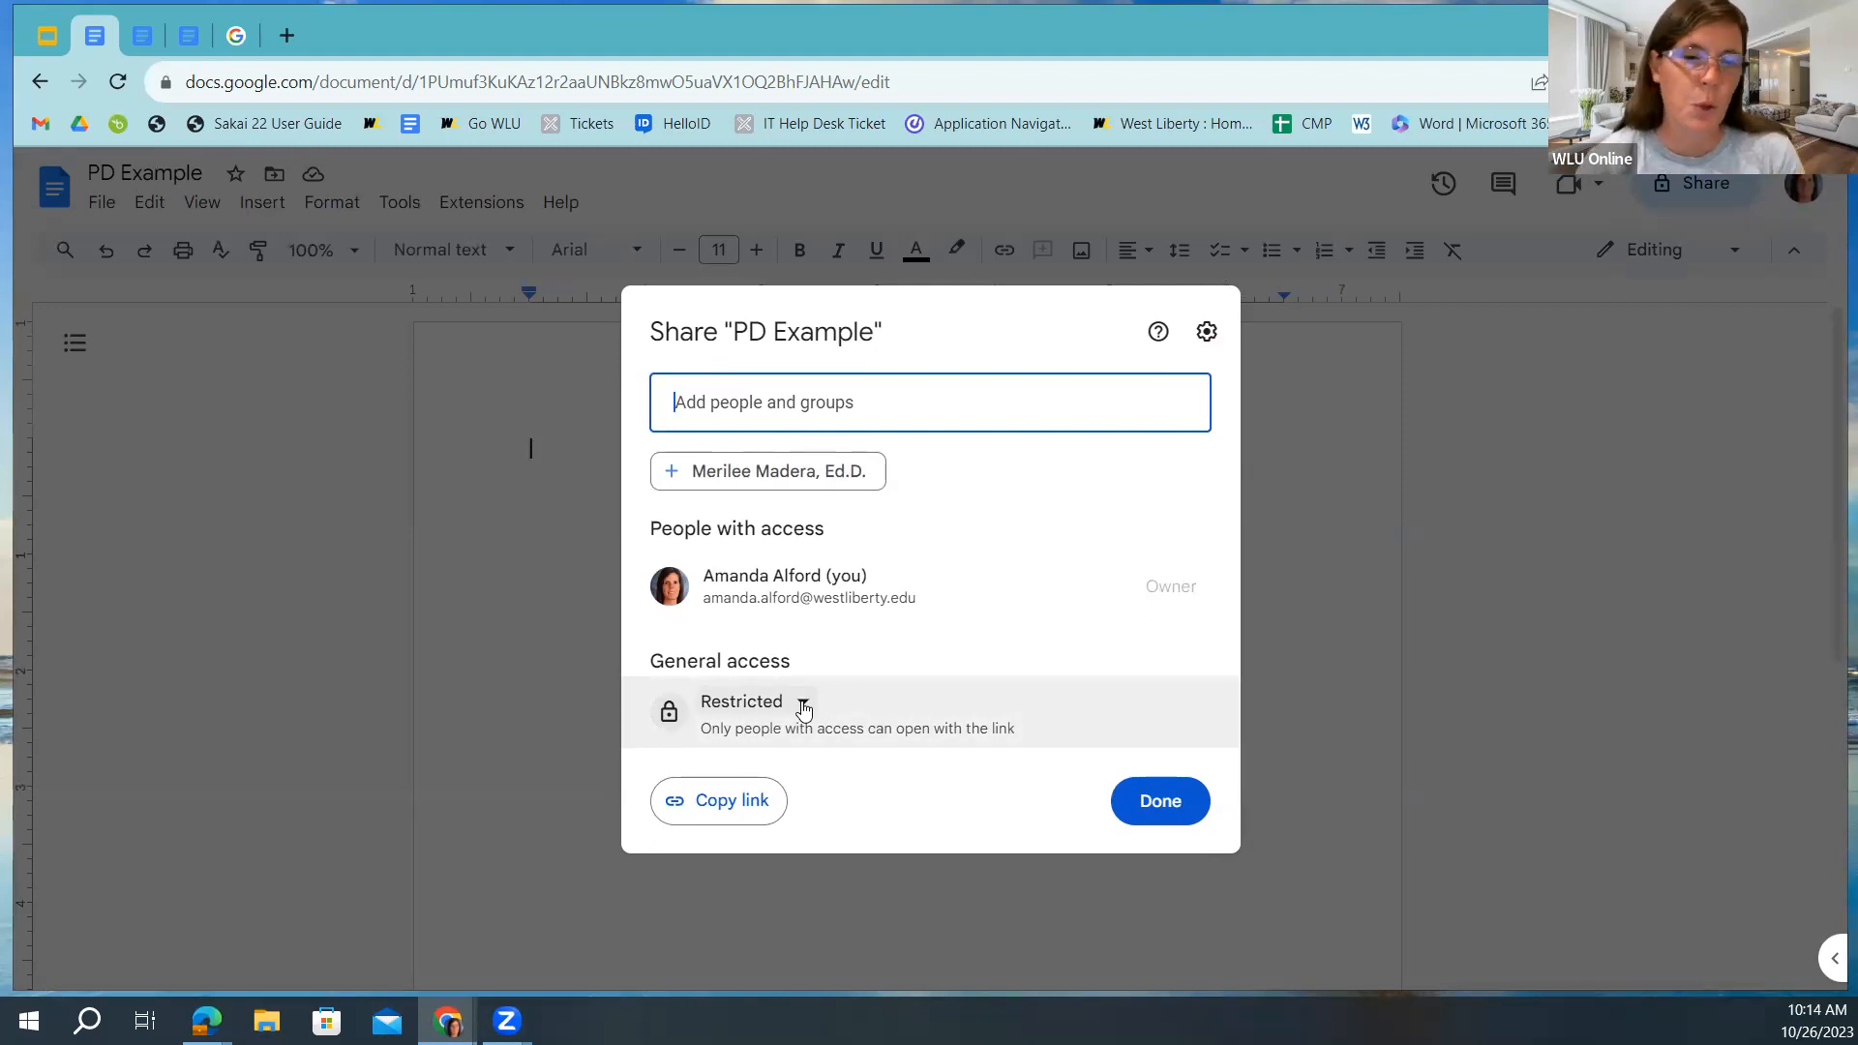
left_click(727, 402)
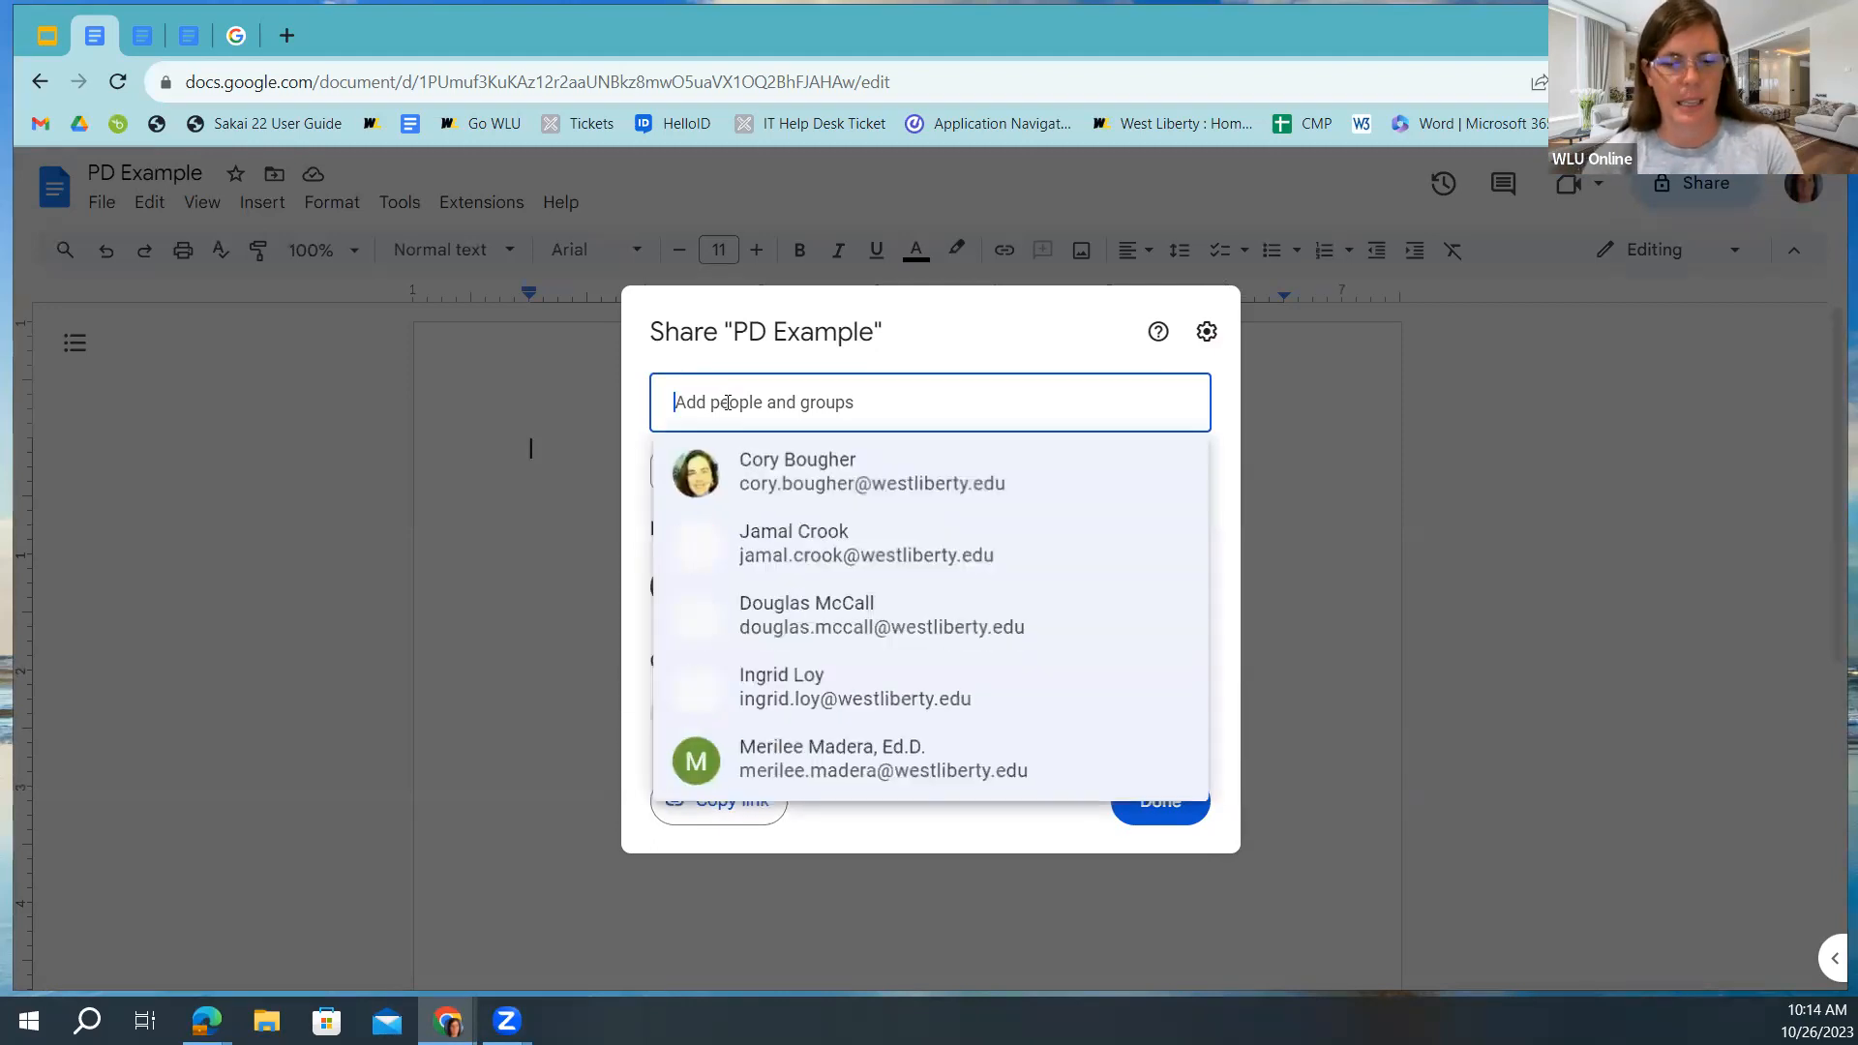
left_click(782, 476)
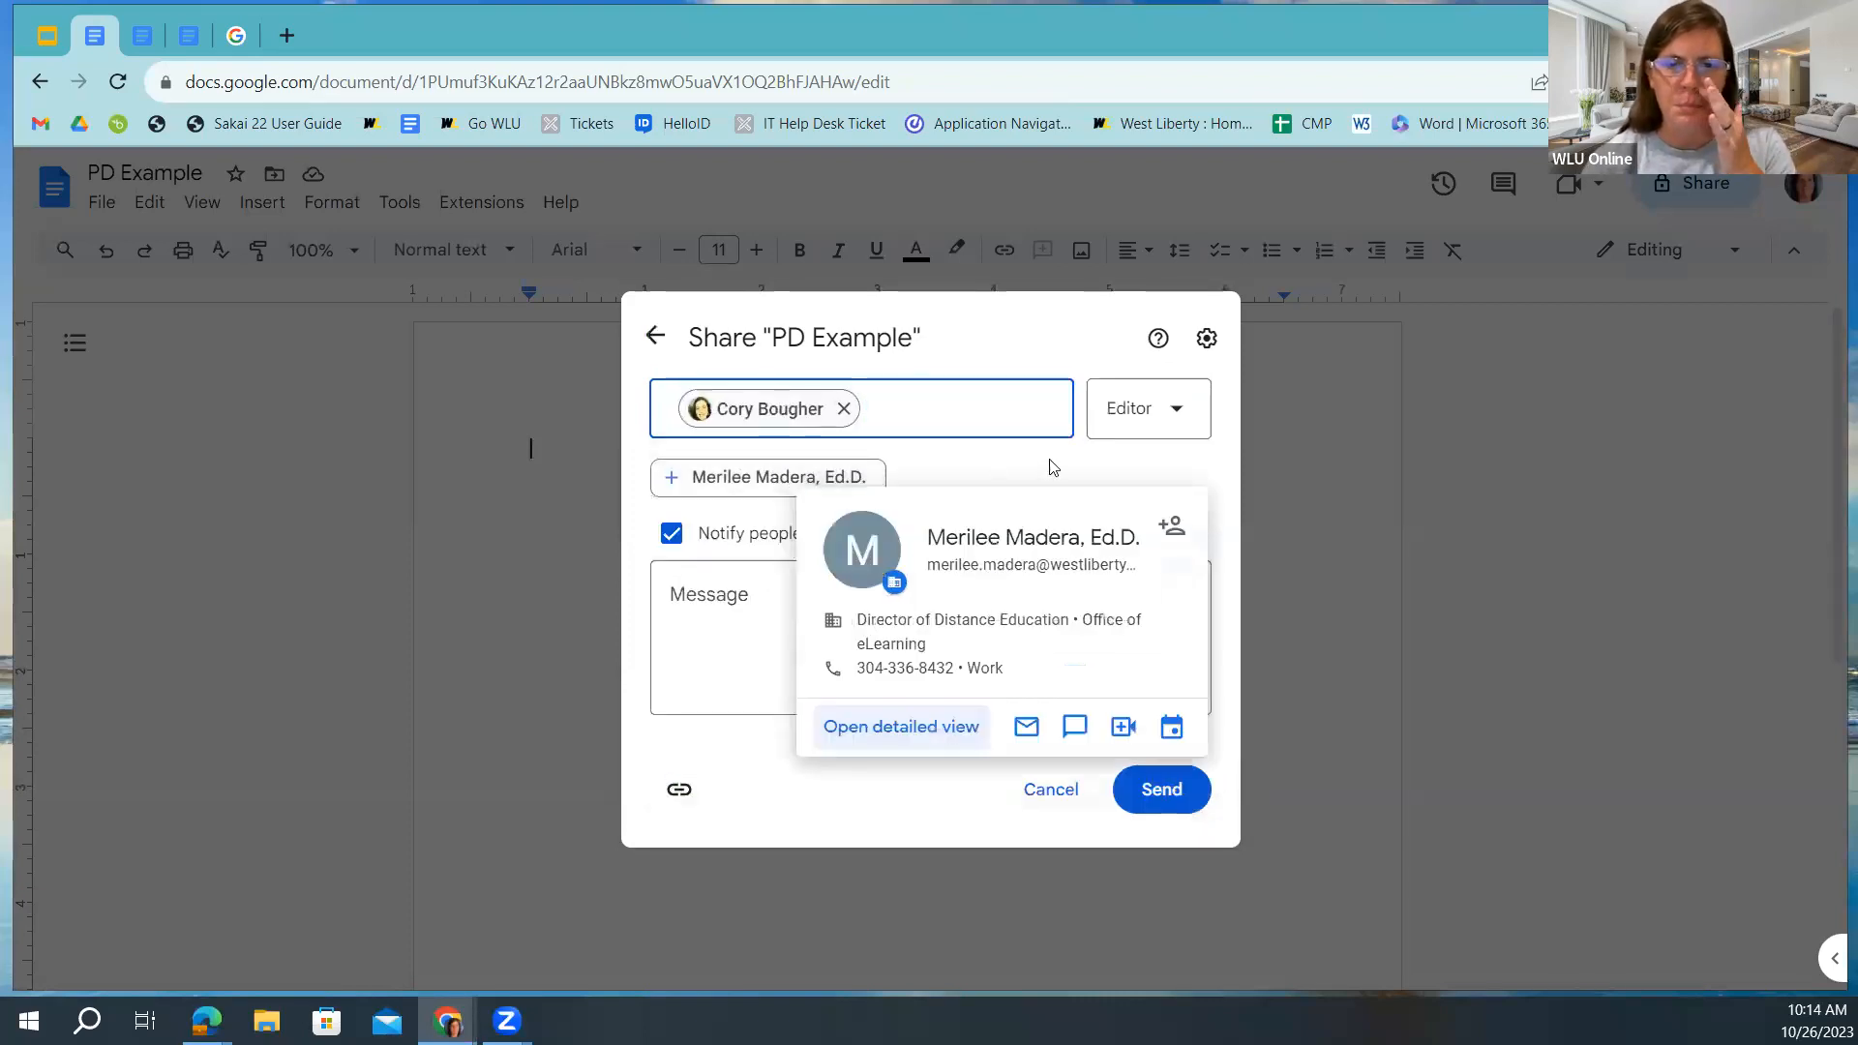
left_click(1175, 414)
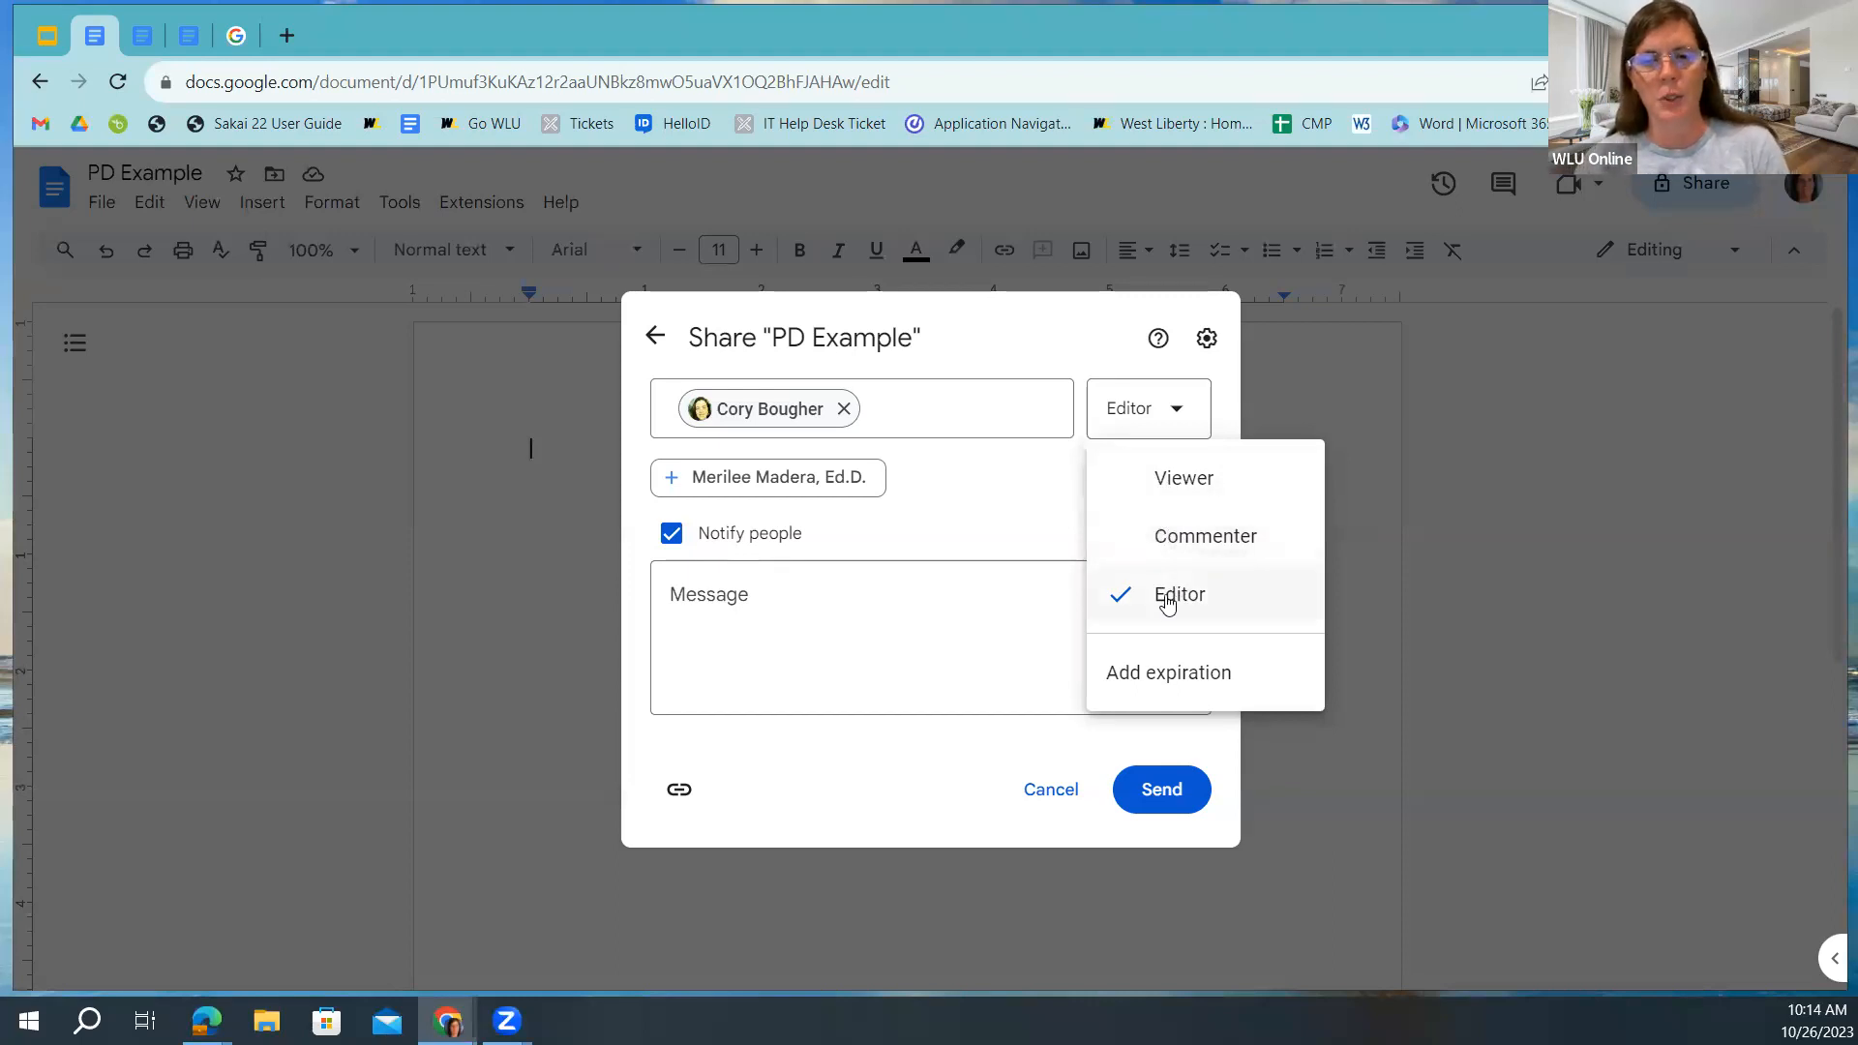
Keep Editor, add the message 'Please review this.', leave Notify people on, and send.
left_click(1016, 517)
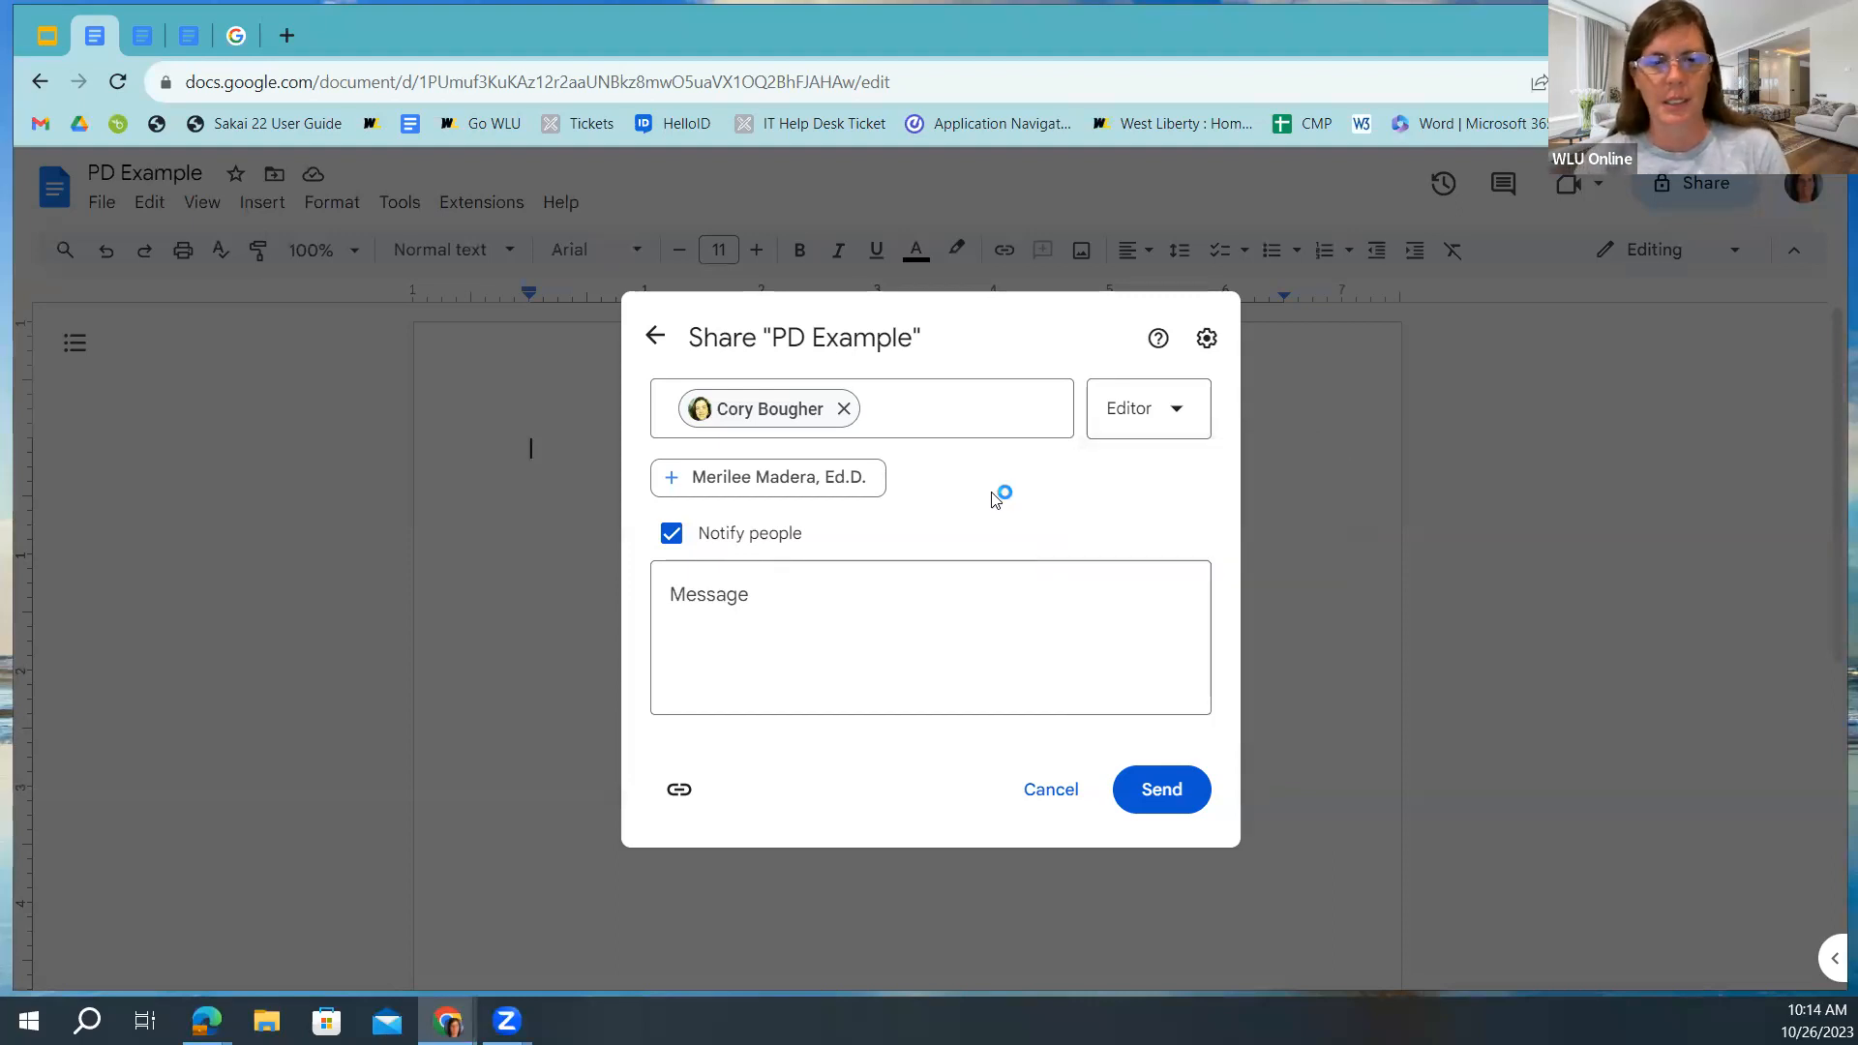
left_click(745, 604)
type("Pleae")
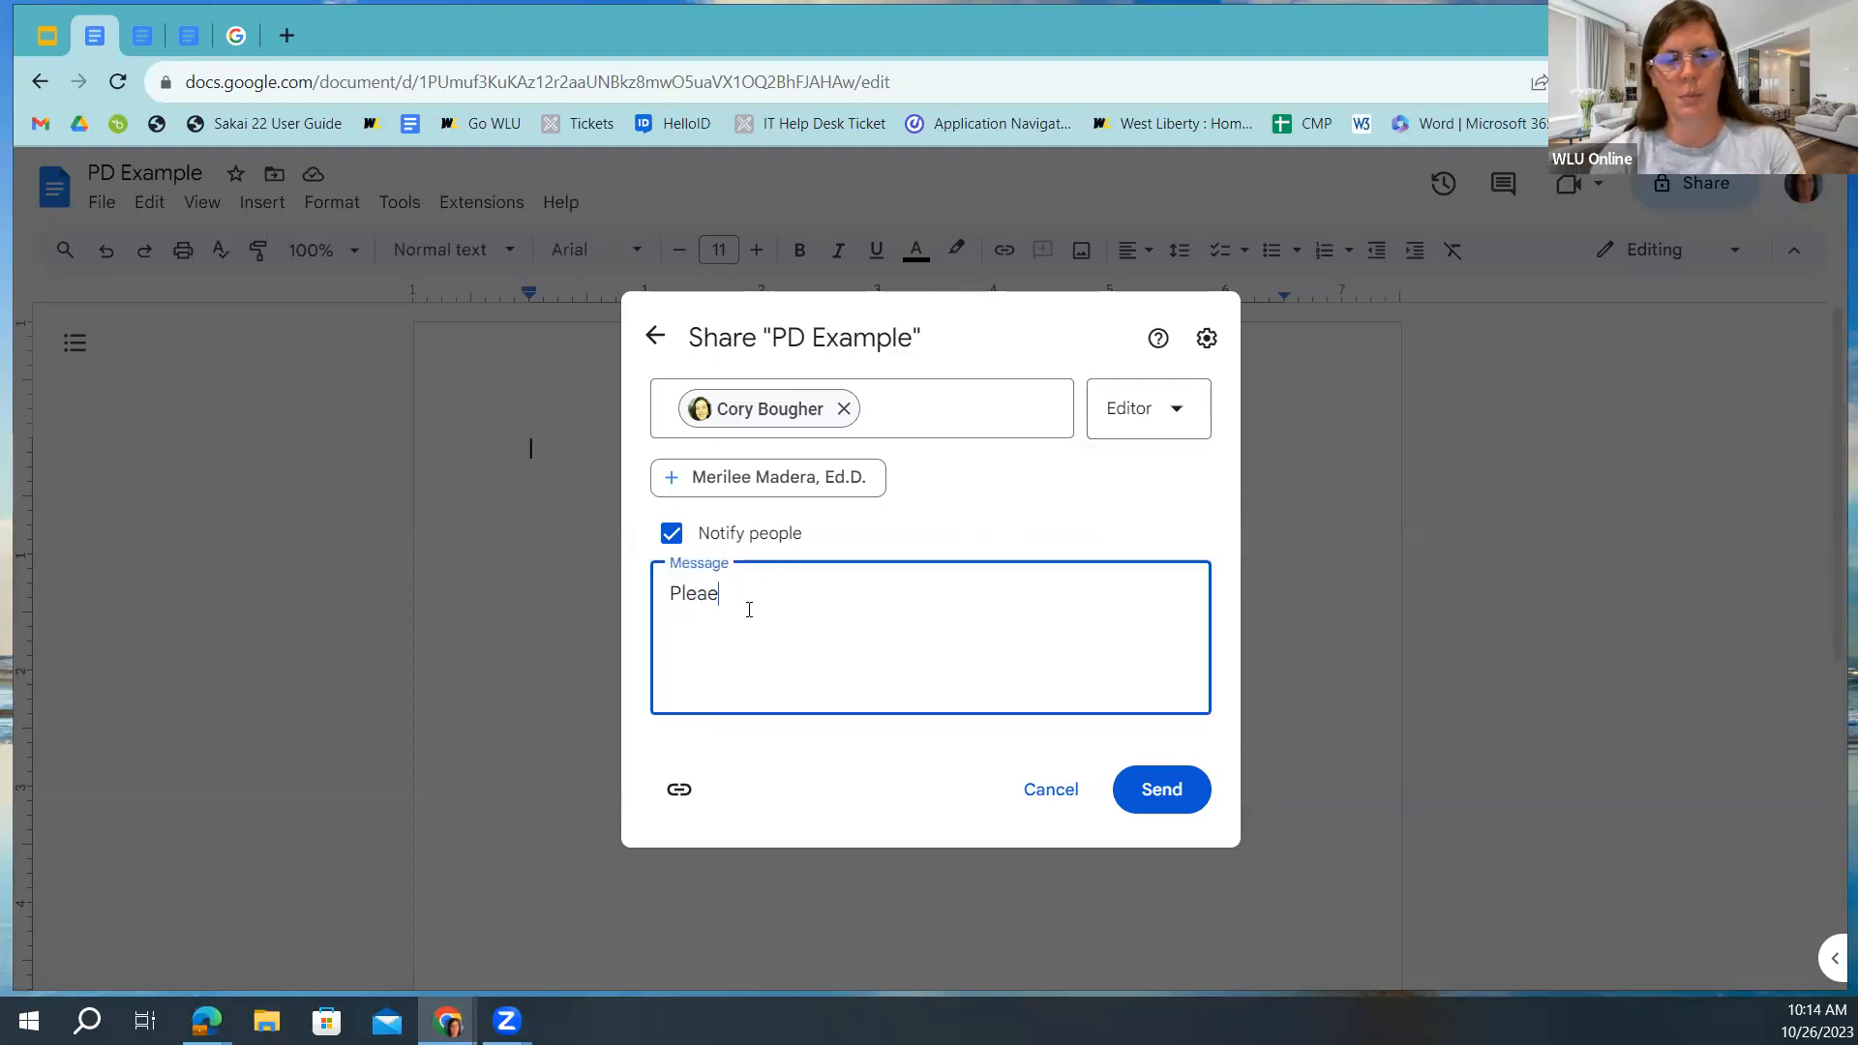
key("BackSpace")
type("se review this")
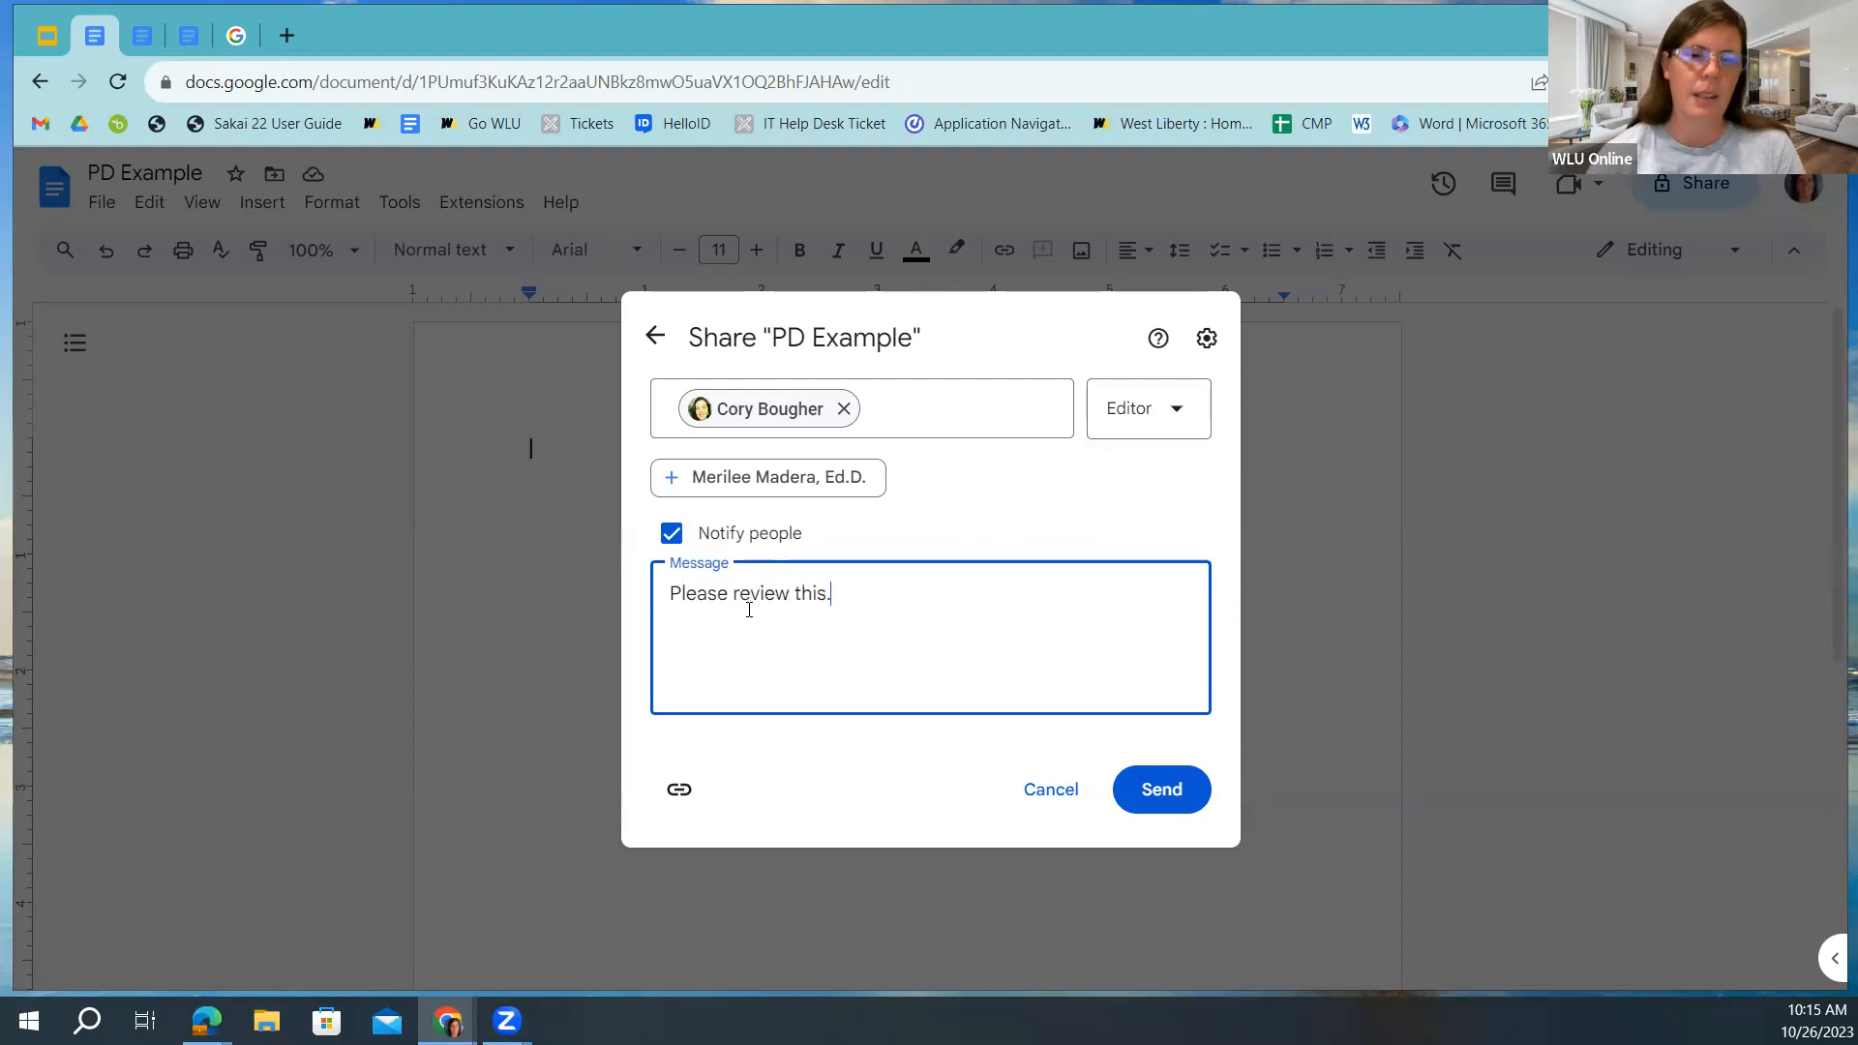
type(".")
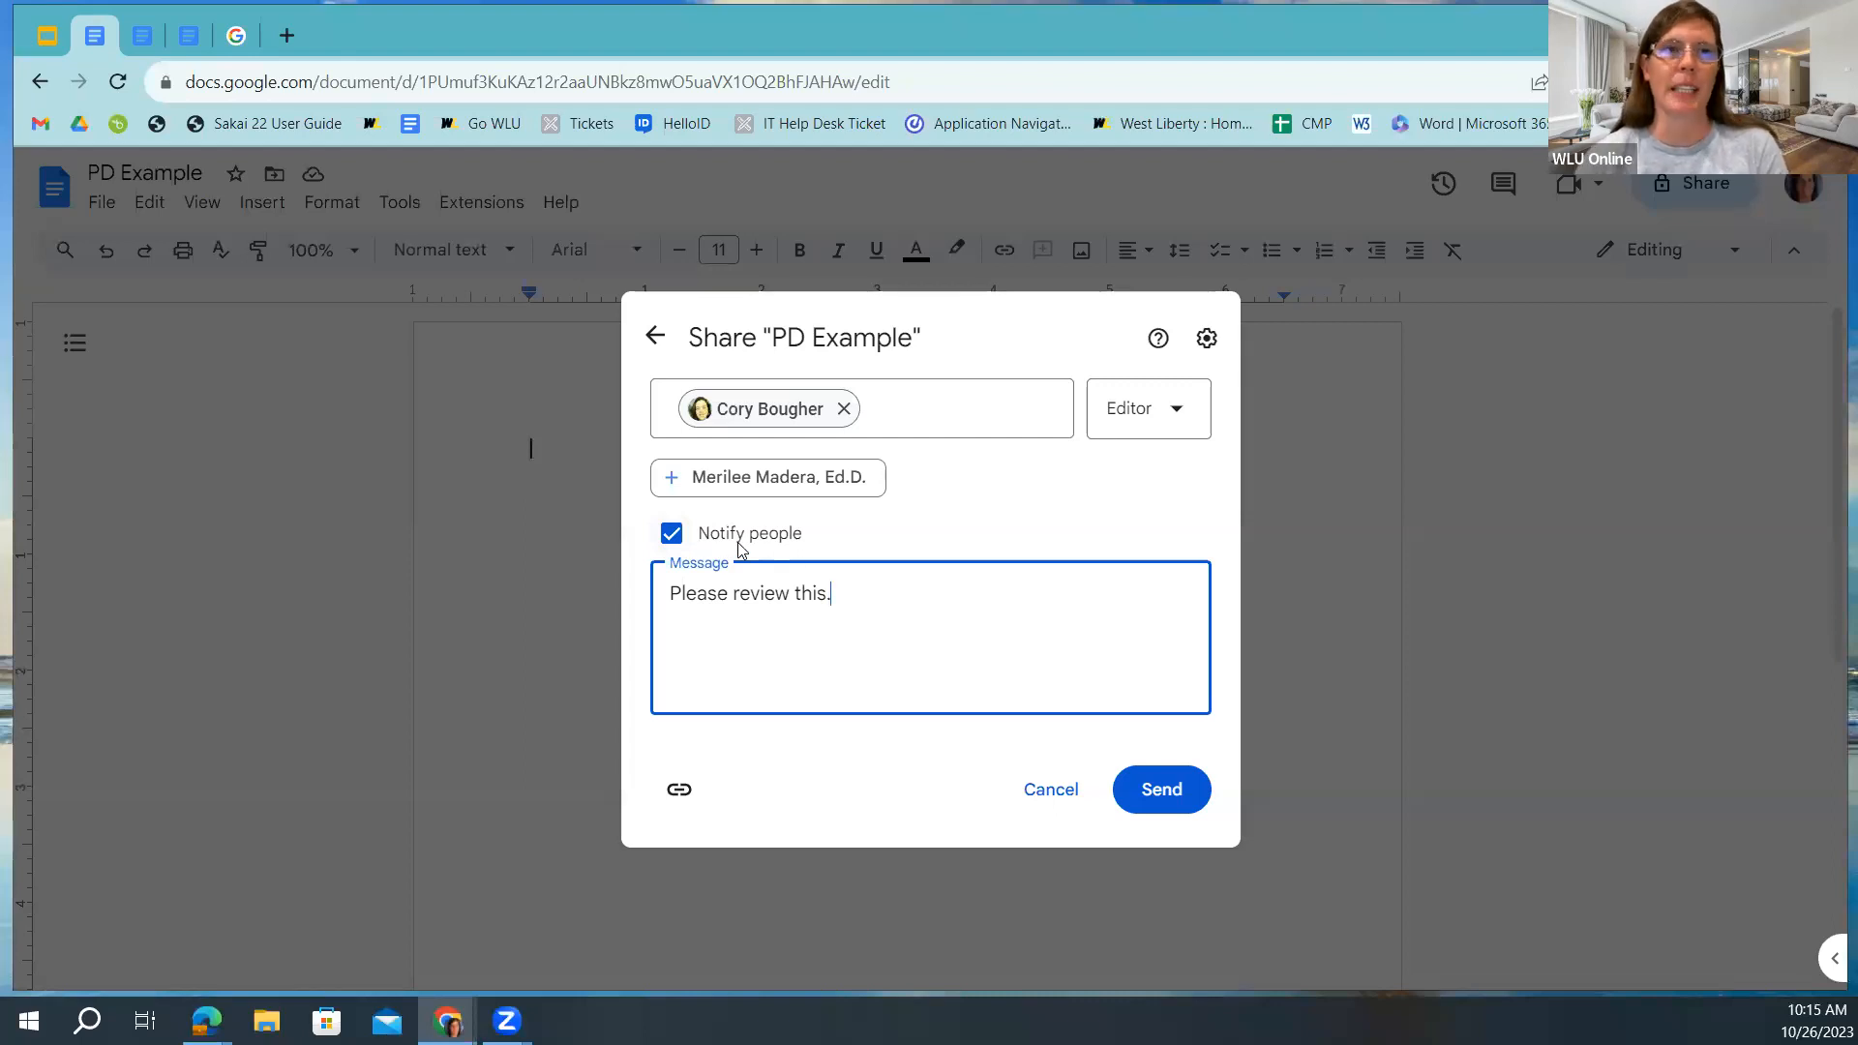
left_click(669, 540)
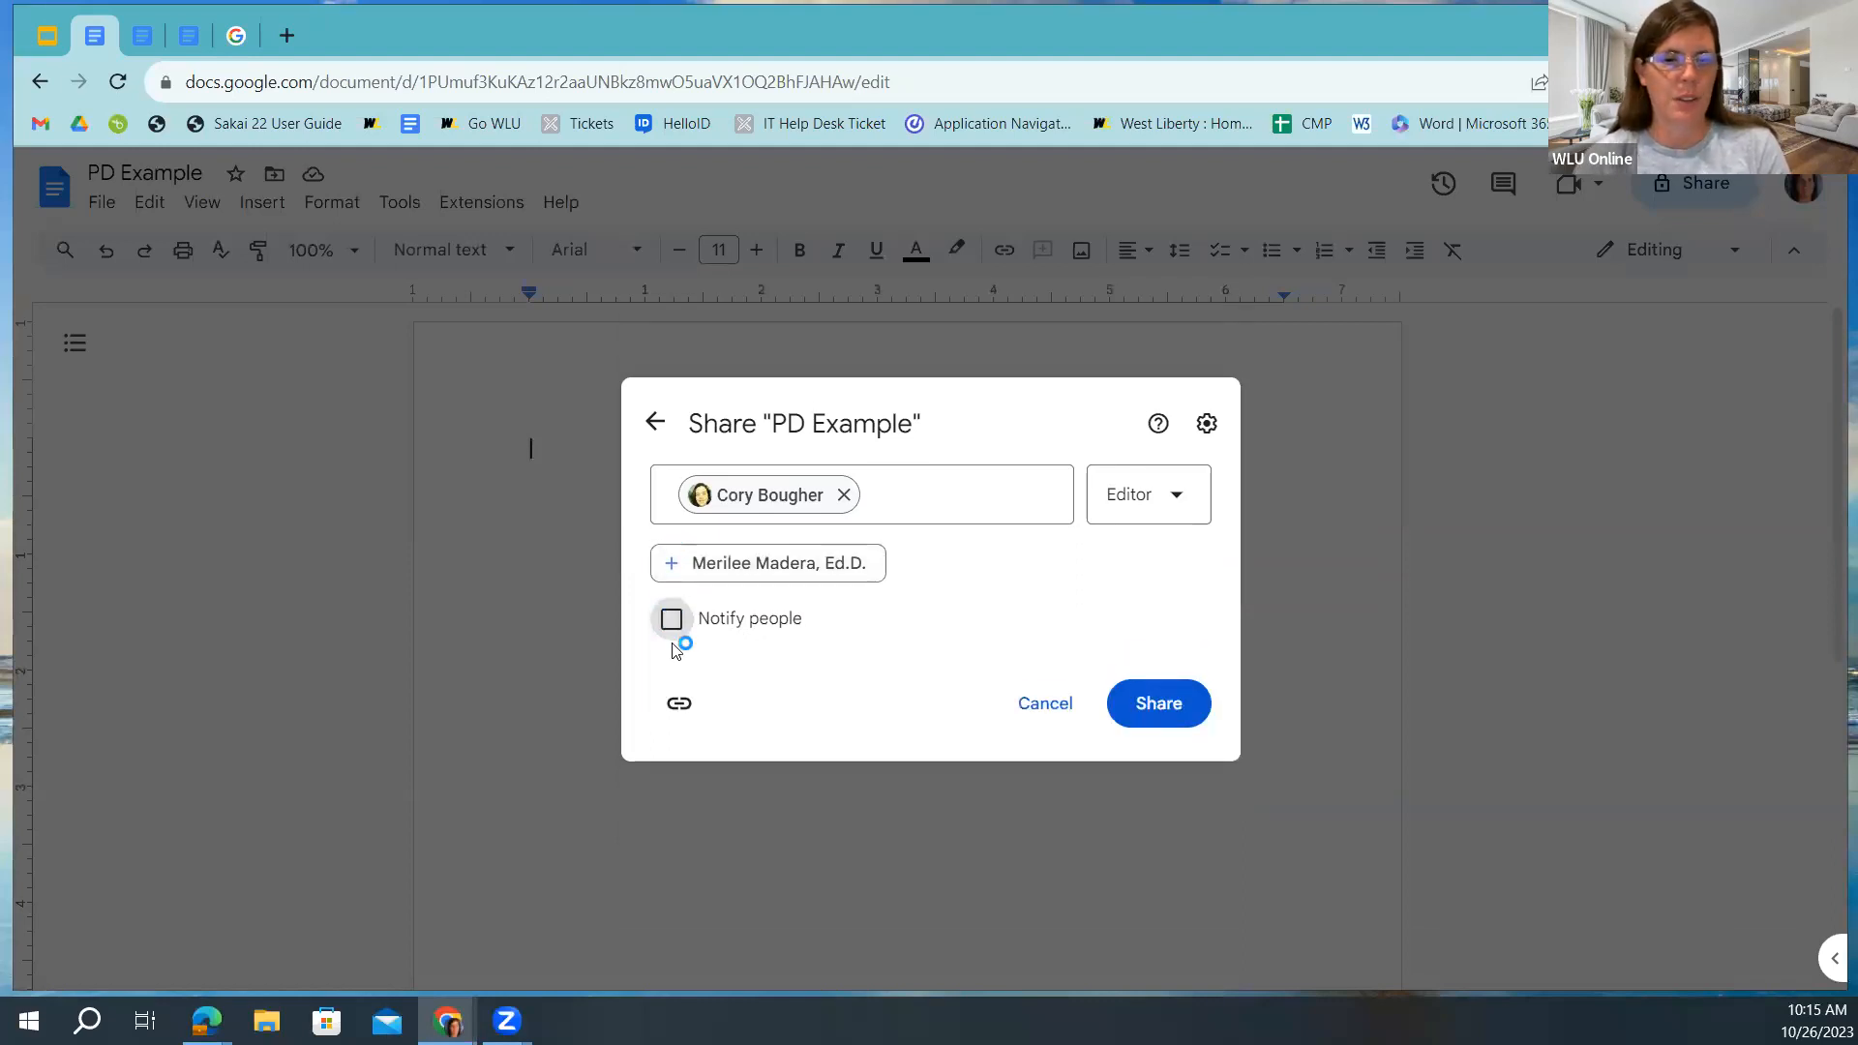
left_click(670, 620)
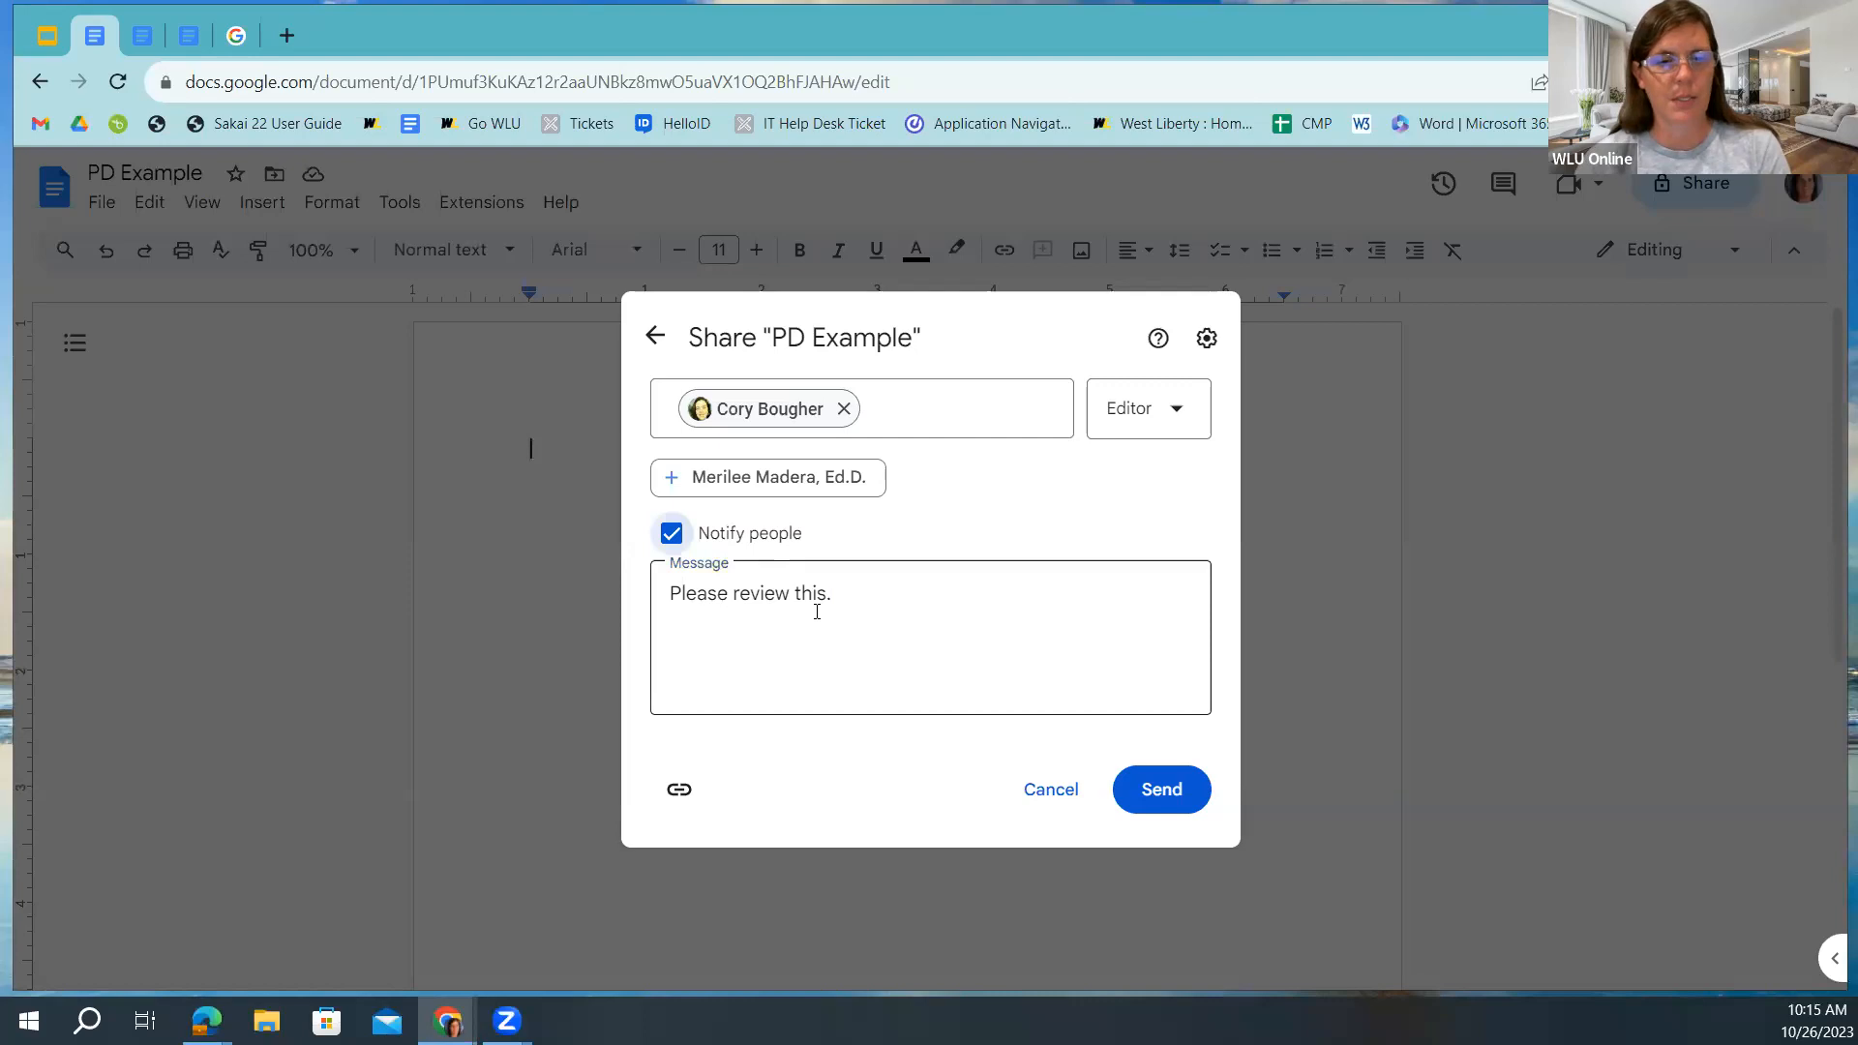
left_click(1161, 794)
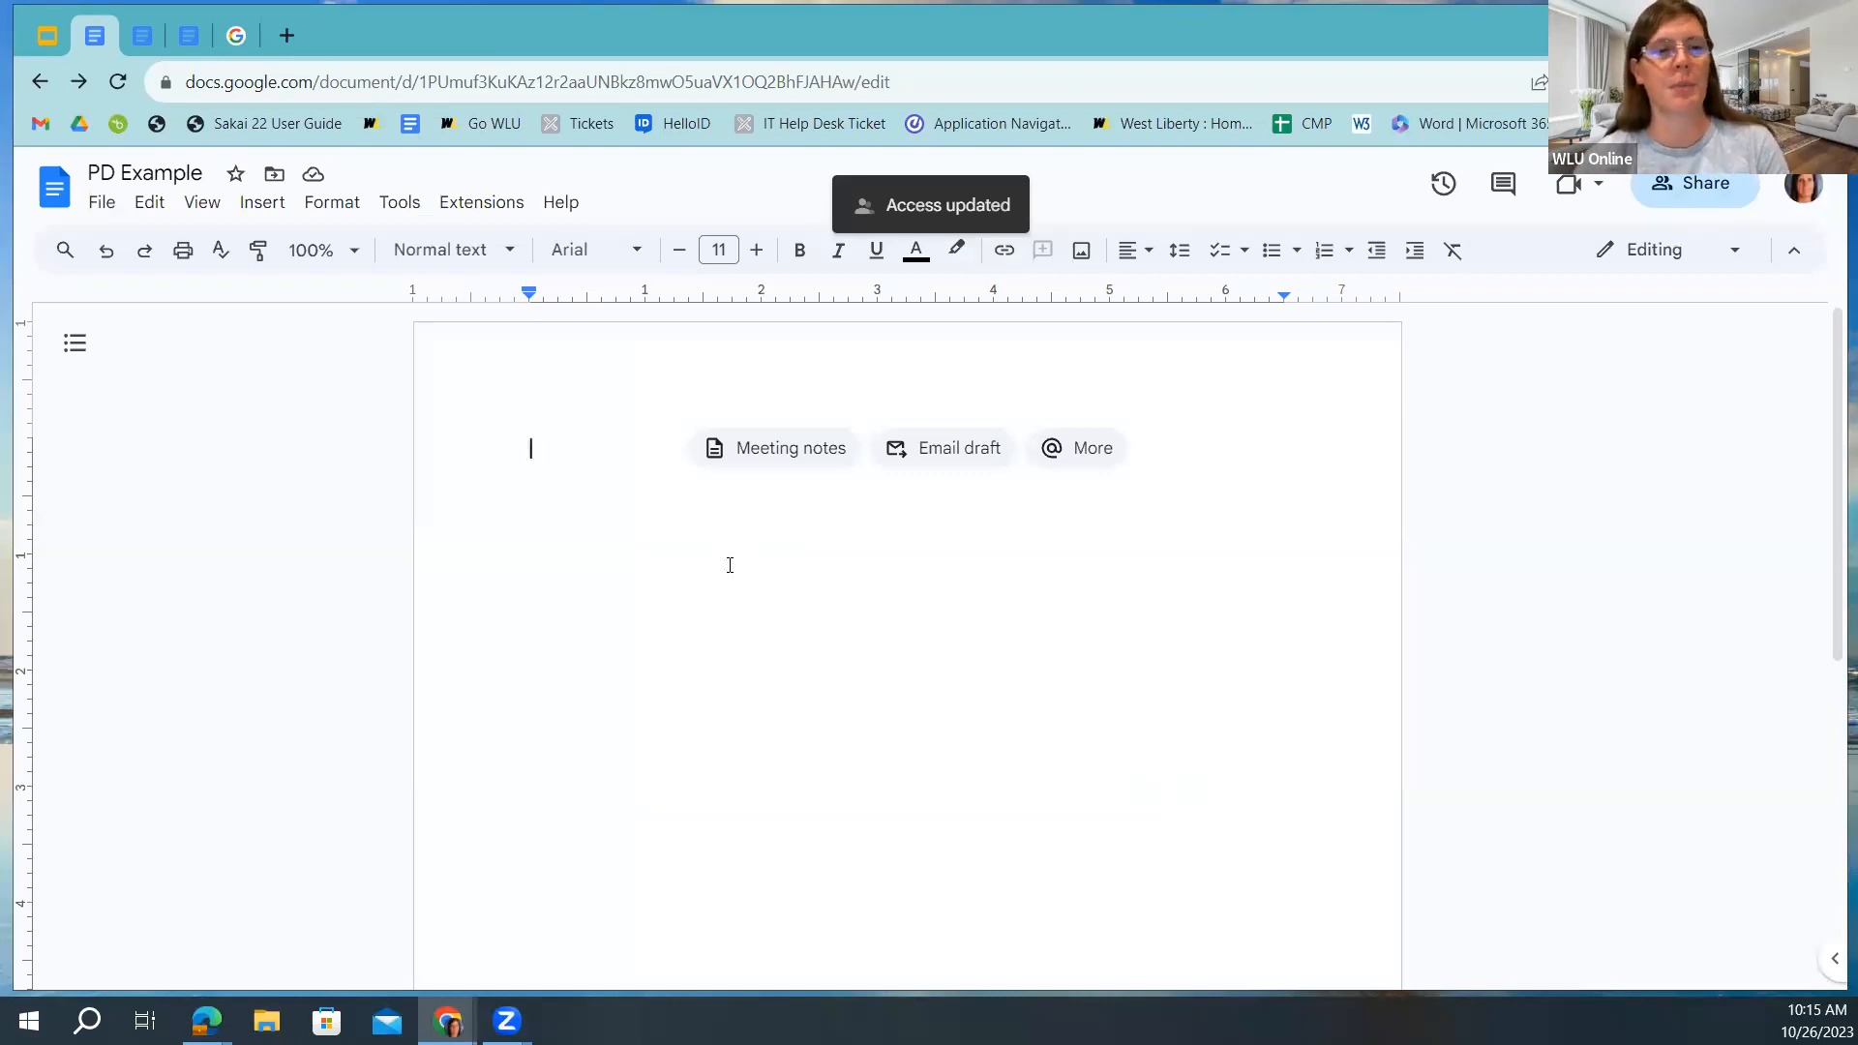
Switch the colleague to Viewer in sharing settings, keep the unsaved change, and reopen their role menu.
left_click(1684, 186)
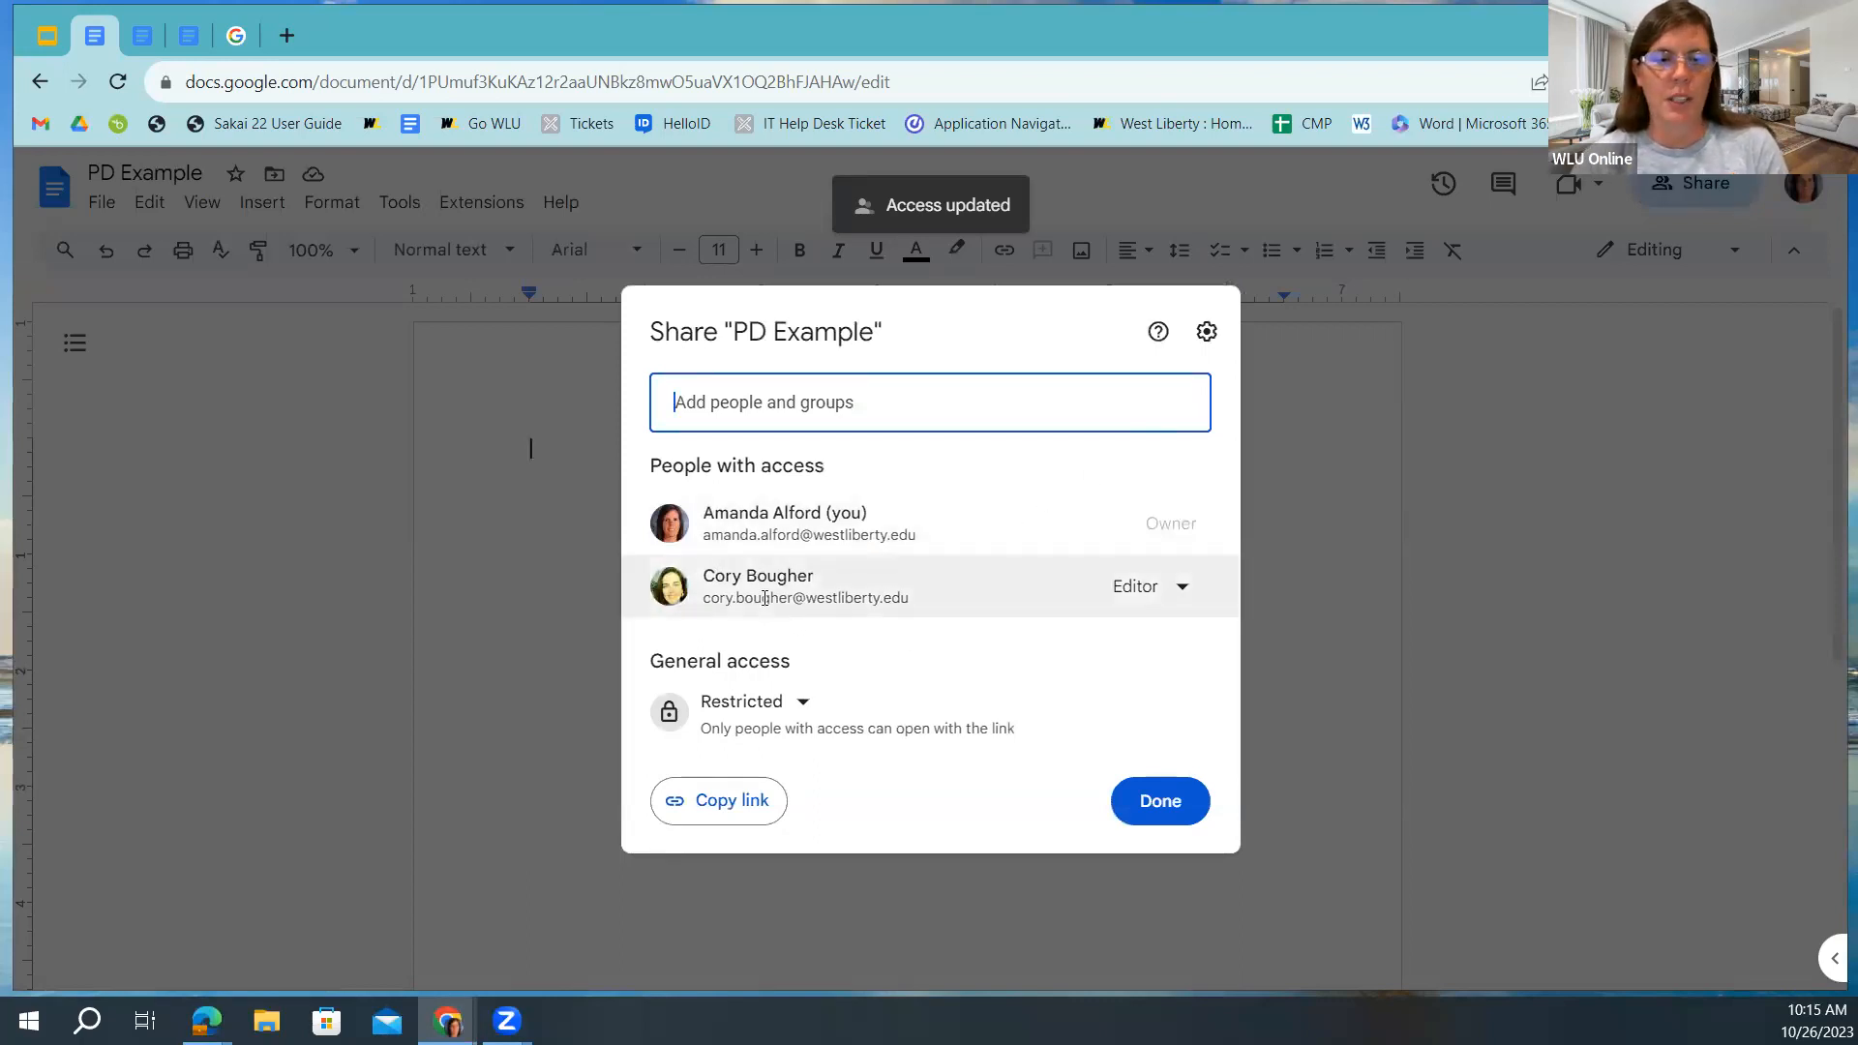
left_click(1182, 586)
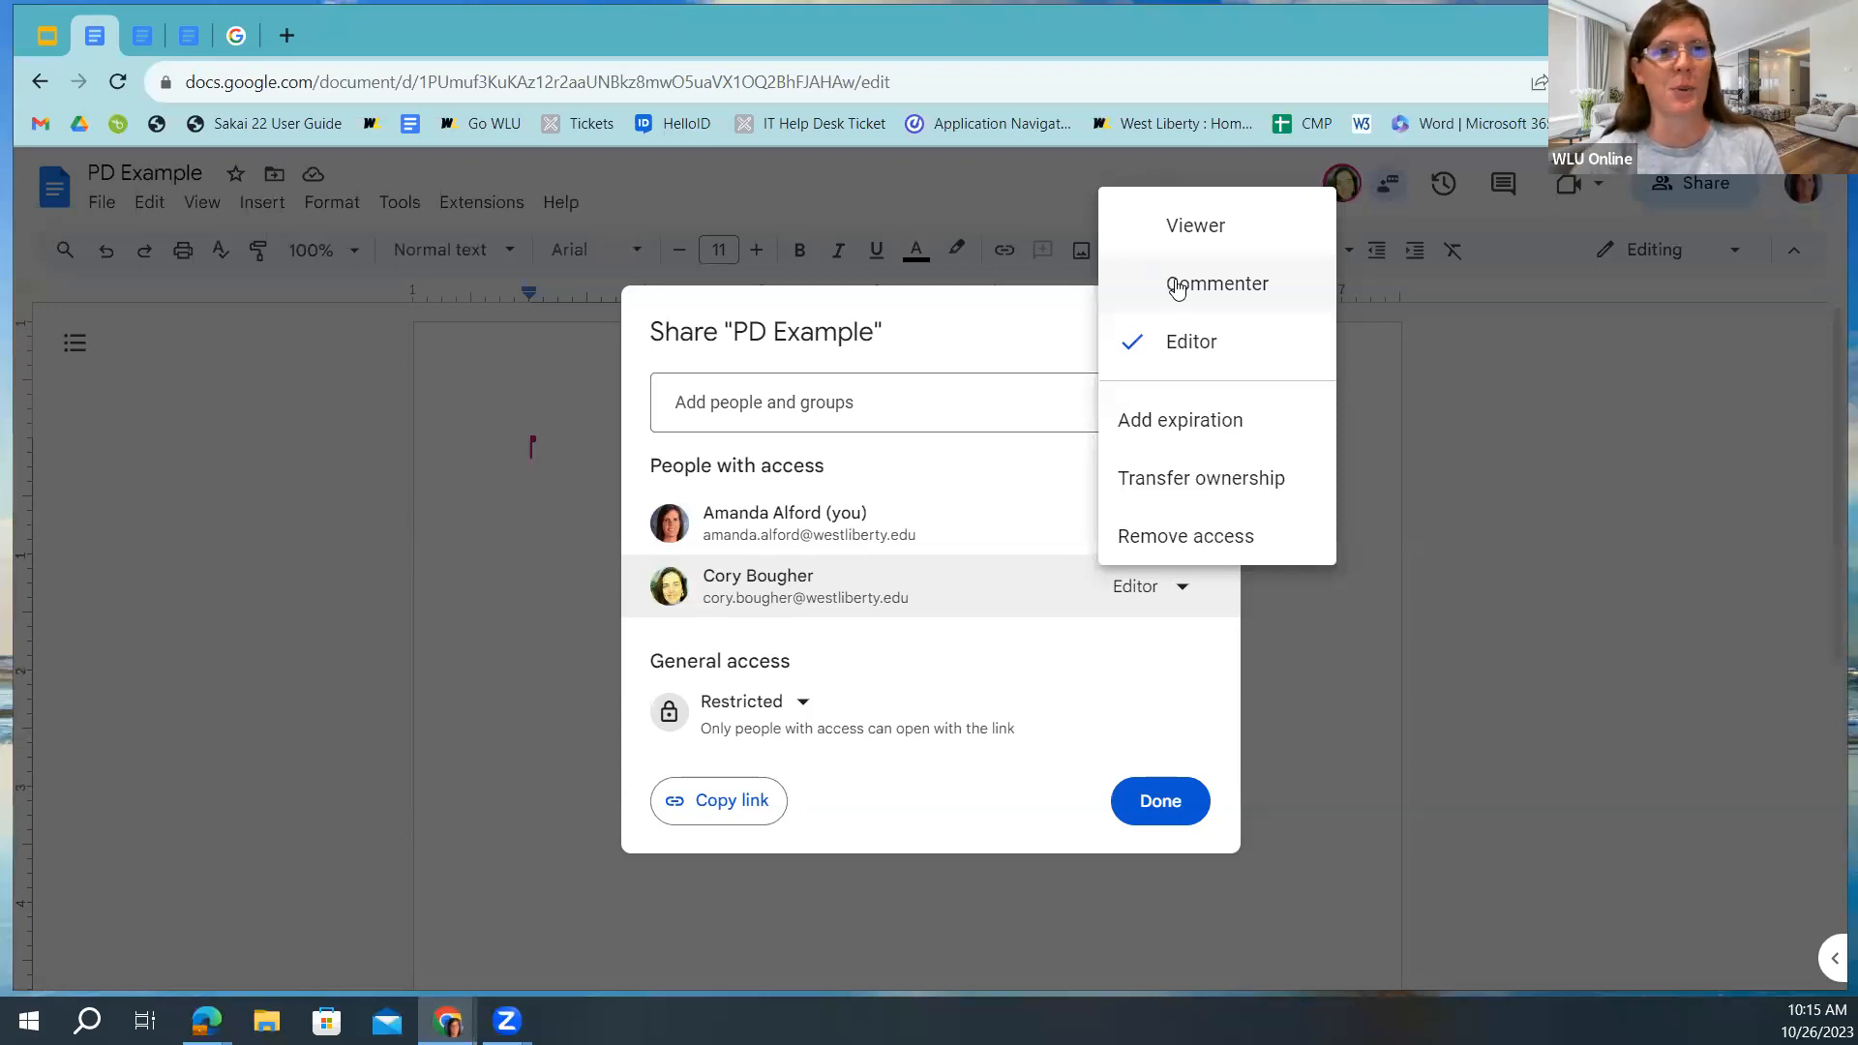
left_click(1181, 228)
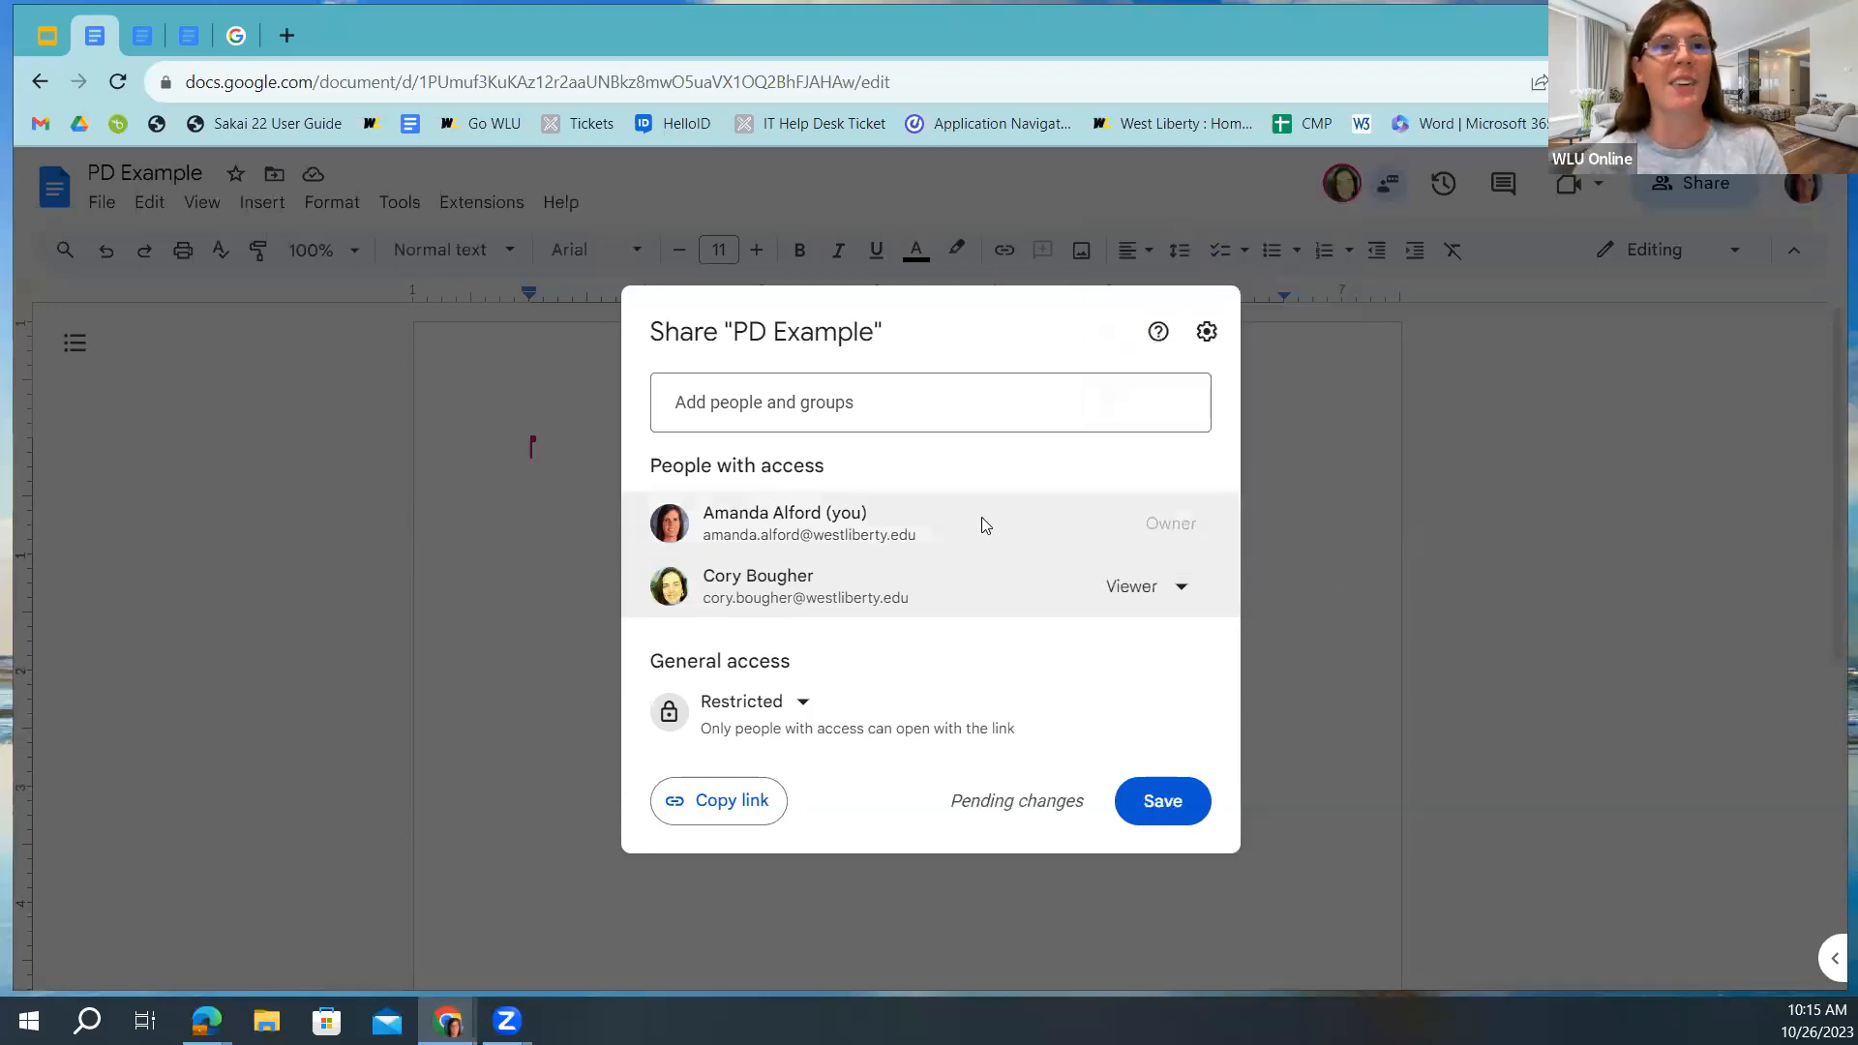
mouse_move(983, 523)
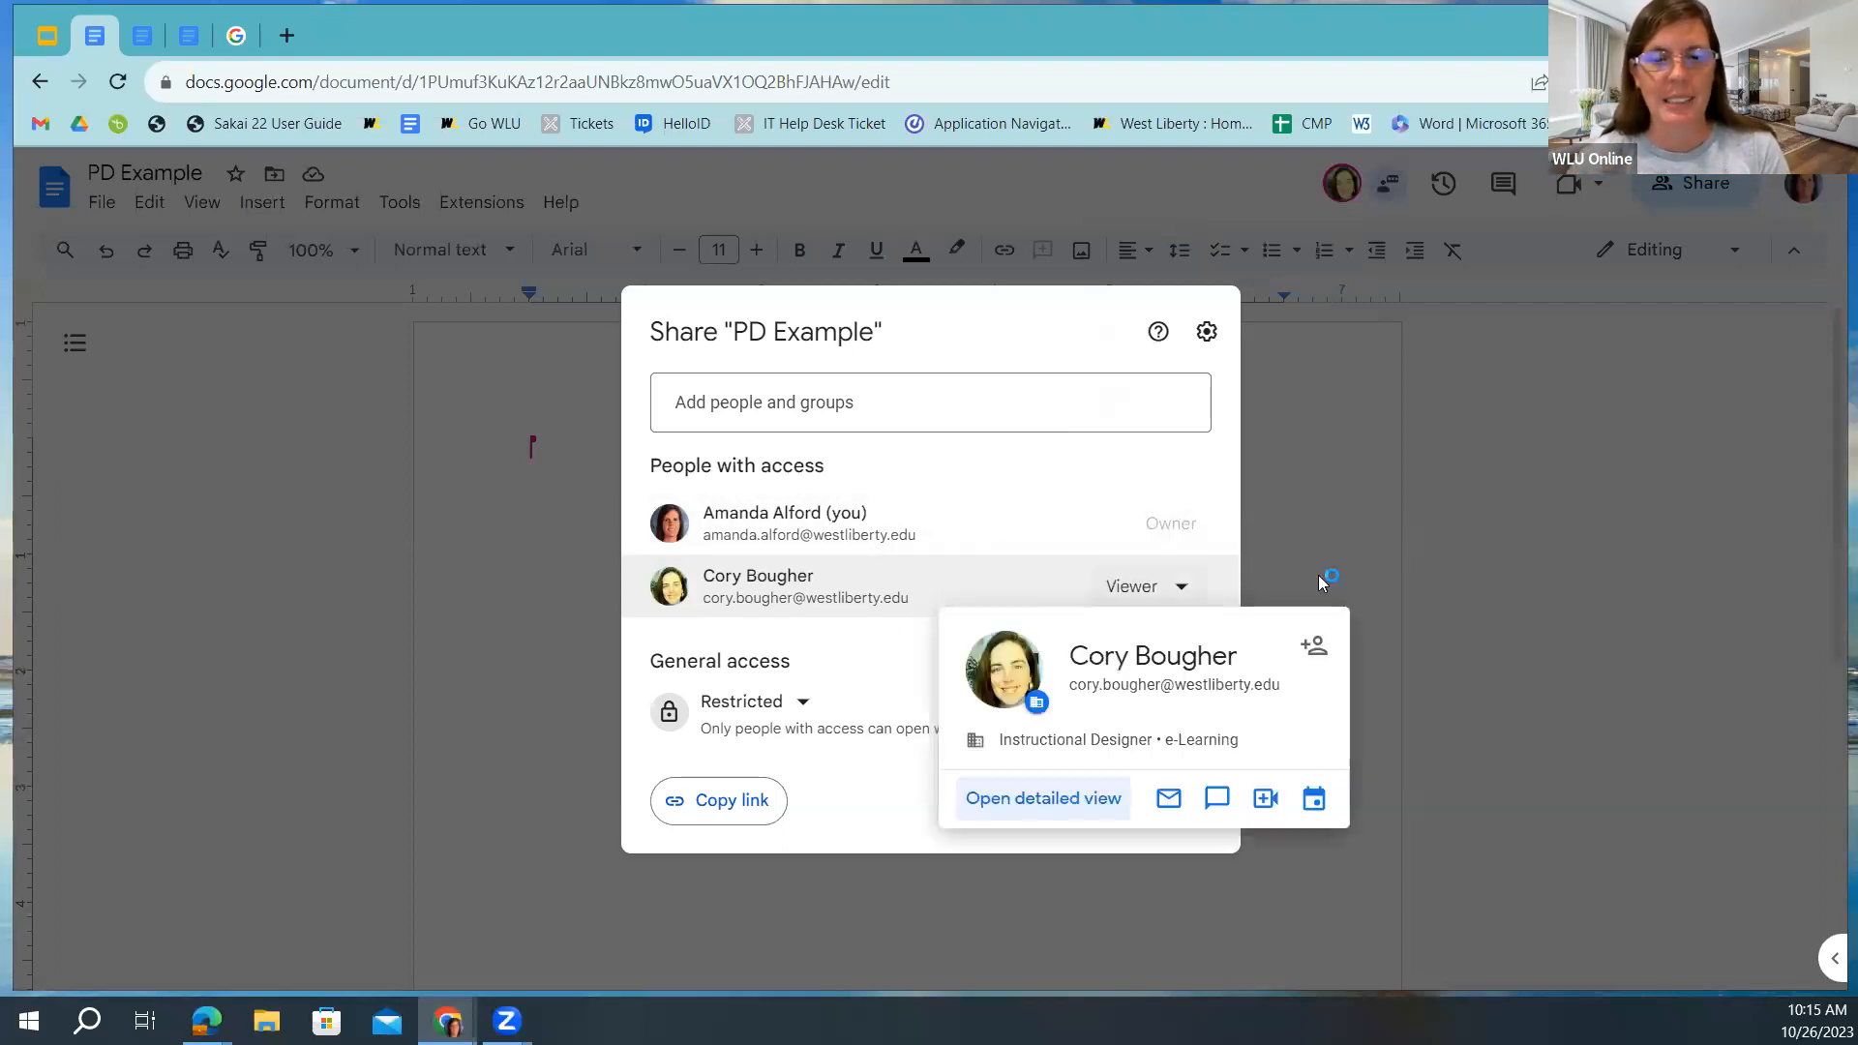
left_click(1273, 570)
left_click(1006, 620)
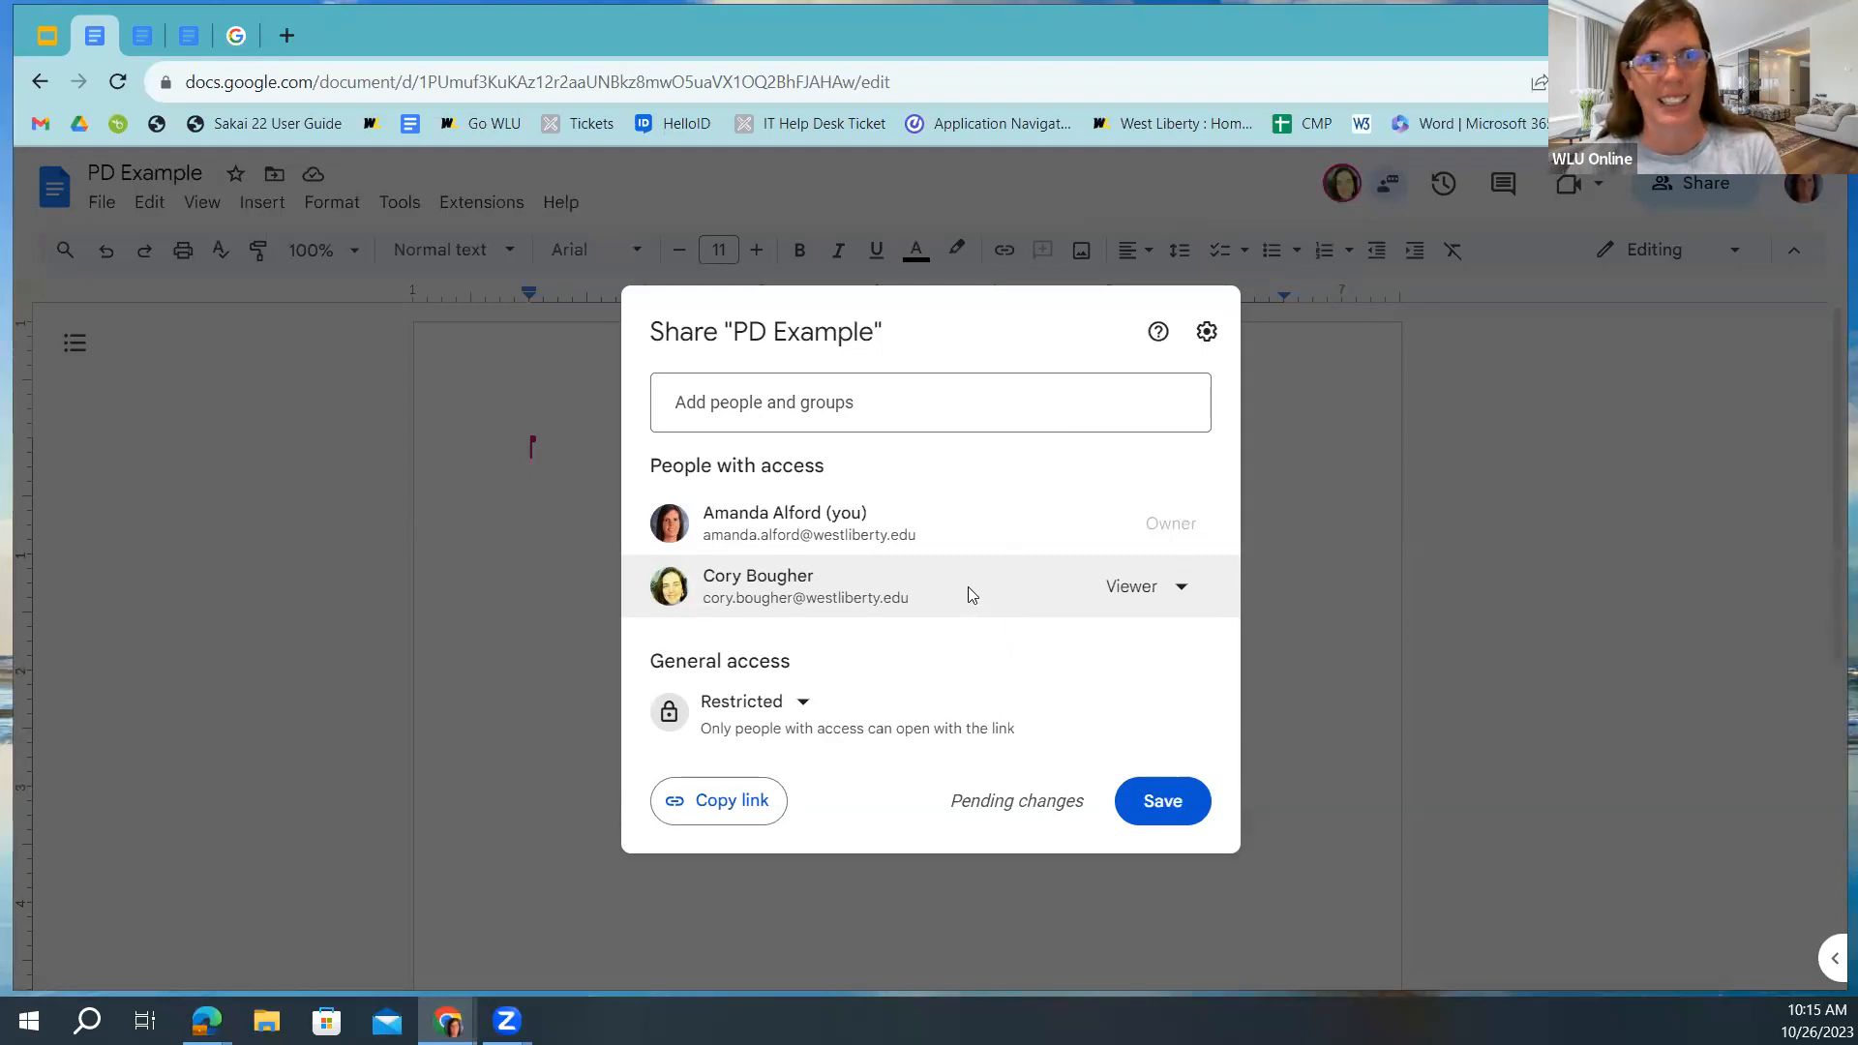
left_click(1165, 587)
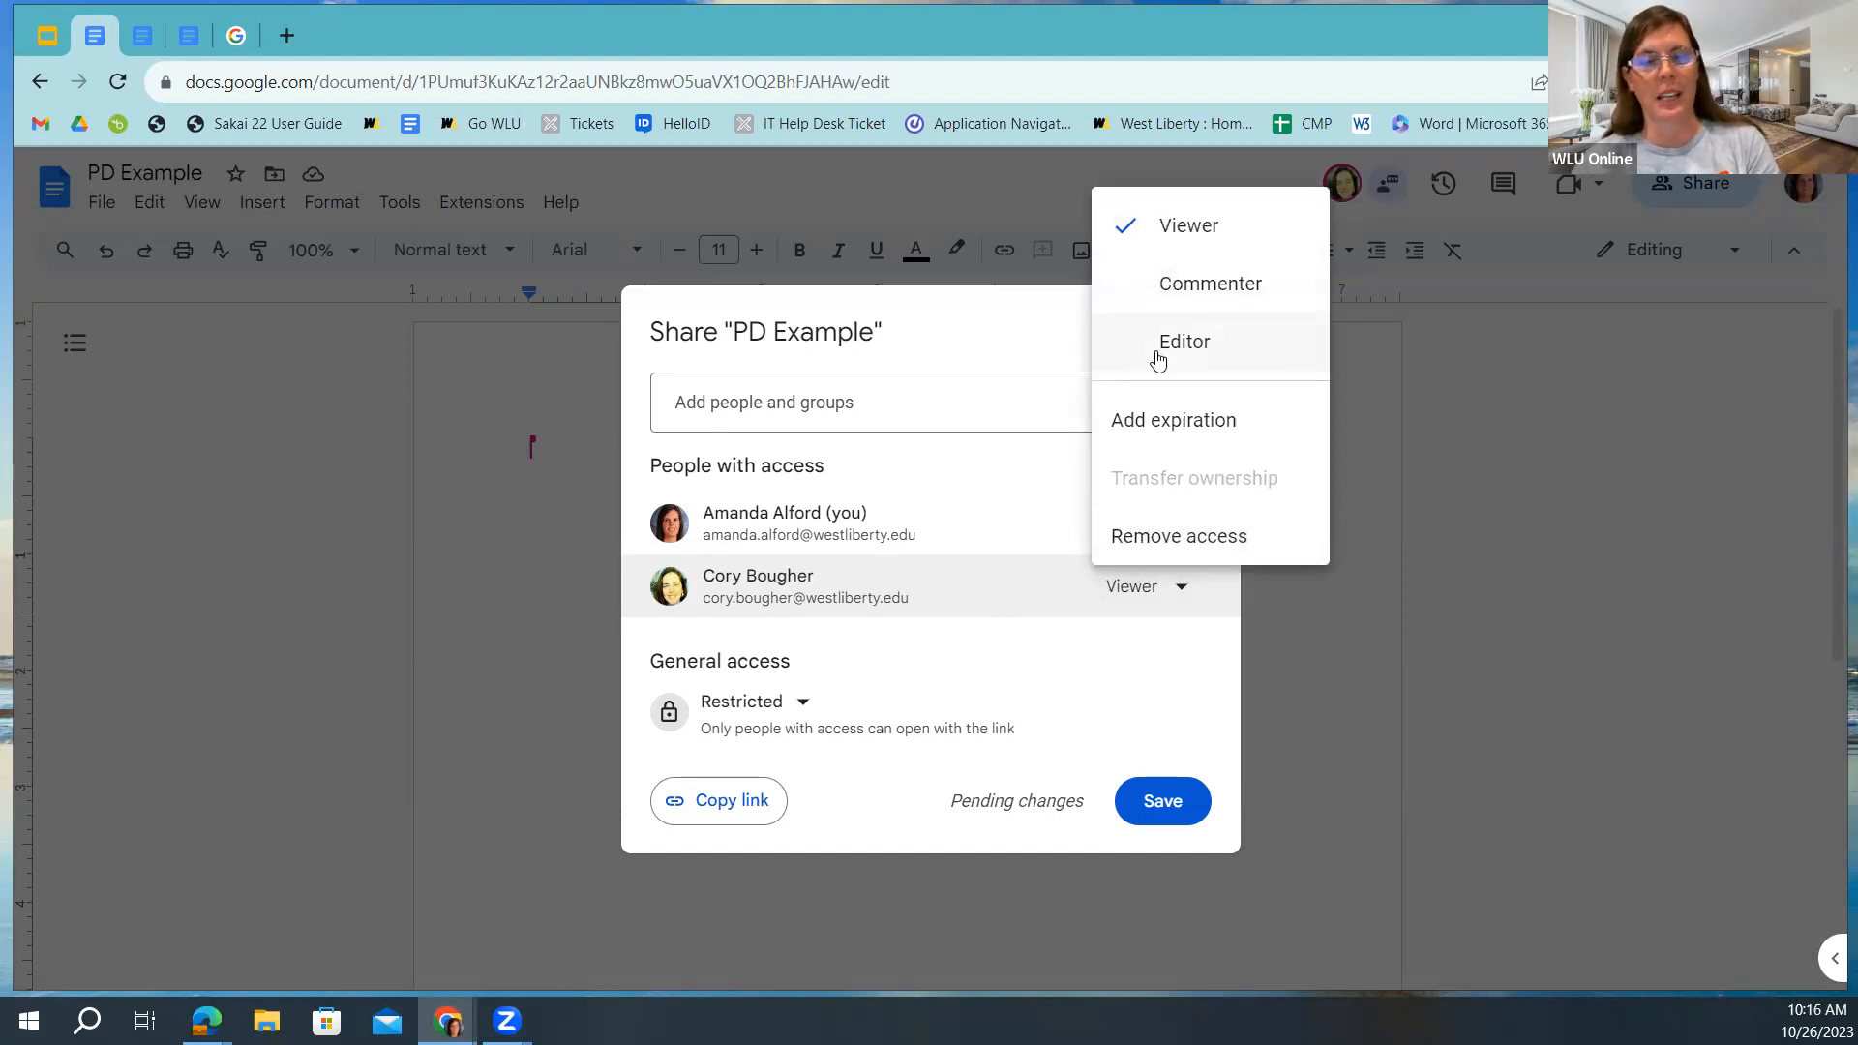
Set the colleague back to Editor and open the Restricted General access choices.
left_click(1157, 356)
left_click(1183, 586)
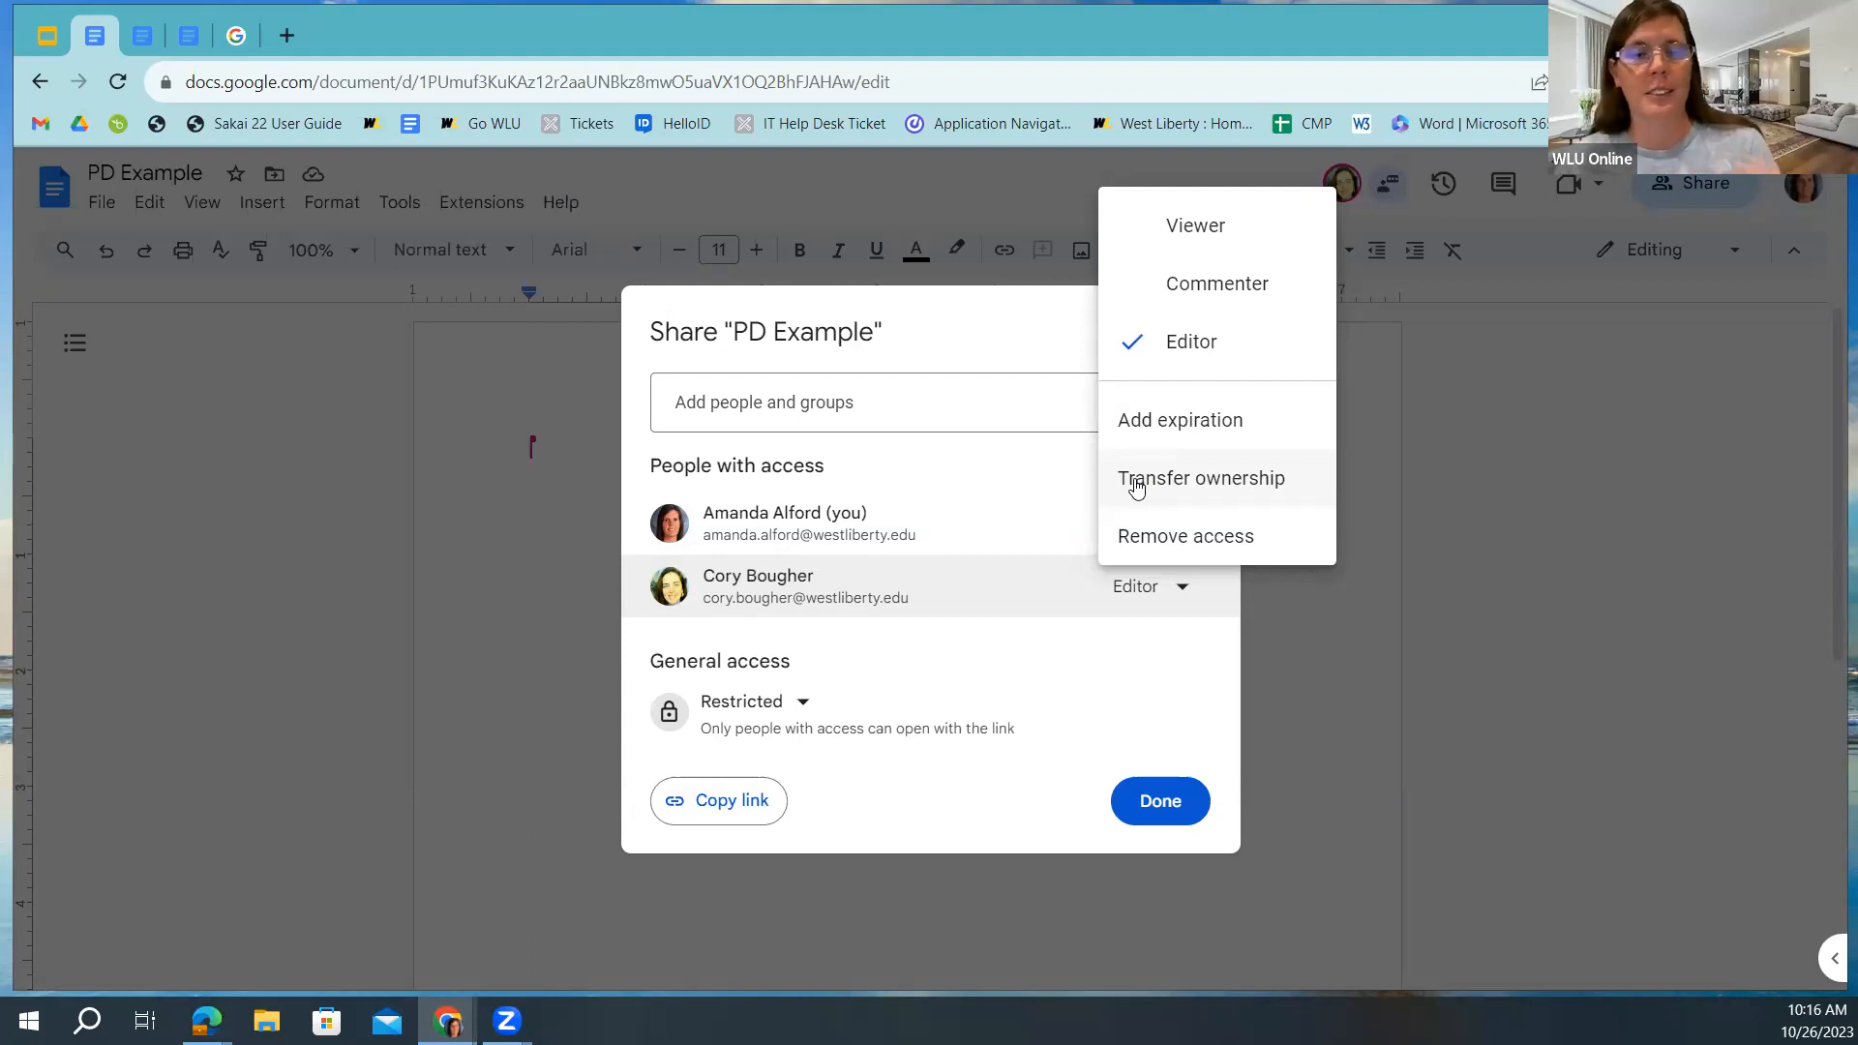
left_click(796, 707)
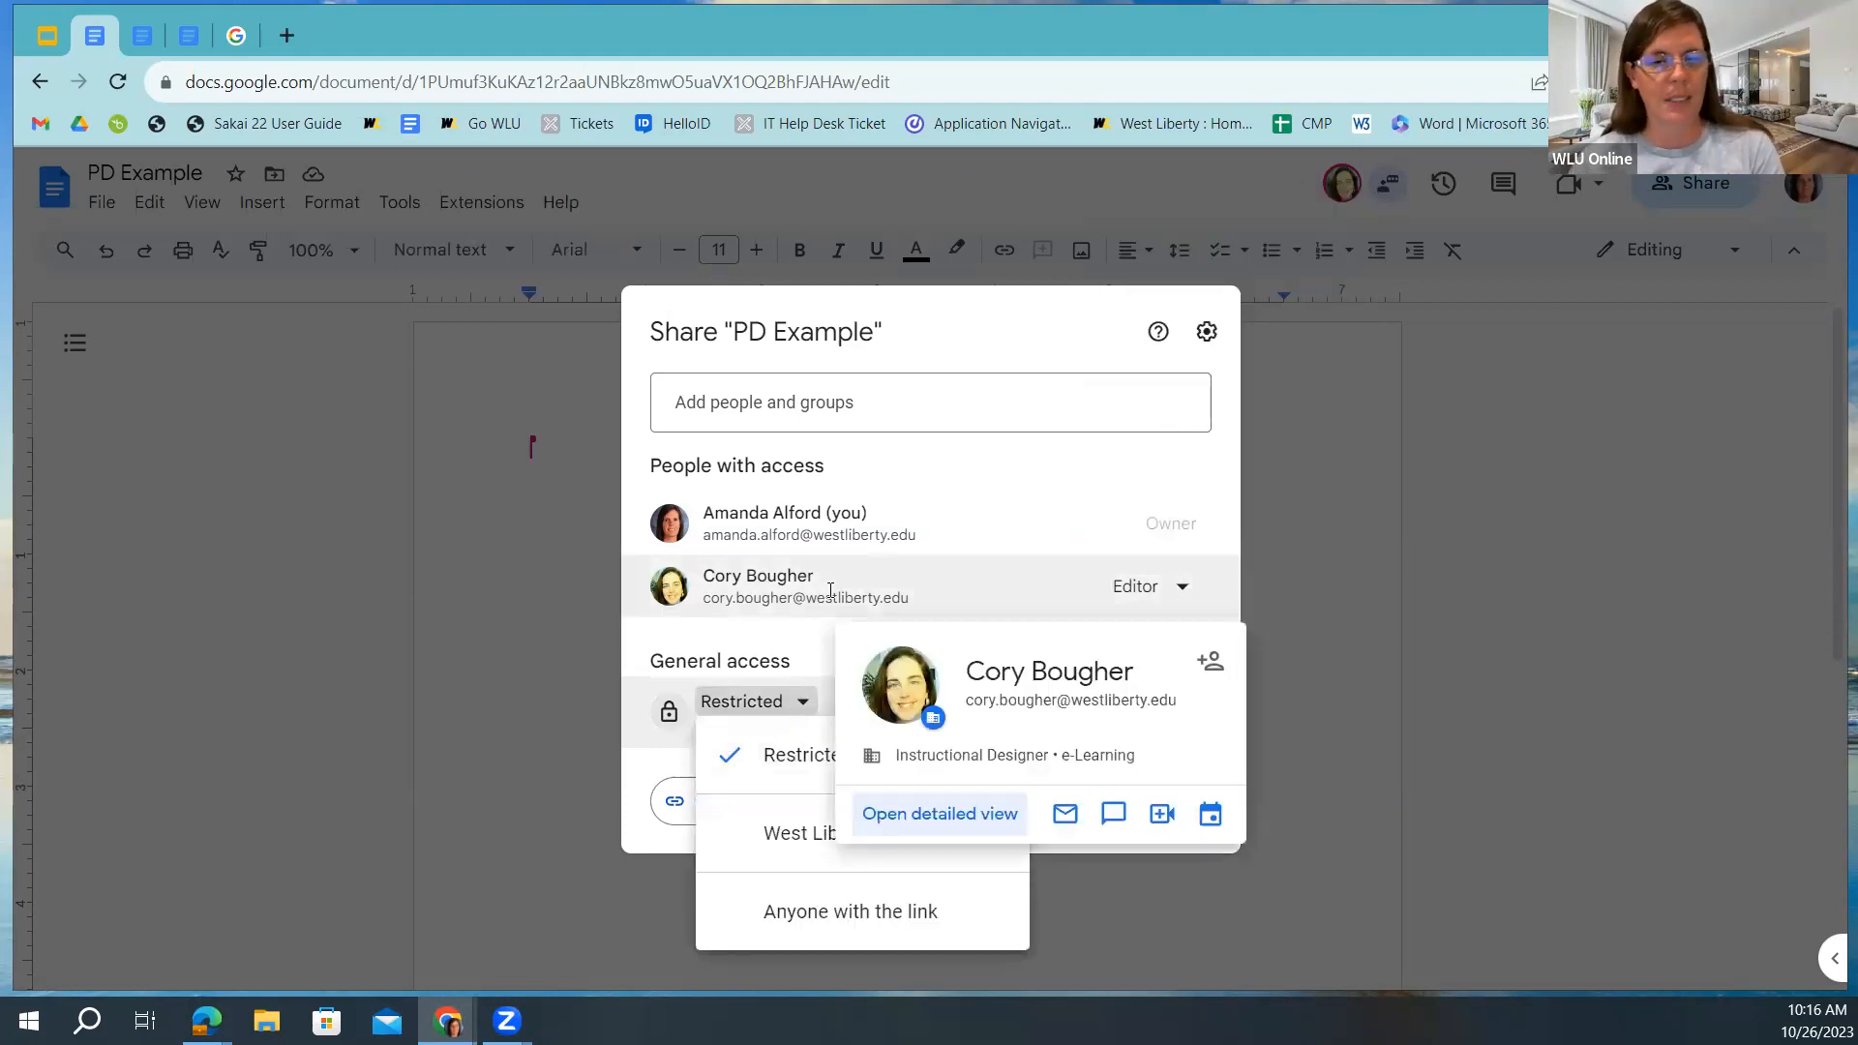
Change general access from West Liberty University to Anyone with the link at Viewer level.
left_click(738, 838)
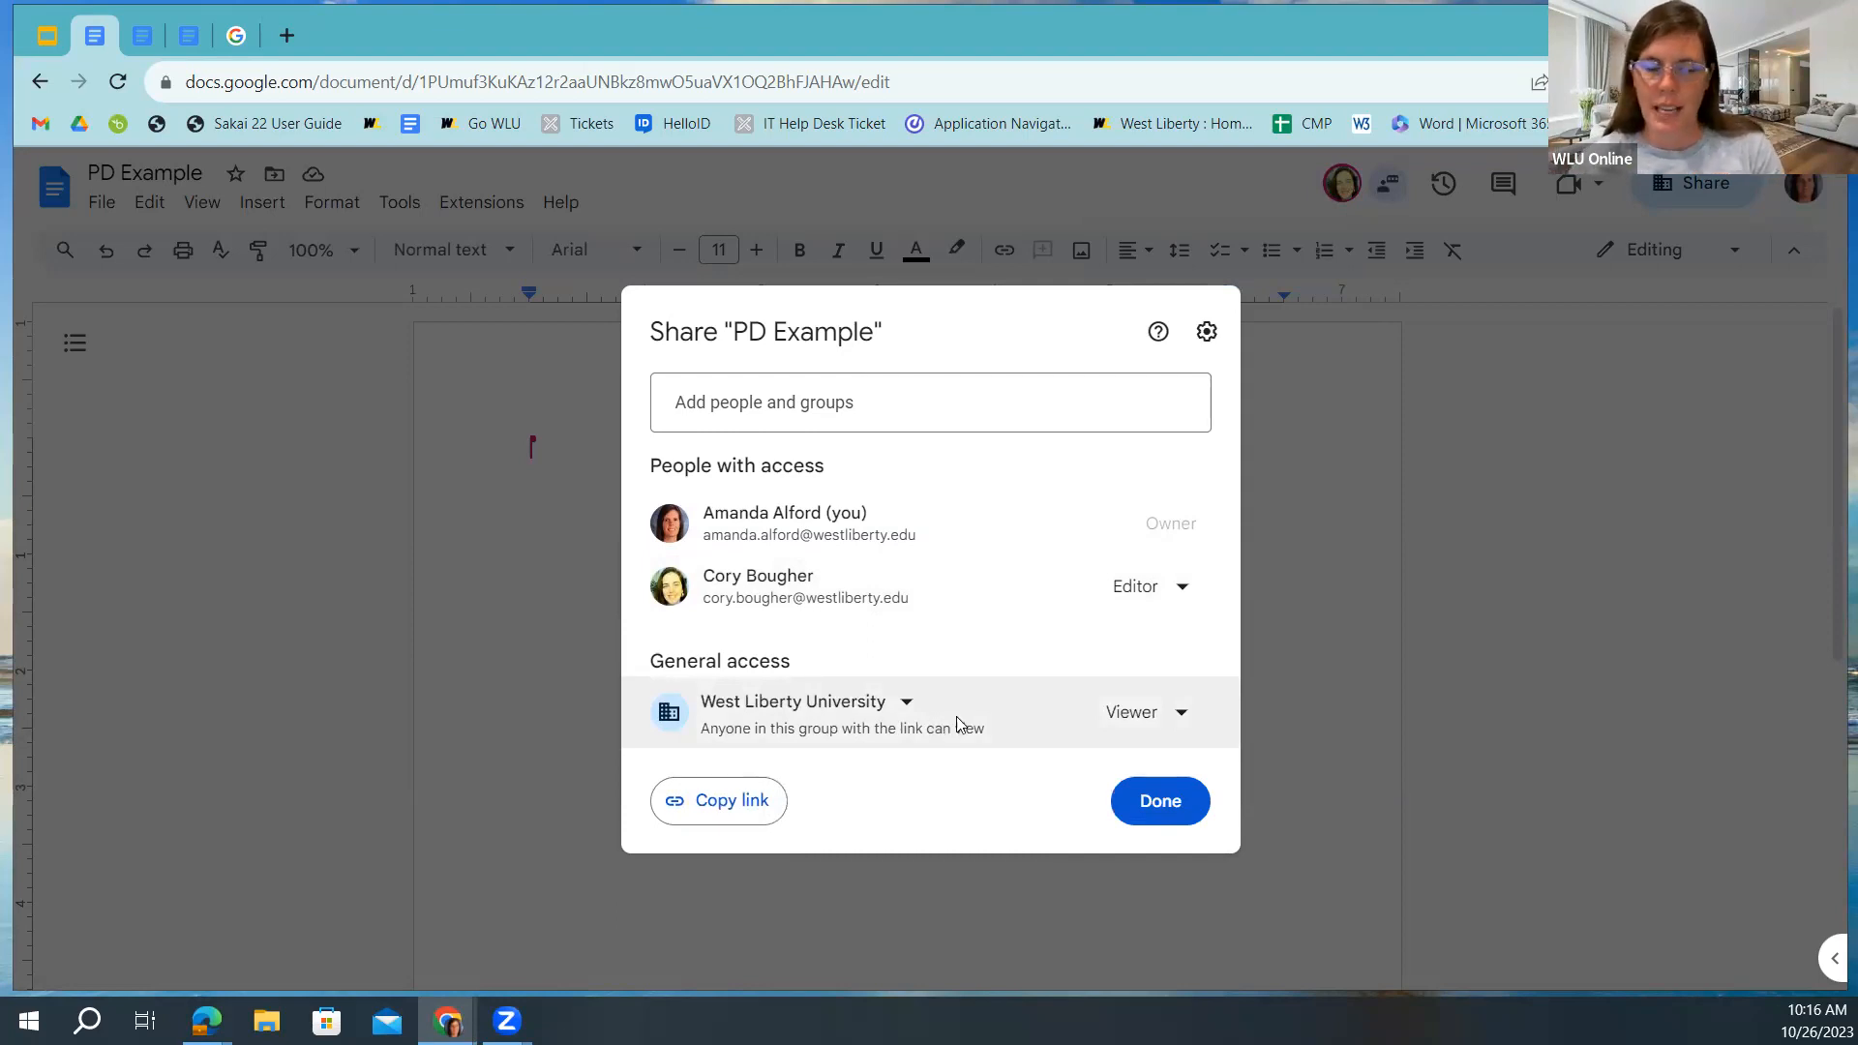
left_click(1175, 717)
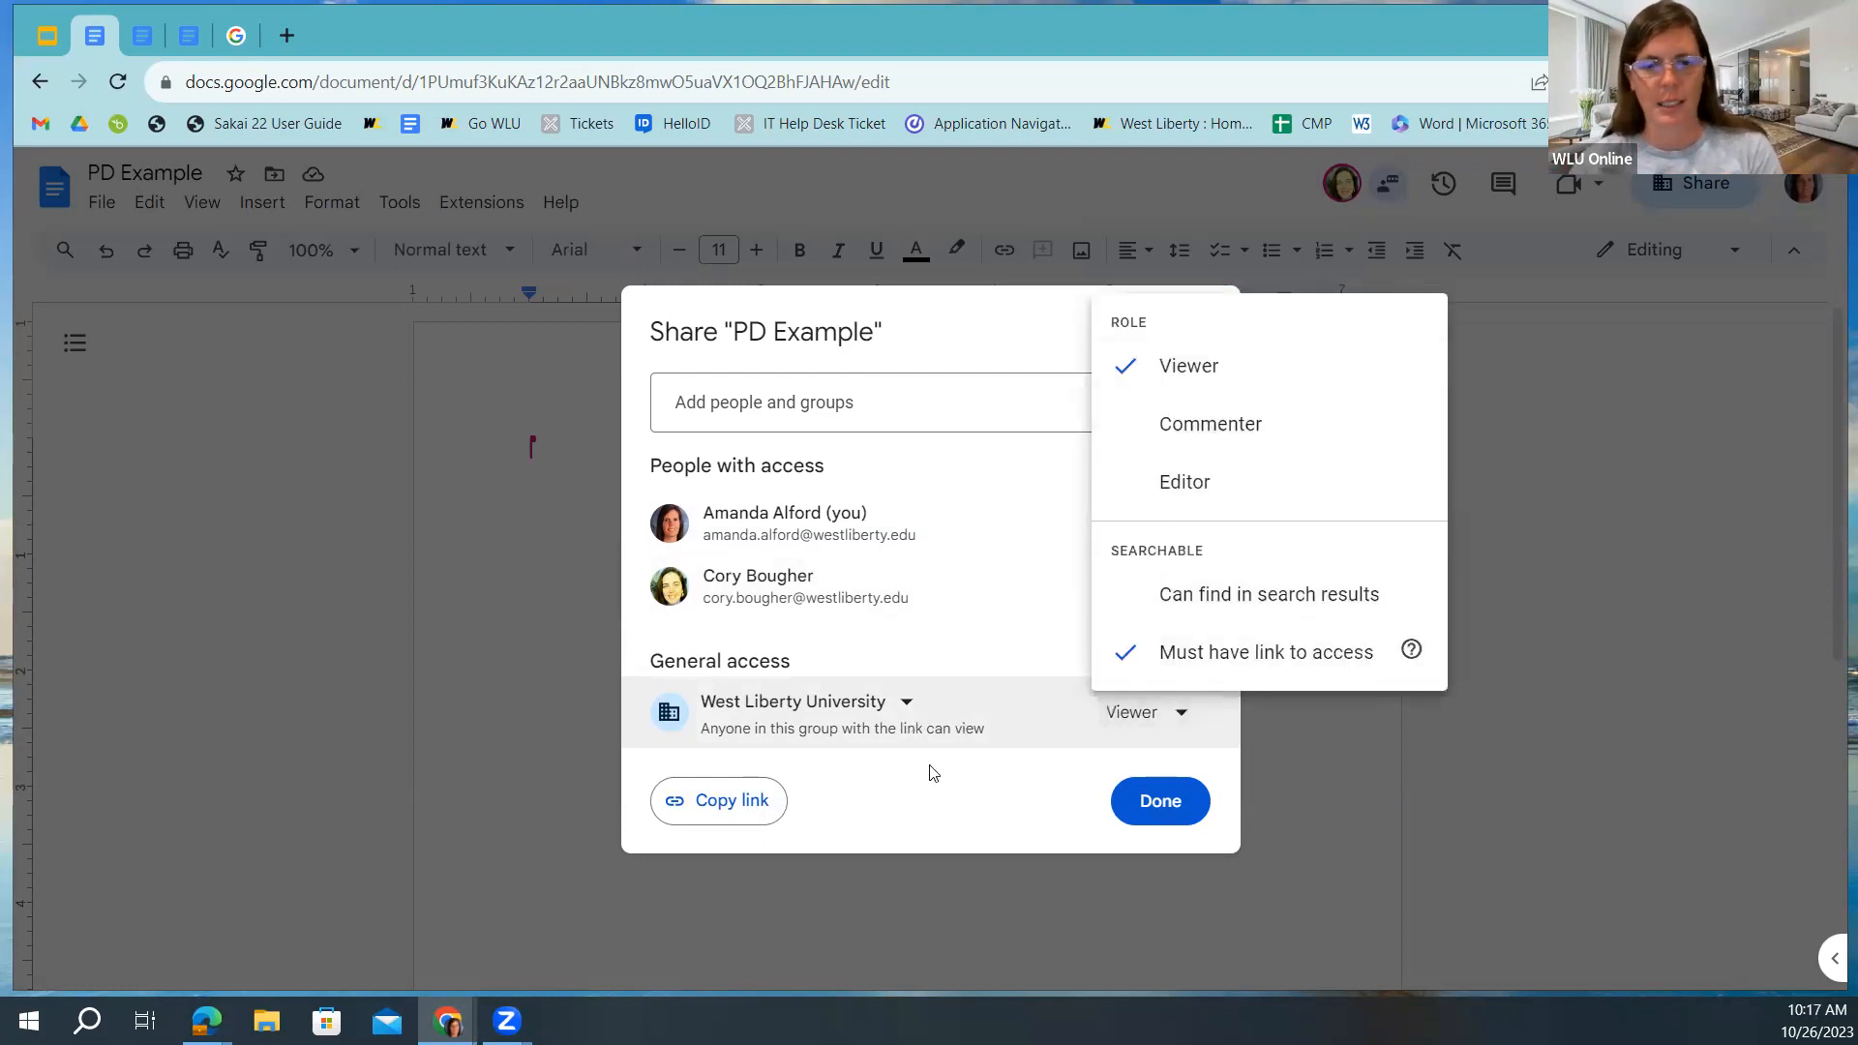
left_click(900, 711)
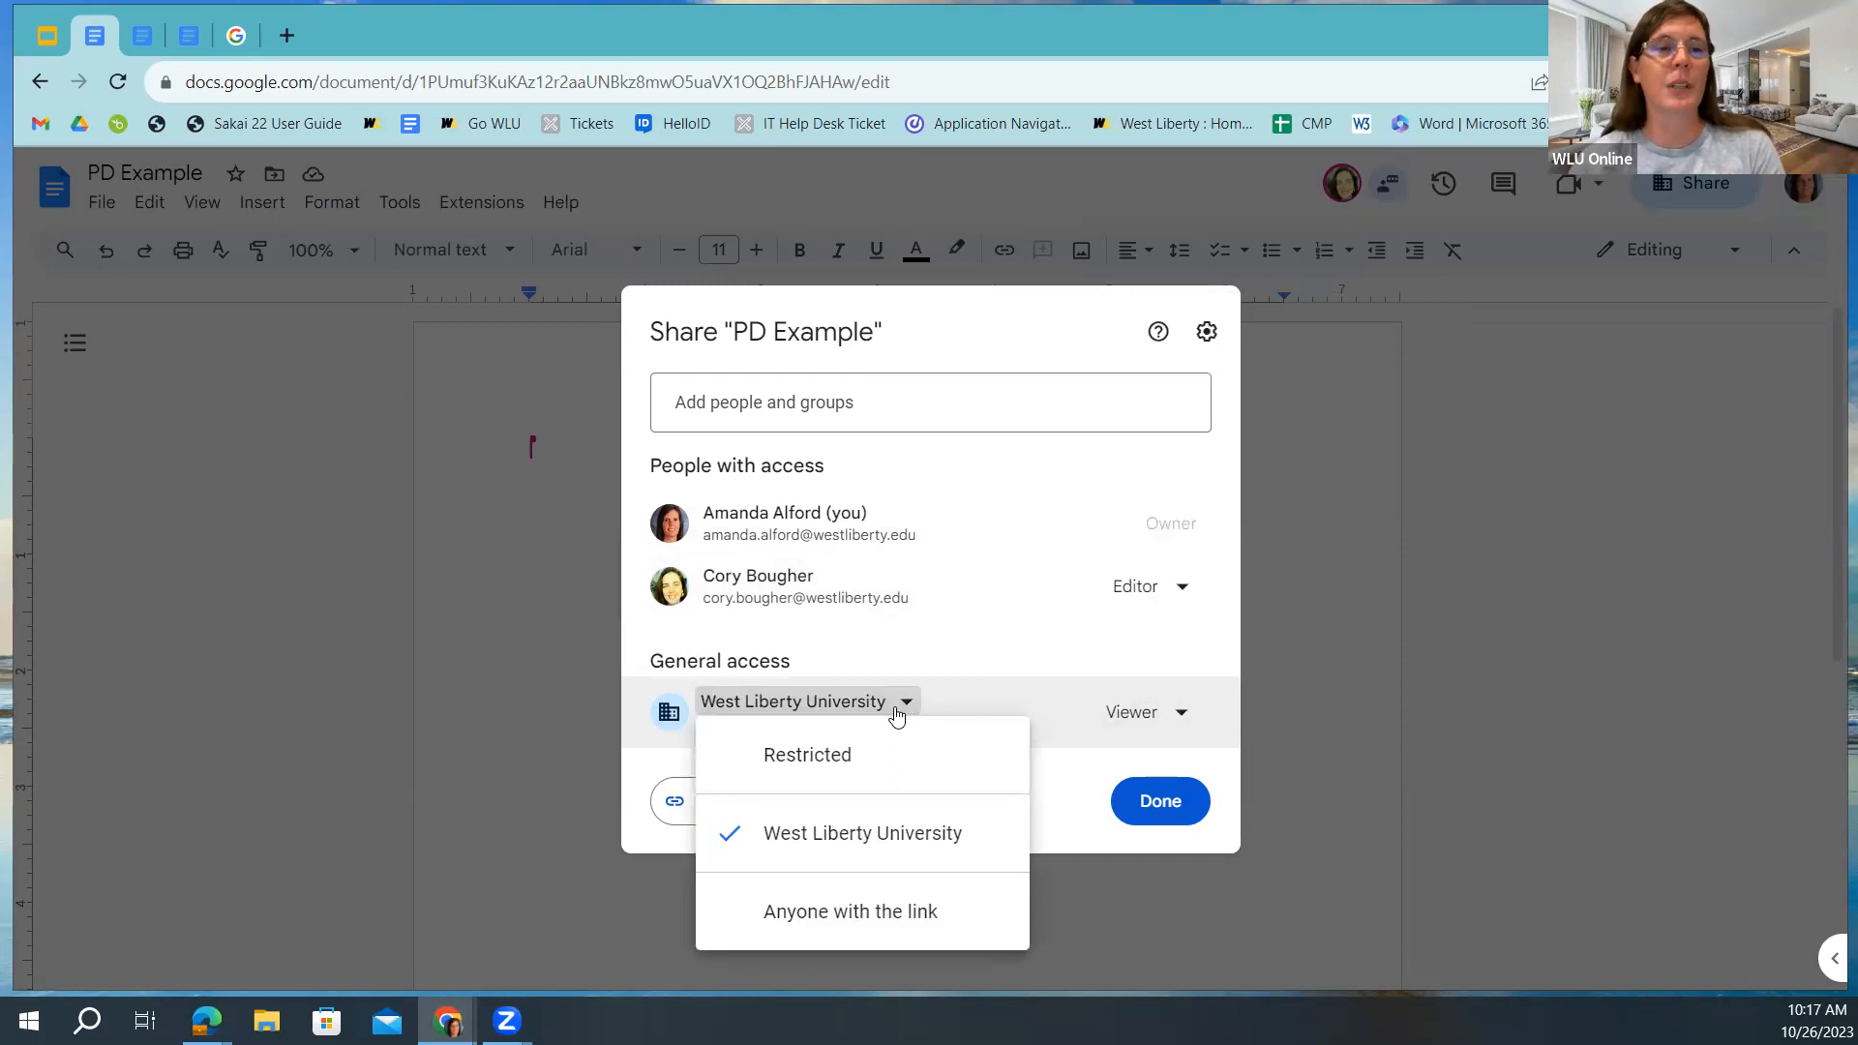
left_click(879, 912)
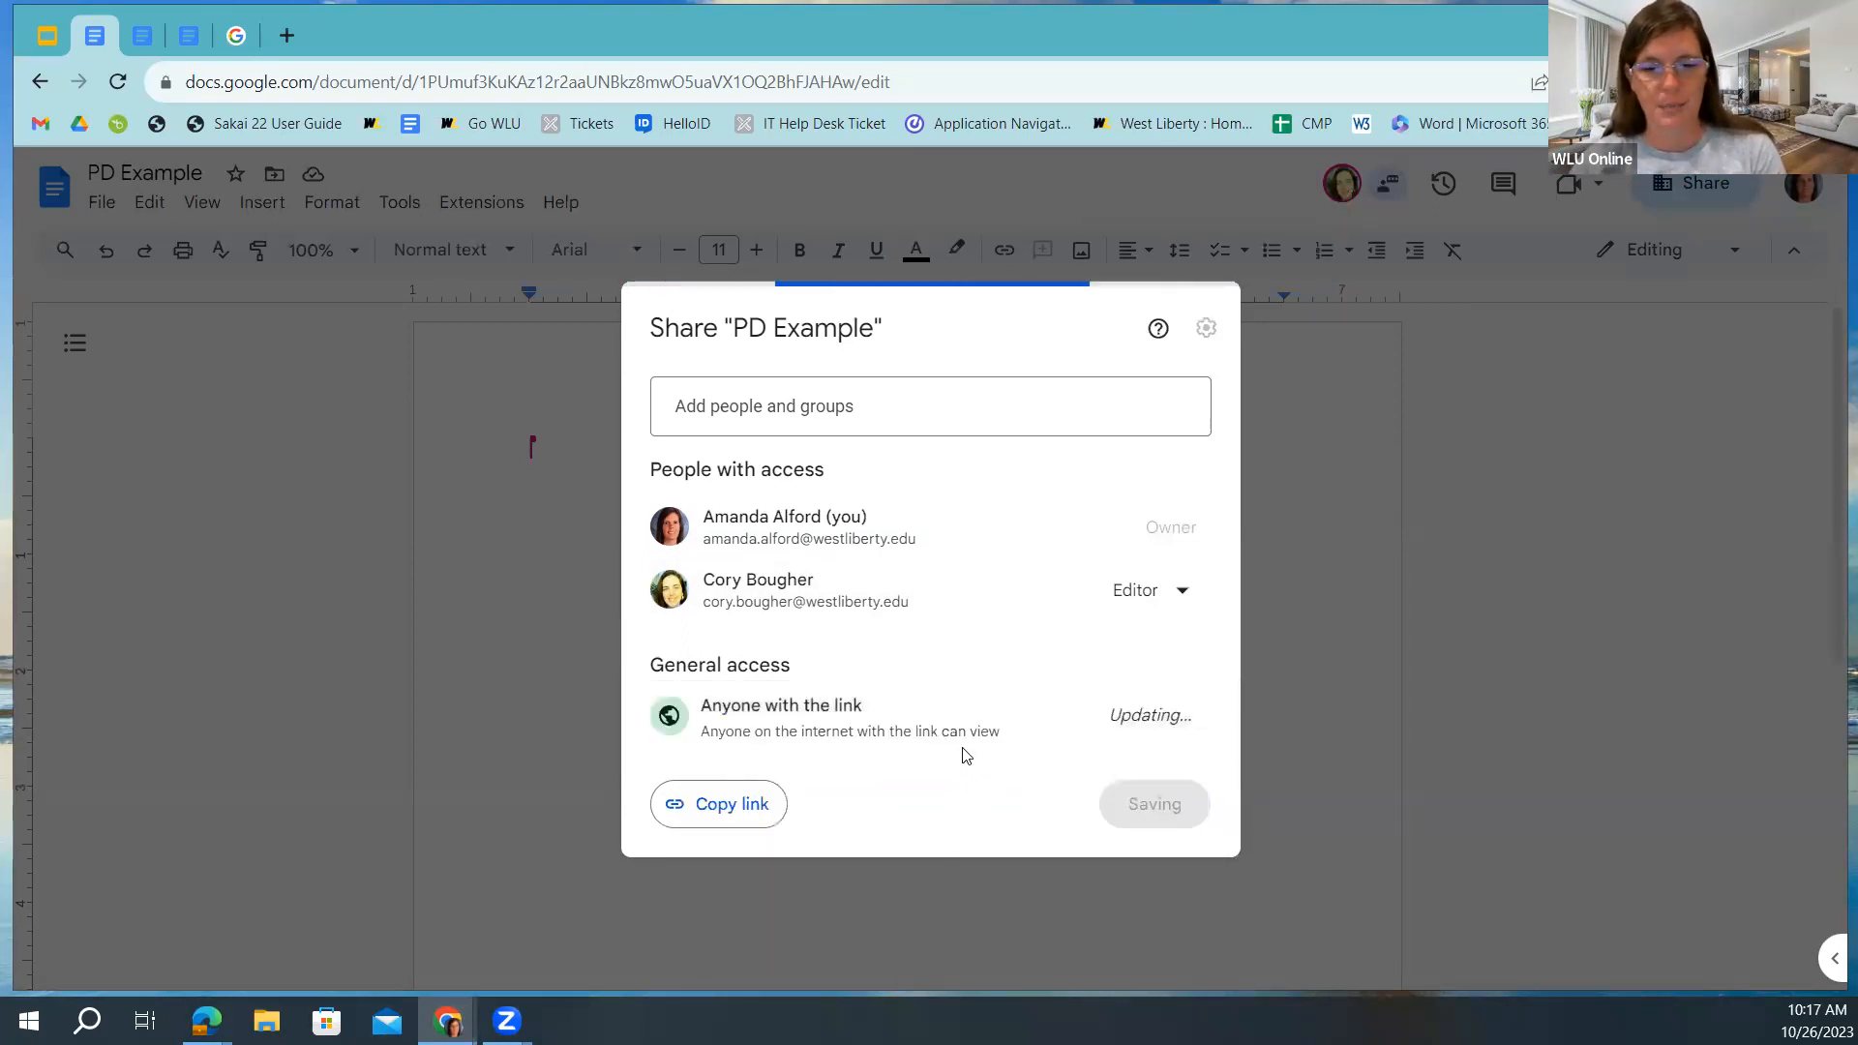
left_click(1181, 716)
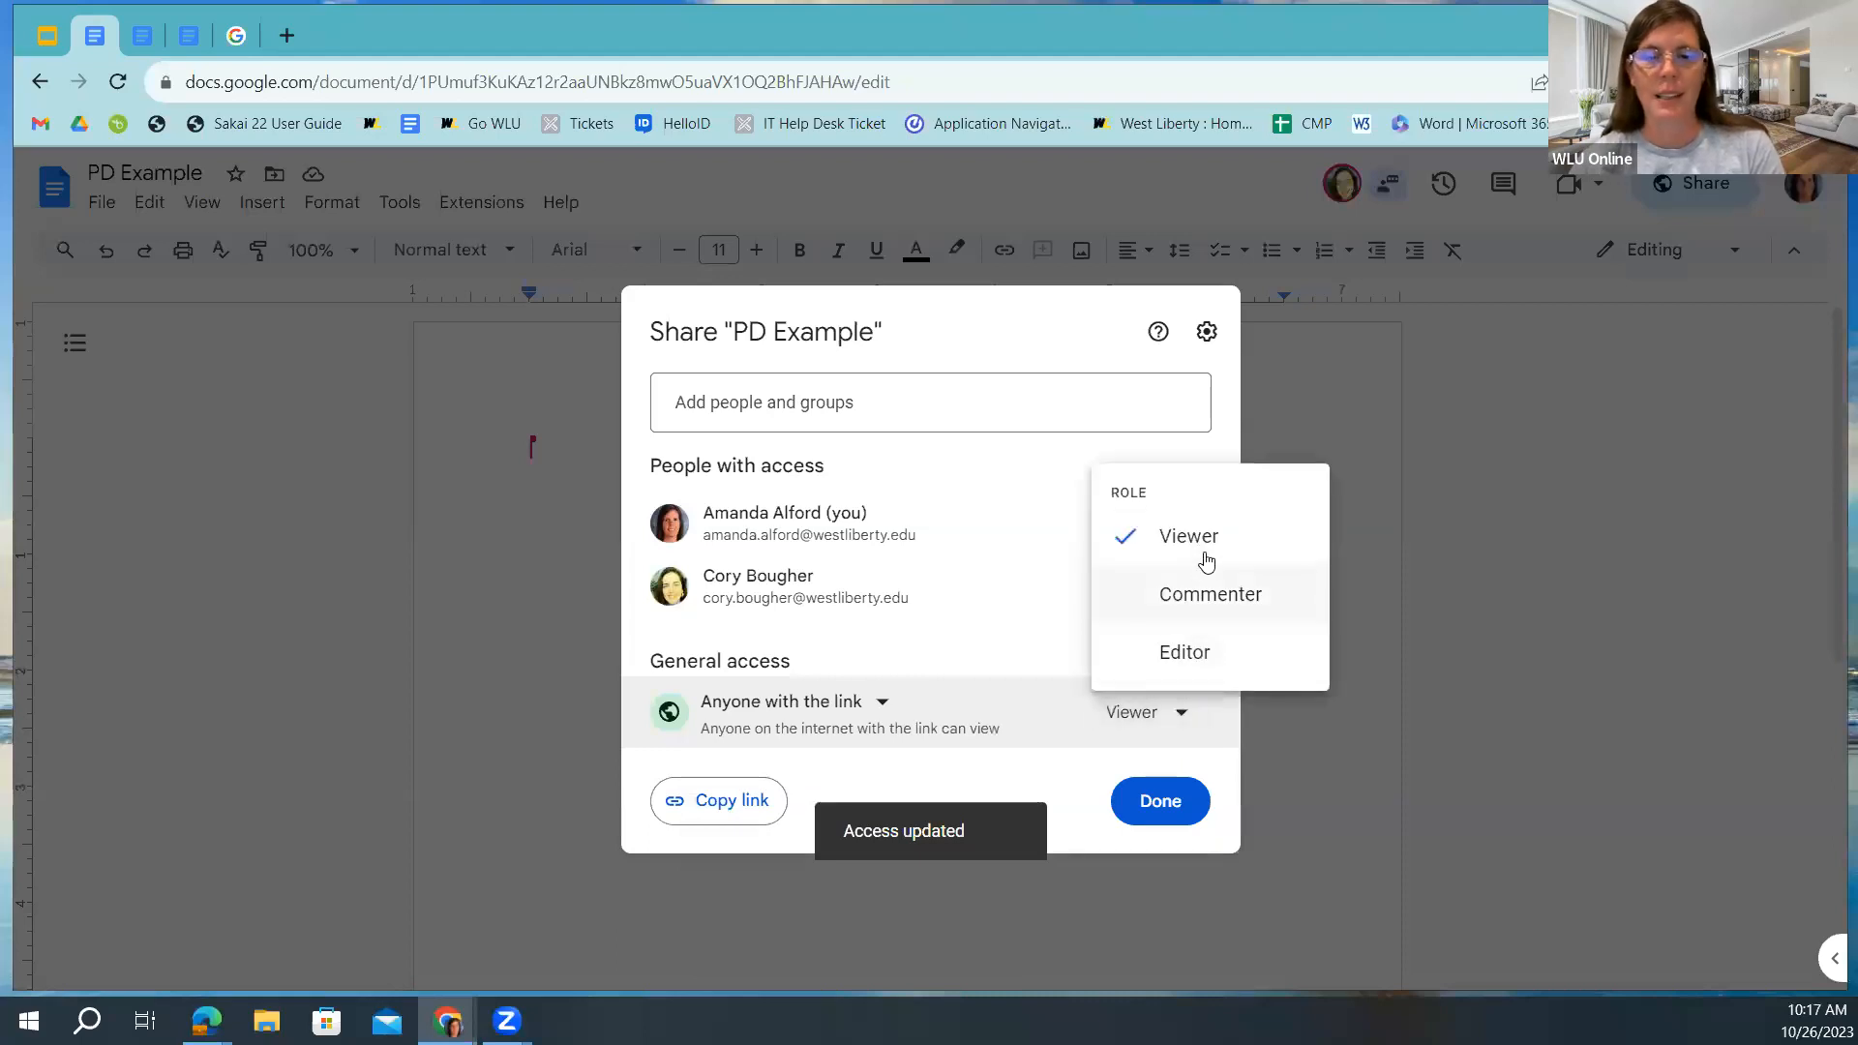
left_click(1020, 714)
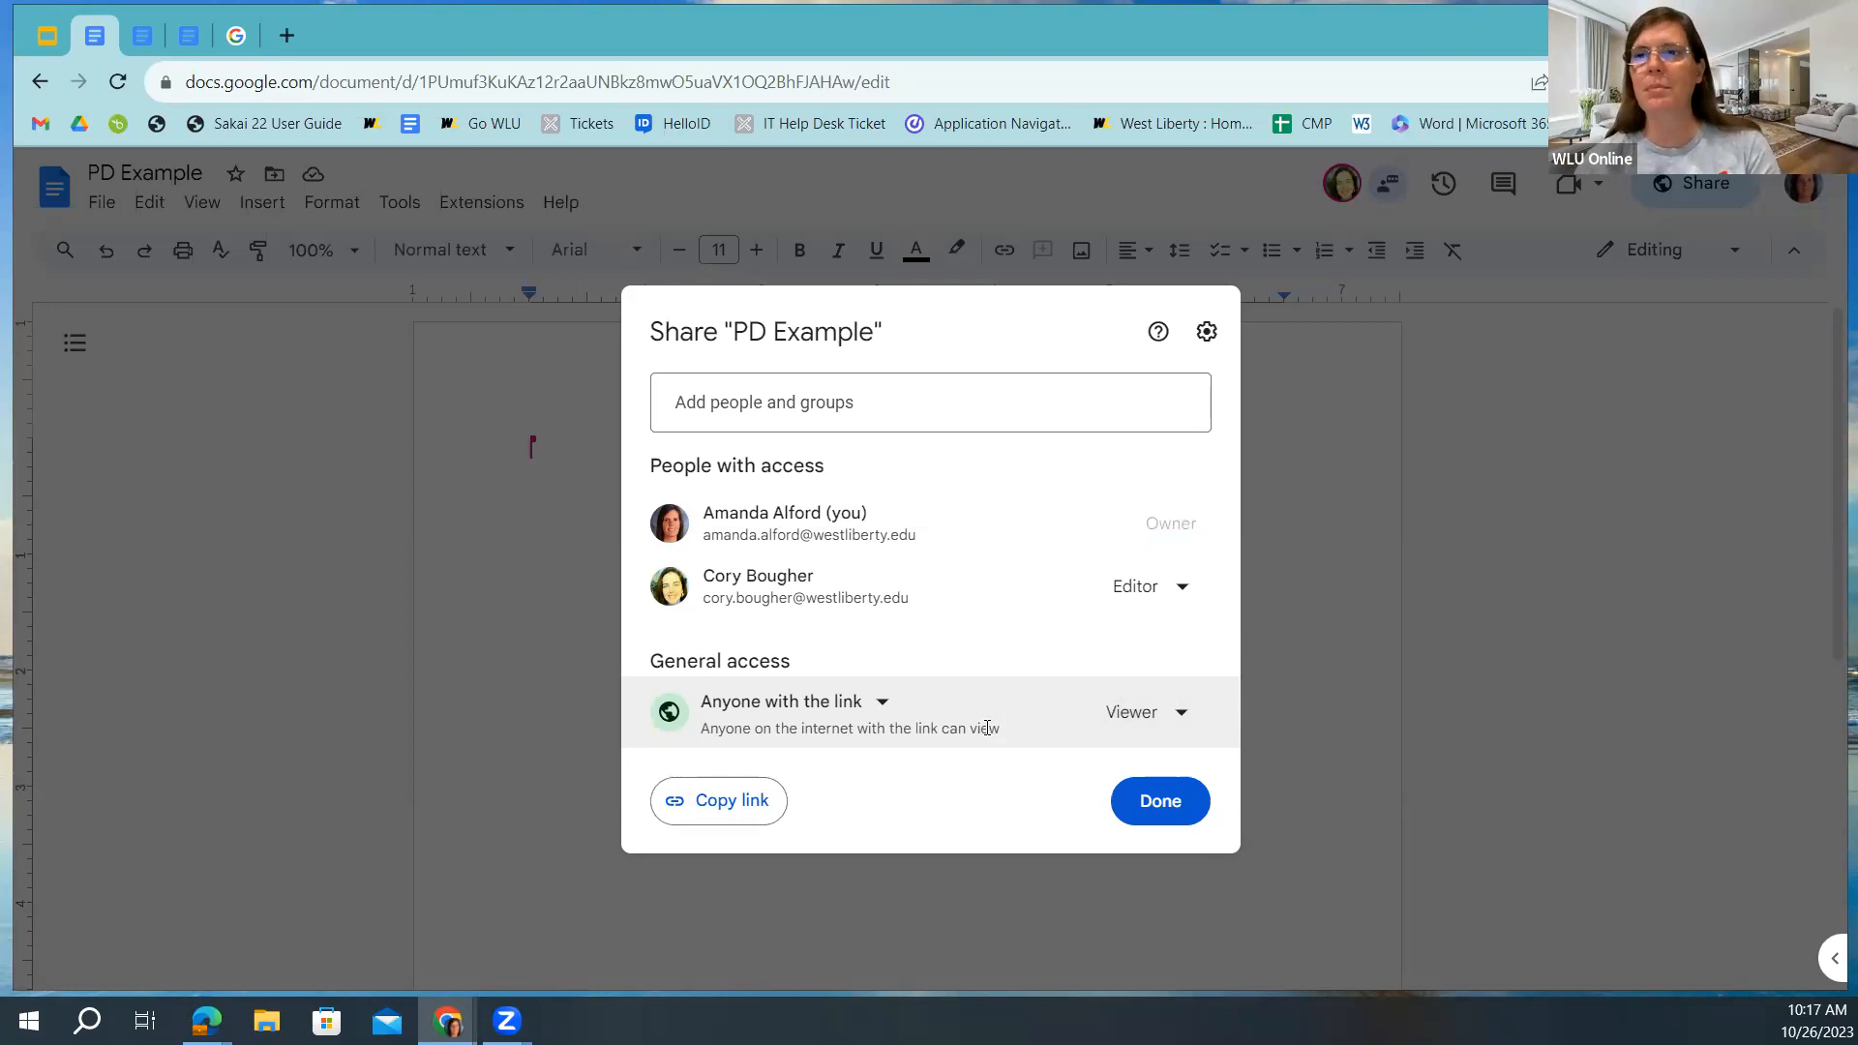
Copy PD Example's share link and paste it into the document.
left_click(727, 811)
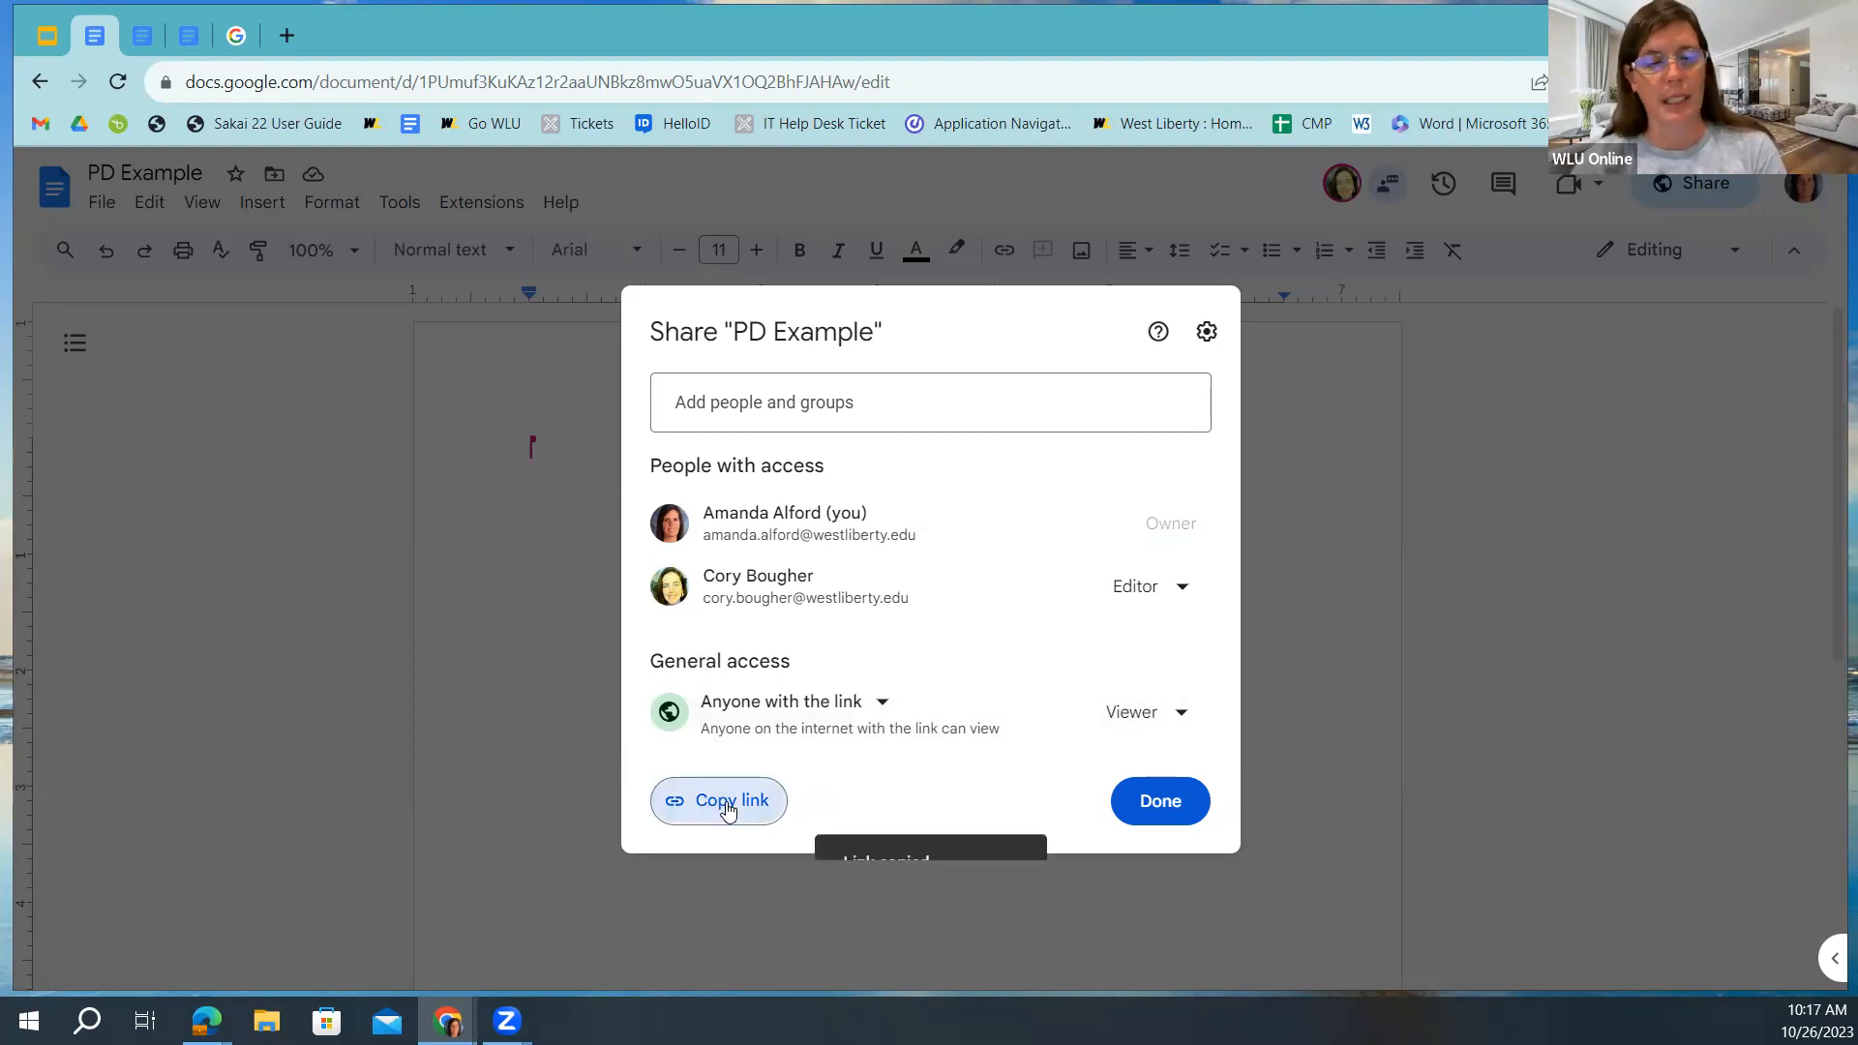
left_click(1161, 810)
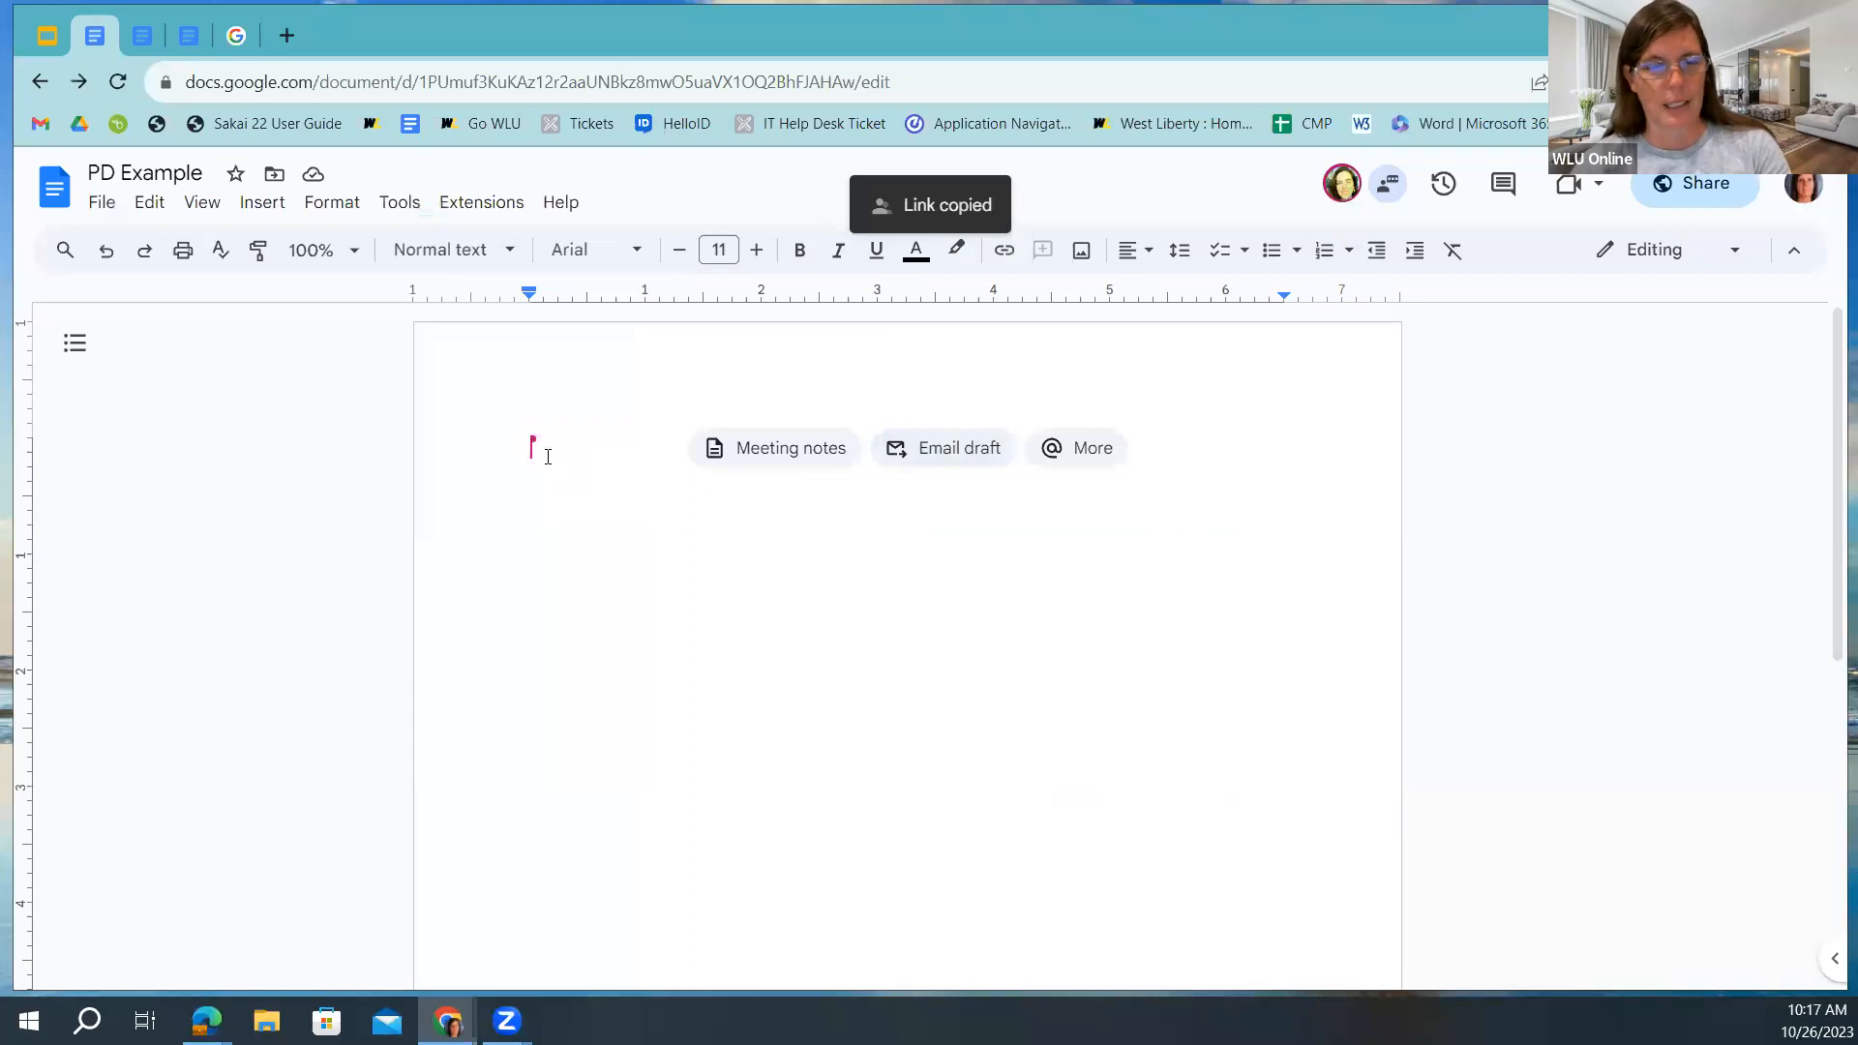
key("ctrl+v")
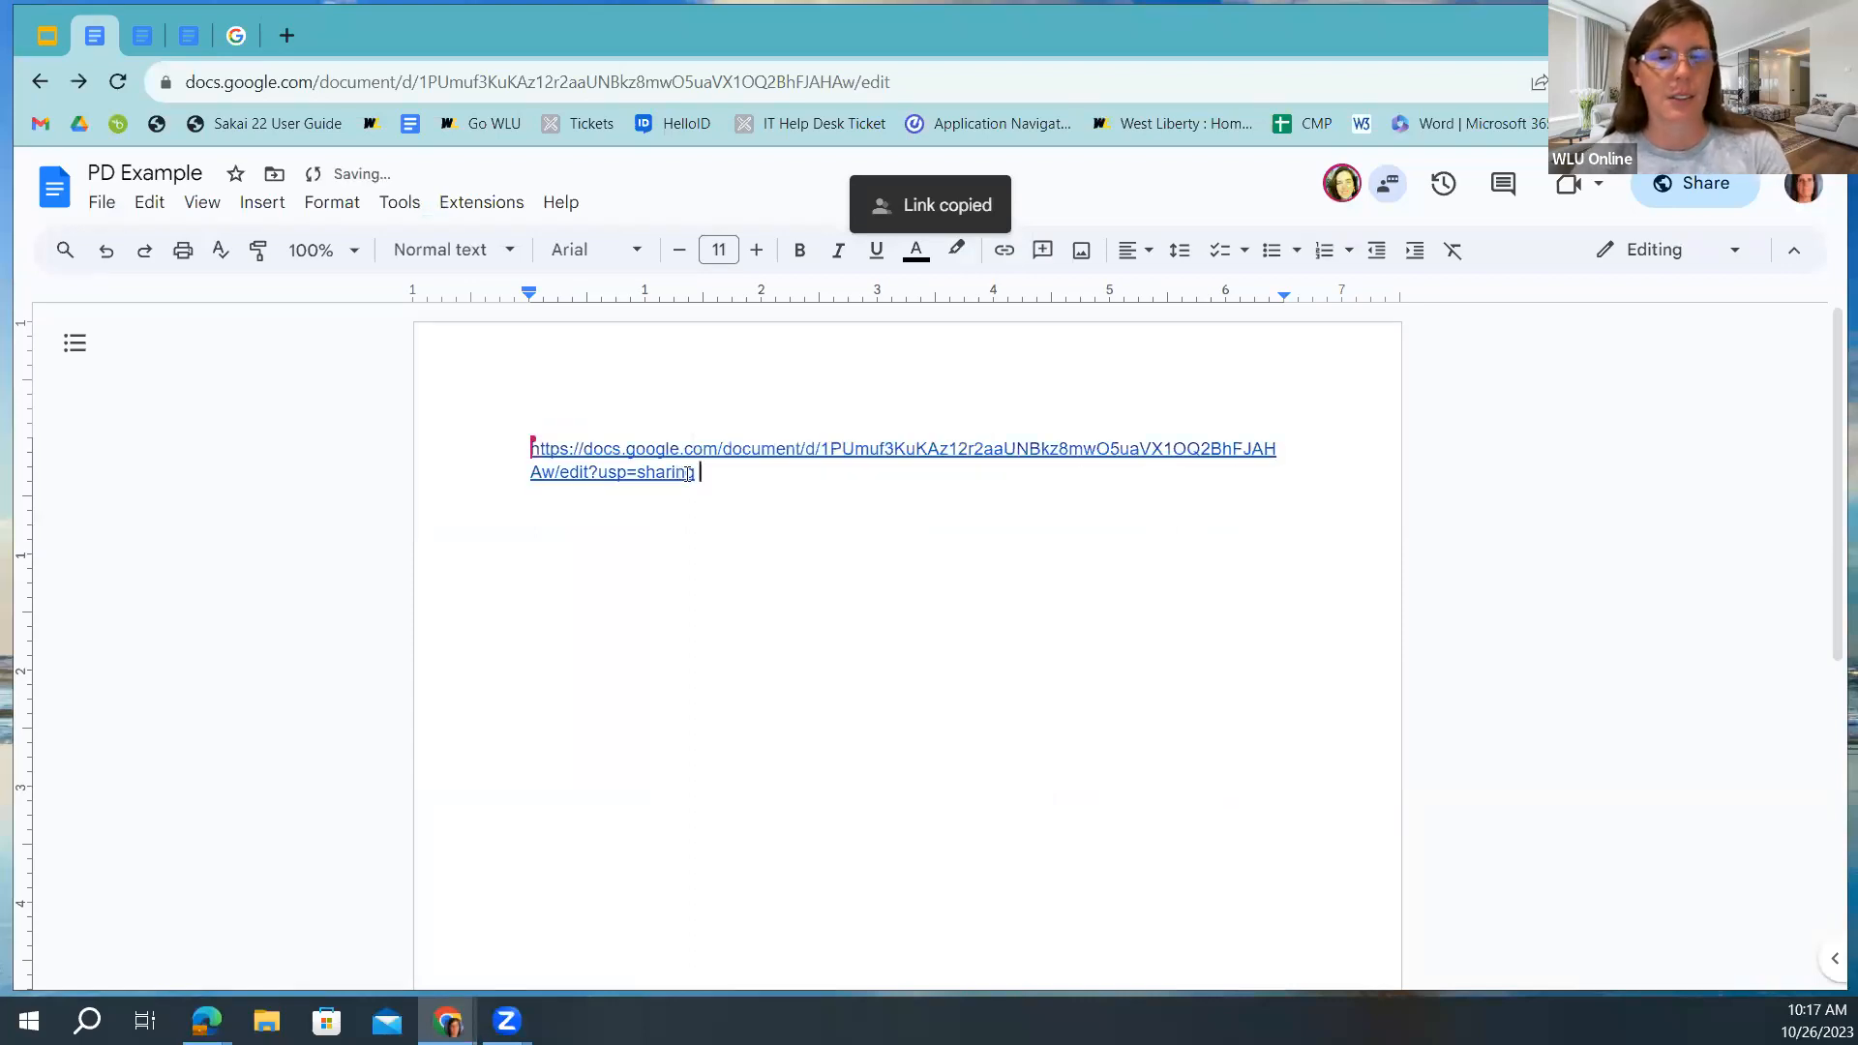
Delete the pasted link to leave the page blank, then reopen sharing settings.
left_click(611, 460)
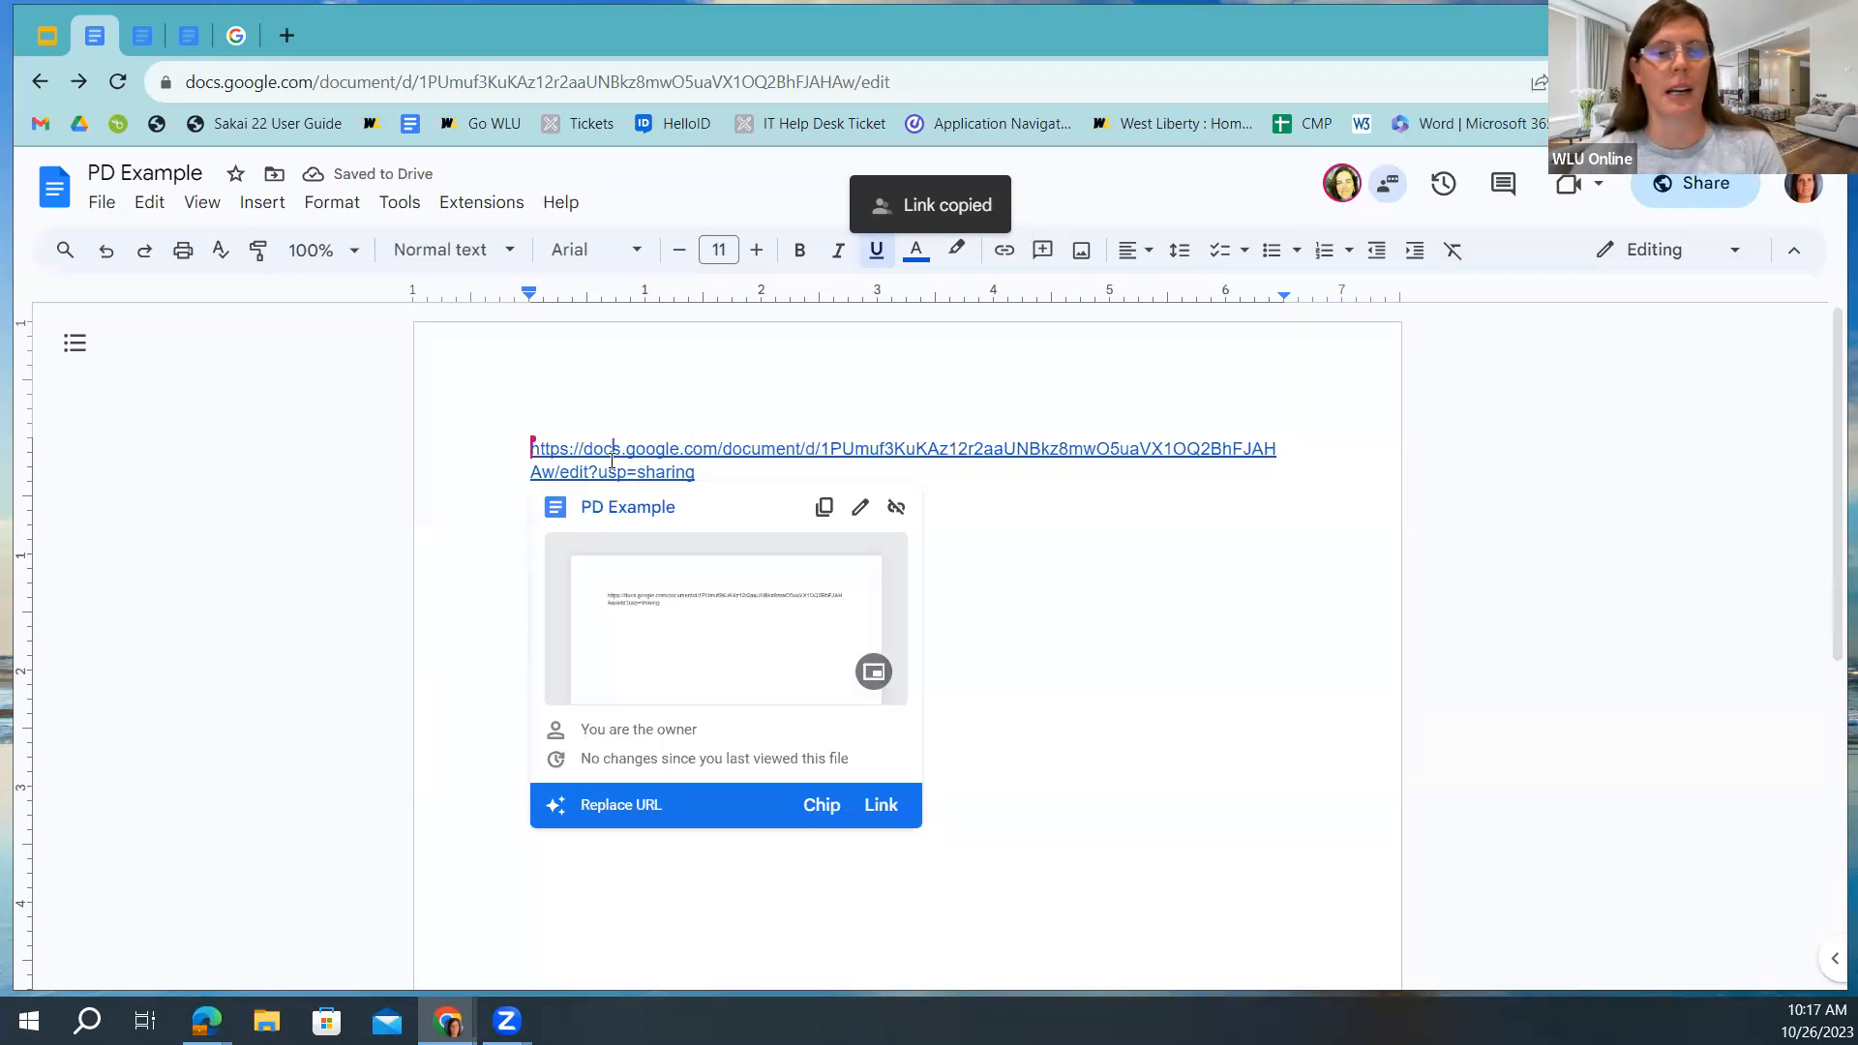
left_click(735, 470)
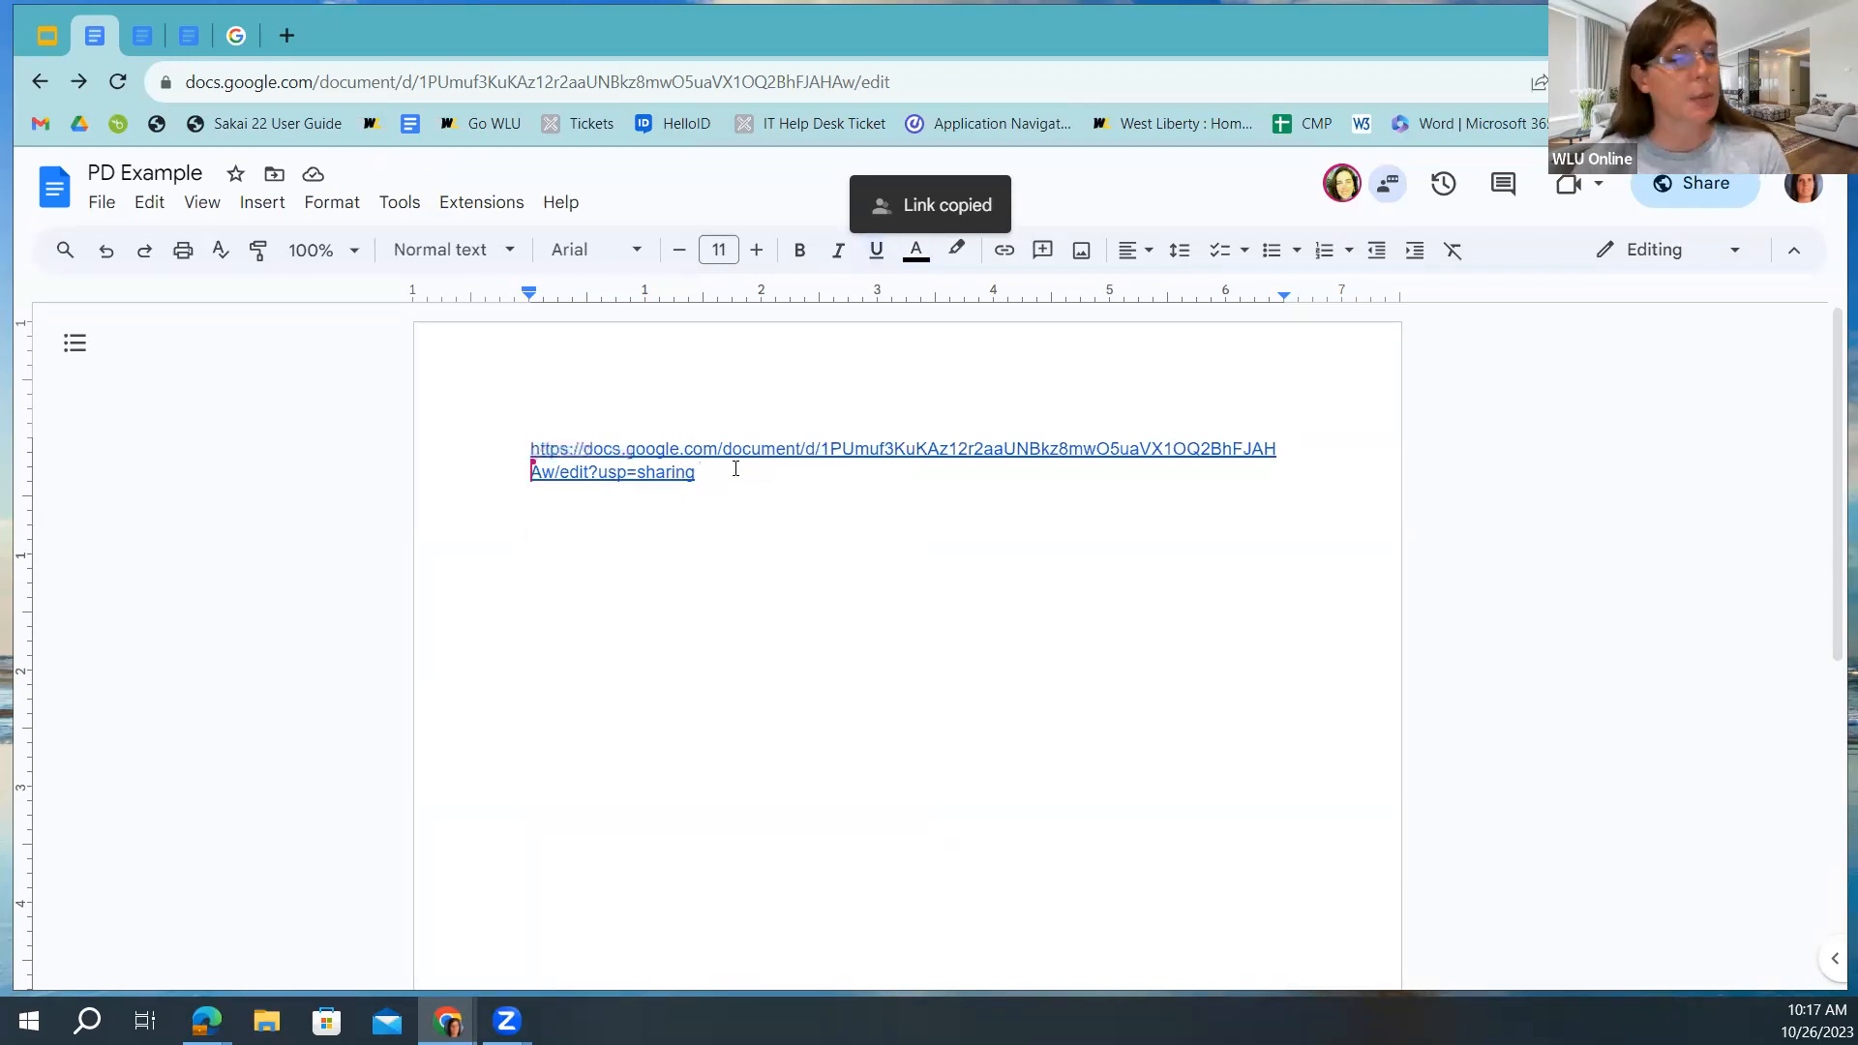
left_click_drag(735, 470, 418, 450)
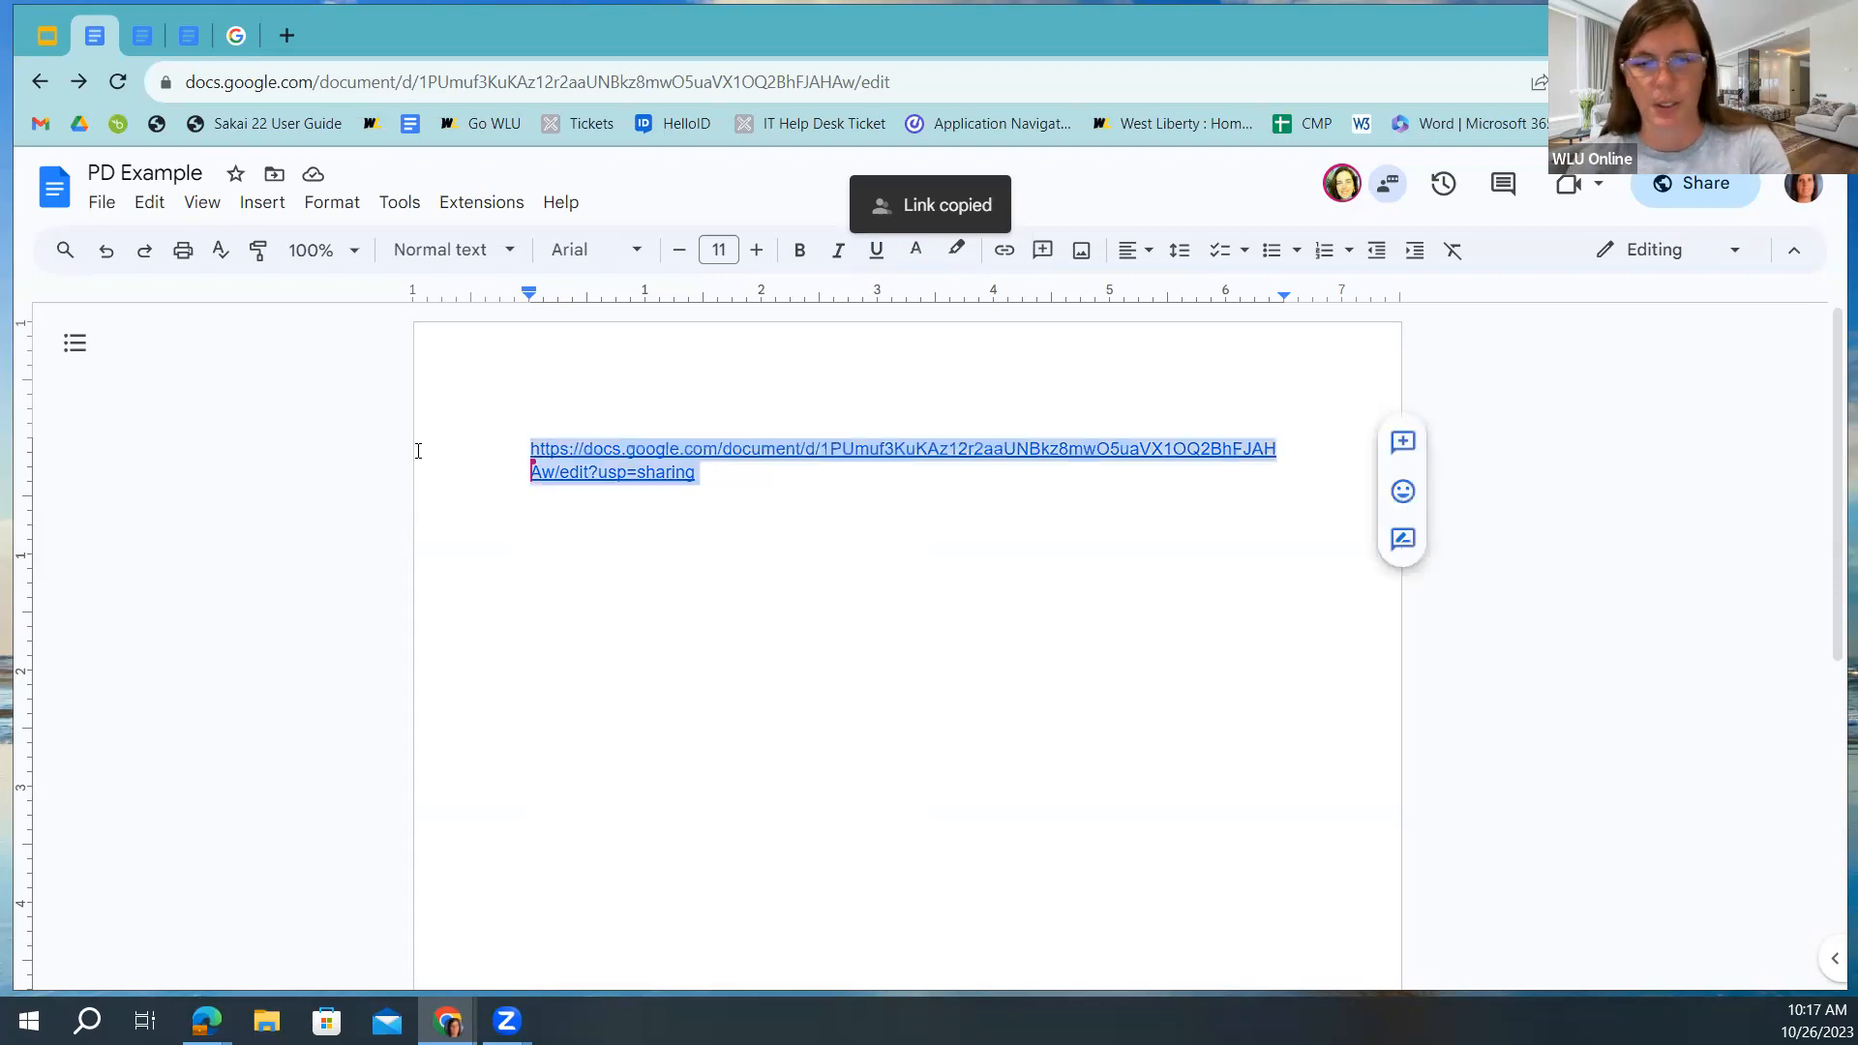
key("BackSpace")
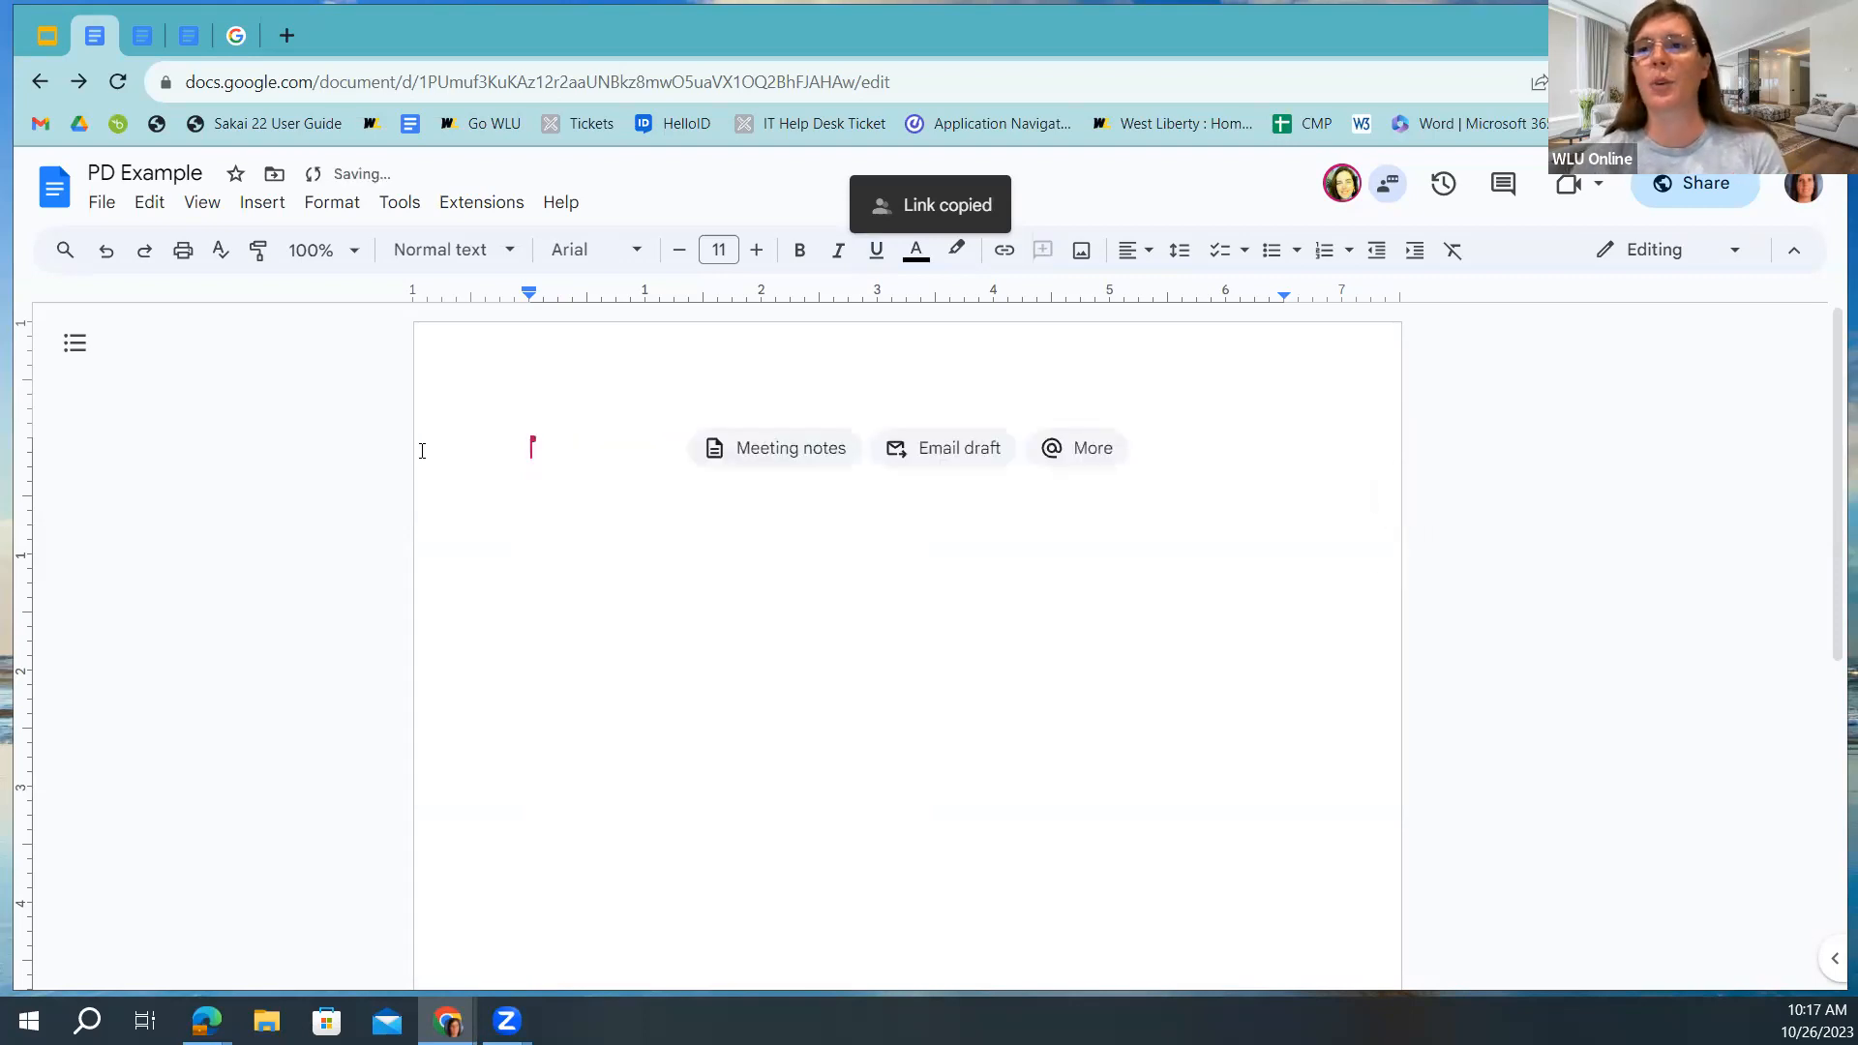
left_click(1693, 193)
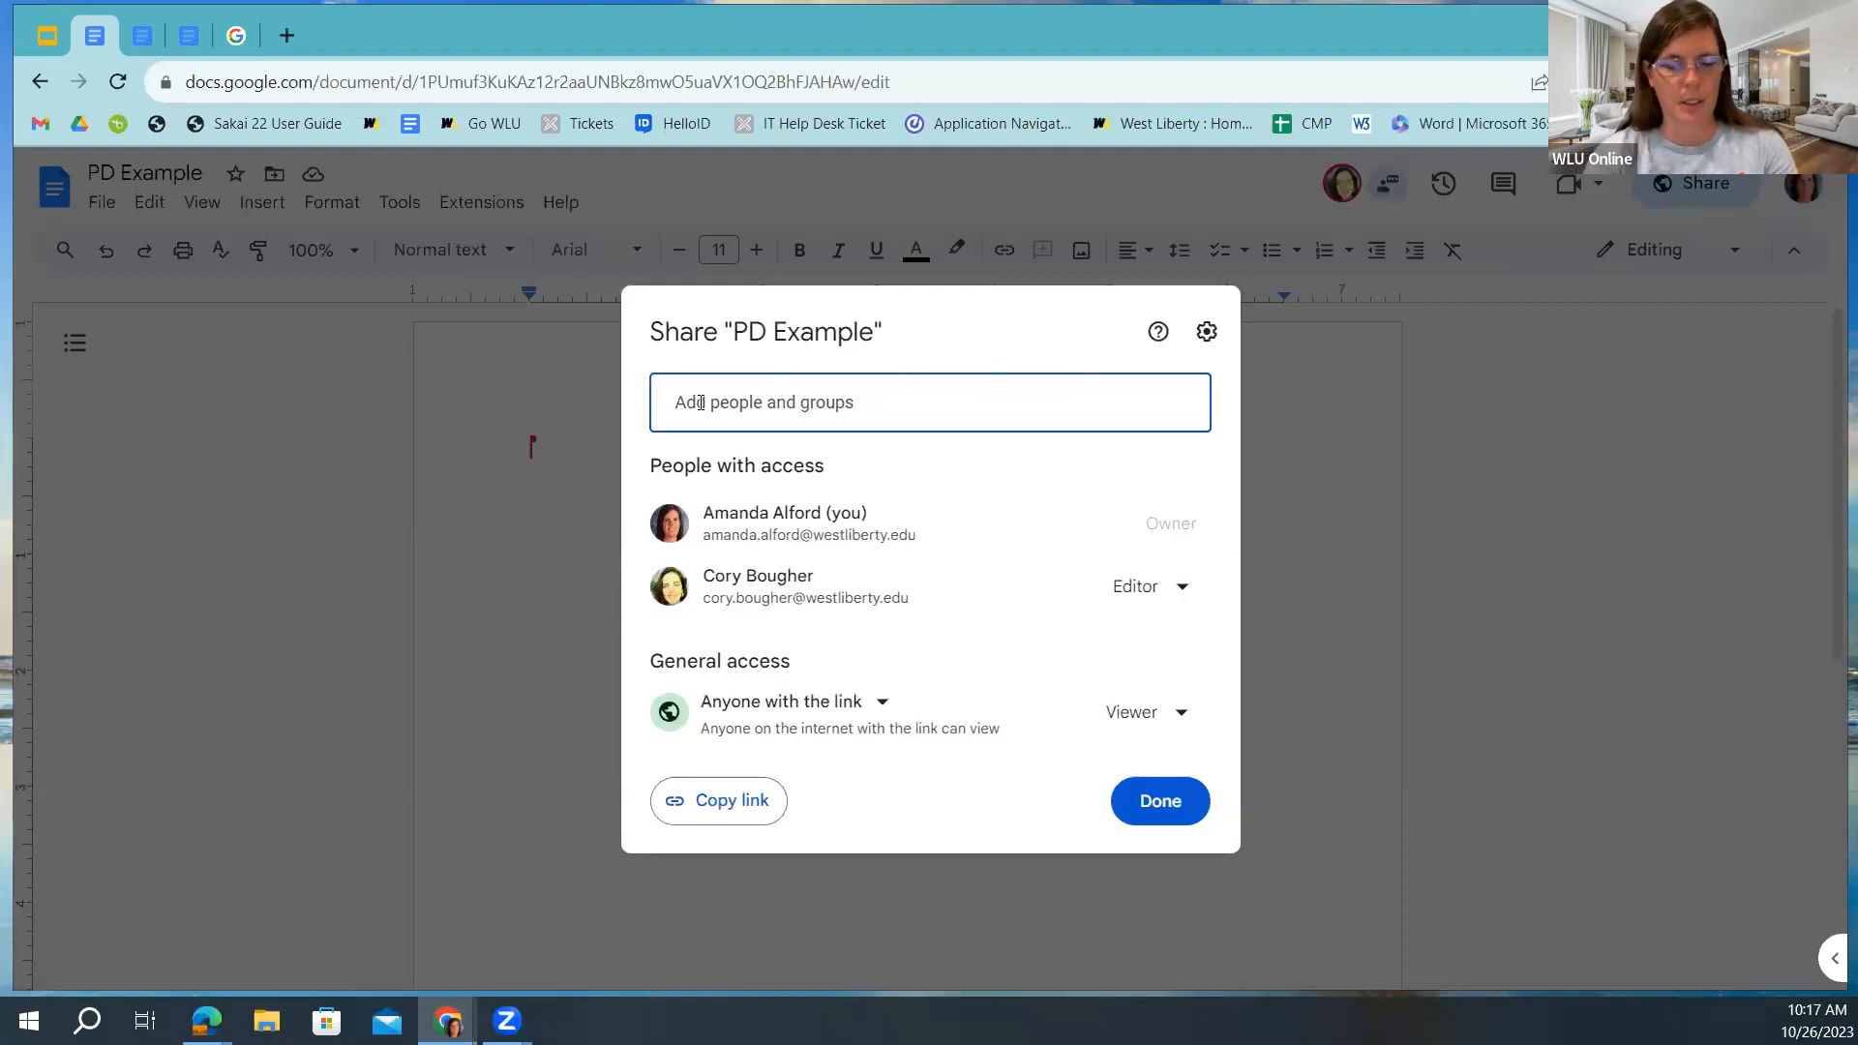
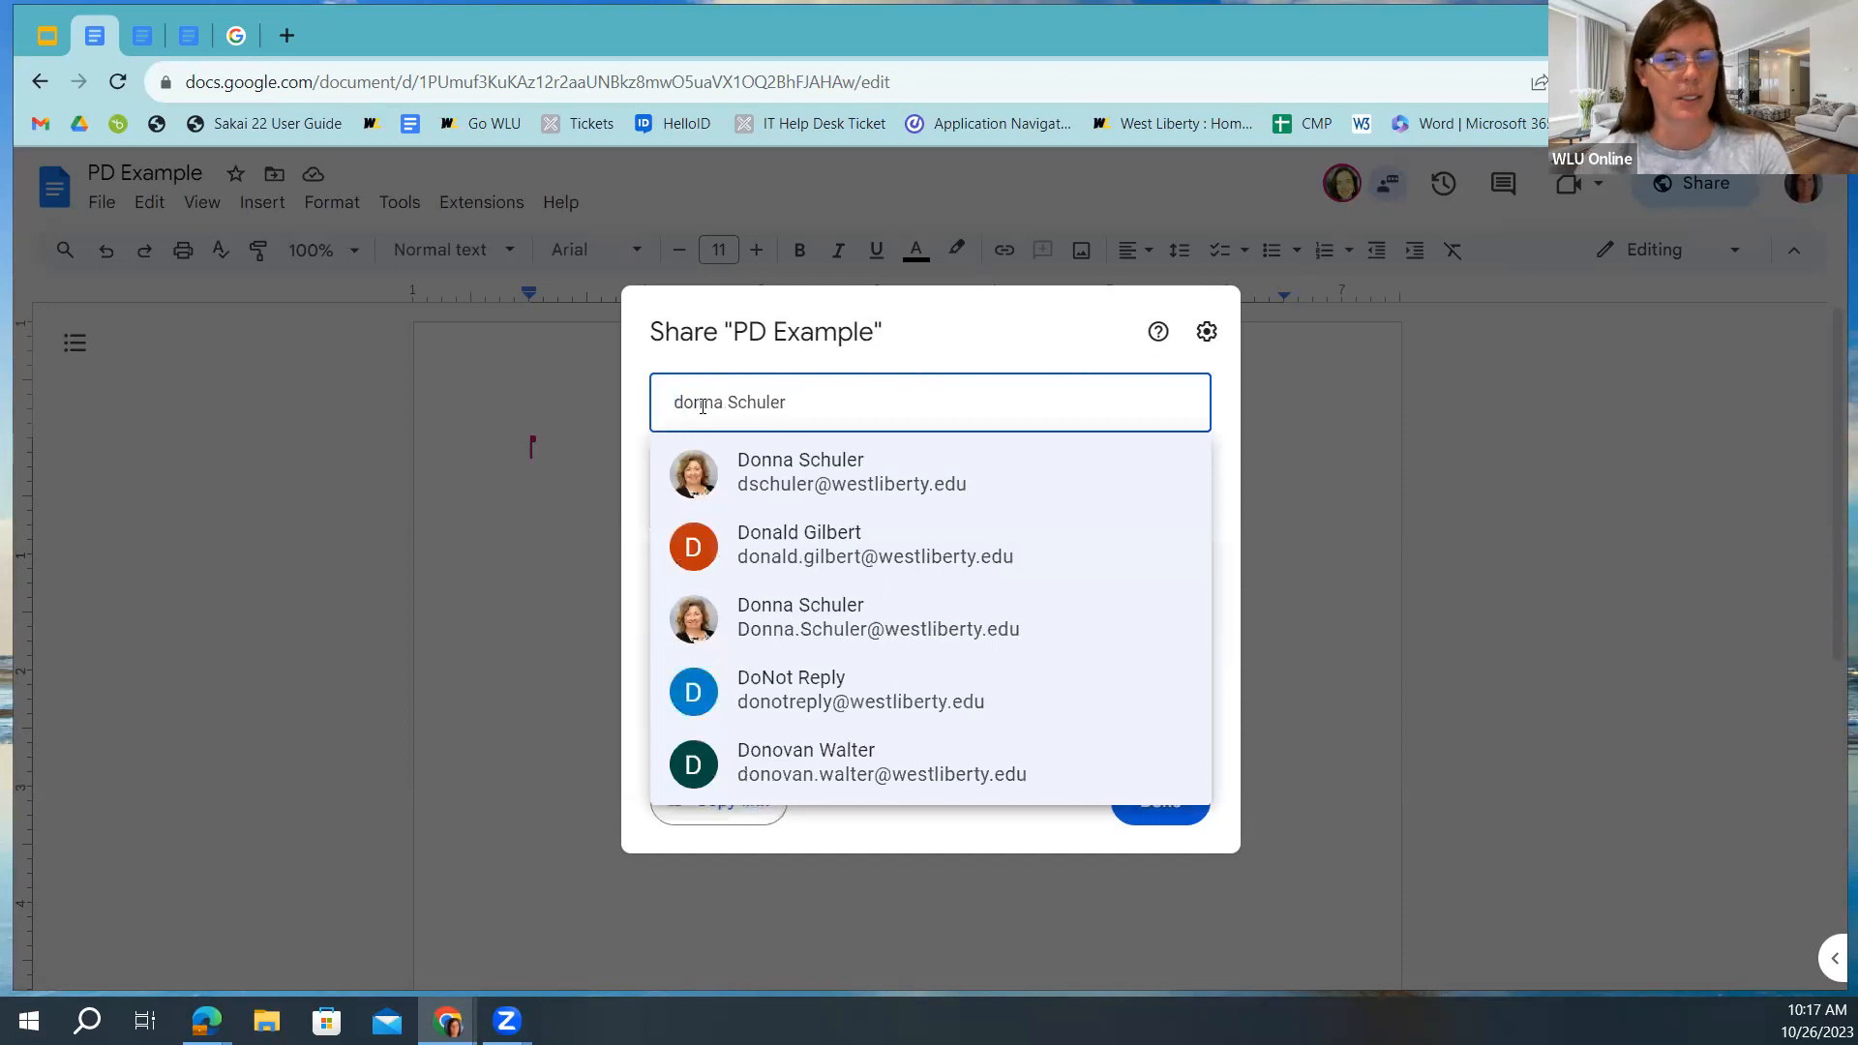
type("mer")
key("BackSpace")
key("BackSpace")
key("BackSpace")
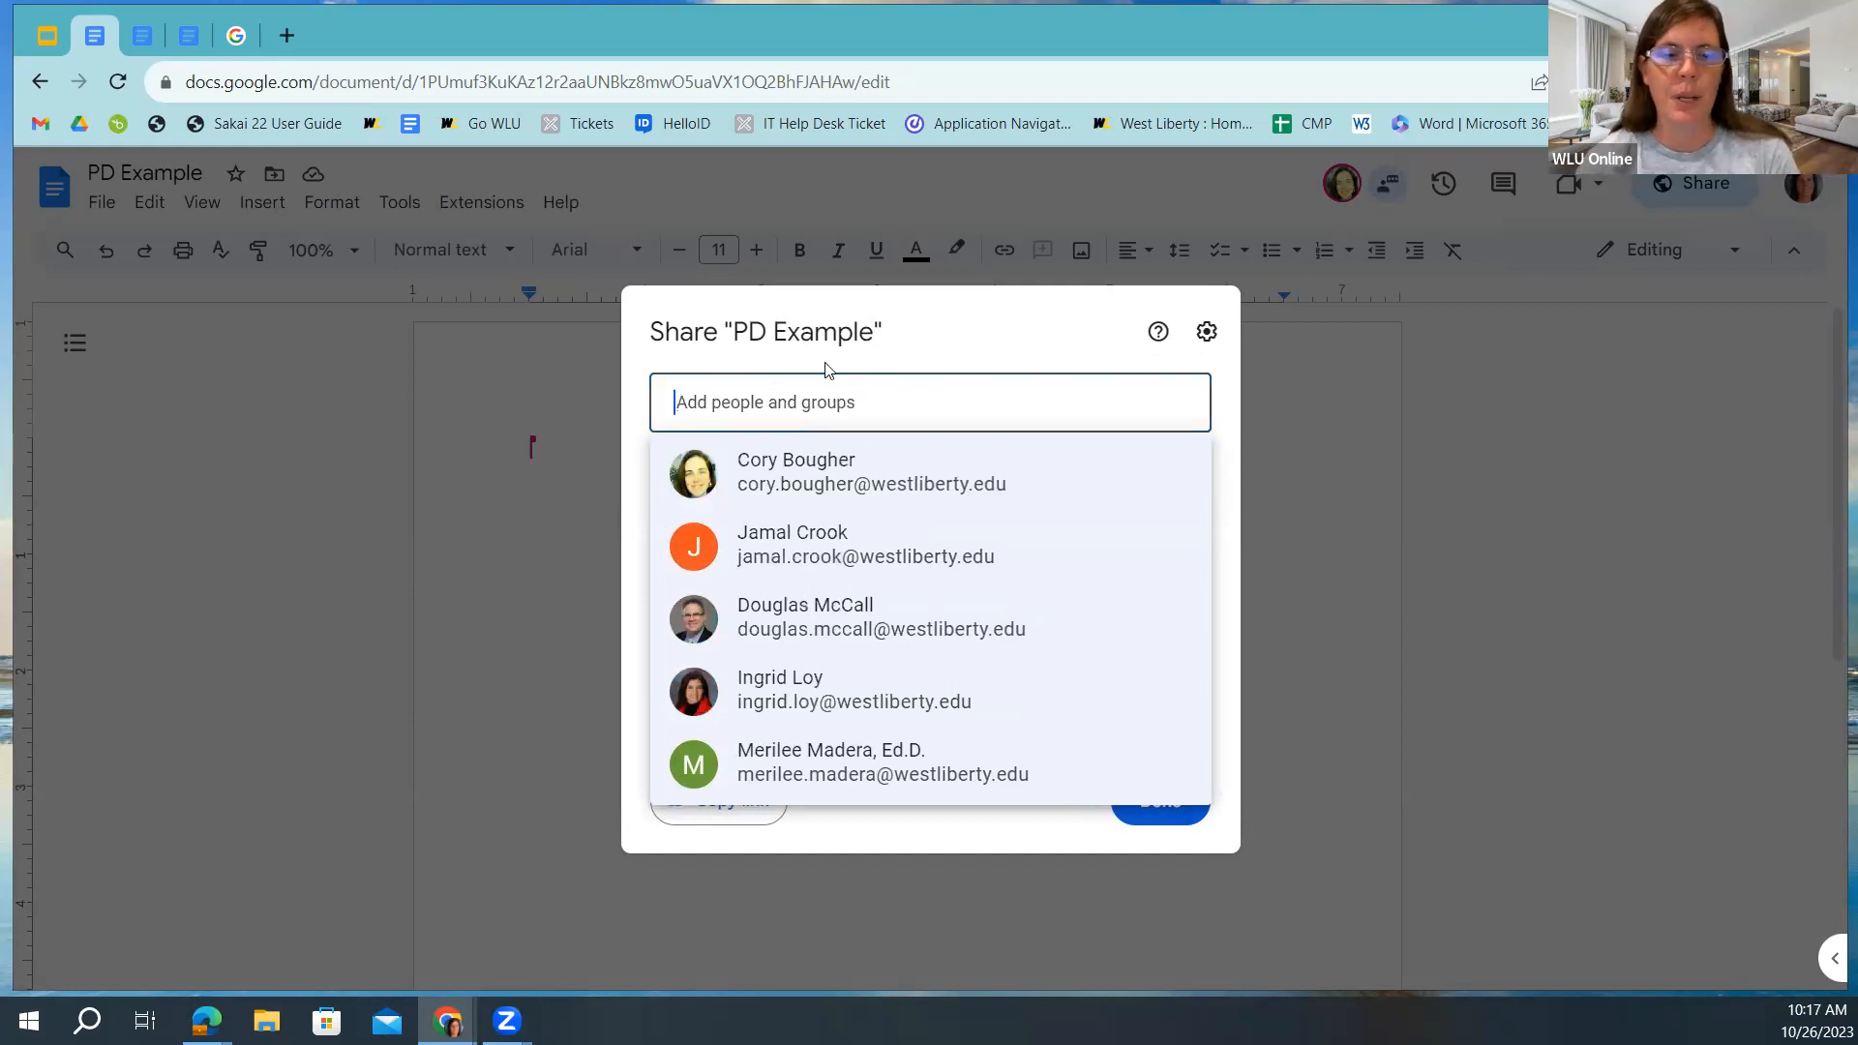
key("Escape")
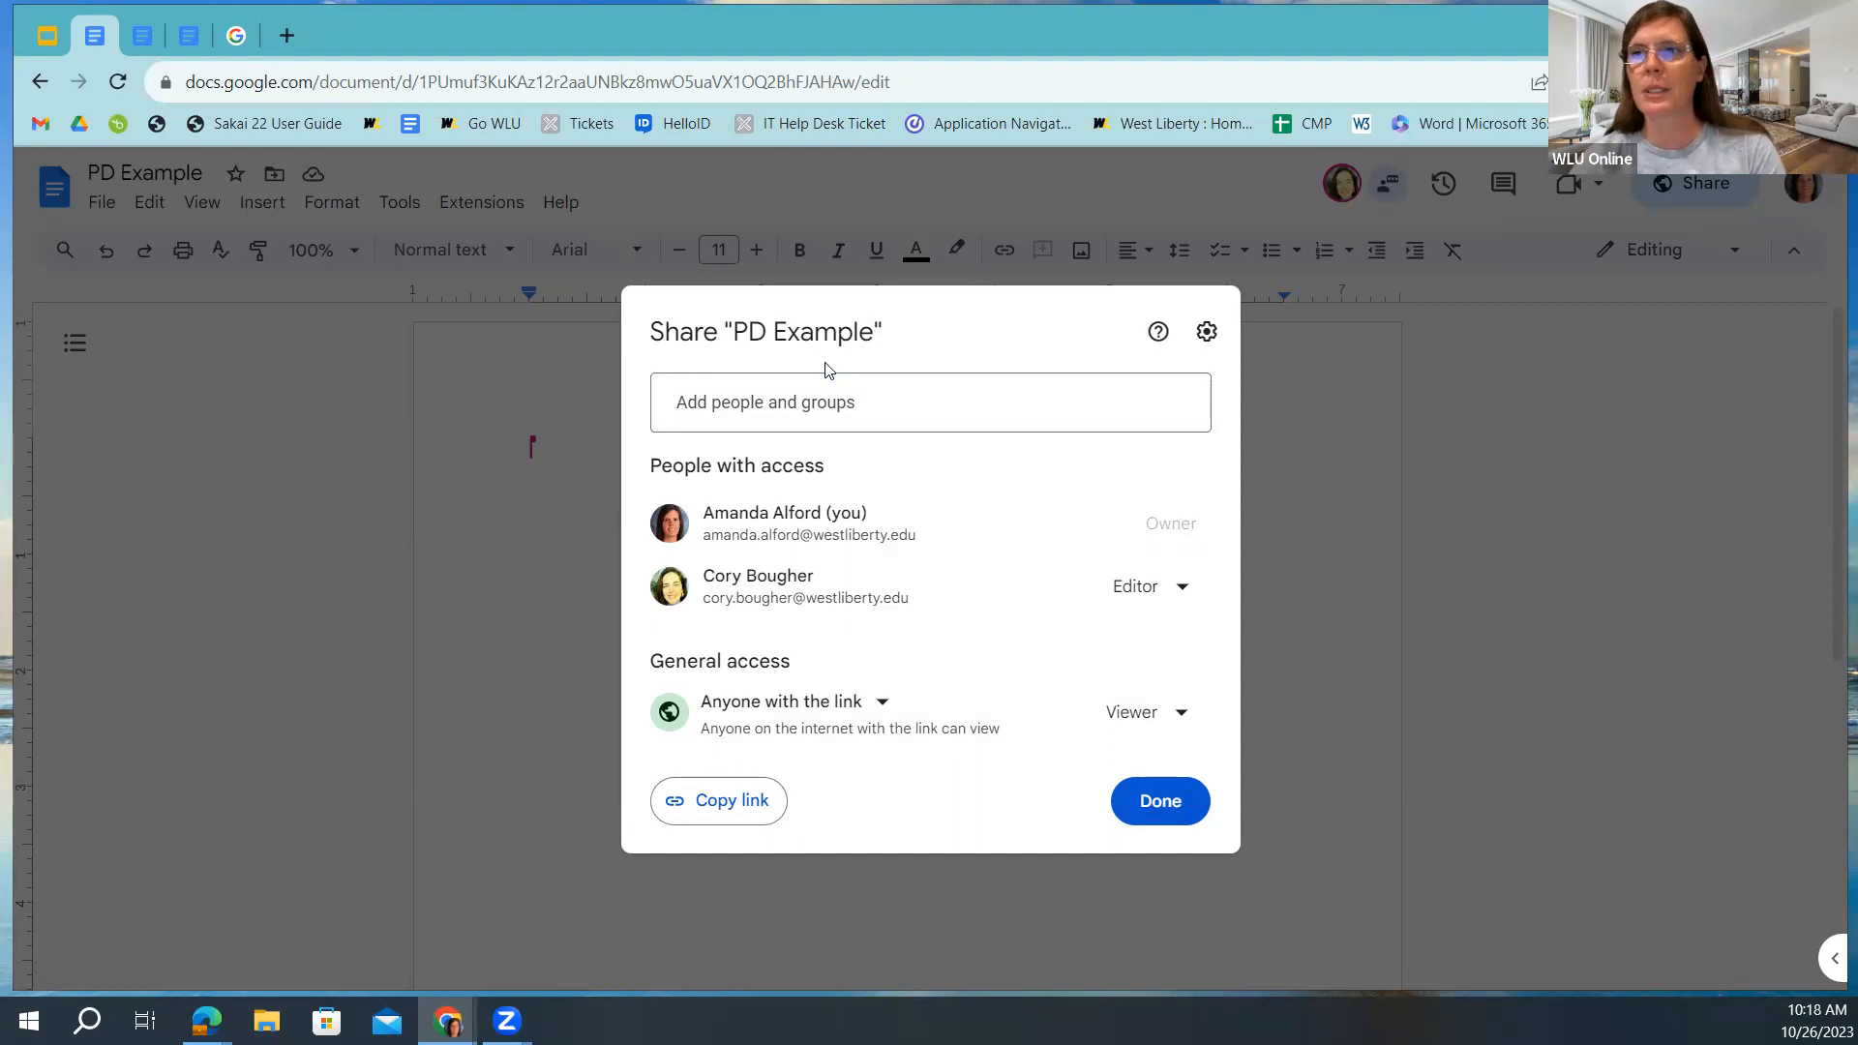
Try Restricted and West Liberty University, settle on Anyone with the link as Viewer, then close sharing.
left_click(1180, 594)
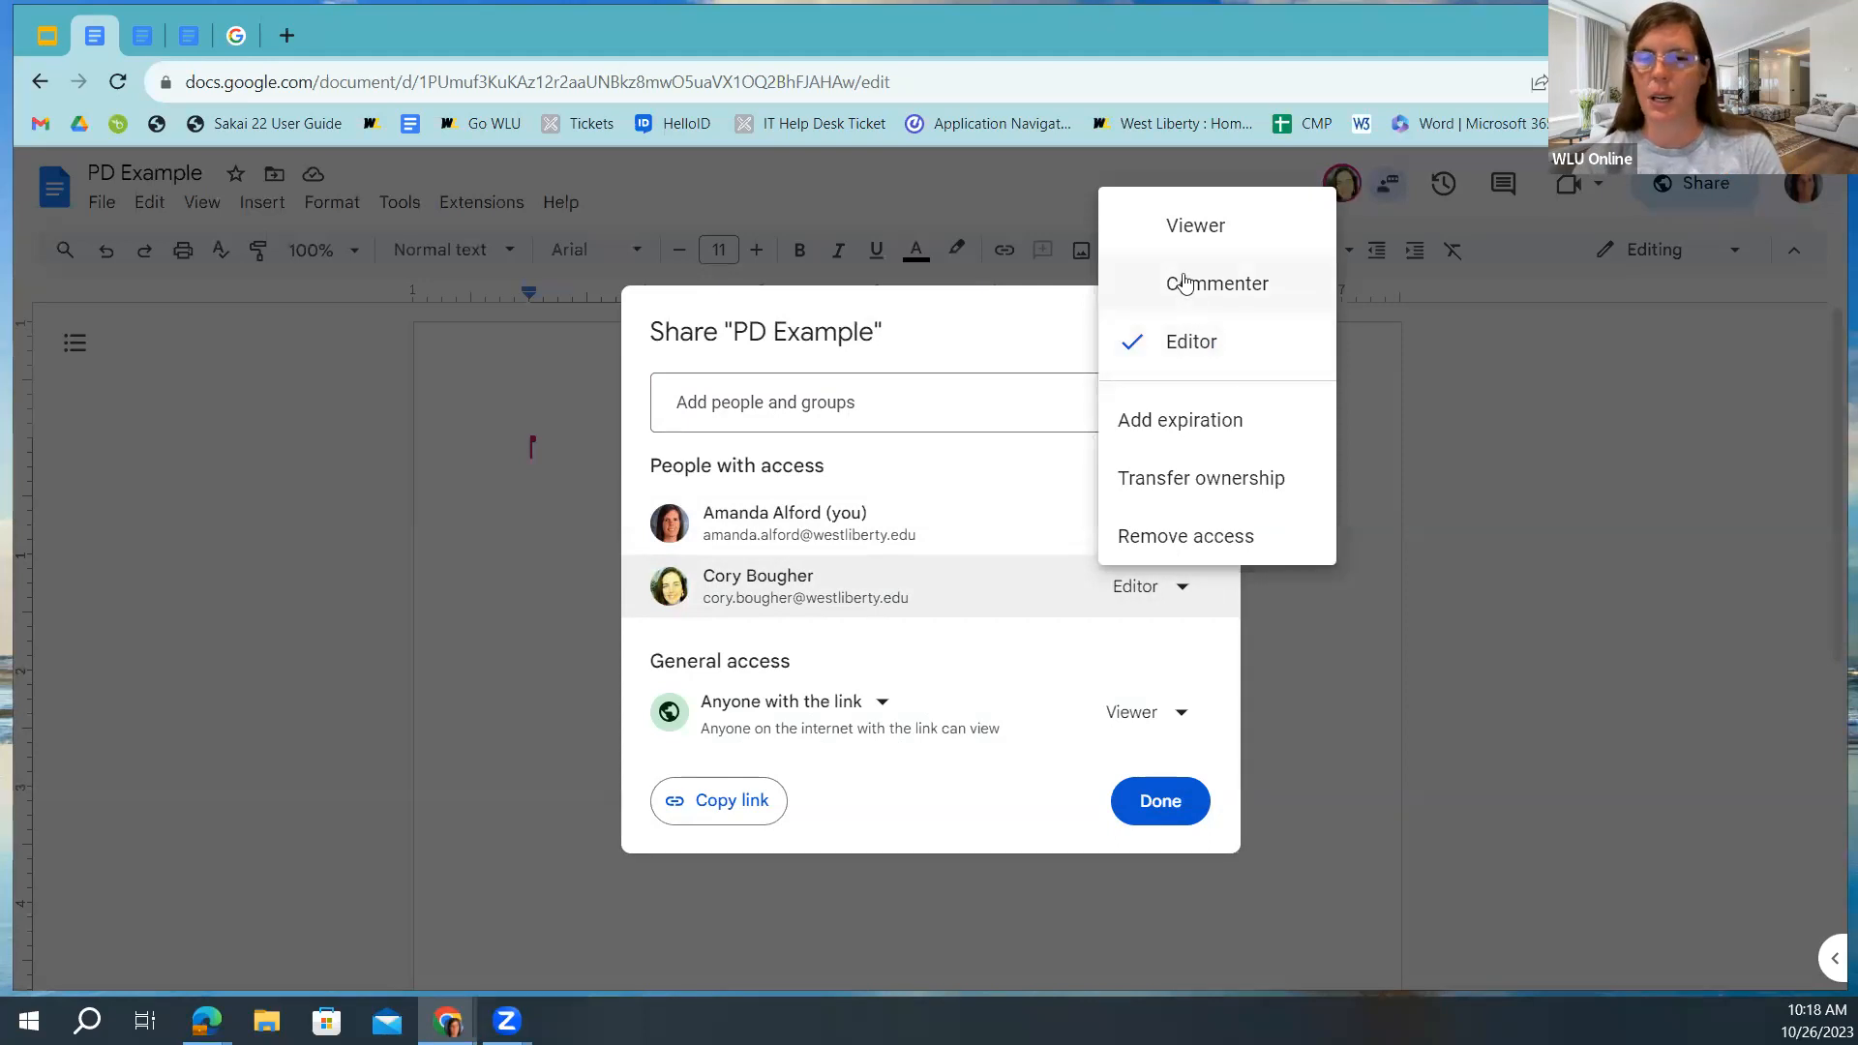
left_click(940, 584)
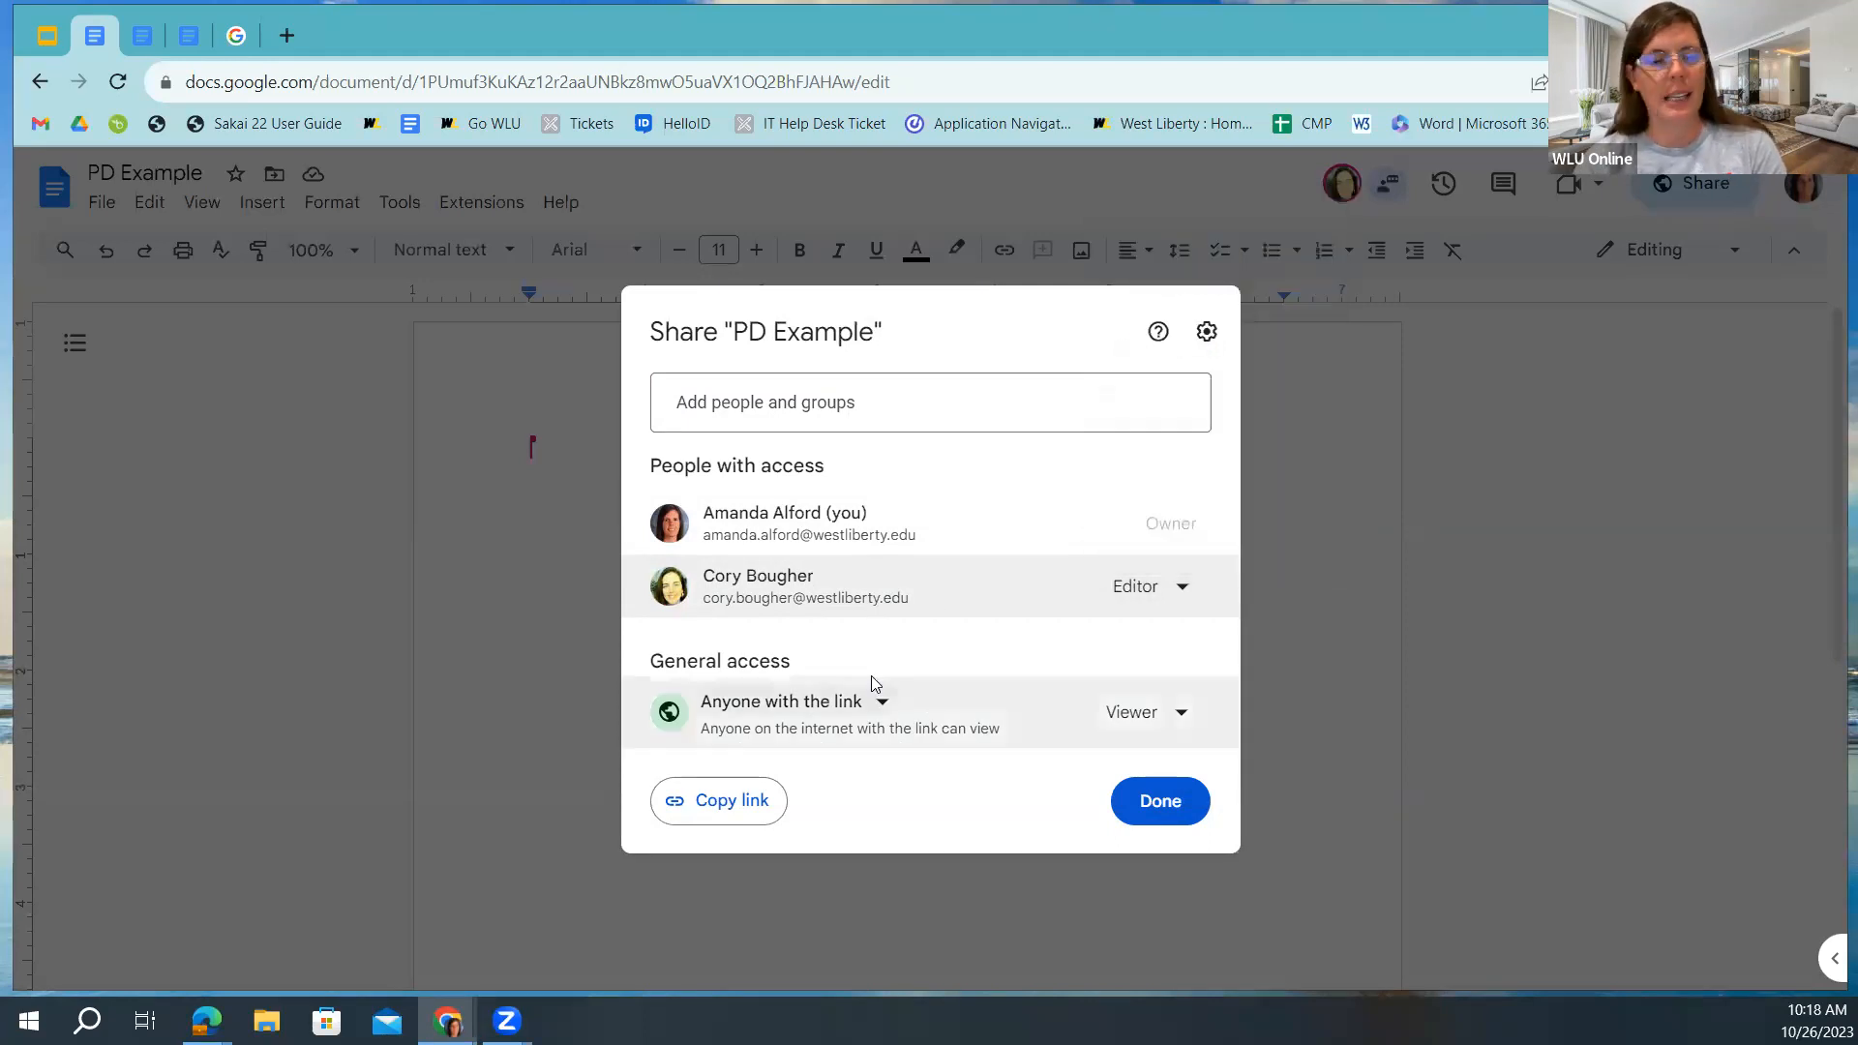
left_click(882, 705)
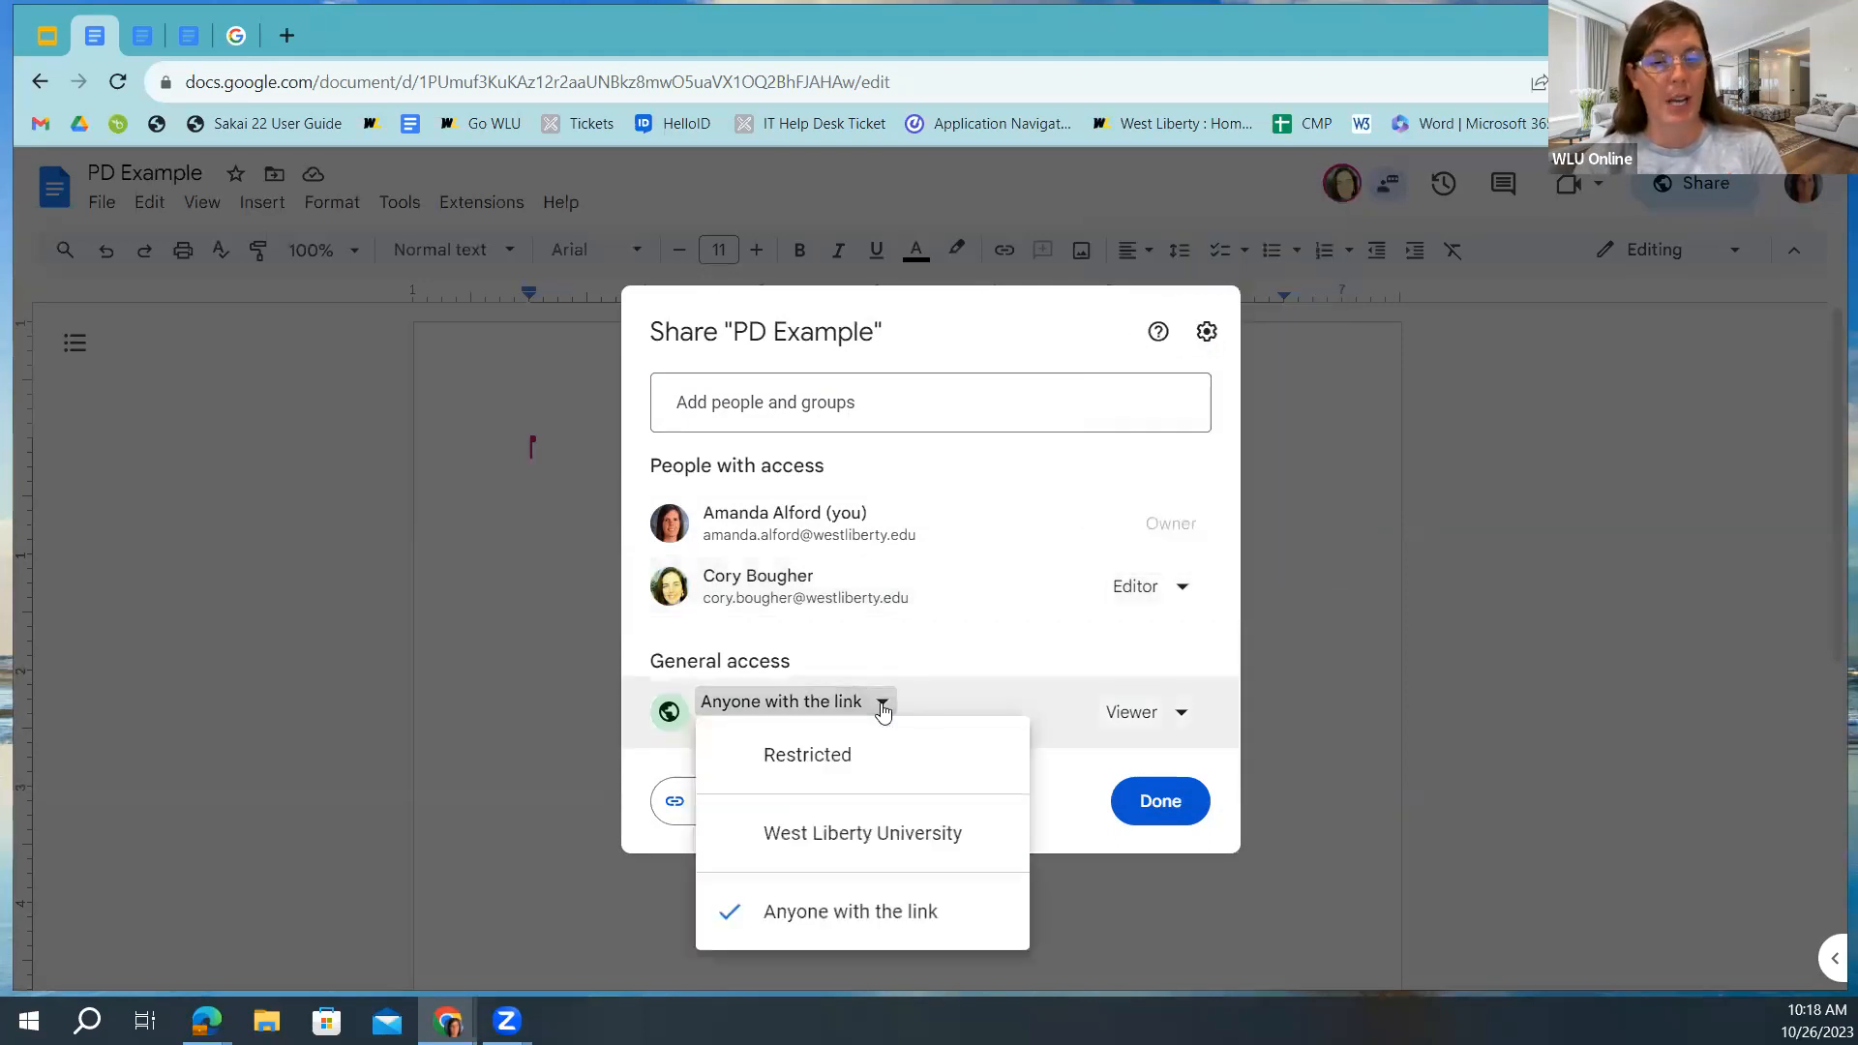
left_click(813, 754)
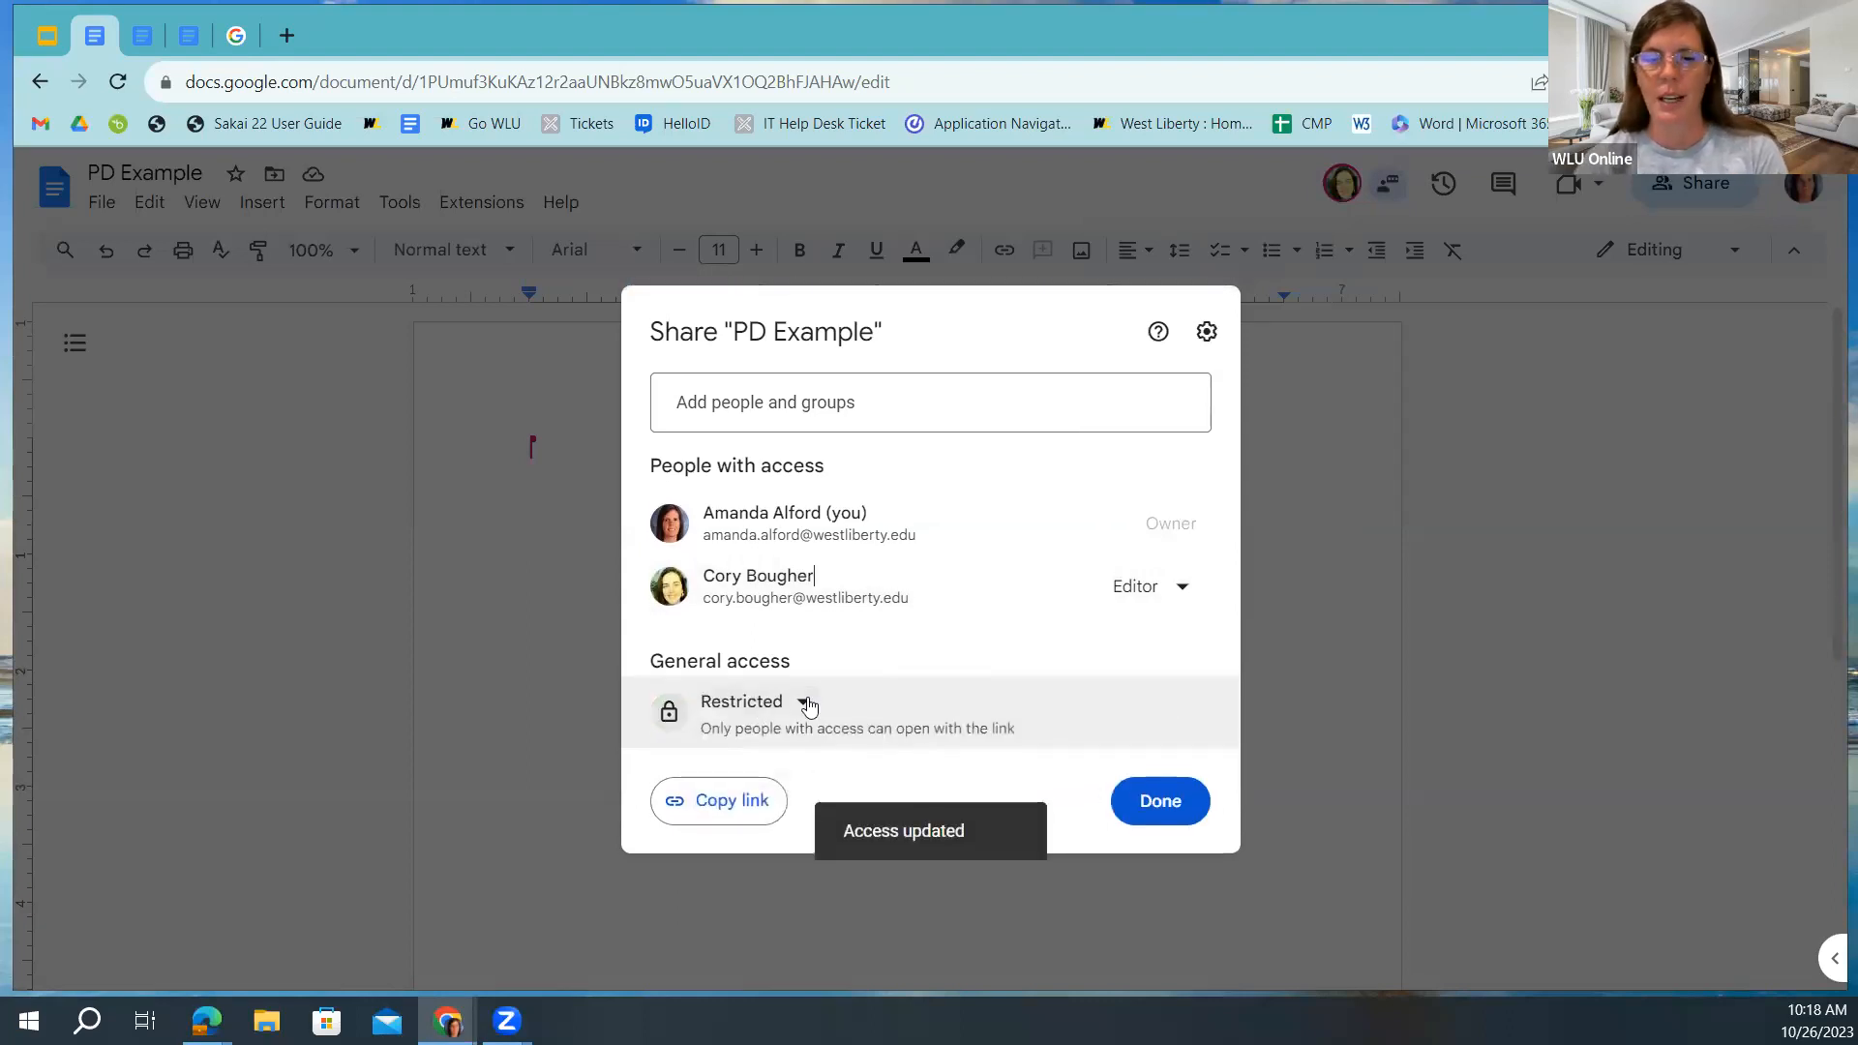
left_click(809, 707)
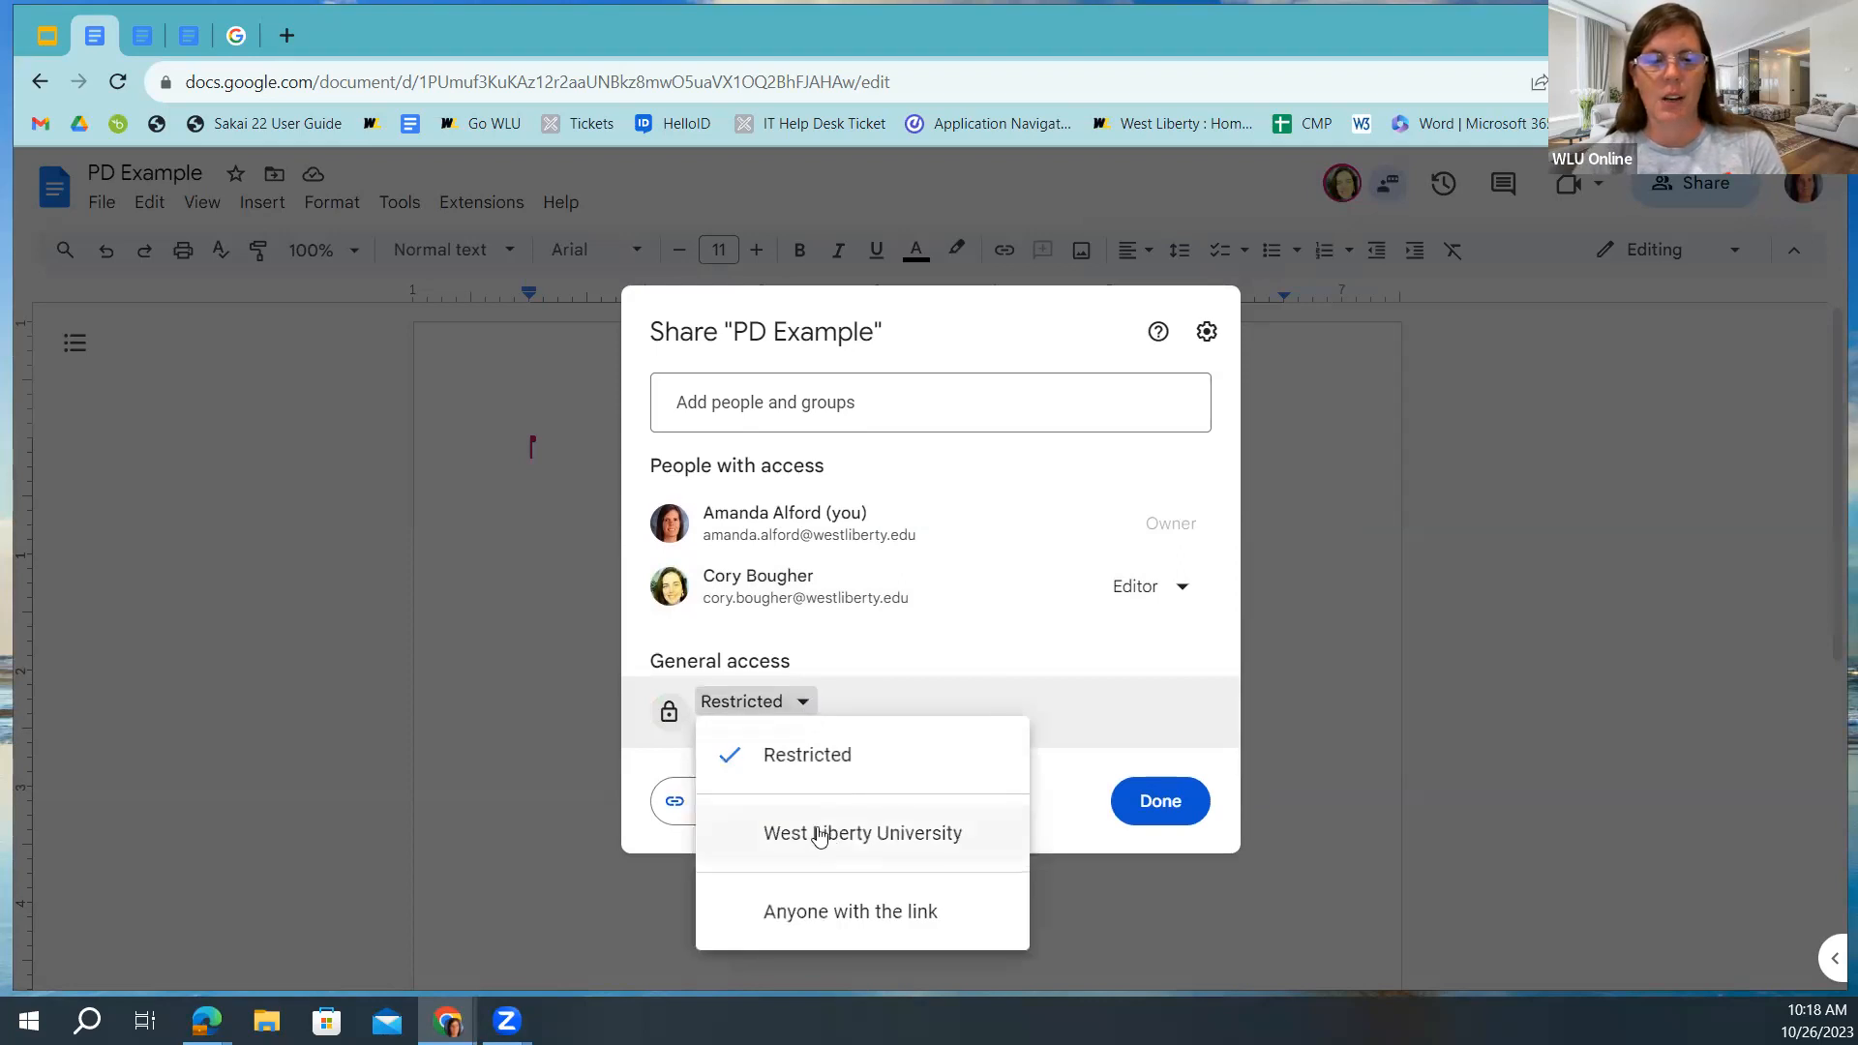
left_click(821, 833)
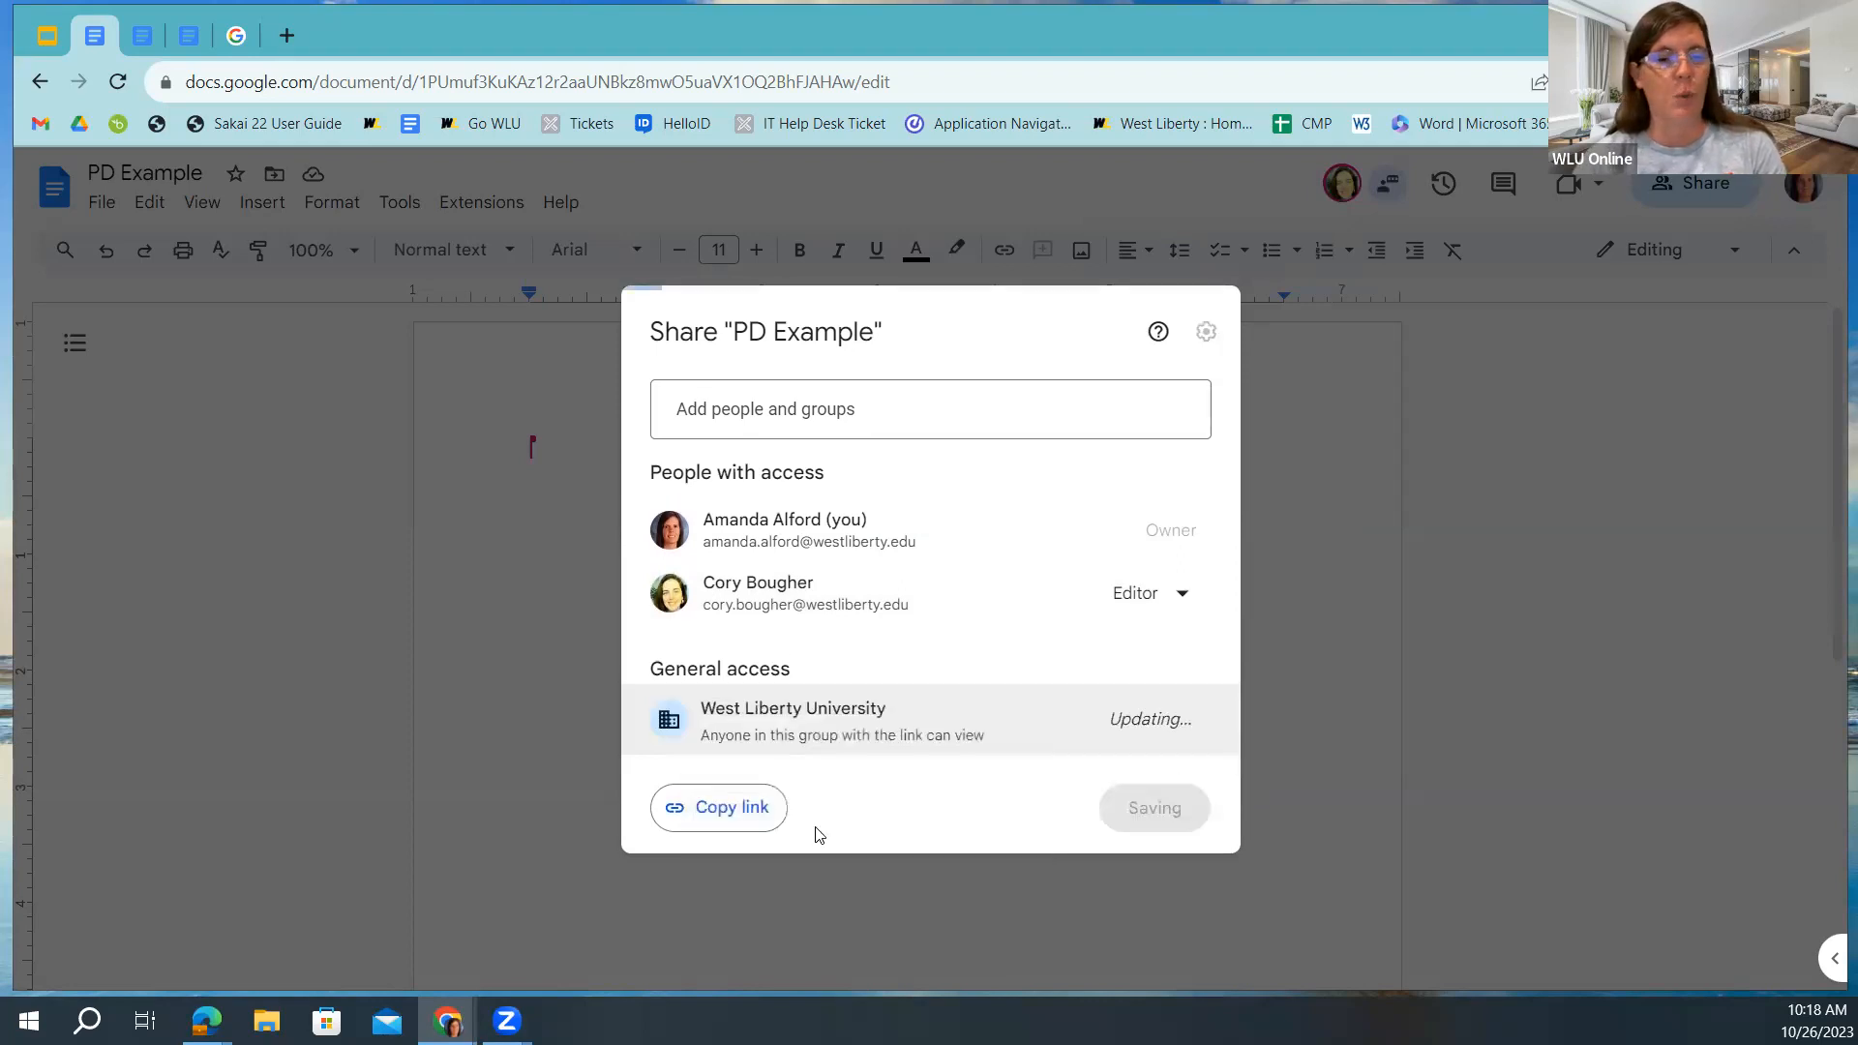
left_click(904, 710)
left_click(775, 909)
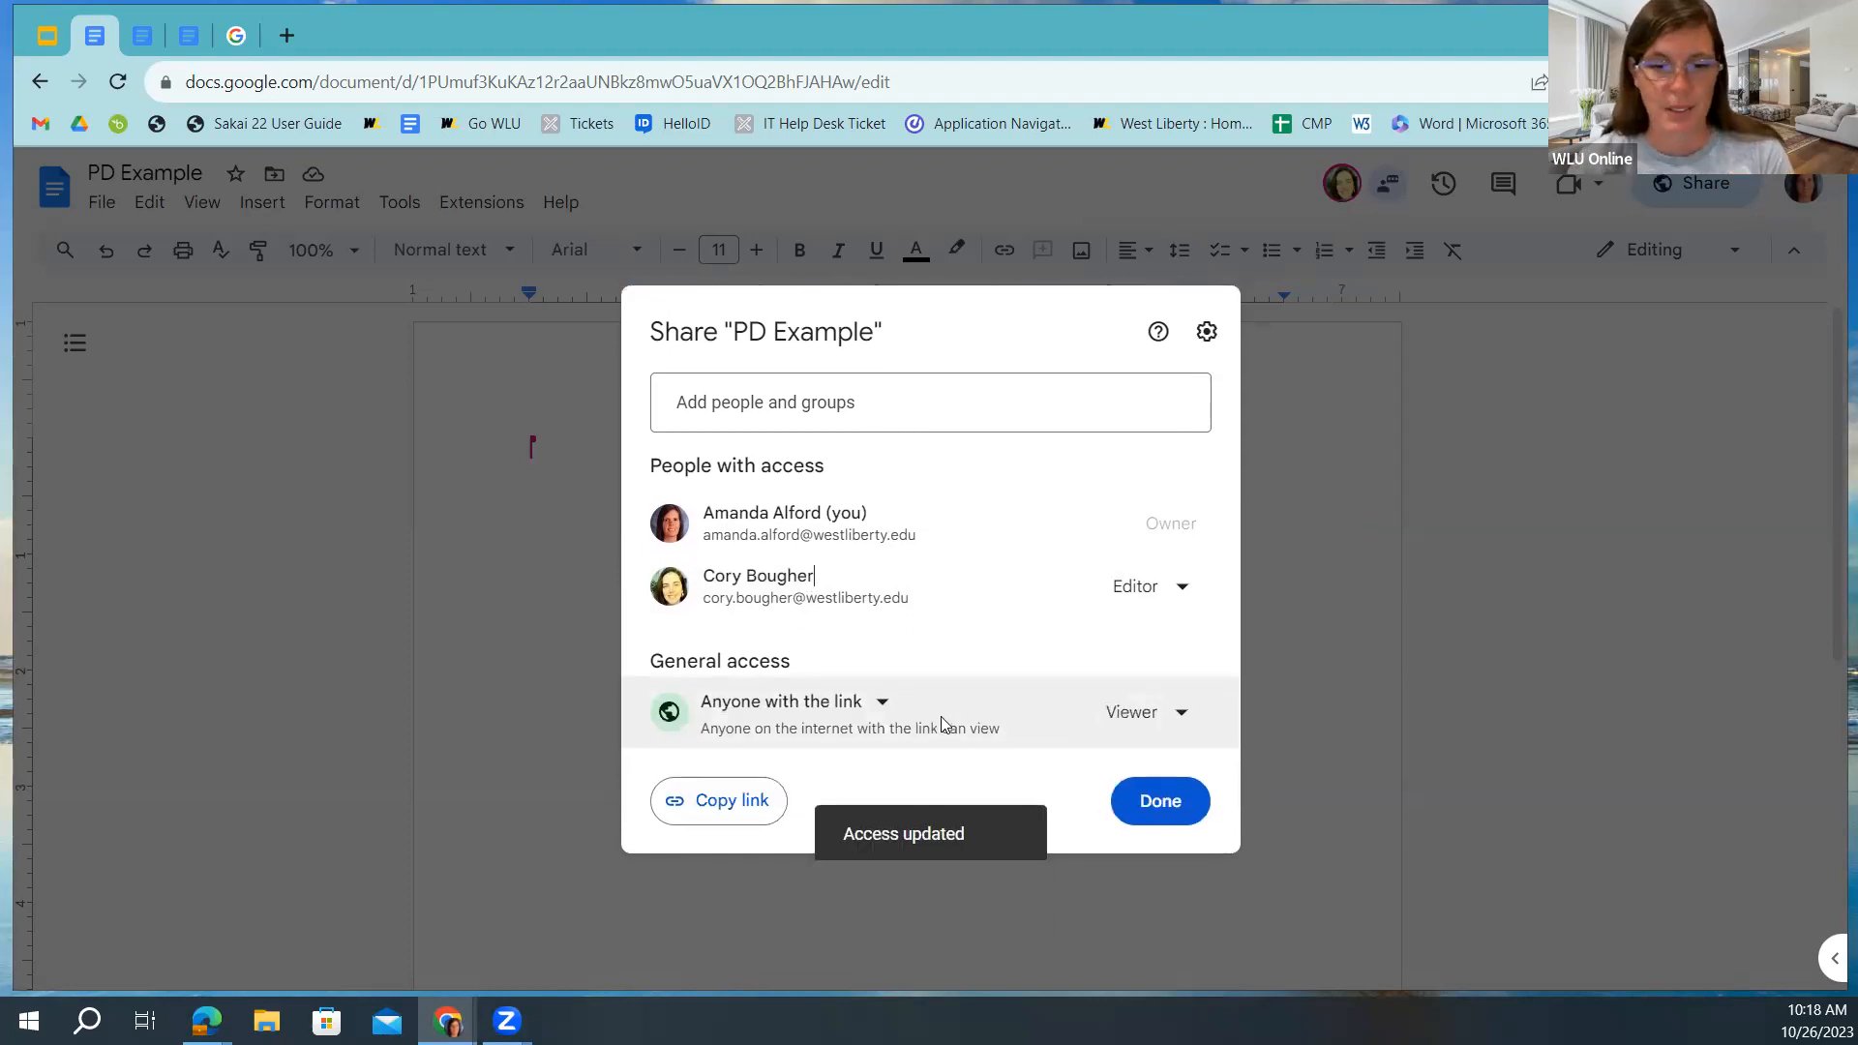
left_click(1166, 815)
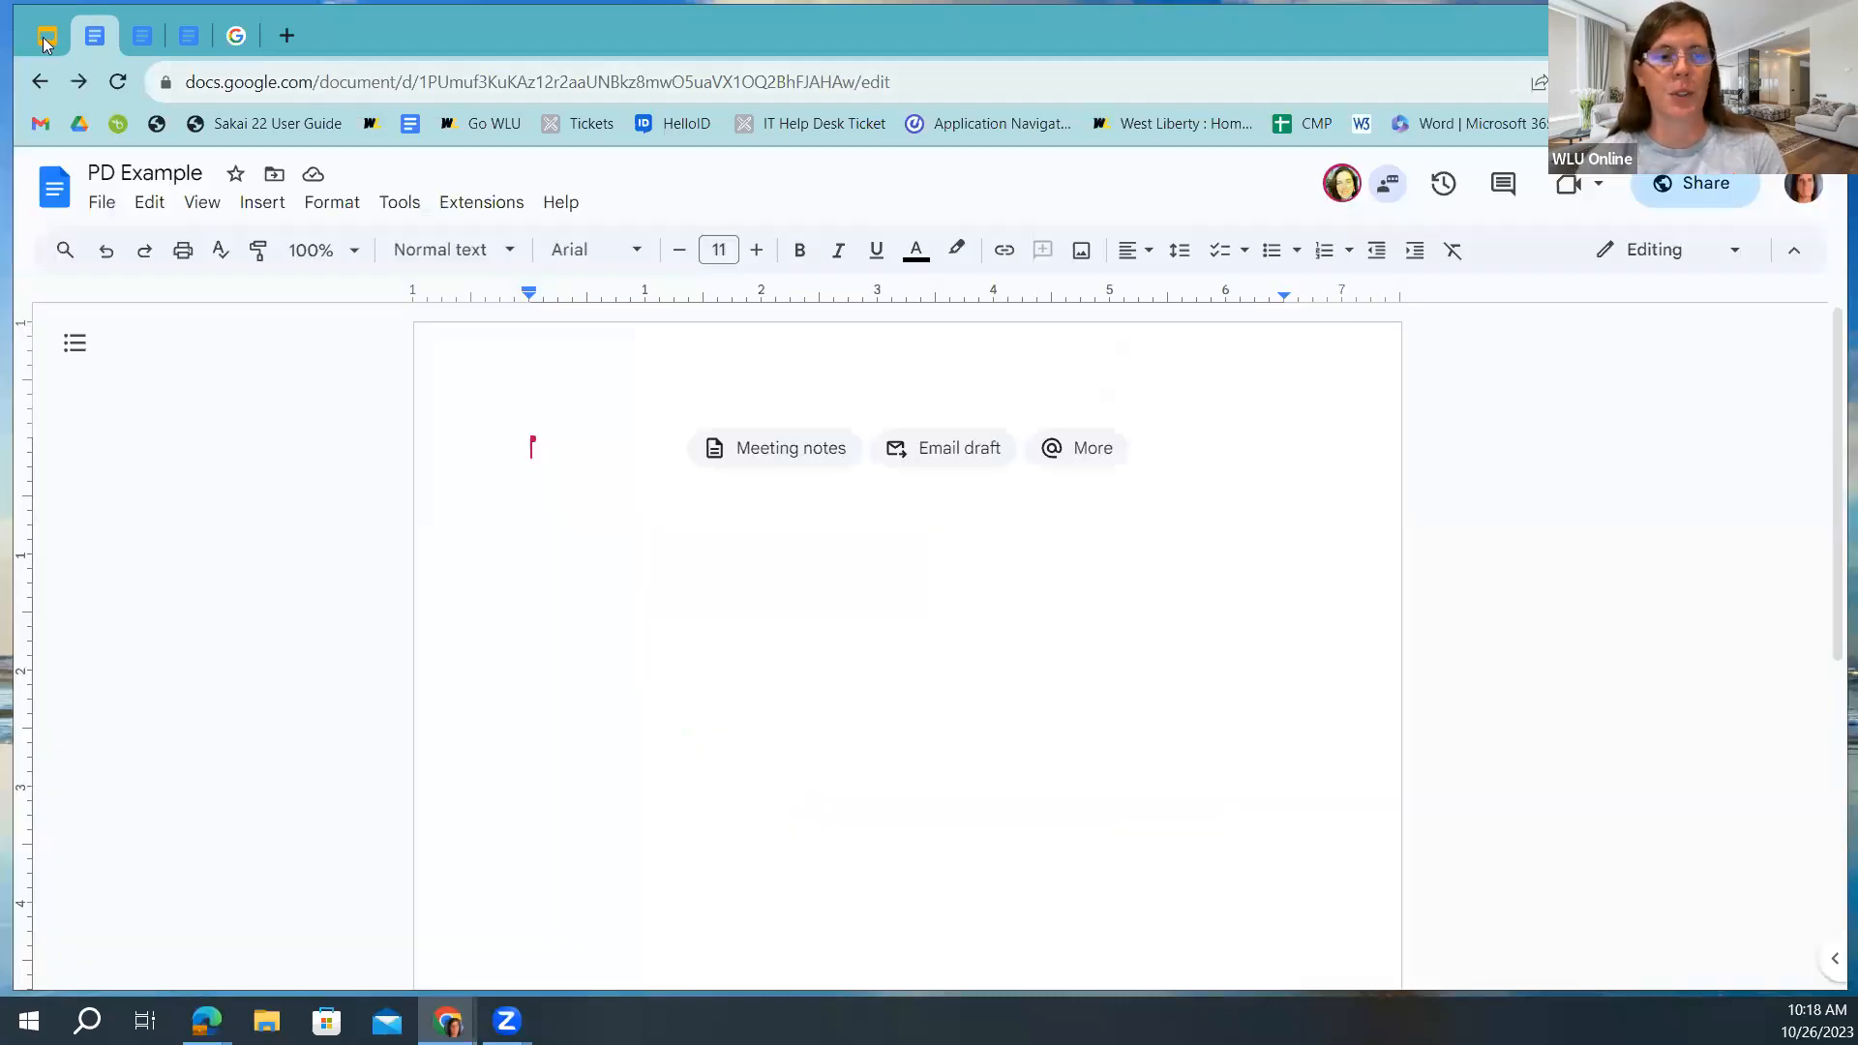
Return to the Slides workshop deck and advance to the 'Now it's your turn!' practice slide.
left_click(45, 37)
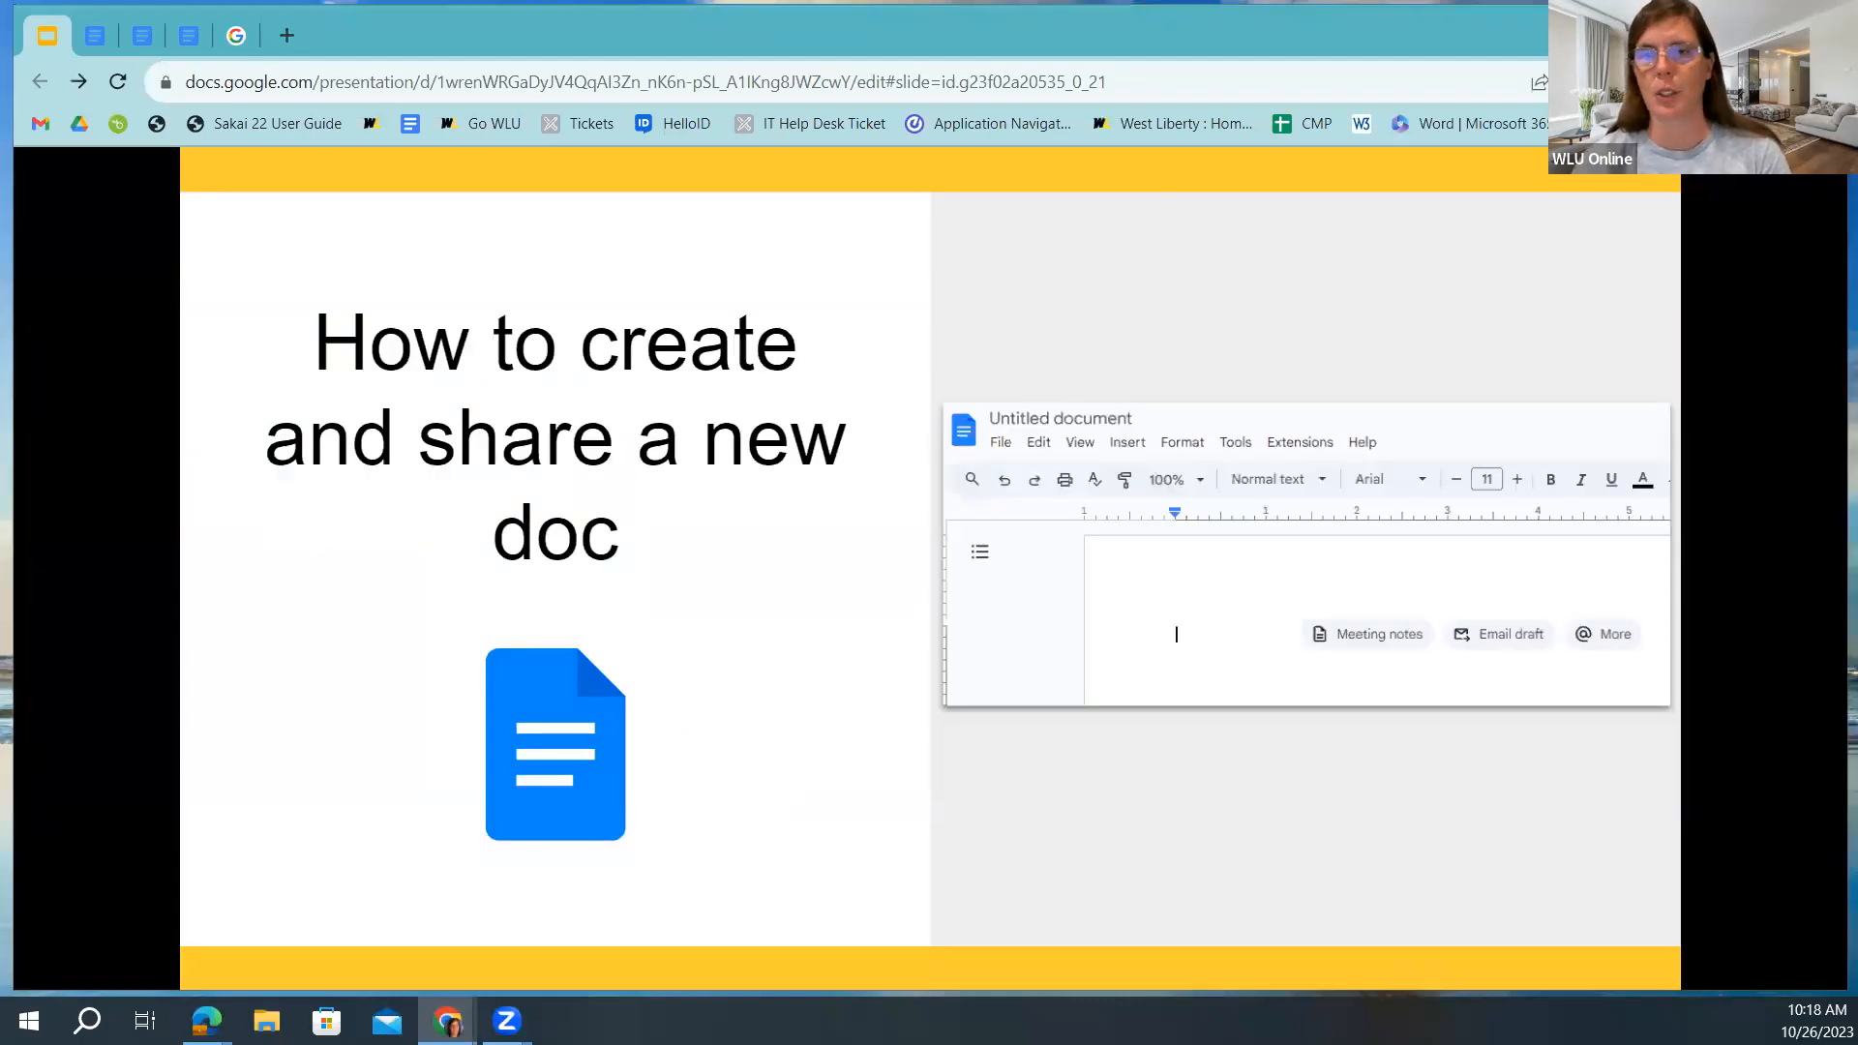
key("Right")
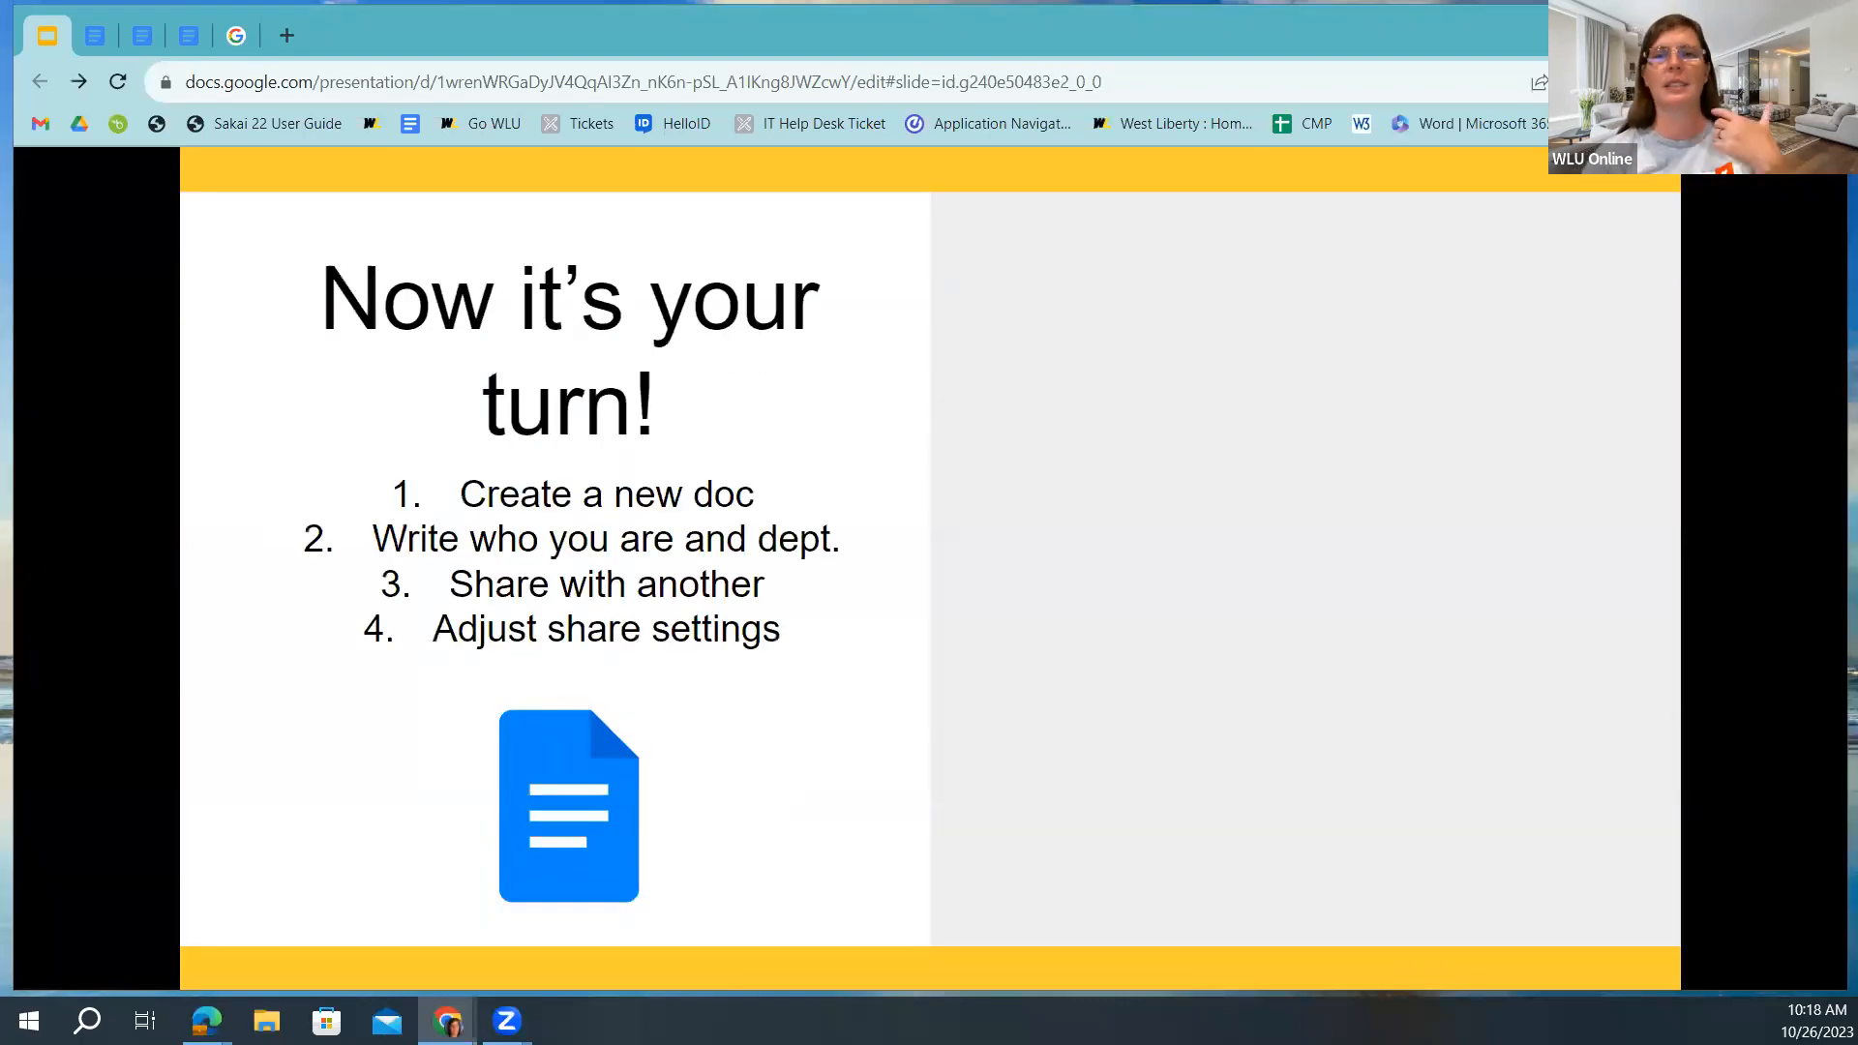
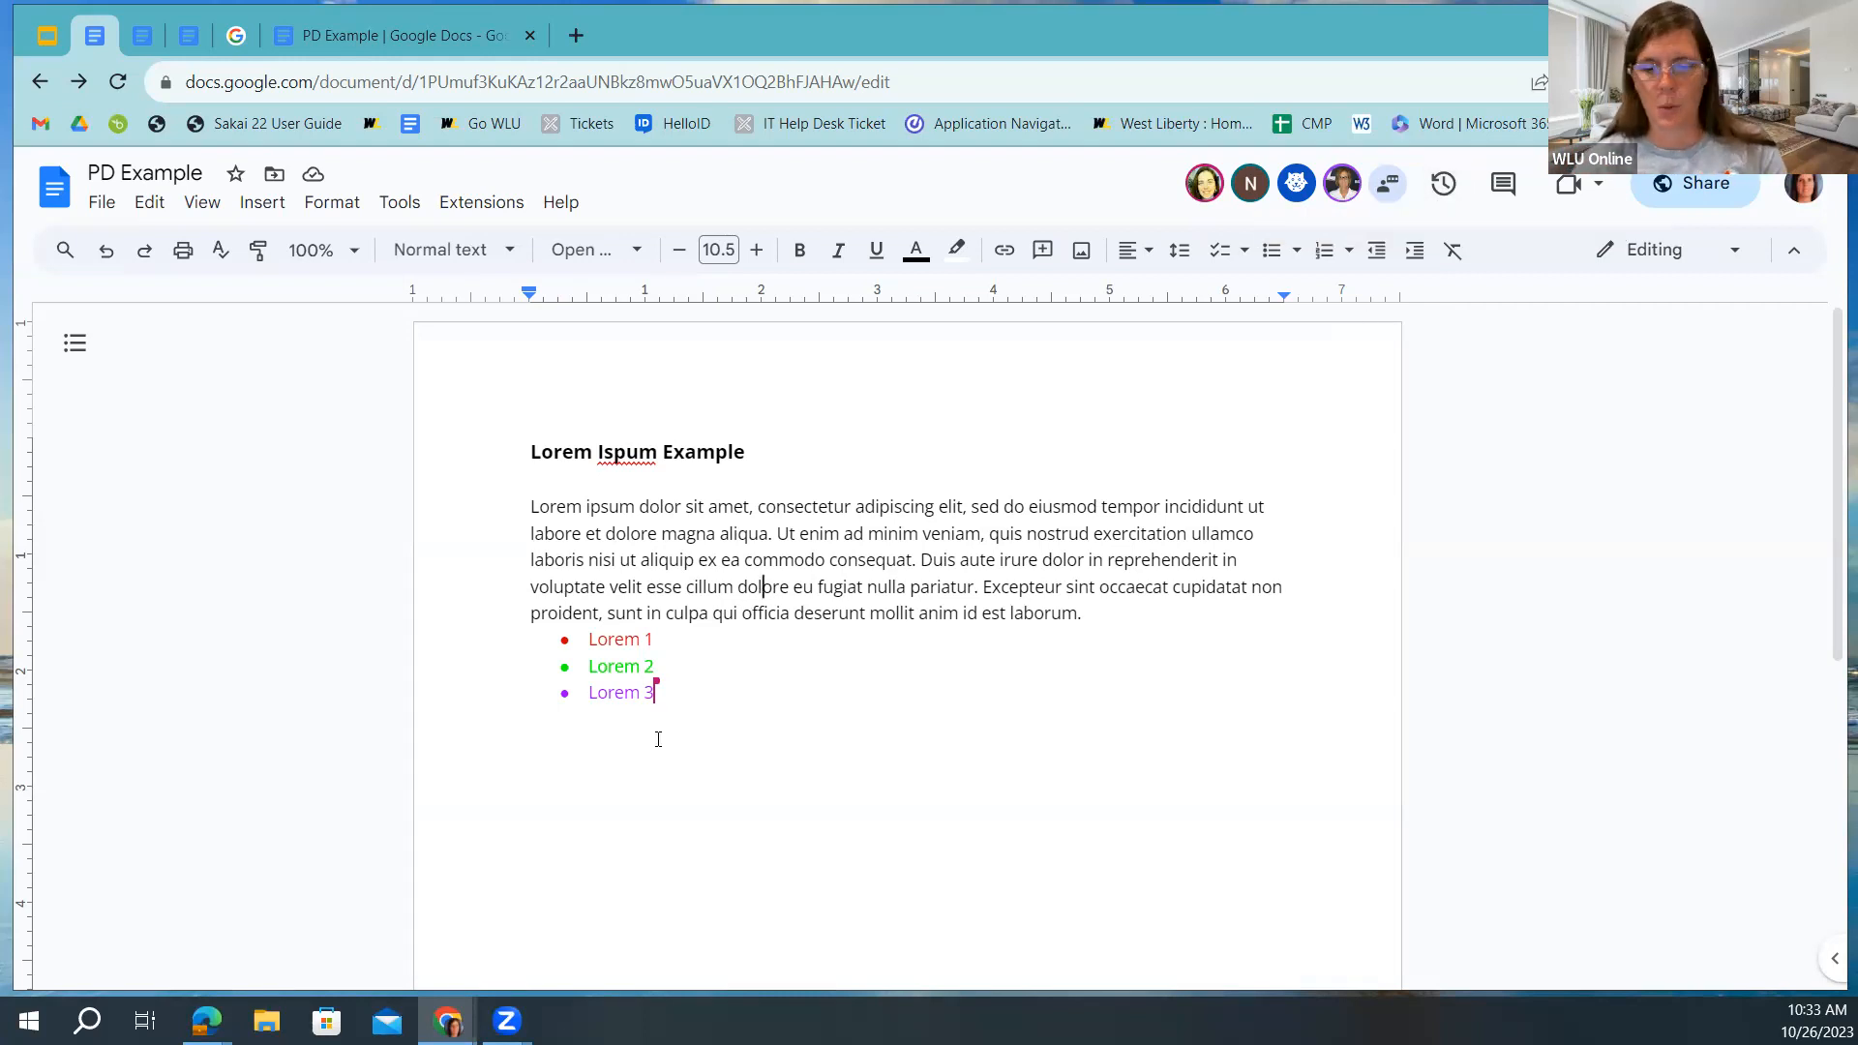
Split the word 'dolore' with a line of random letters on its own line.
key("Return")
type("a")
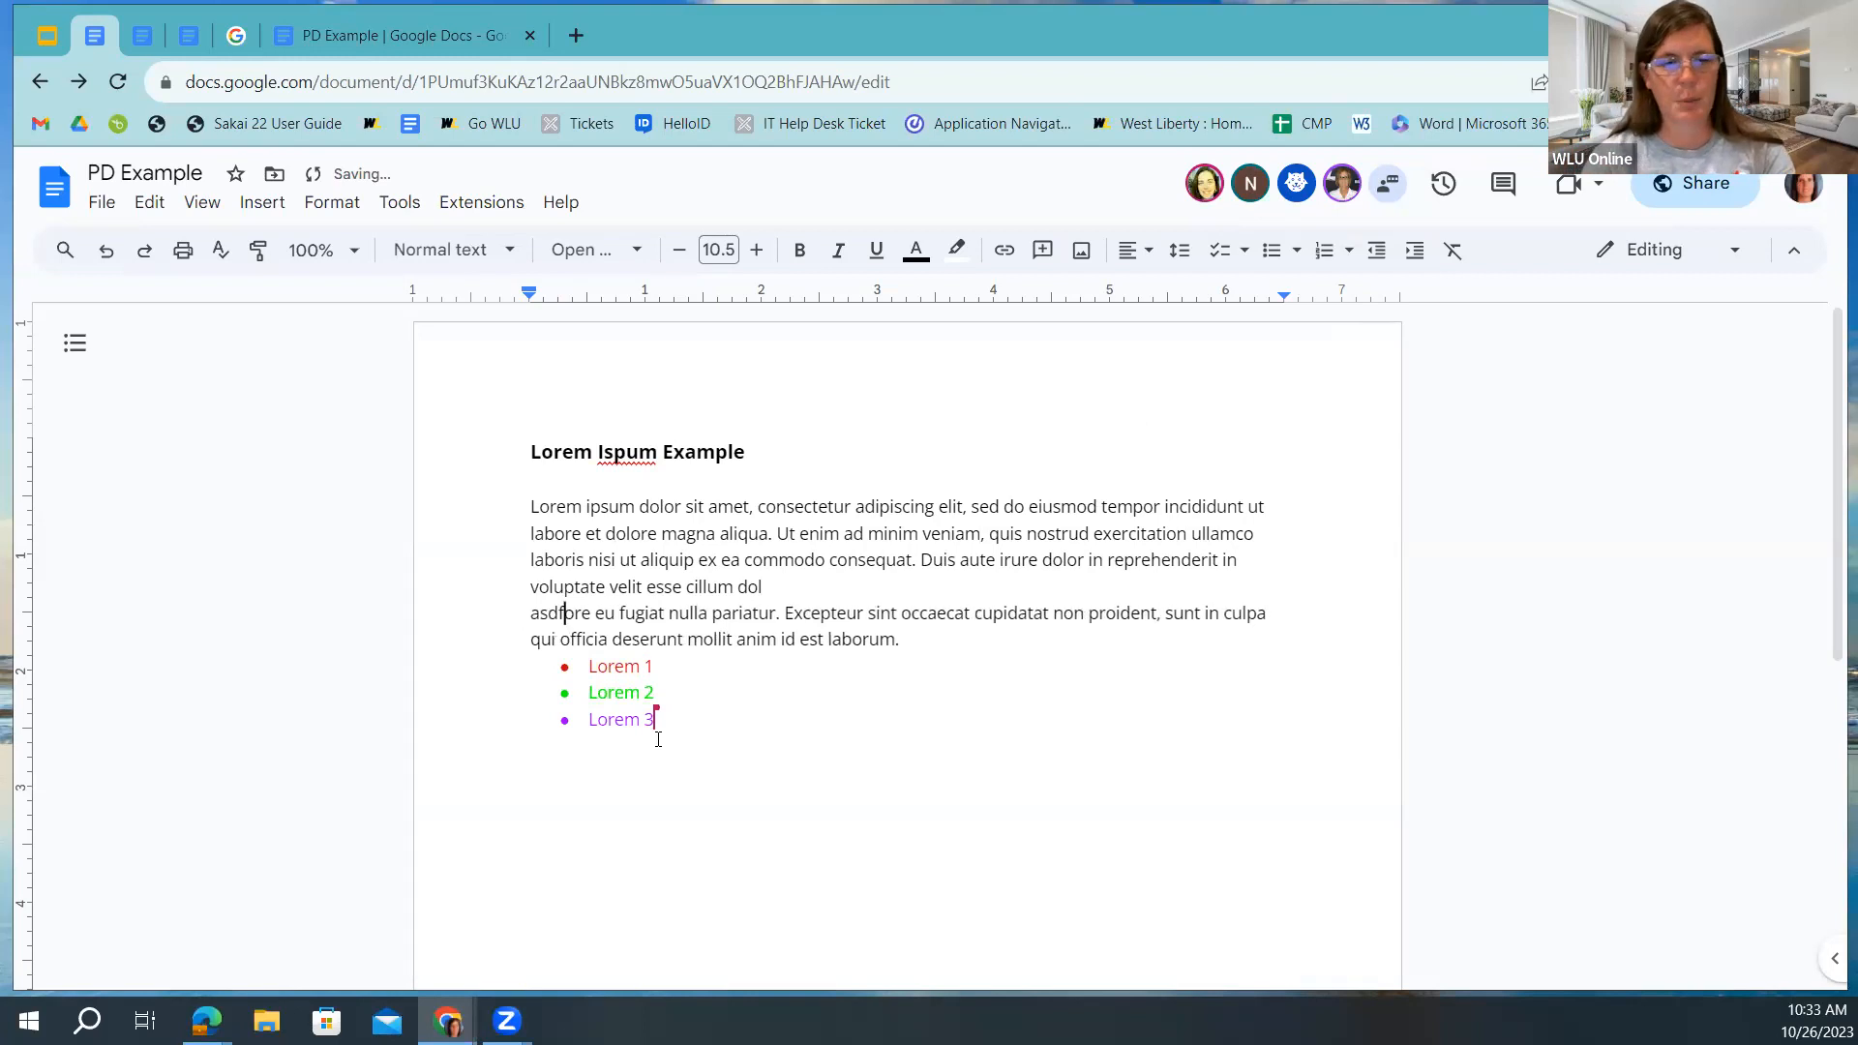
type("sdfadsfdsalkjlkasdjflkasdjlkfjsdlkfjdlkjflkjdf")
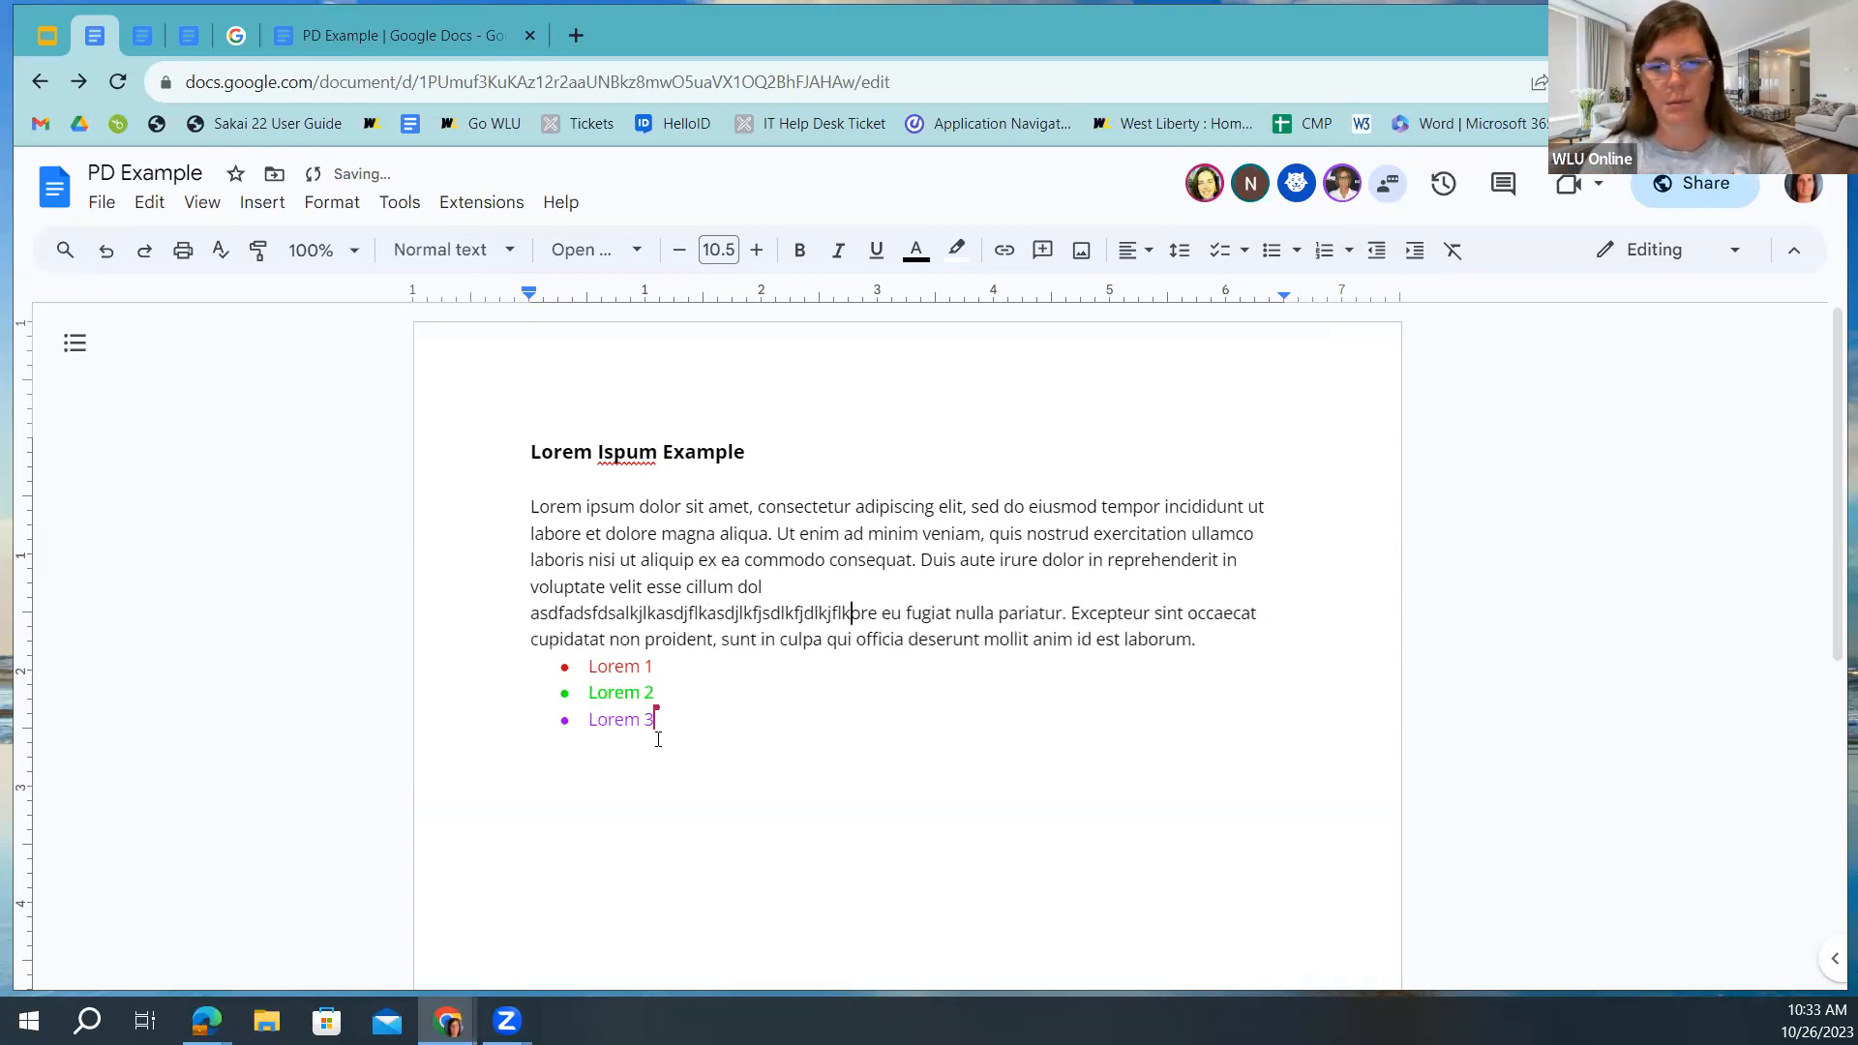
key("Return")
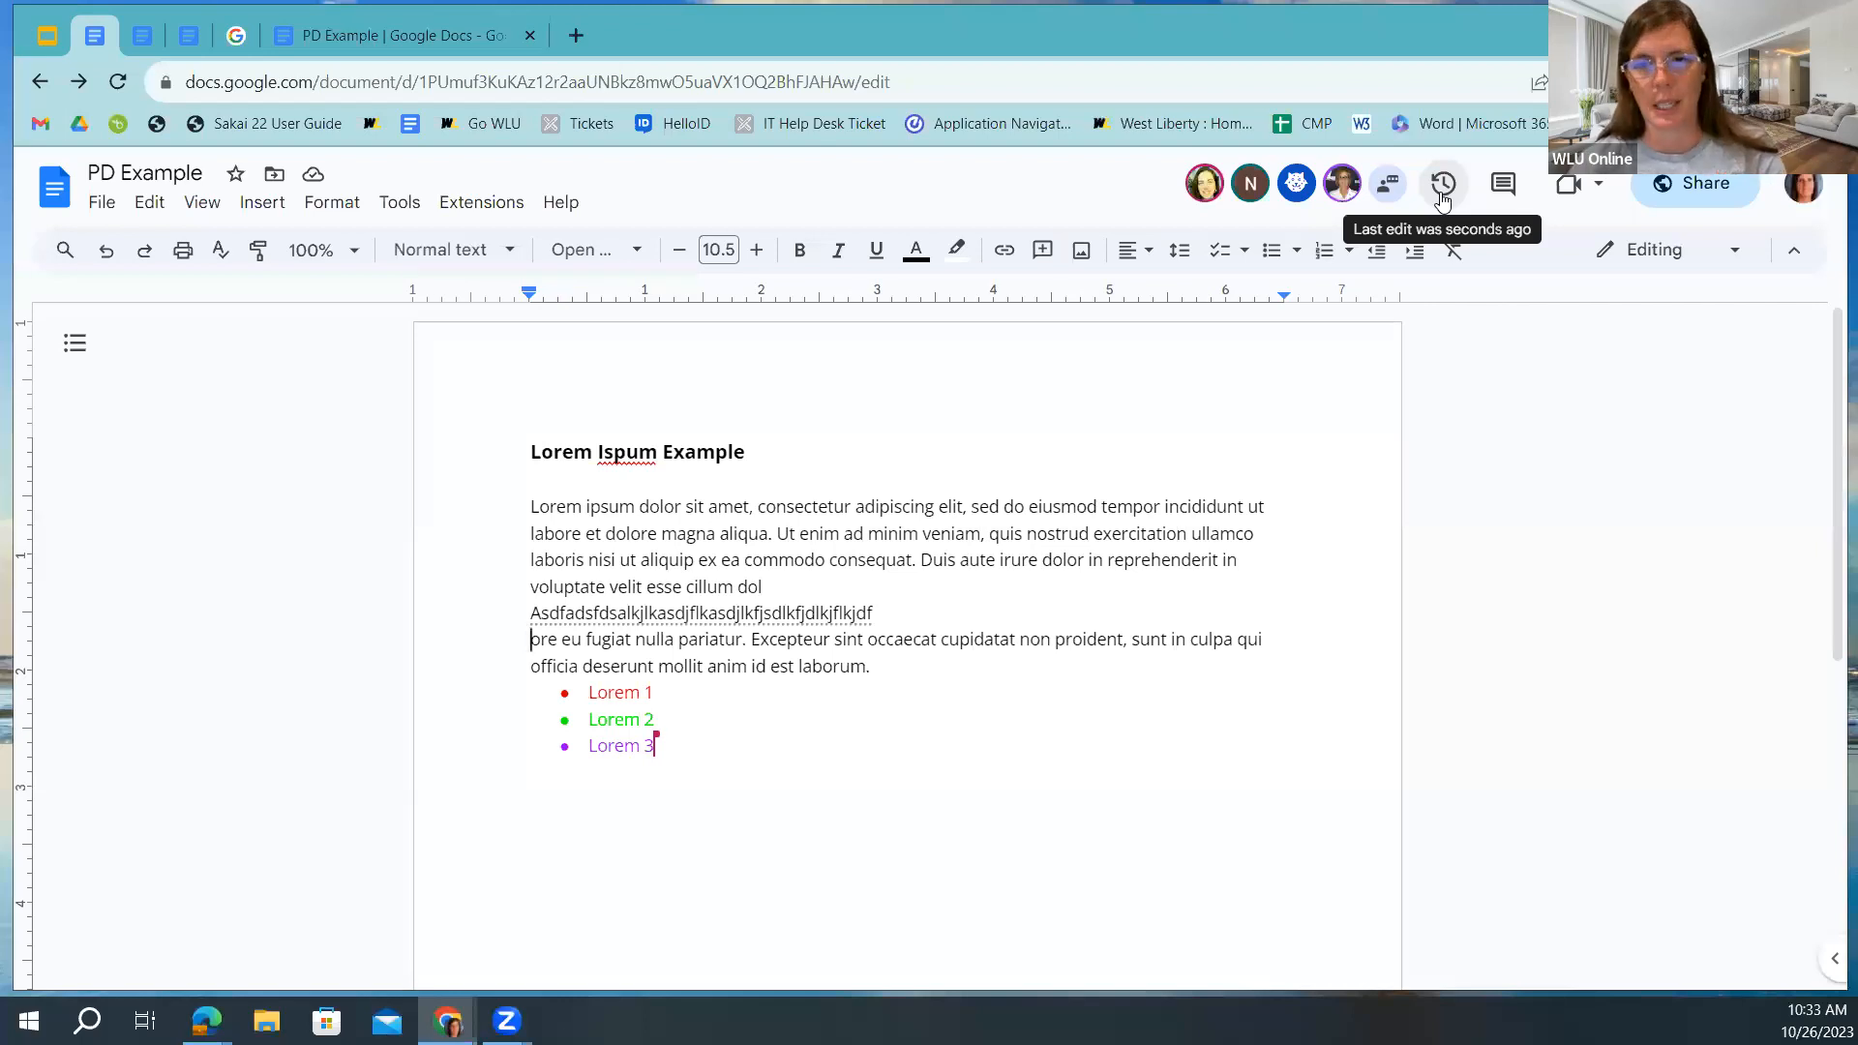
left_click(1442, 194)
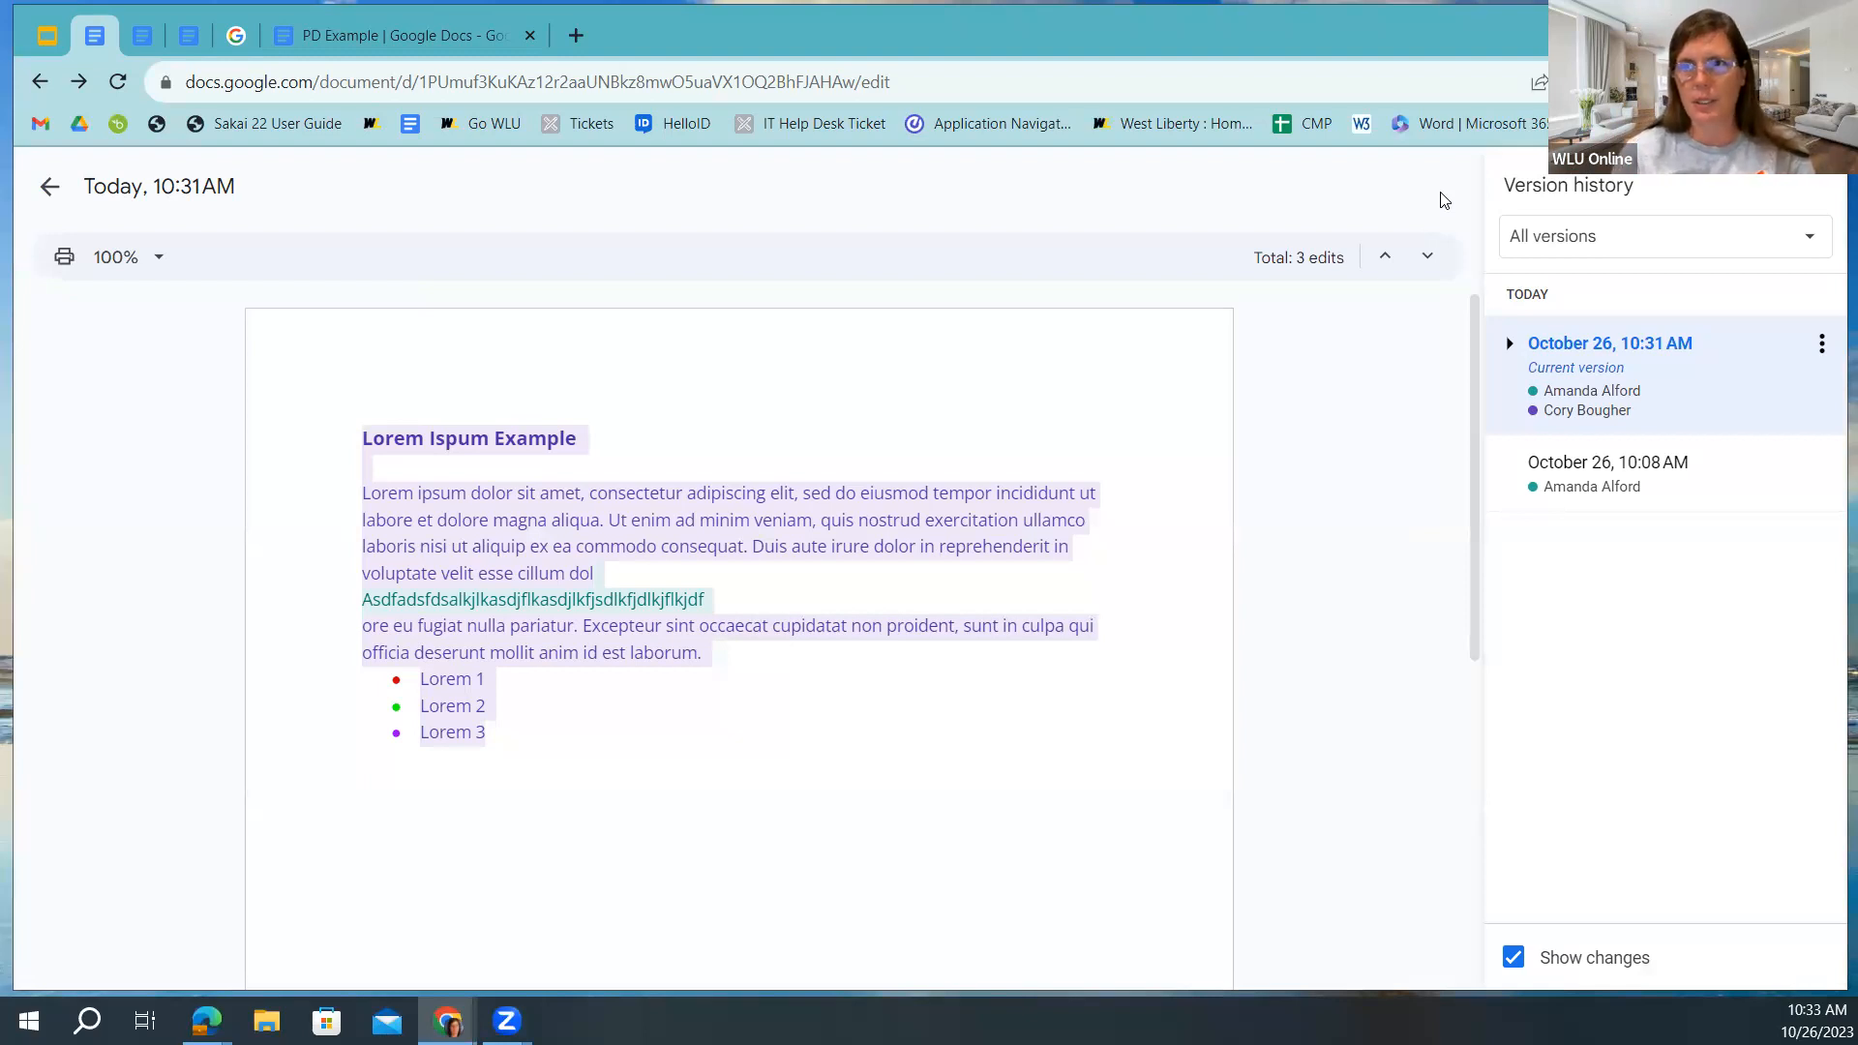
left_click(1509, 348)
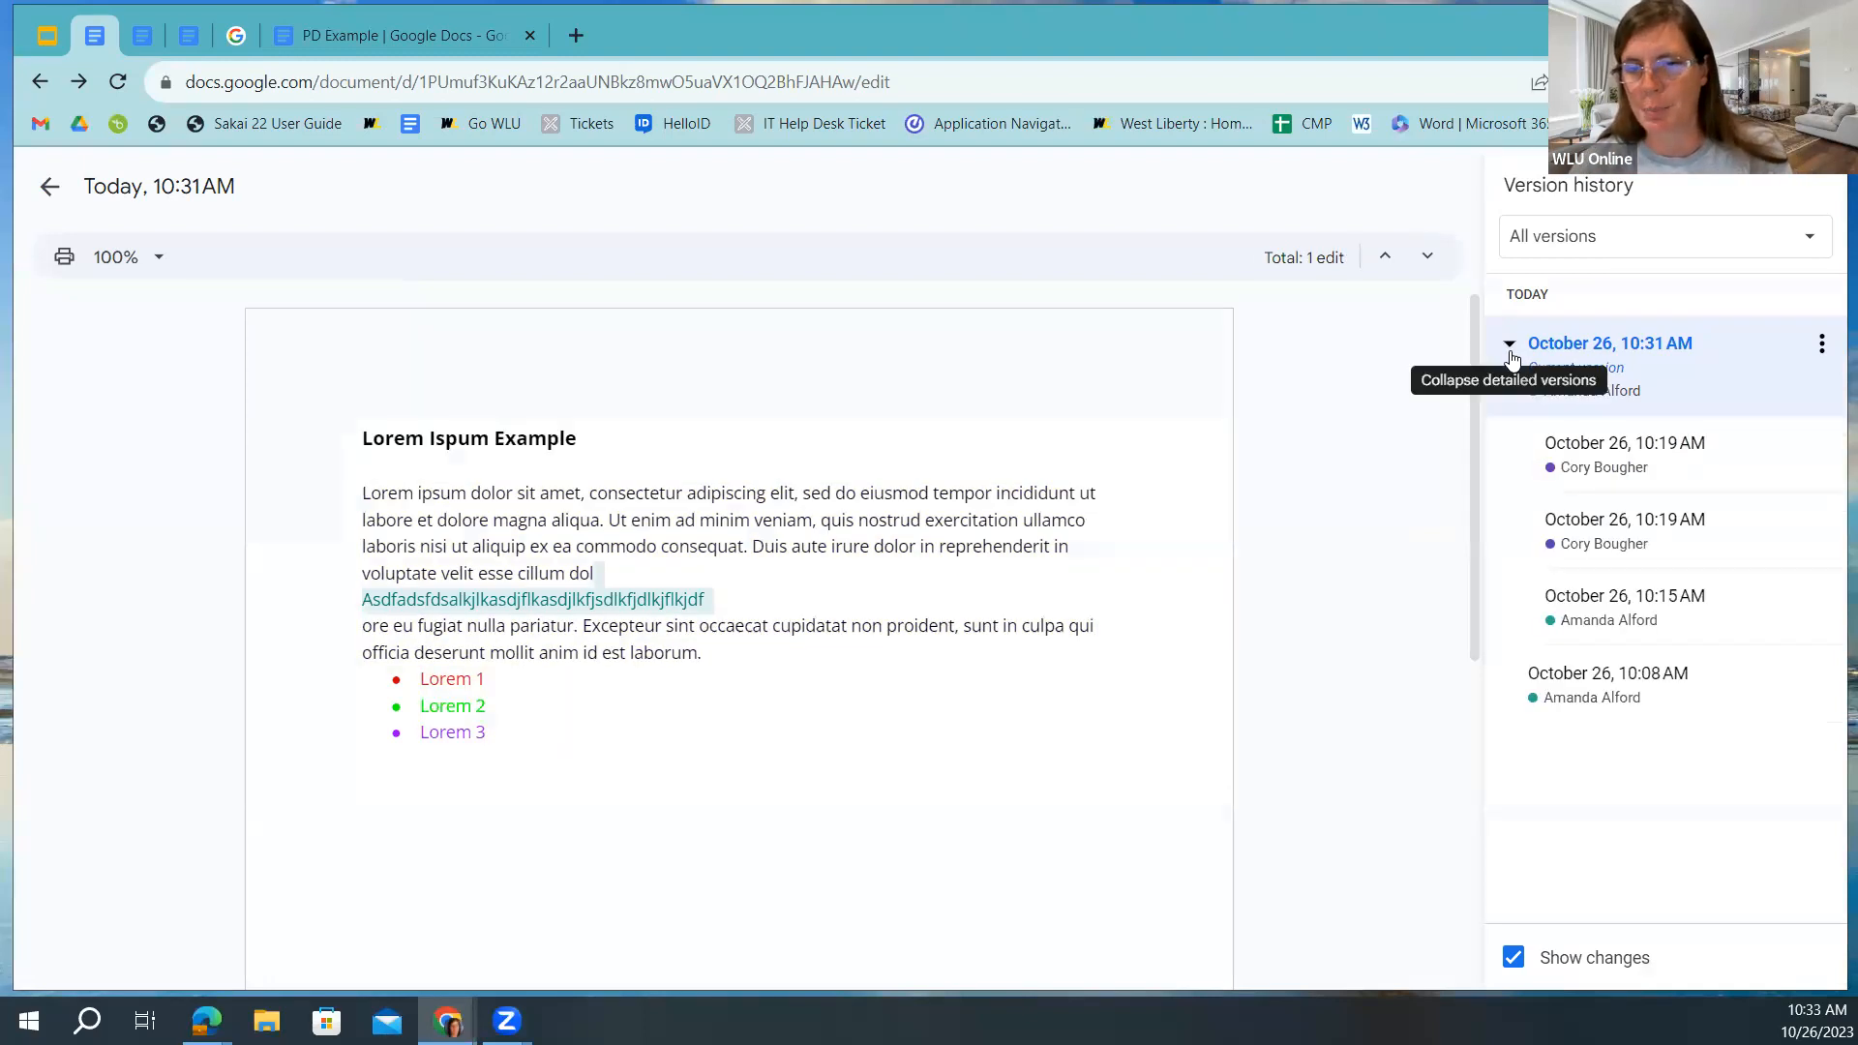
left_click(1531, 617)
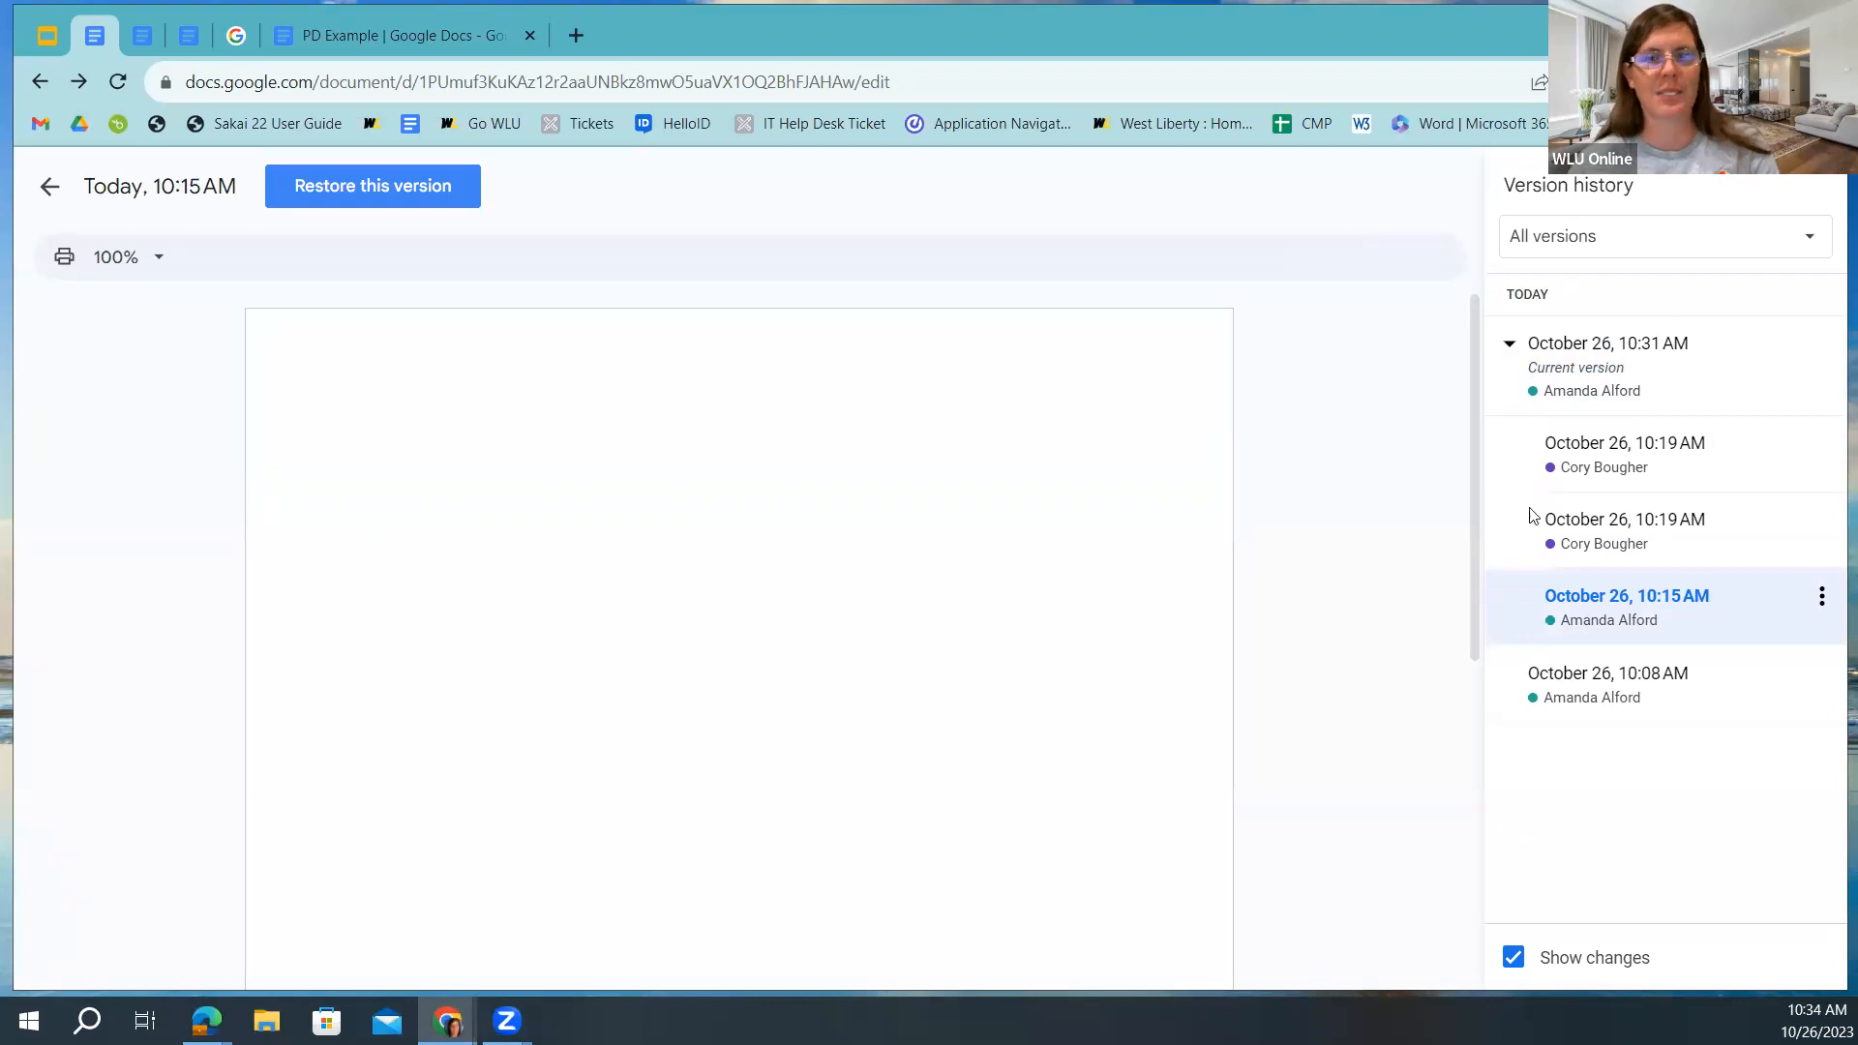
left_click(1546, 387)
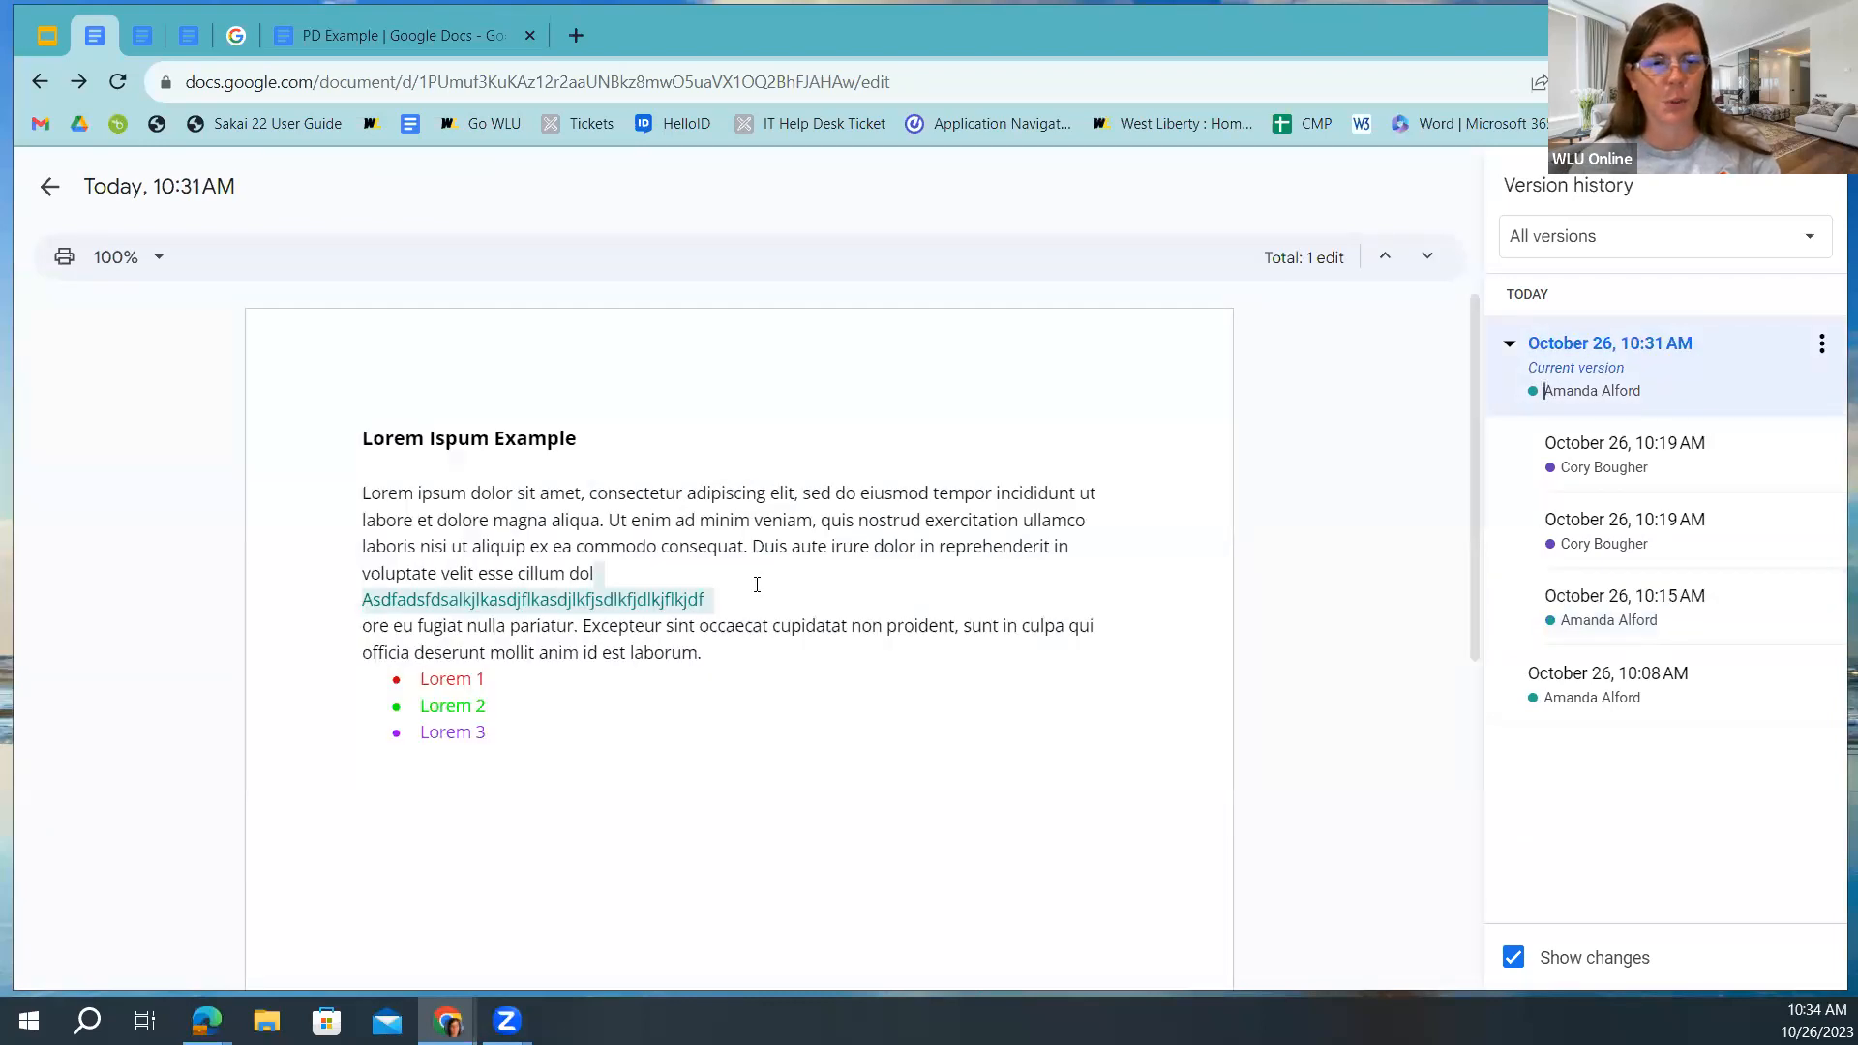
mouse_move(371, 595)
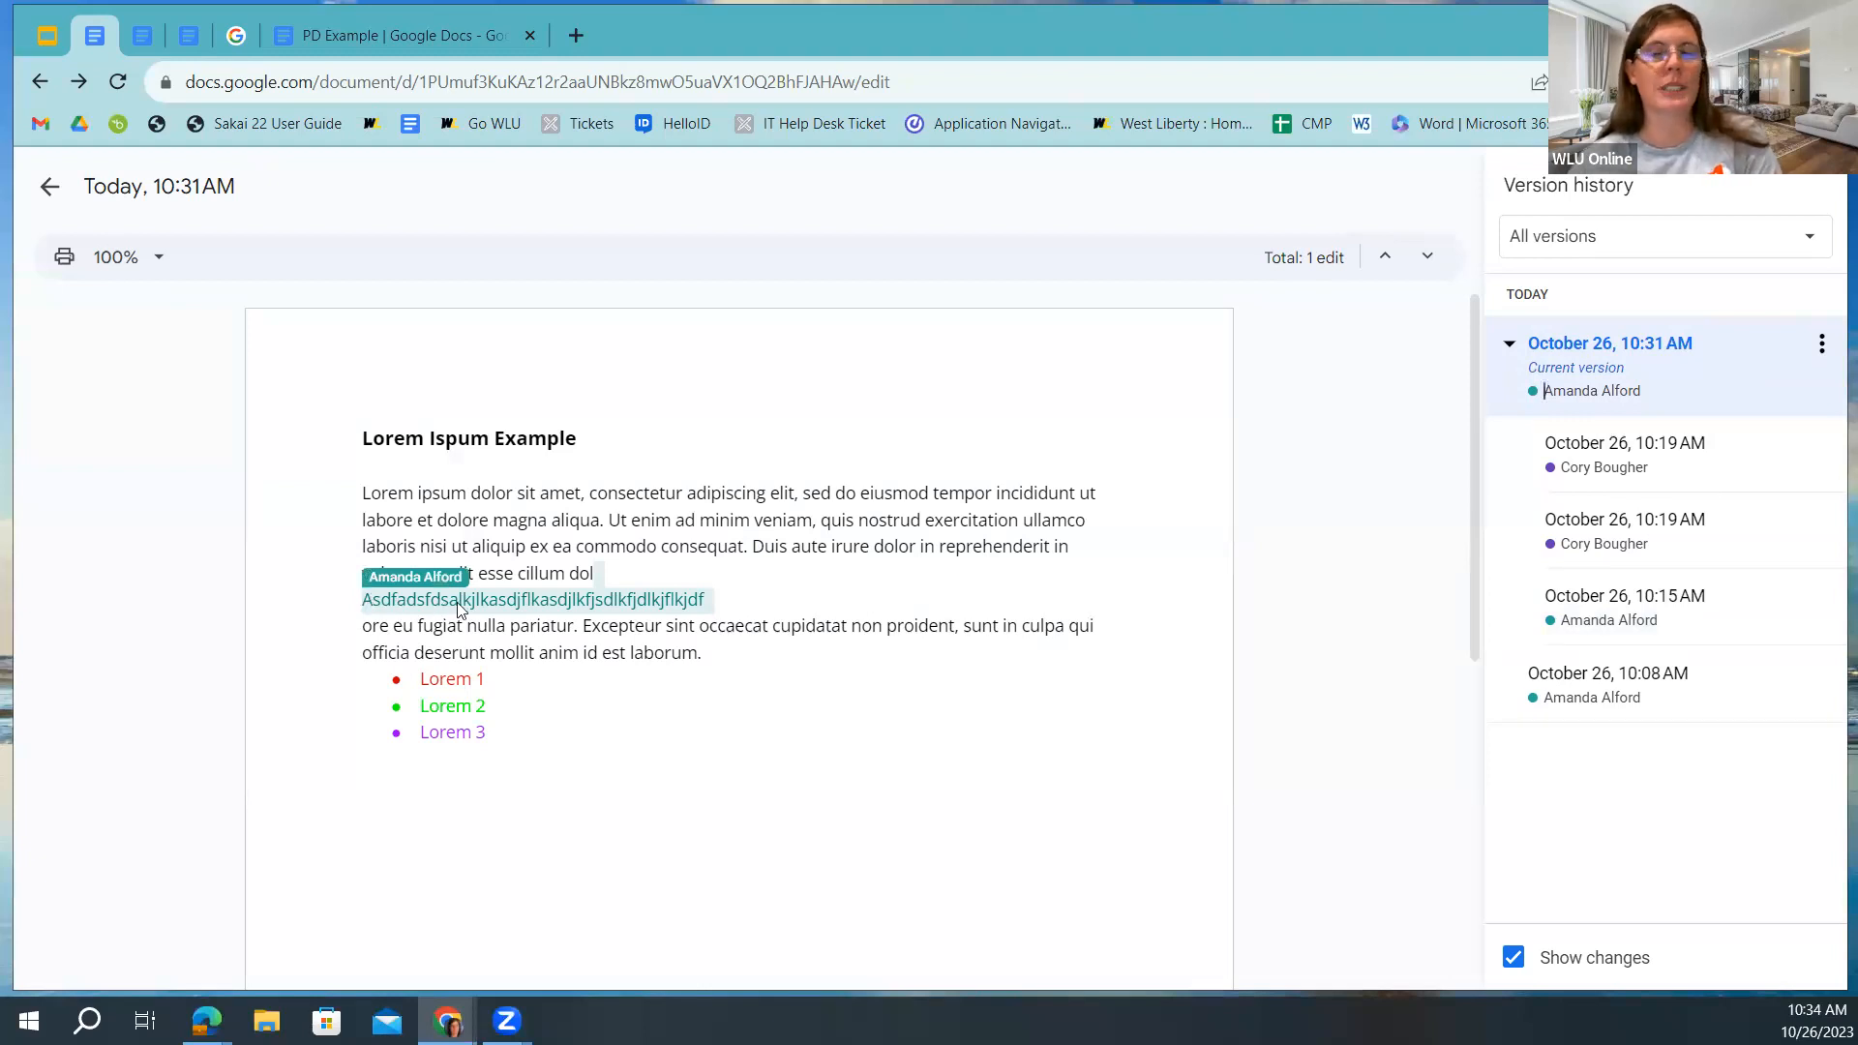
left_click(1572, 527)
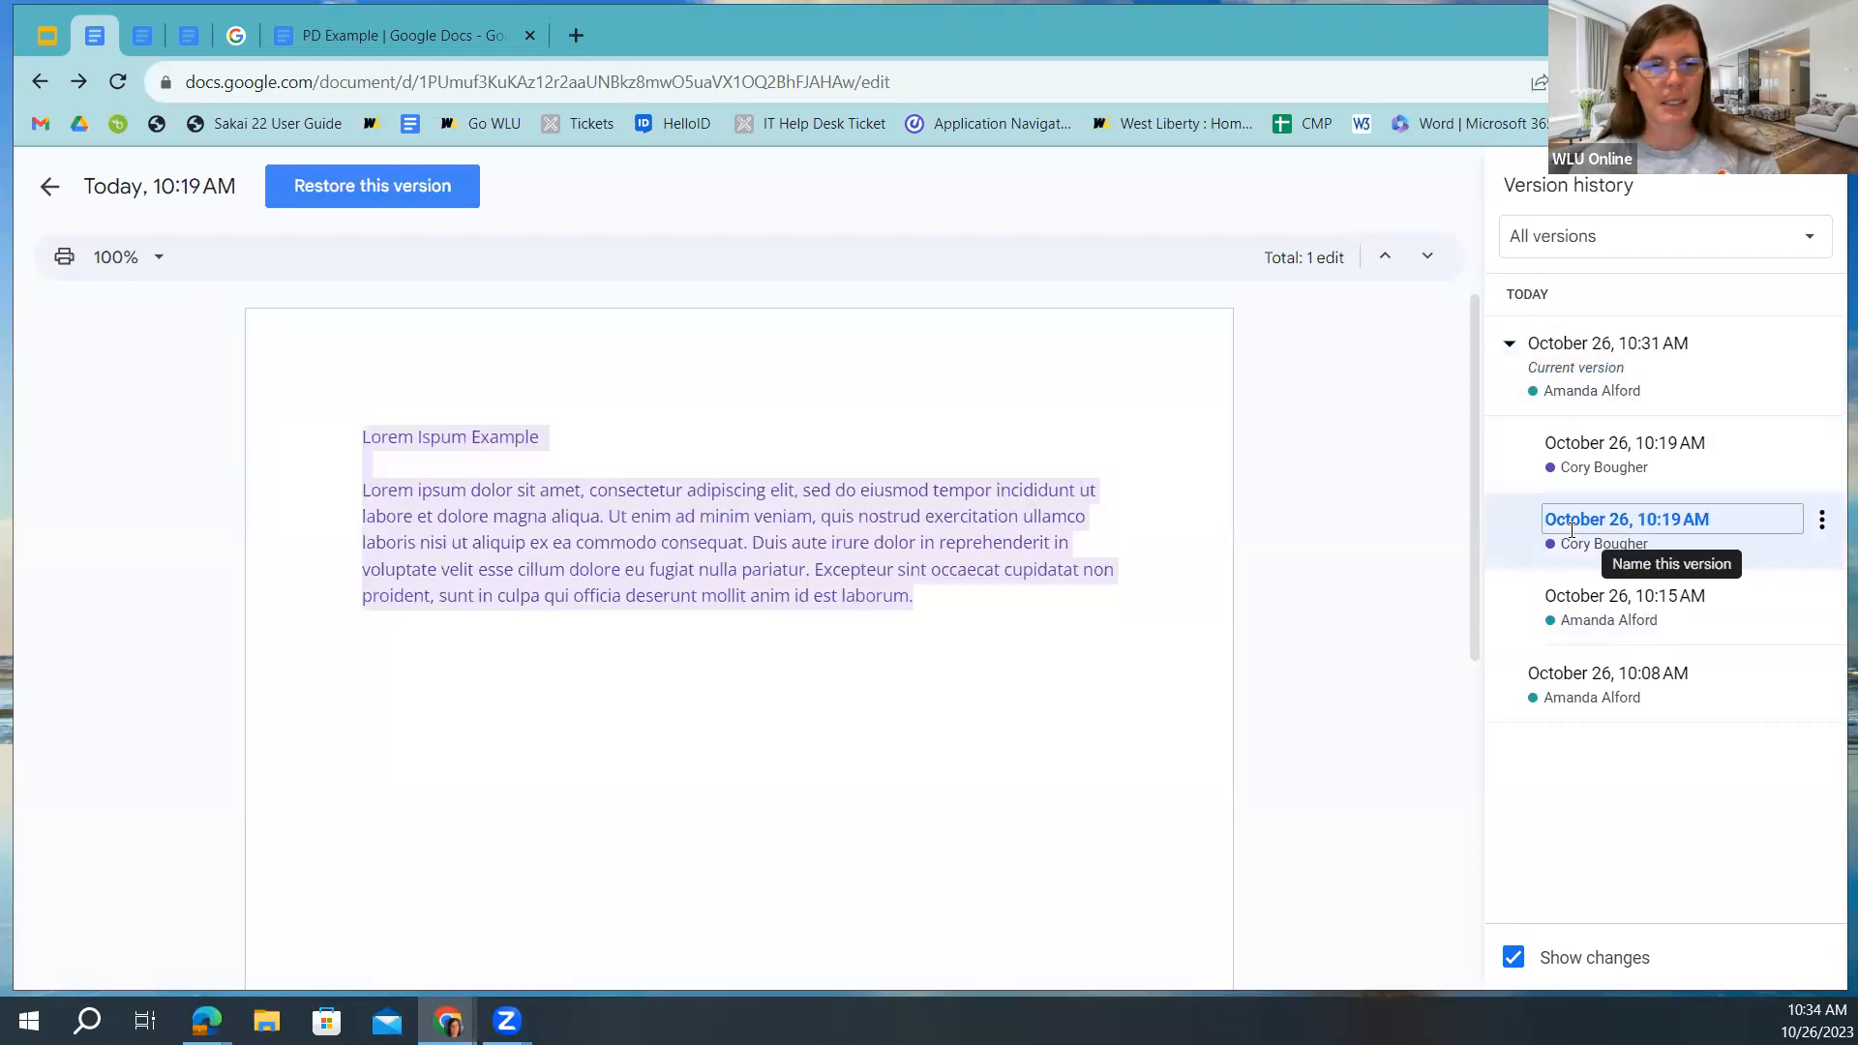
left_click(1521, 473)
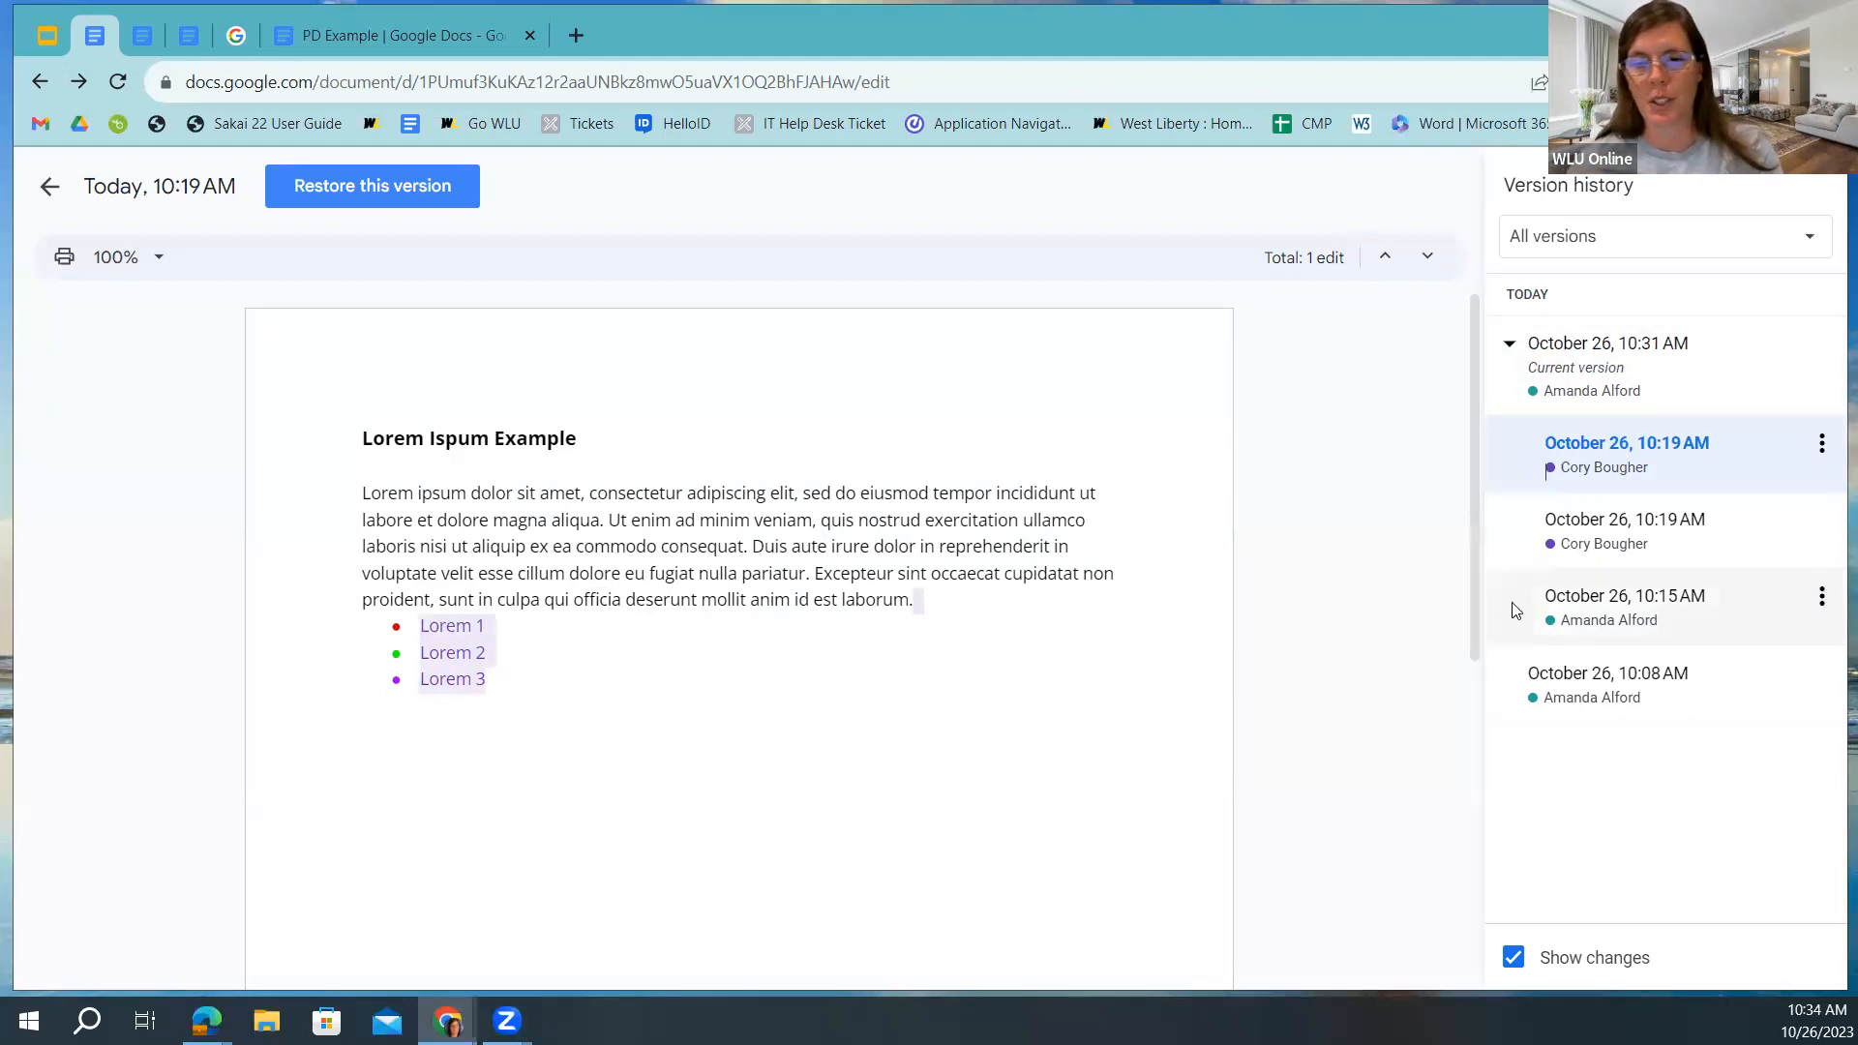
left_click(1521, 520)
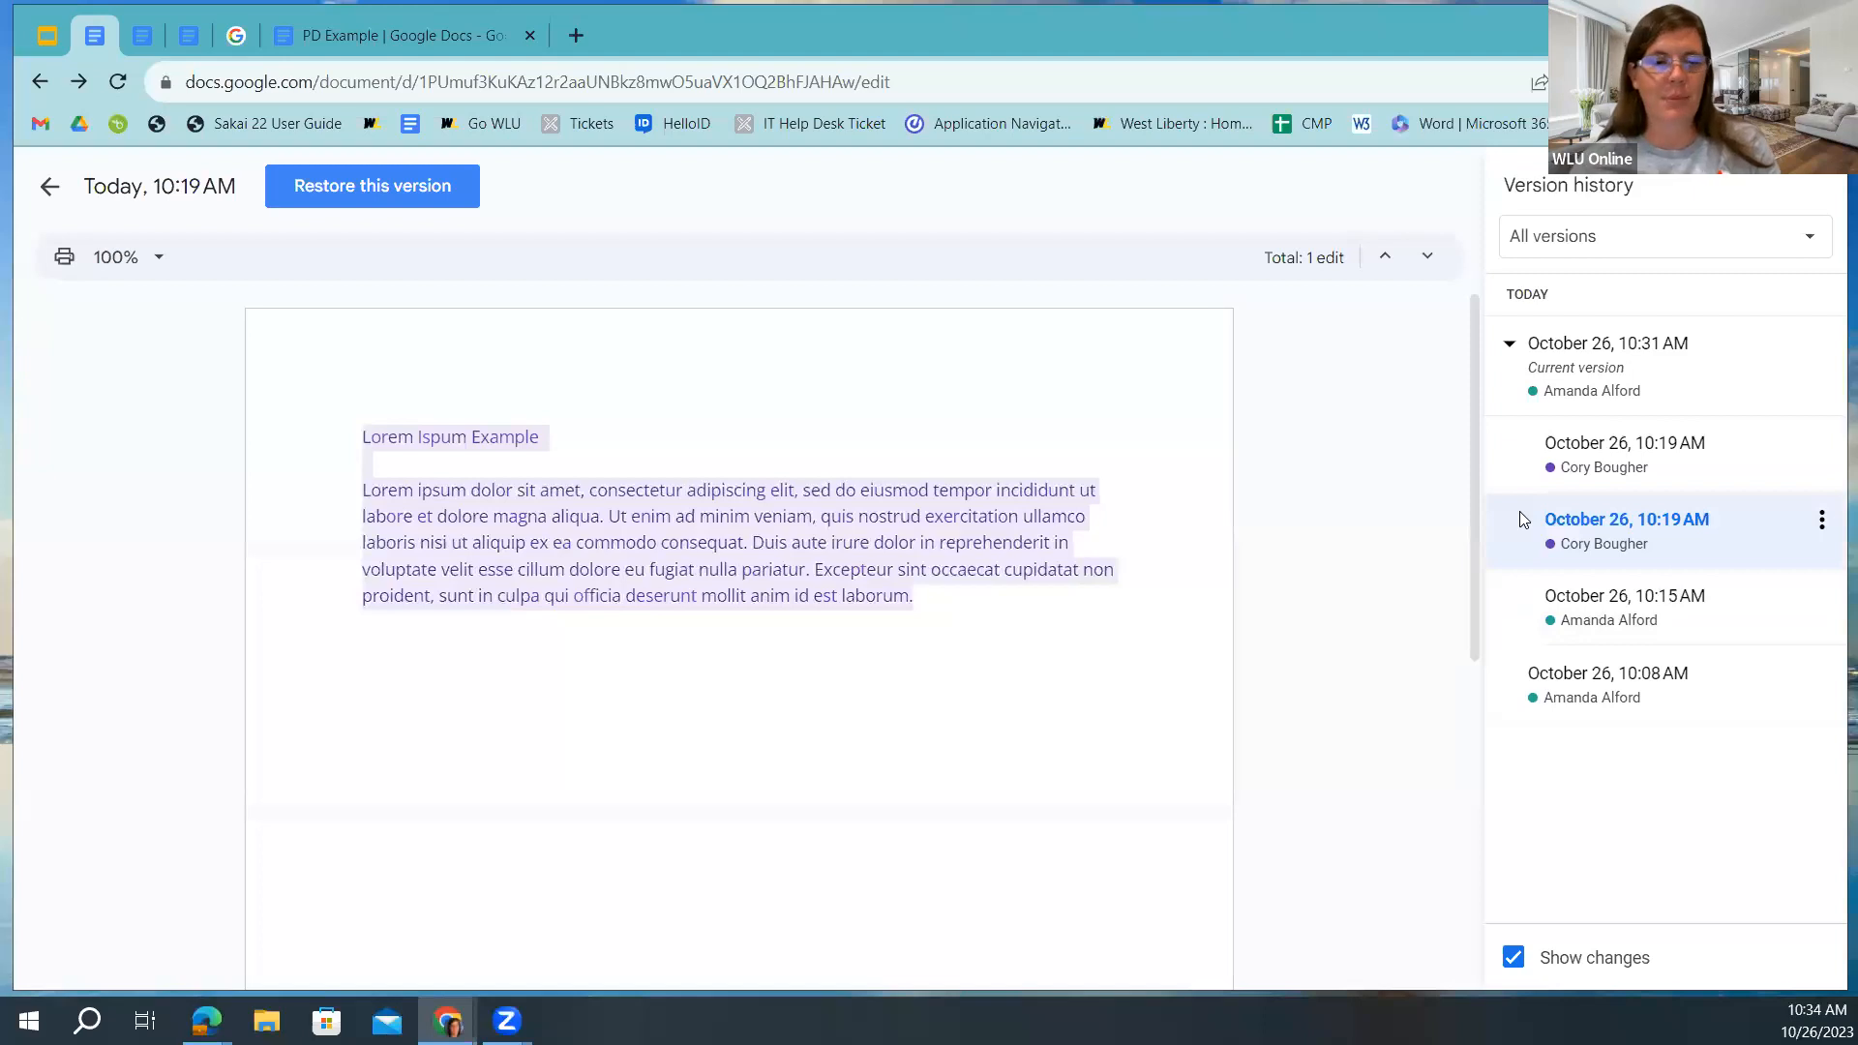
left_click(1521, 443)
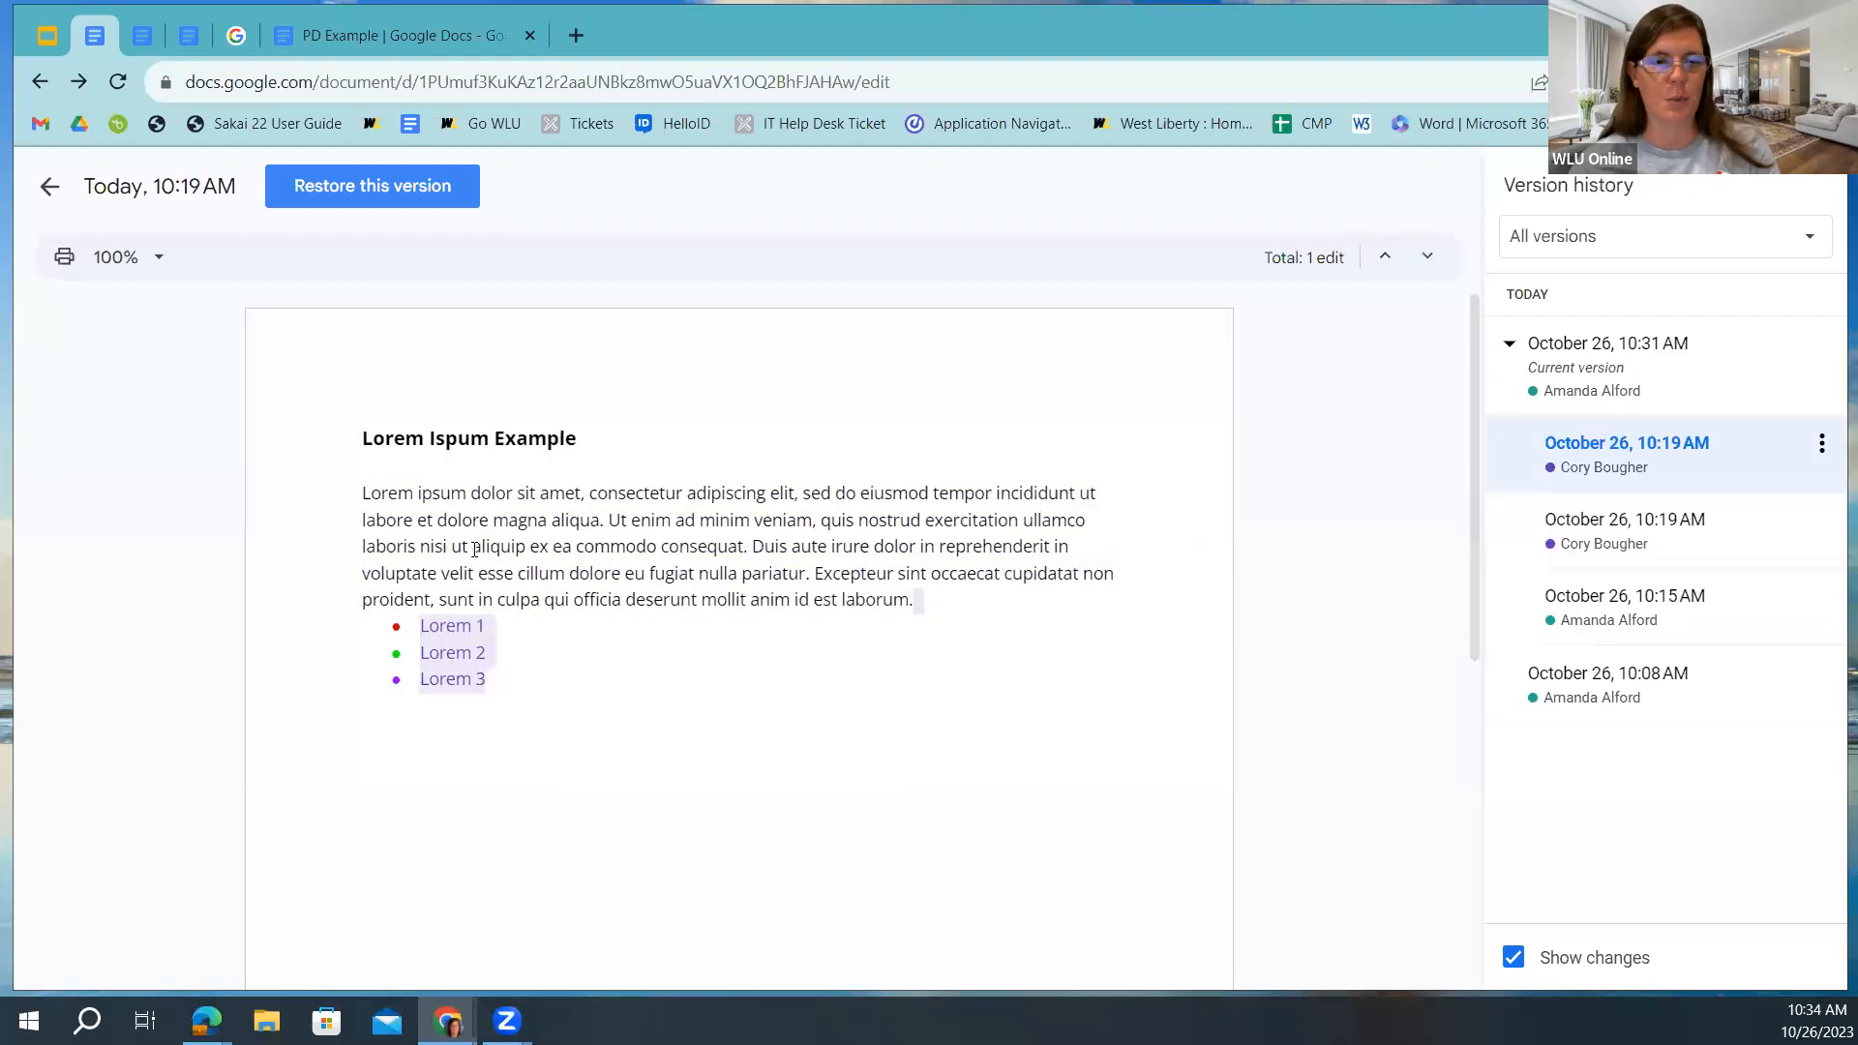
left_click(1505, 385)
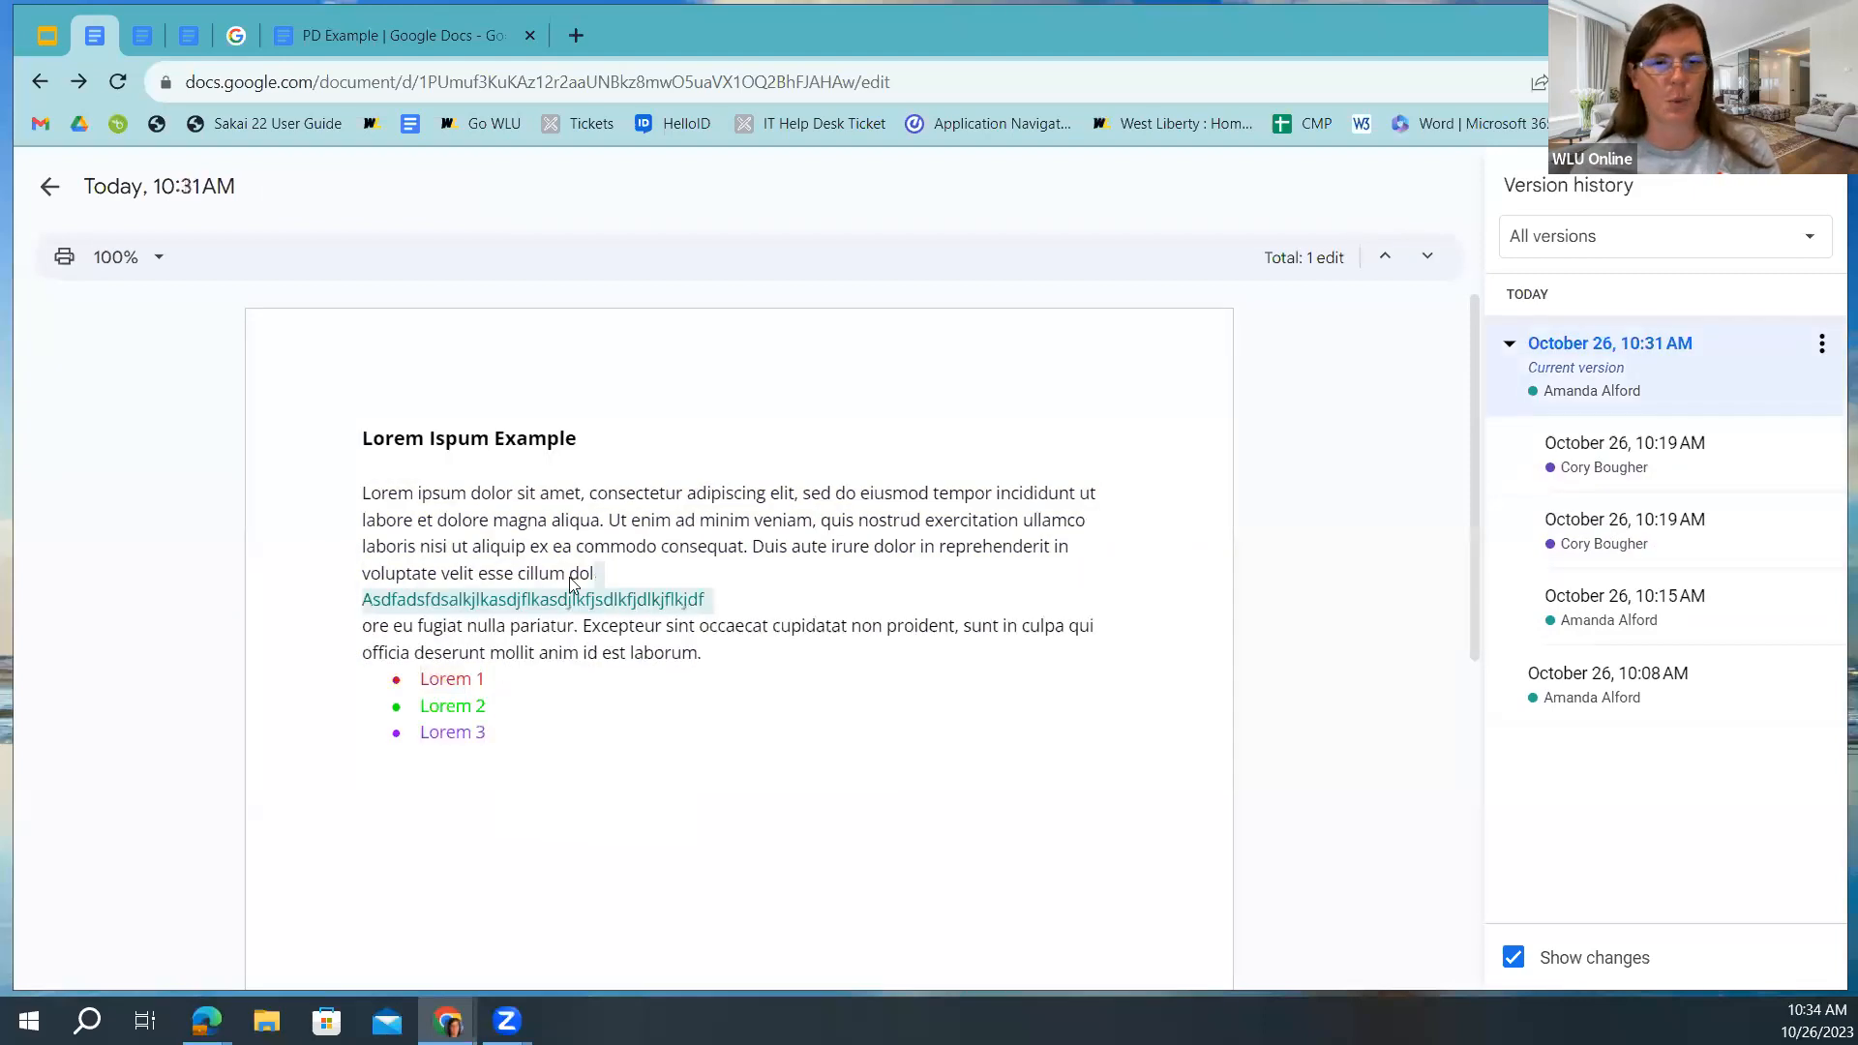
left_click(1530, 537)
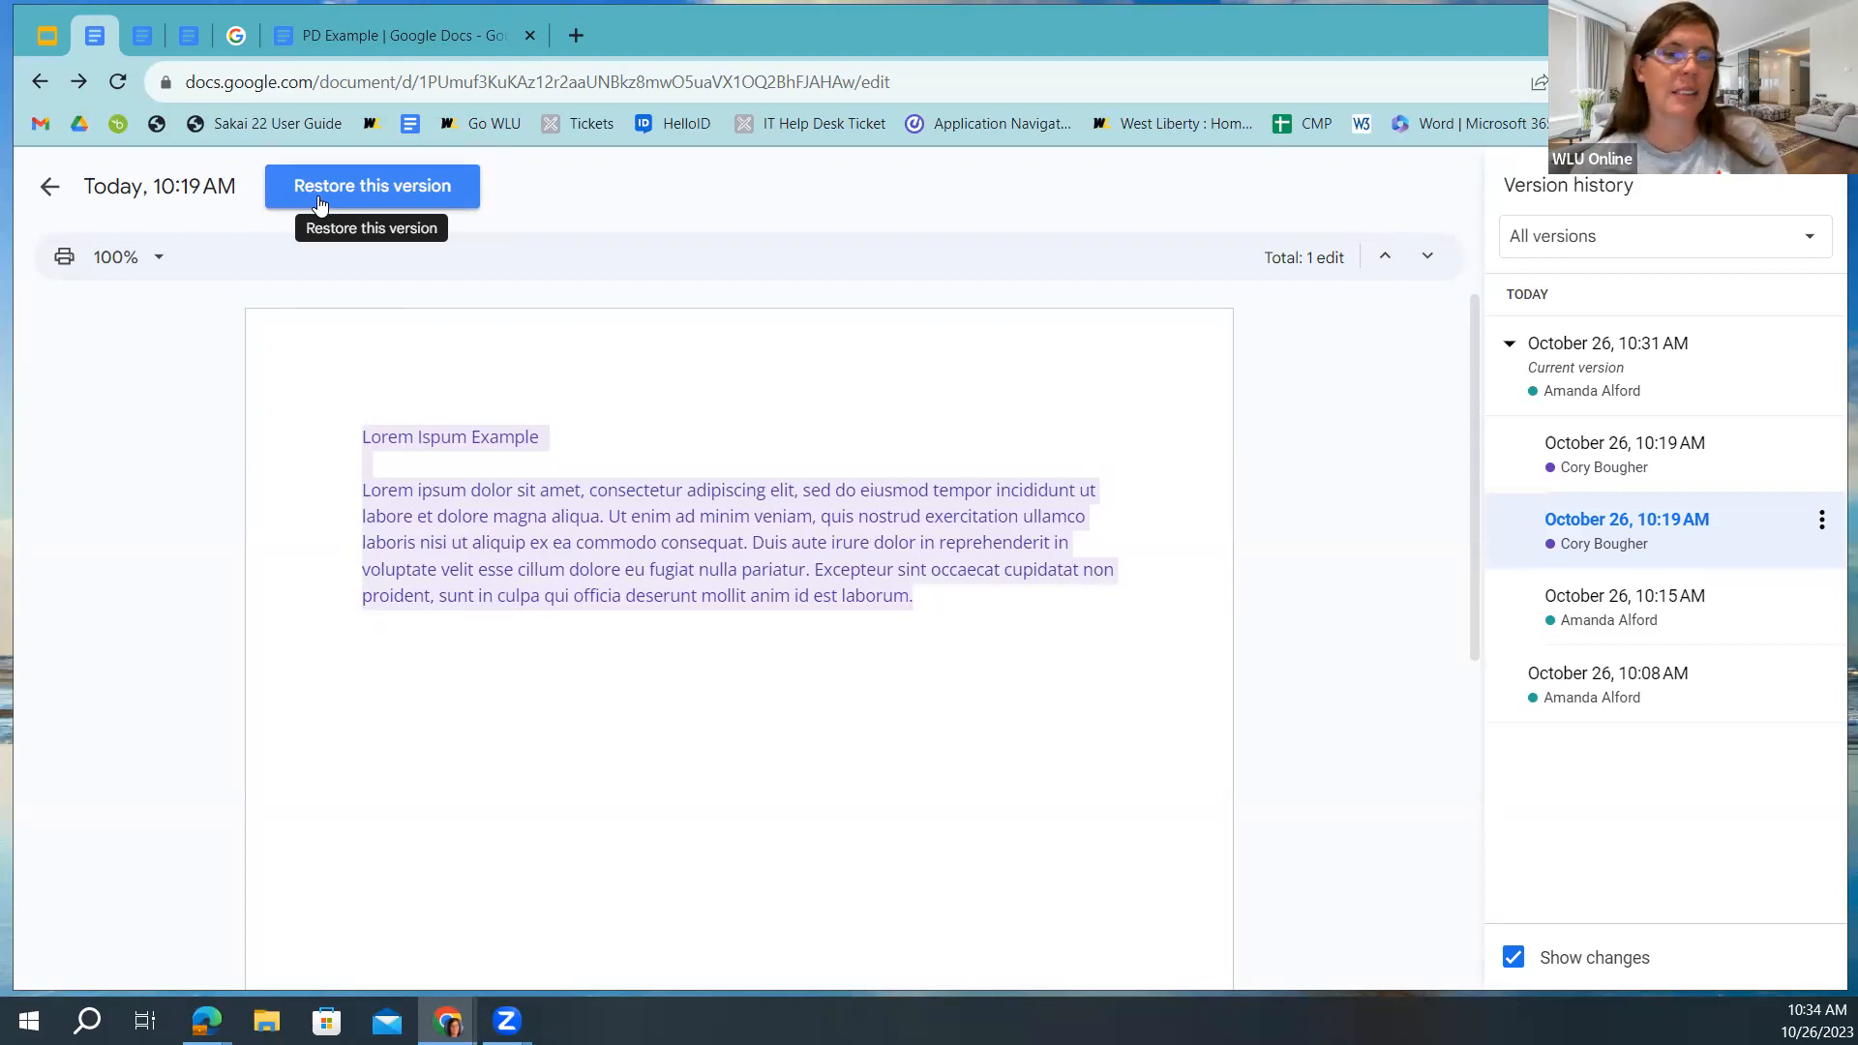
left_click(47, 193)
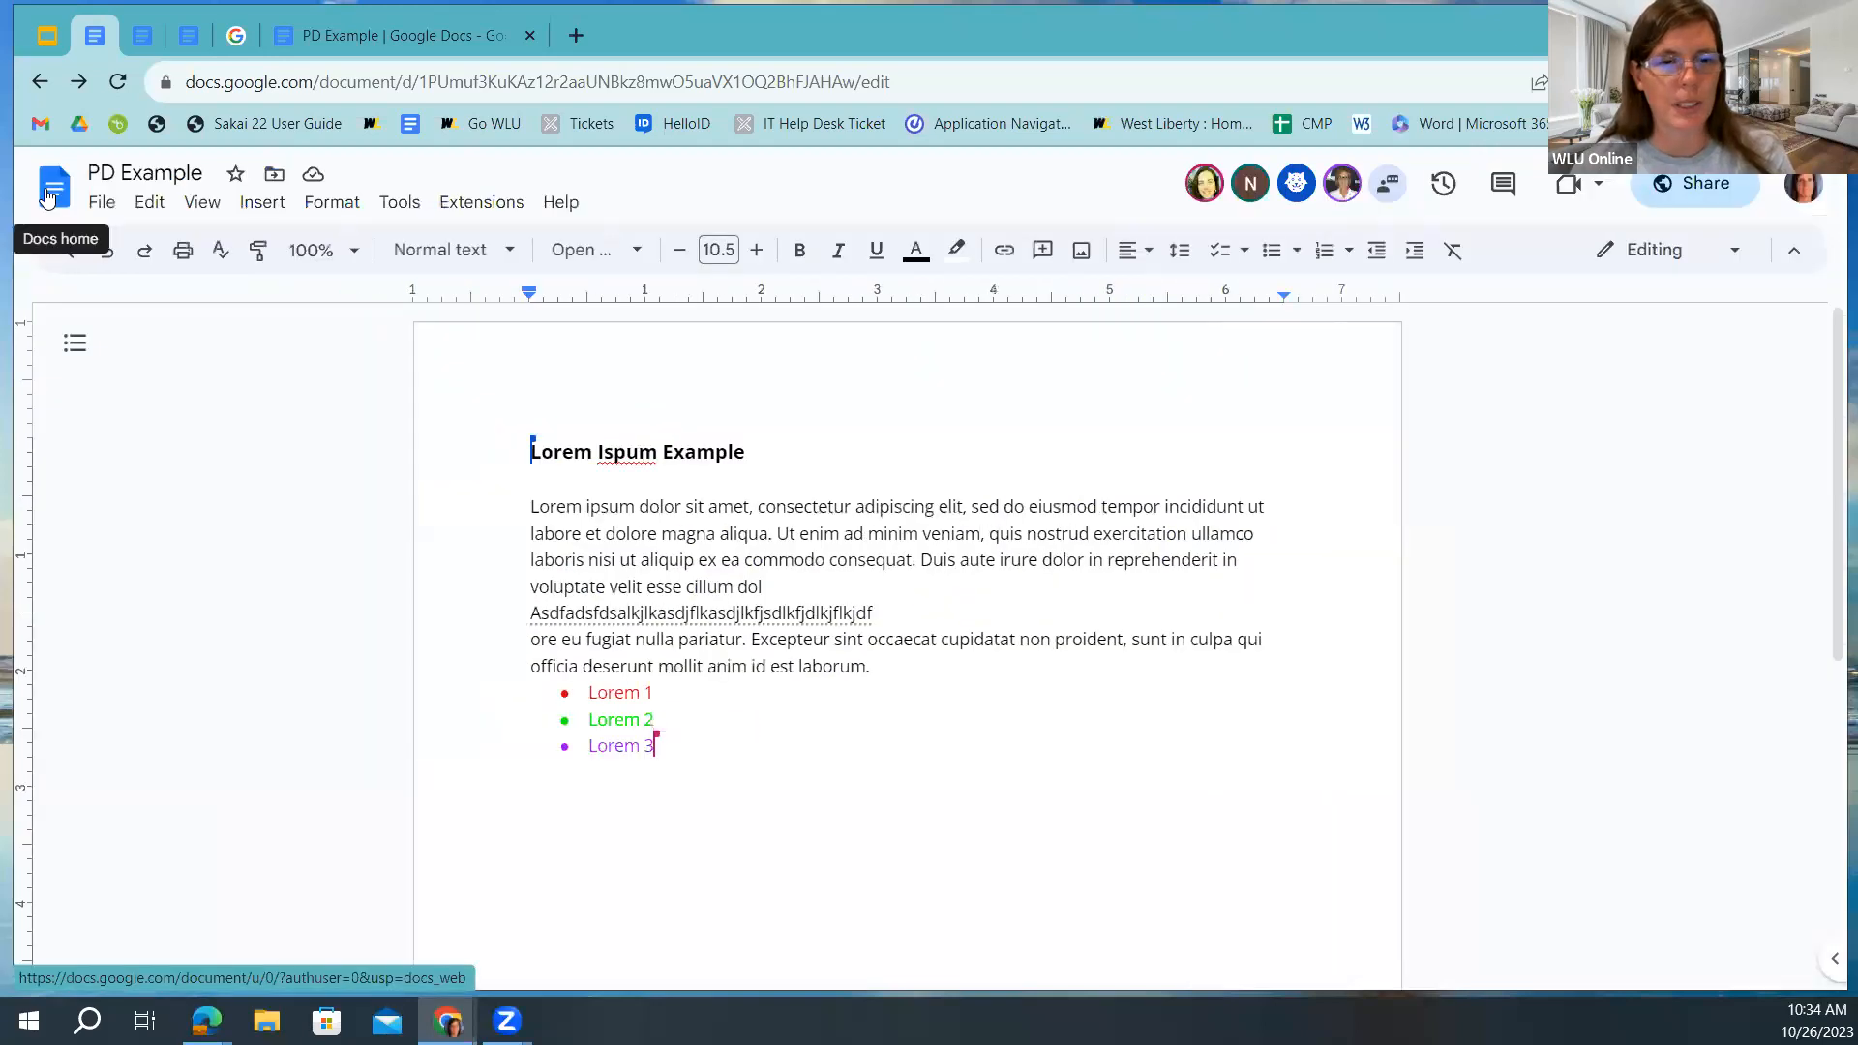
In Verision History Doc.'s version history, preview the July 25 8:46, 8:51 and 8:55 AM versions.
left_click(191, 39)
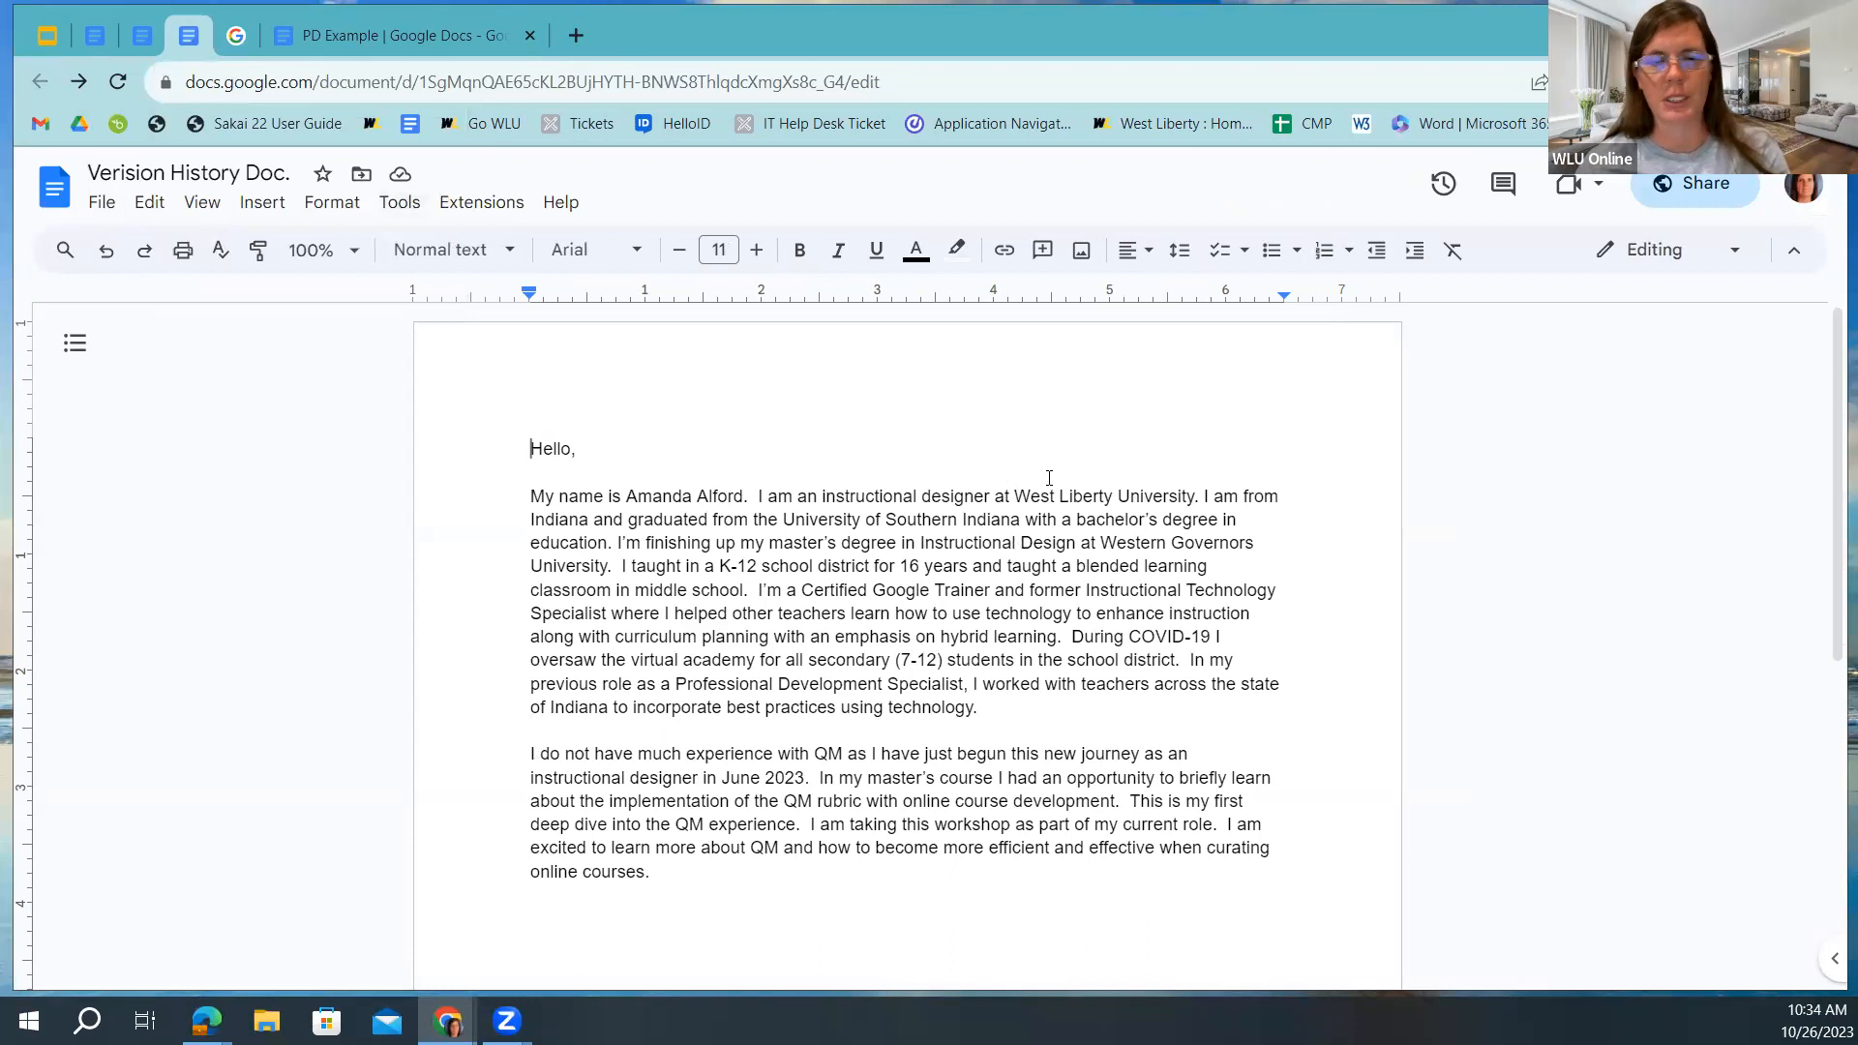
left_click(1440, 189)
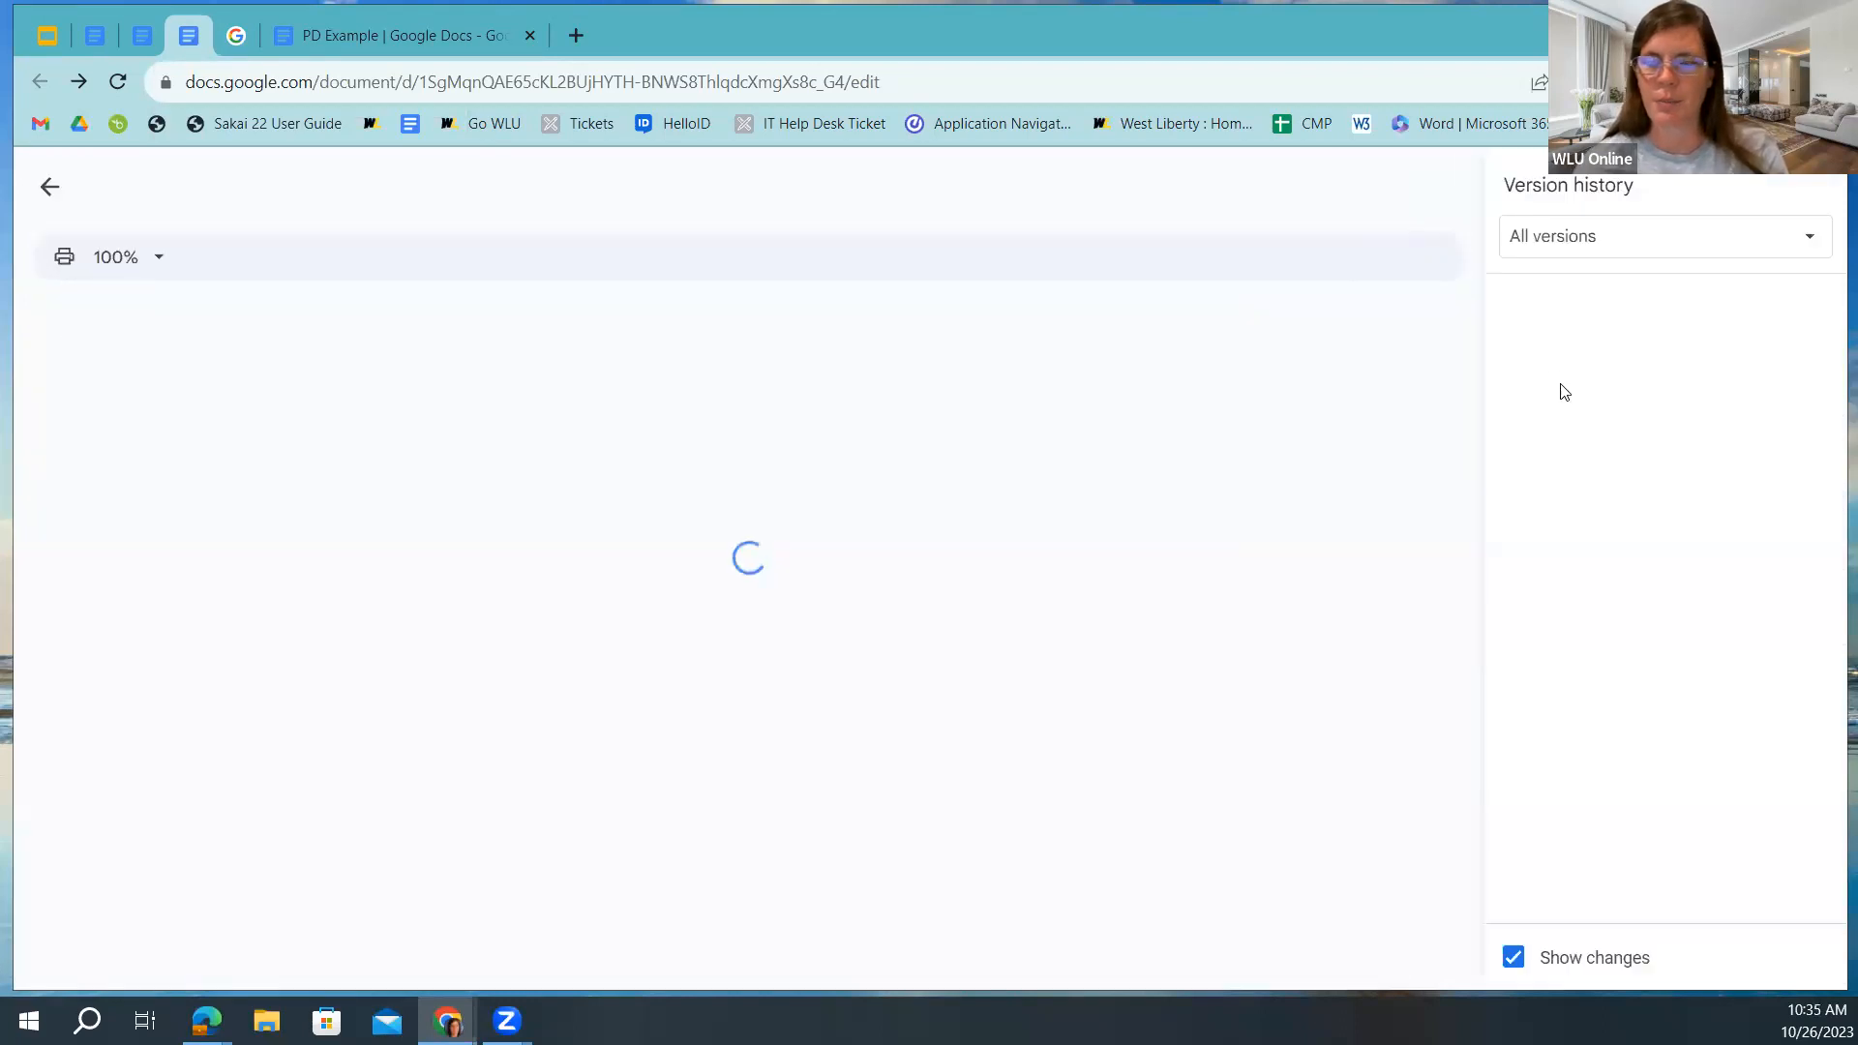
left_click(1510, 486)
scroll(1622, 581, "down", 5)
scroll(1621, 611, "up", 2)
left_click(1637, 683)
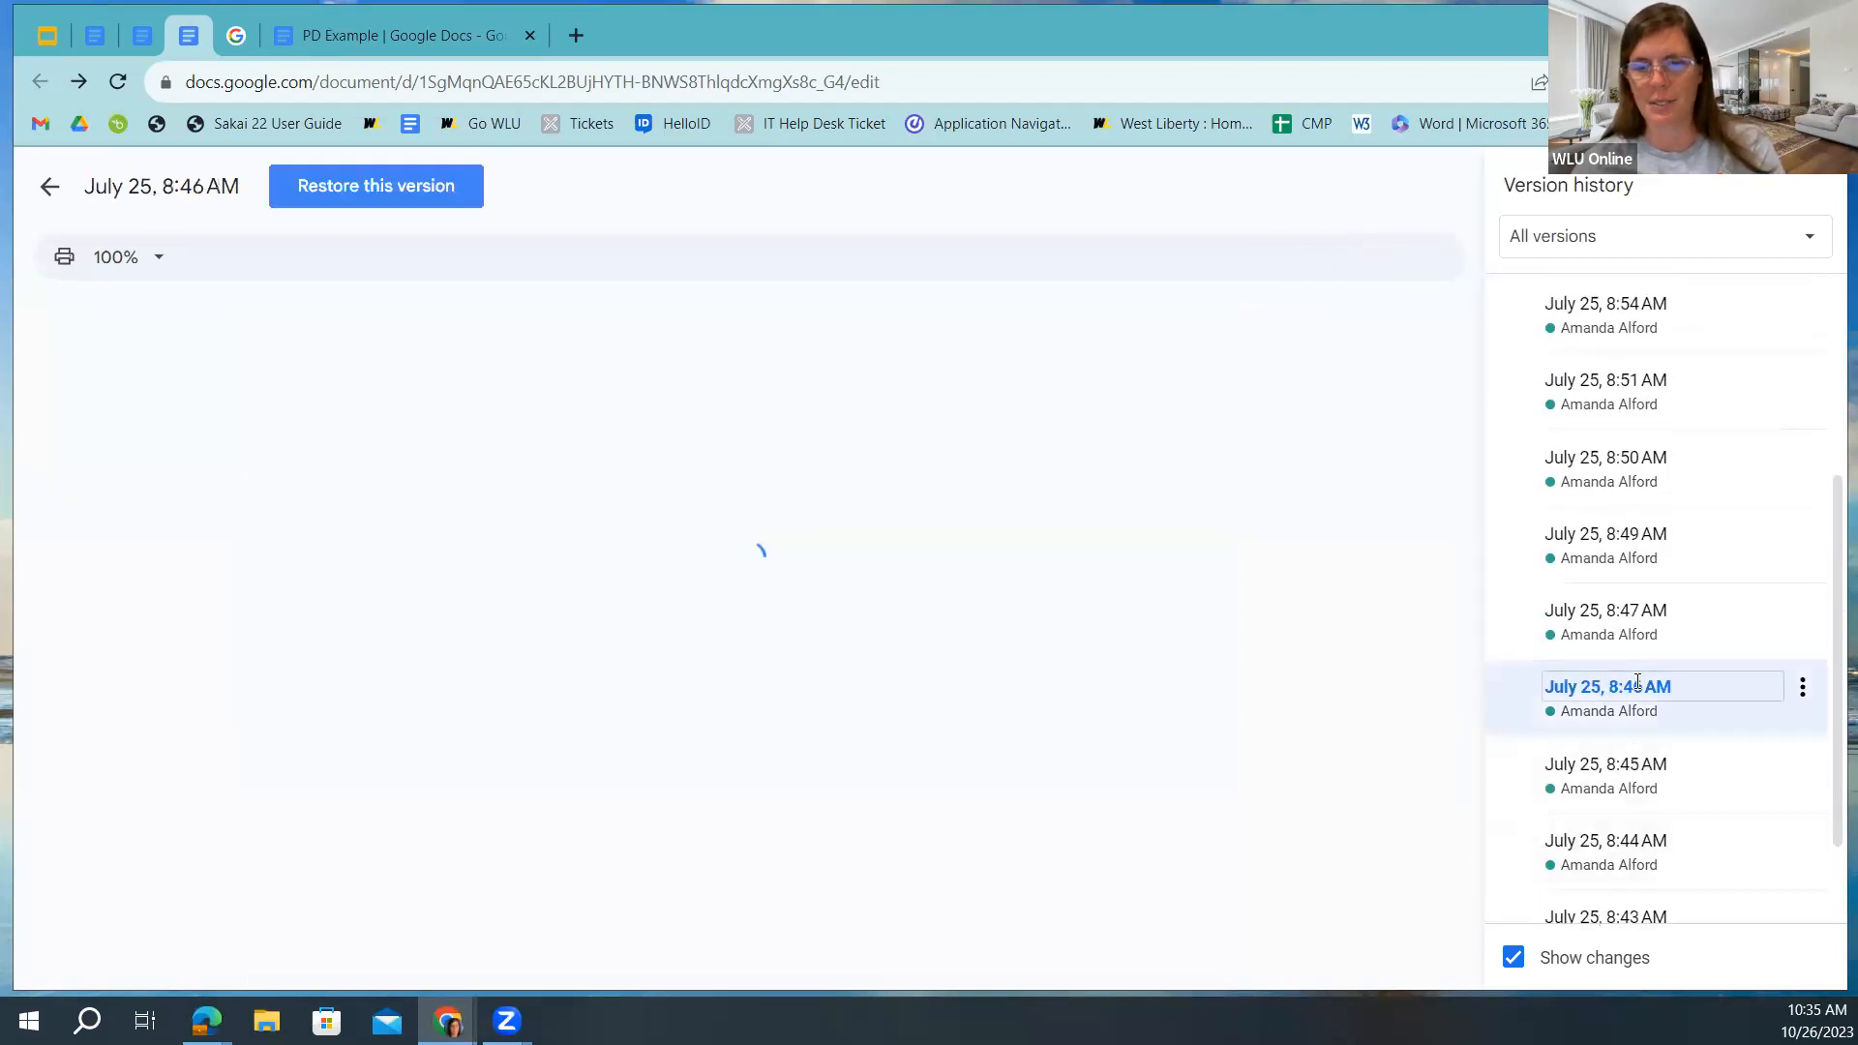
left_click(1681, 384)
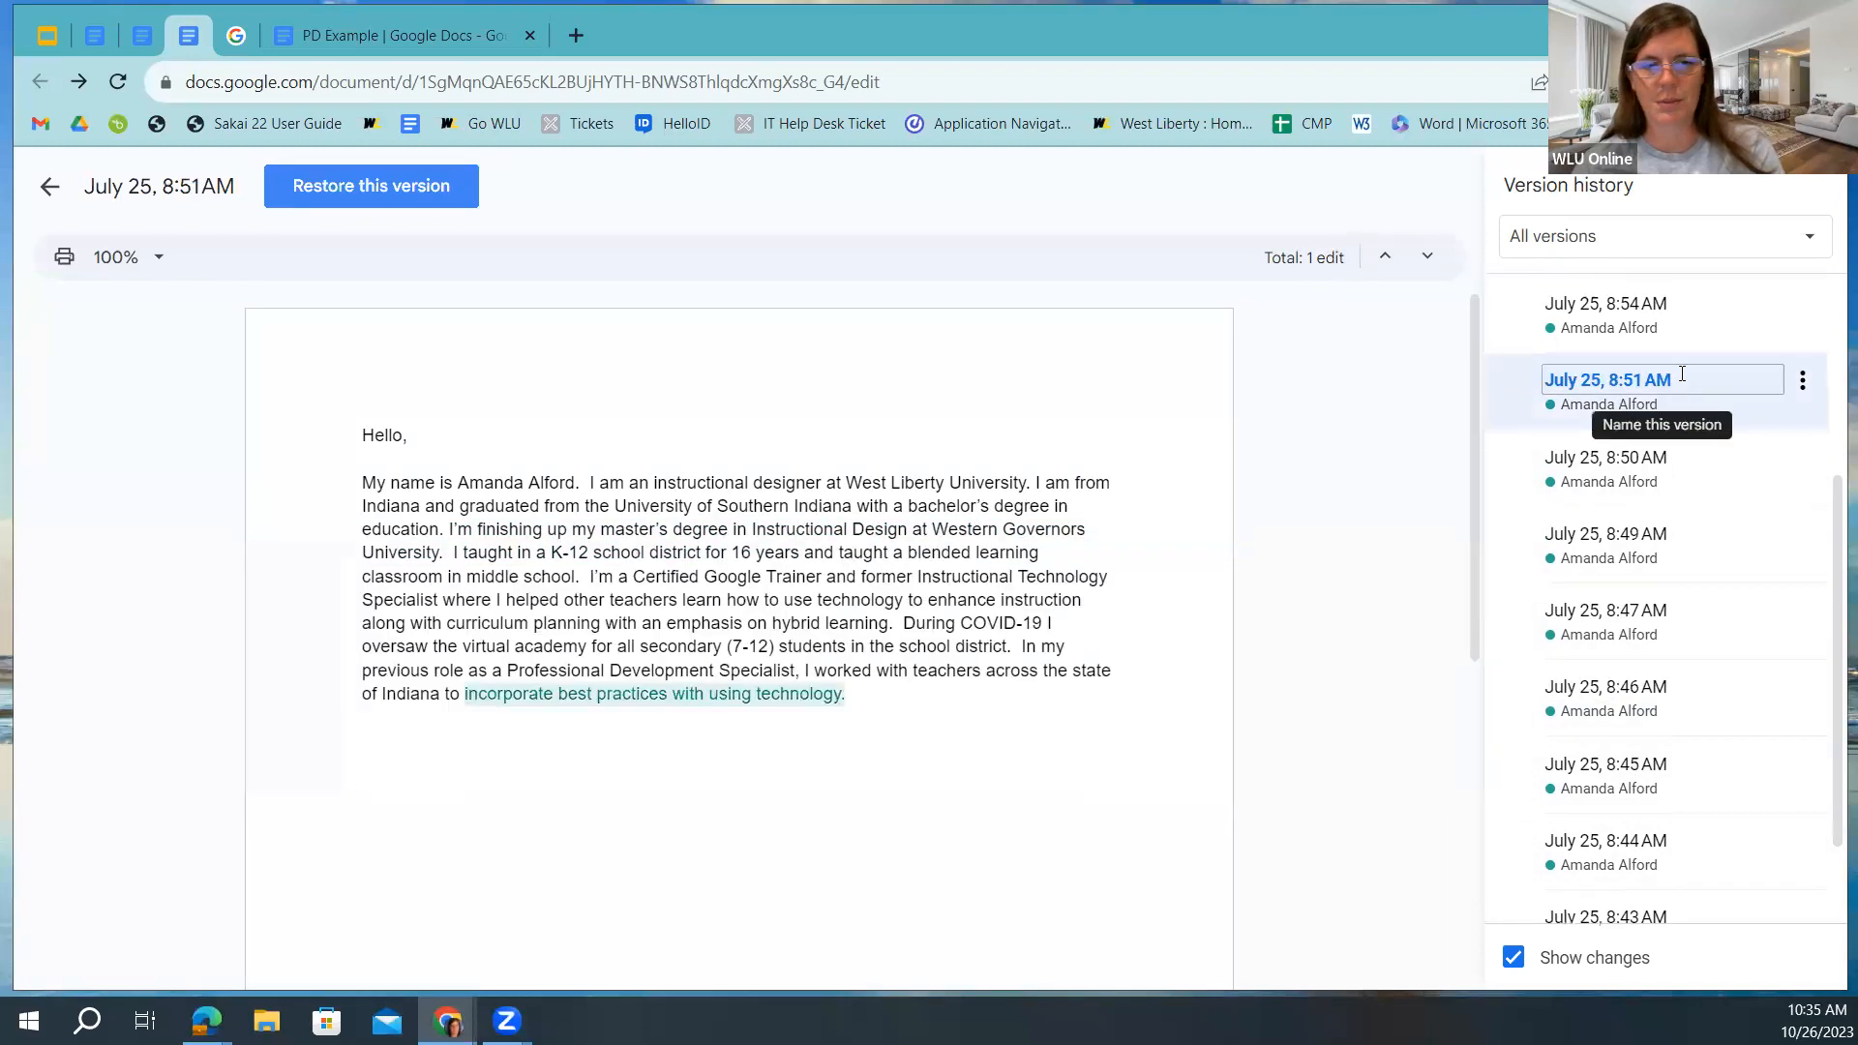
scroll(1677, 367, "up", 3)
left_click(1692, 589)
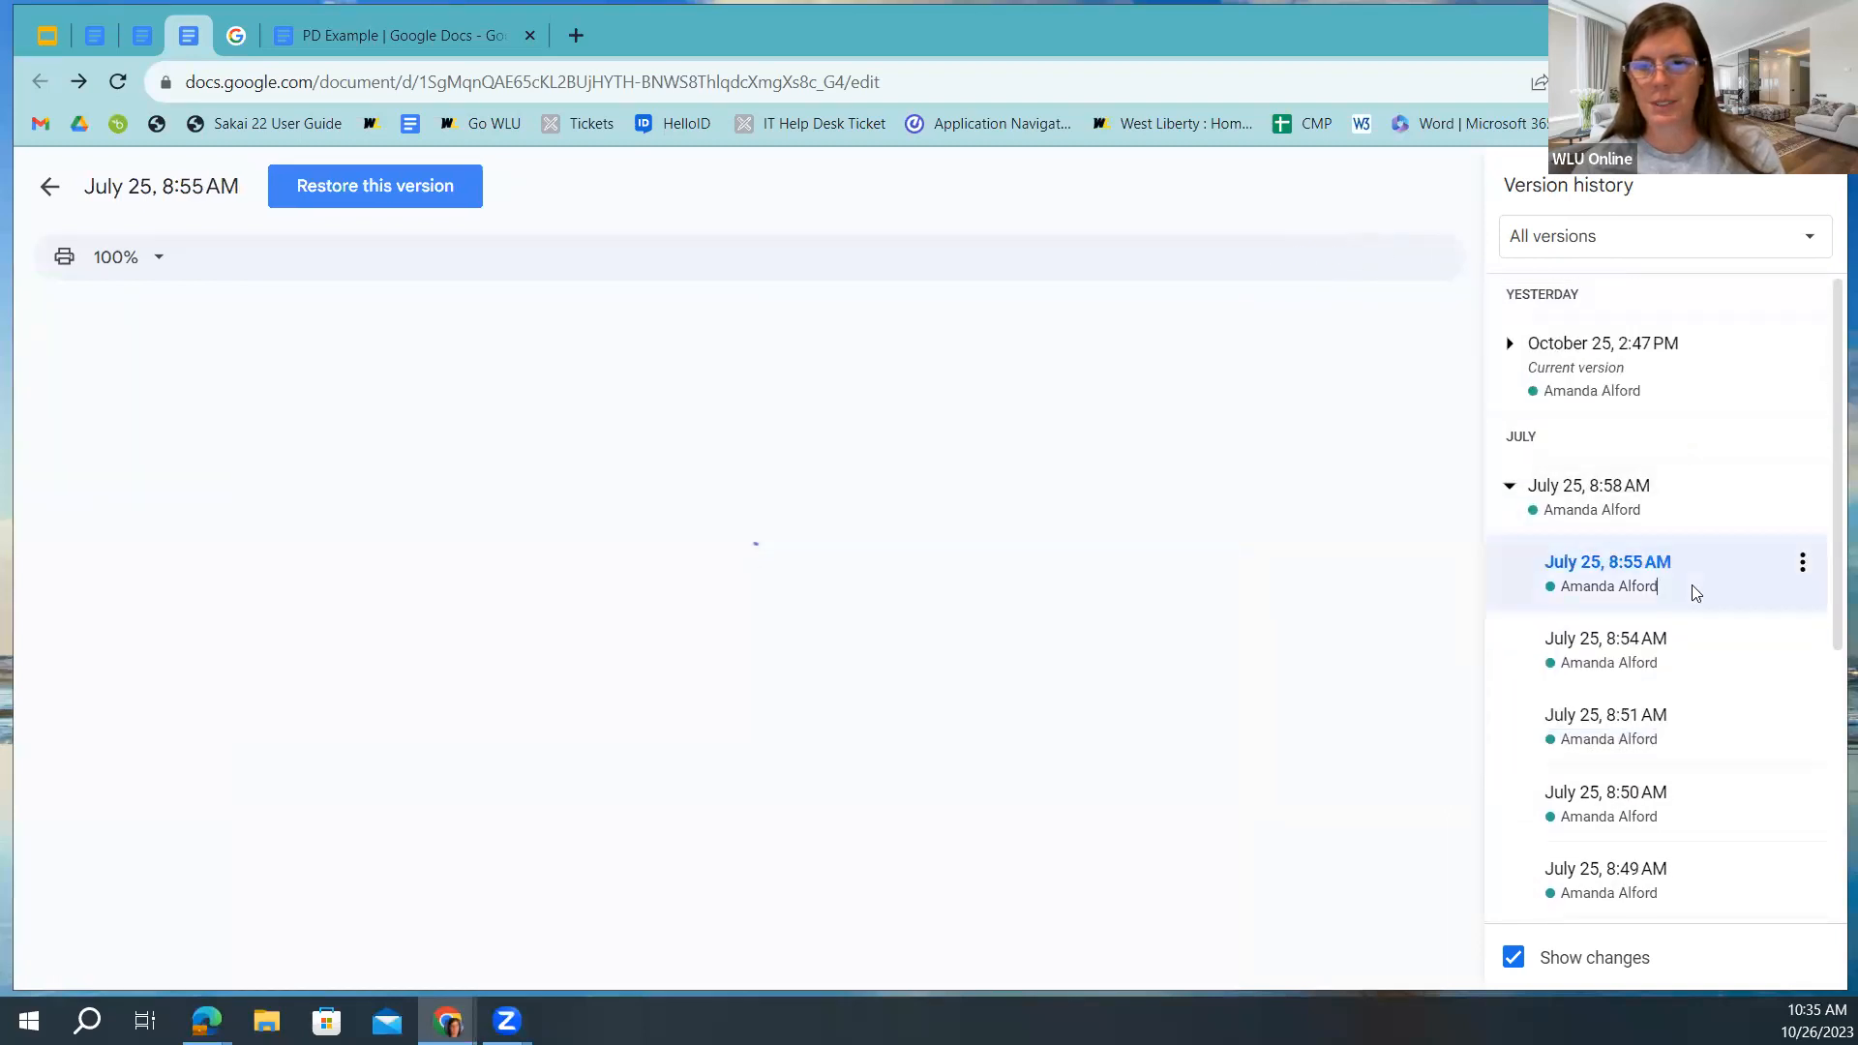
scroll(1693, 591, "down", 5)
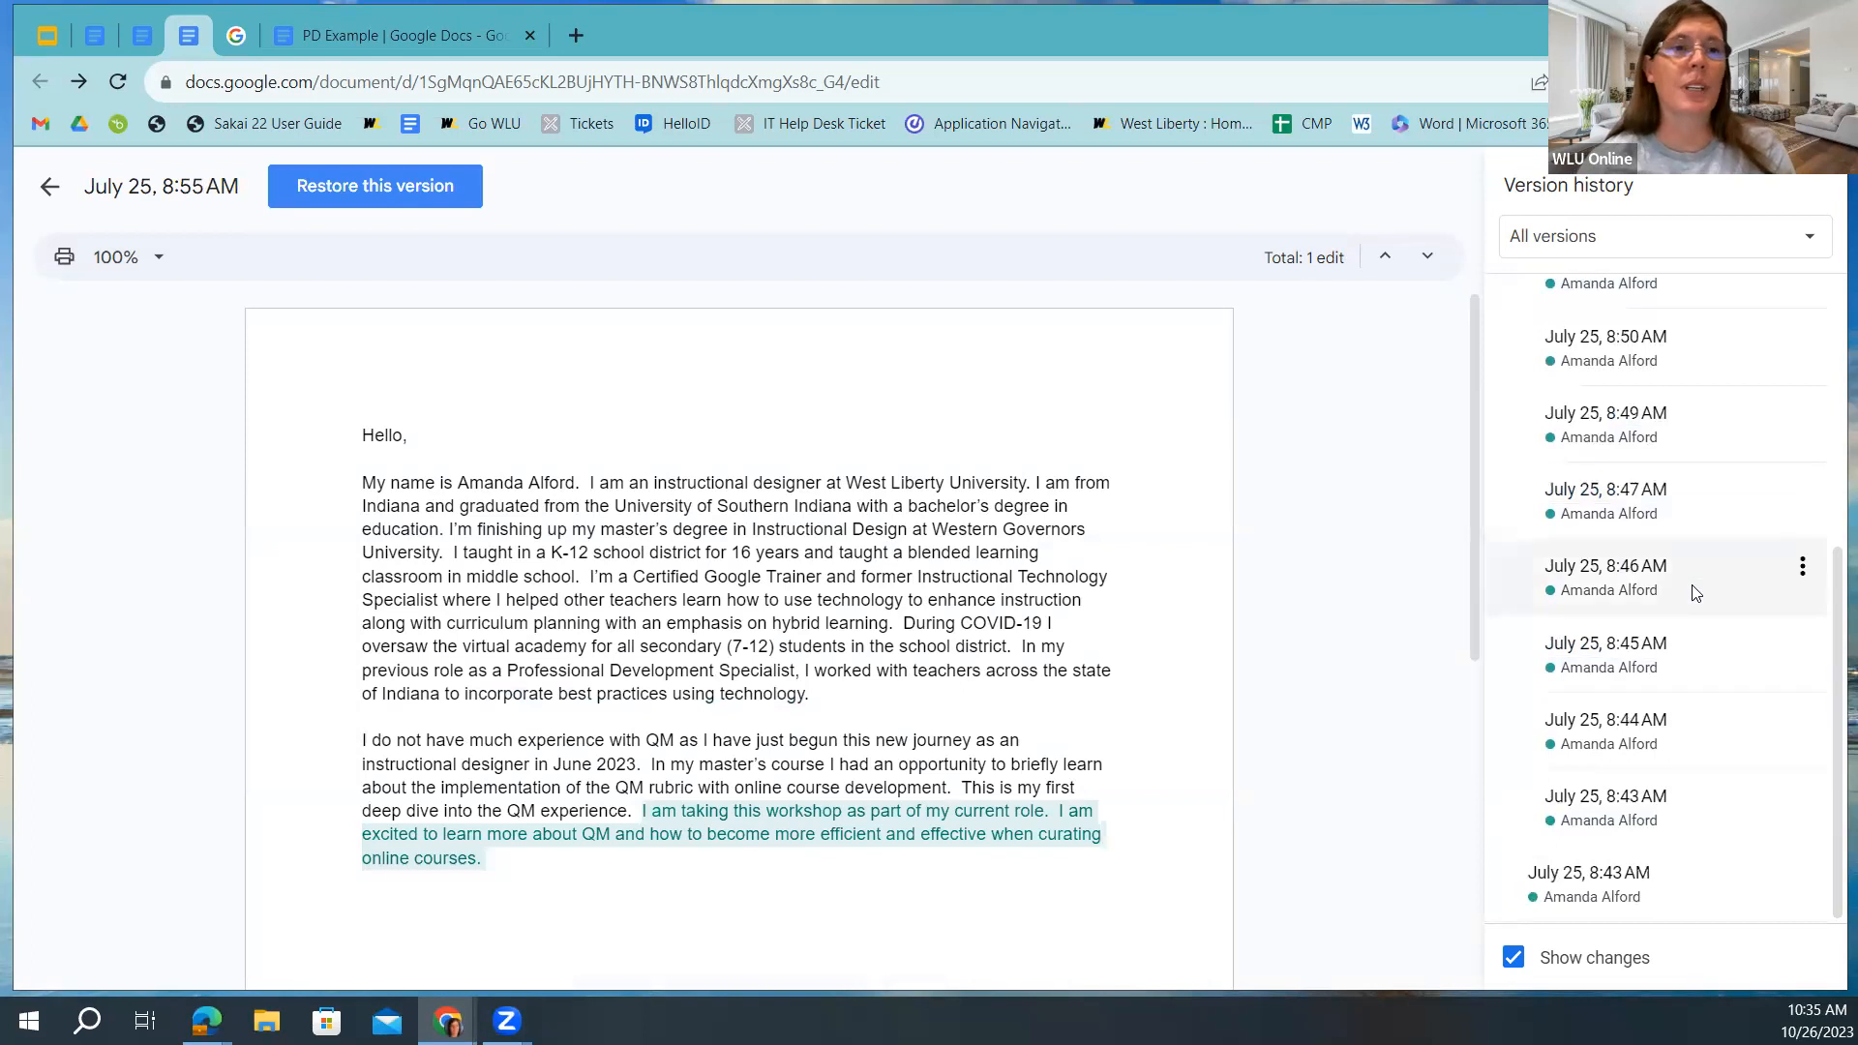
scroll(1694, 592, "up", 5)
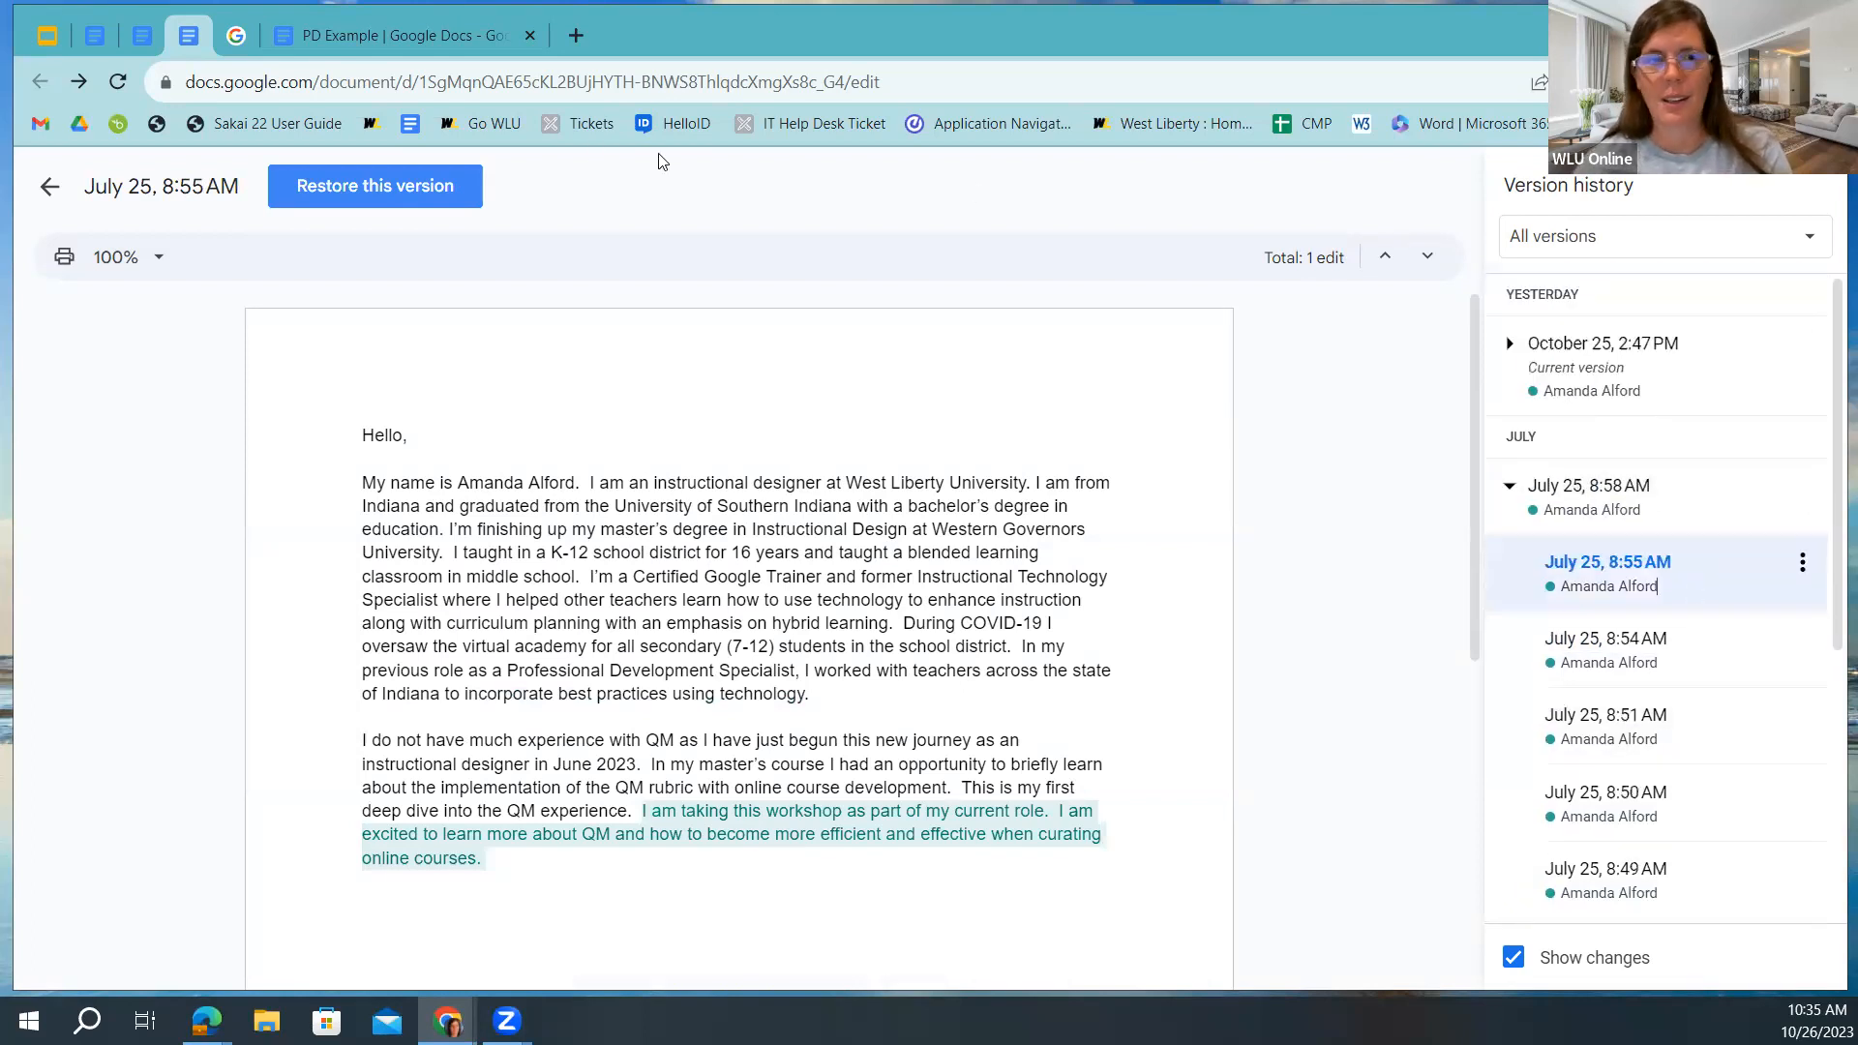
Browse PD Example's version history, previewing the October 26 10:15 and 10:19 AM versions.
left_click(94, 35)
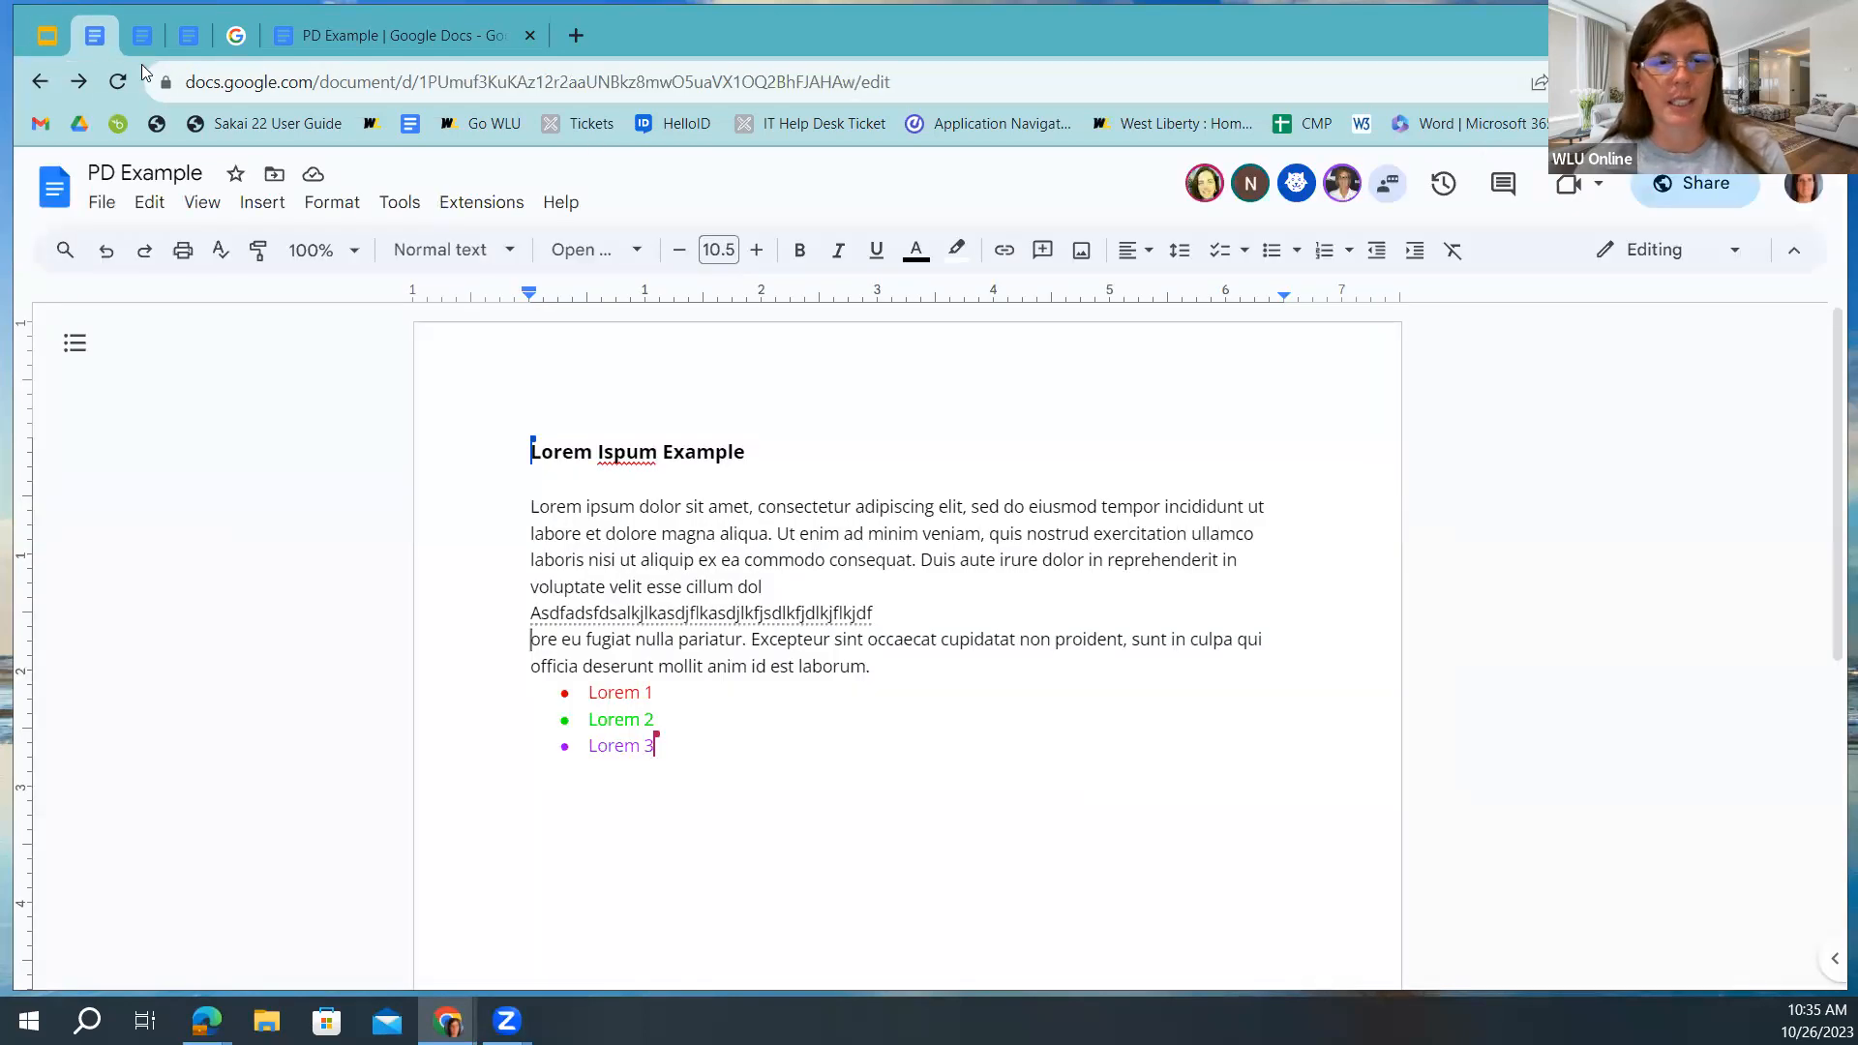
left_click(1442, 184)
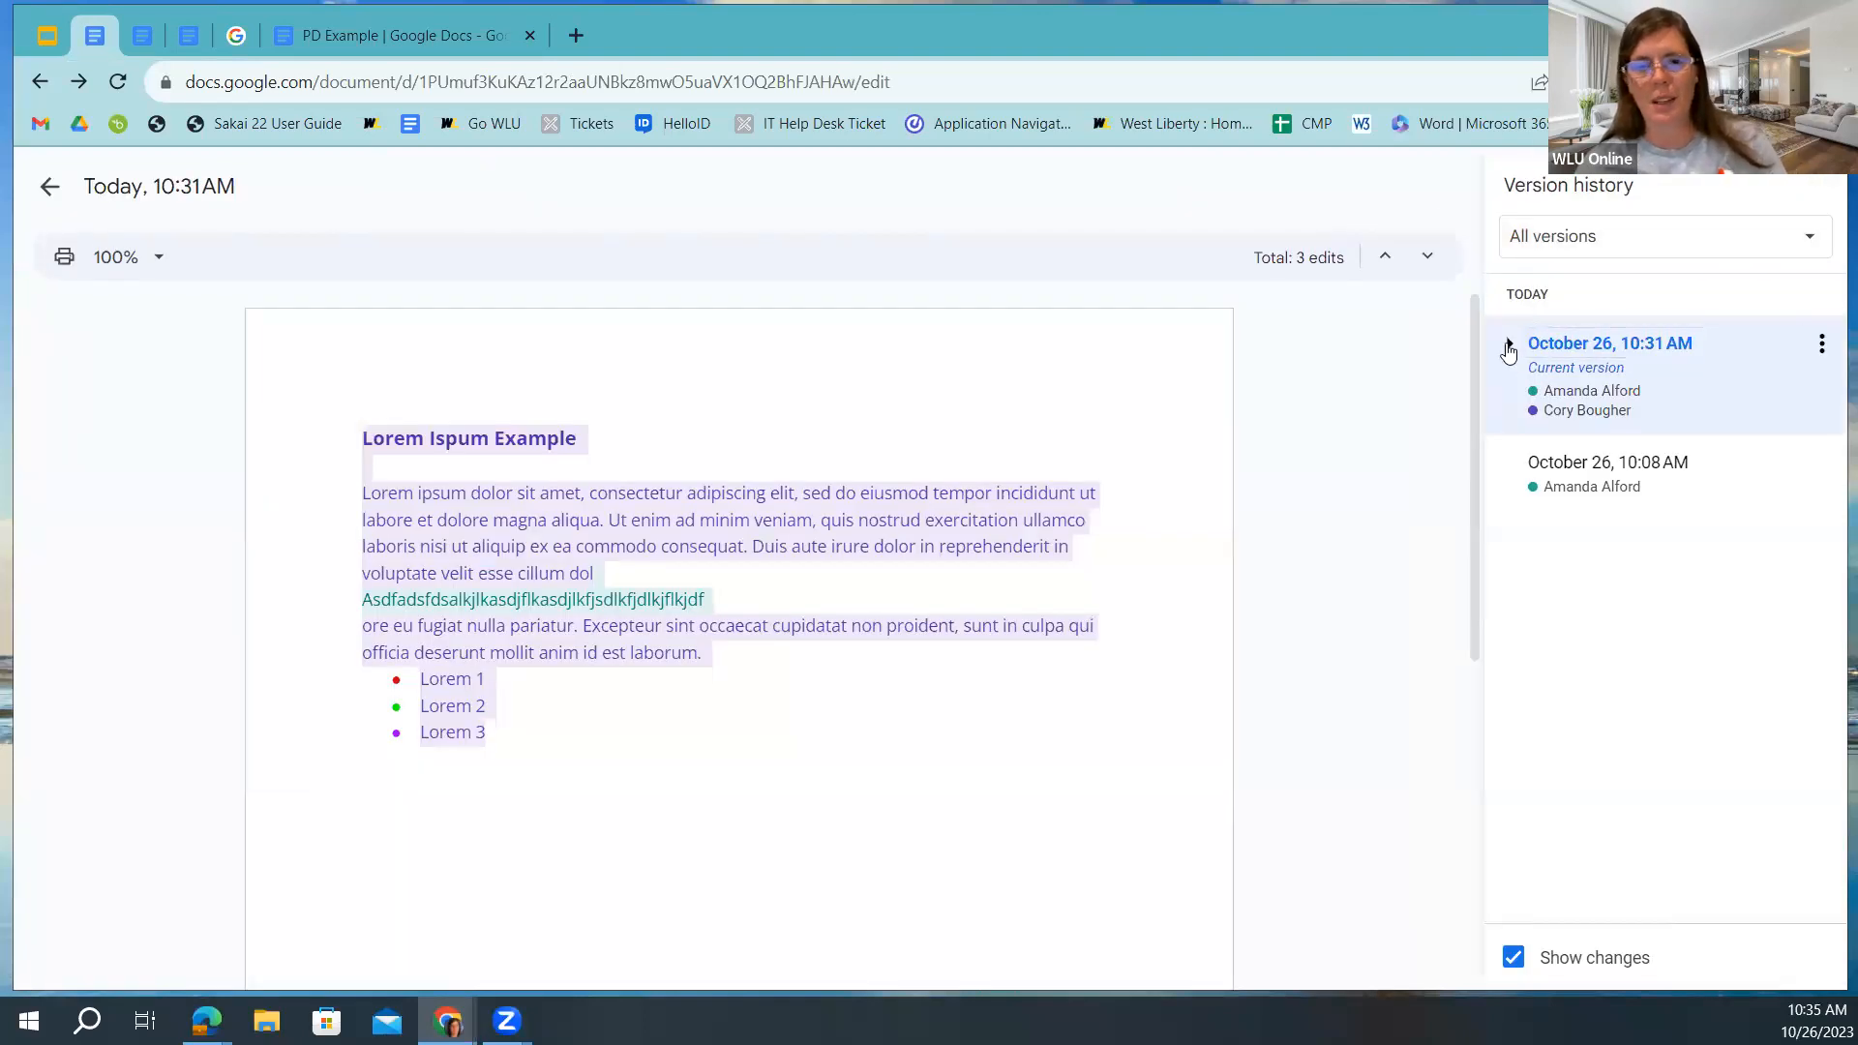
left_click(1509, 346)
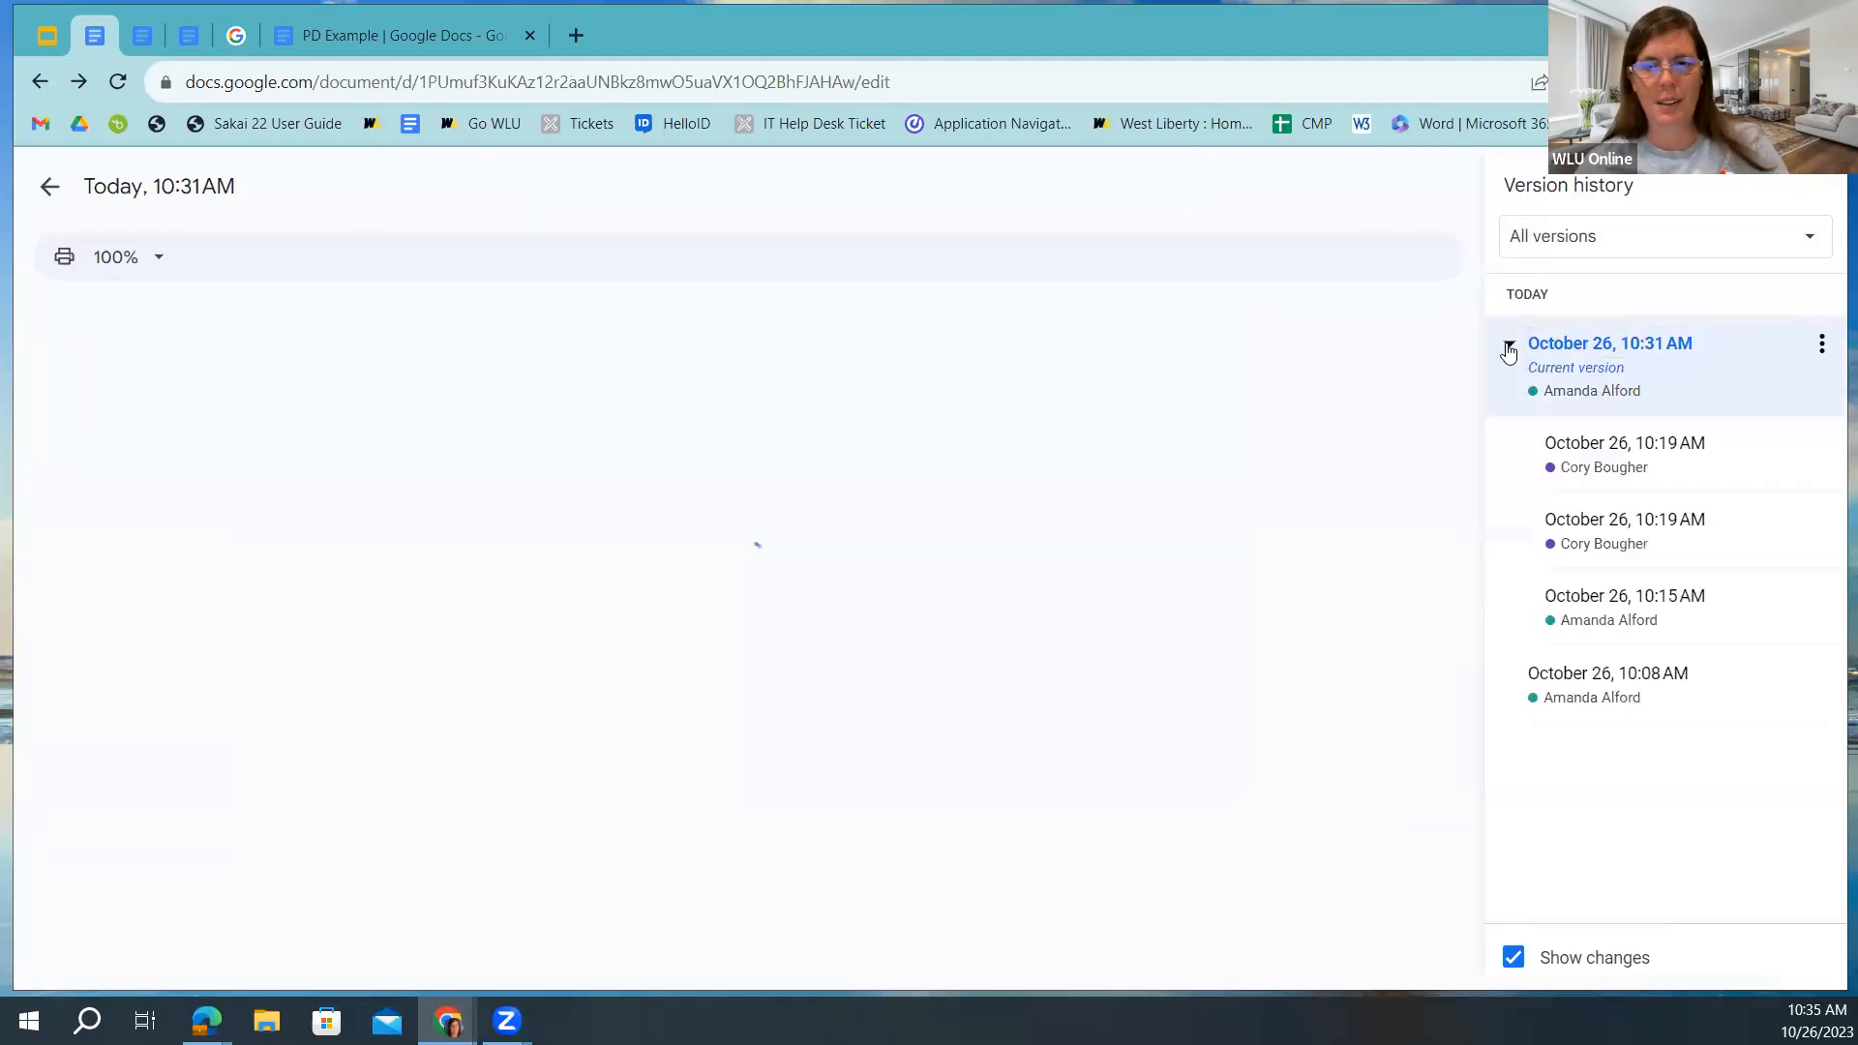
left_click(1522, 609)
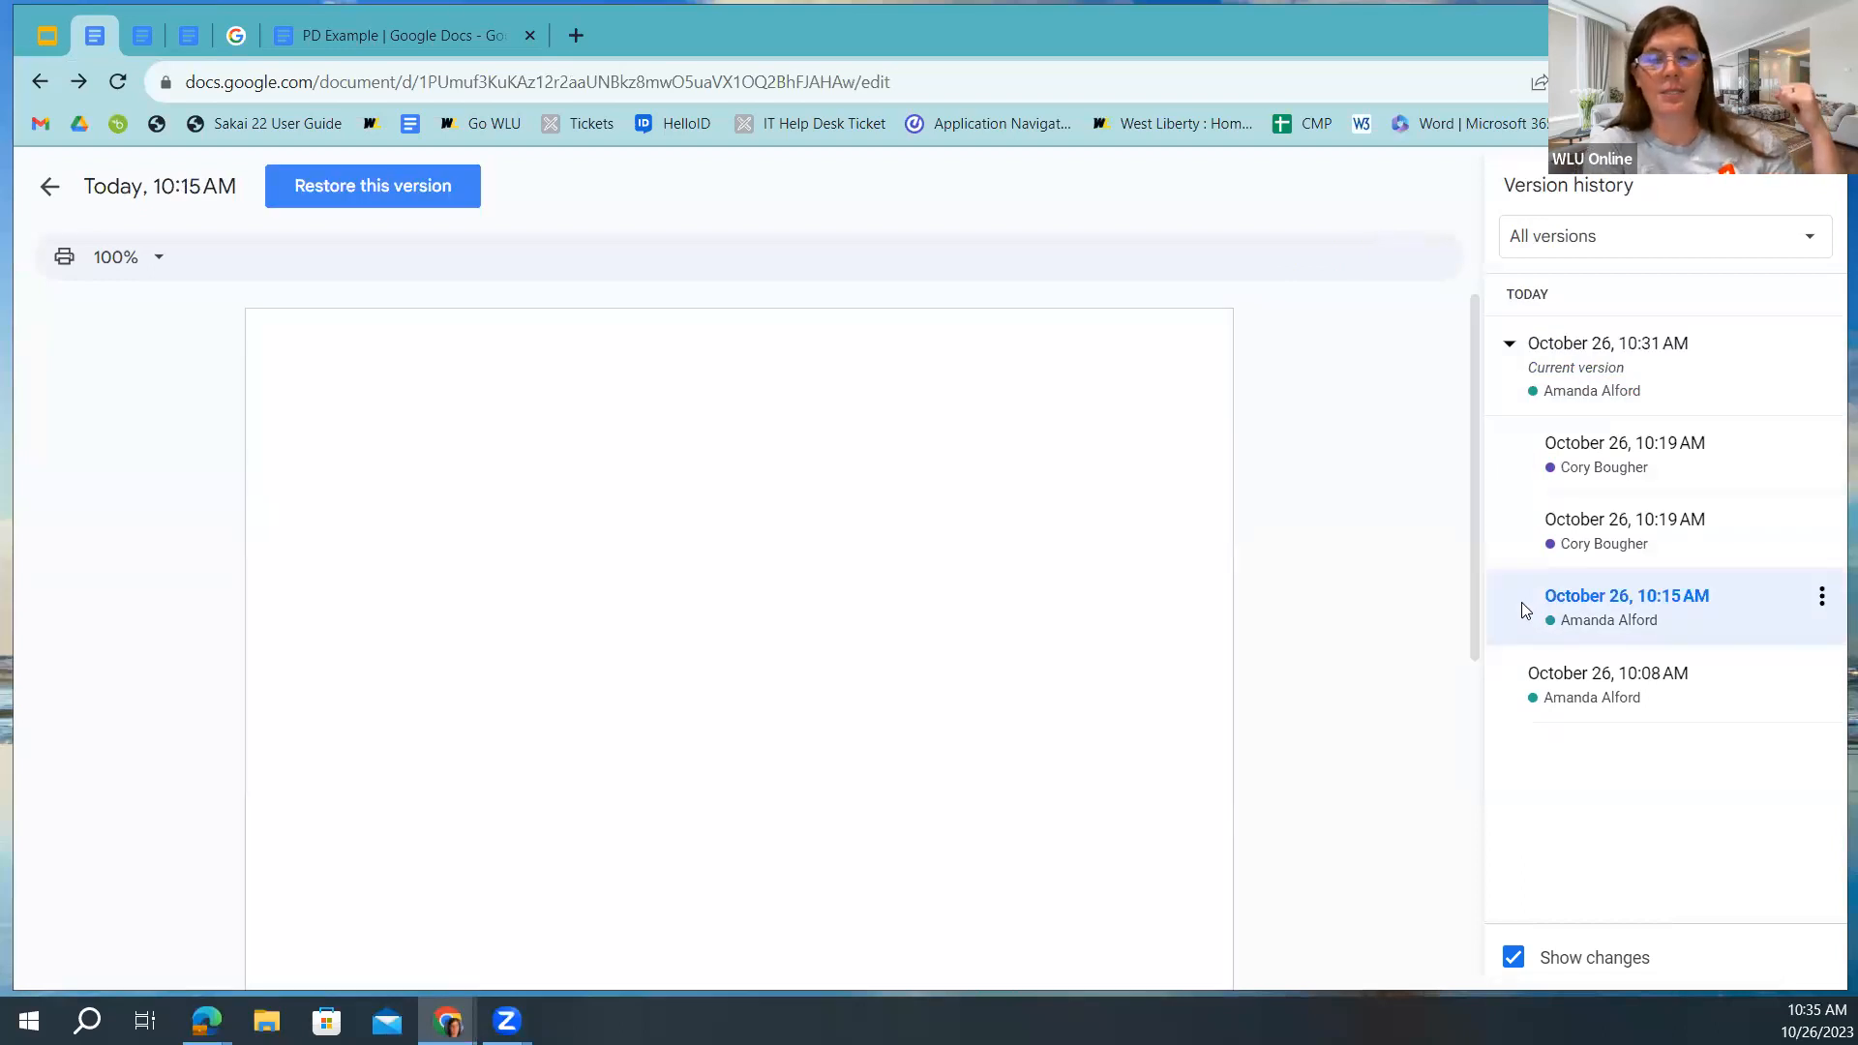
left_click(1507, 535)
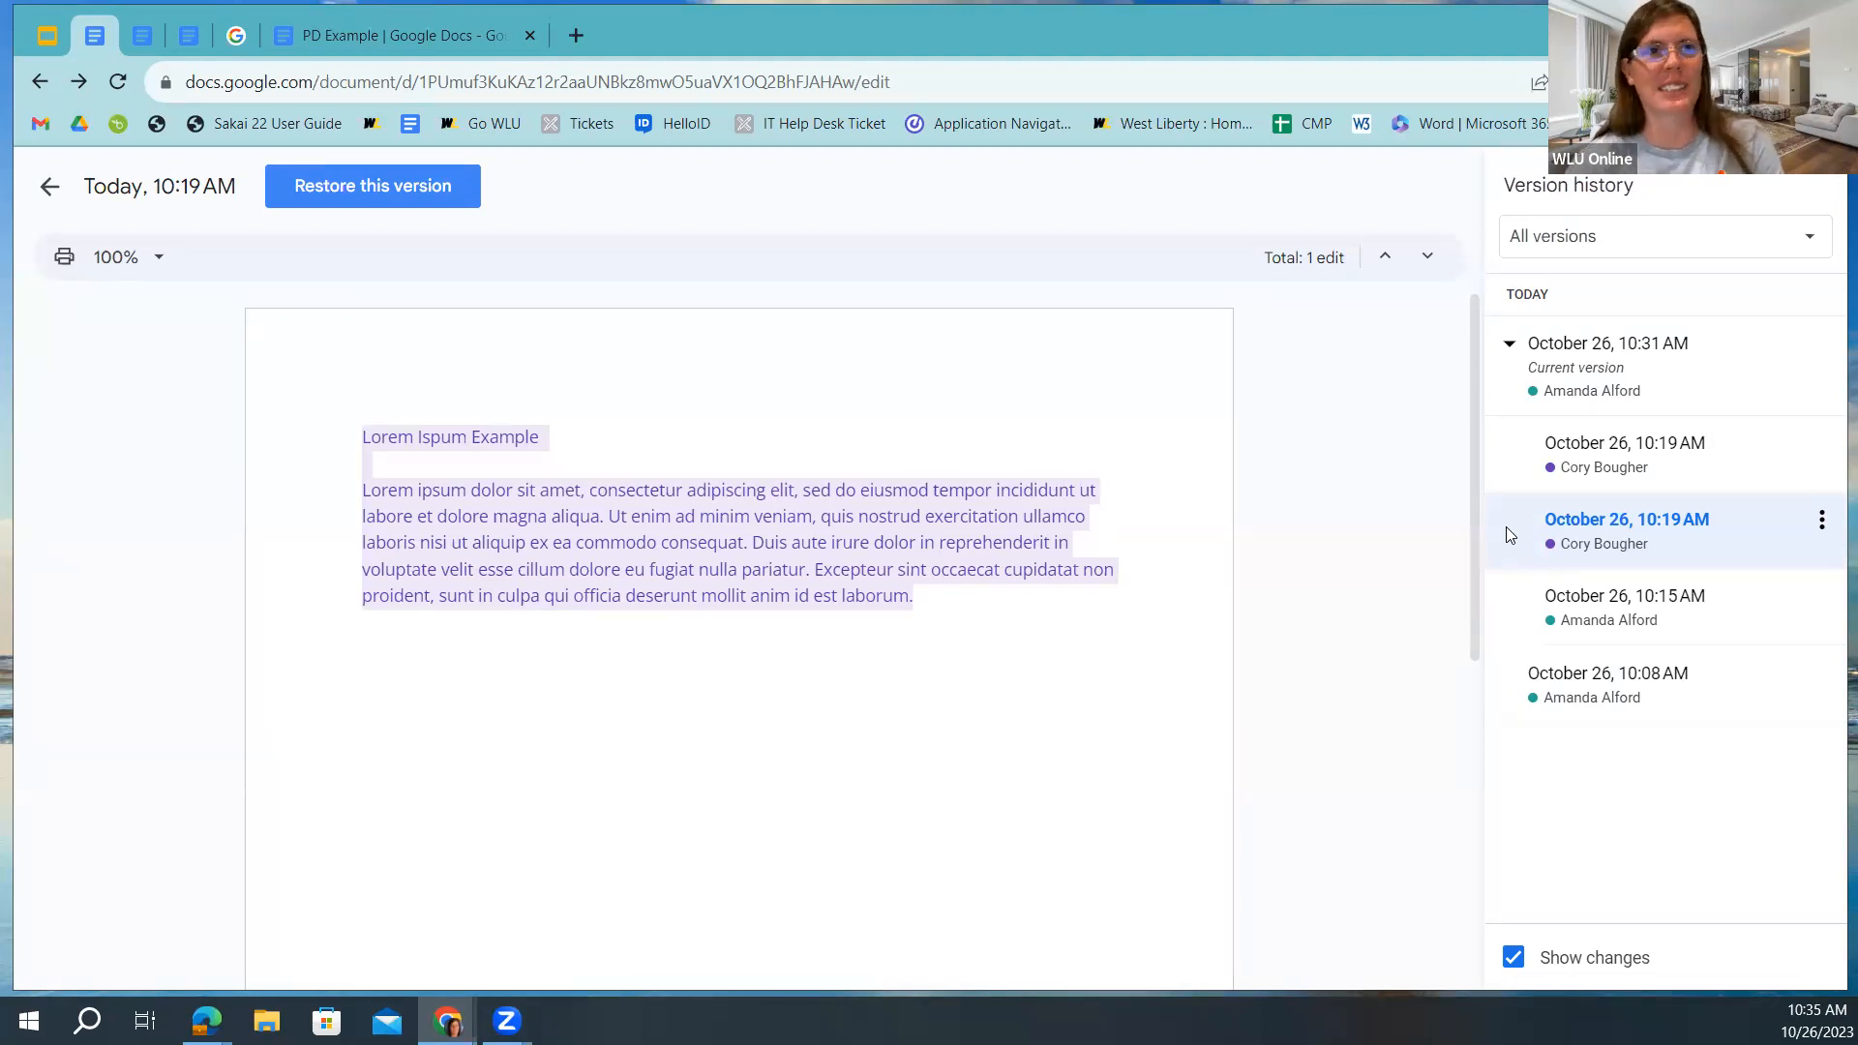
Step through Verision History Doc.'s July 25 versions from 8:43 to 8:47 AM.
left_click(190, 36)
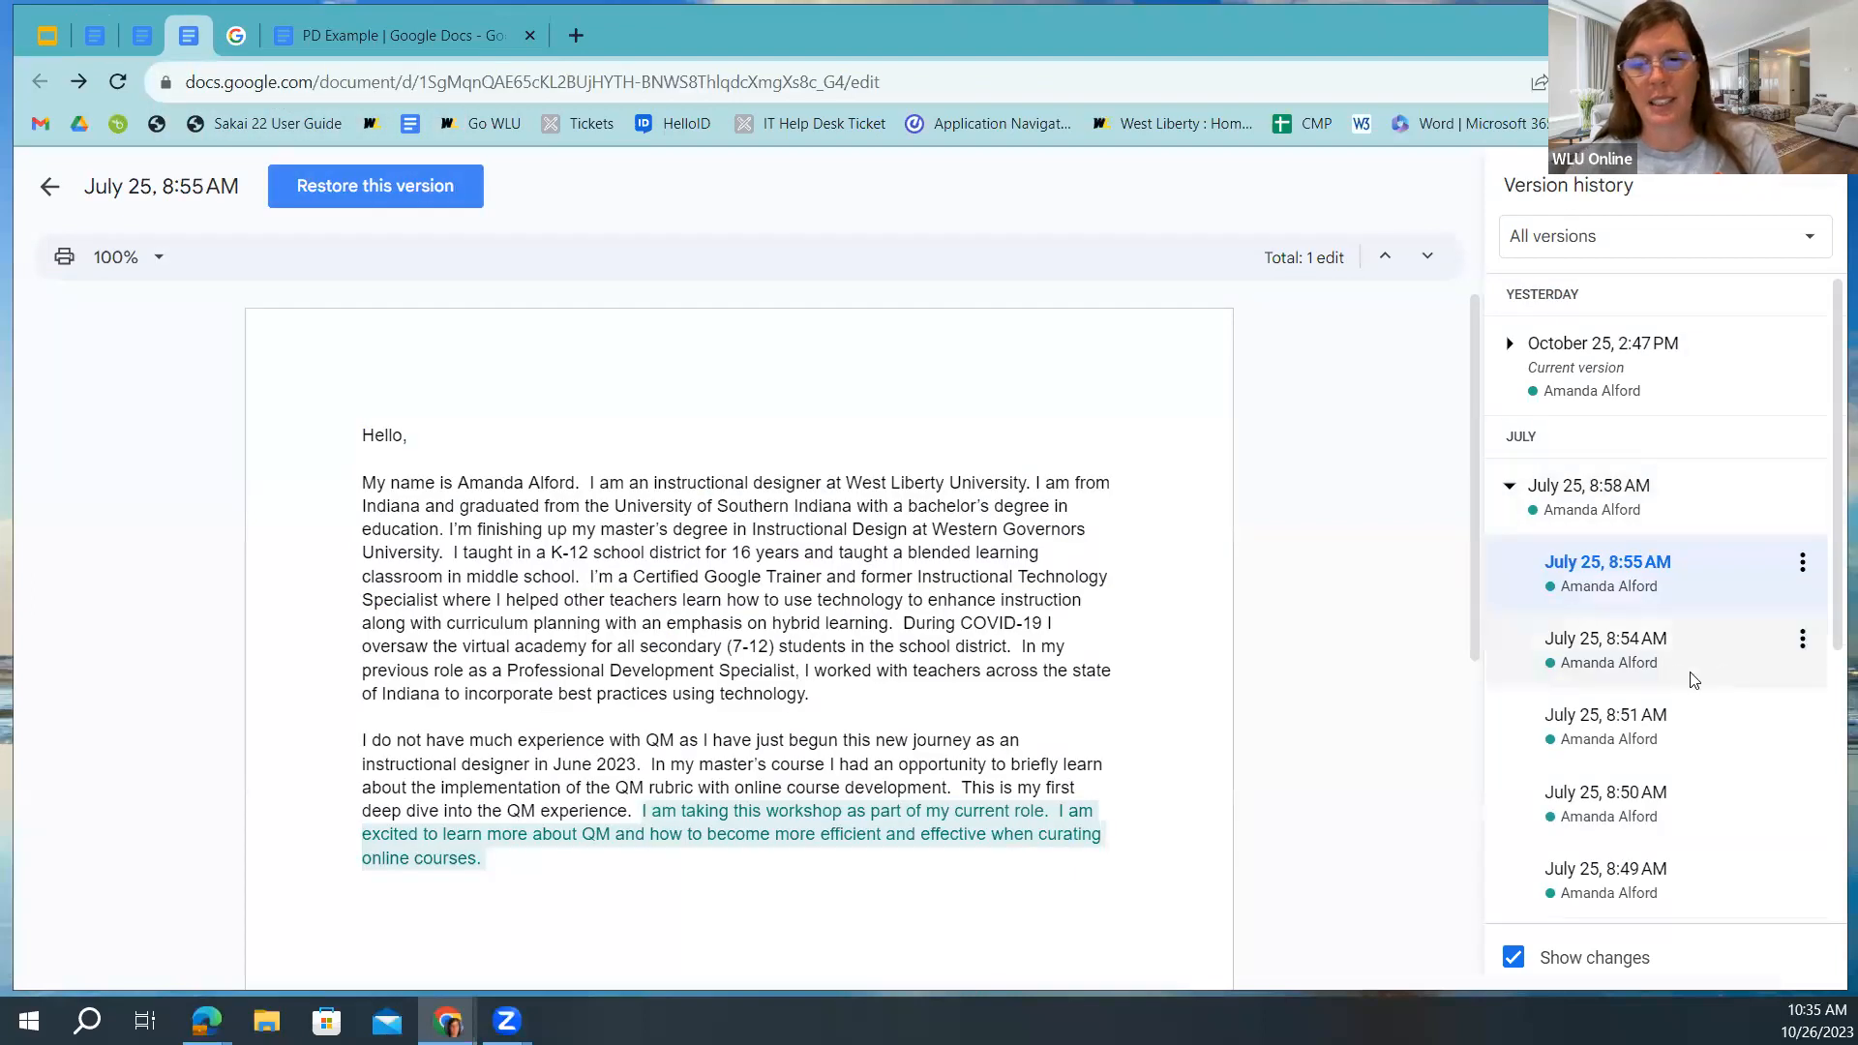
scroll(1698, 697, "down", 5)
left_click(1705, 819)
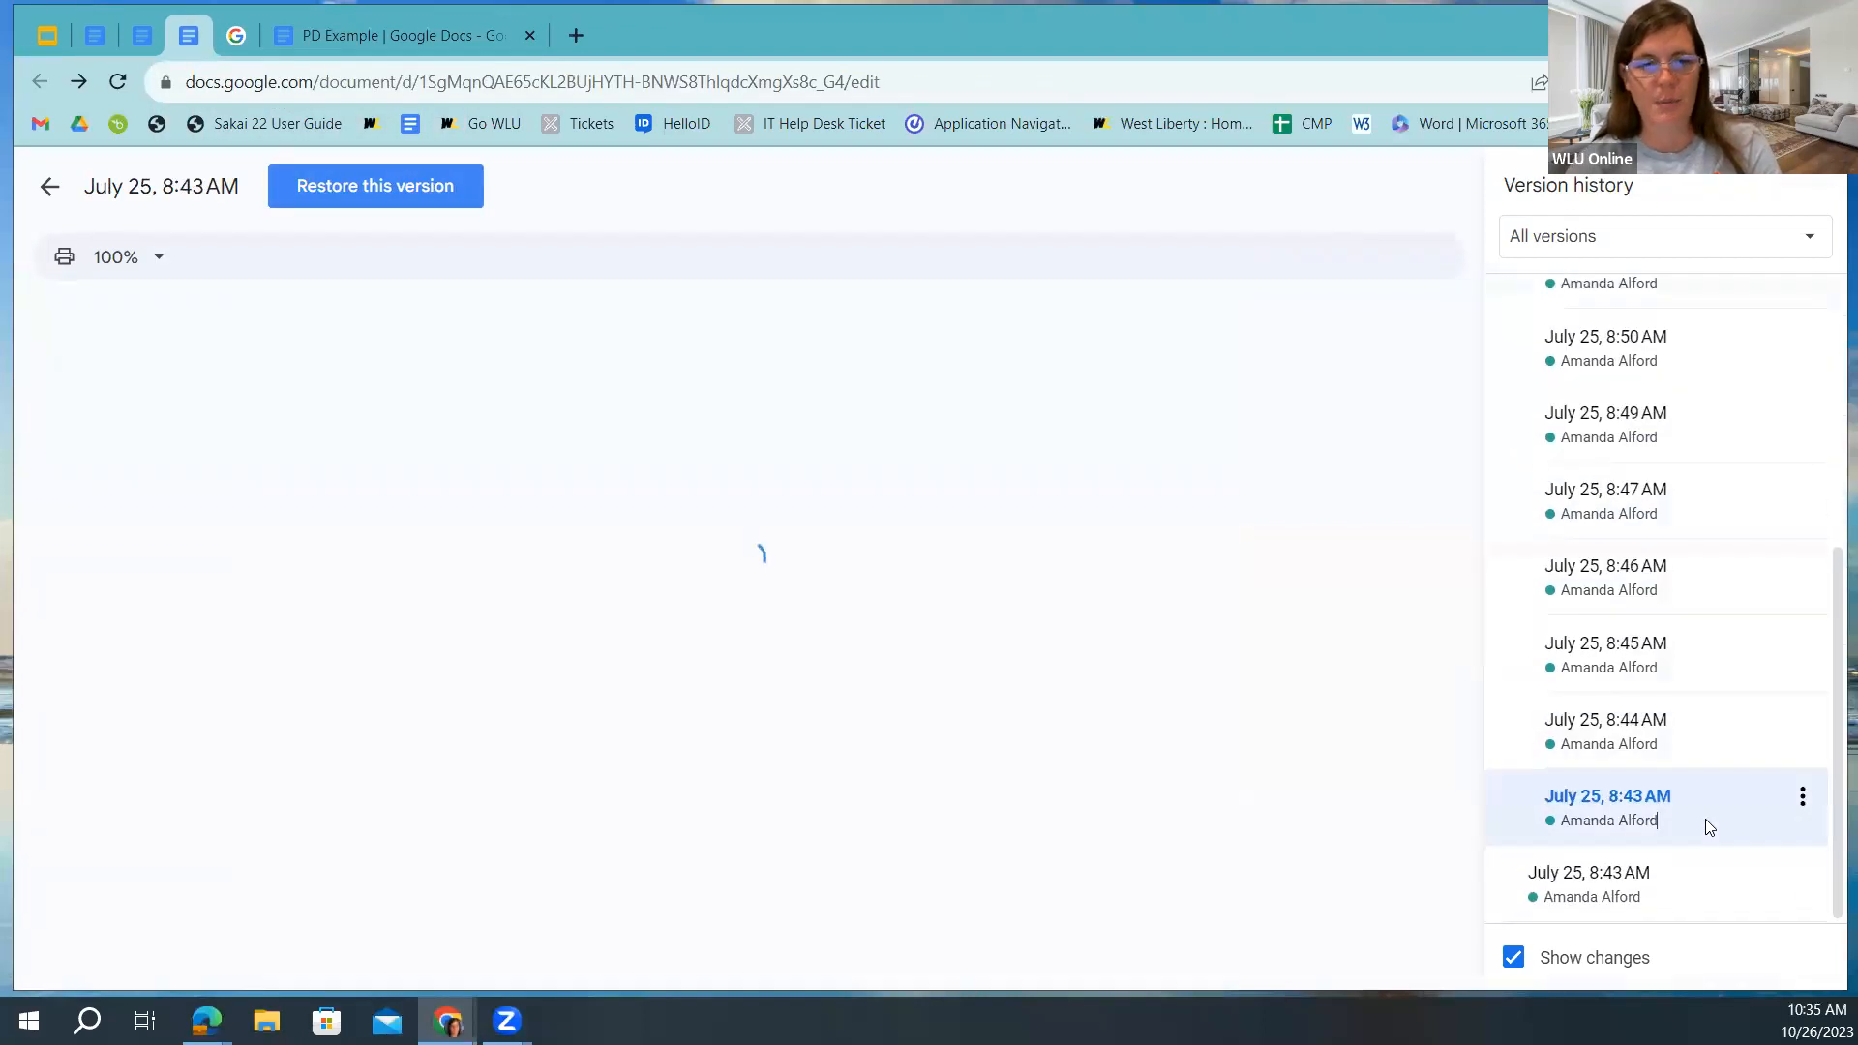
left_click(1703, 731)
left_click(1715, 648)
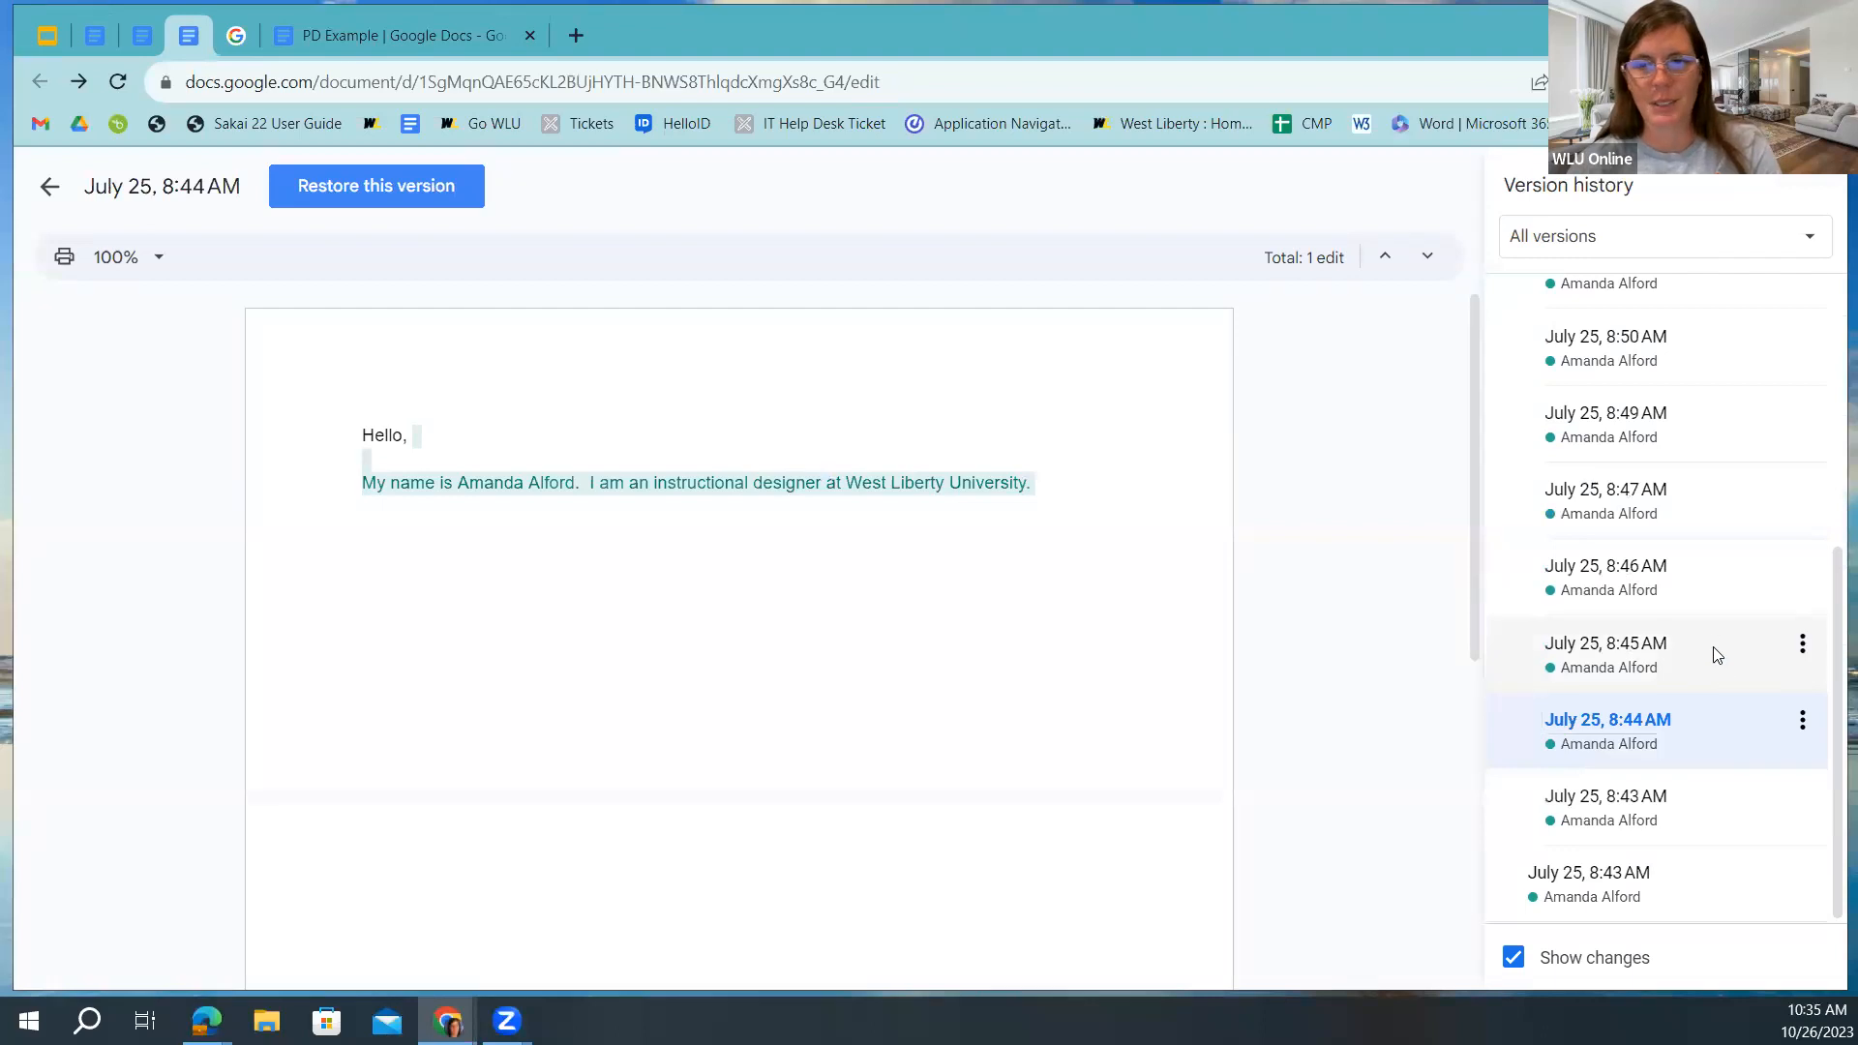
left_click(1713, 569)
left_click(1705, 497)
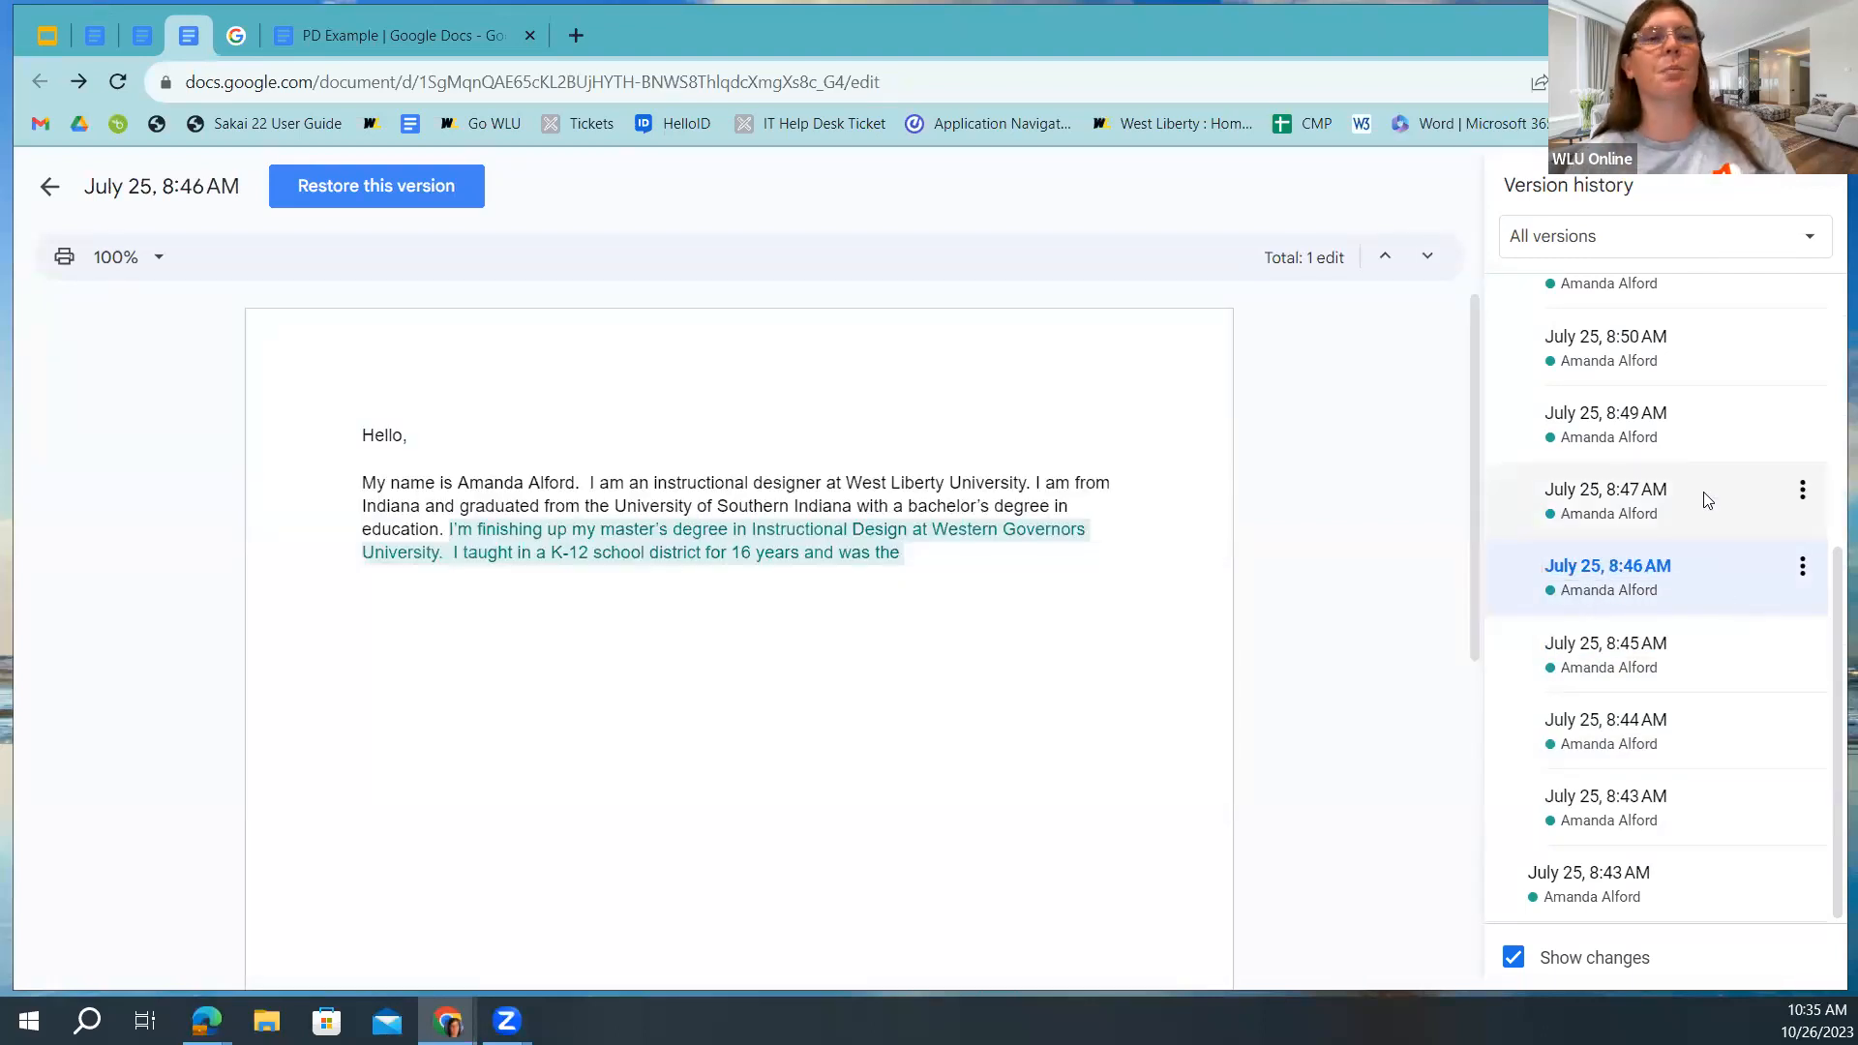
left_click(1715, 494)
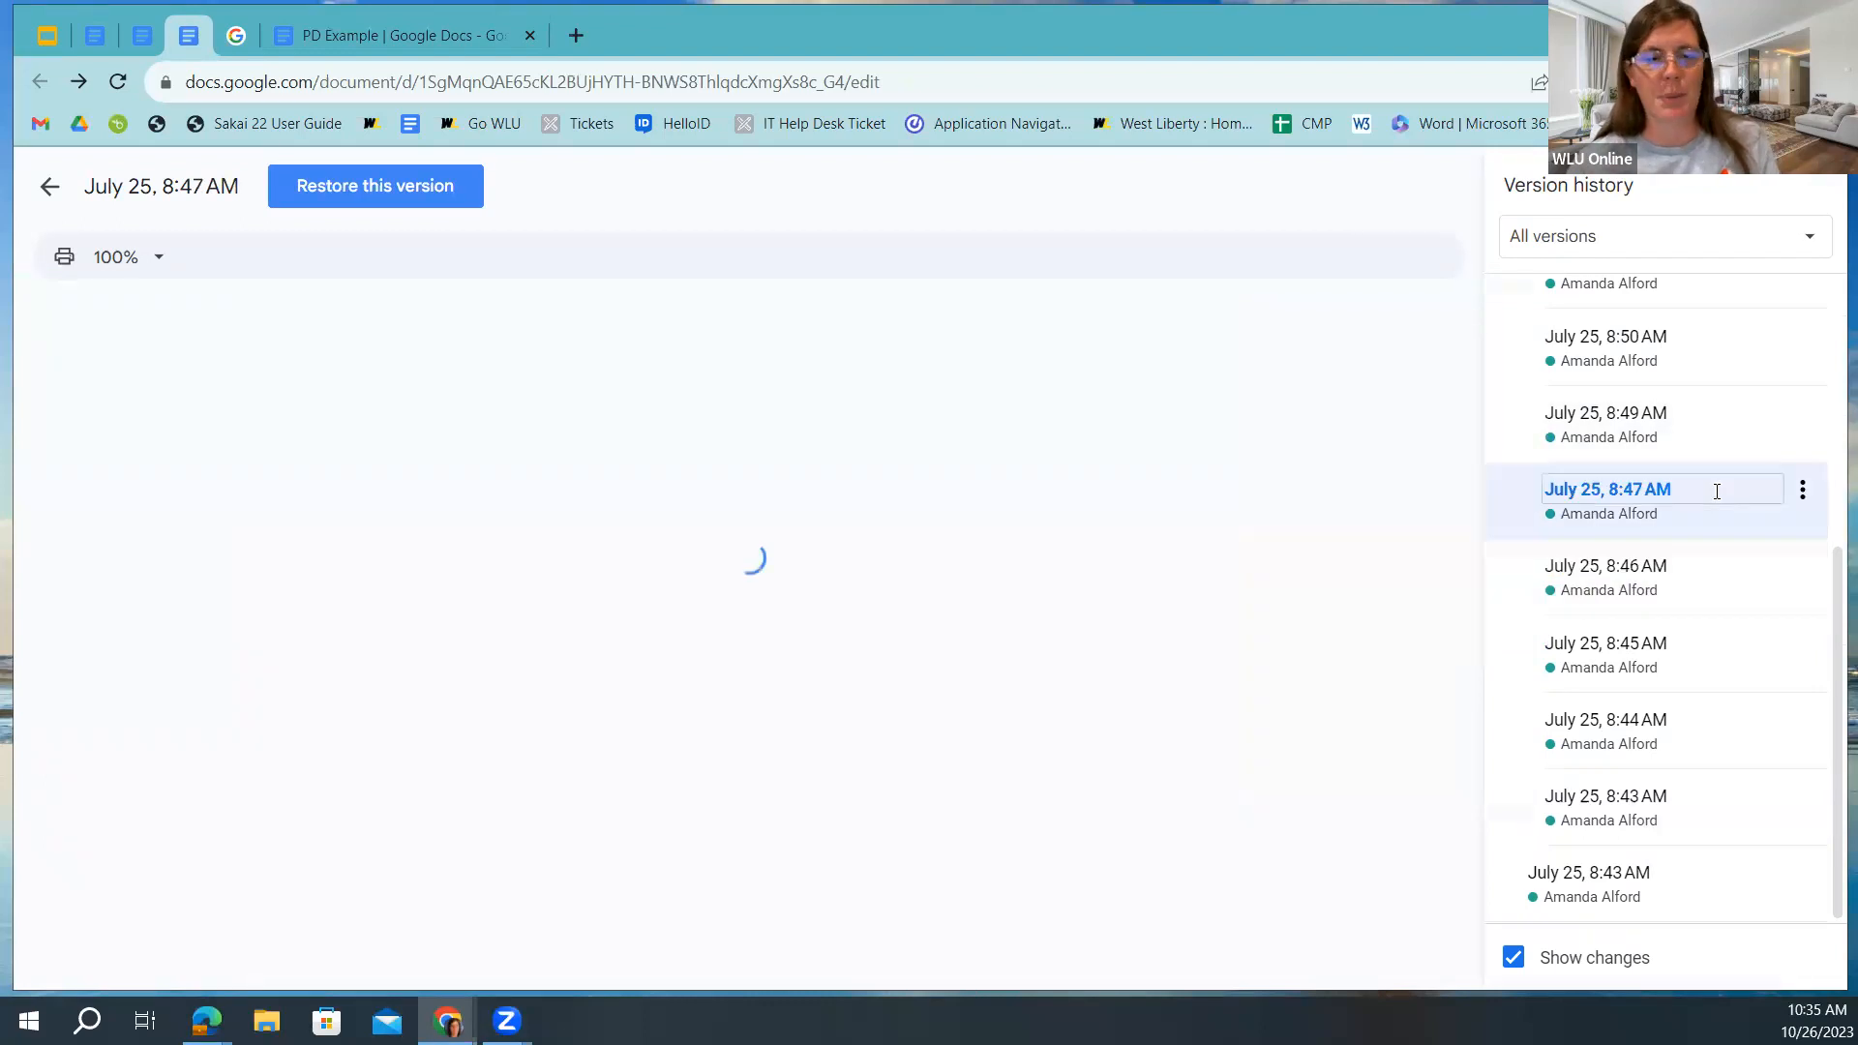
Glance back at PD Example, then preview Verision History Doc.'s July 25, 8:55 AM version.
left_click(95, 35)
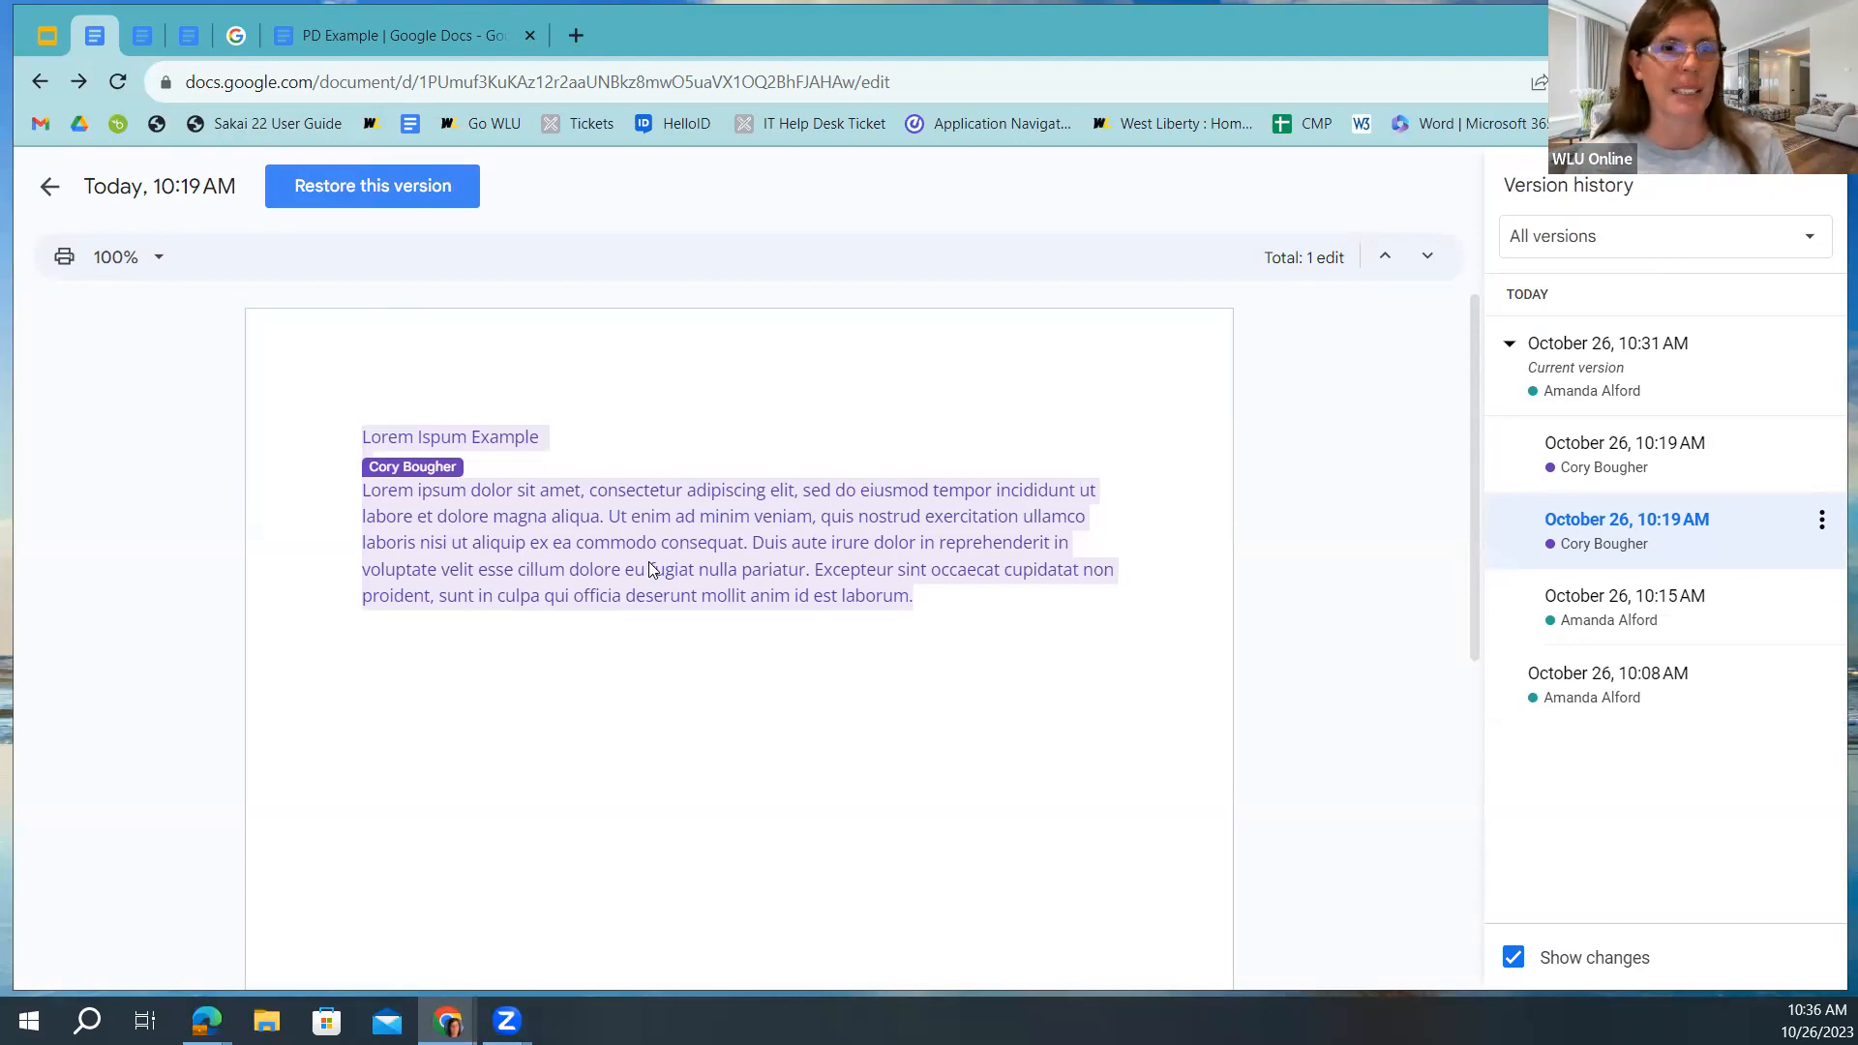
left_click(189, 36)
scroll(1501, 426, "up", 5)
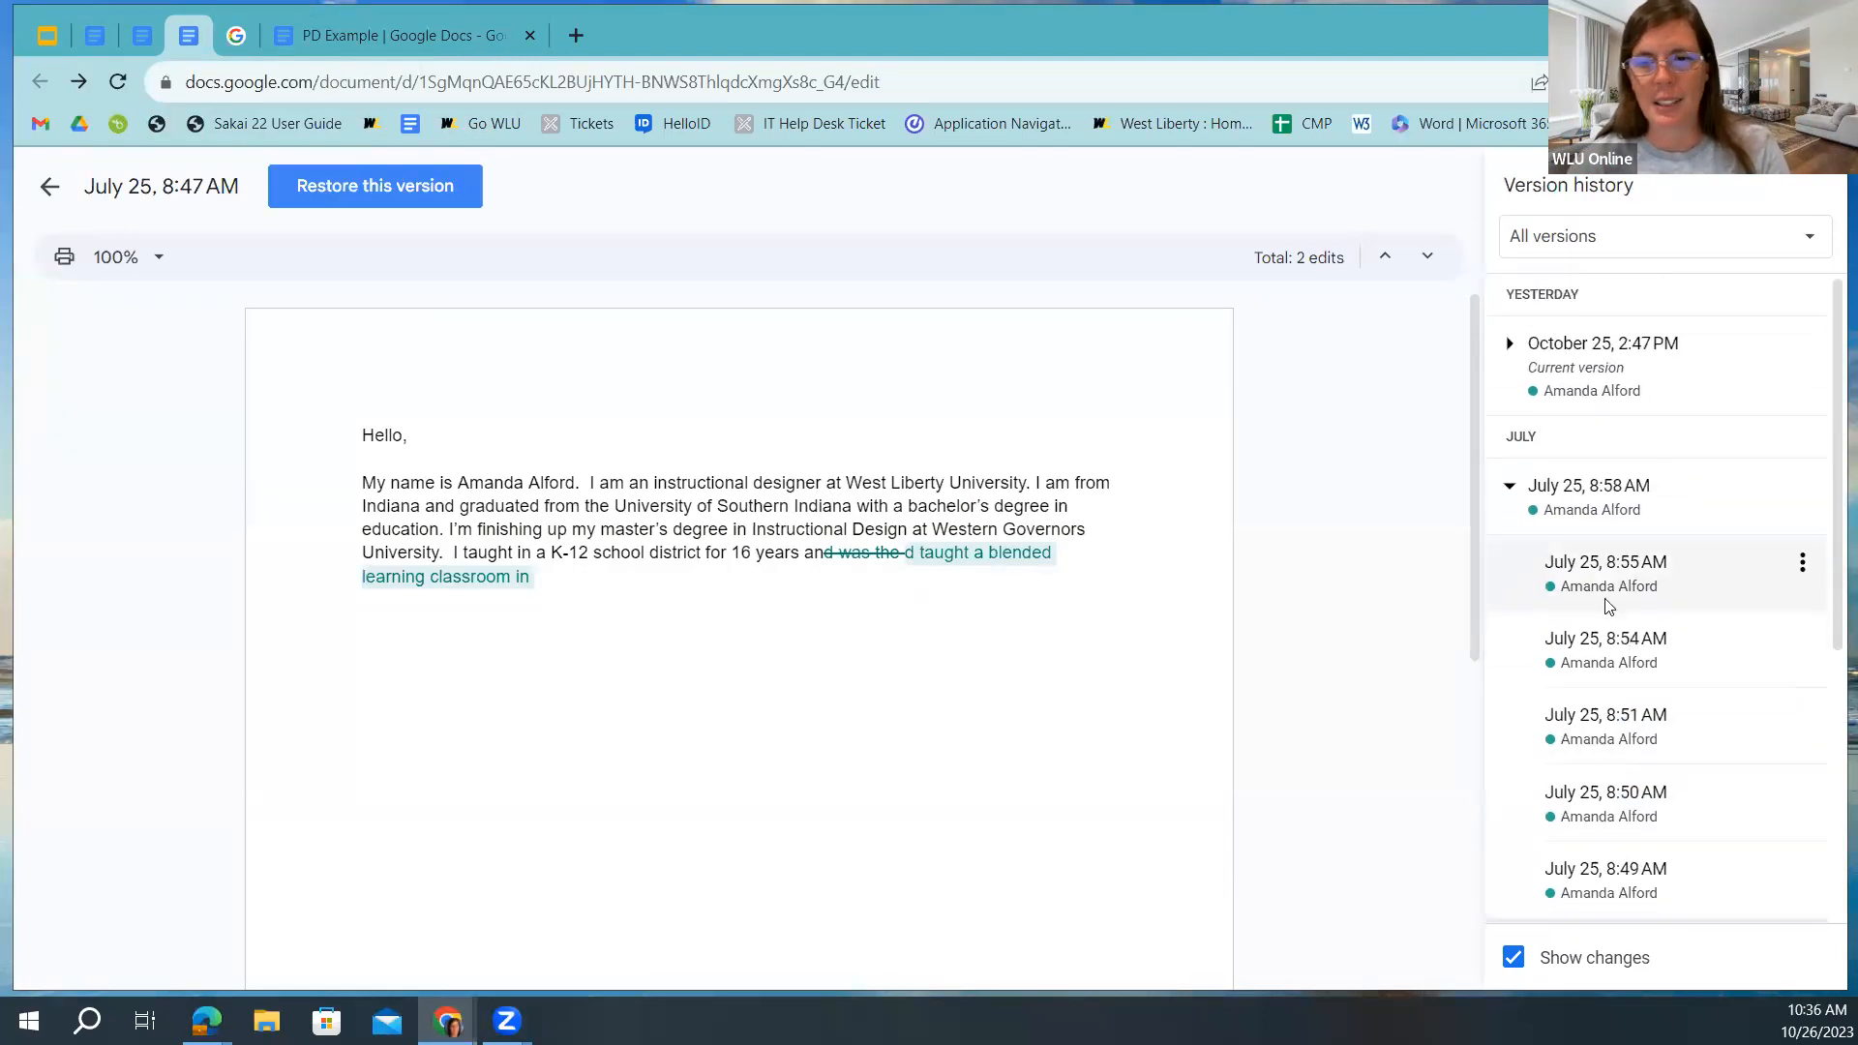
left_click(1521, 573)
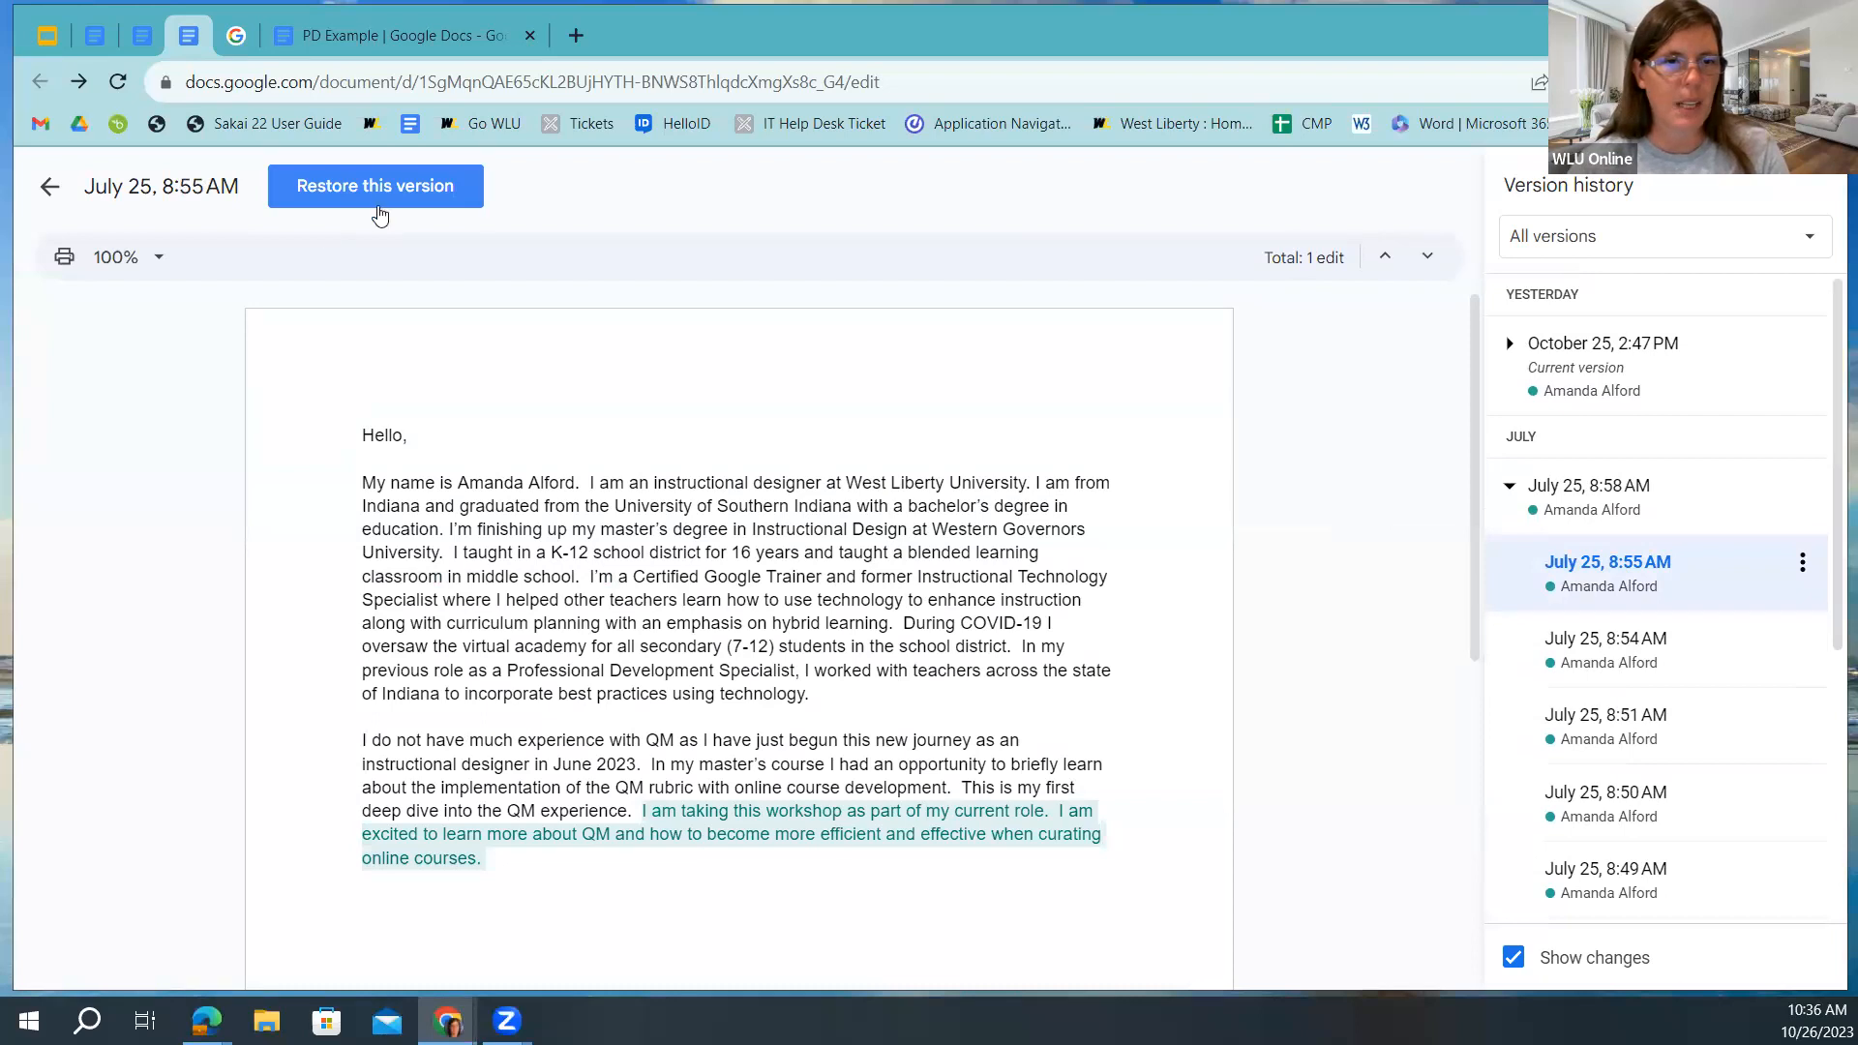
Restore Verision History Doc. to its July 25, 8:55 AM version.
left_click(378, 193)
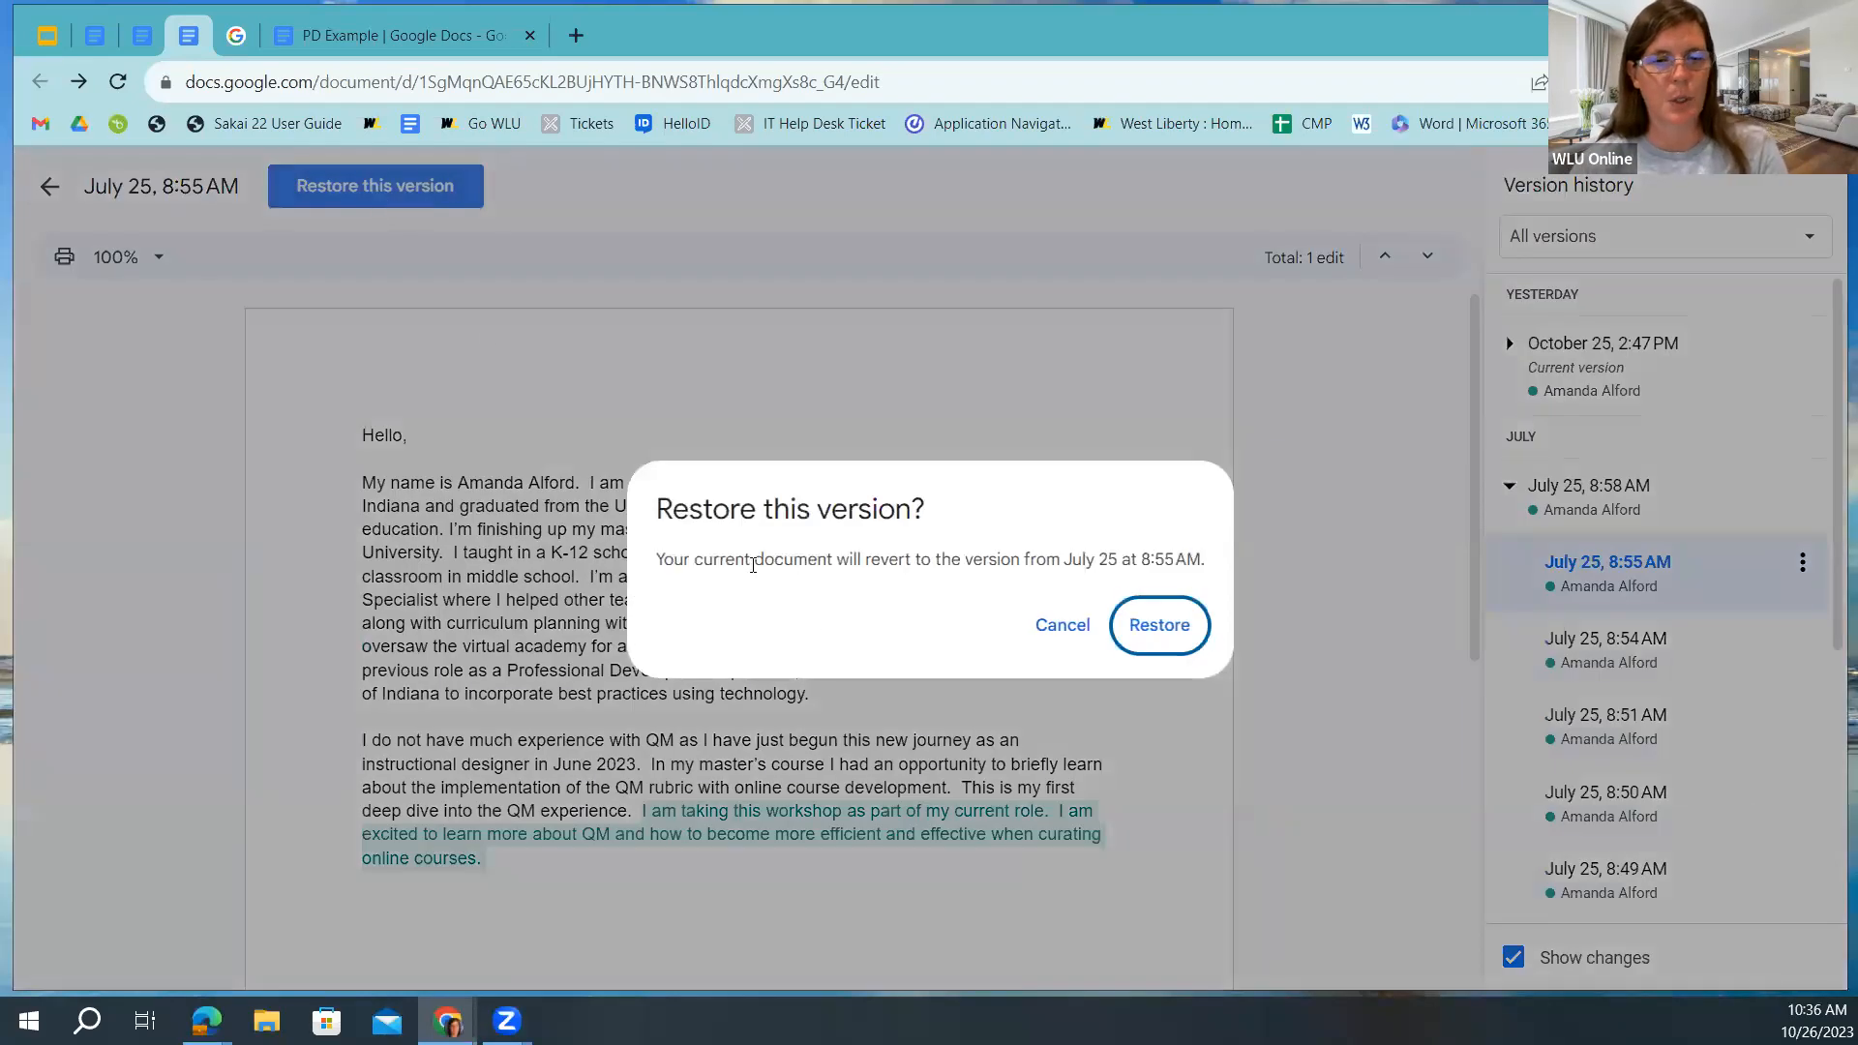
left_click(1164, 629)
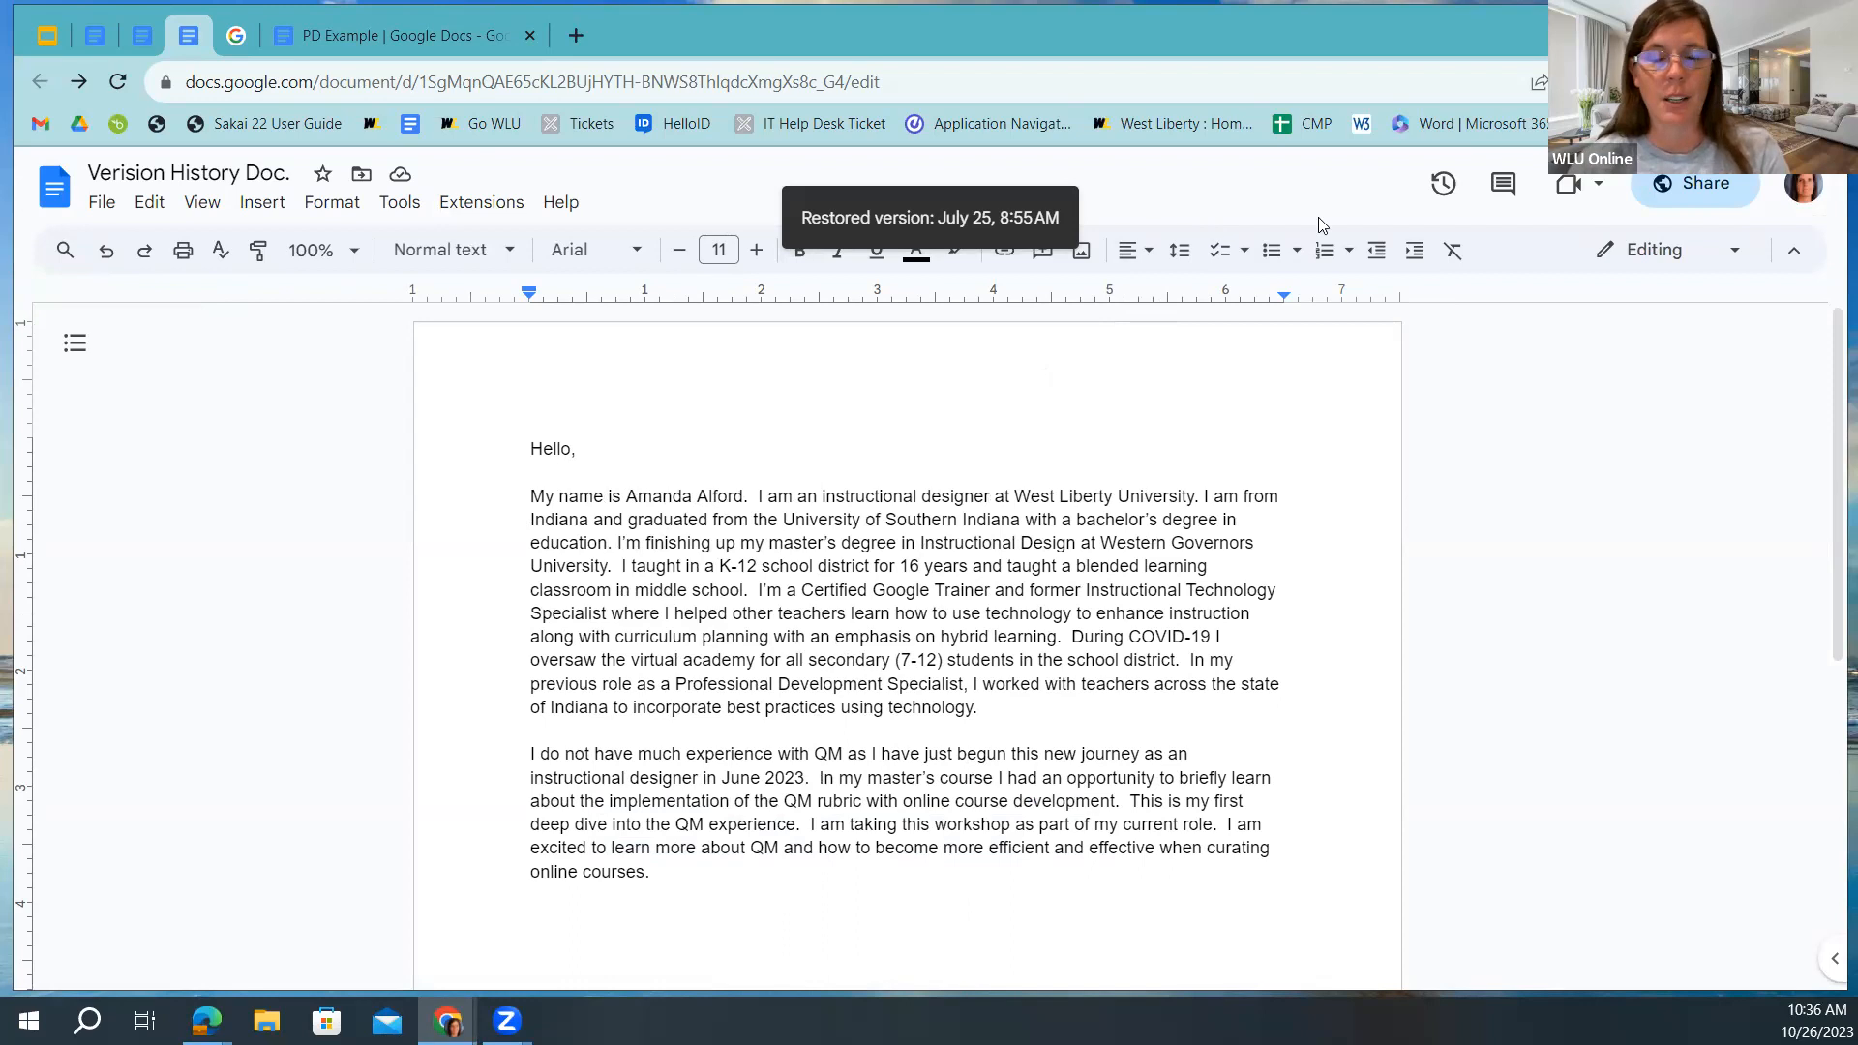
left_click(1442, 184)
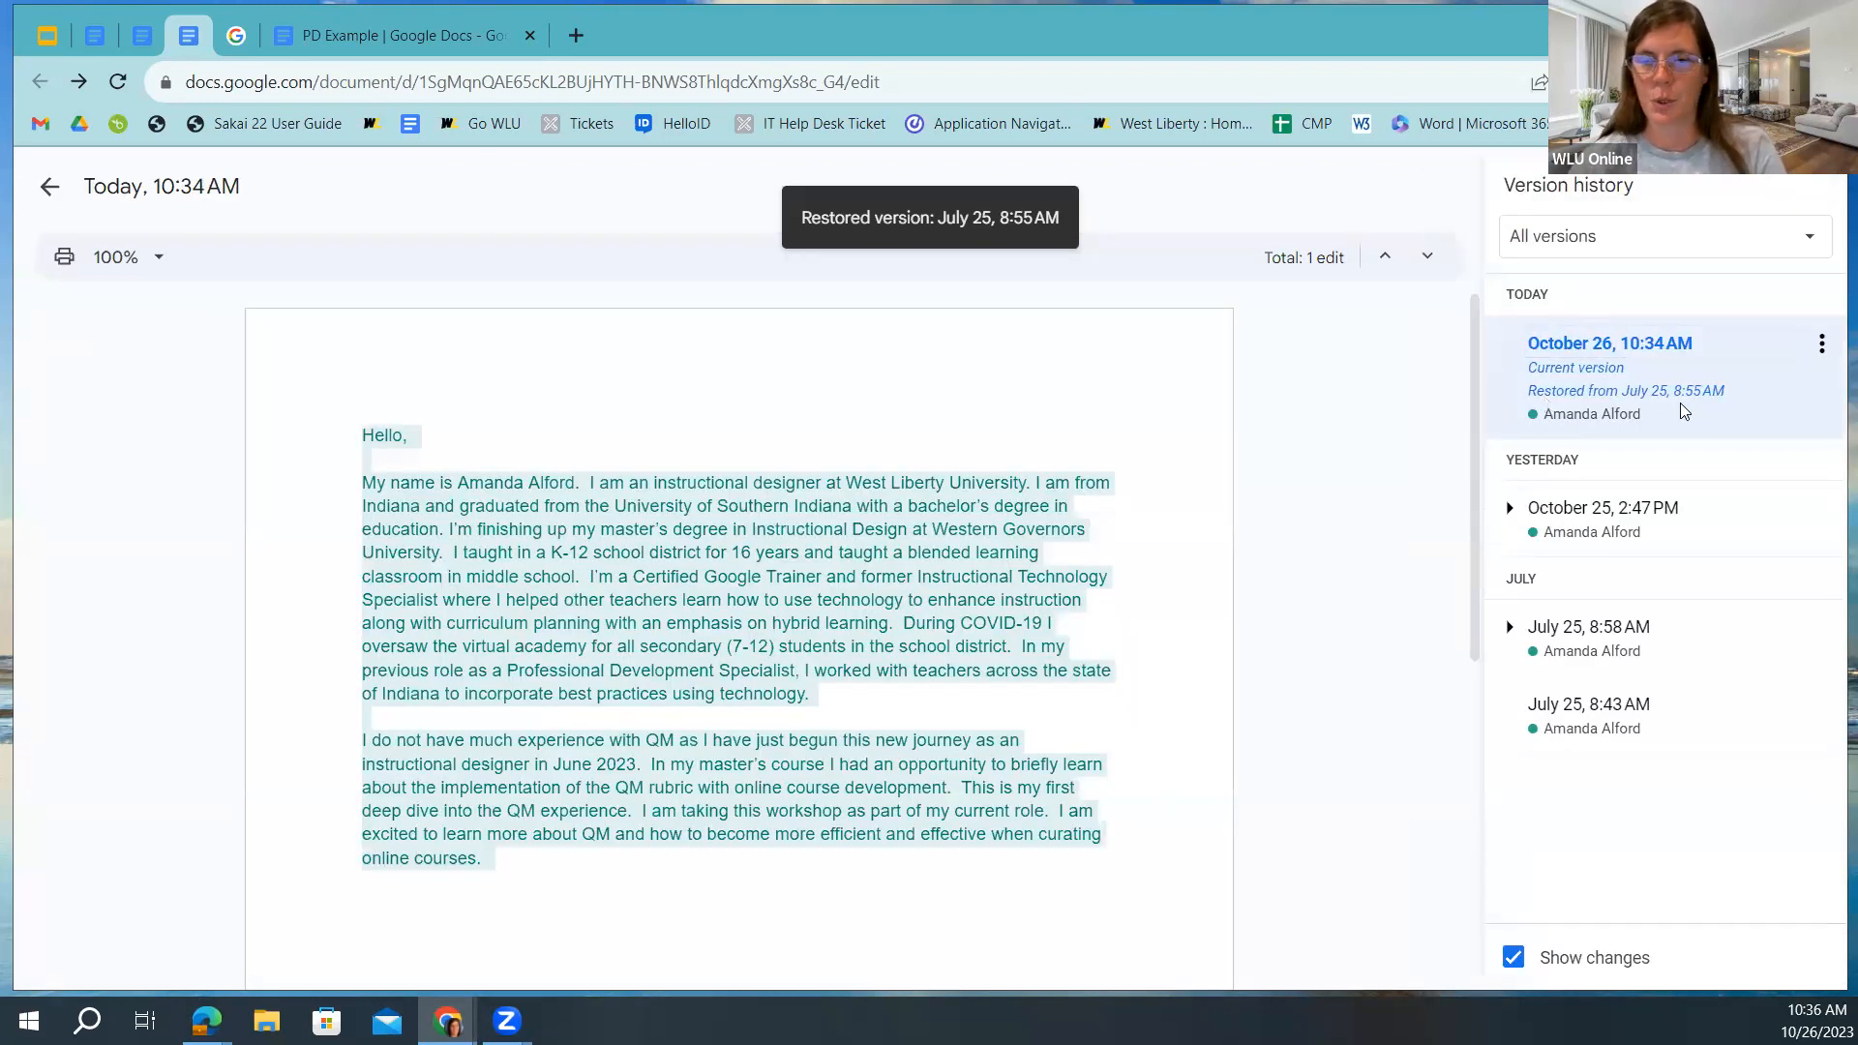
Restore the October 25, 2:47 PM version, then show the Slides 'Now it's your turn!' slide.
left_click(1510, 521)
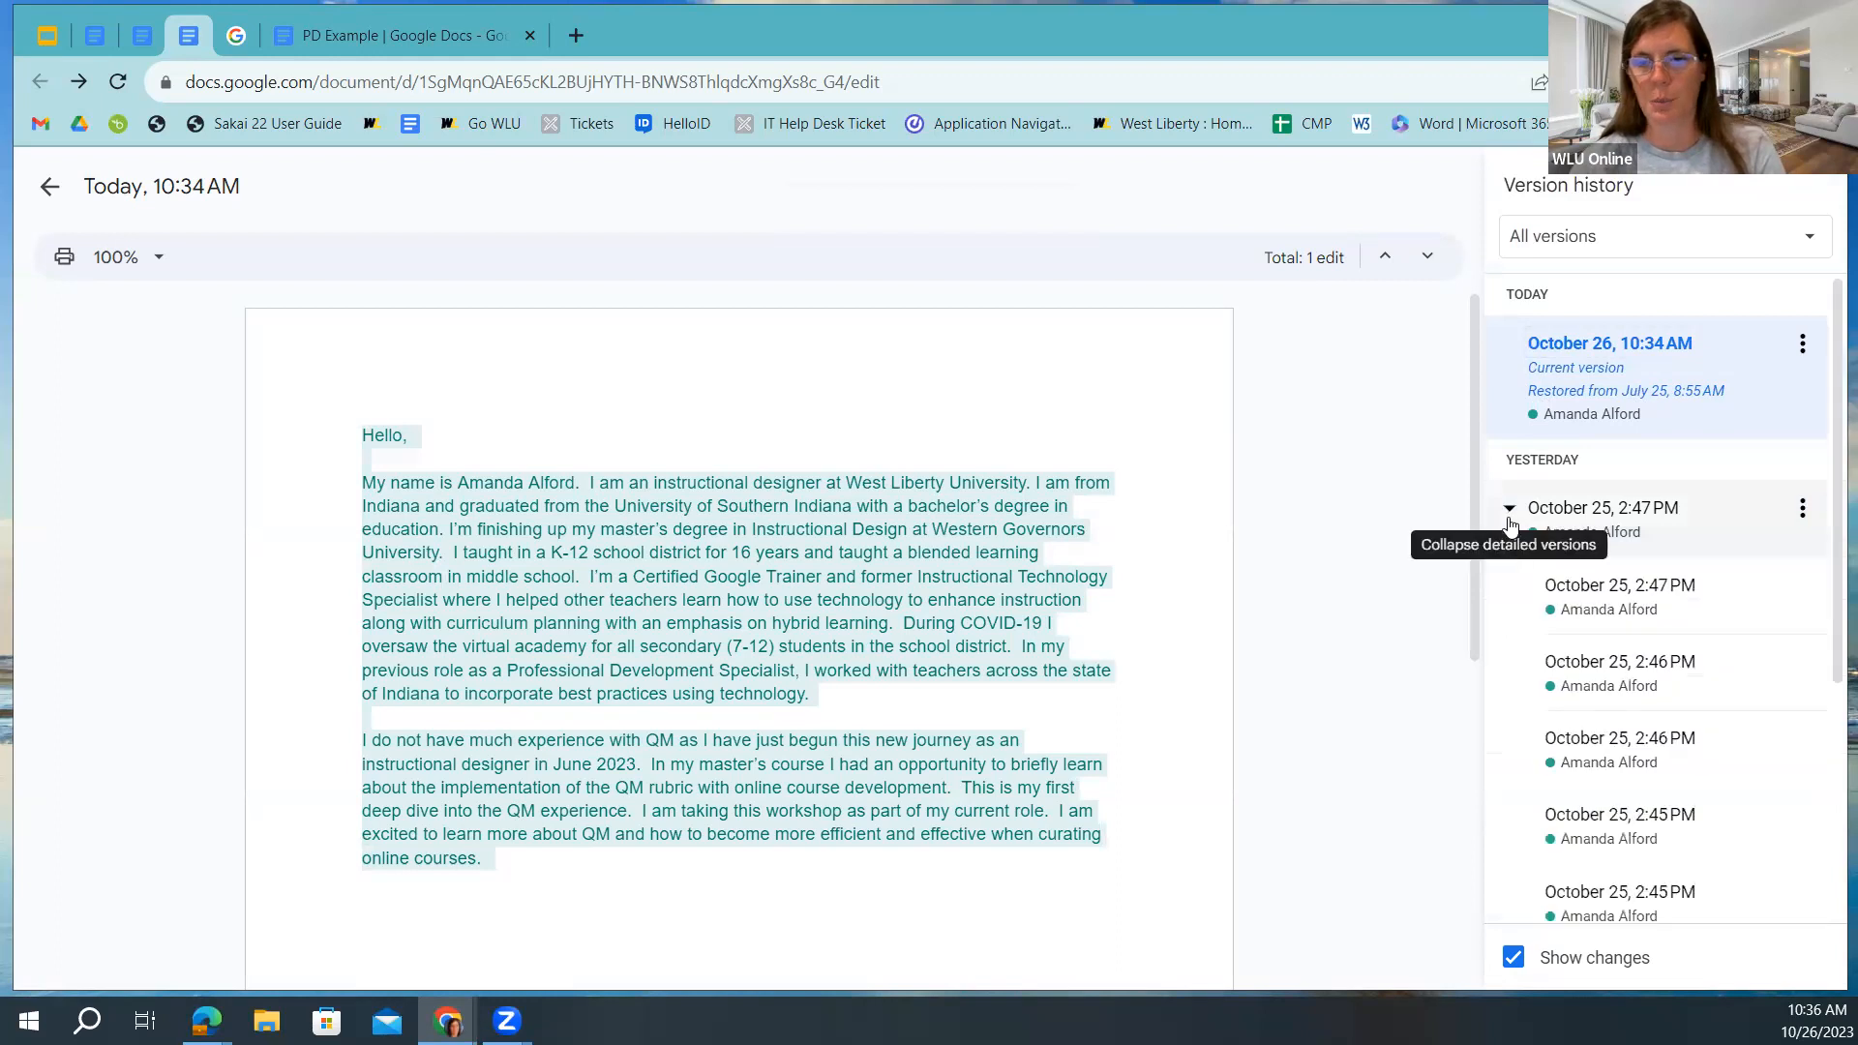
left_click(1514, 579)
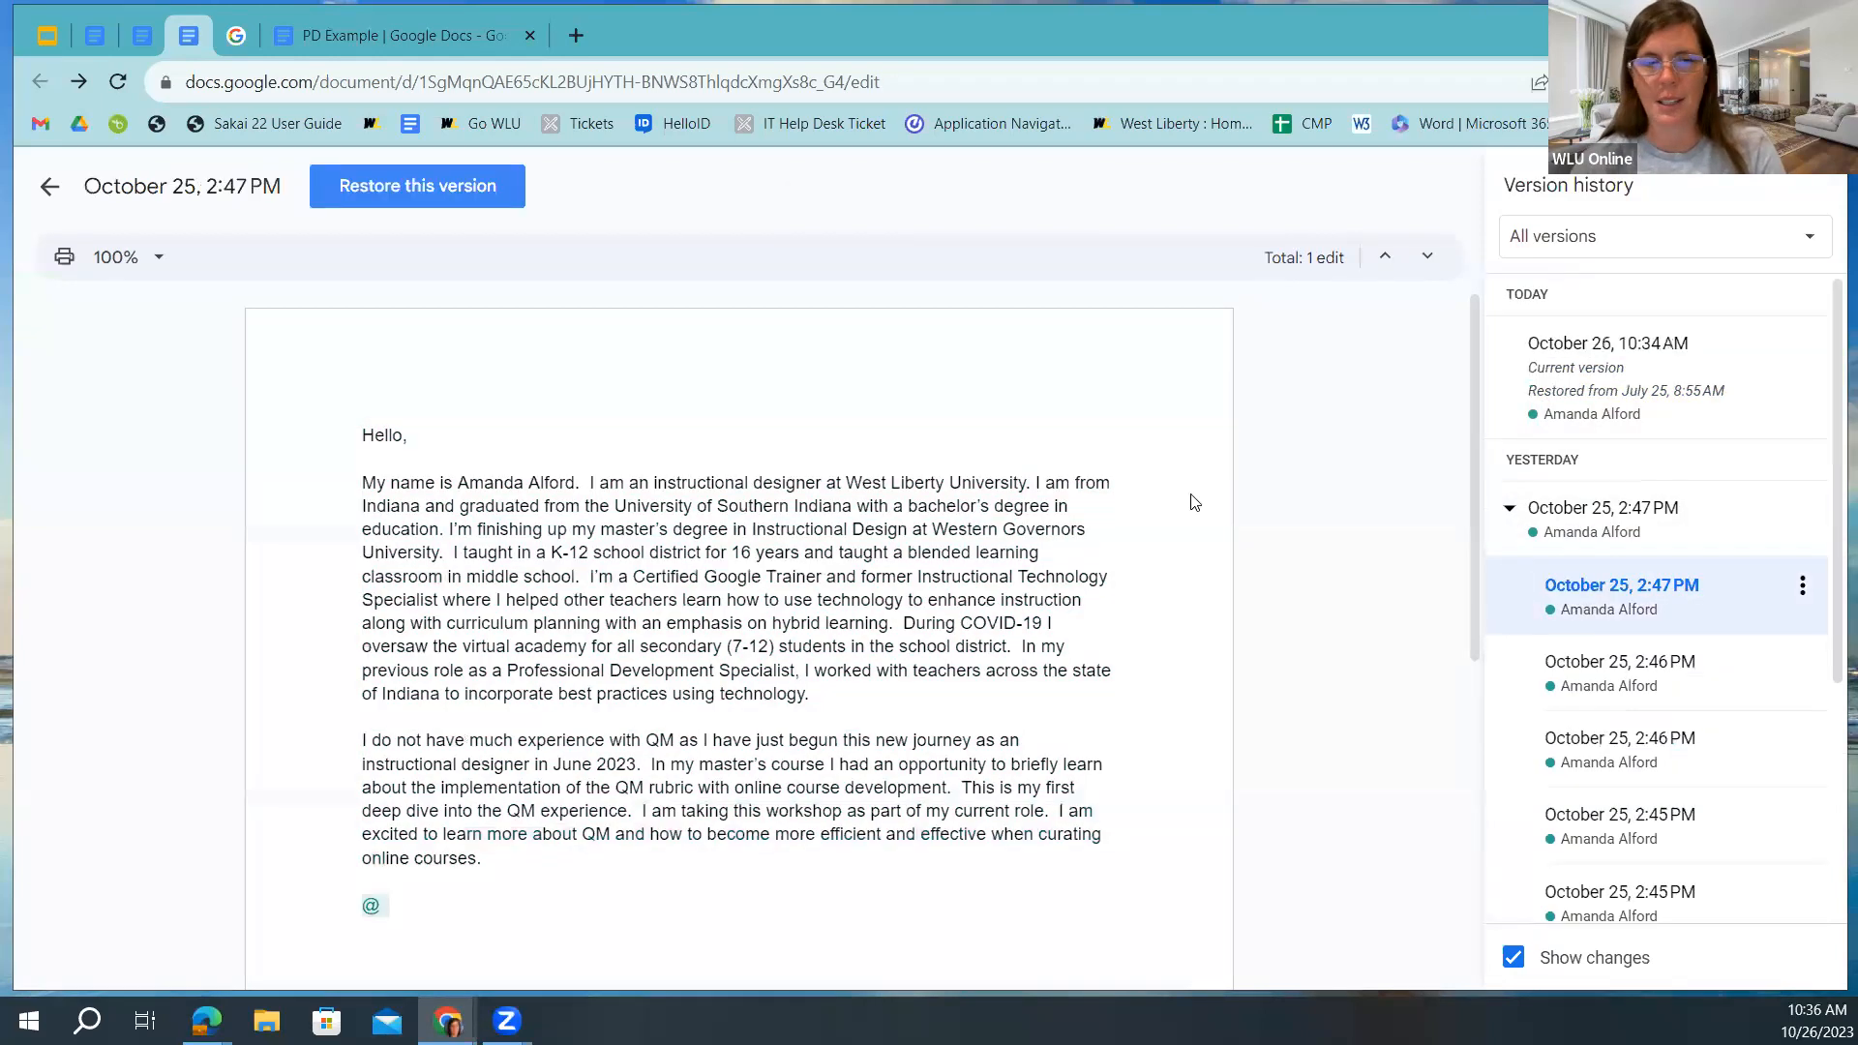
left_click(395, 190)
left_click(1172, 631)
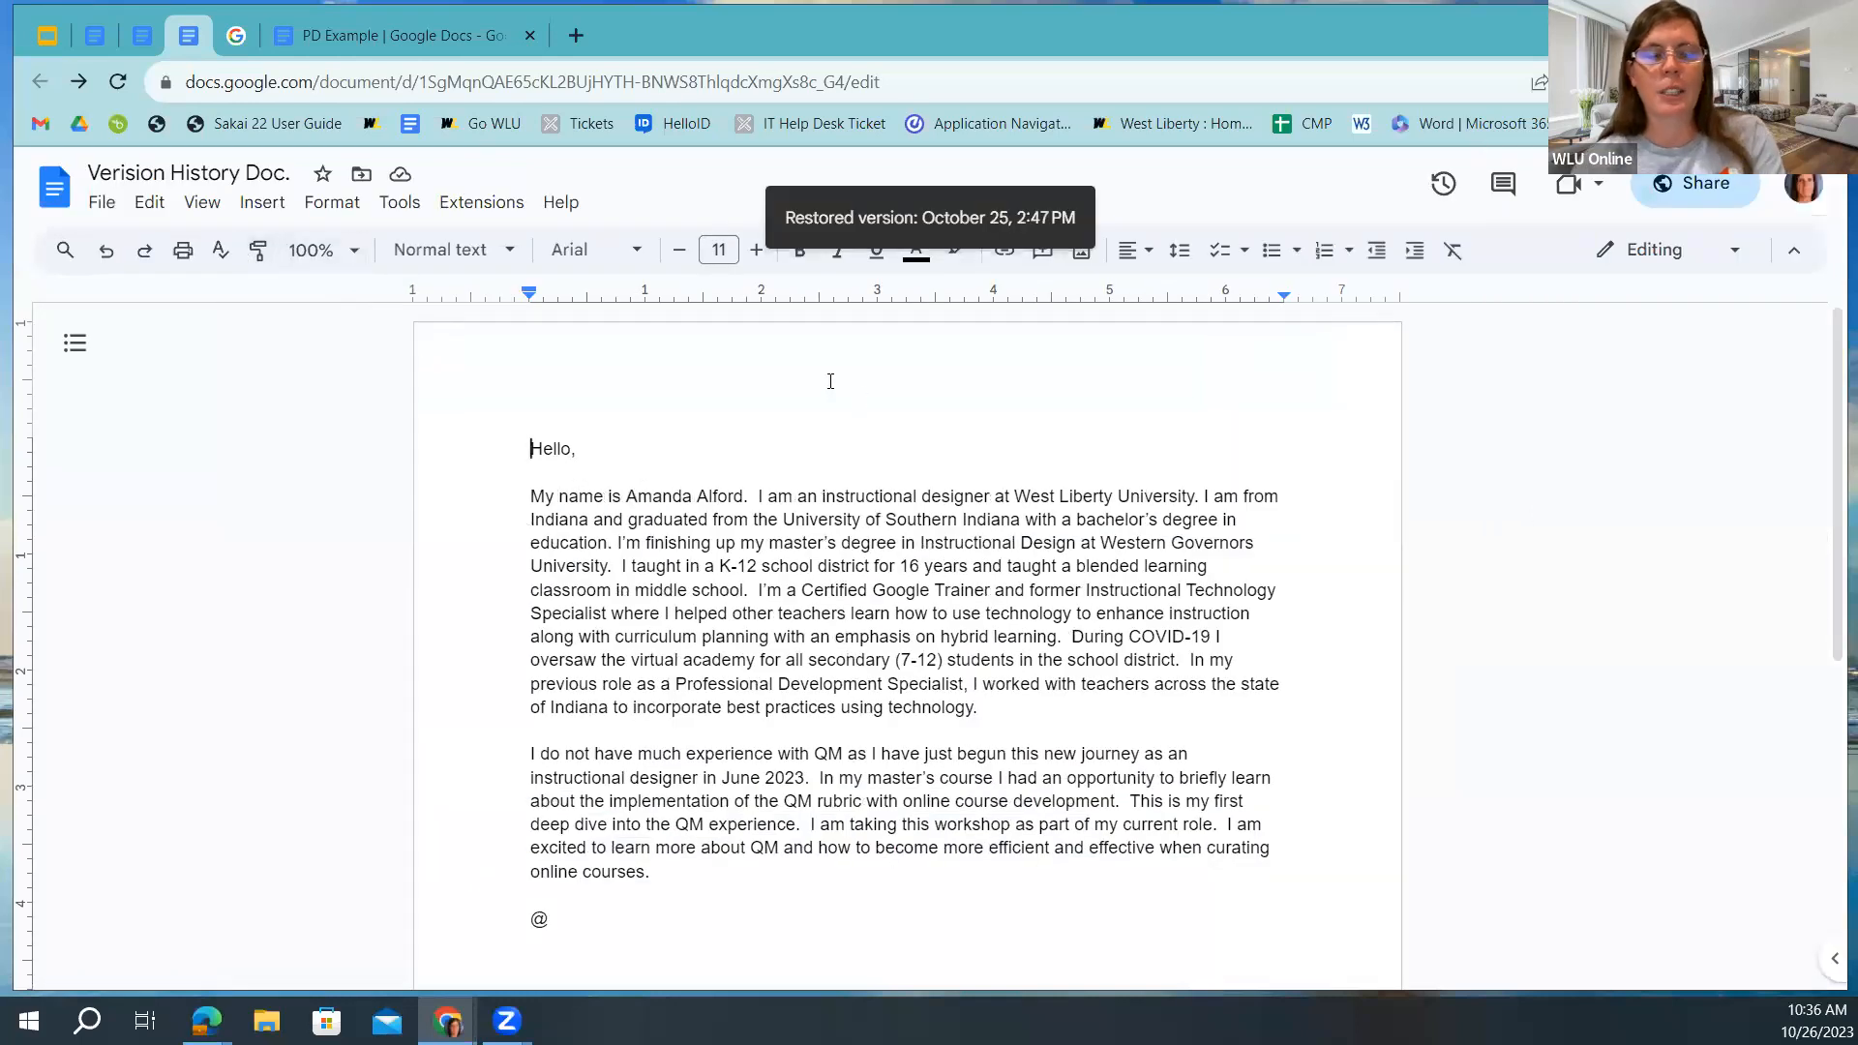
left_click(46, 36)
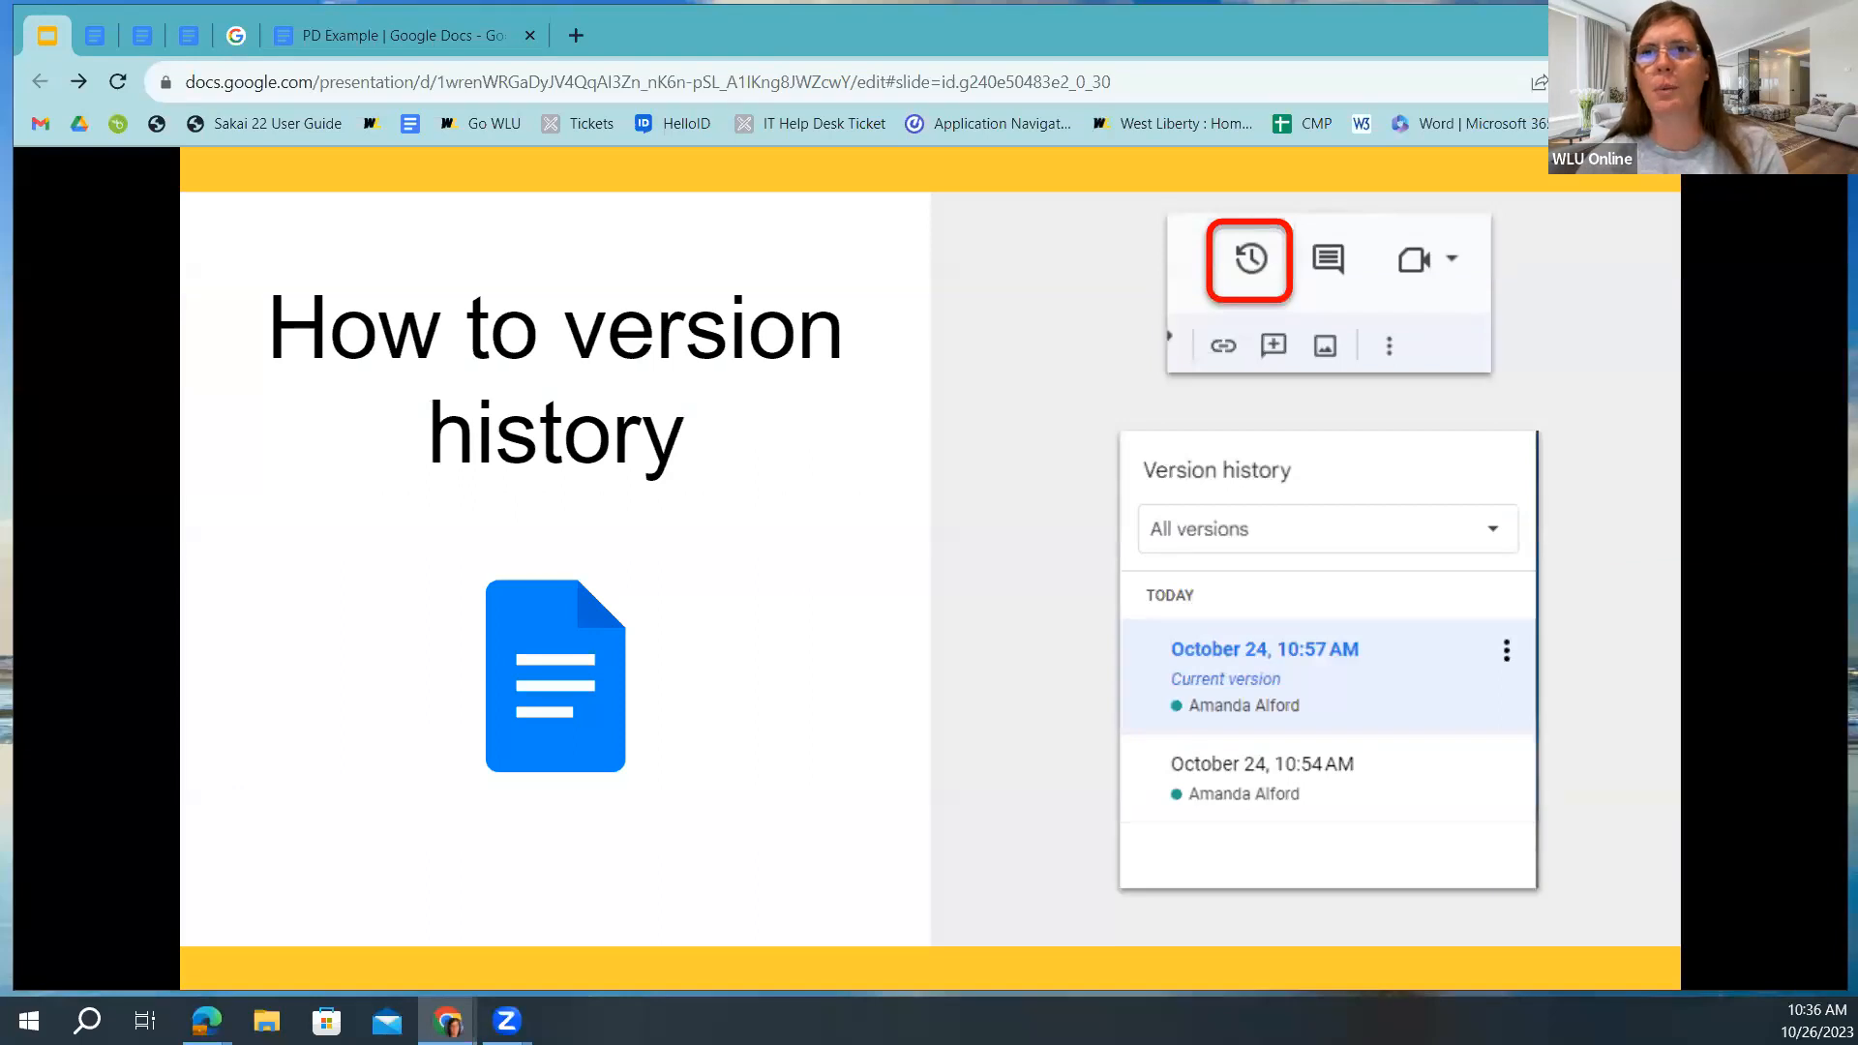
key("Right")
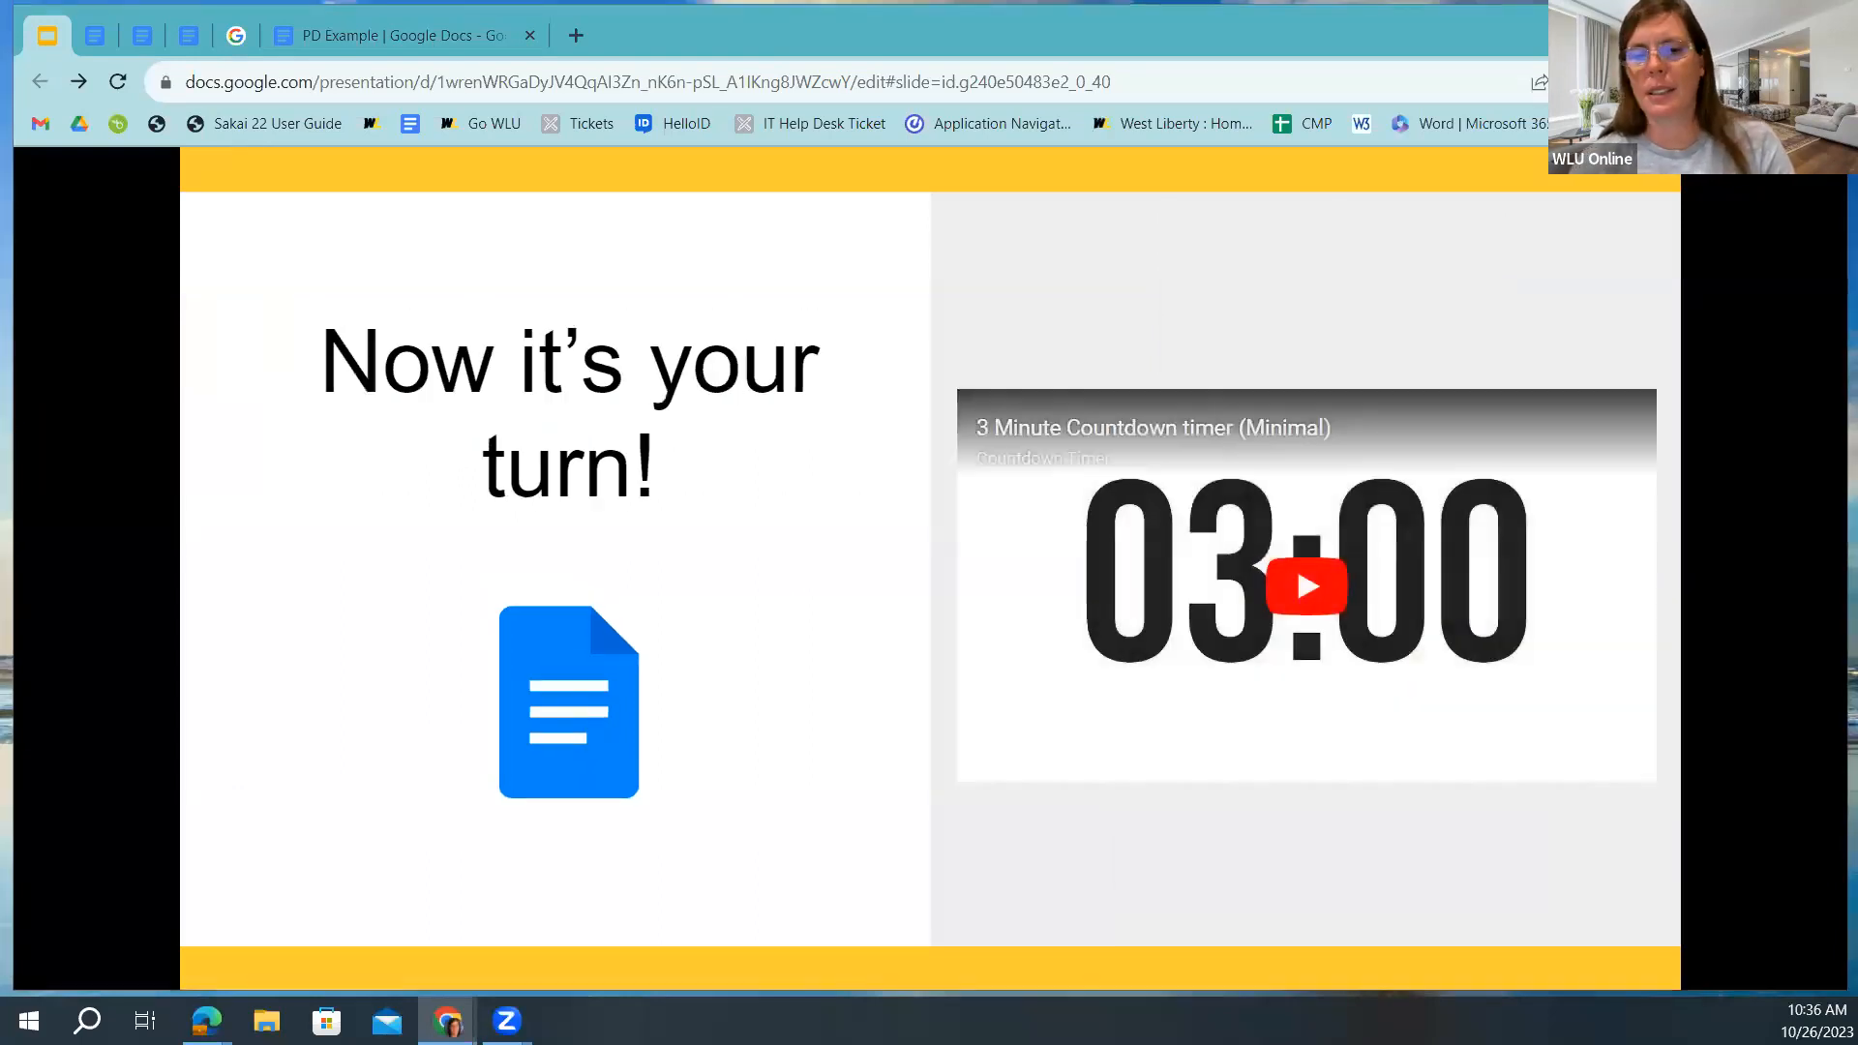
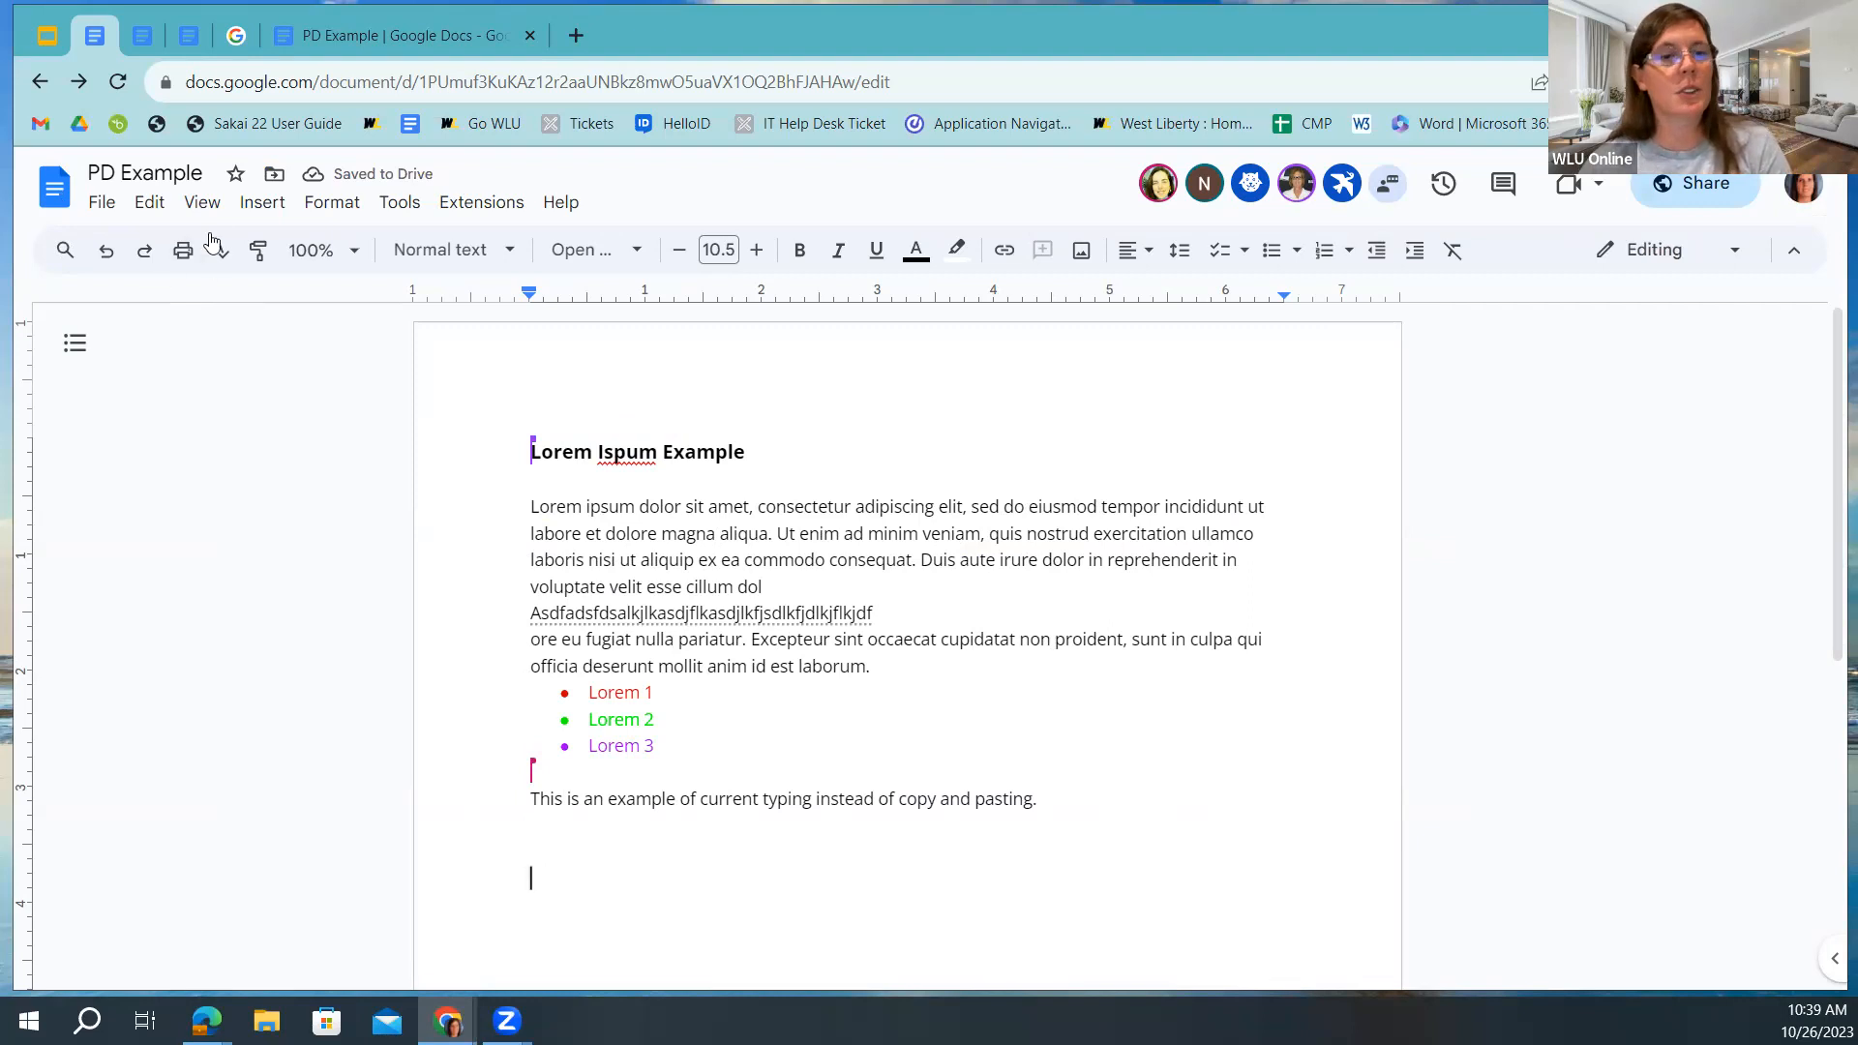
Show the Google Images search panel through Insert > Image > Search the web.
left_click(259, 211)
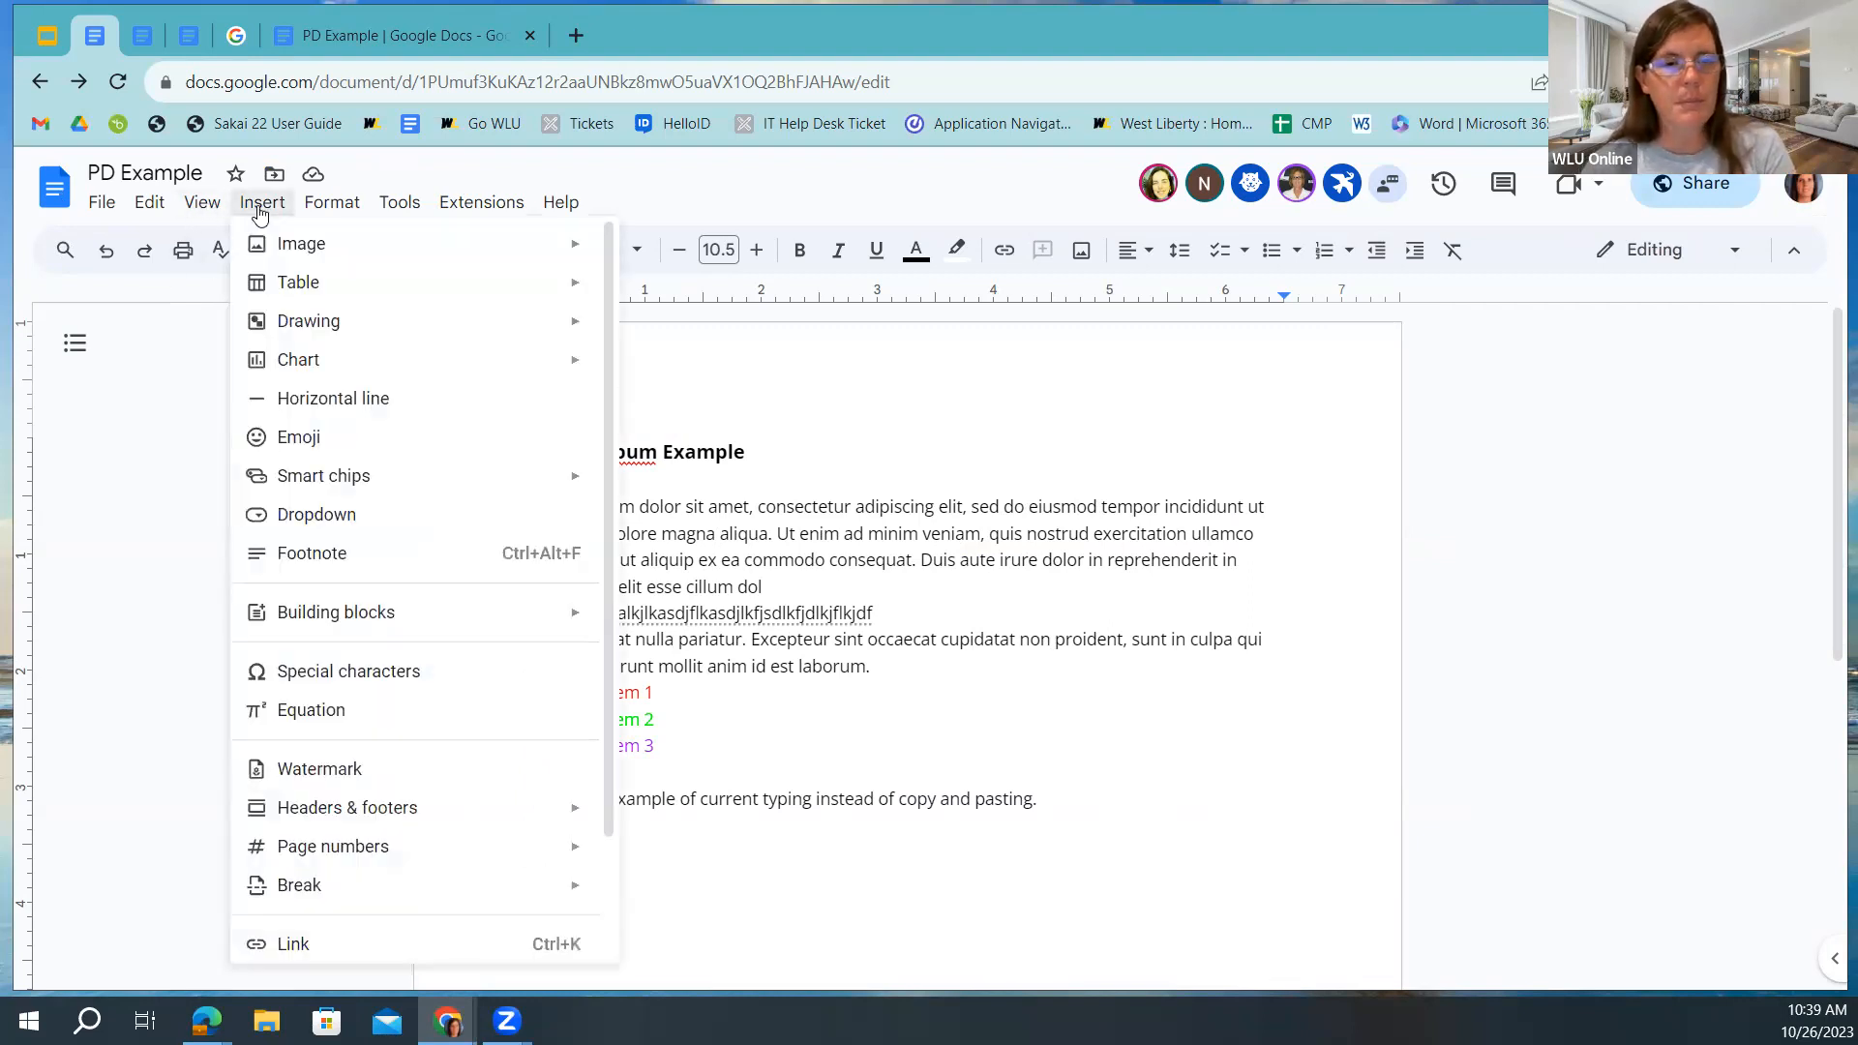
mouse_move(375, 254)
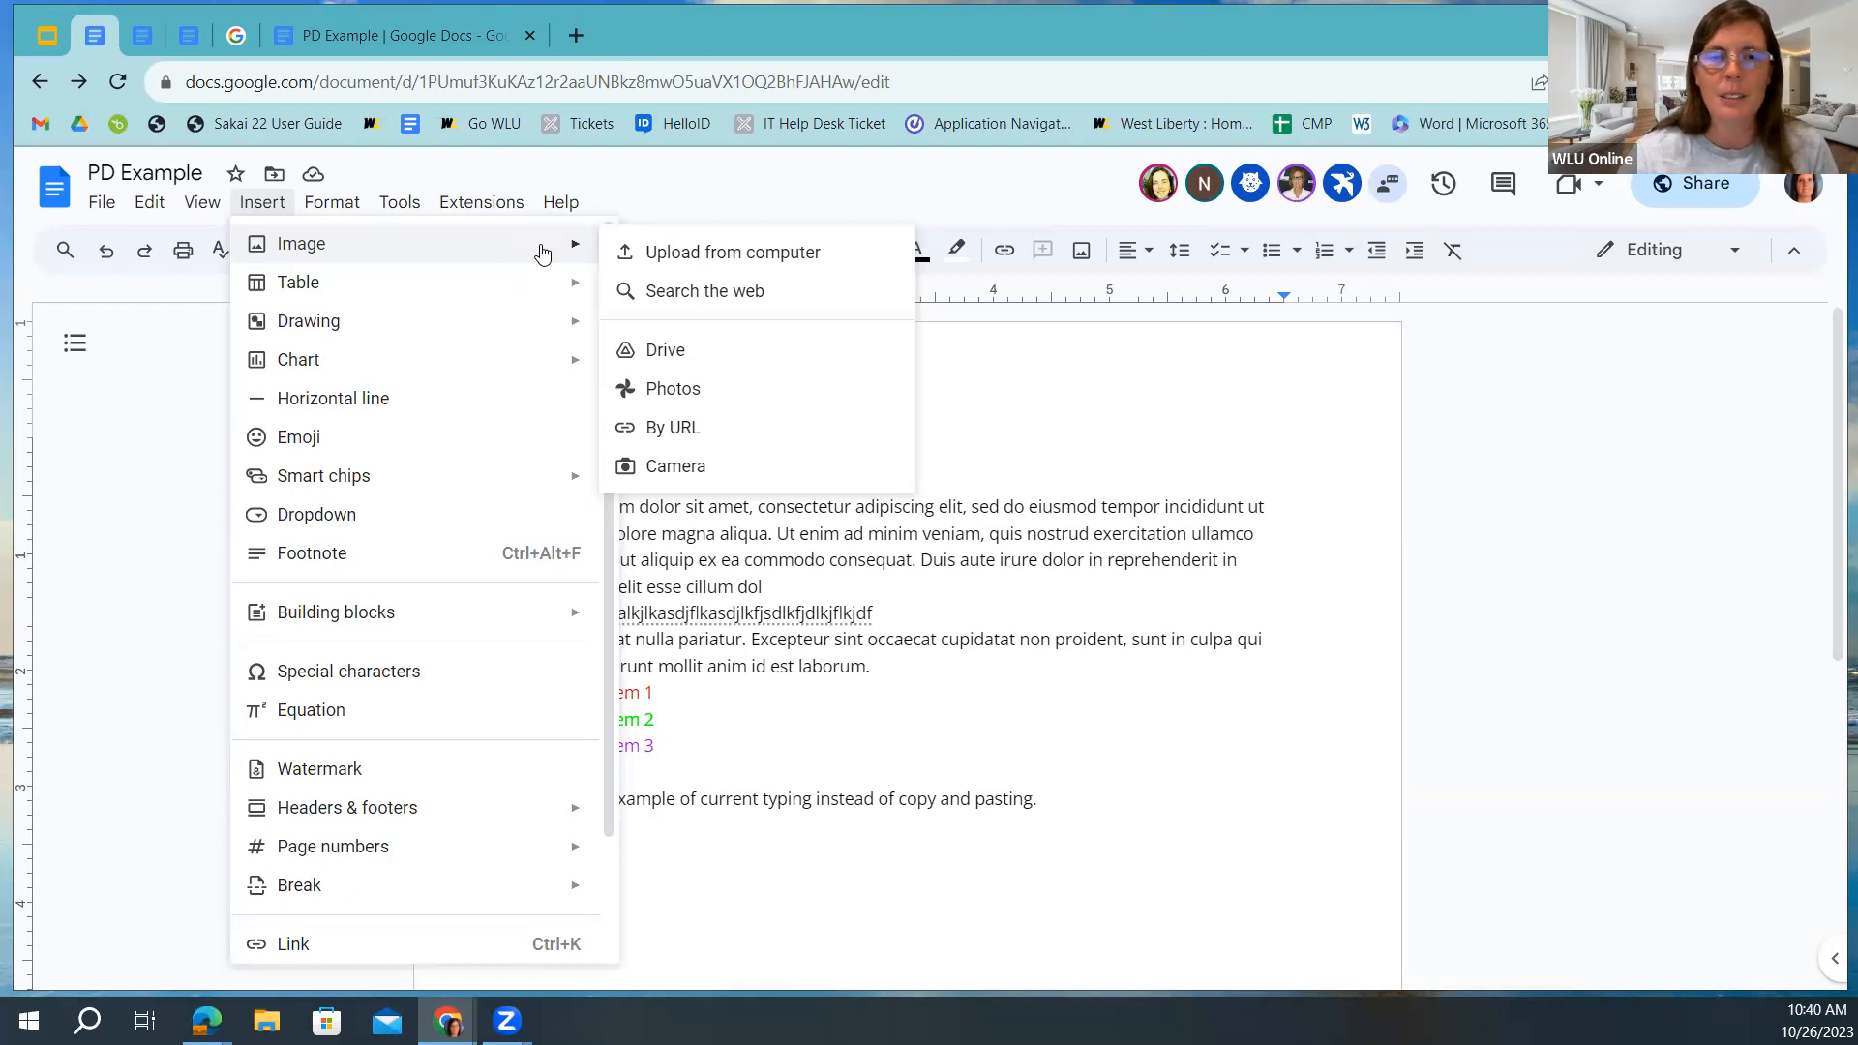
left_click(674, 301)
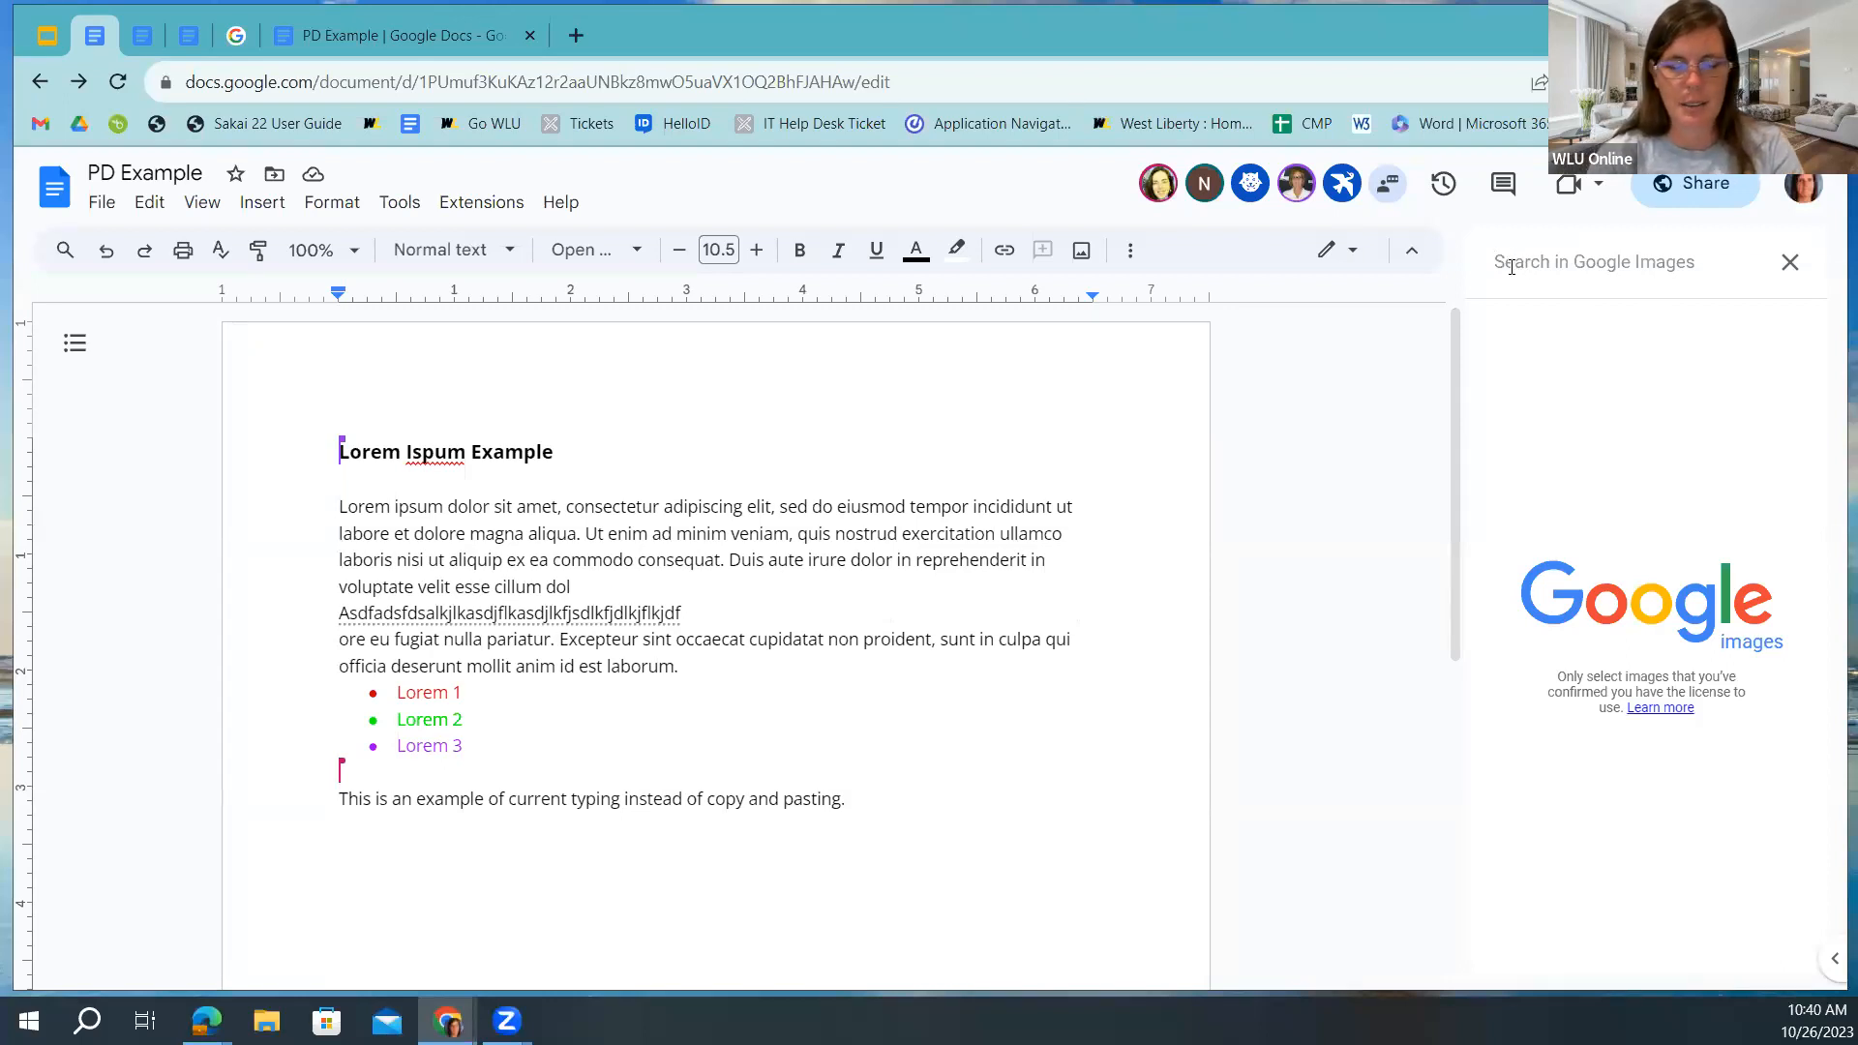
Search images for 'physics' and insert the PHYSICS scrabble-tile picture below the sentence.
type("physics")
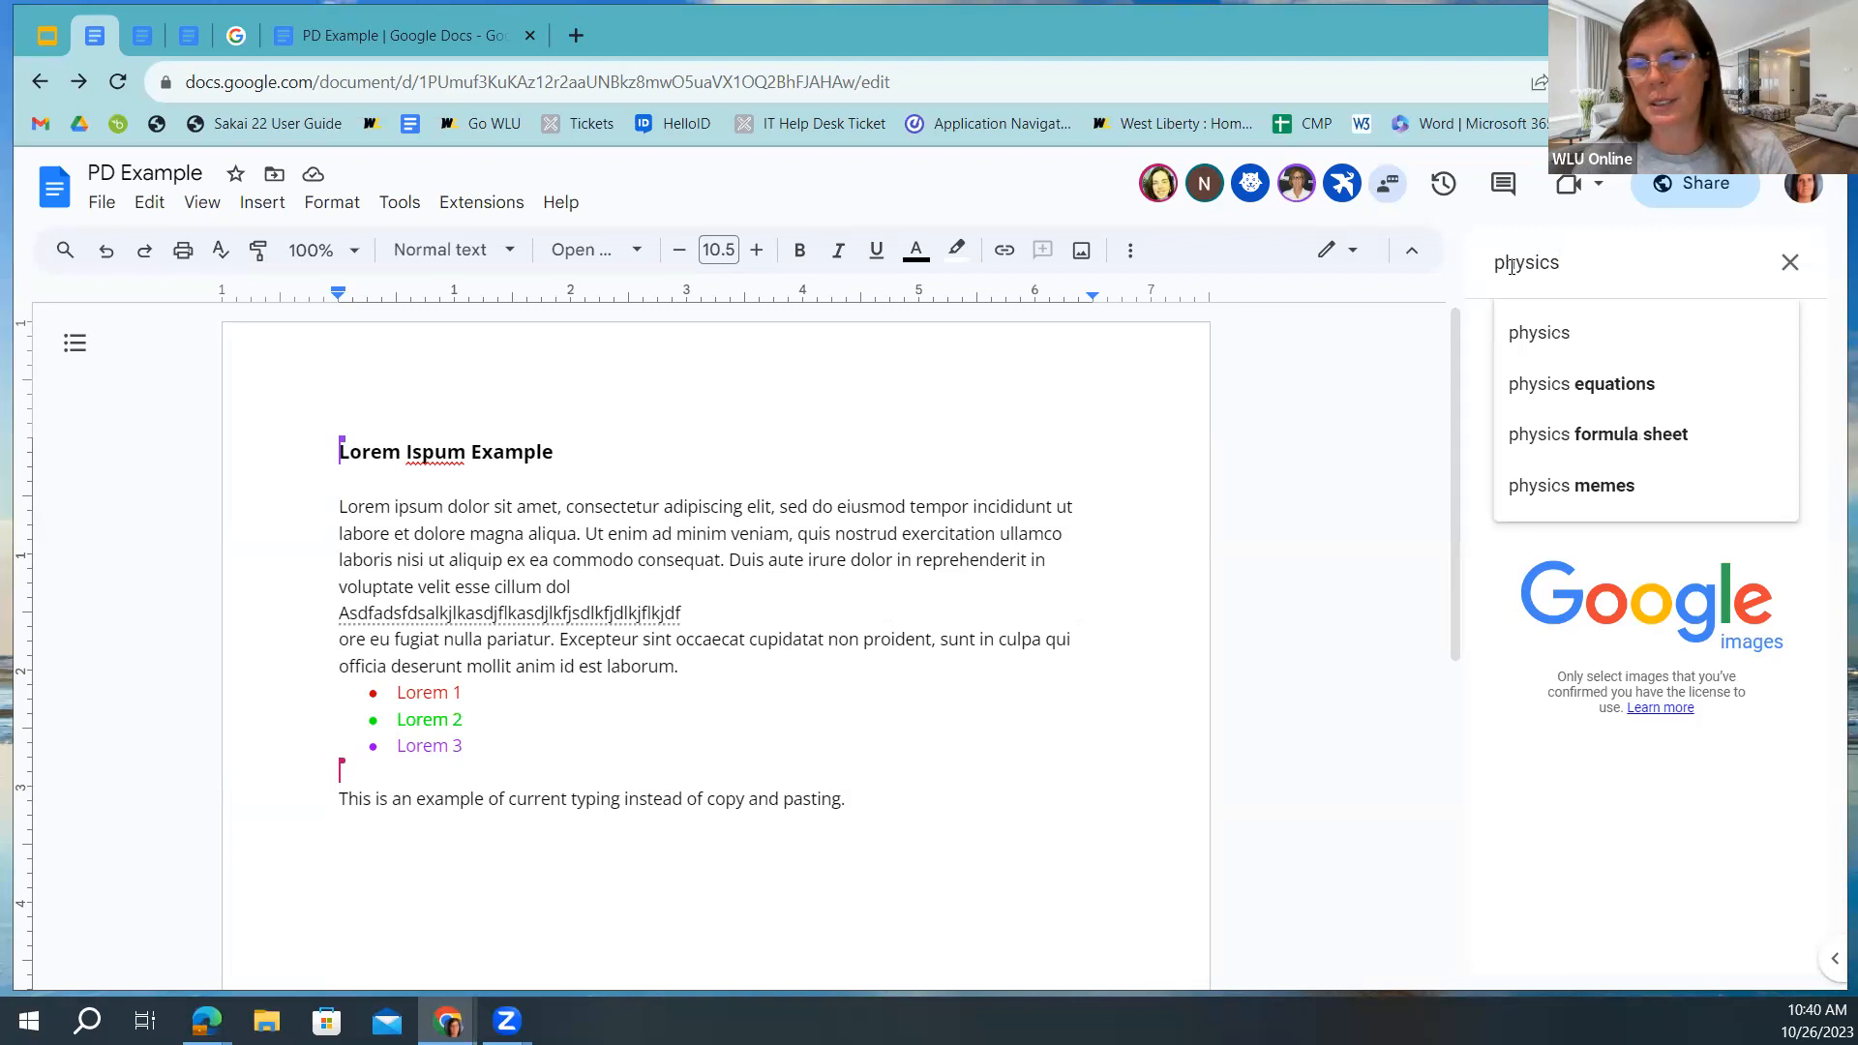
left_click(1530, 333)
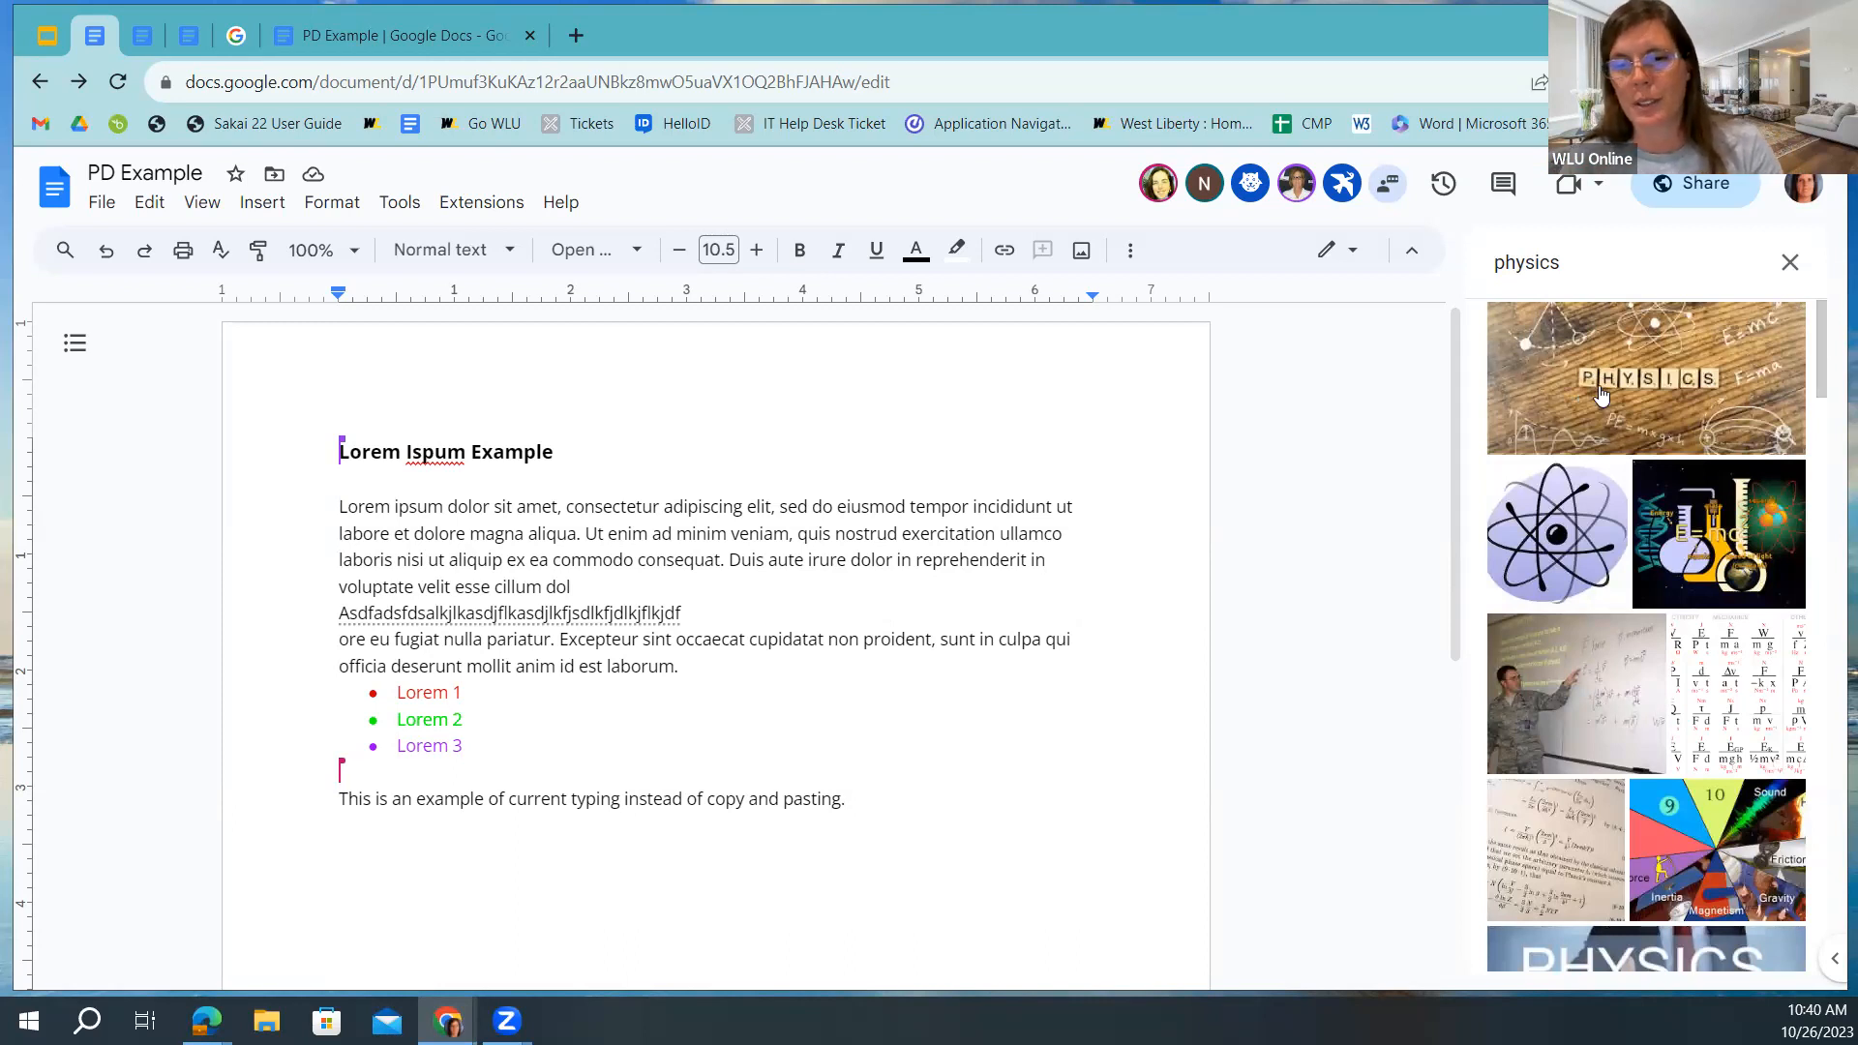
left_click(1539, 368)
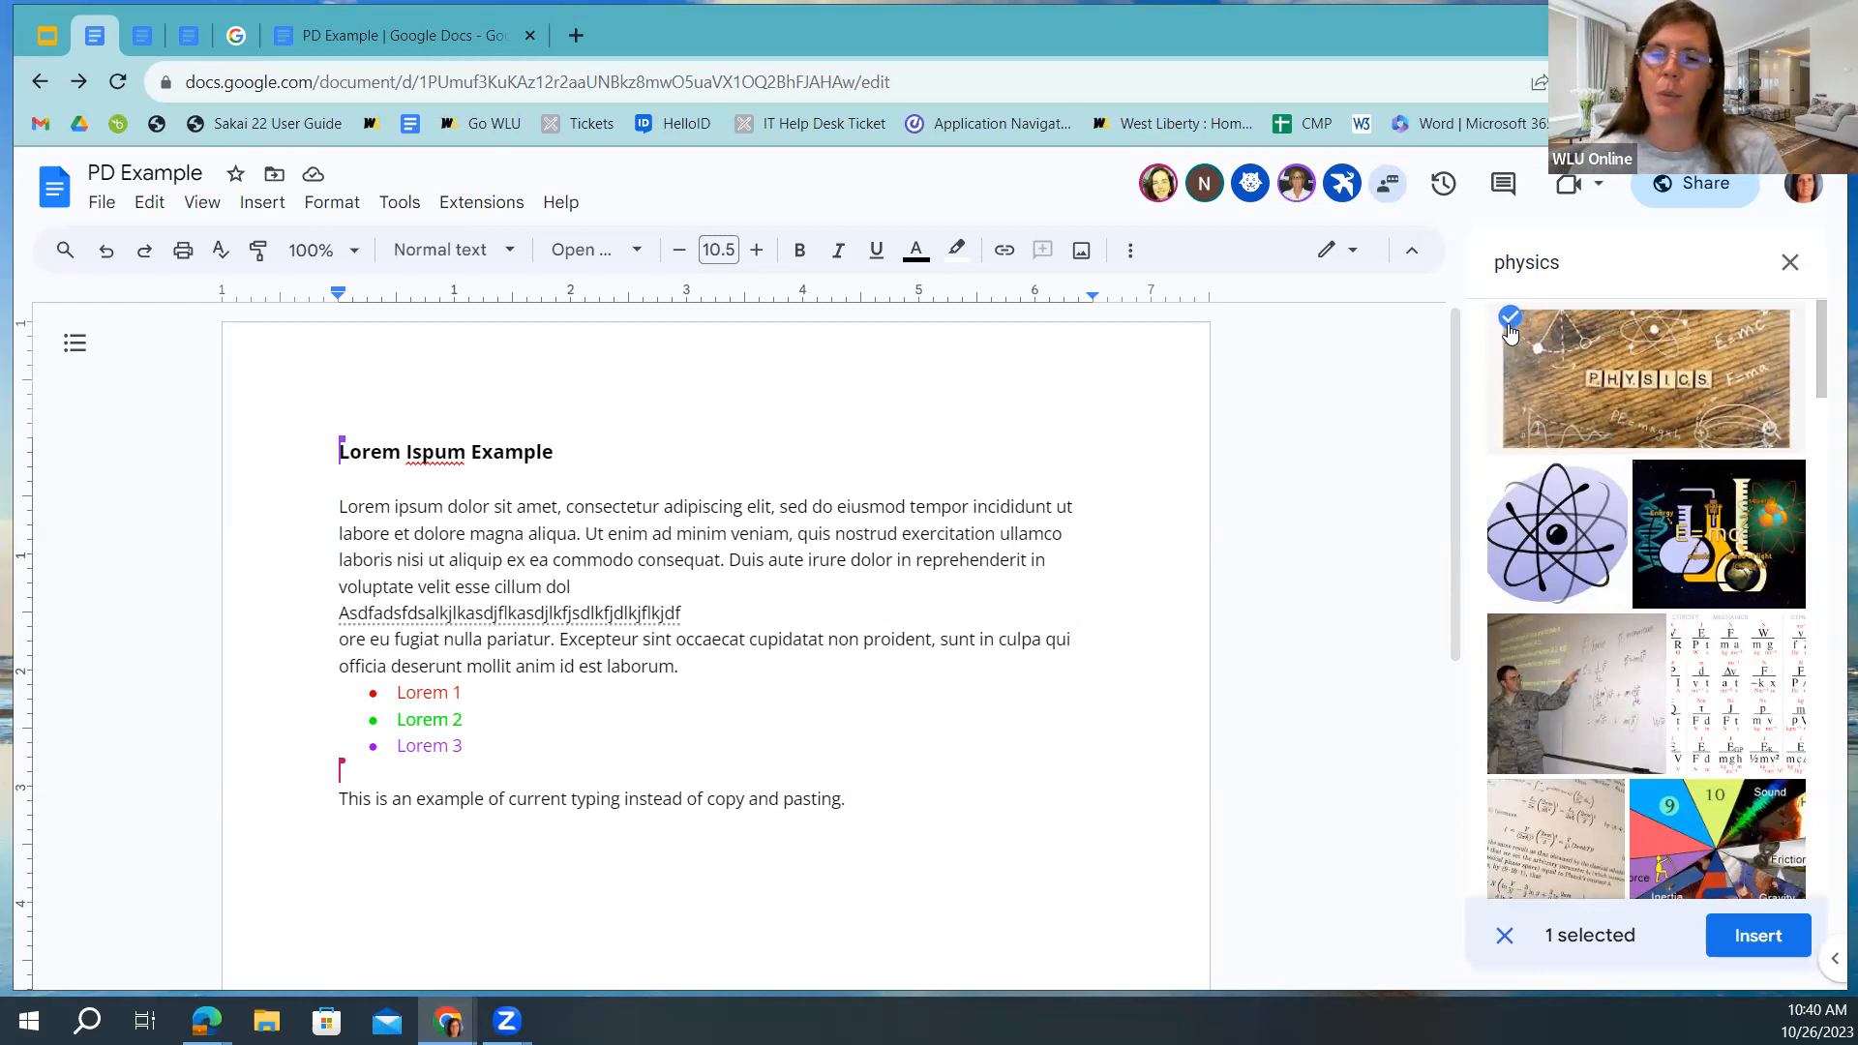
left_click(1757, 934)
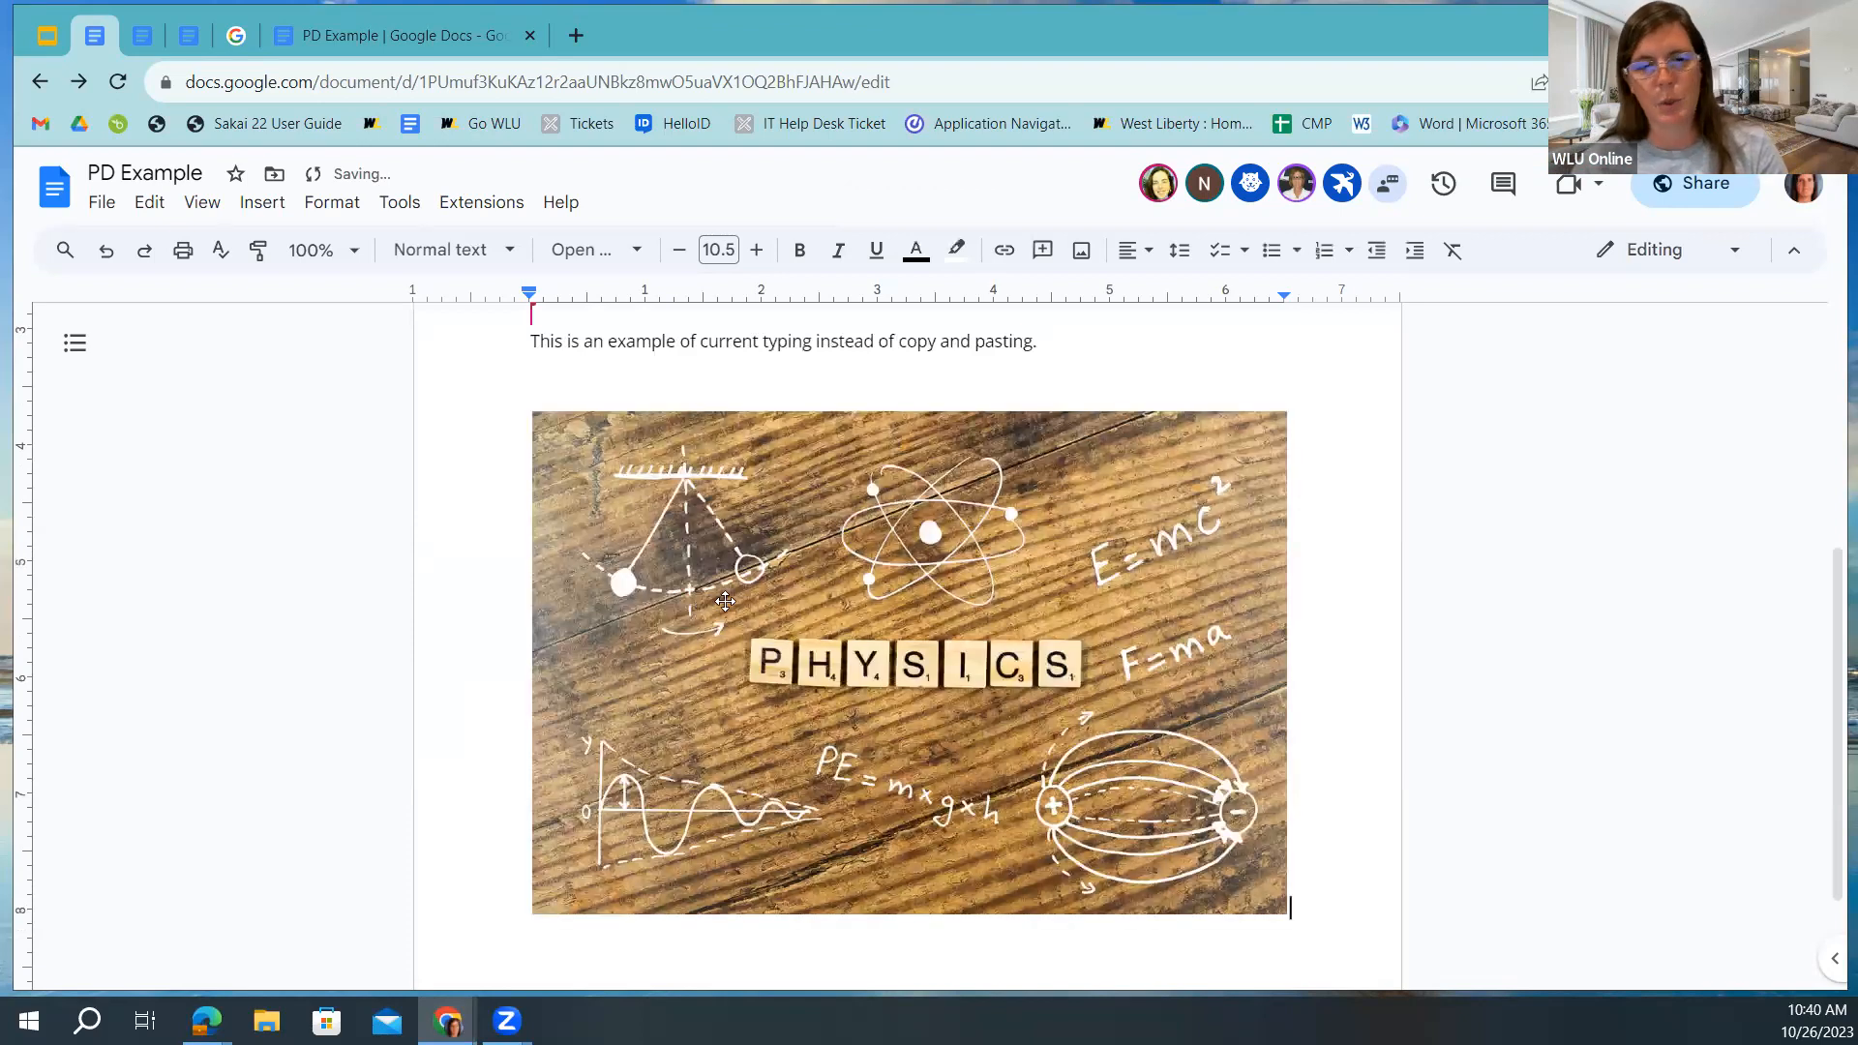
left_click(919, 718)
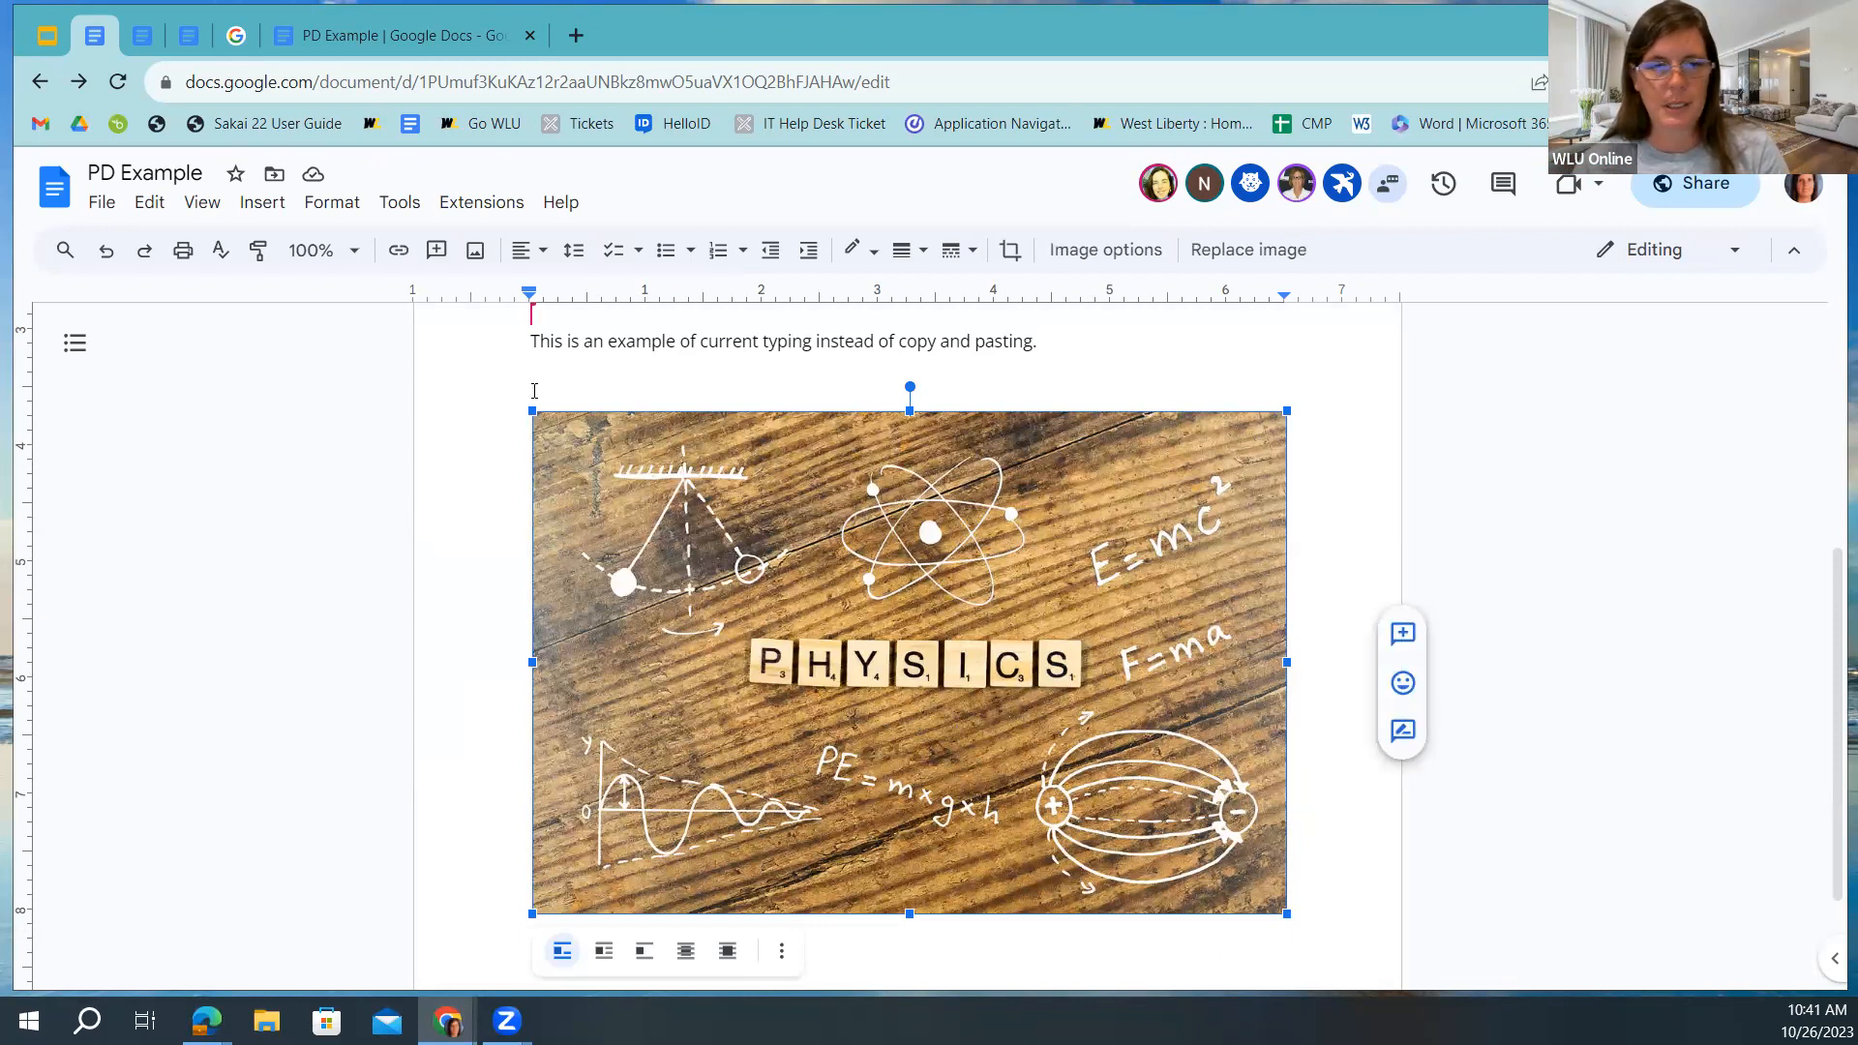
Shrink the PHYSICS image to about a third of its size and rotate it level.
left_click_drag(1289, 913, 789, 528)
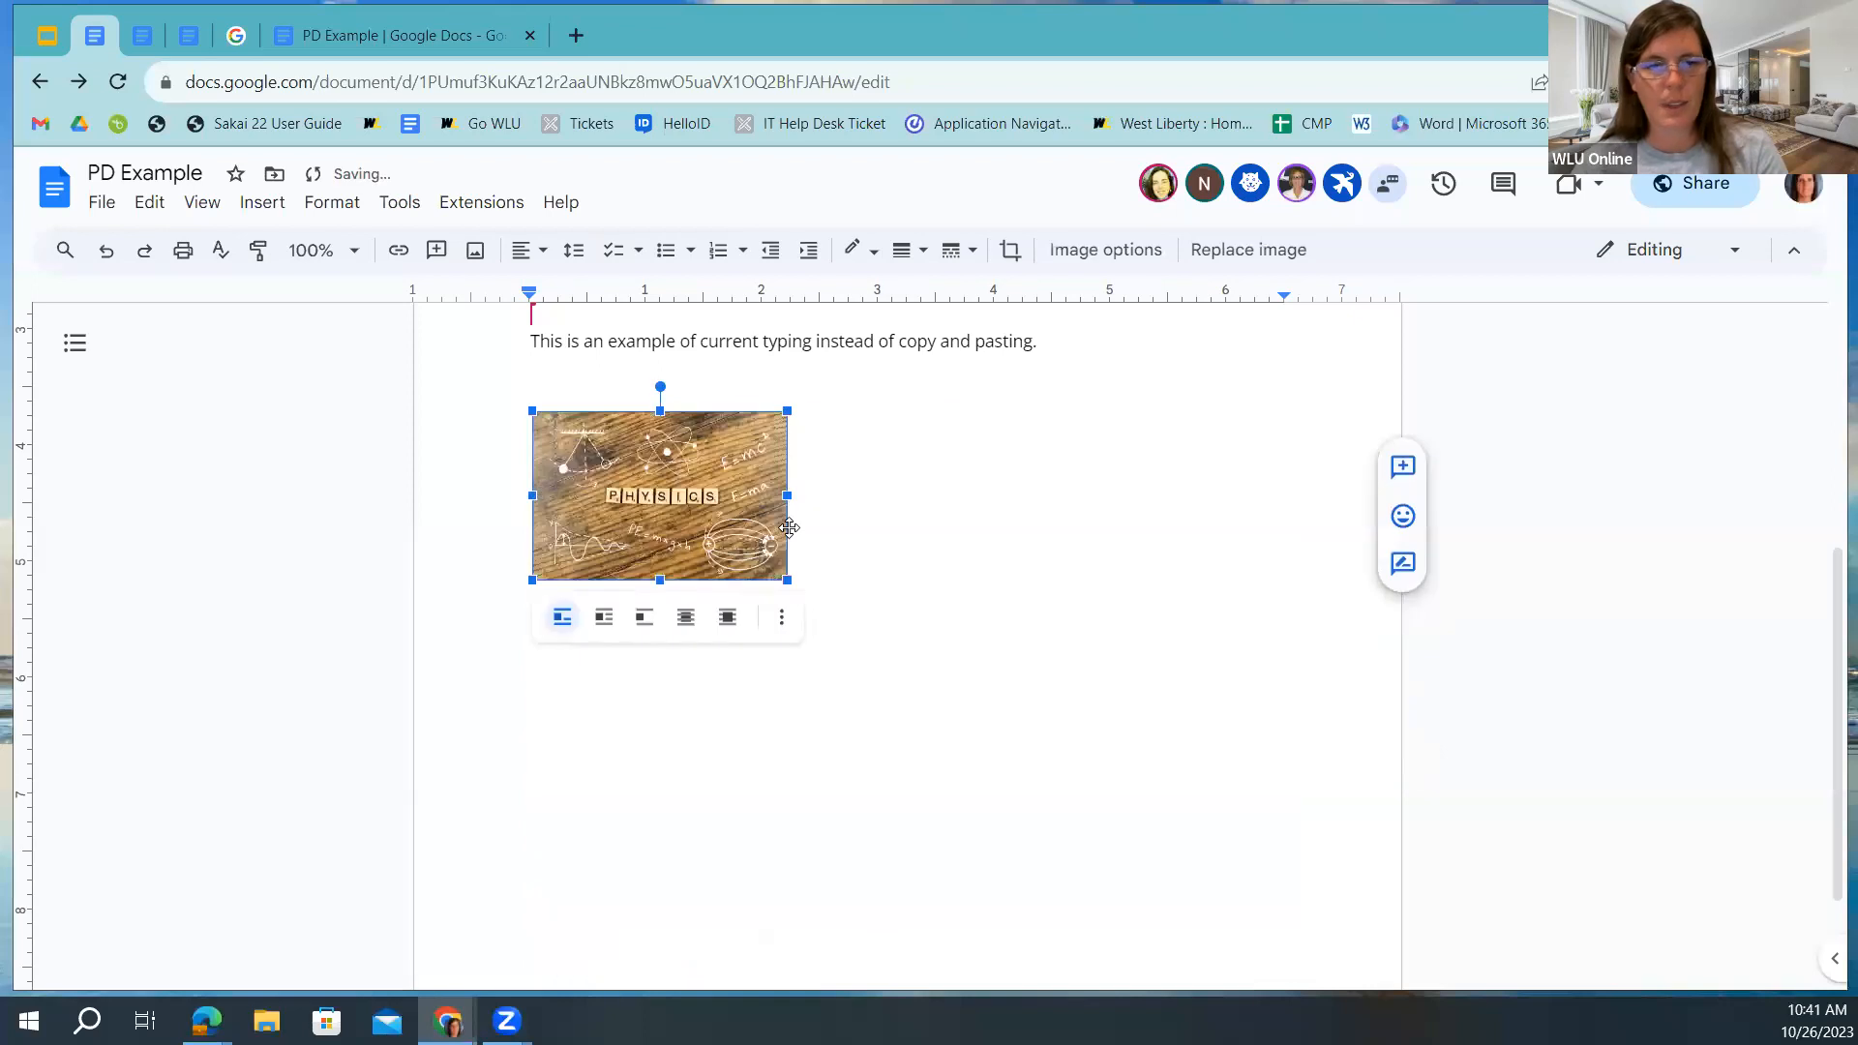
left_click(937, 523)
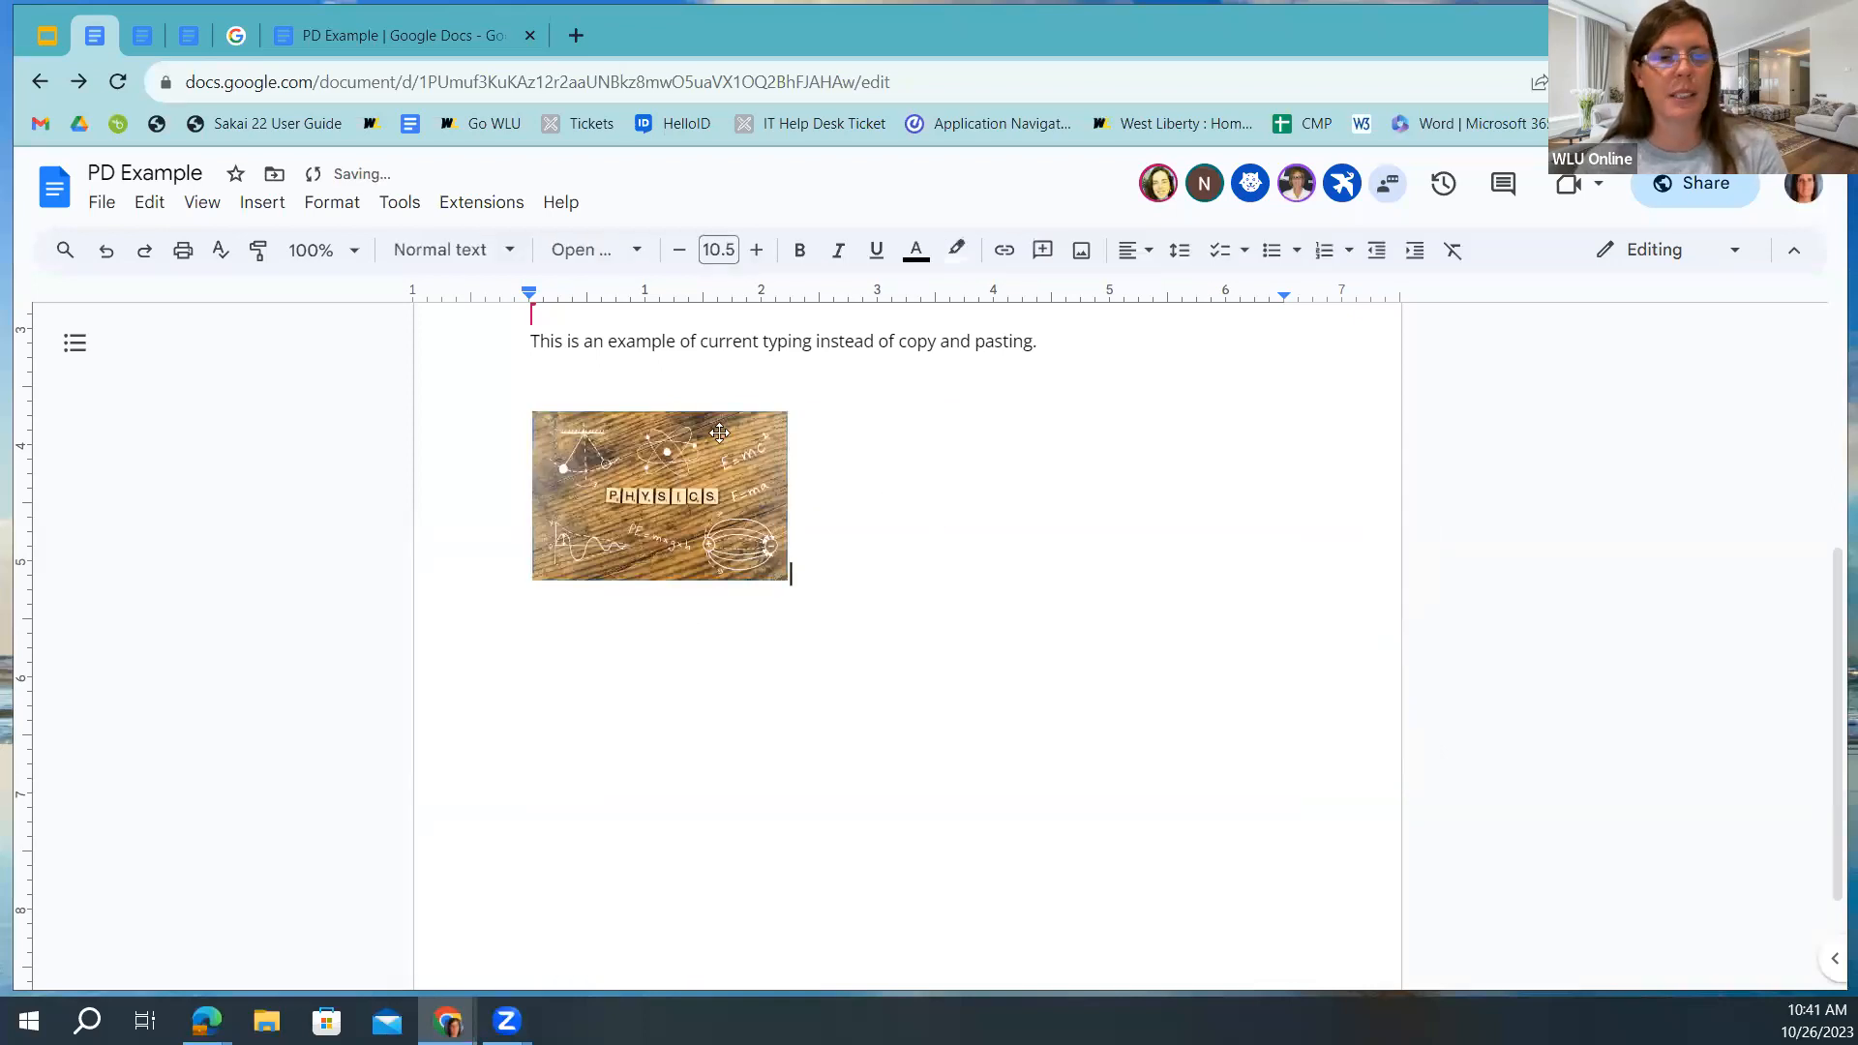
left_click(678, 492)
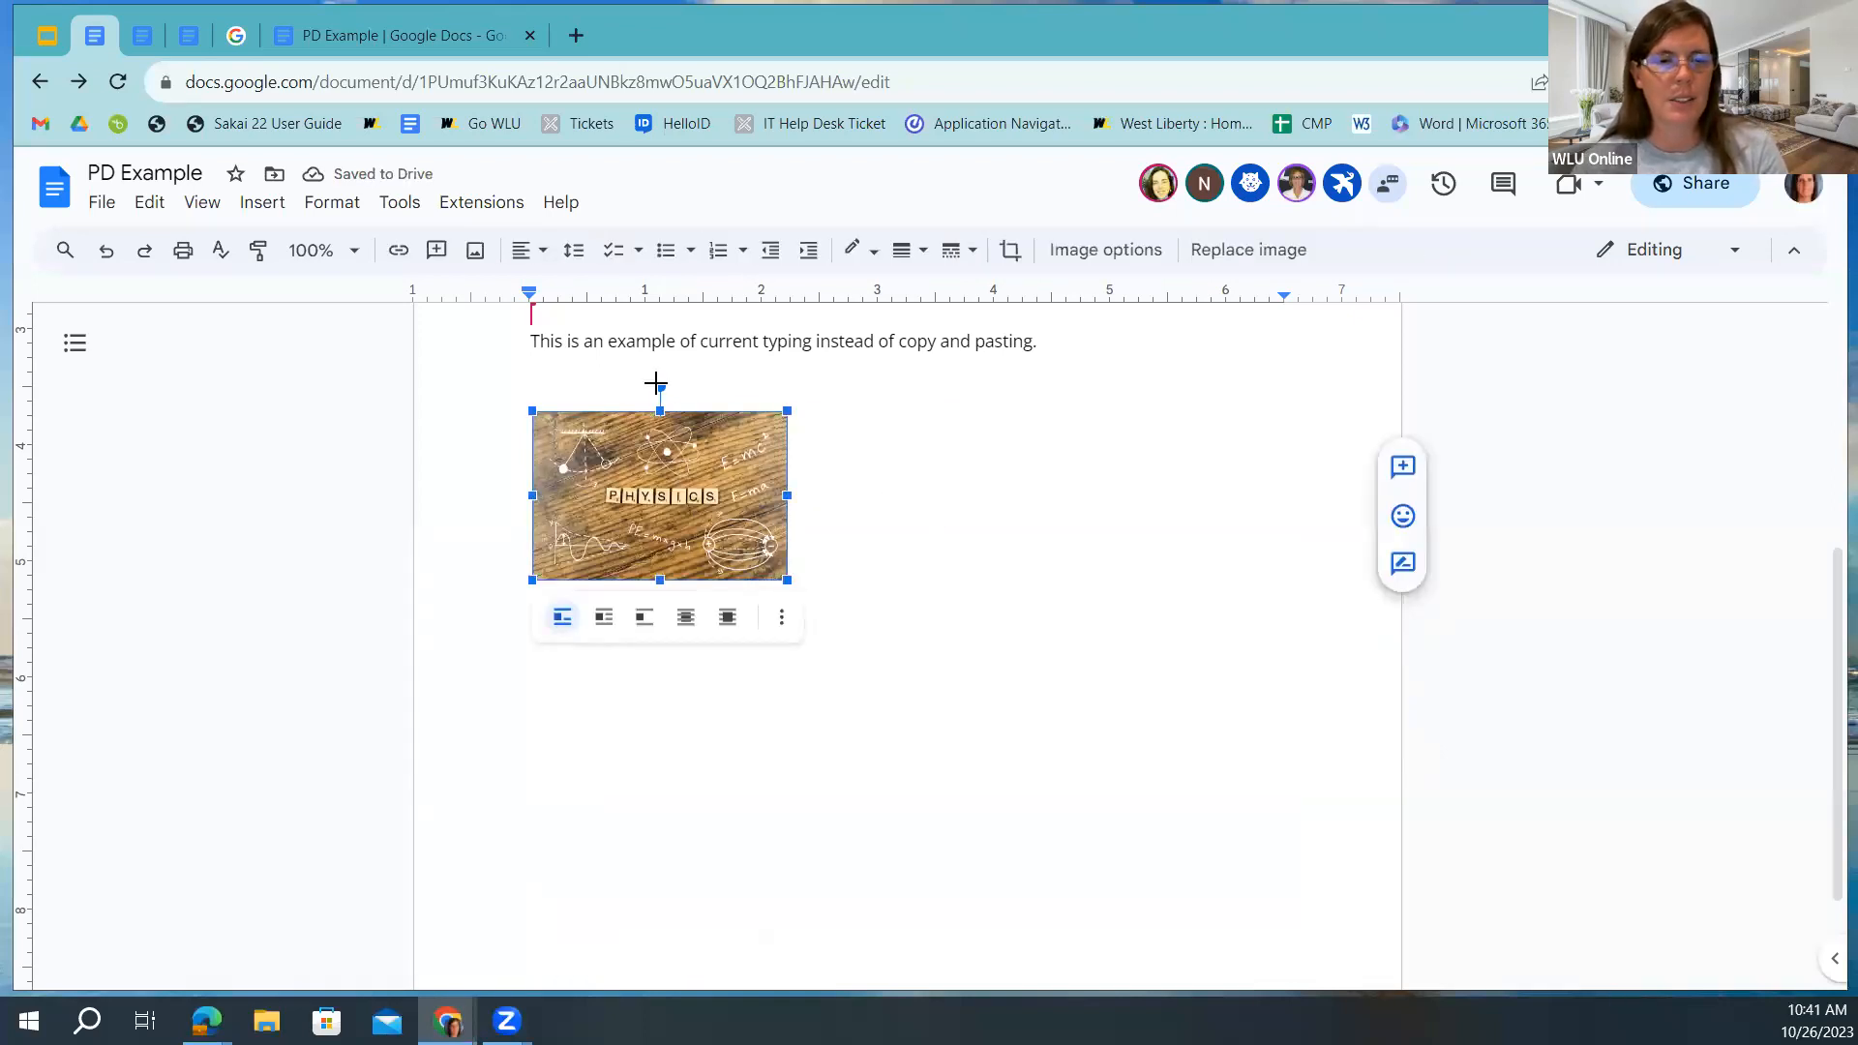
left_click_drag(660, 386, 630, 437)
left_click(856, 556)
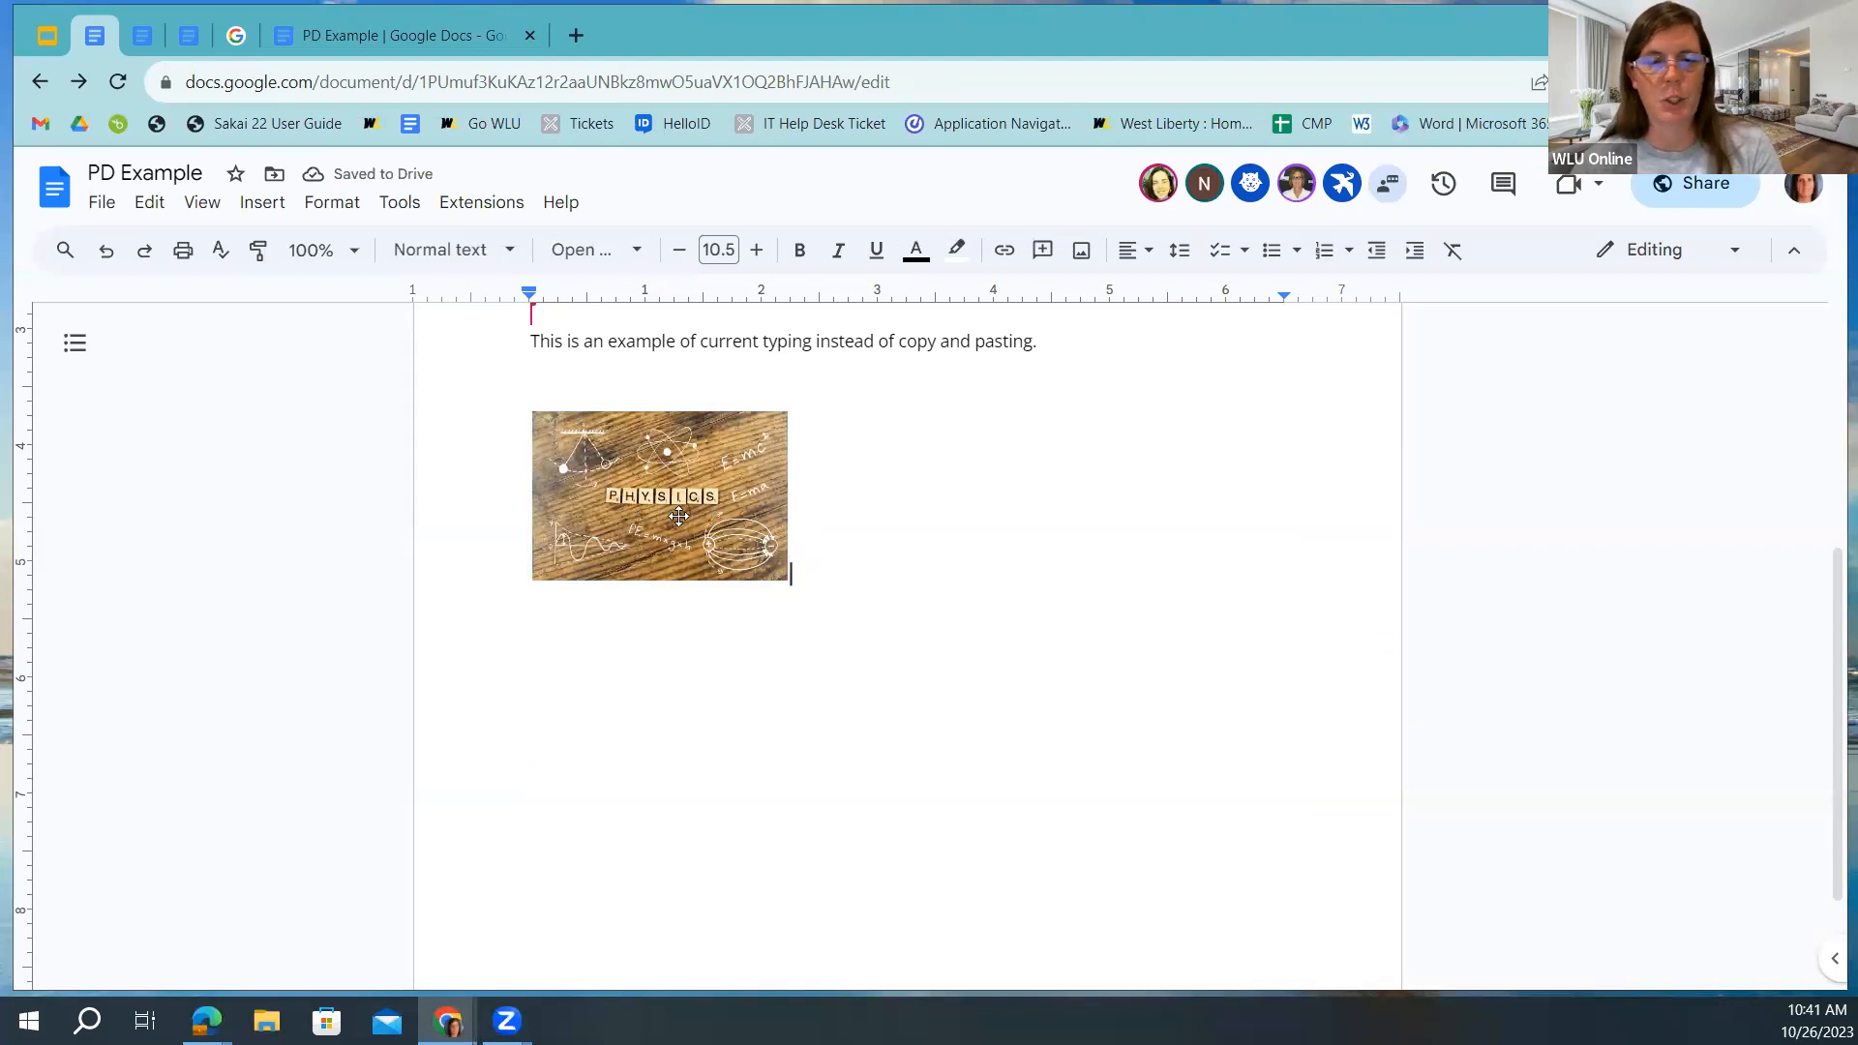
left_click(252, 211)
mouse_move(302, 245)
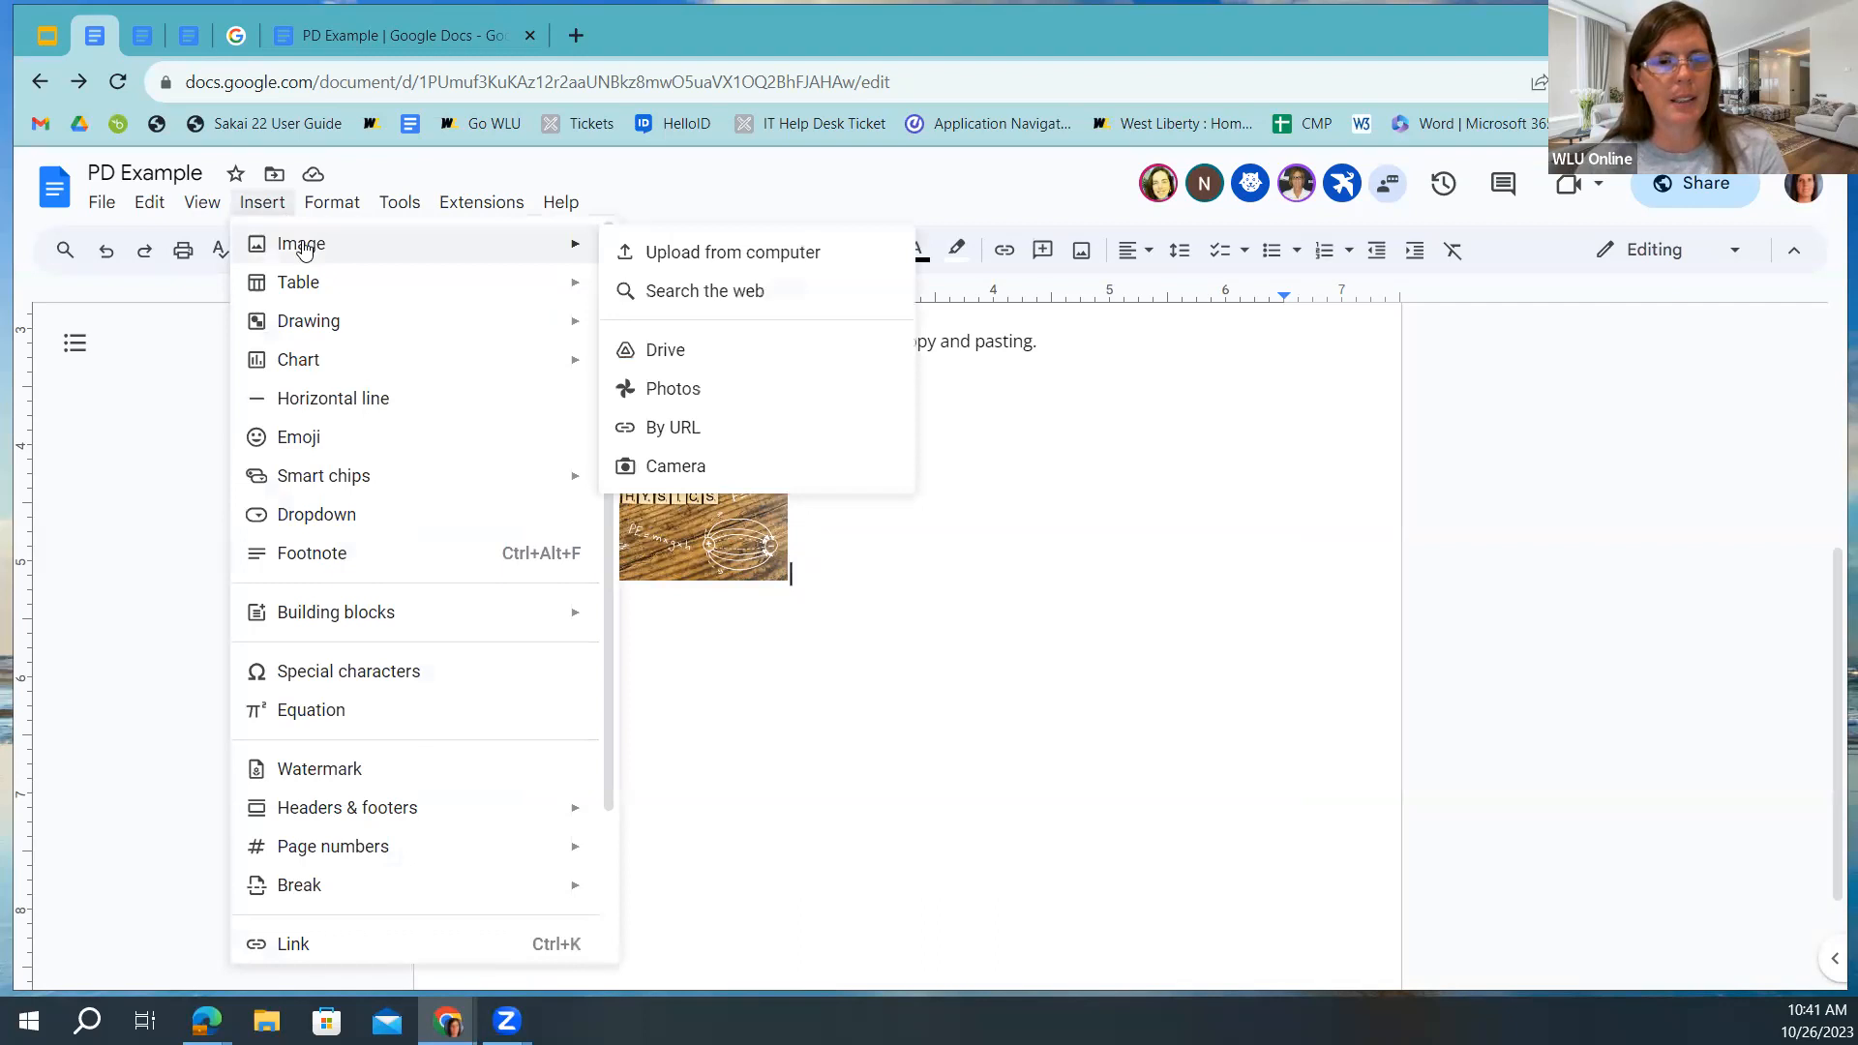
left_click(651, 358)
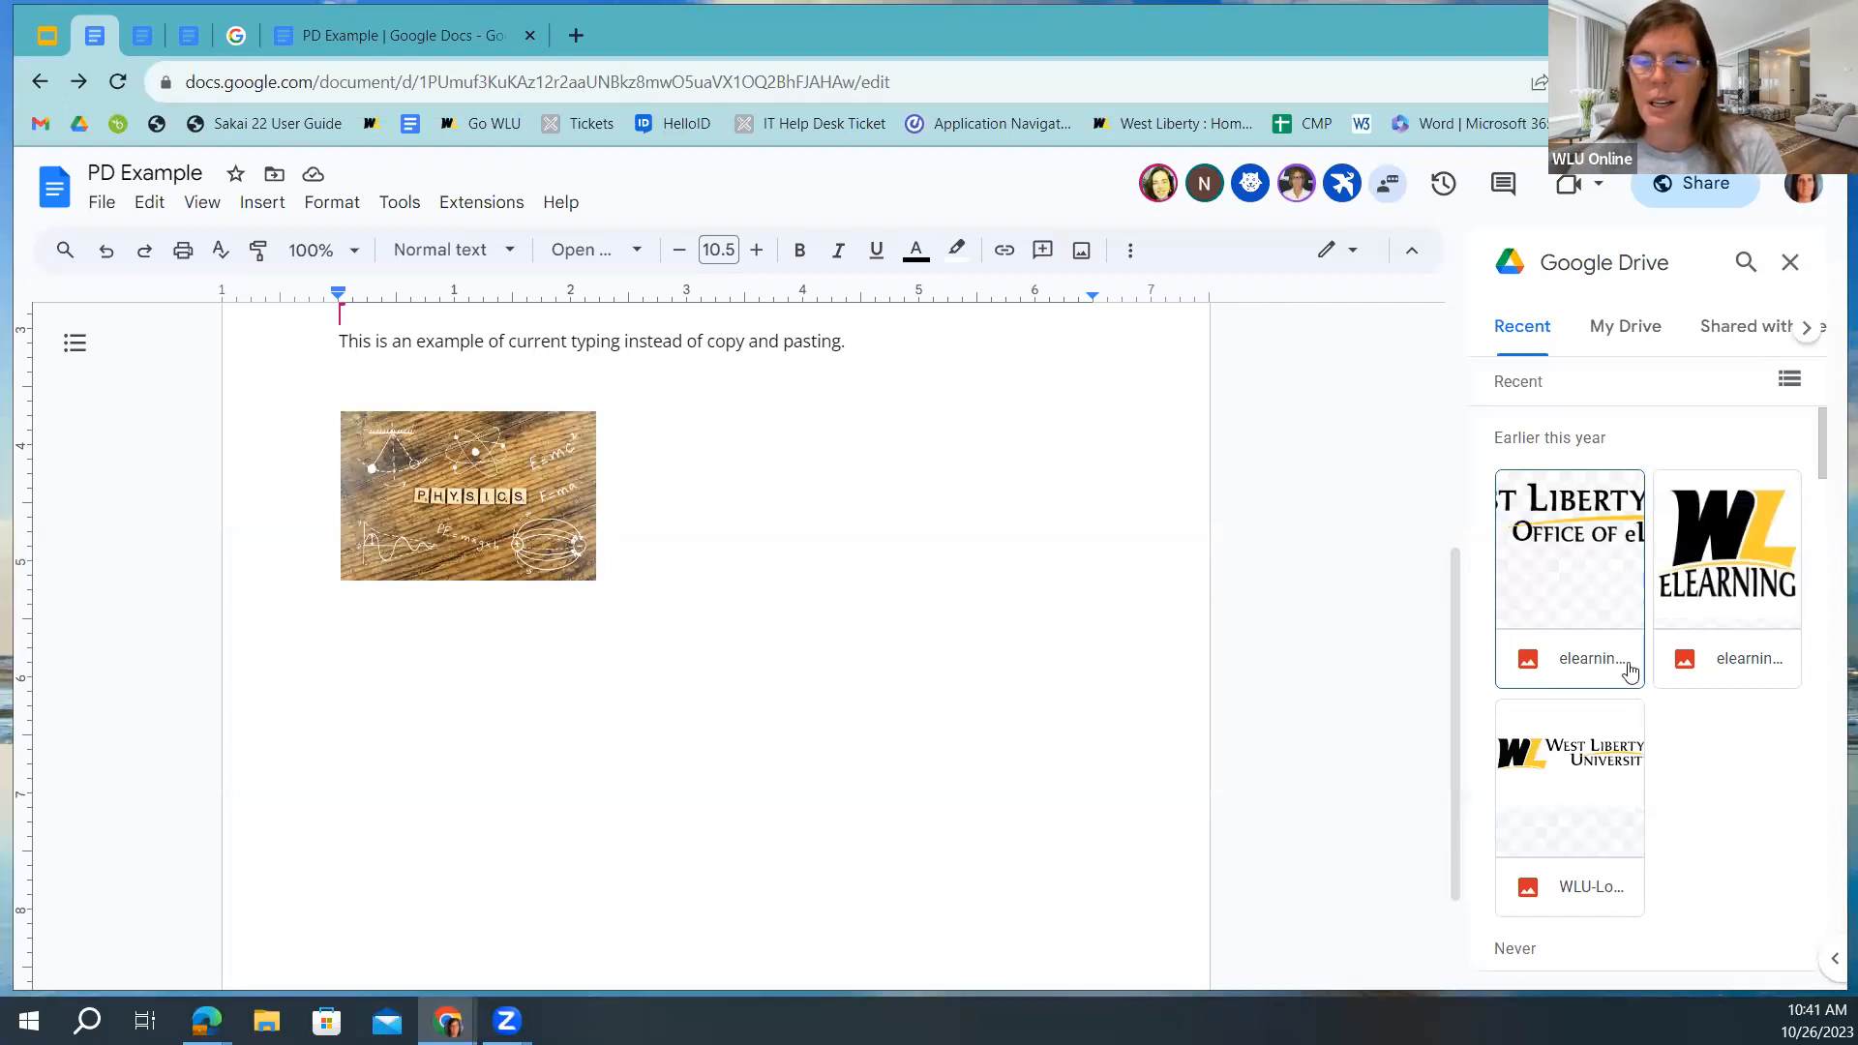
left_click(1565, 783)
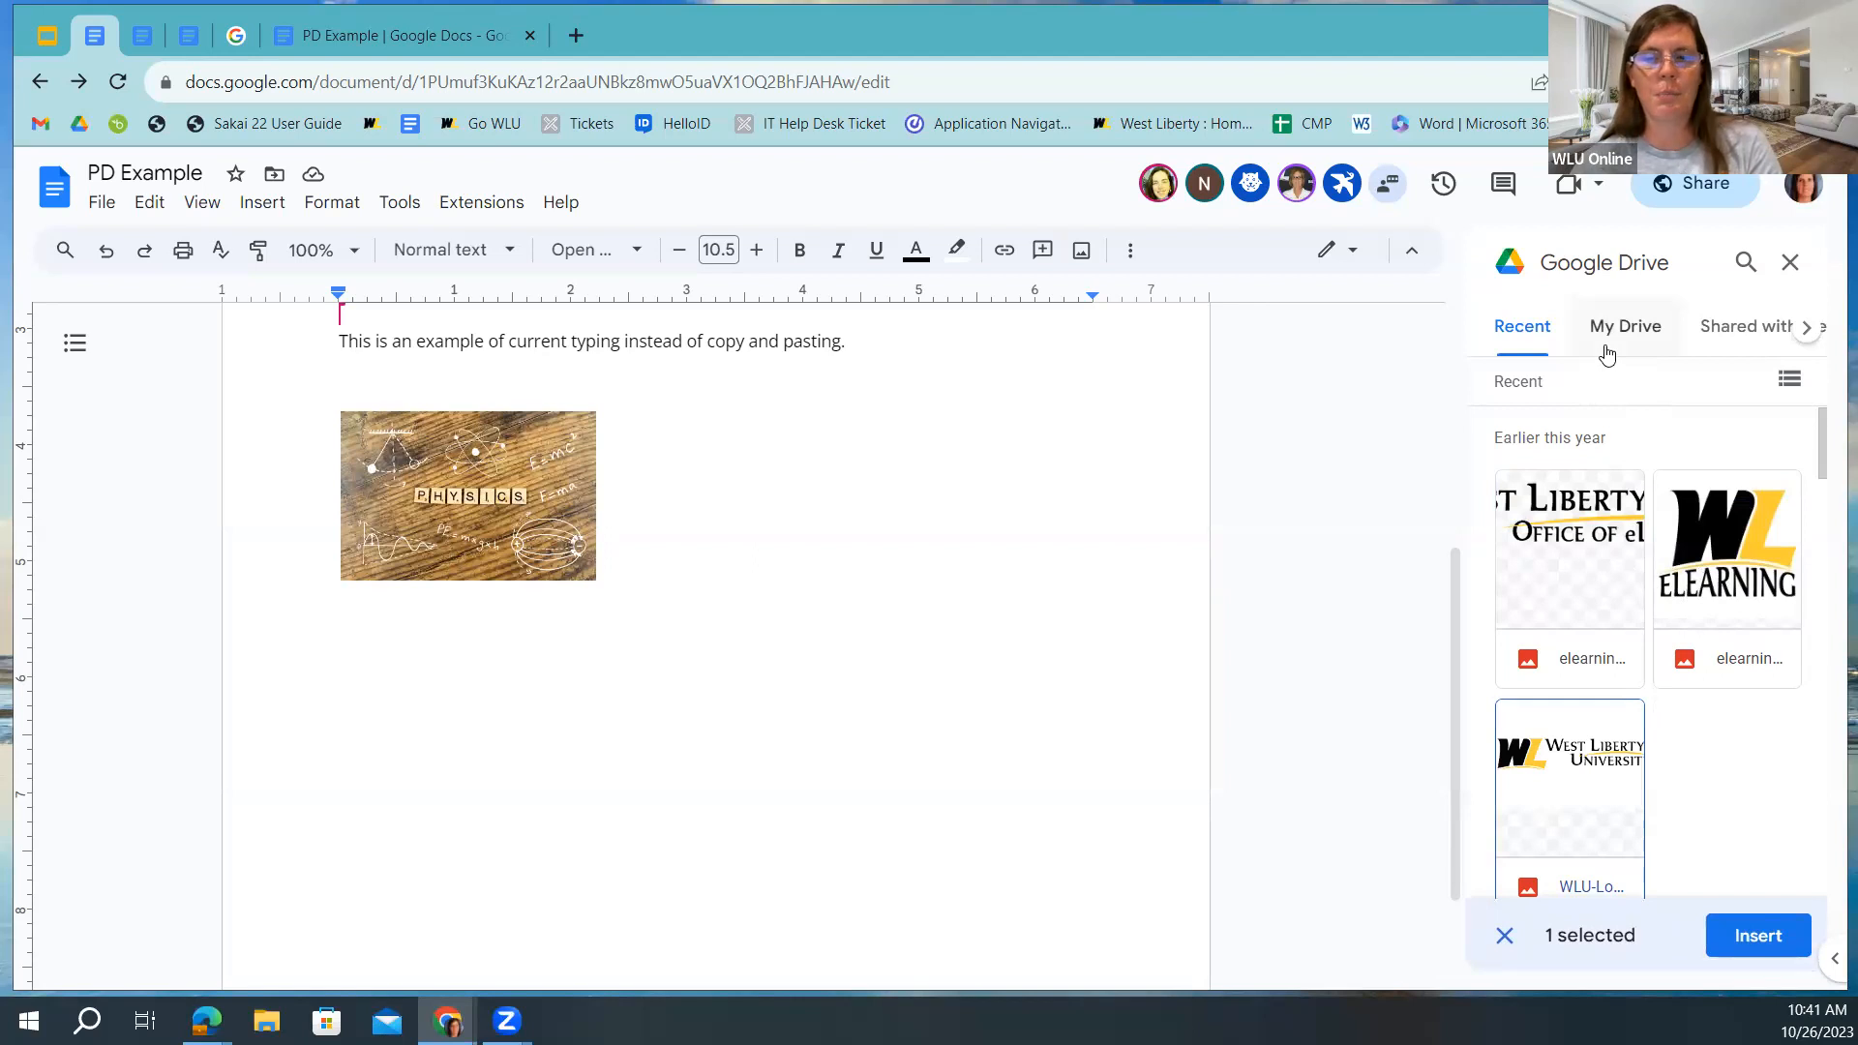
left_click(1807, 329)
left_click(1807, 329)
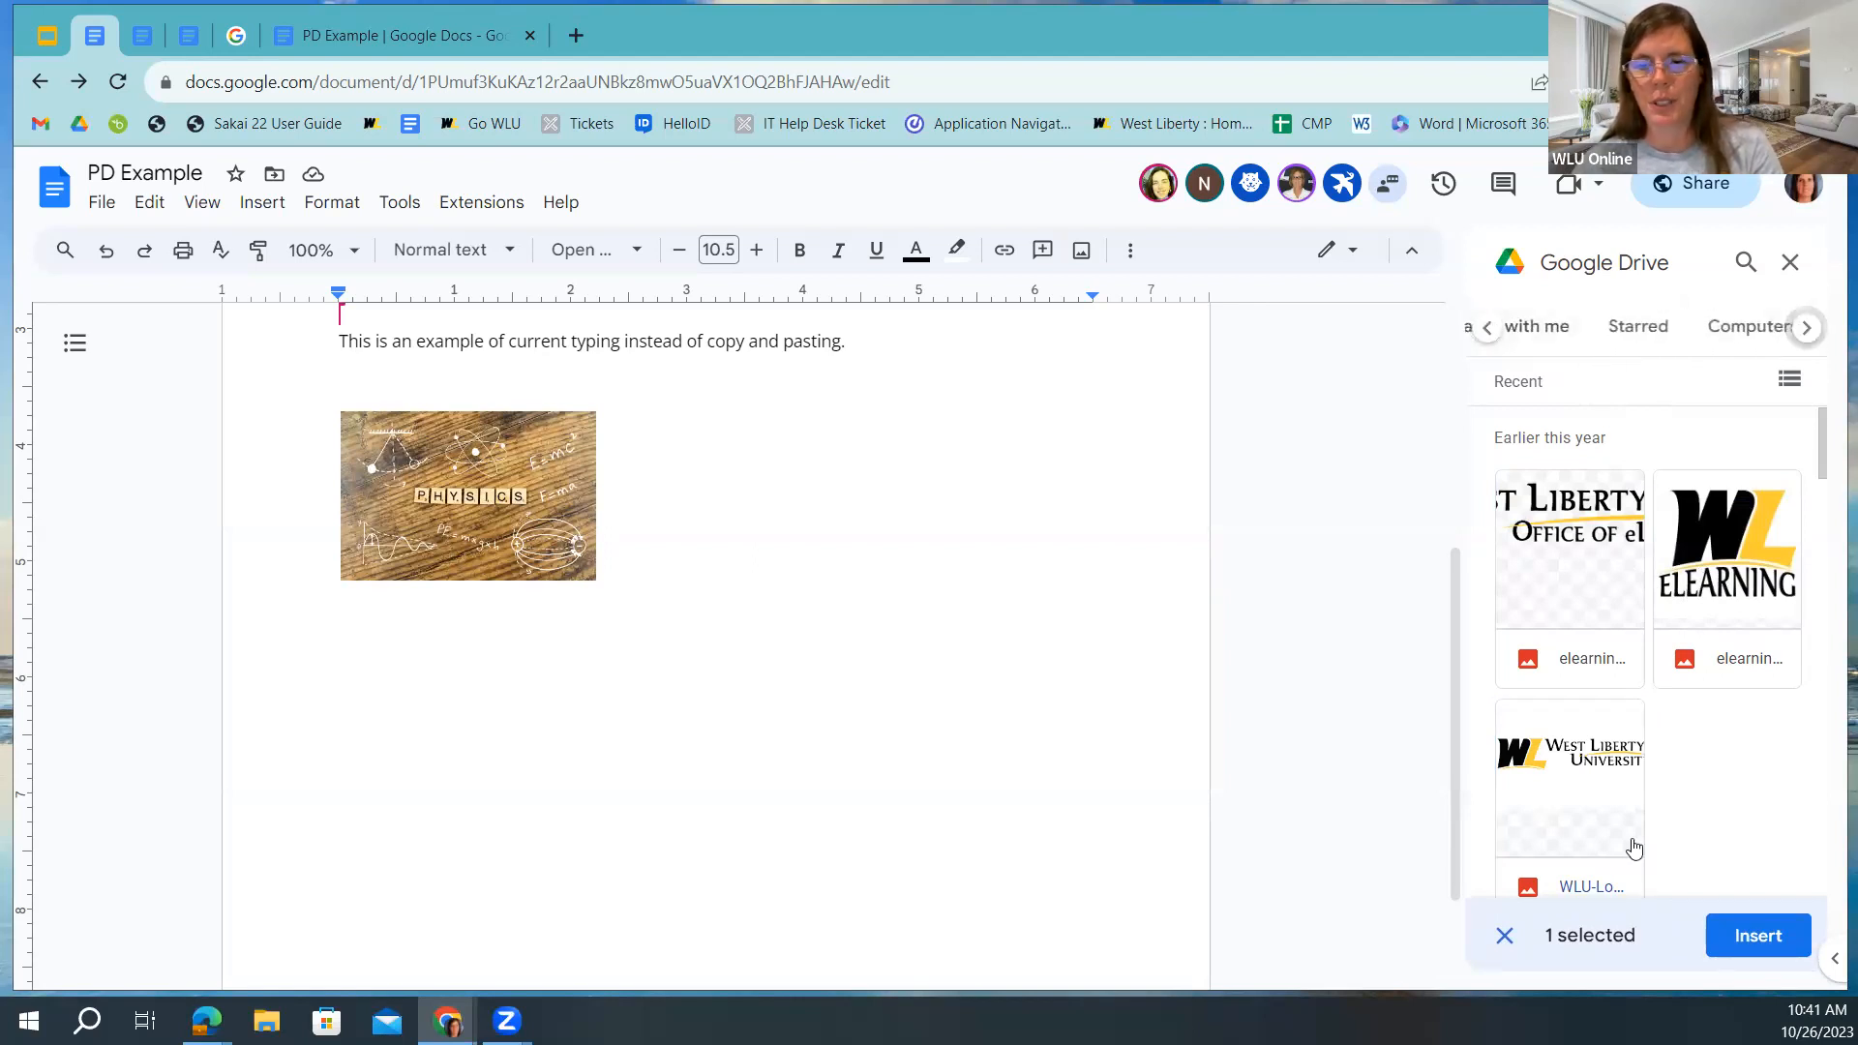
left_click(1790, 263)
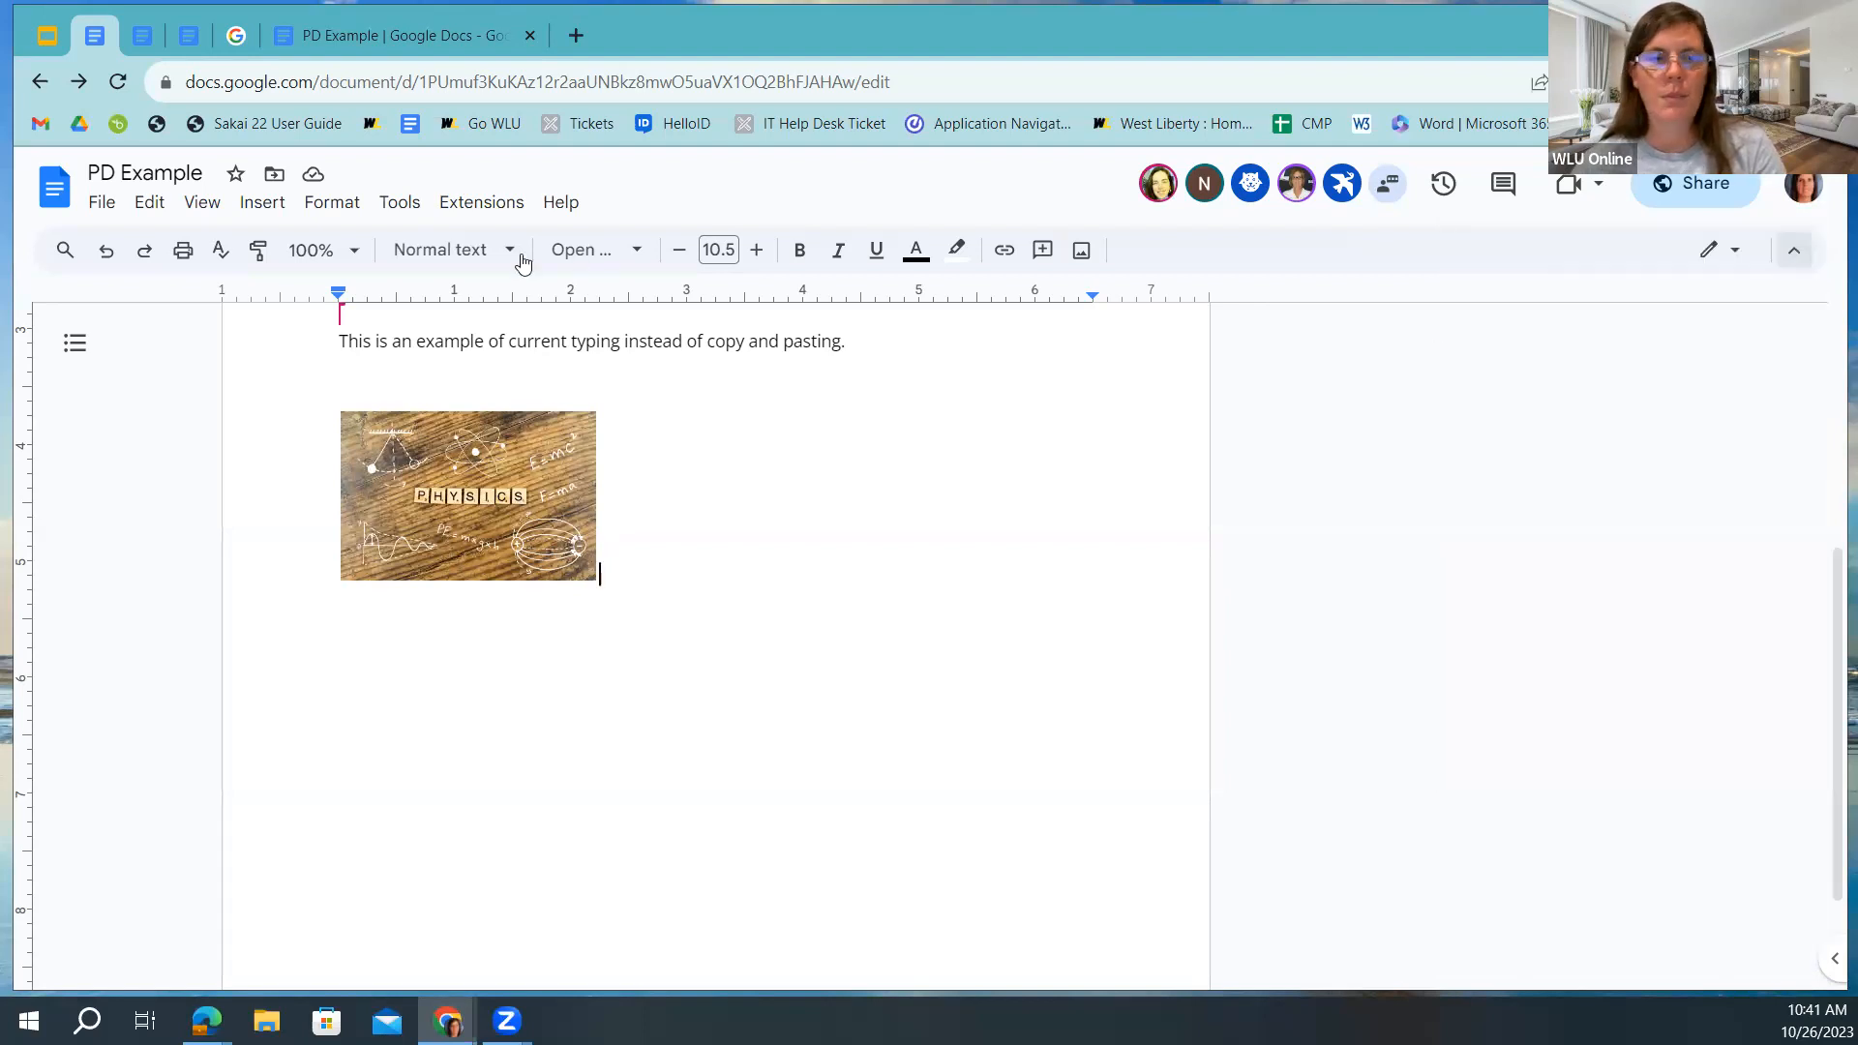
Add an empty line directly beneath the small PHYSICS picture, leaving the Insert and image menus unused.
left_click(262, 203)
mouse_move(289, 251)
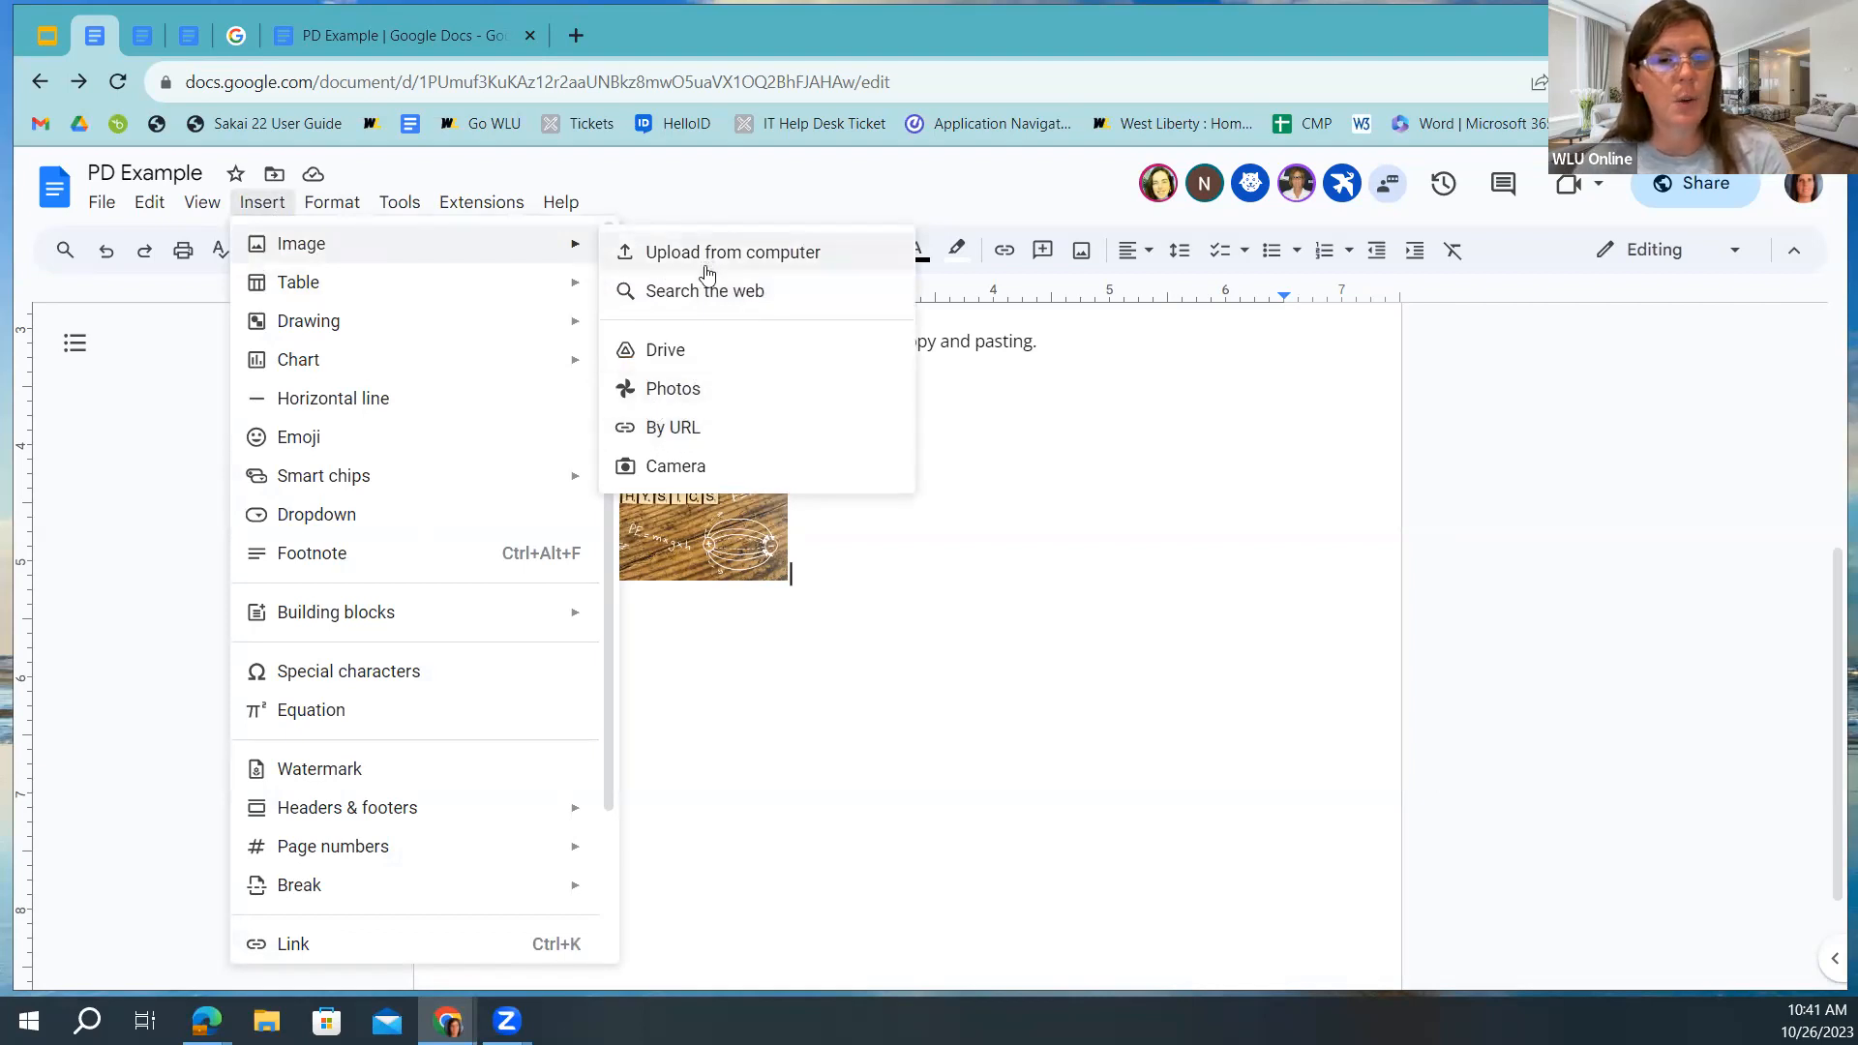
left_click(809, 575)
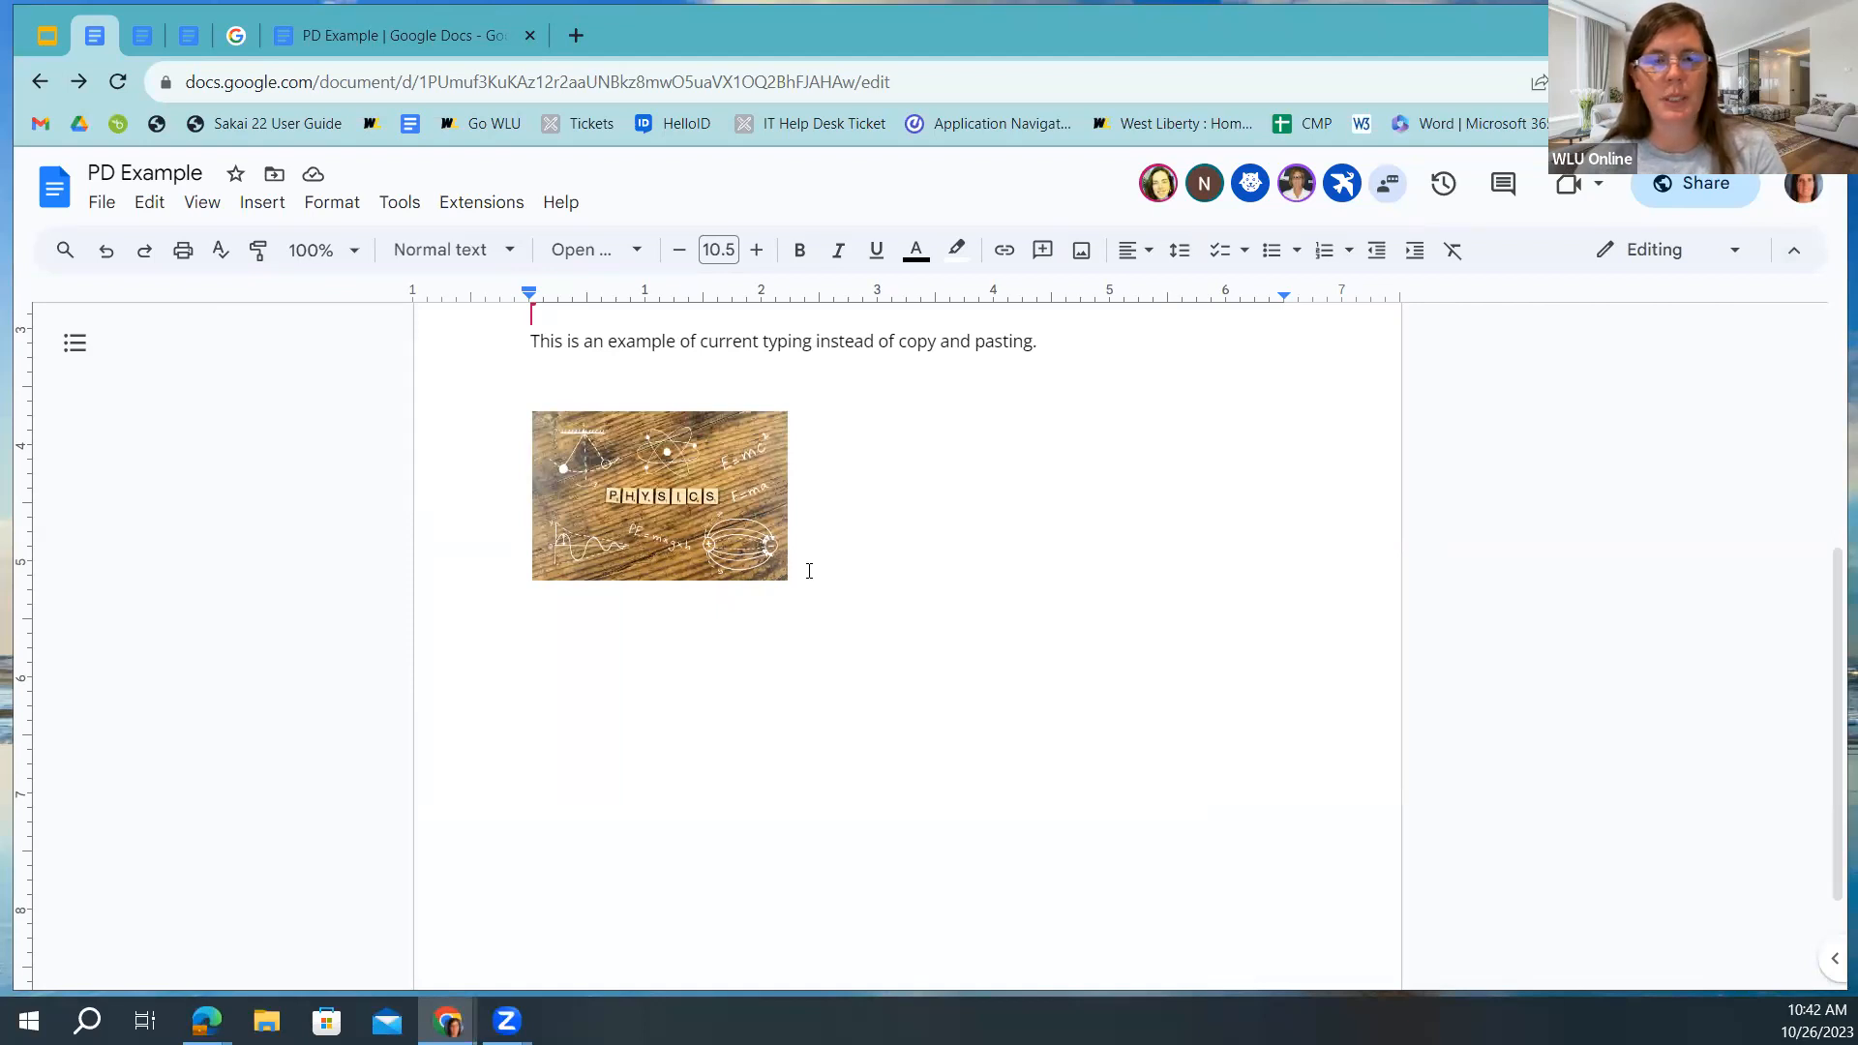
key("Return")
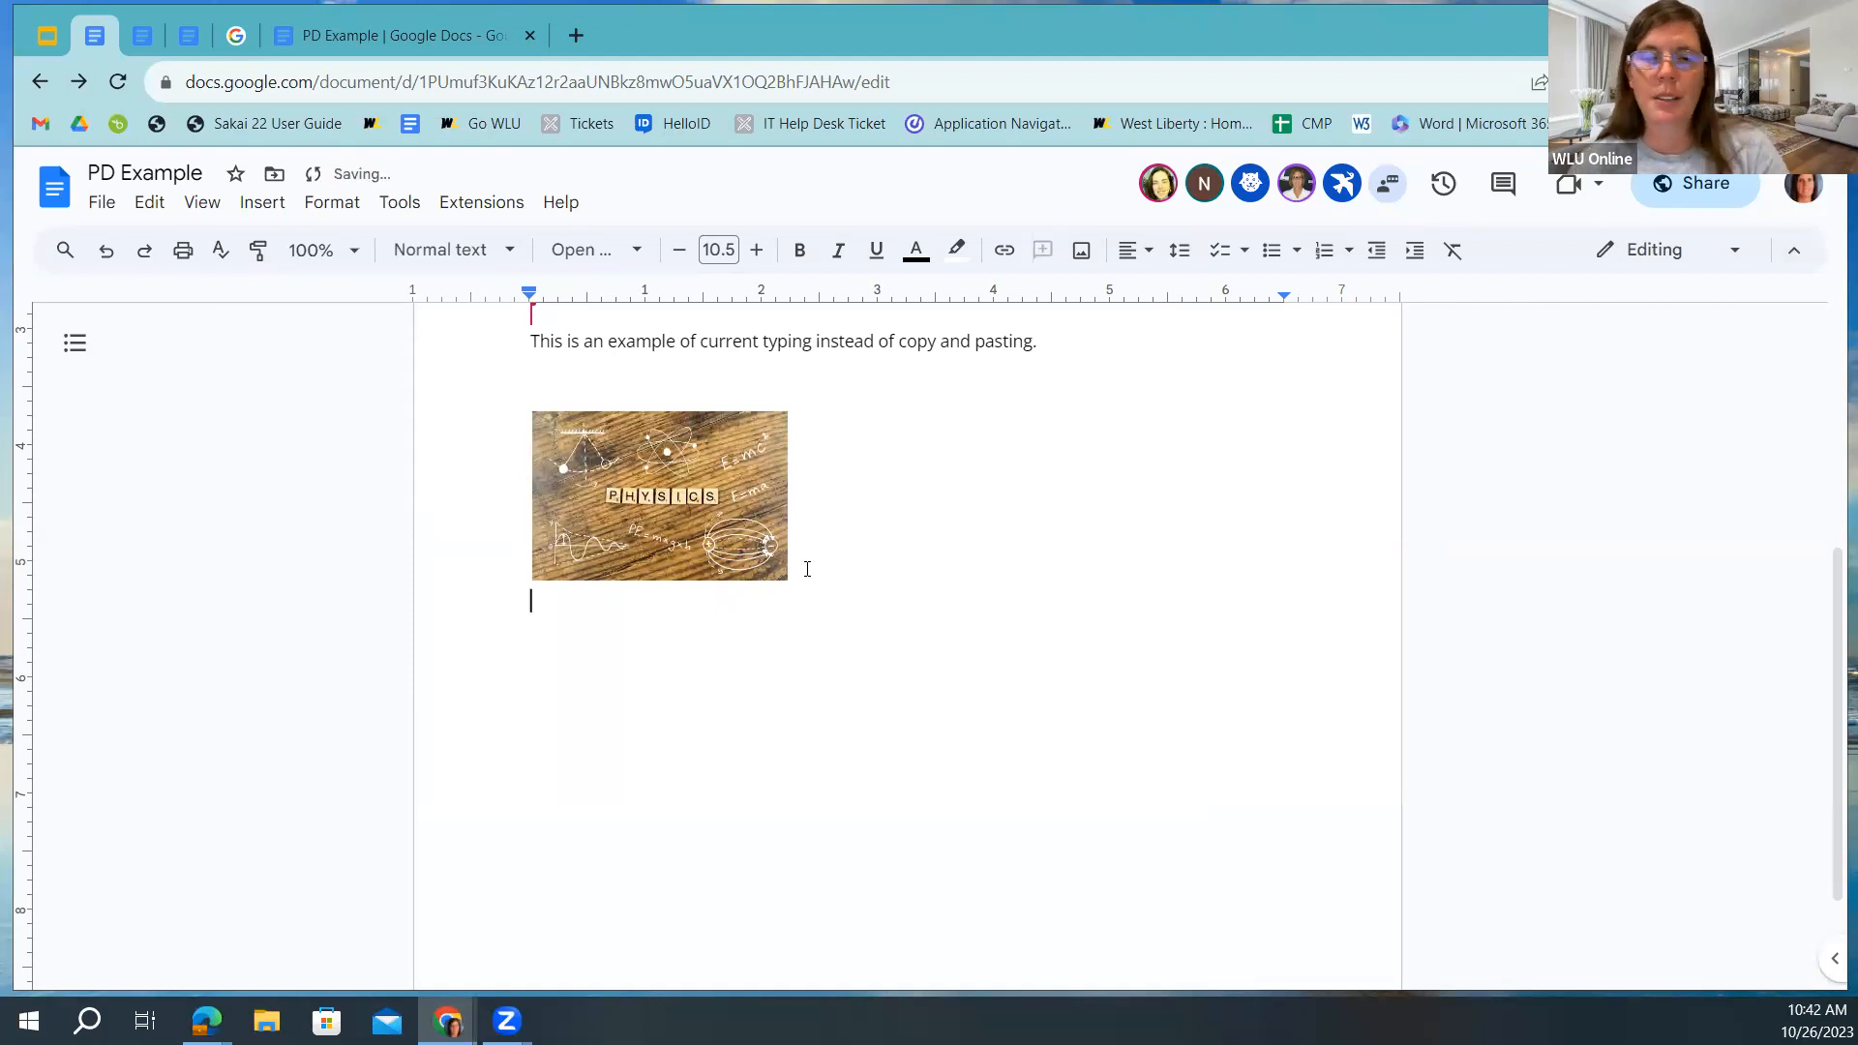
left_click(1080, 253)
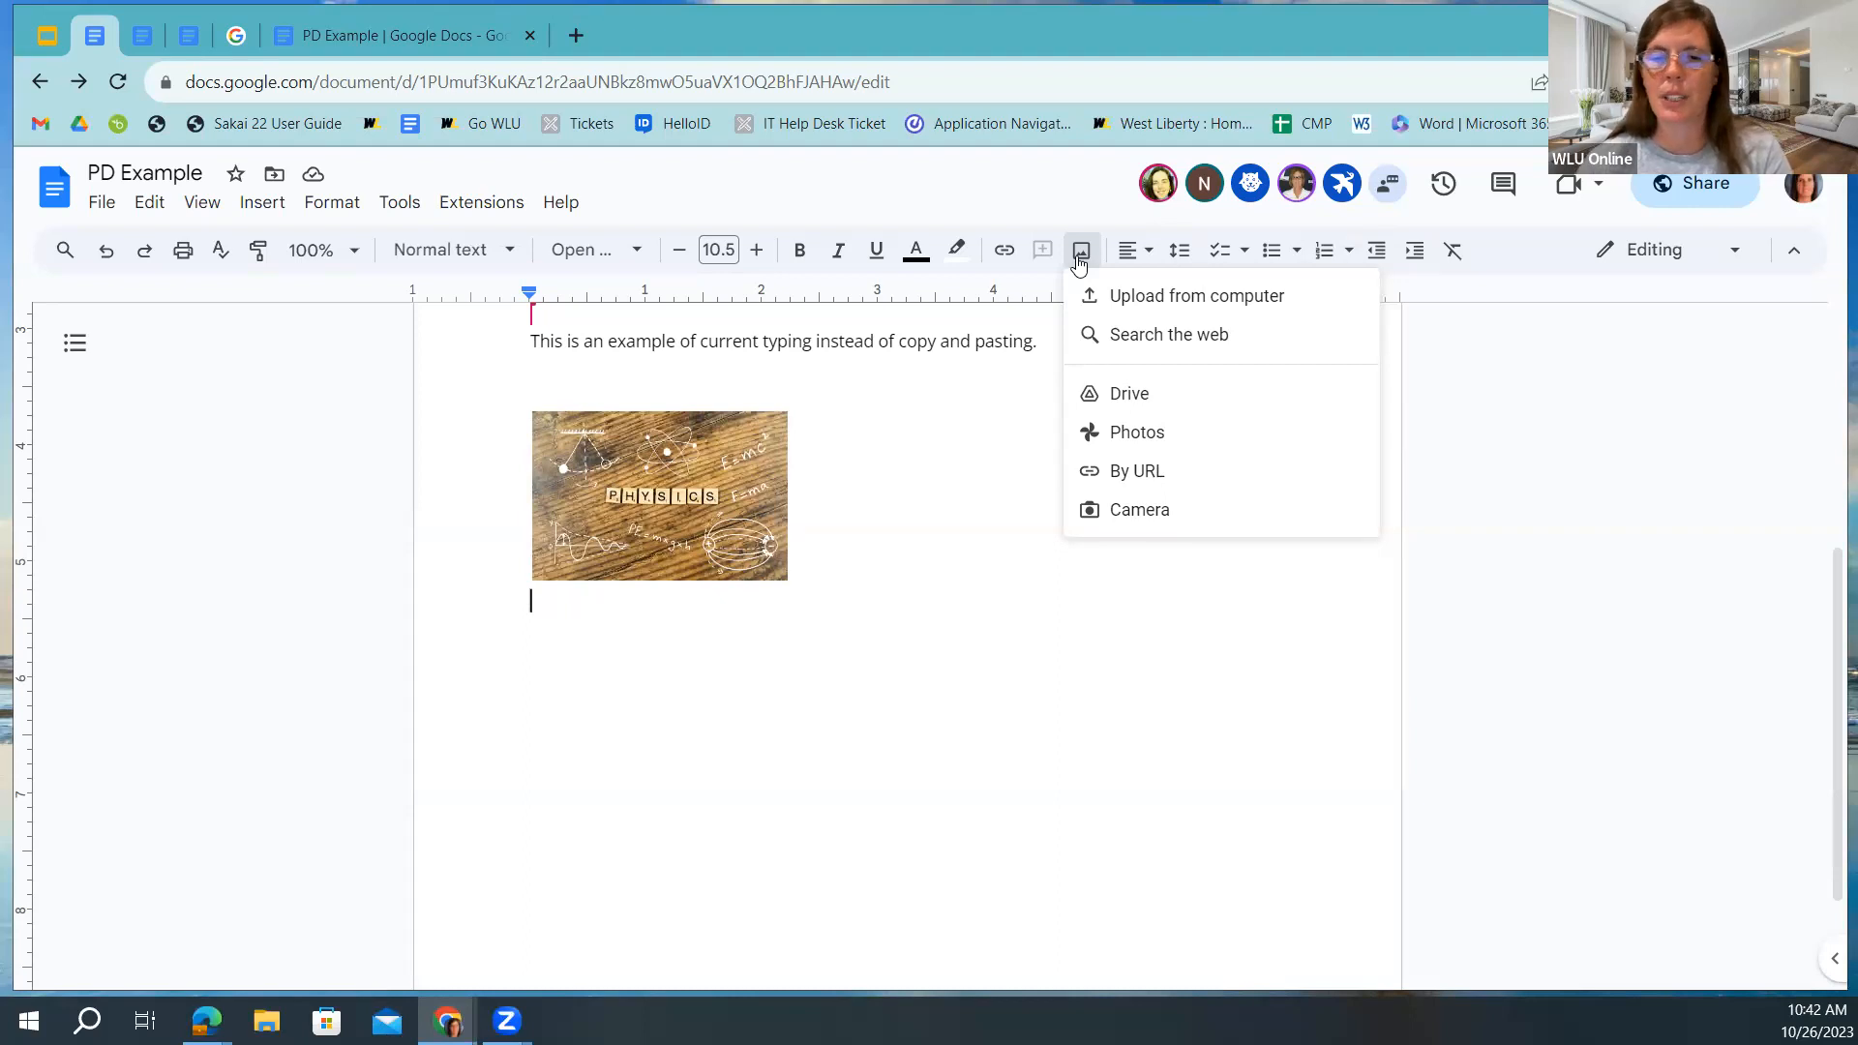
left_click(534, 602)
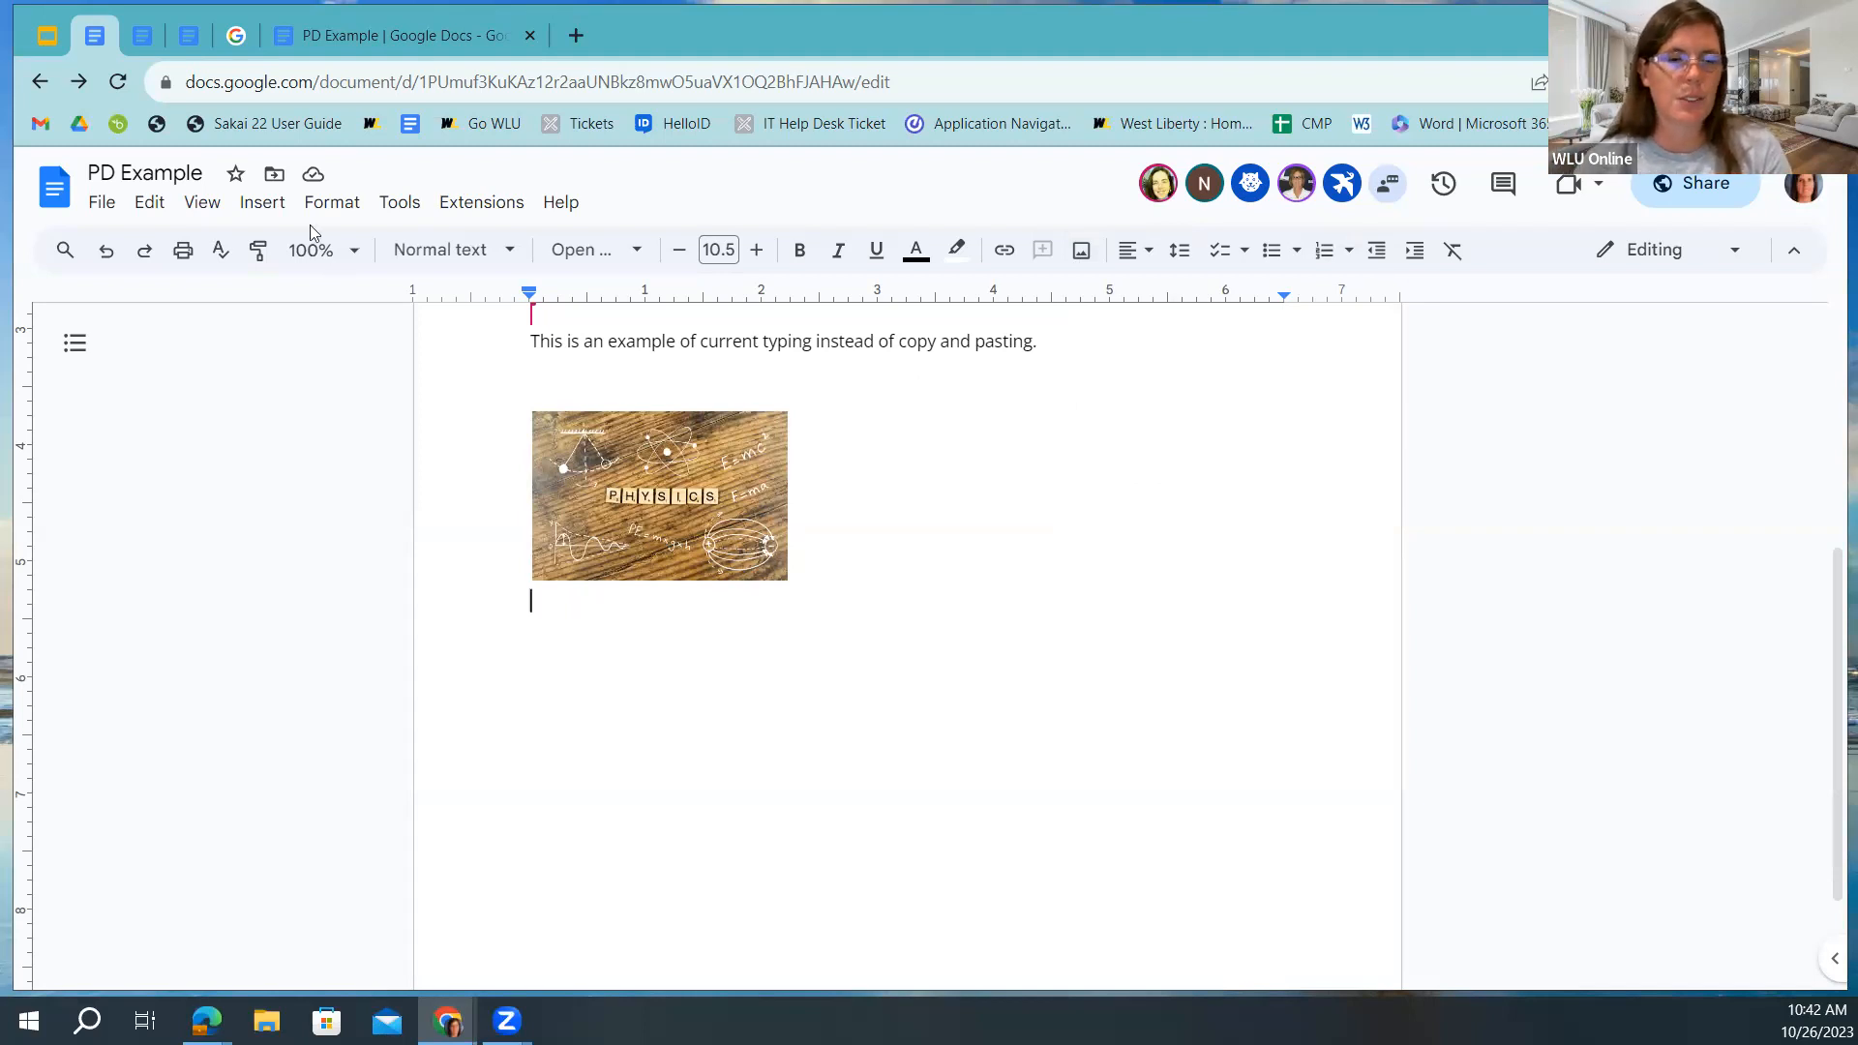
Browse the Insert > Image submenu options without inserting anything.
left_click(262, 204)
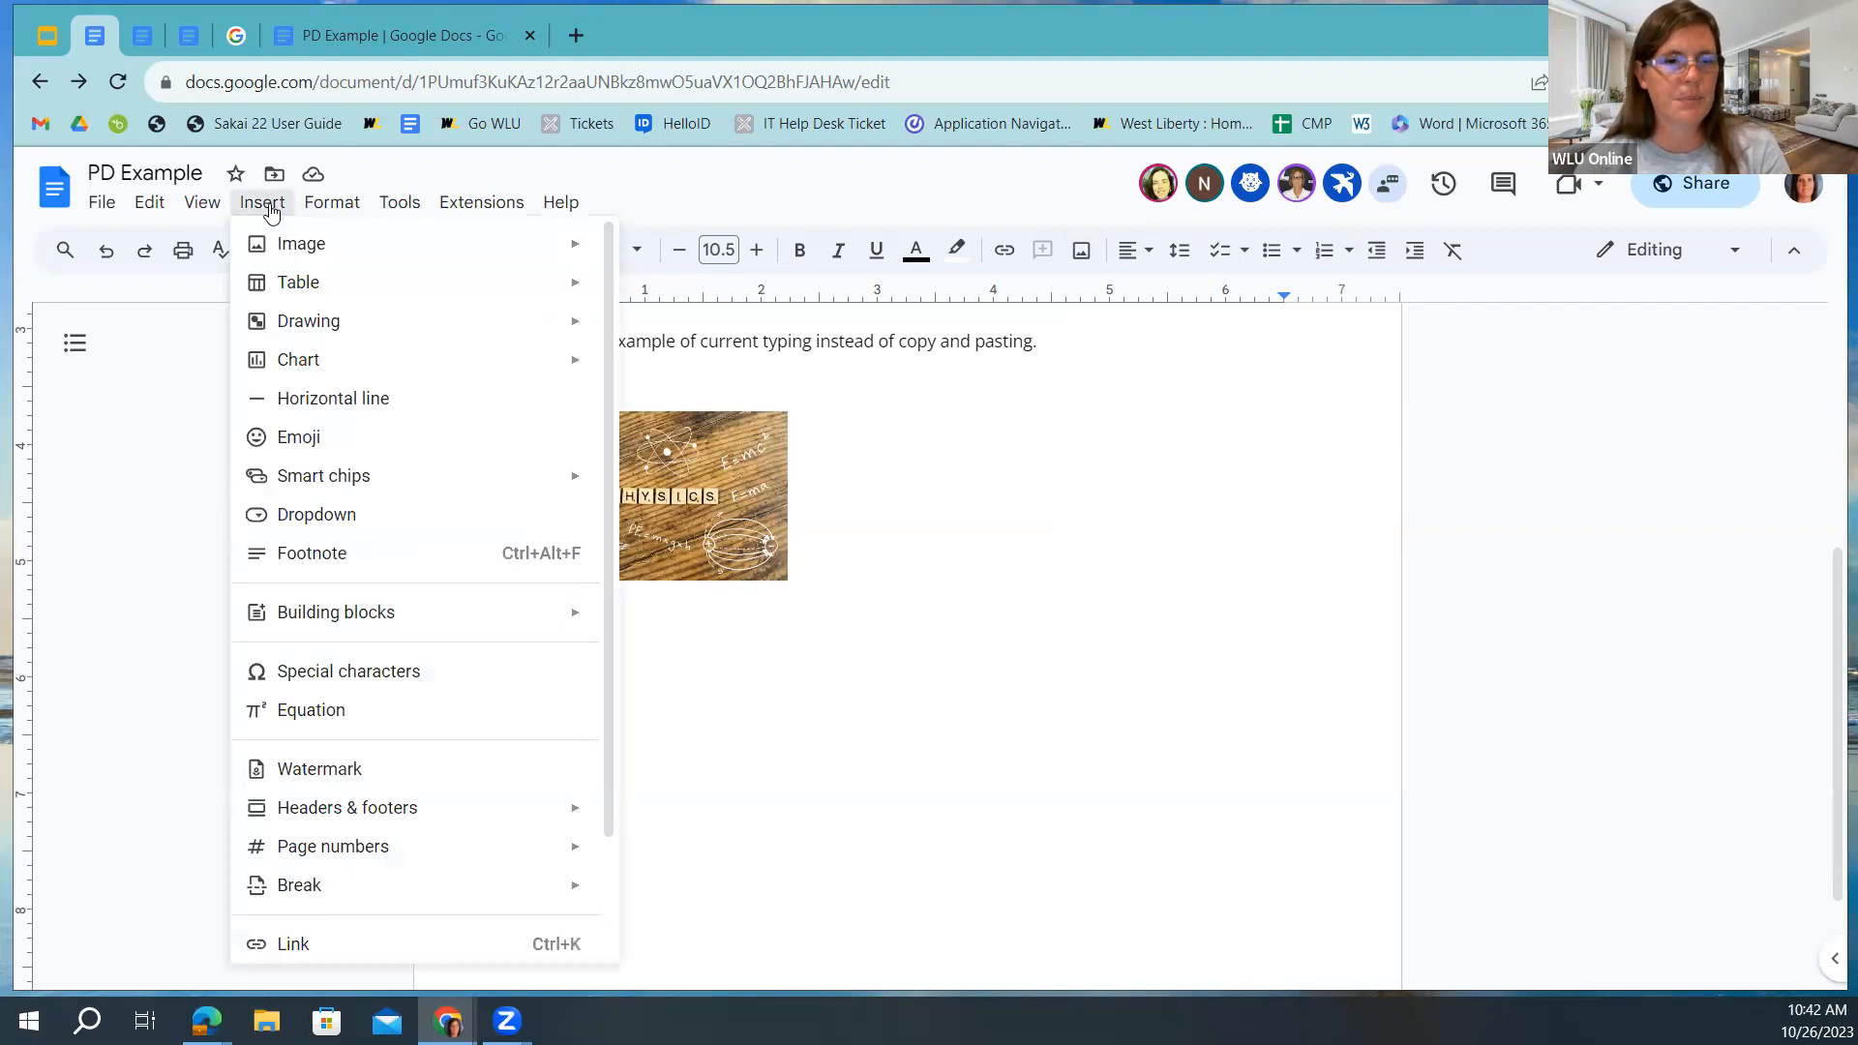
mouse_move(286, 298)
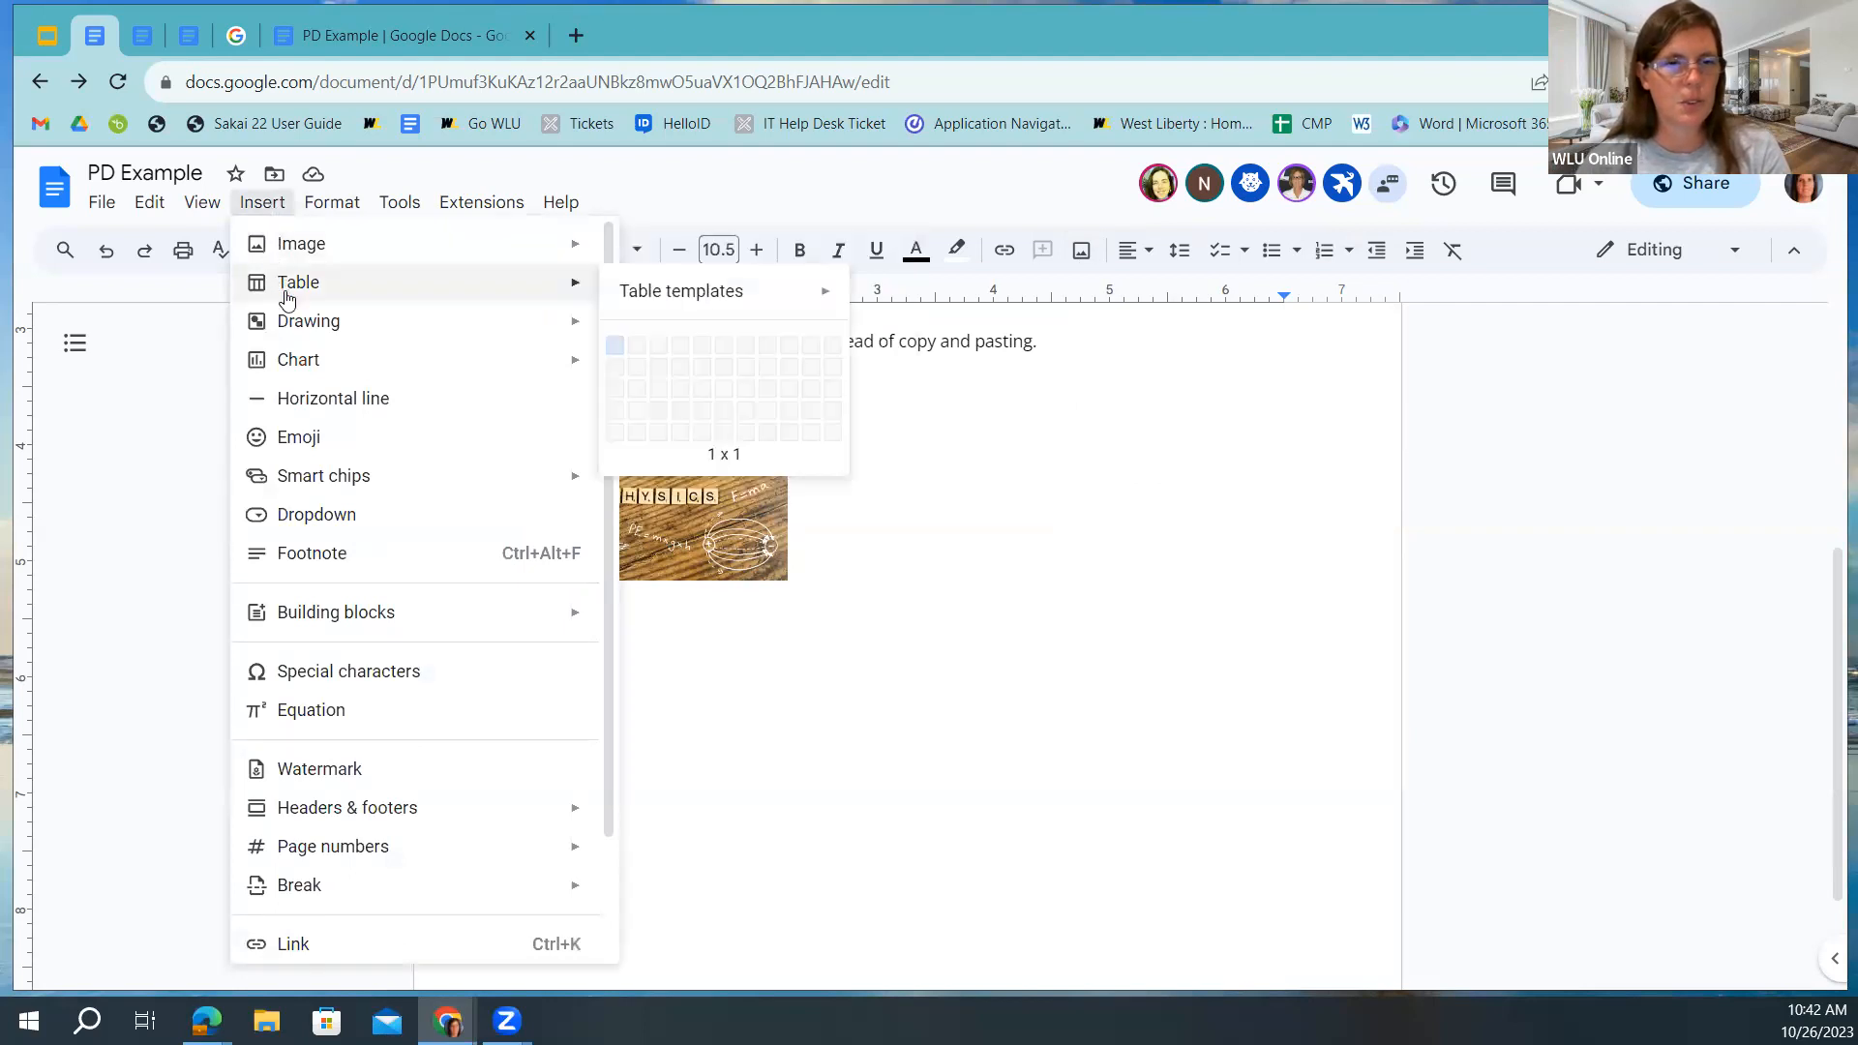
mouse_move(329, 242)
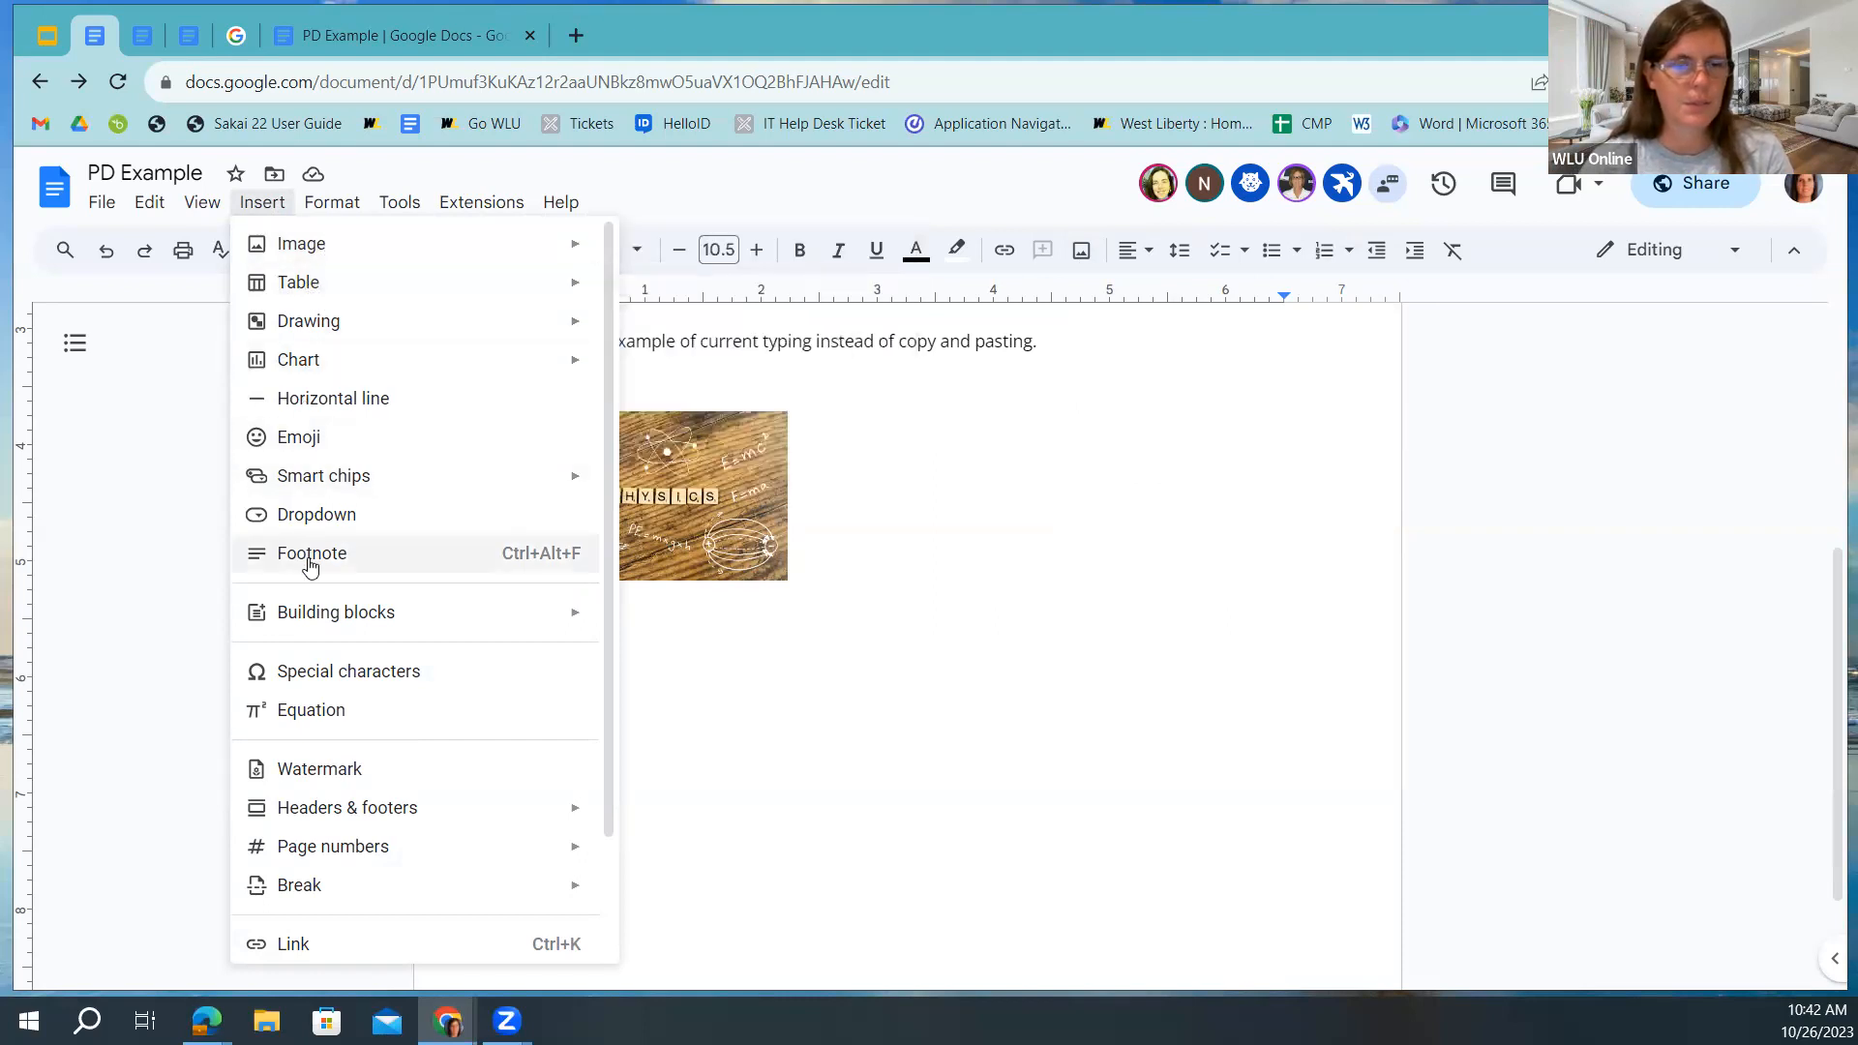
mouse_move(315, 206)
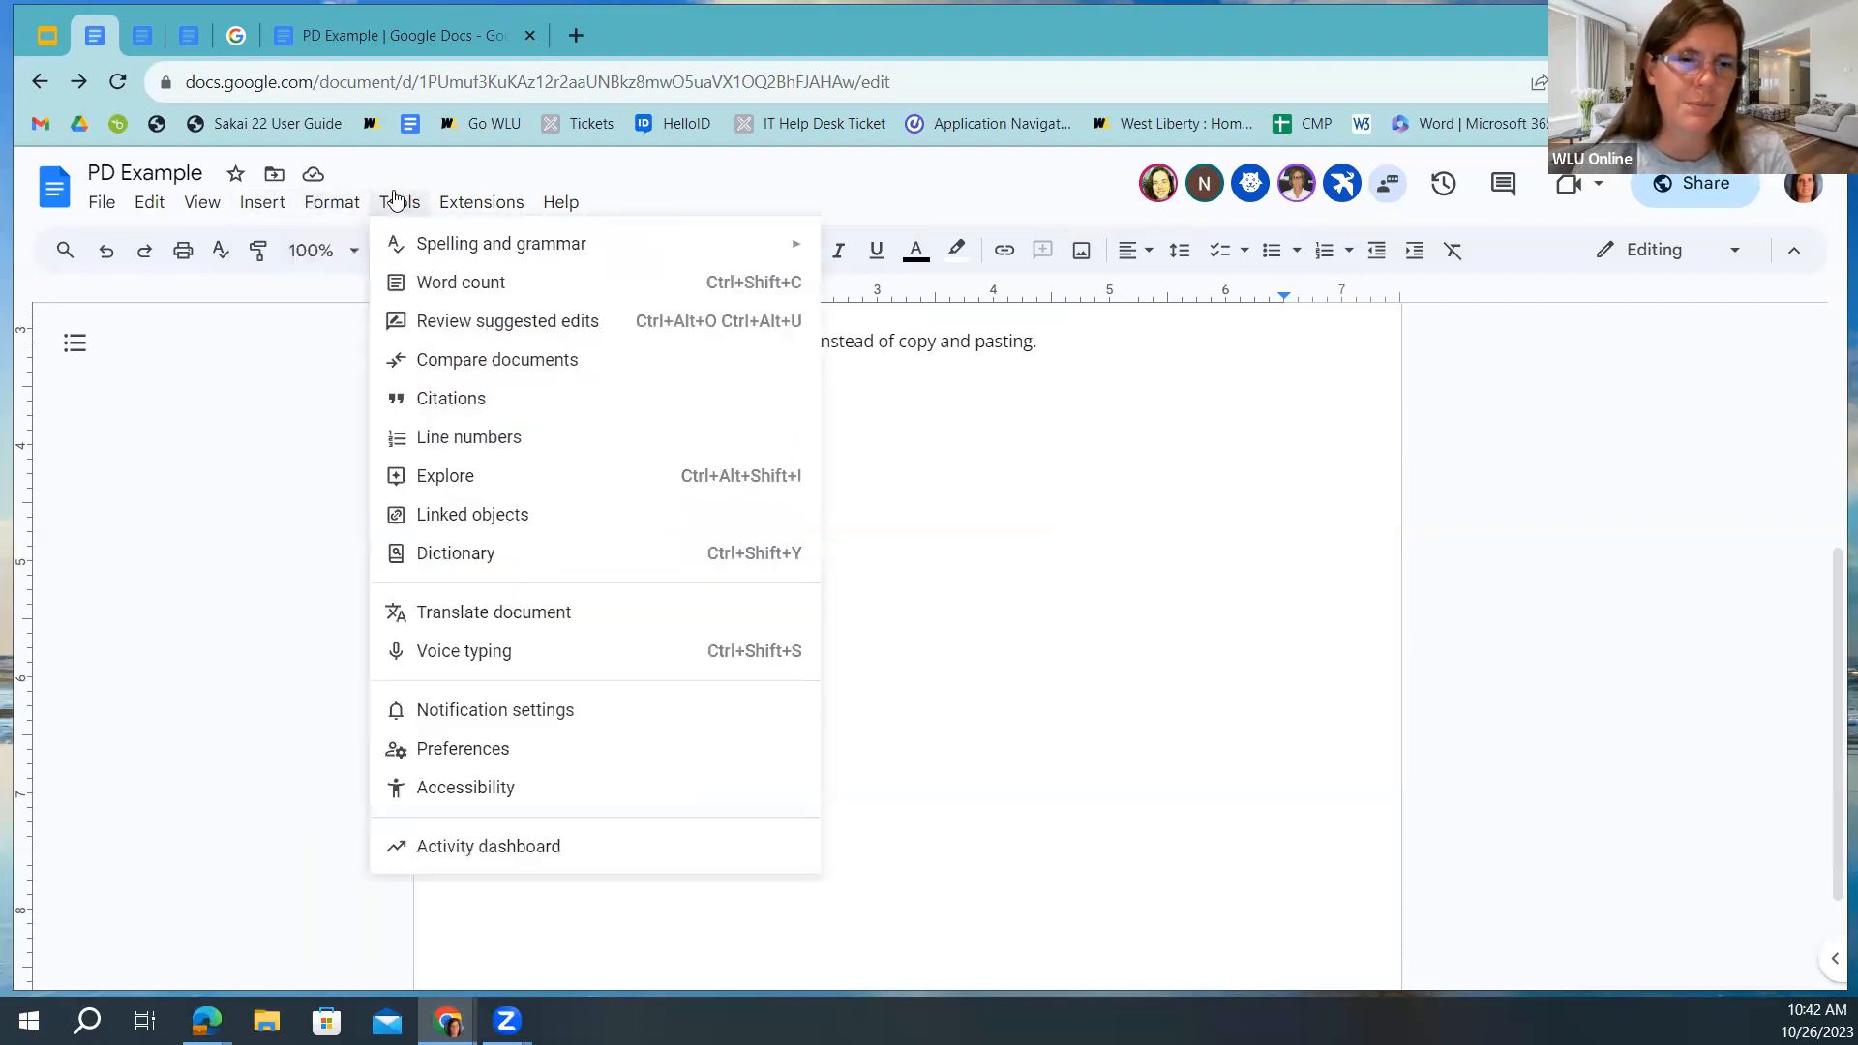
mouse_move(249, 210)
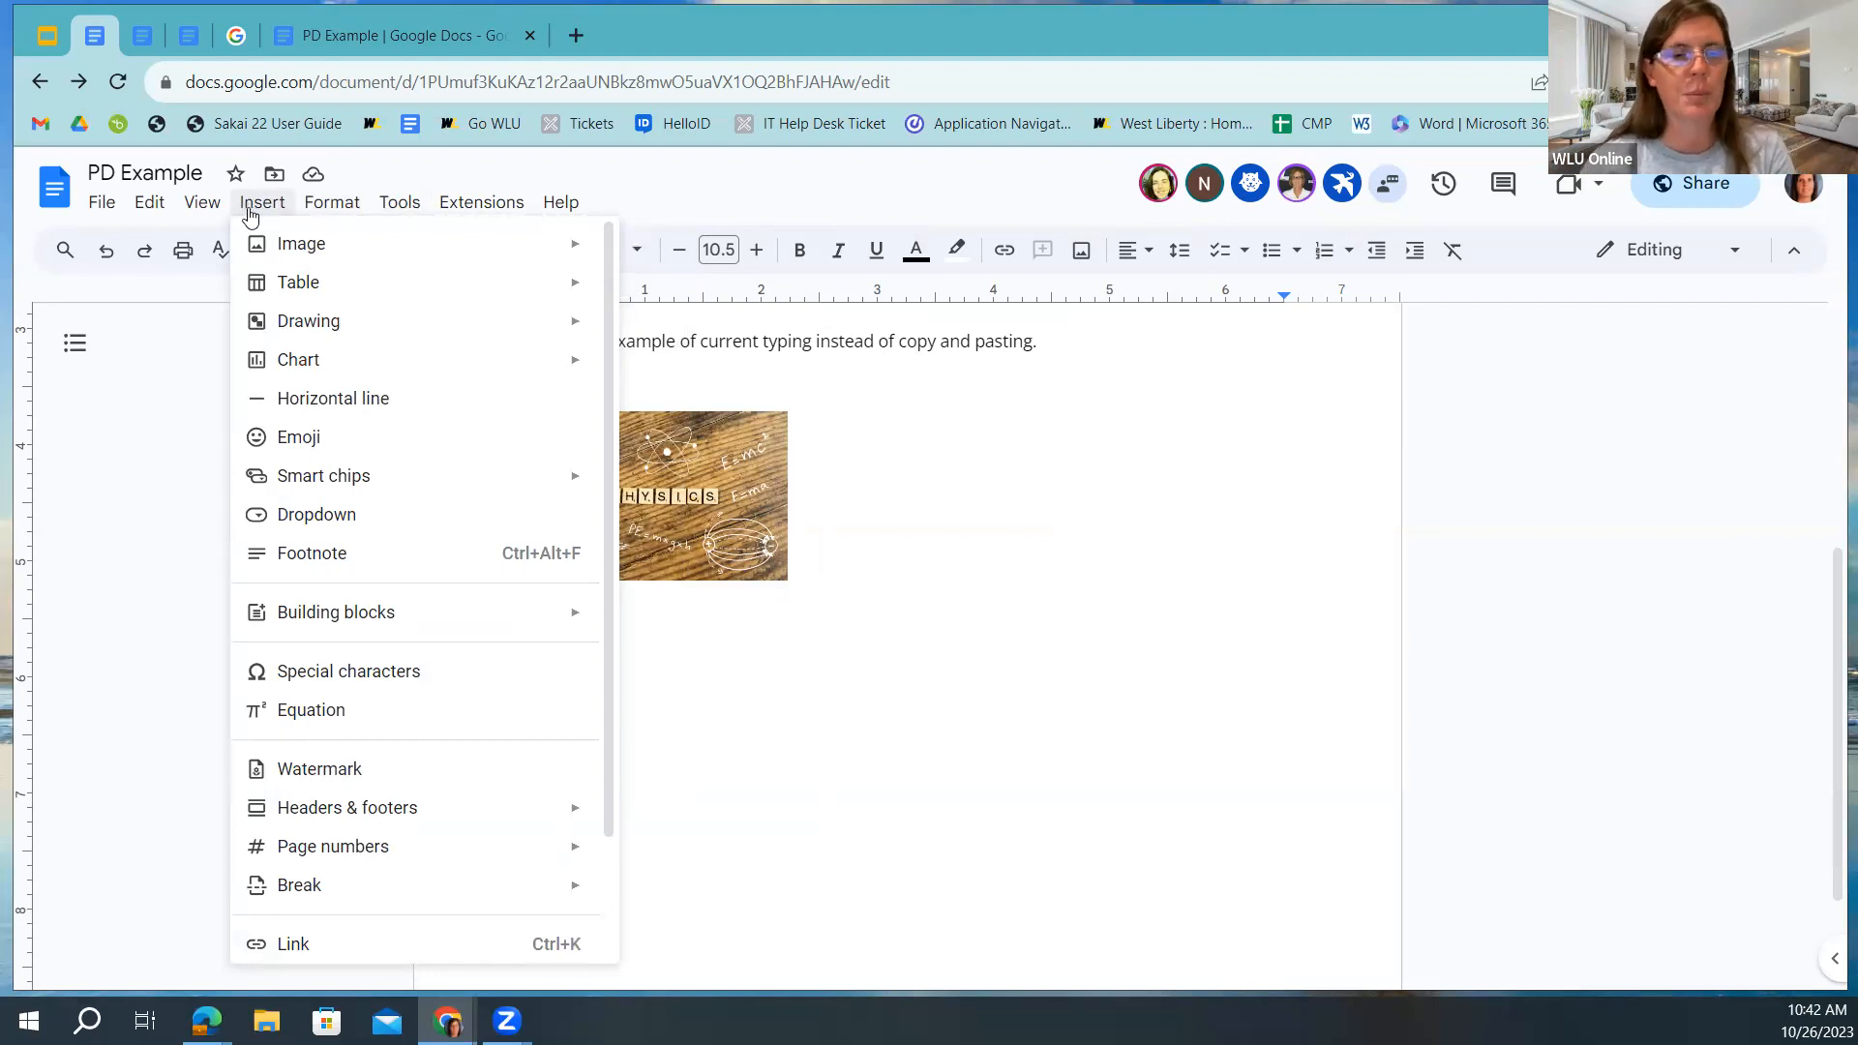
left_click(540, 608)
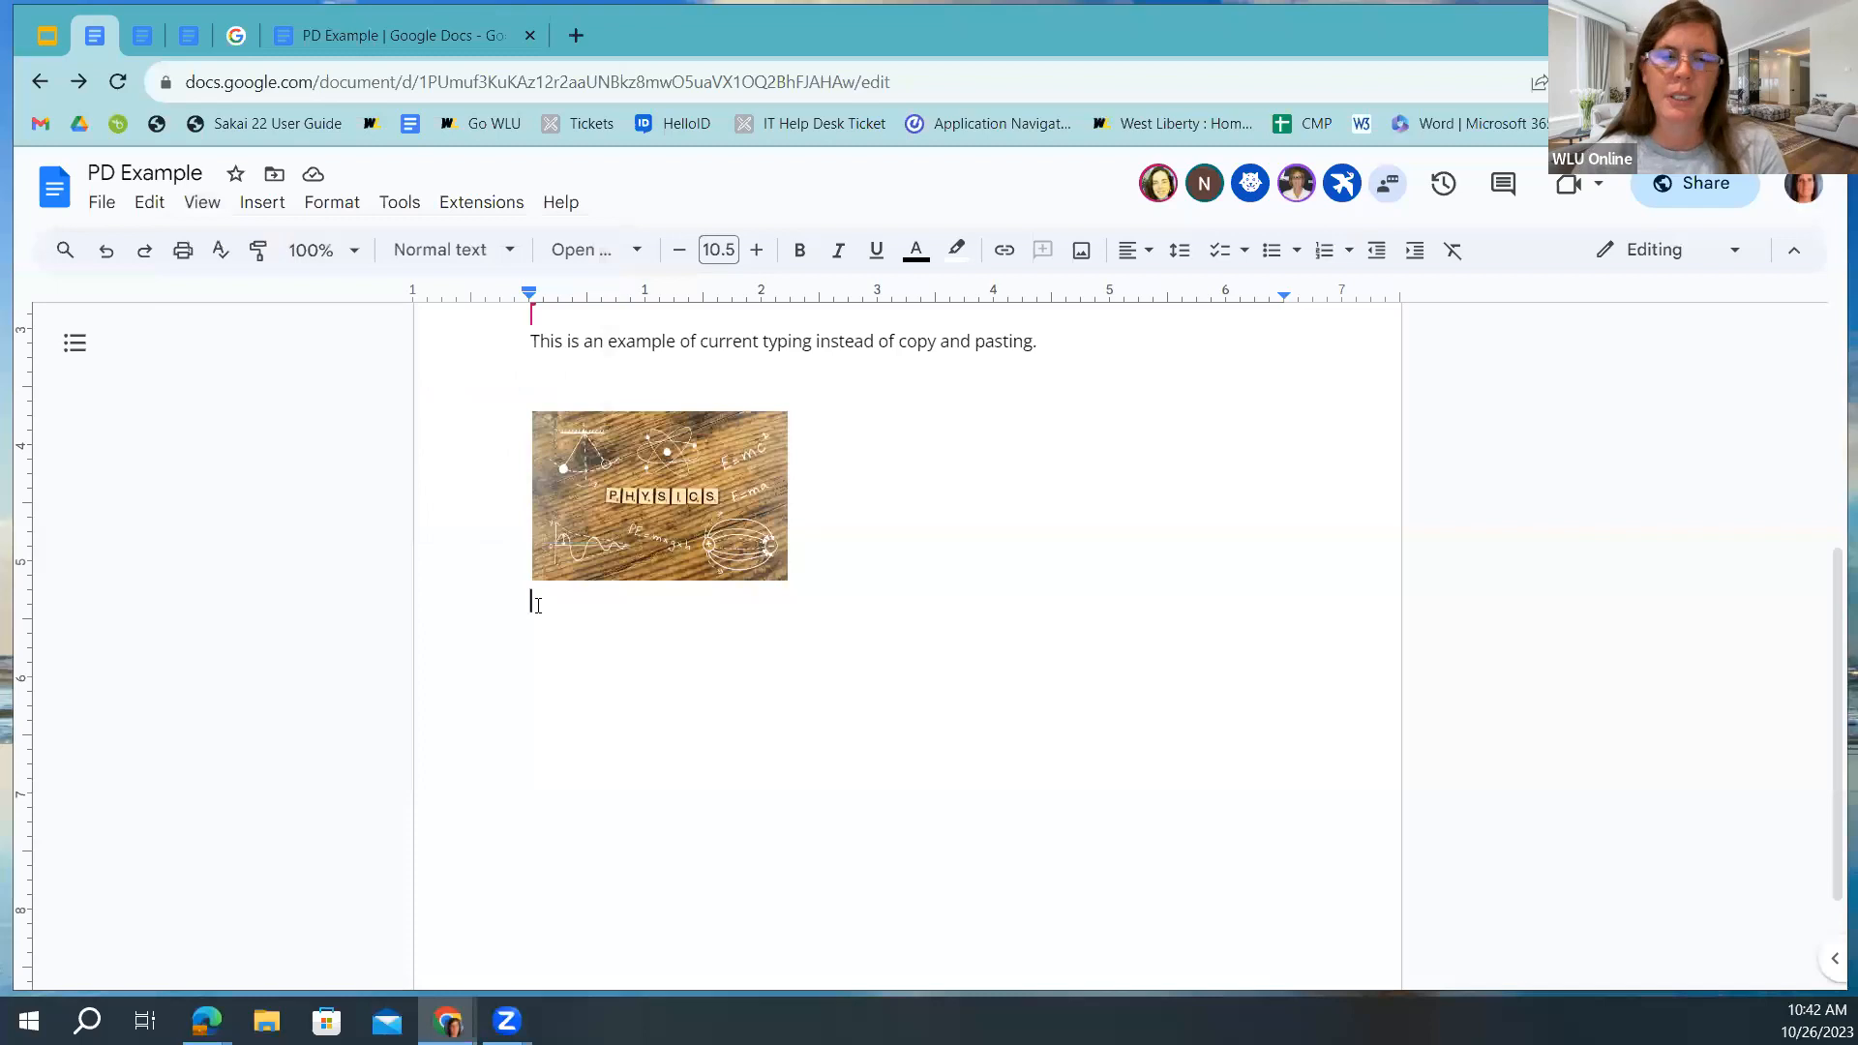
left_click(266, 205)
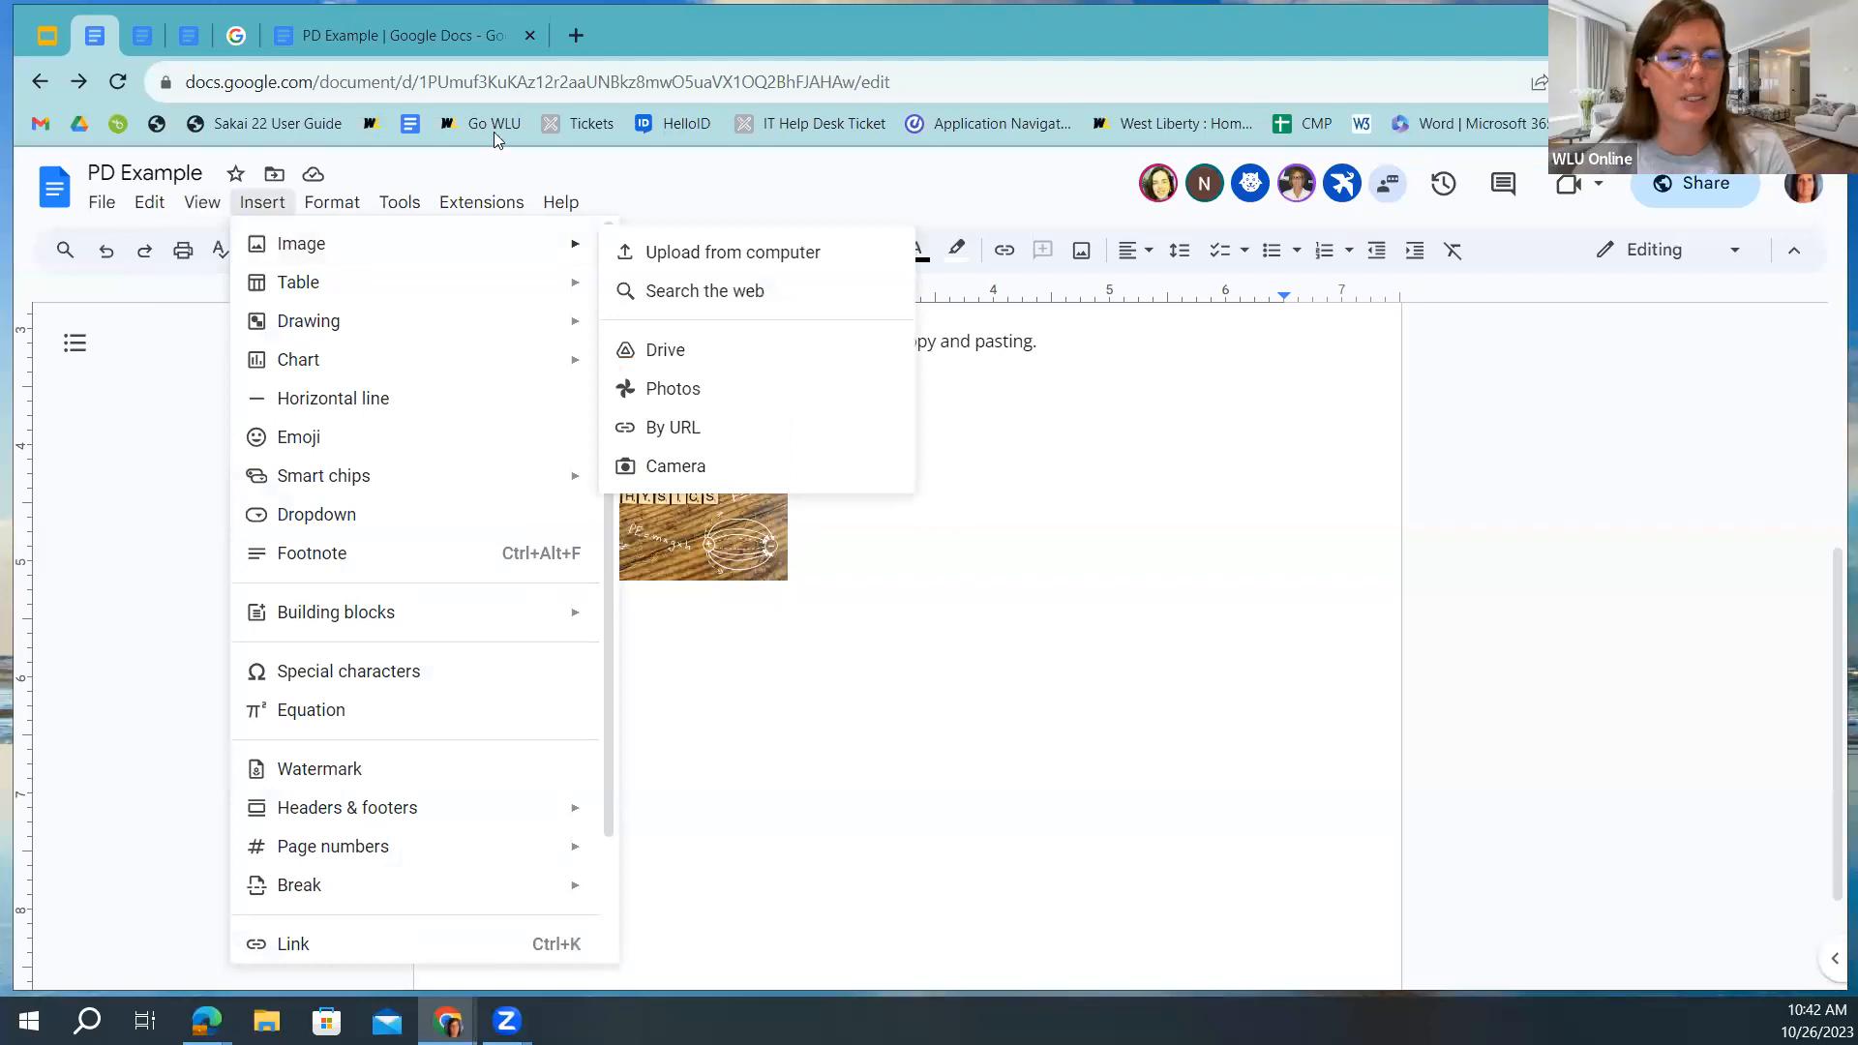
Load youtube.com in a new browser tab.
left_click(578, 34)
type("you")
key("Return")
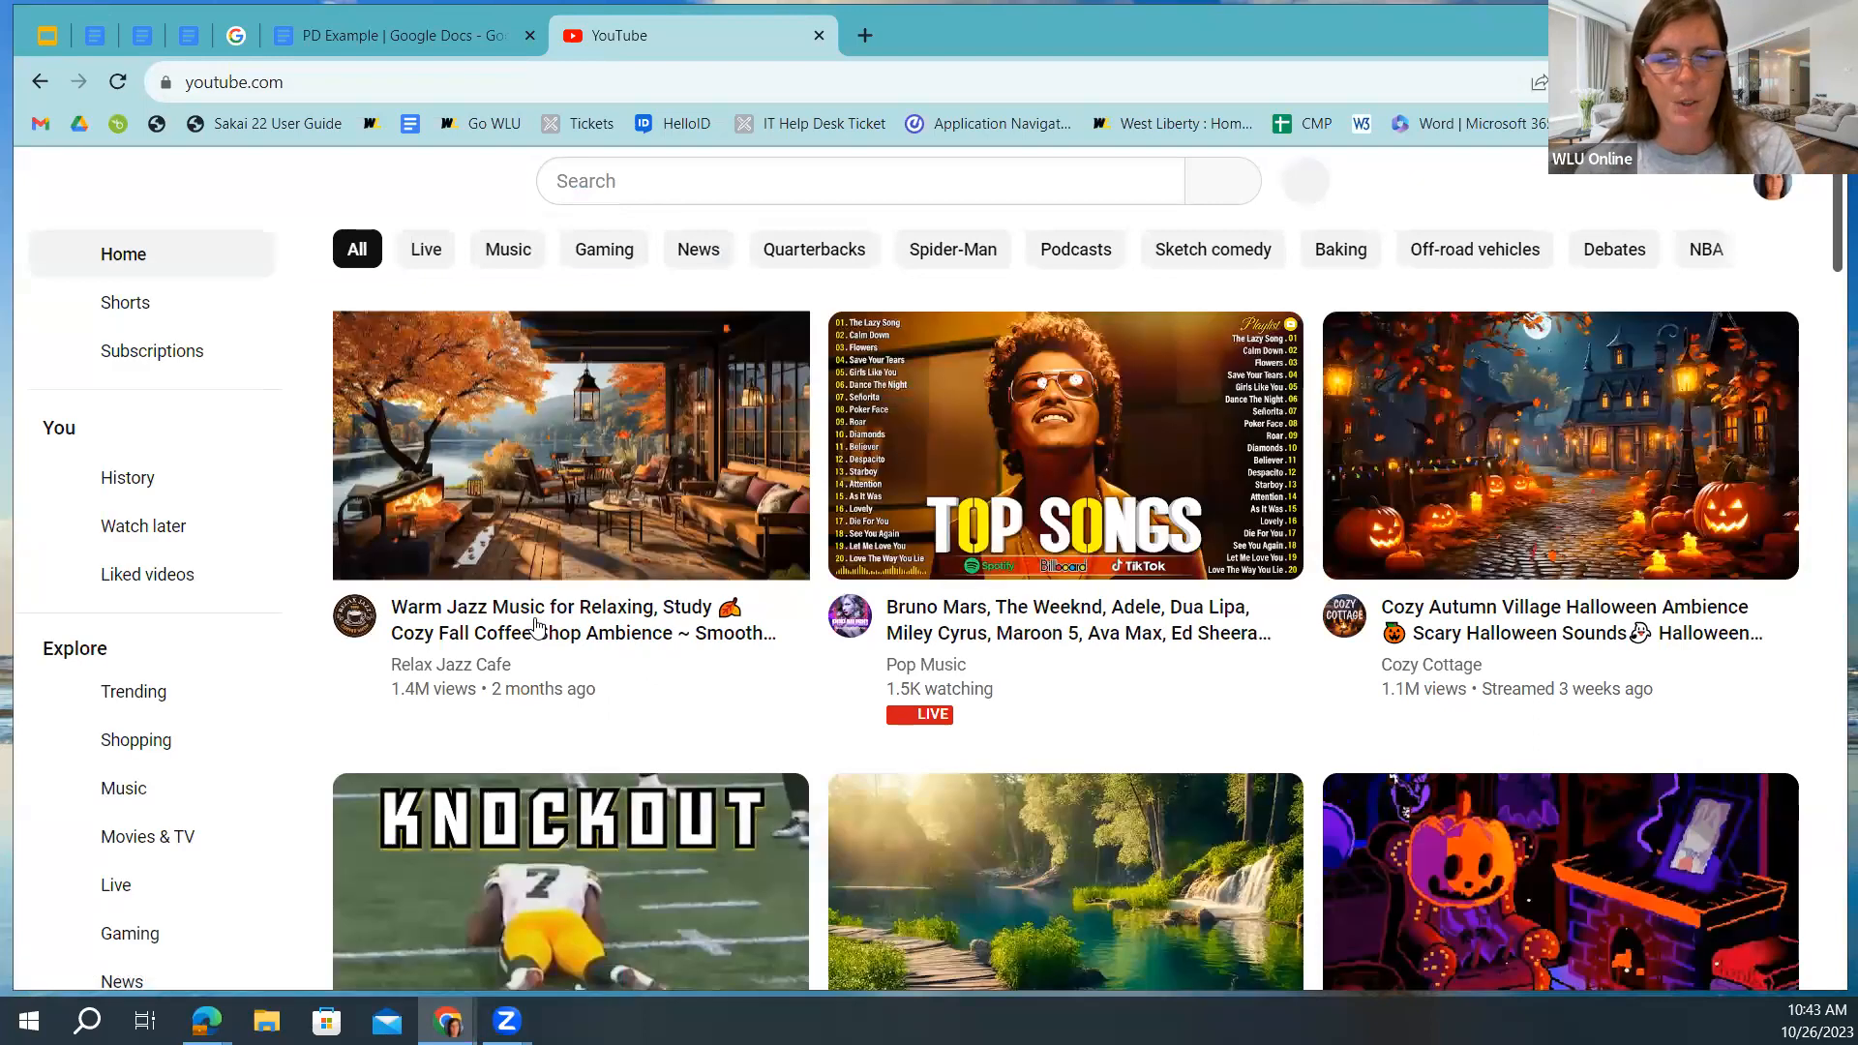
Open and pause the Warm Jazz Music for Relaxing video, copy its share link, and return to PD Example.
left_click(496, 613)
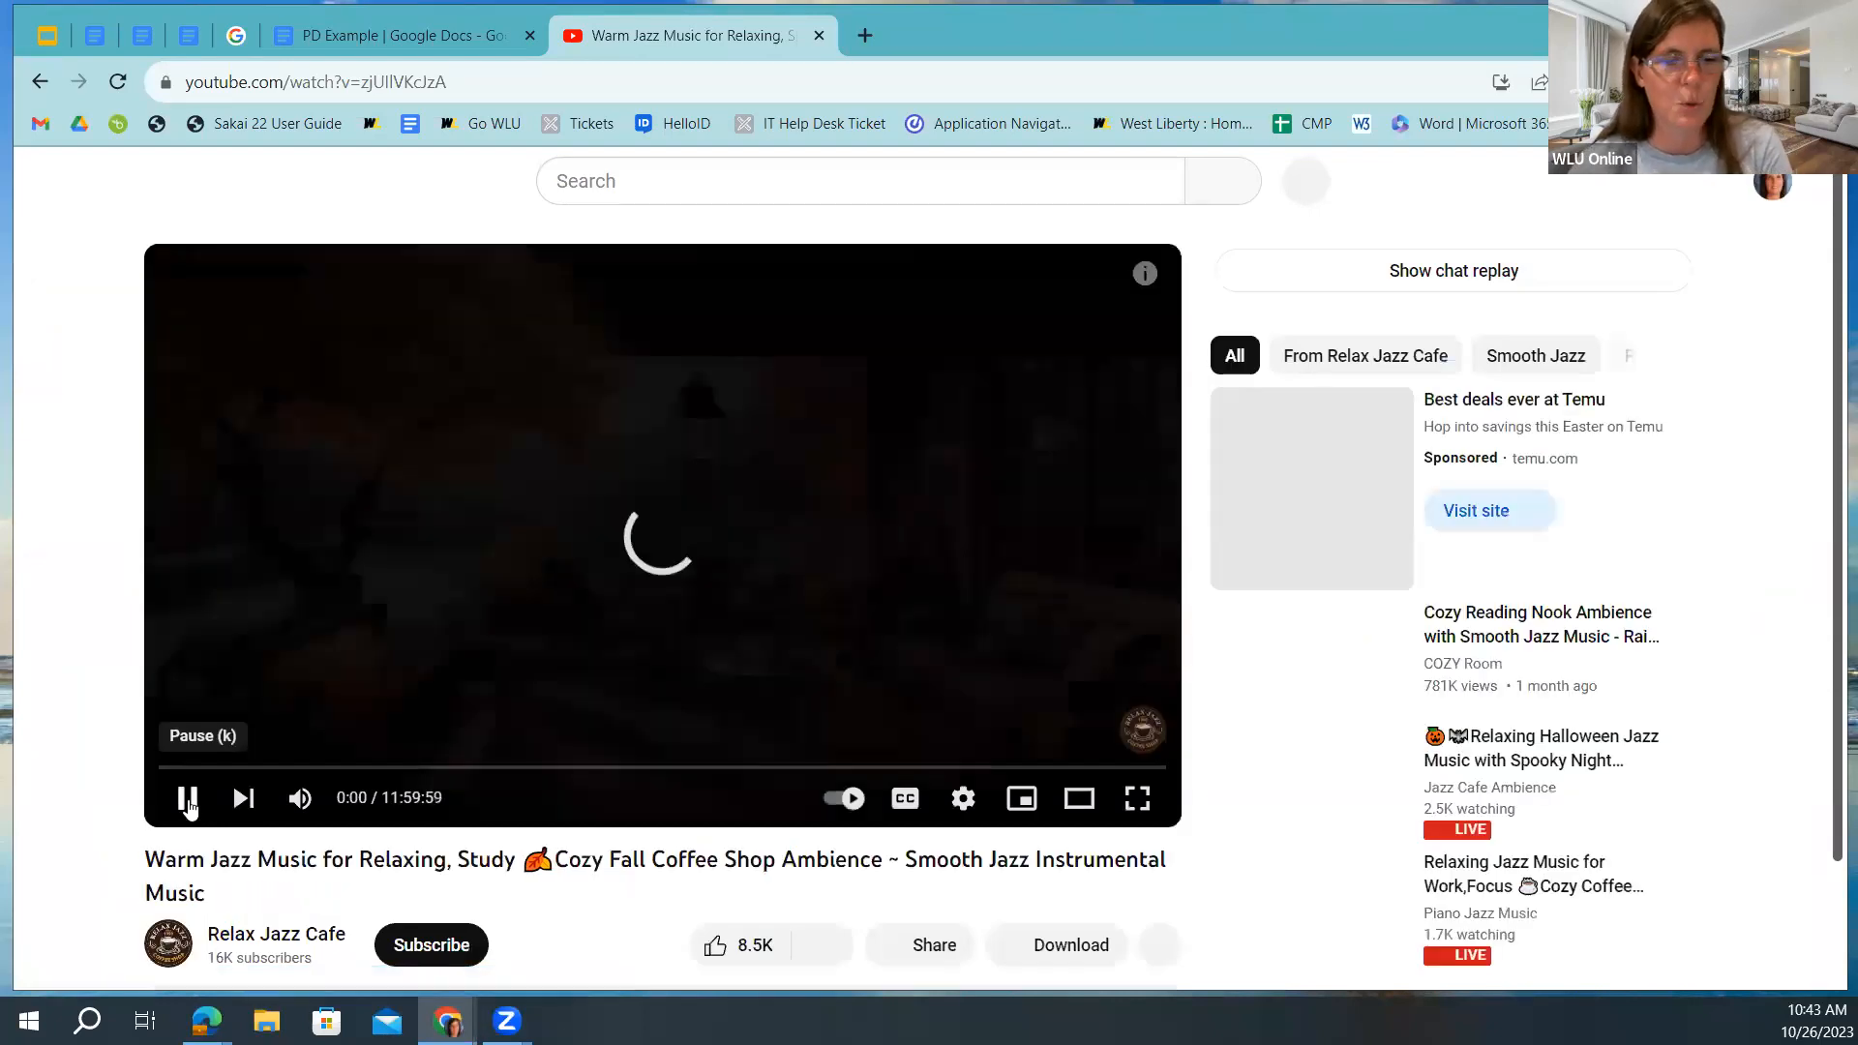
left_click(189, 811)
left_click(938, 944)
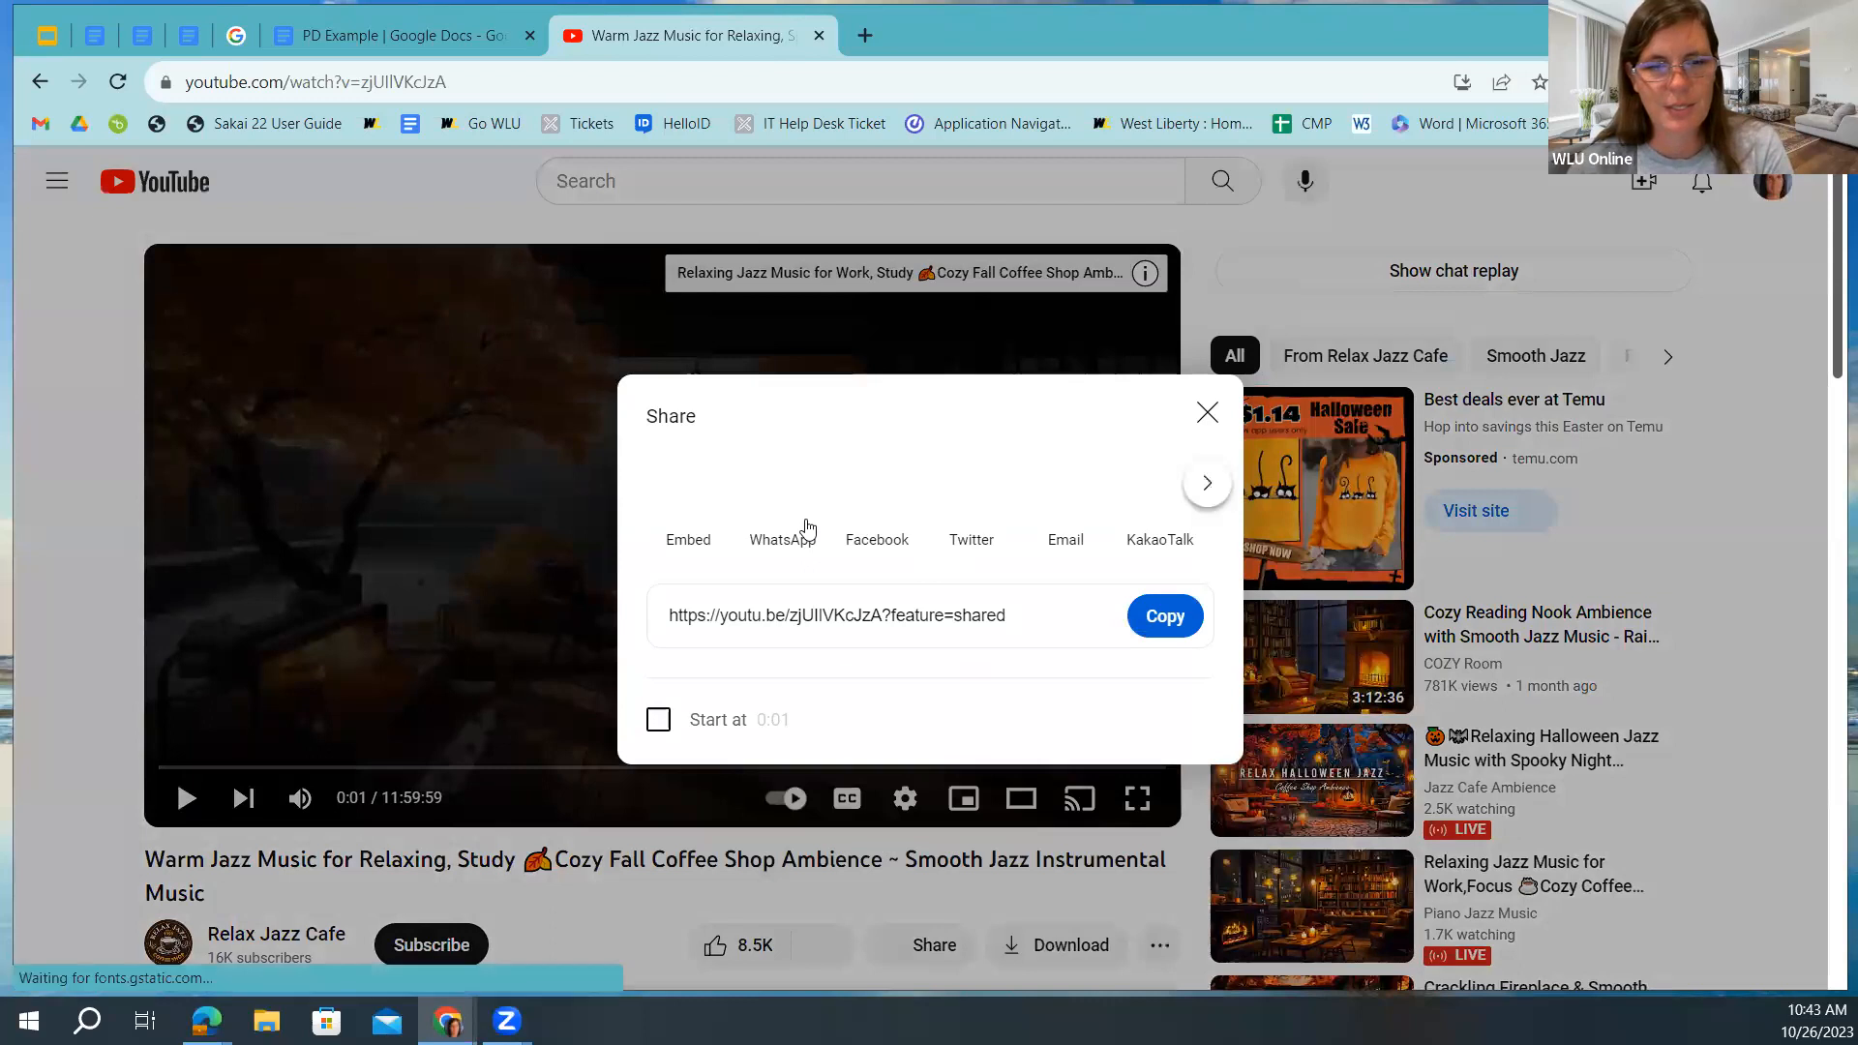
left_click(1159, 615)
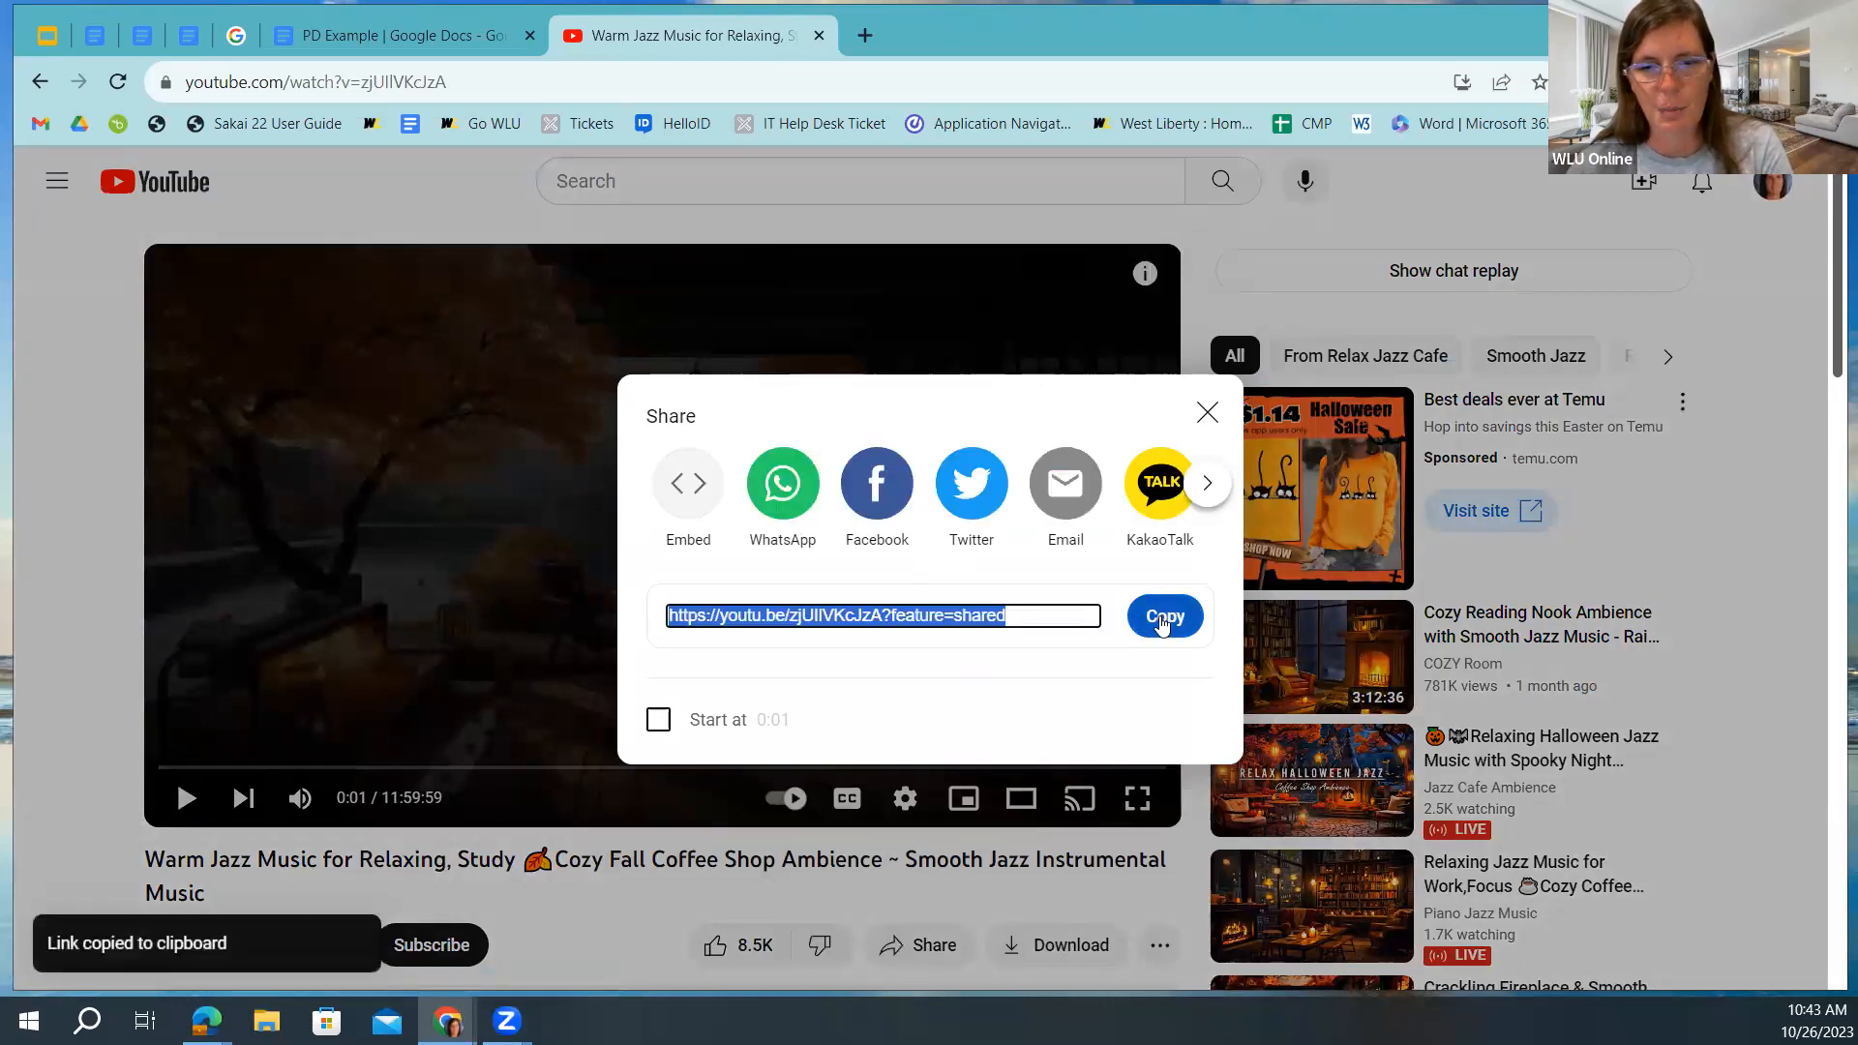
left_click(98, 37)
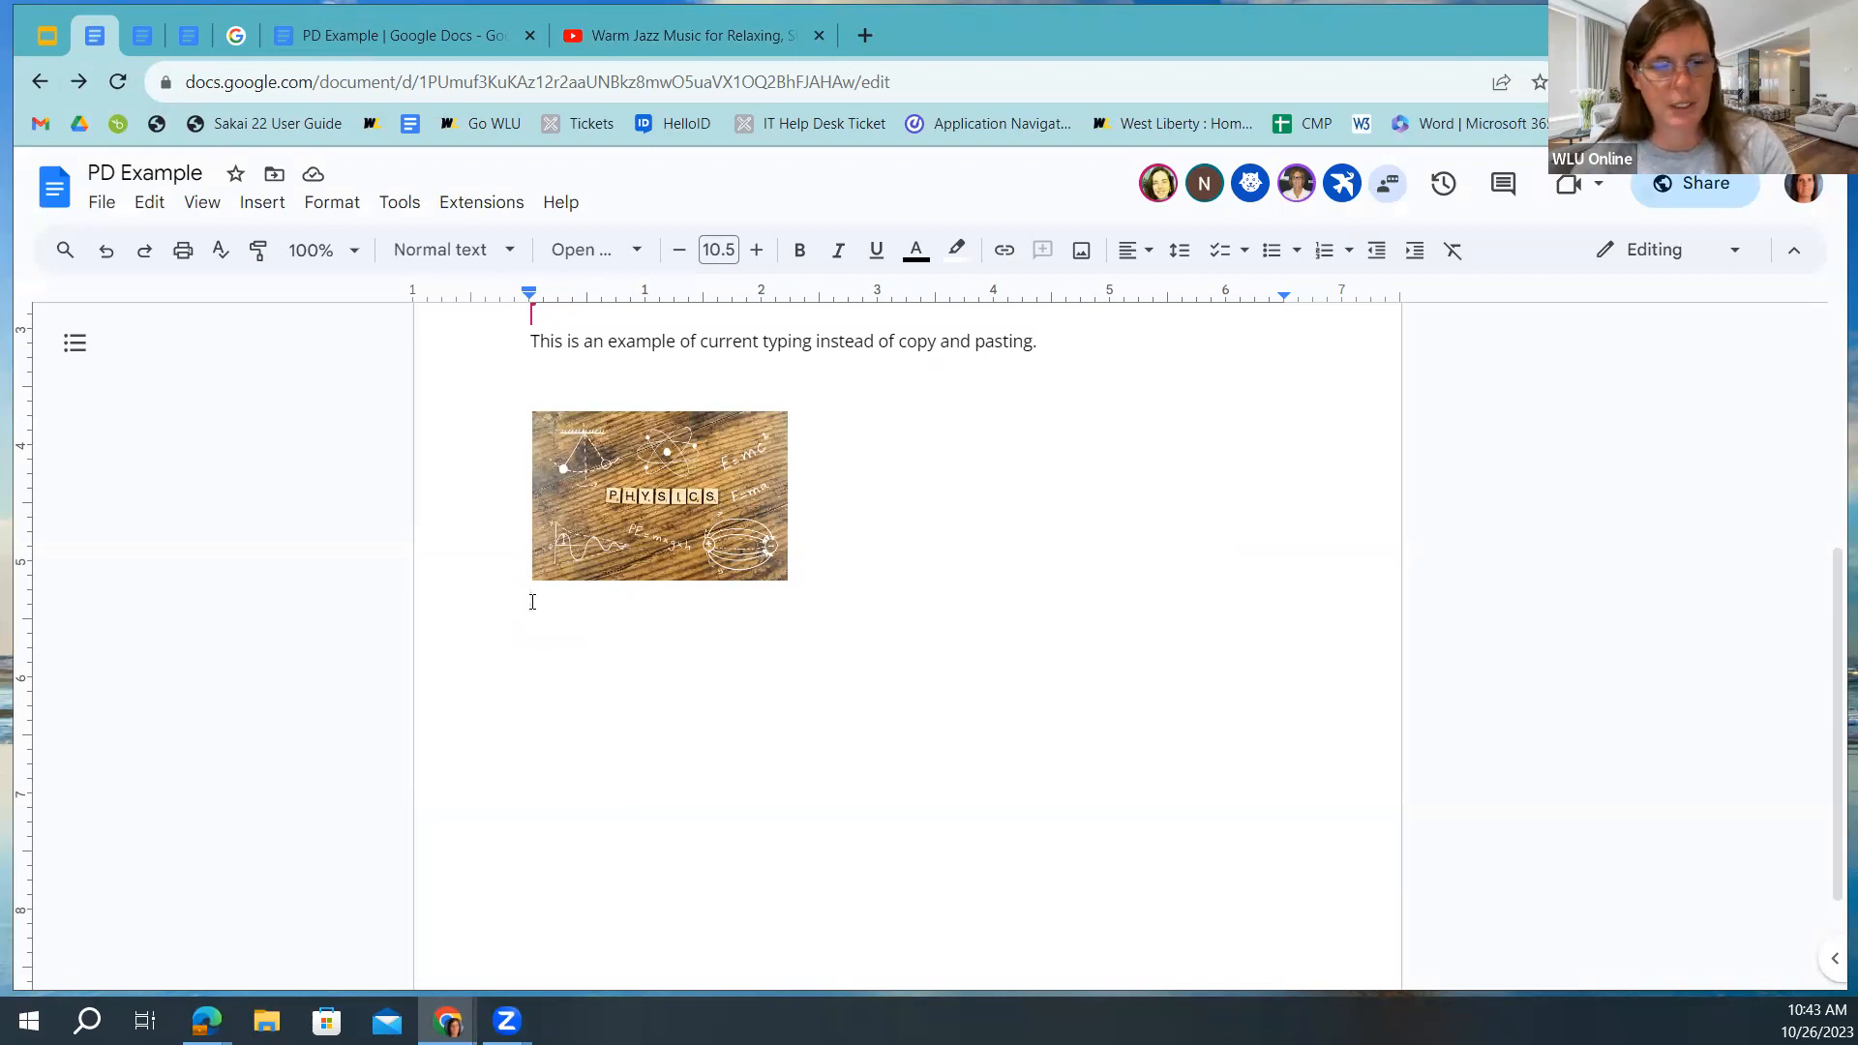
Paste the jazz video link below the image and convert it into a video smart chip.
key("ctrl+v")
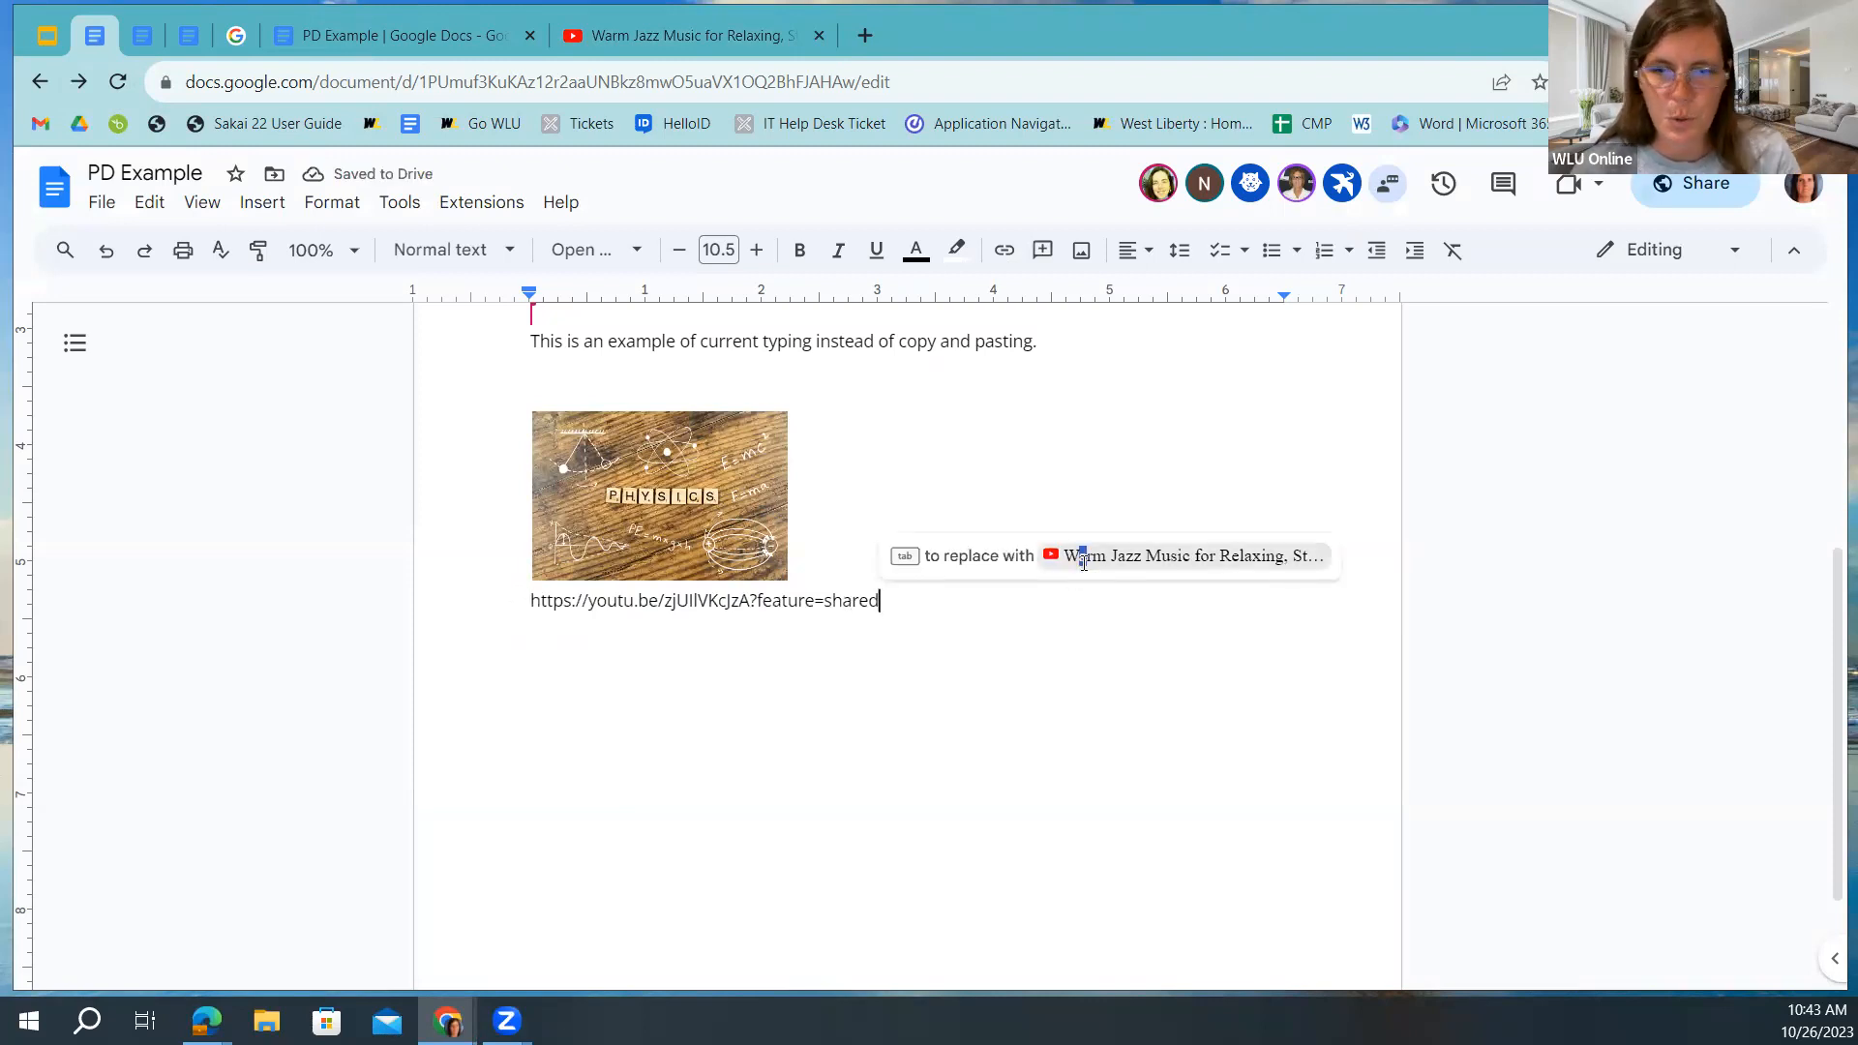
left_click(1080, 559)
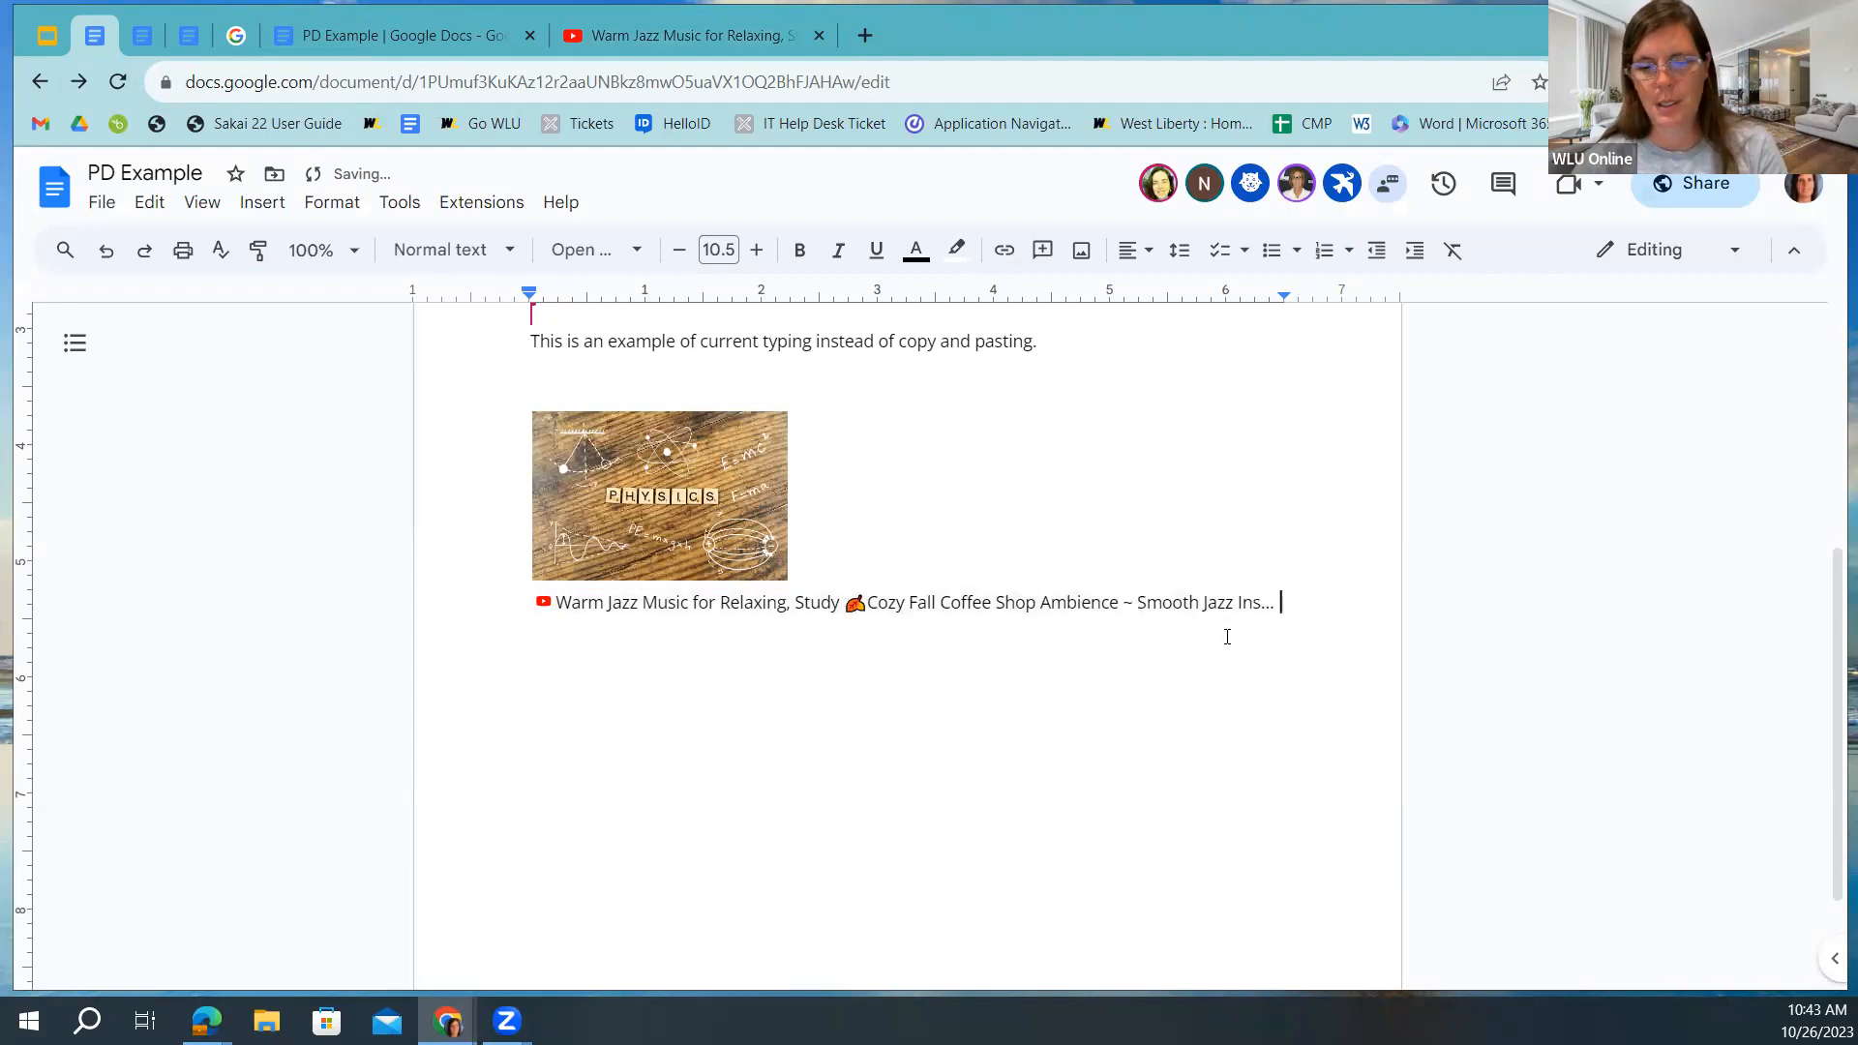
mouse_move(709, 607)
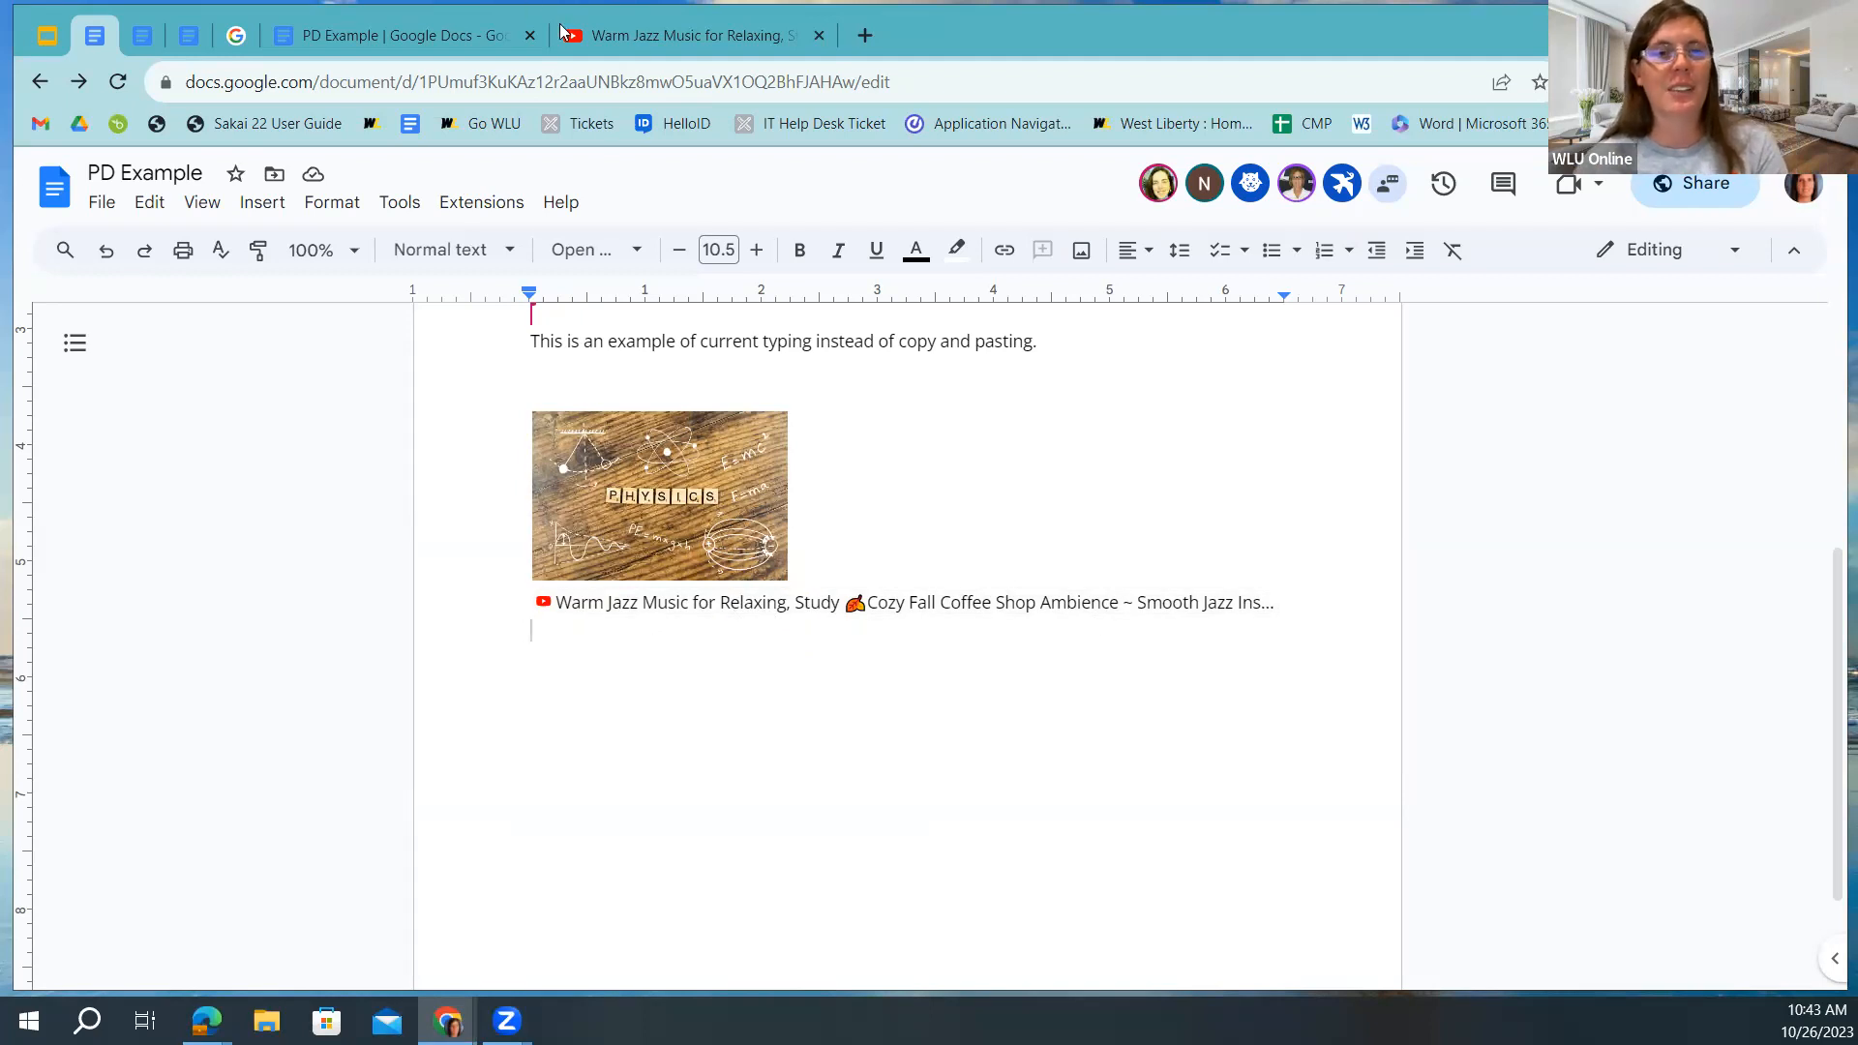
Copy the link again and add a second Warm Jazz video chip on the next line.
left_click(680, 36)
left_click(1178, 606)
left_click(94, 36)
left_click(547, 630)
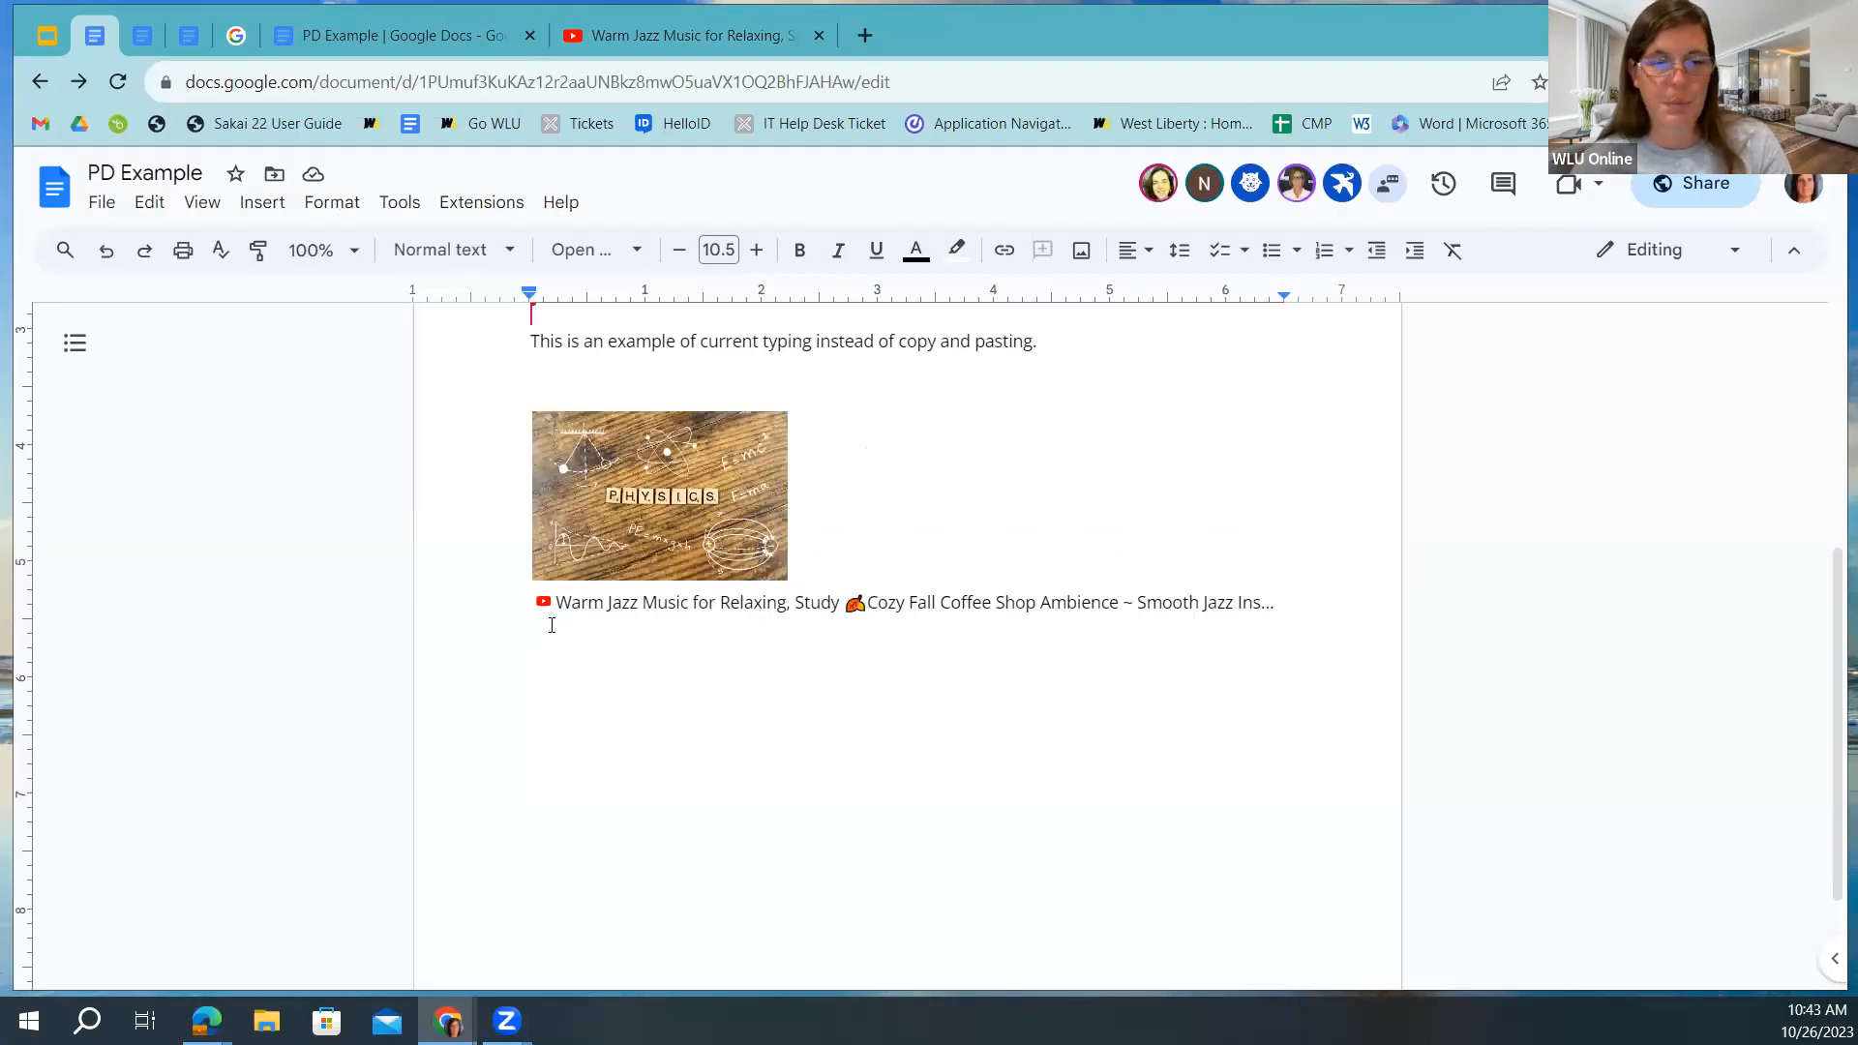
right_click(552, 625)
left_click(624, 303)
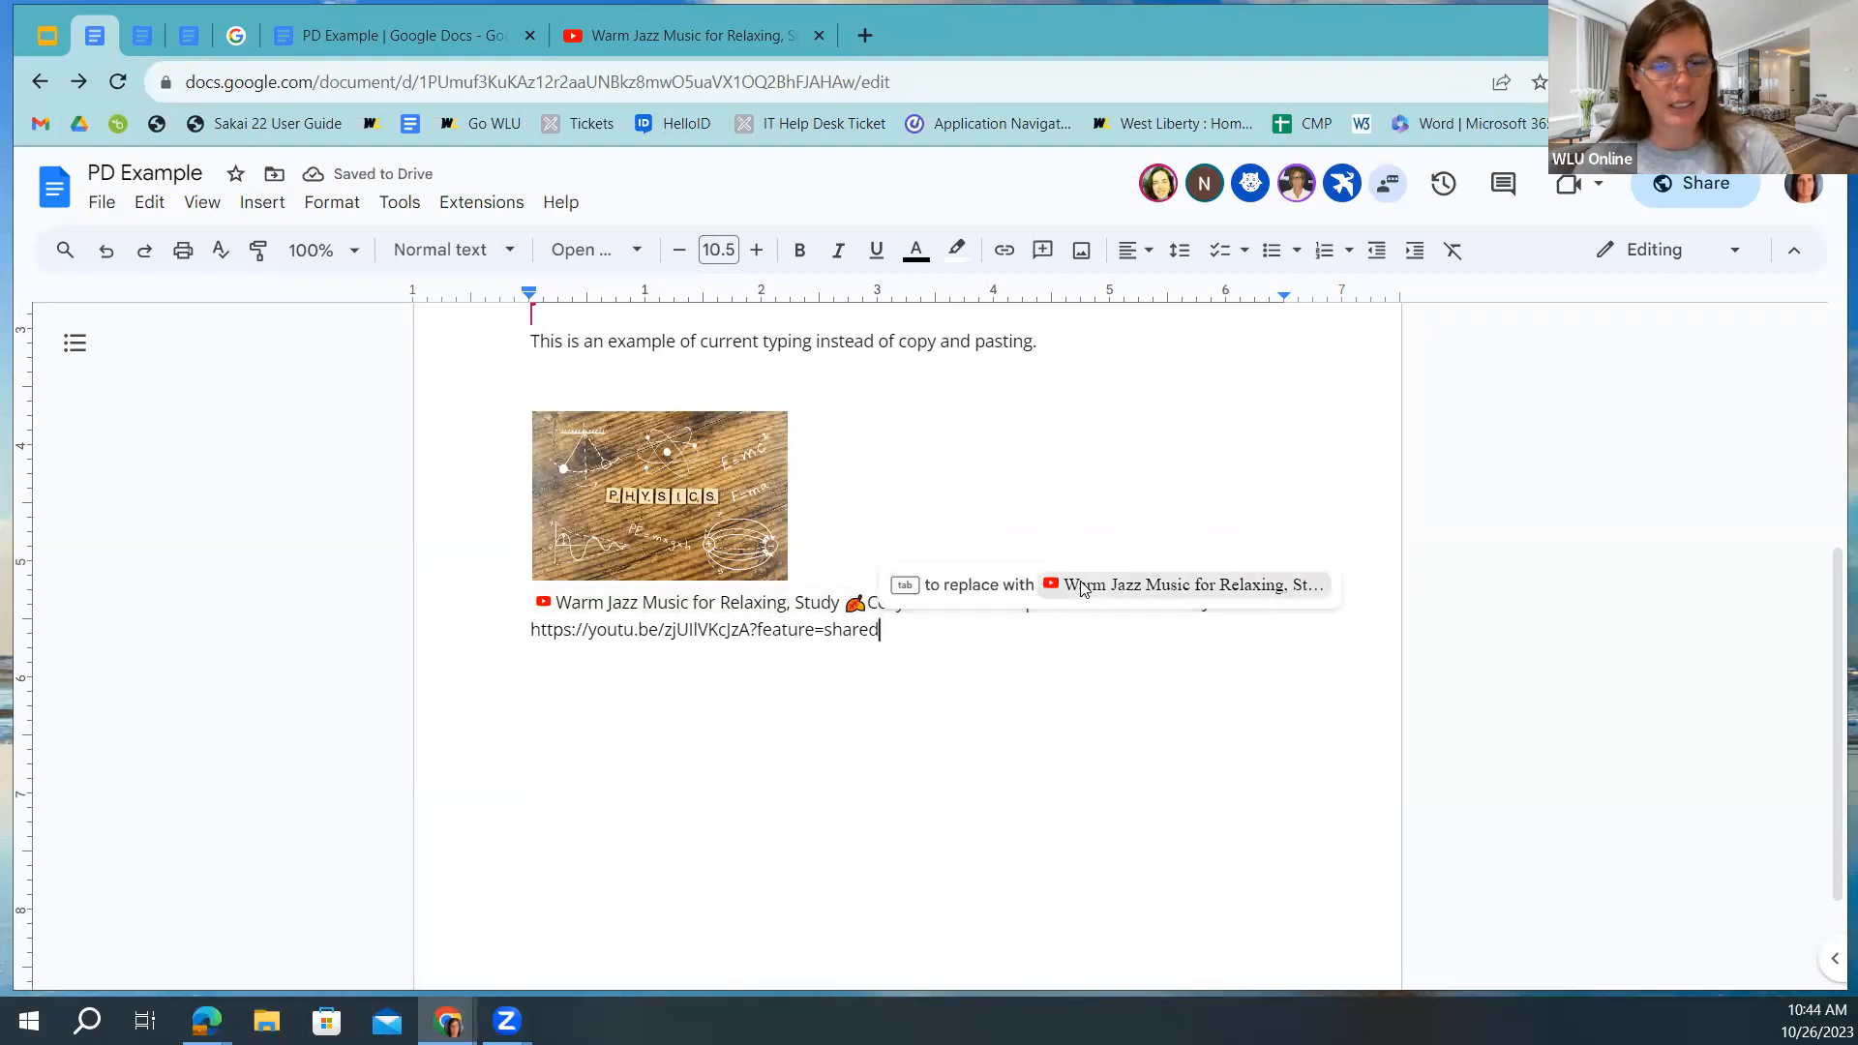
left_click(1081, 588)
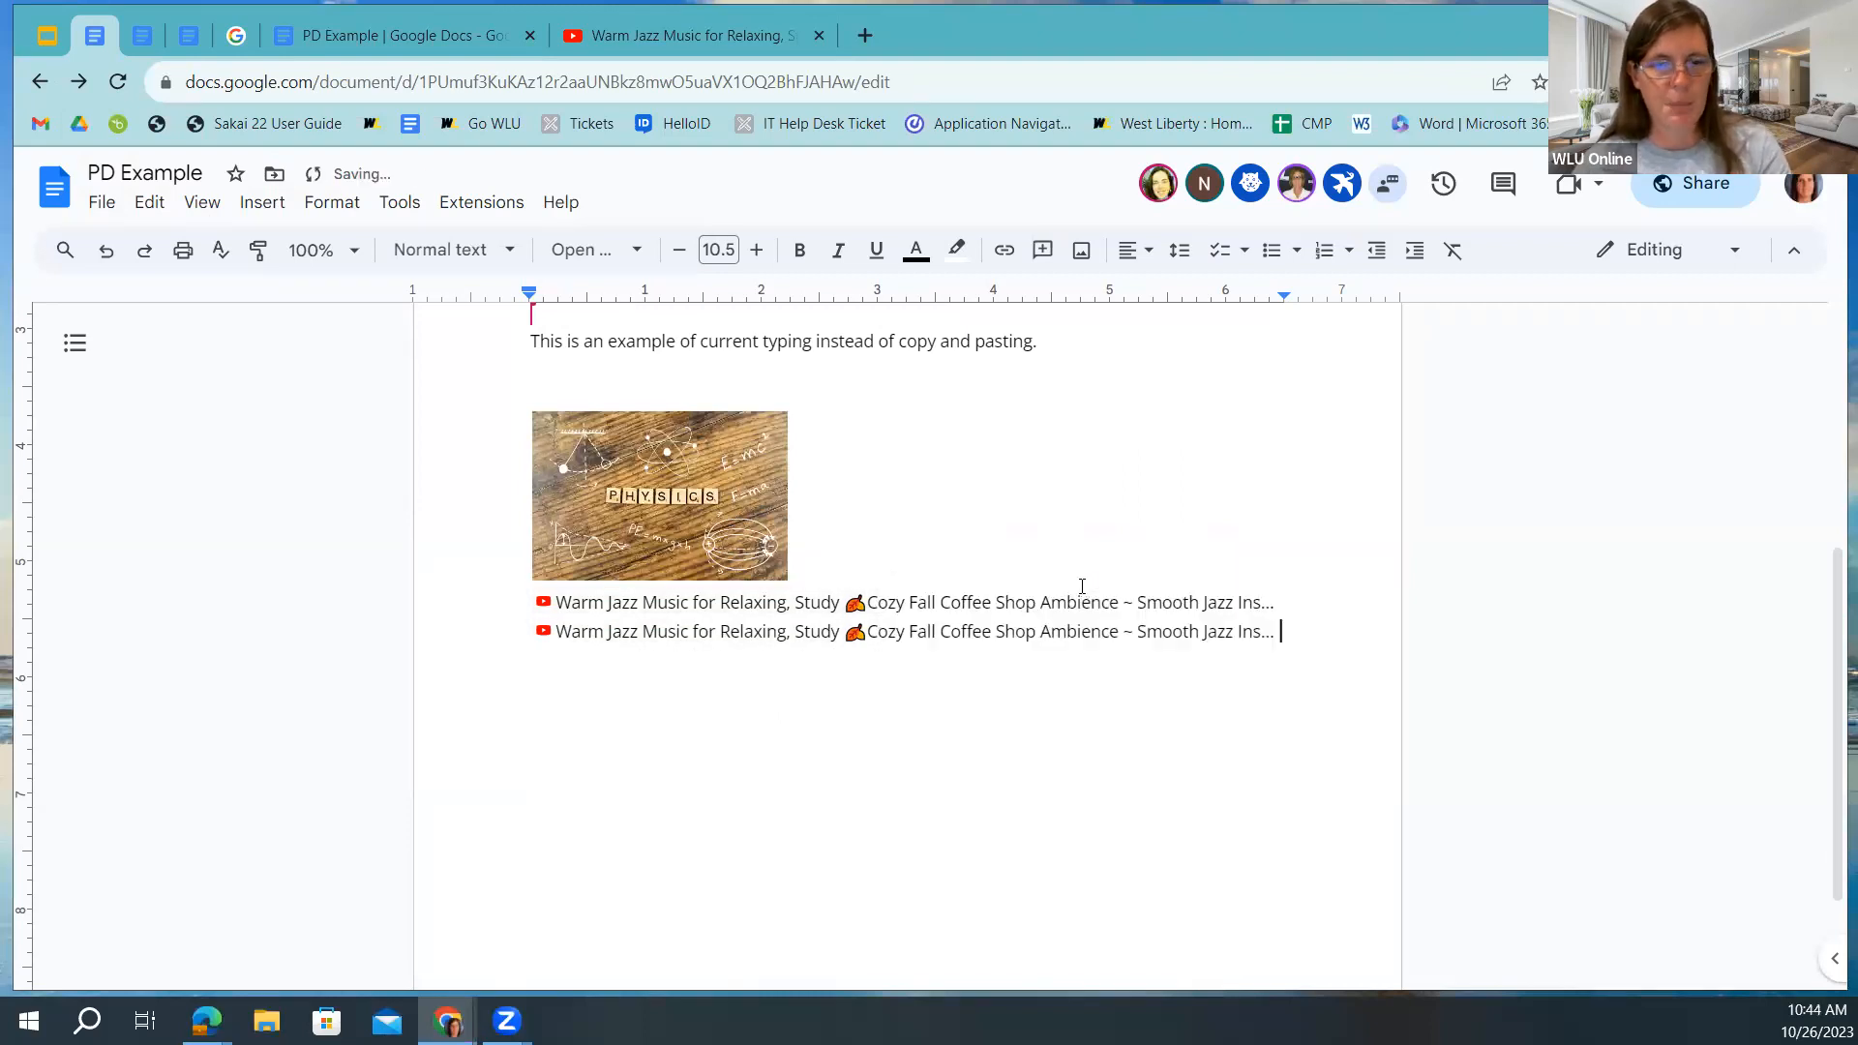
left_click(779, 633)
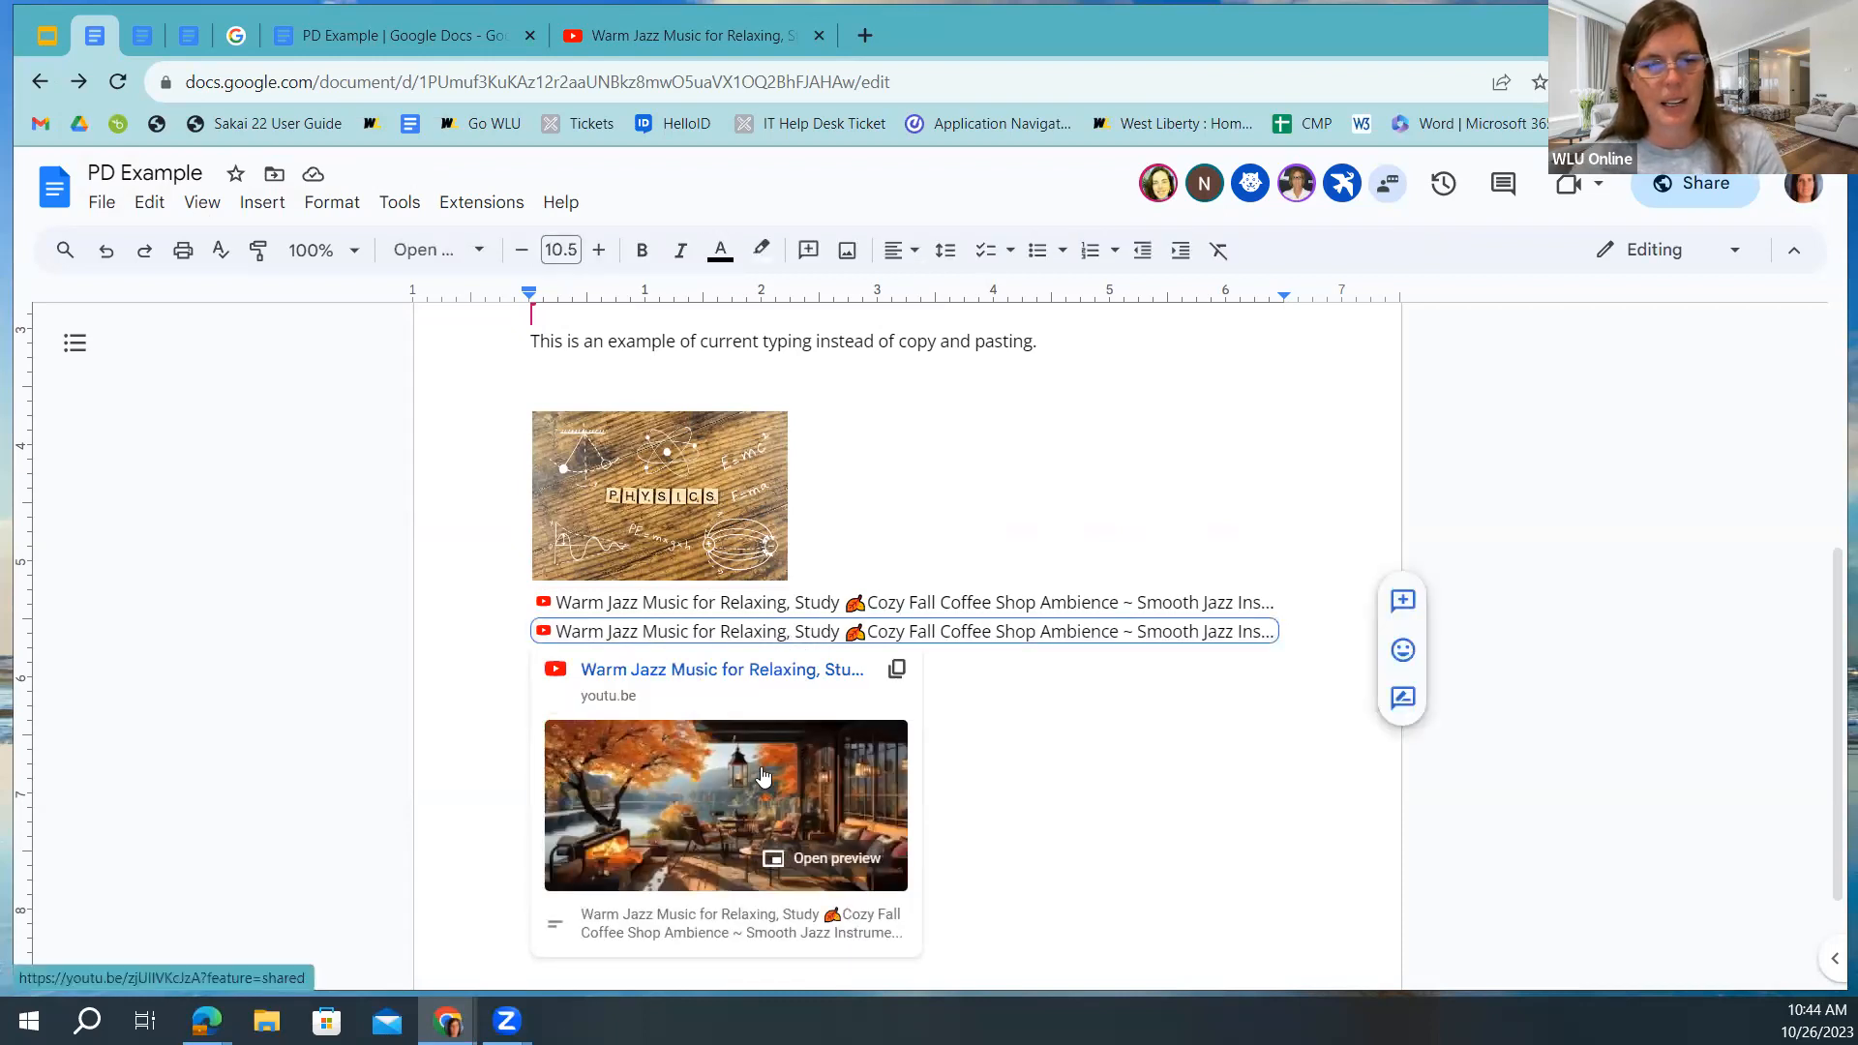
left_click(791, 864)
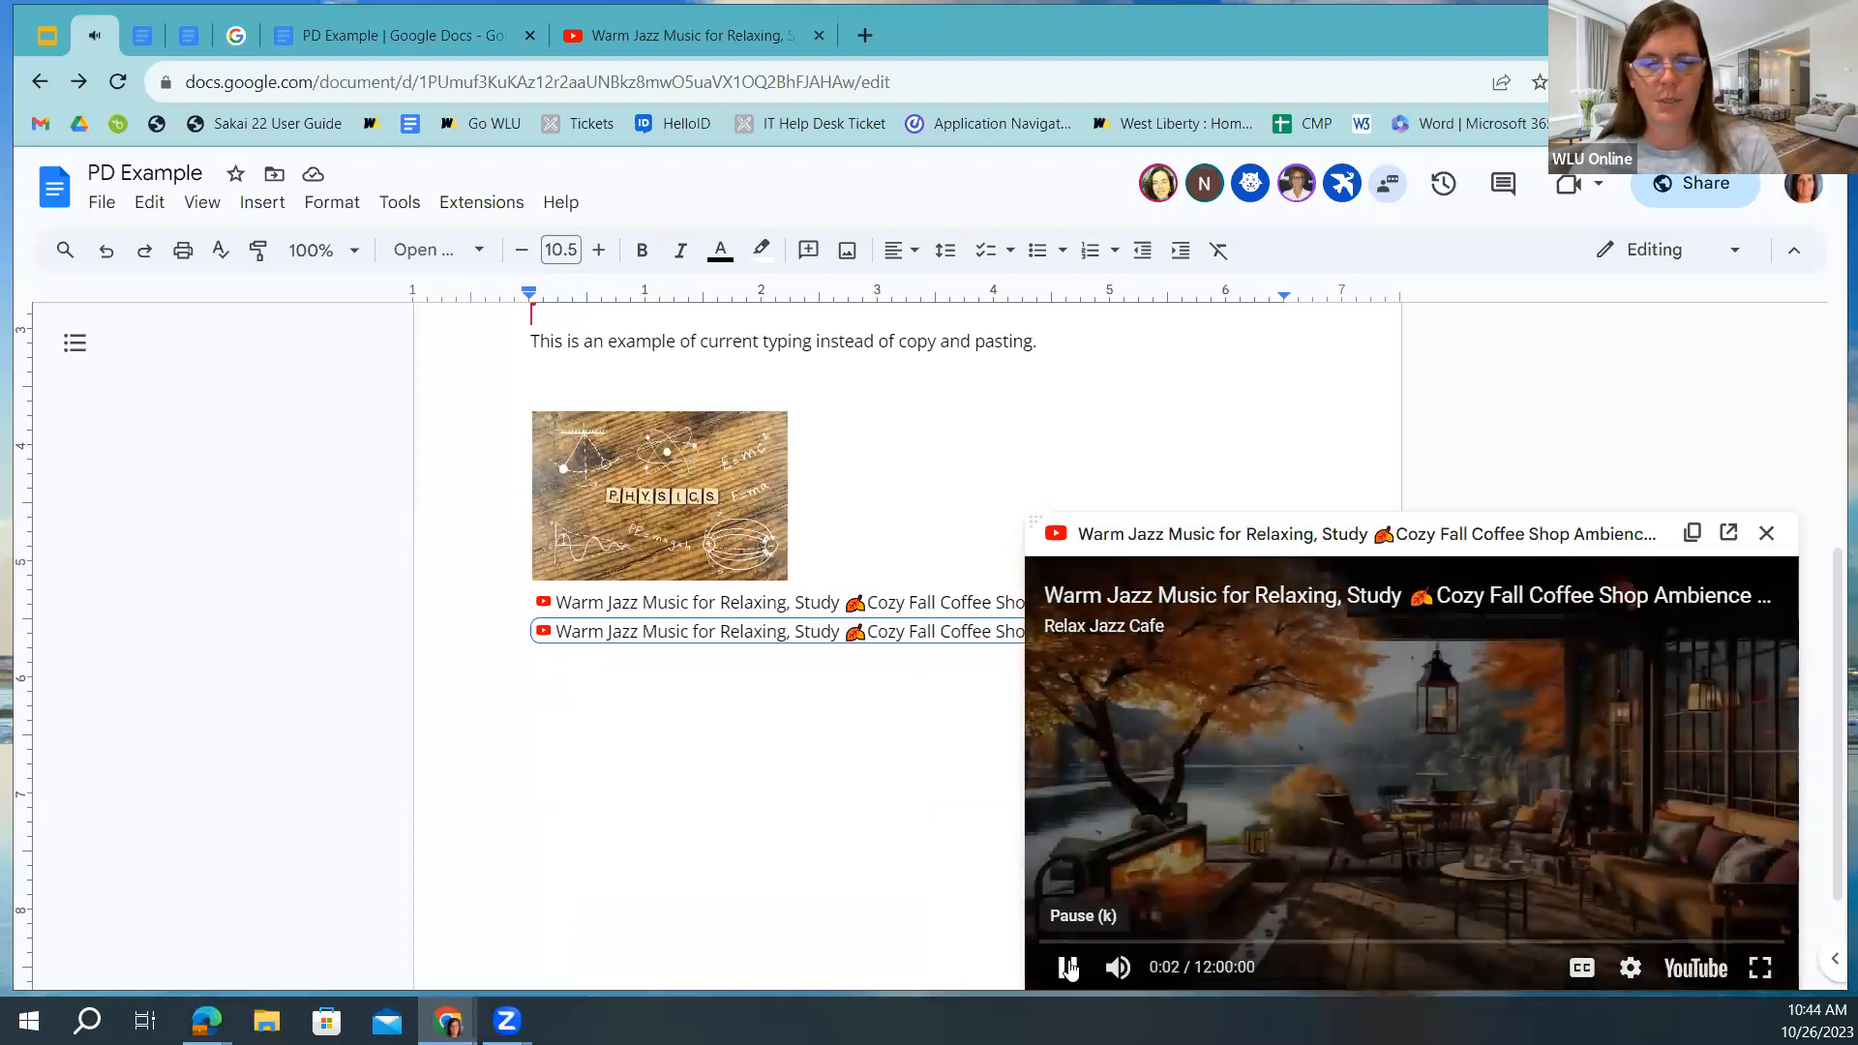
left_click(1118, 968)
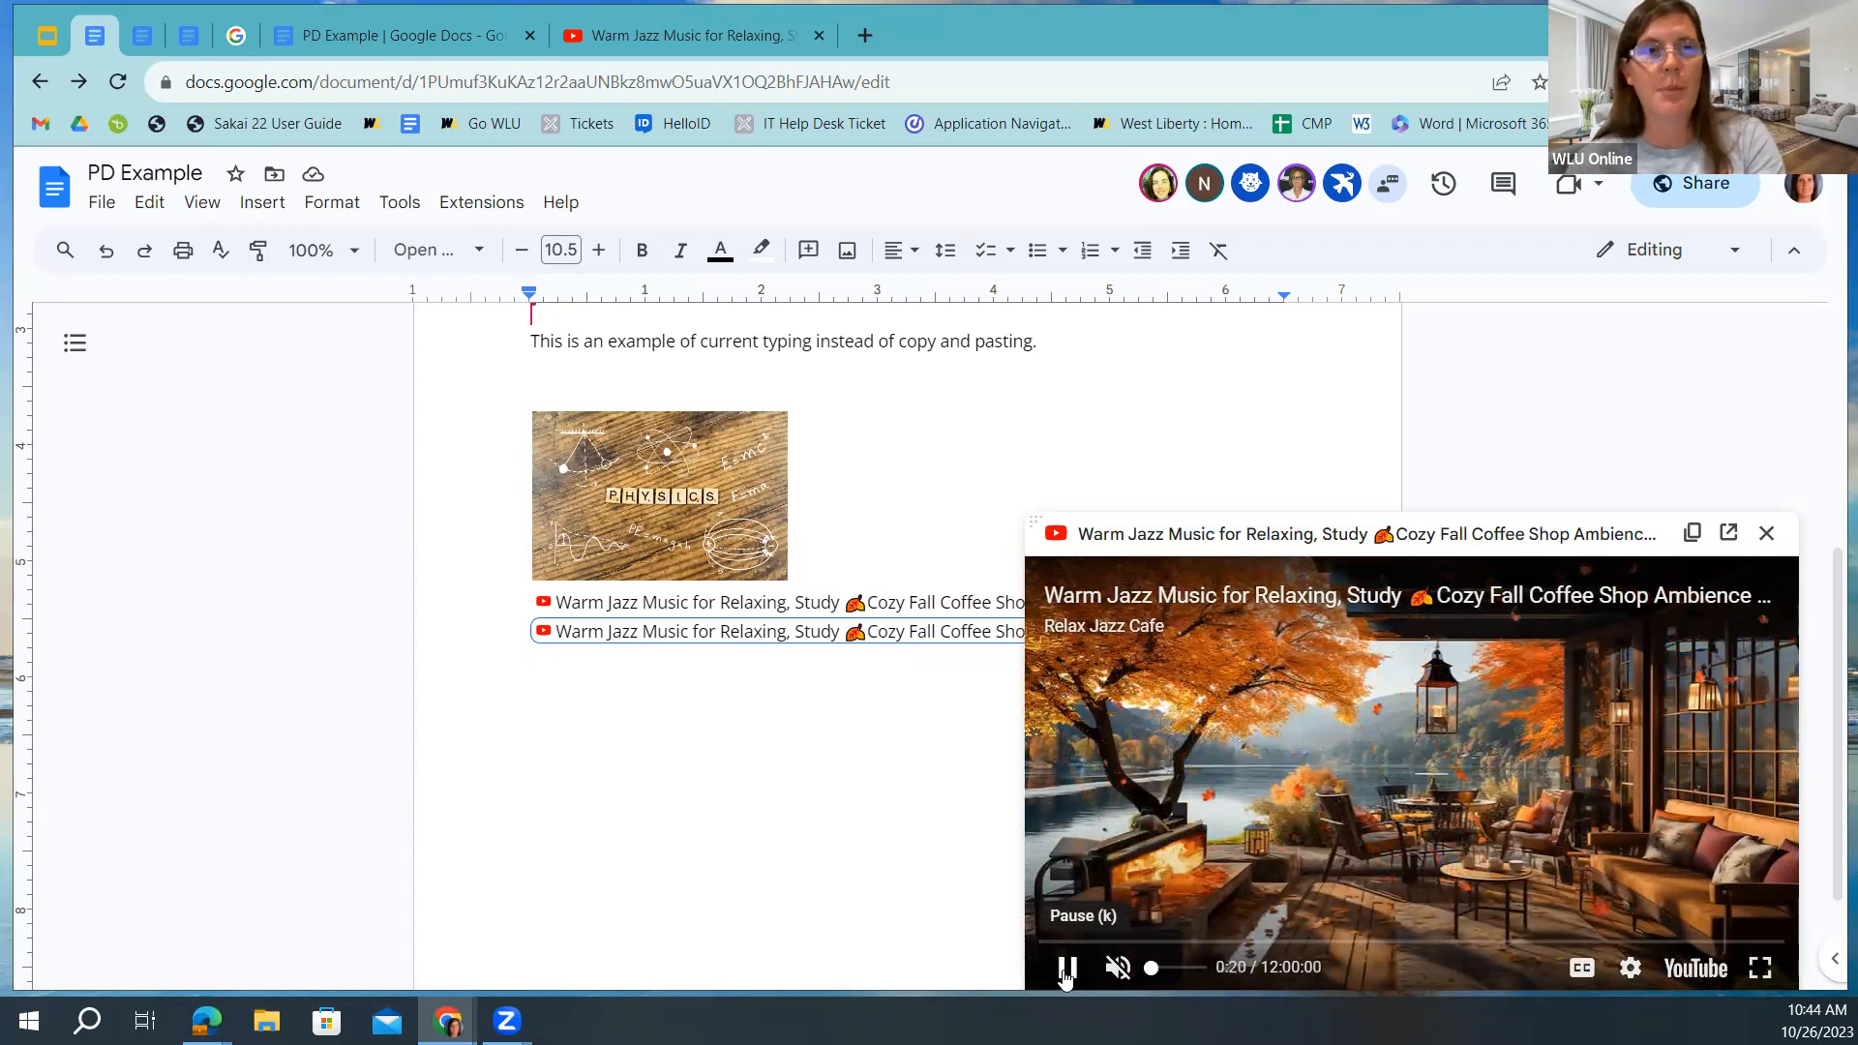
left_click(1065, 968)
left_click(1767, 532)
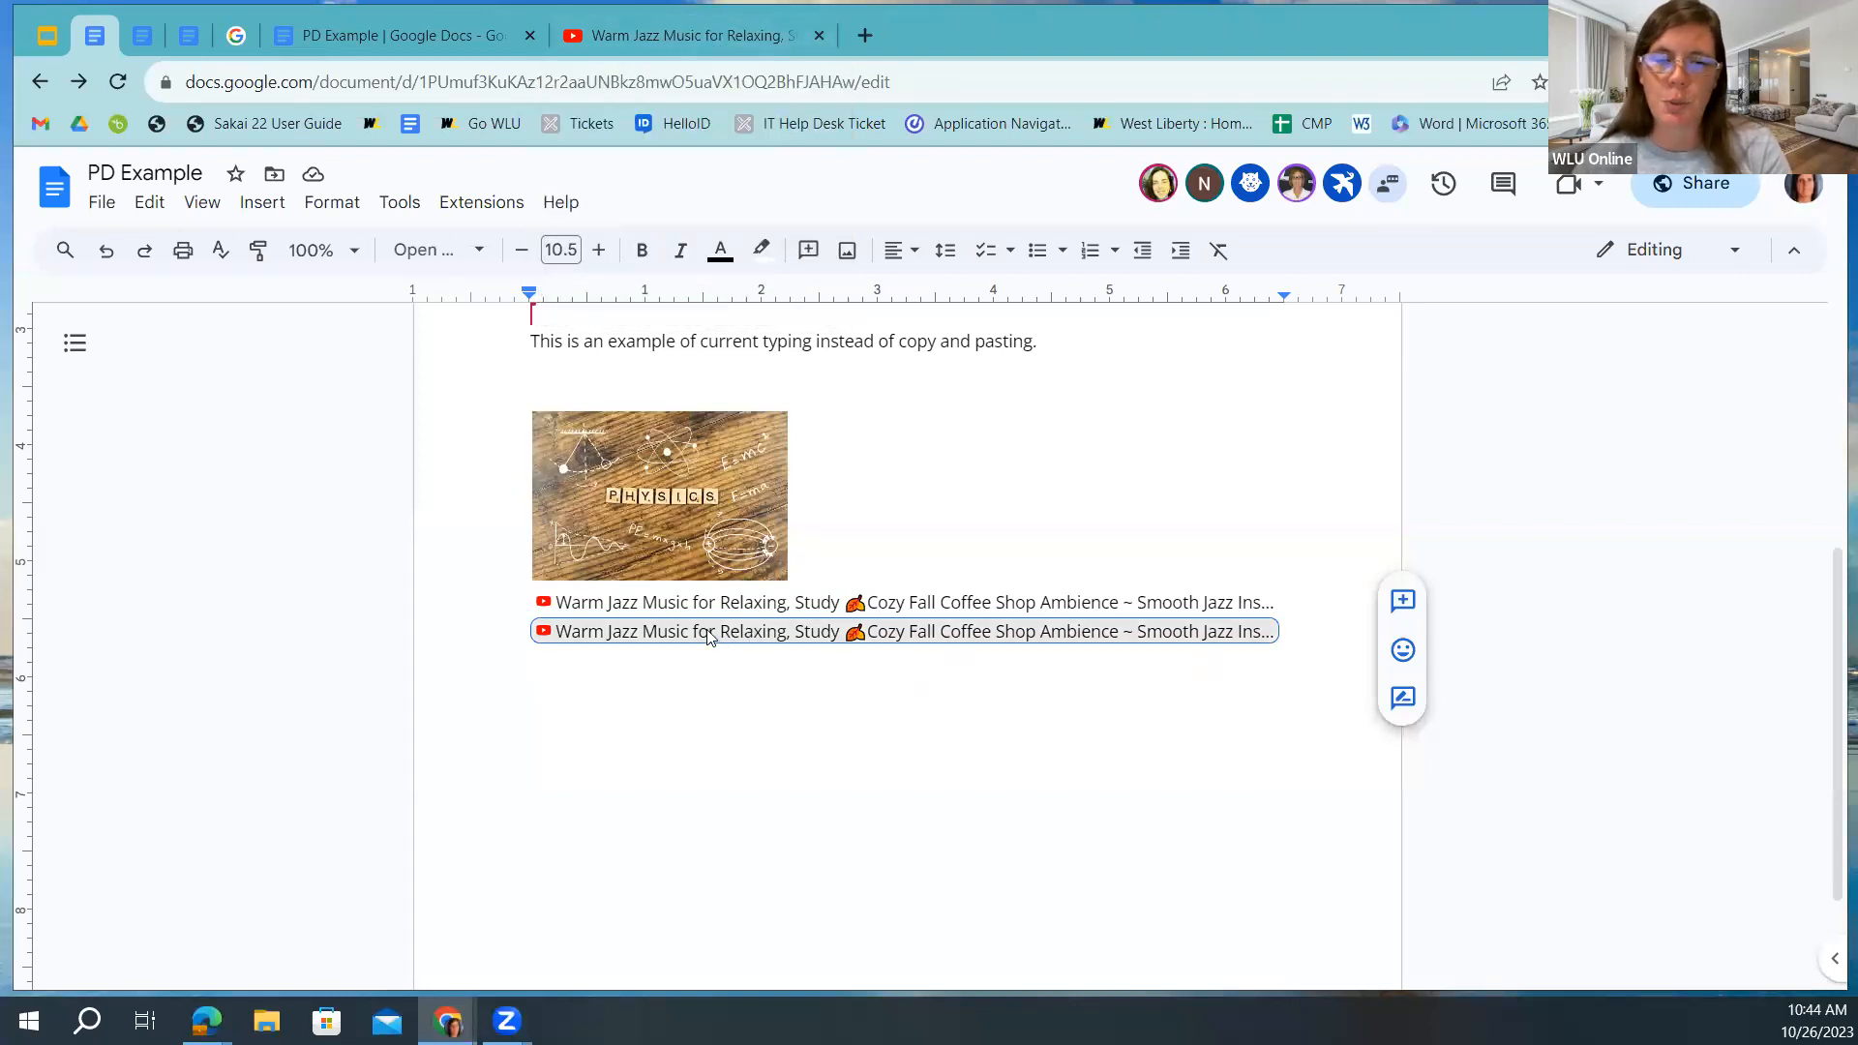
mouse_move(708, 636)
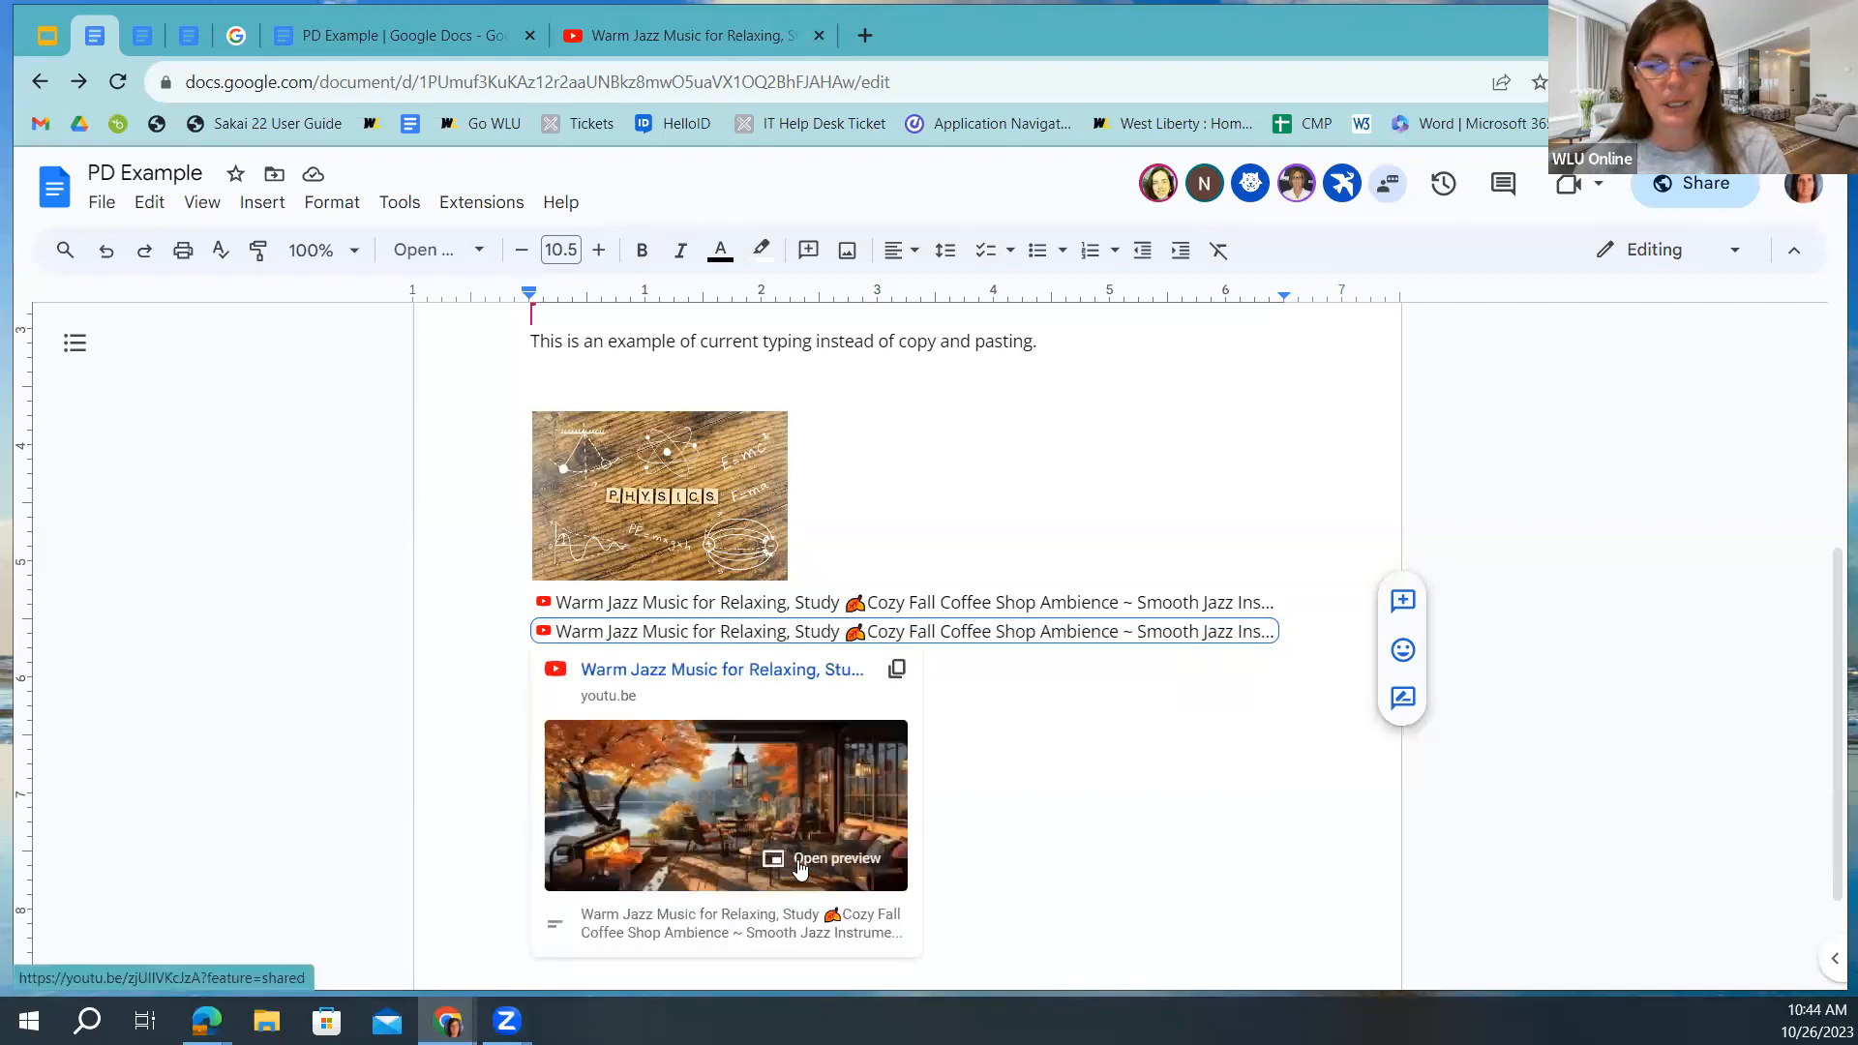
left_click(812, 861)
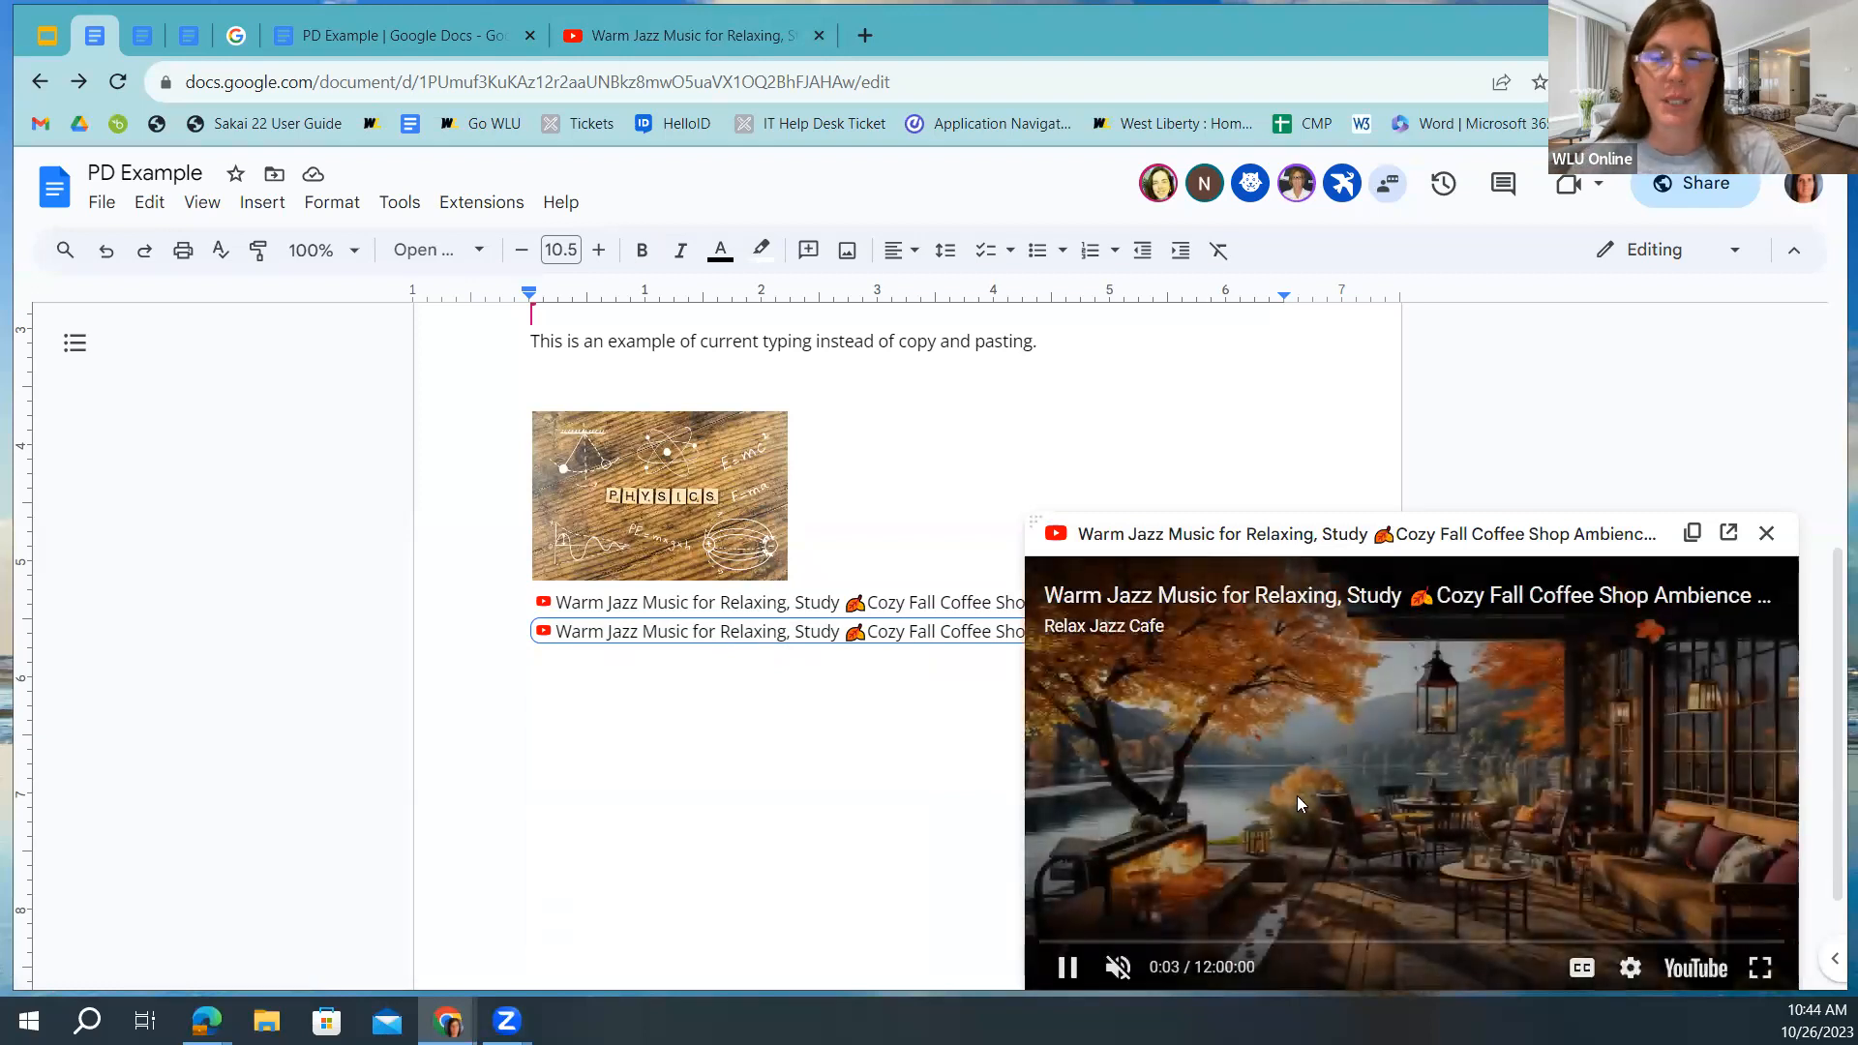
left_click(1766, 532)
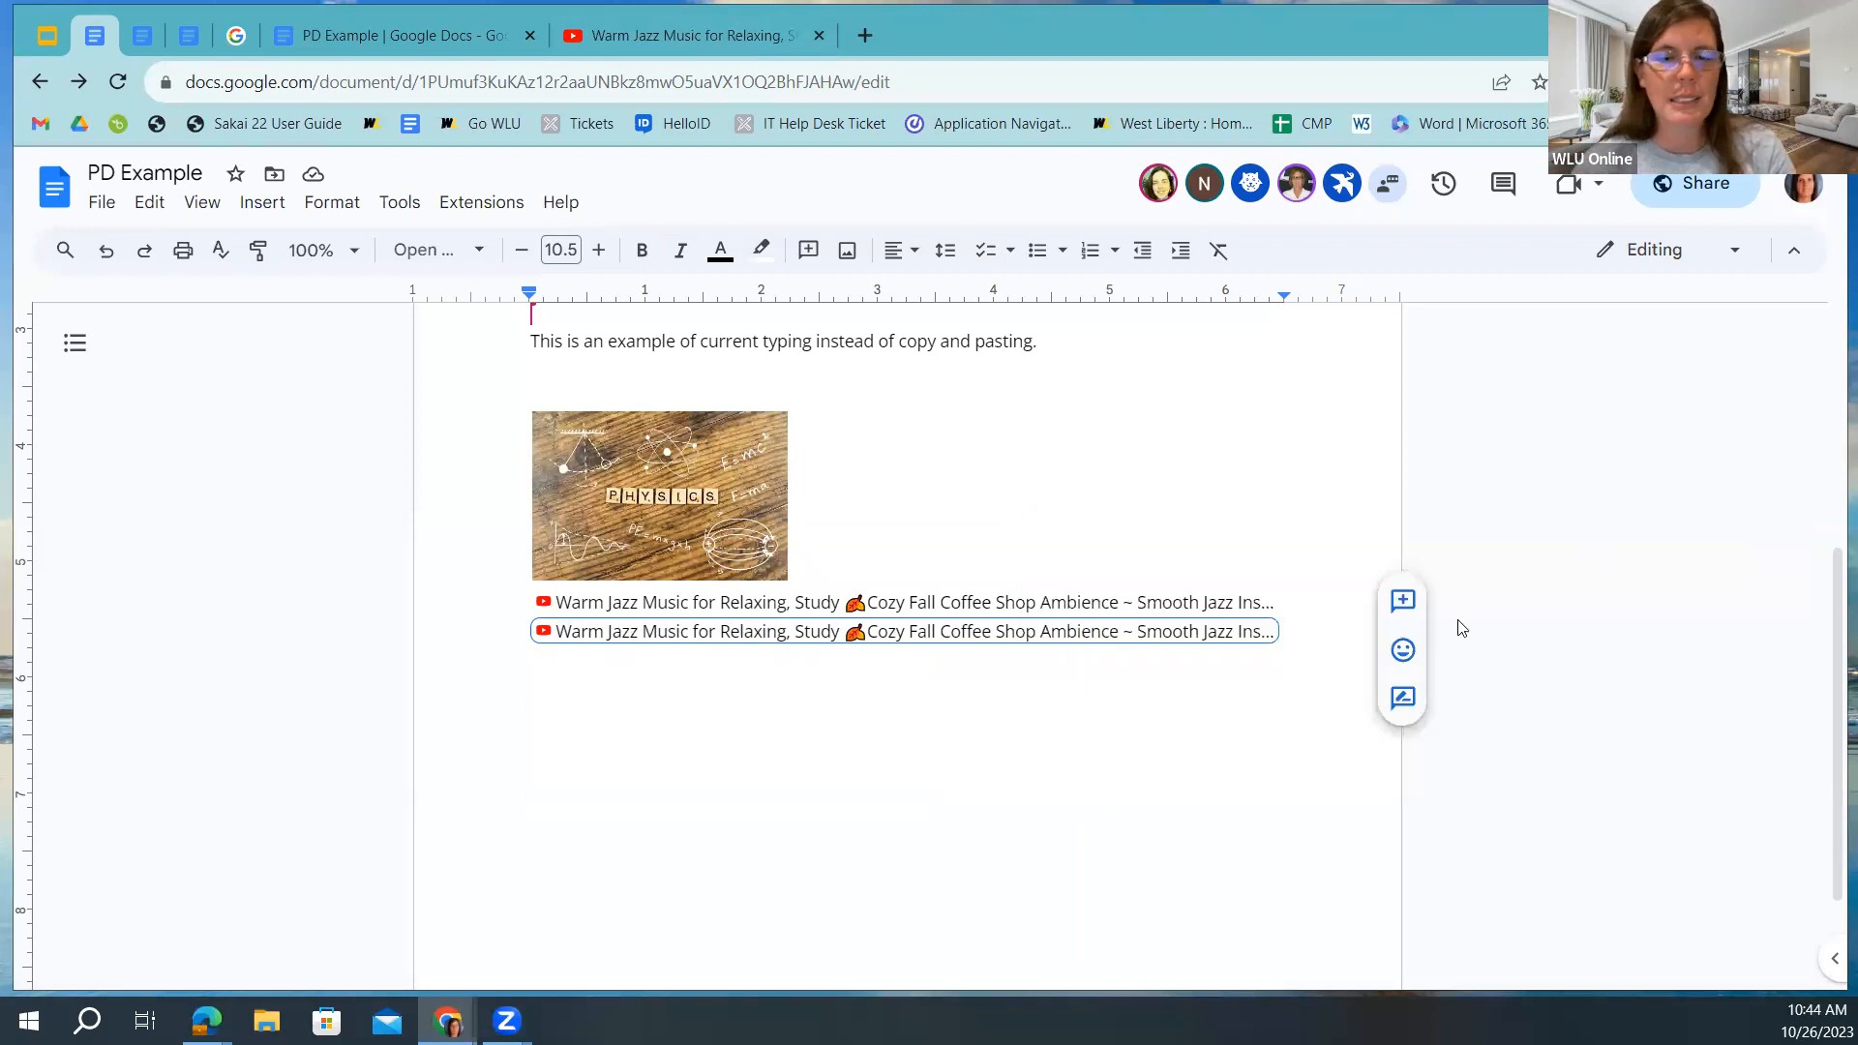
left_click(1308, 639)
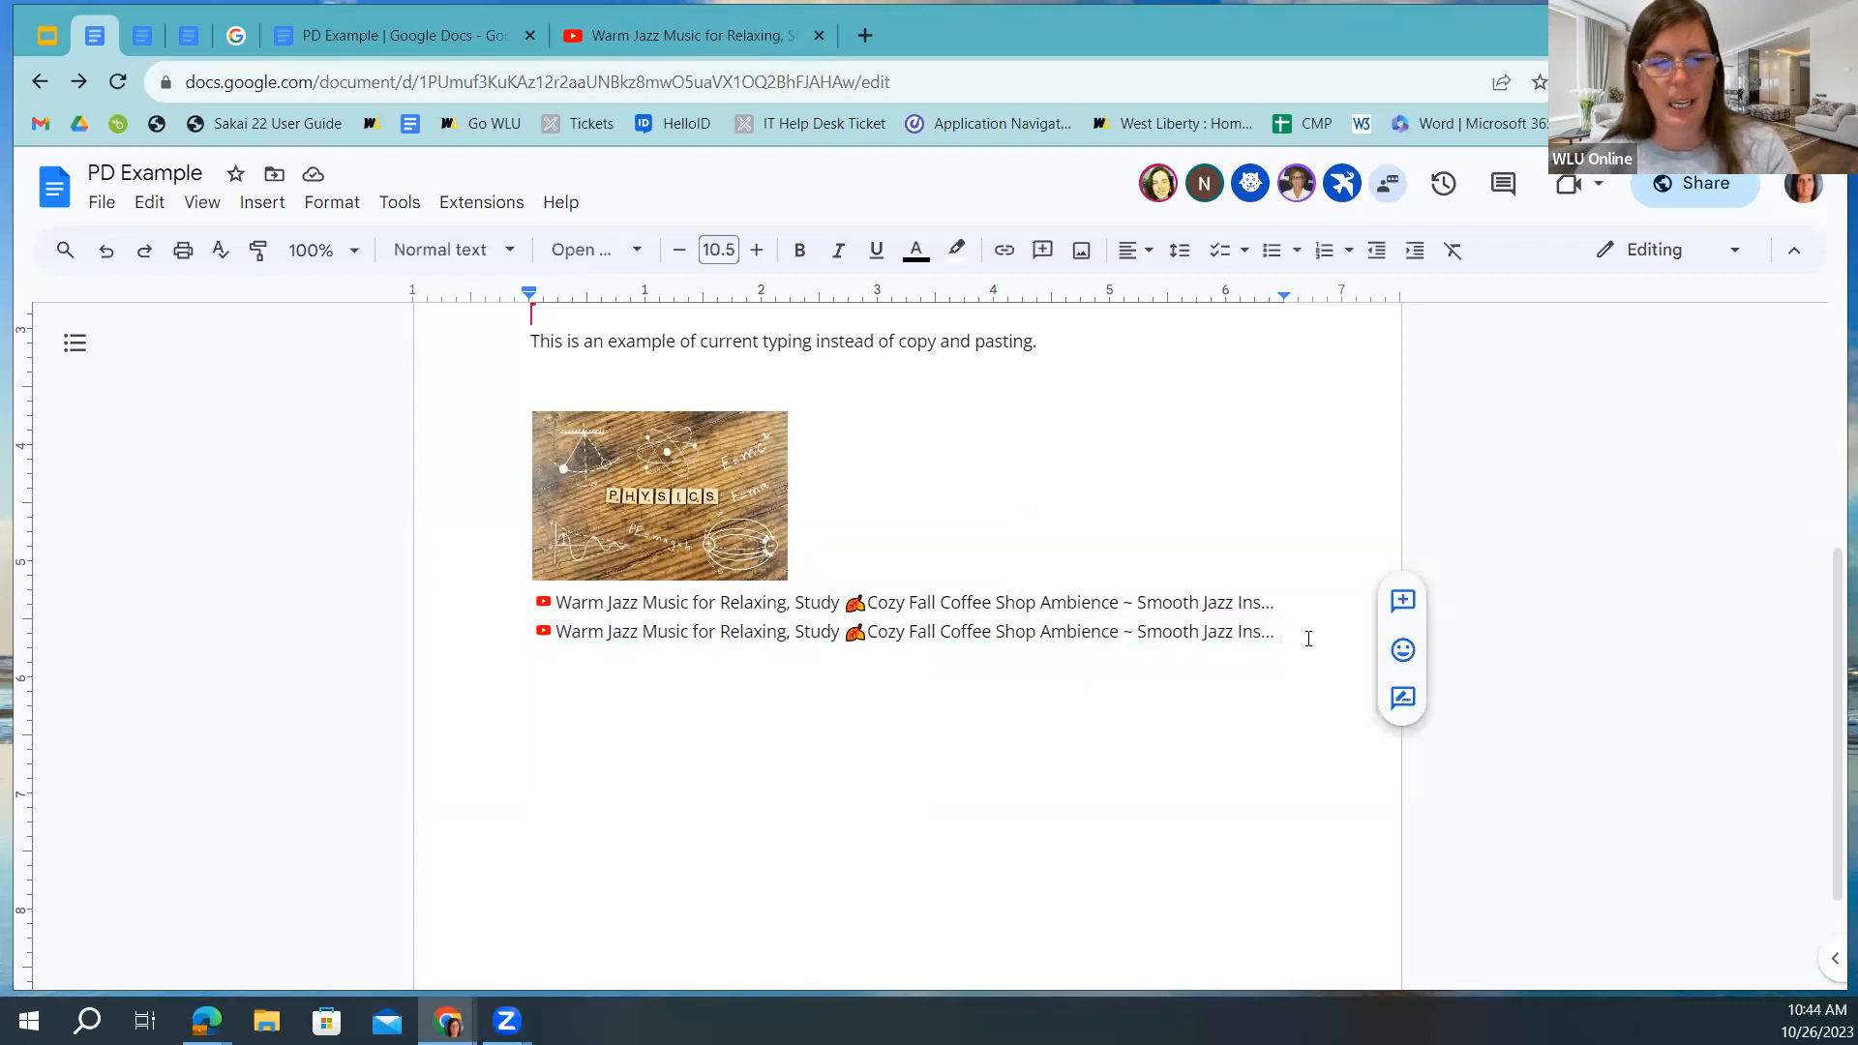
Type 'Goodle Doc Support' on a new line, then switch to the Google Help tab.
key("Return")
type("G")
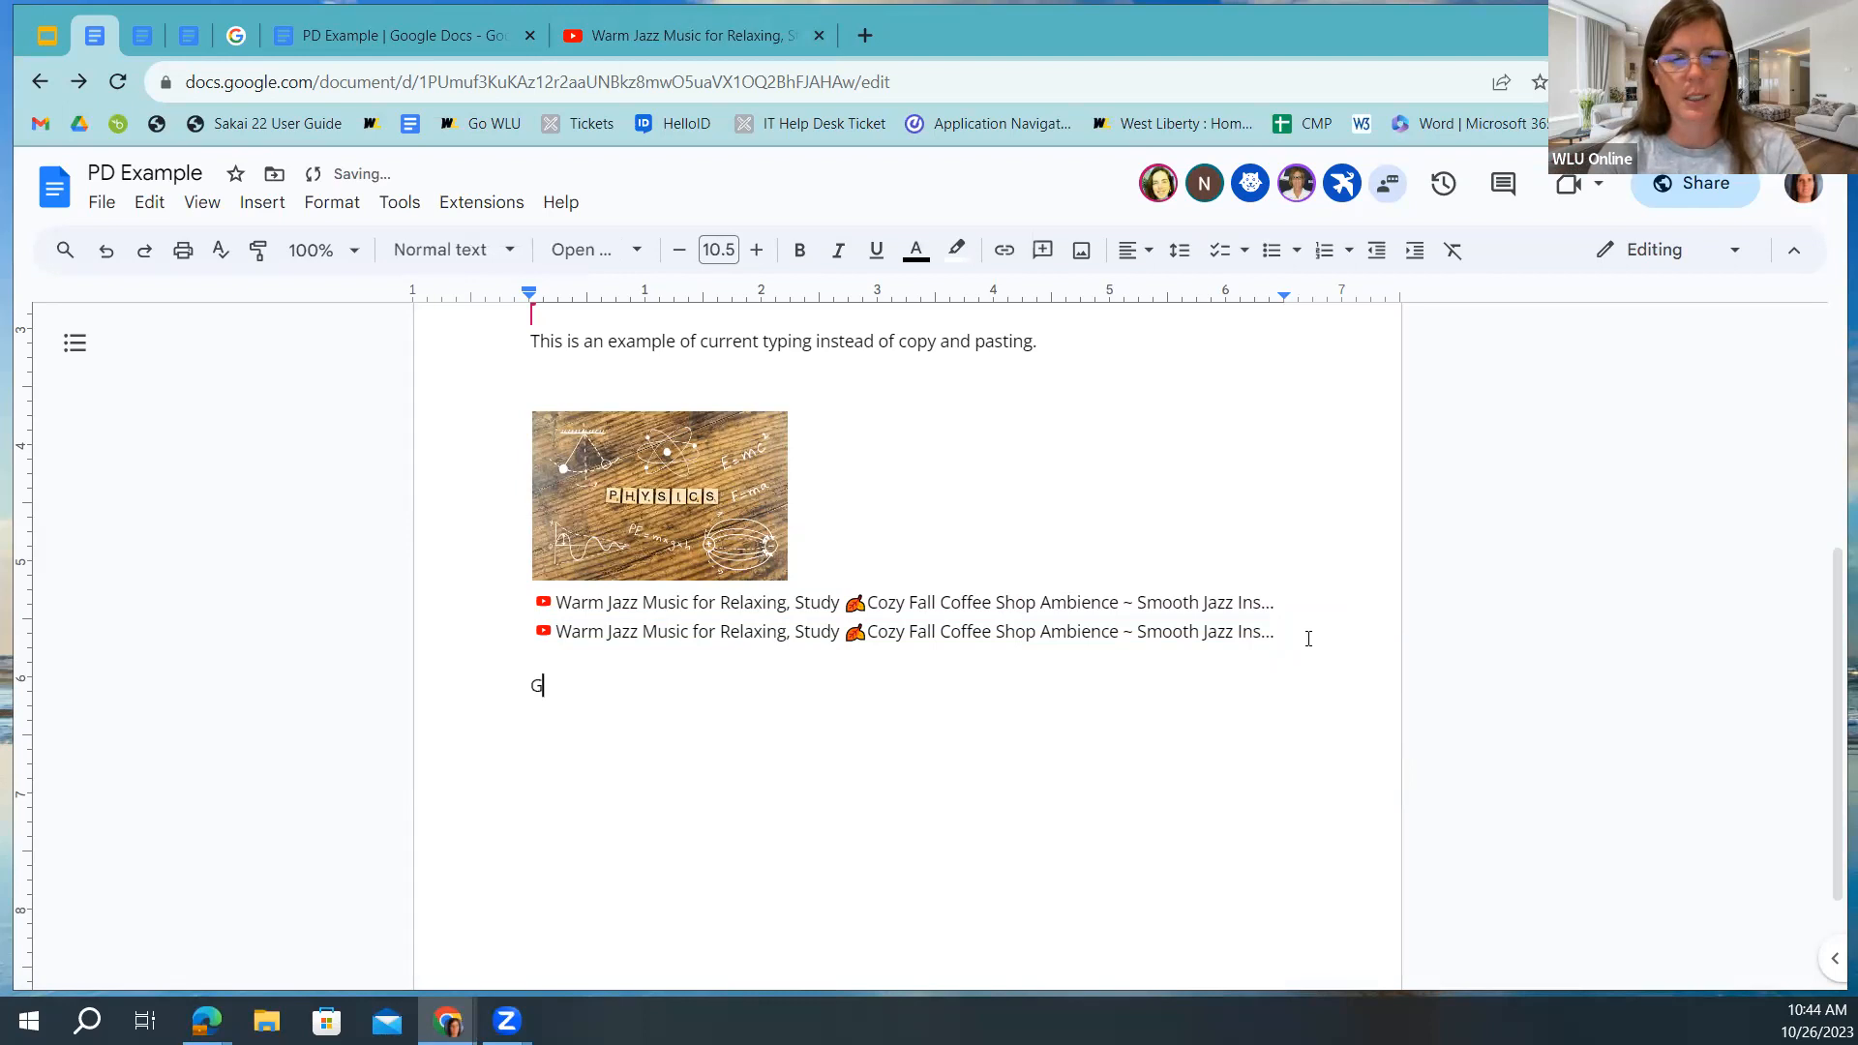
type("oodle Doc")
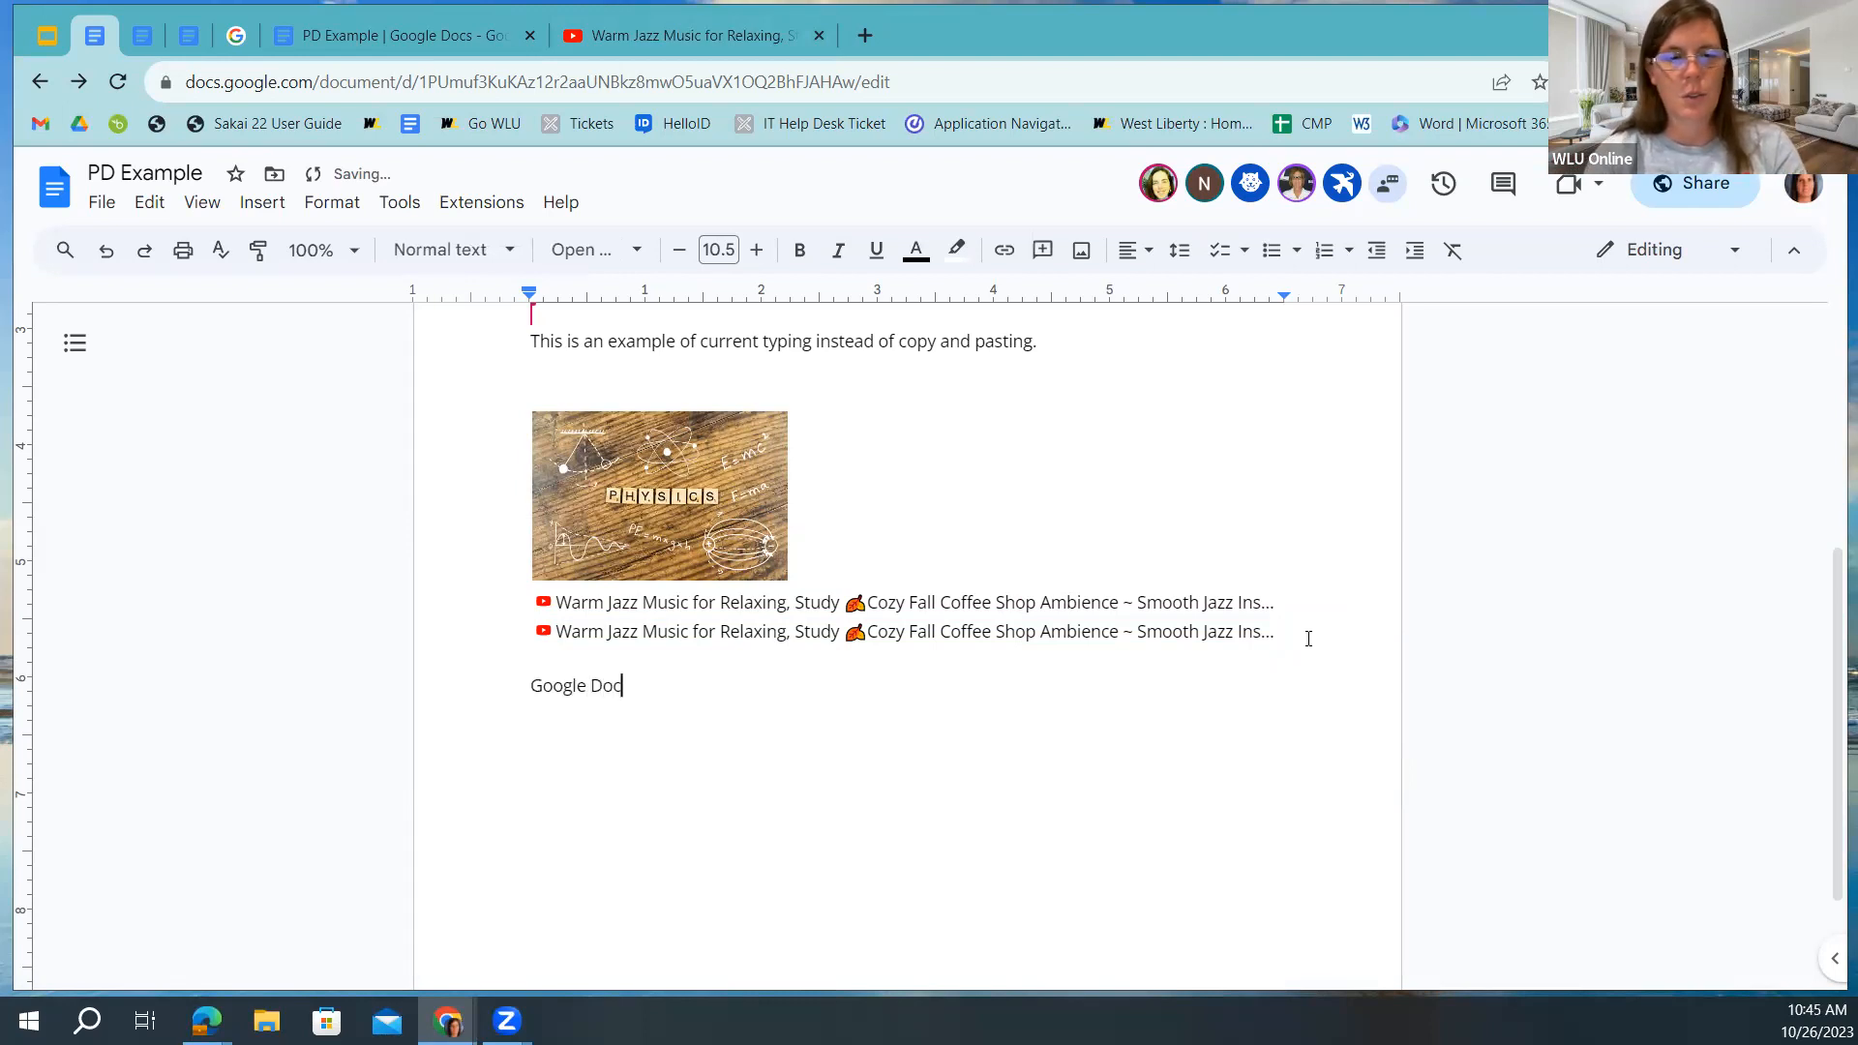
type(" Su")
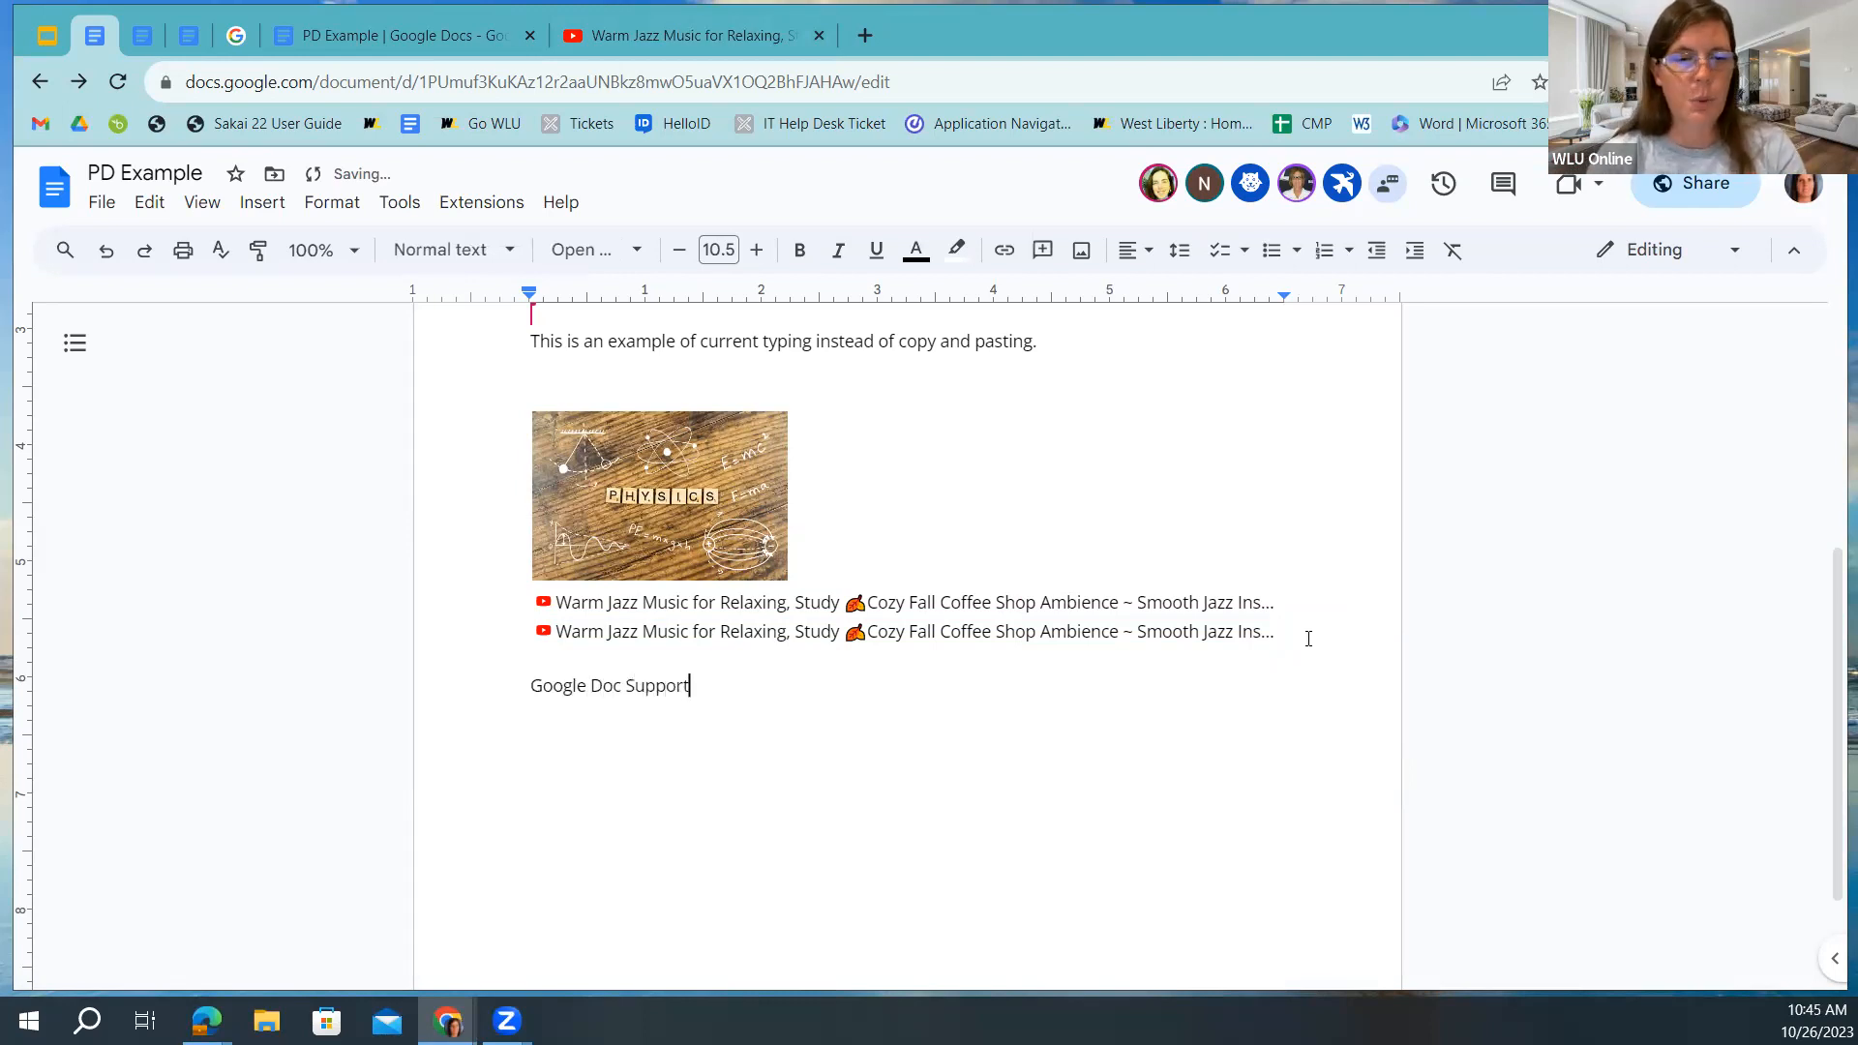
type("pport")
left_click(236, 36)
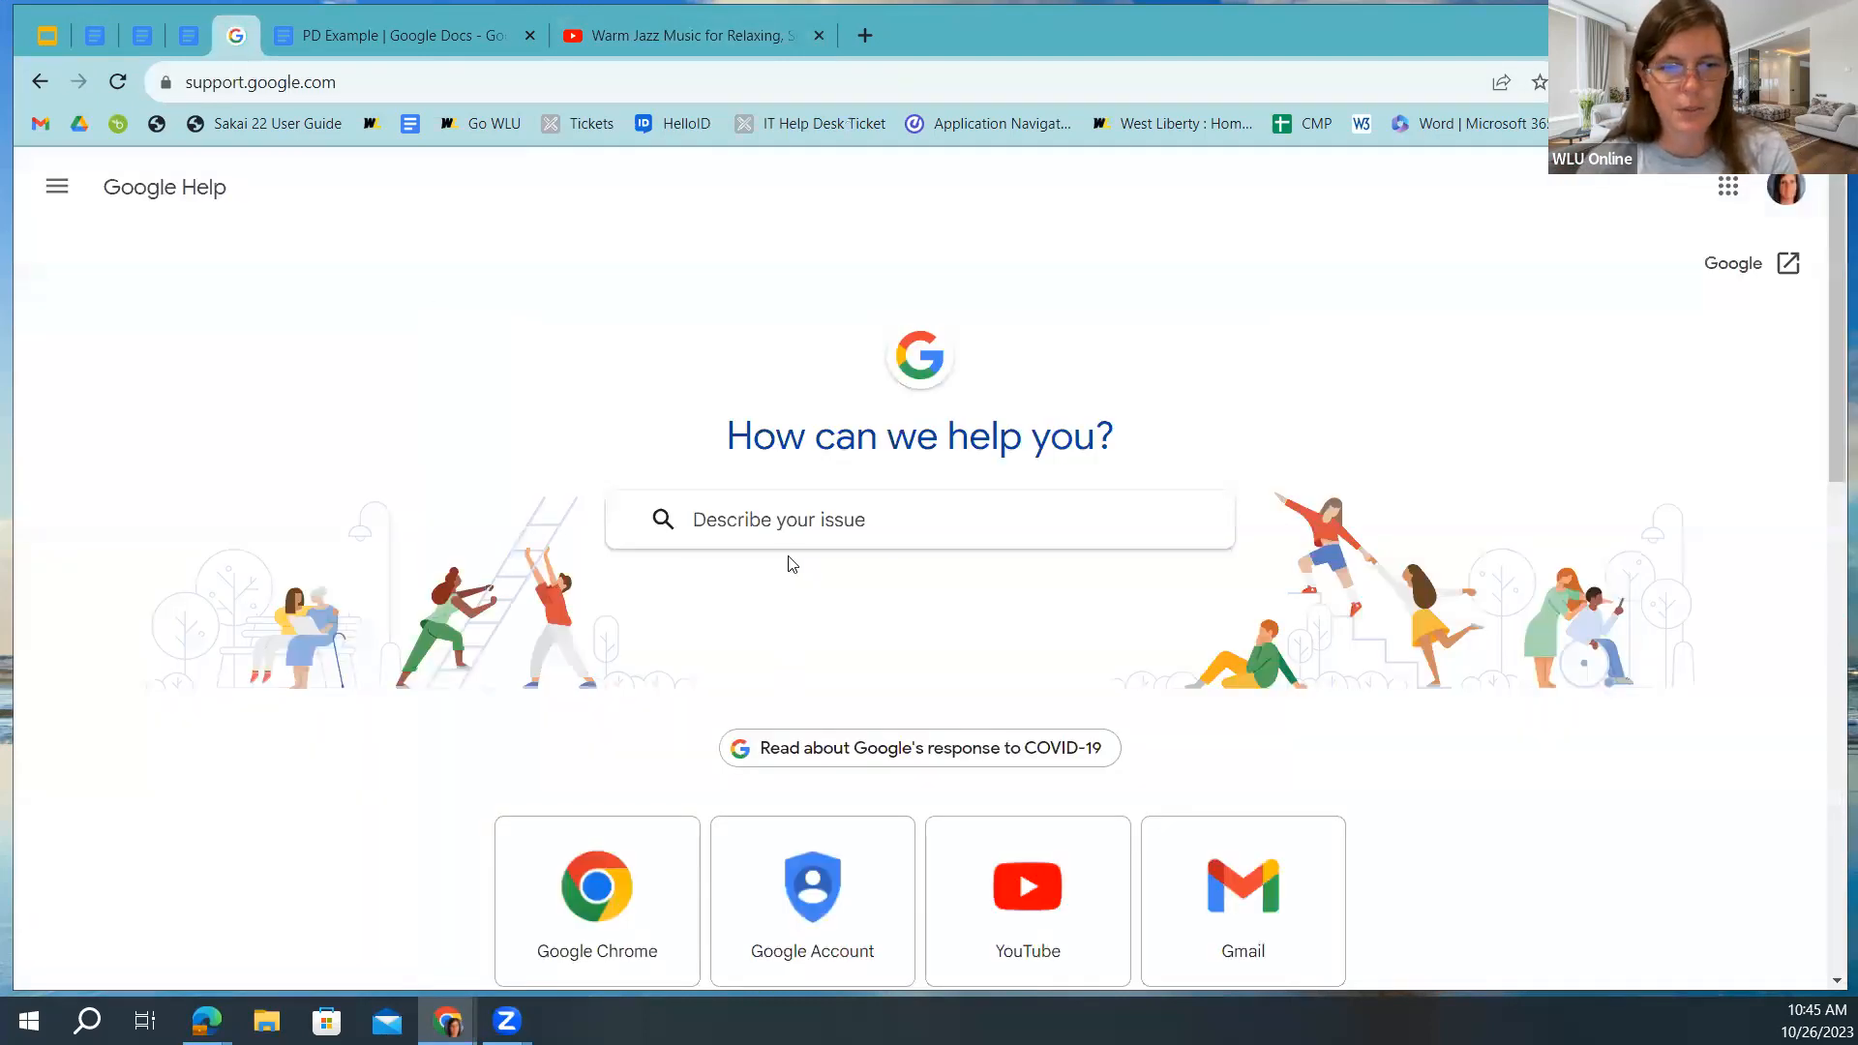
Search Google Help for 'doc' and open the Google Docs Editors Community page.
left_click(735, 521)
type("doc")
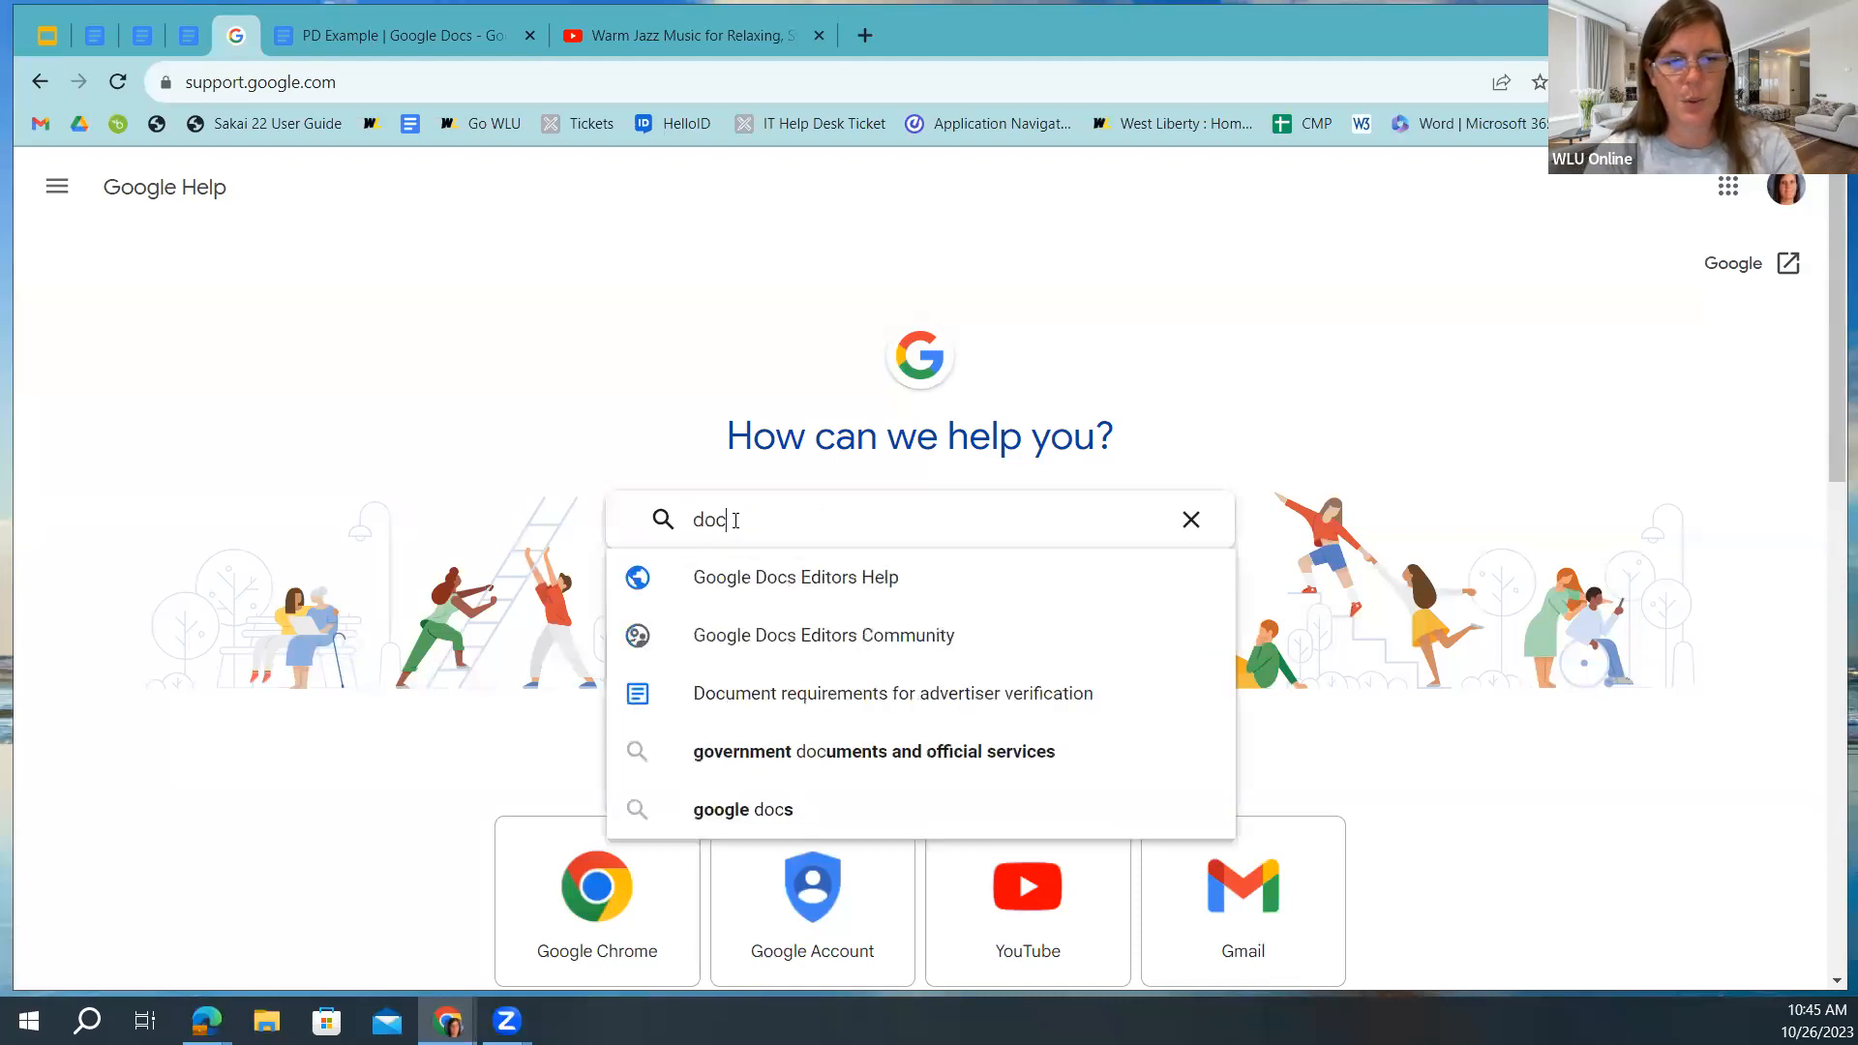
left_click(842, 639)
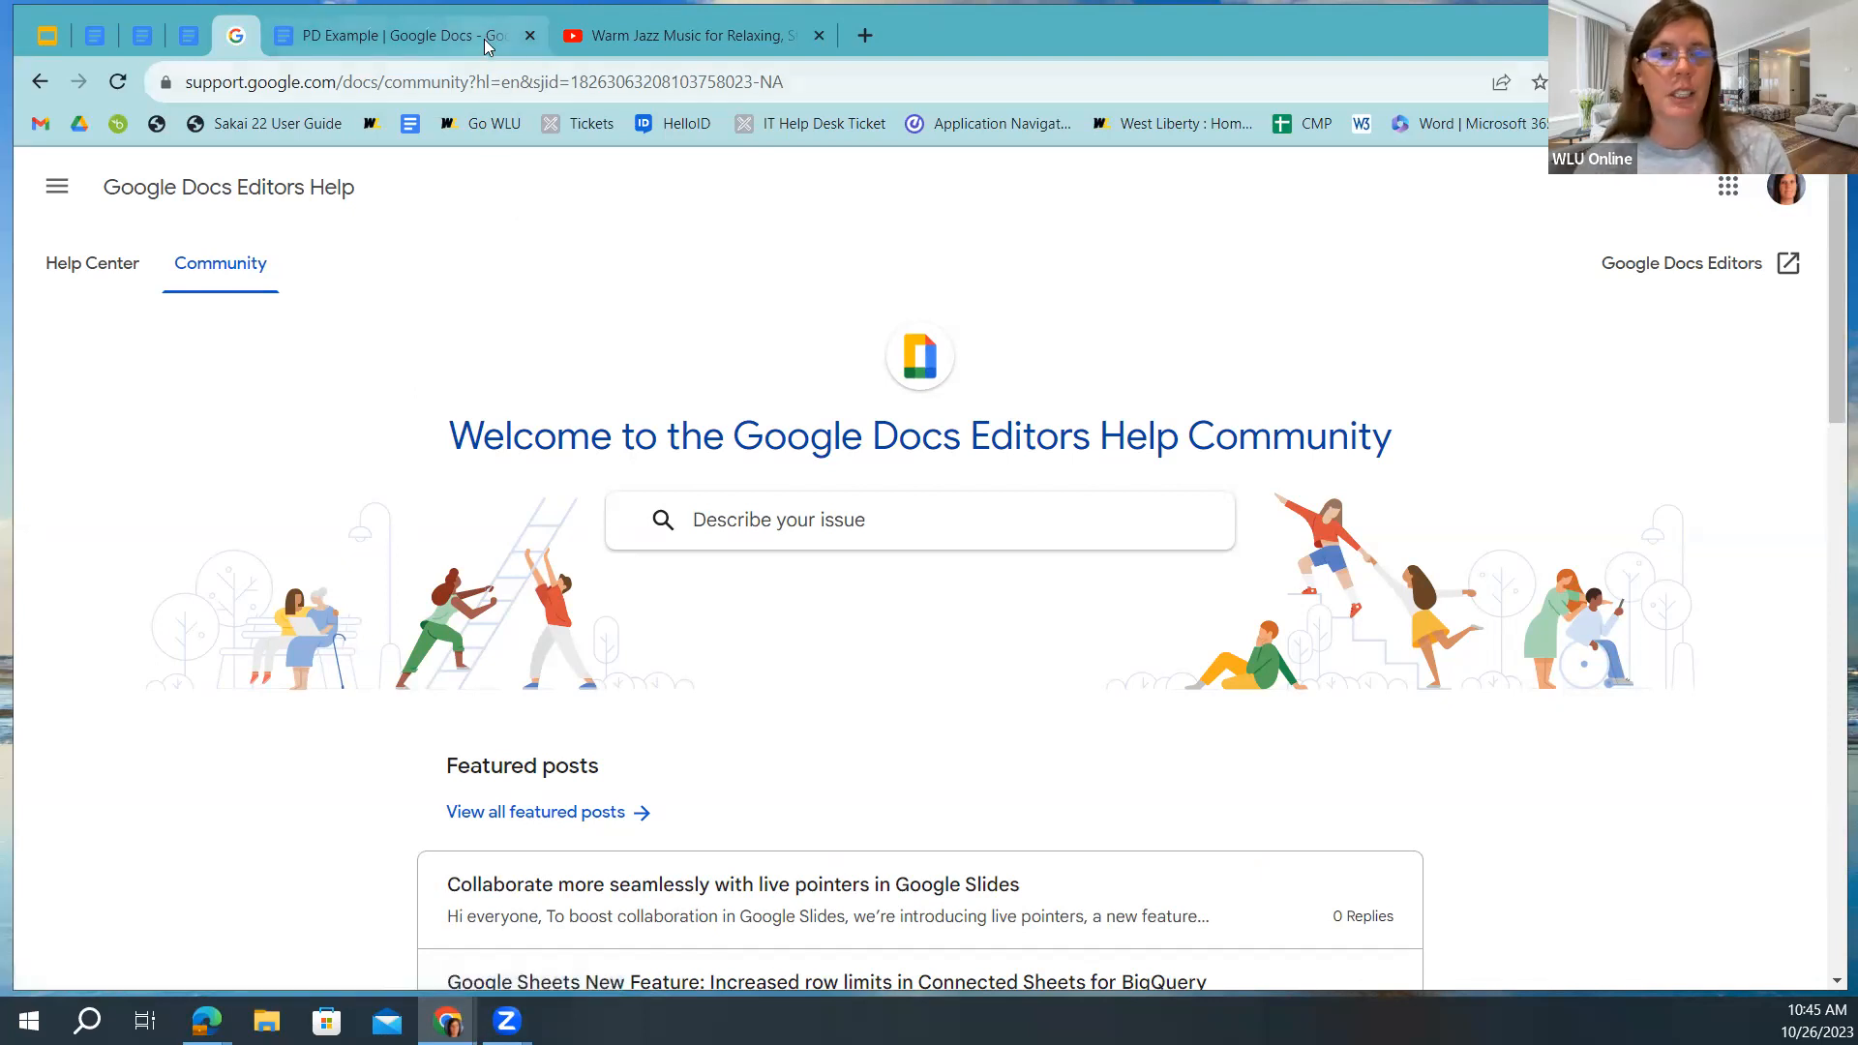
Copy the community page URL and select 'Google Doc Support' back in PD Example.
left_click(526, 86)
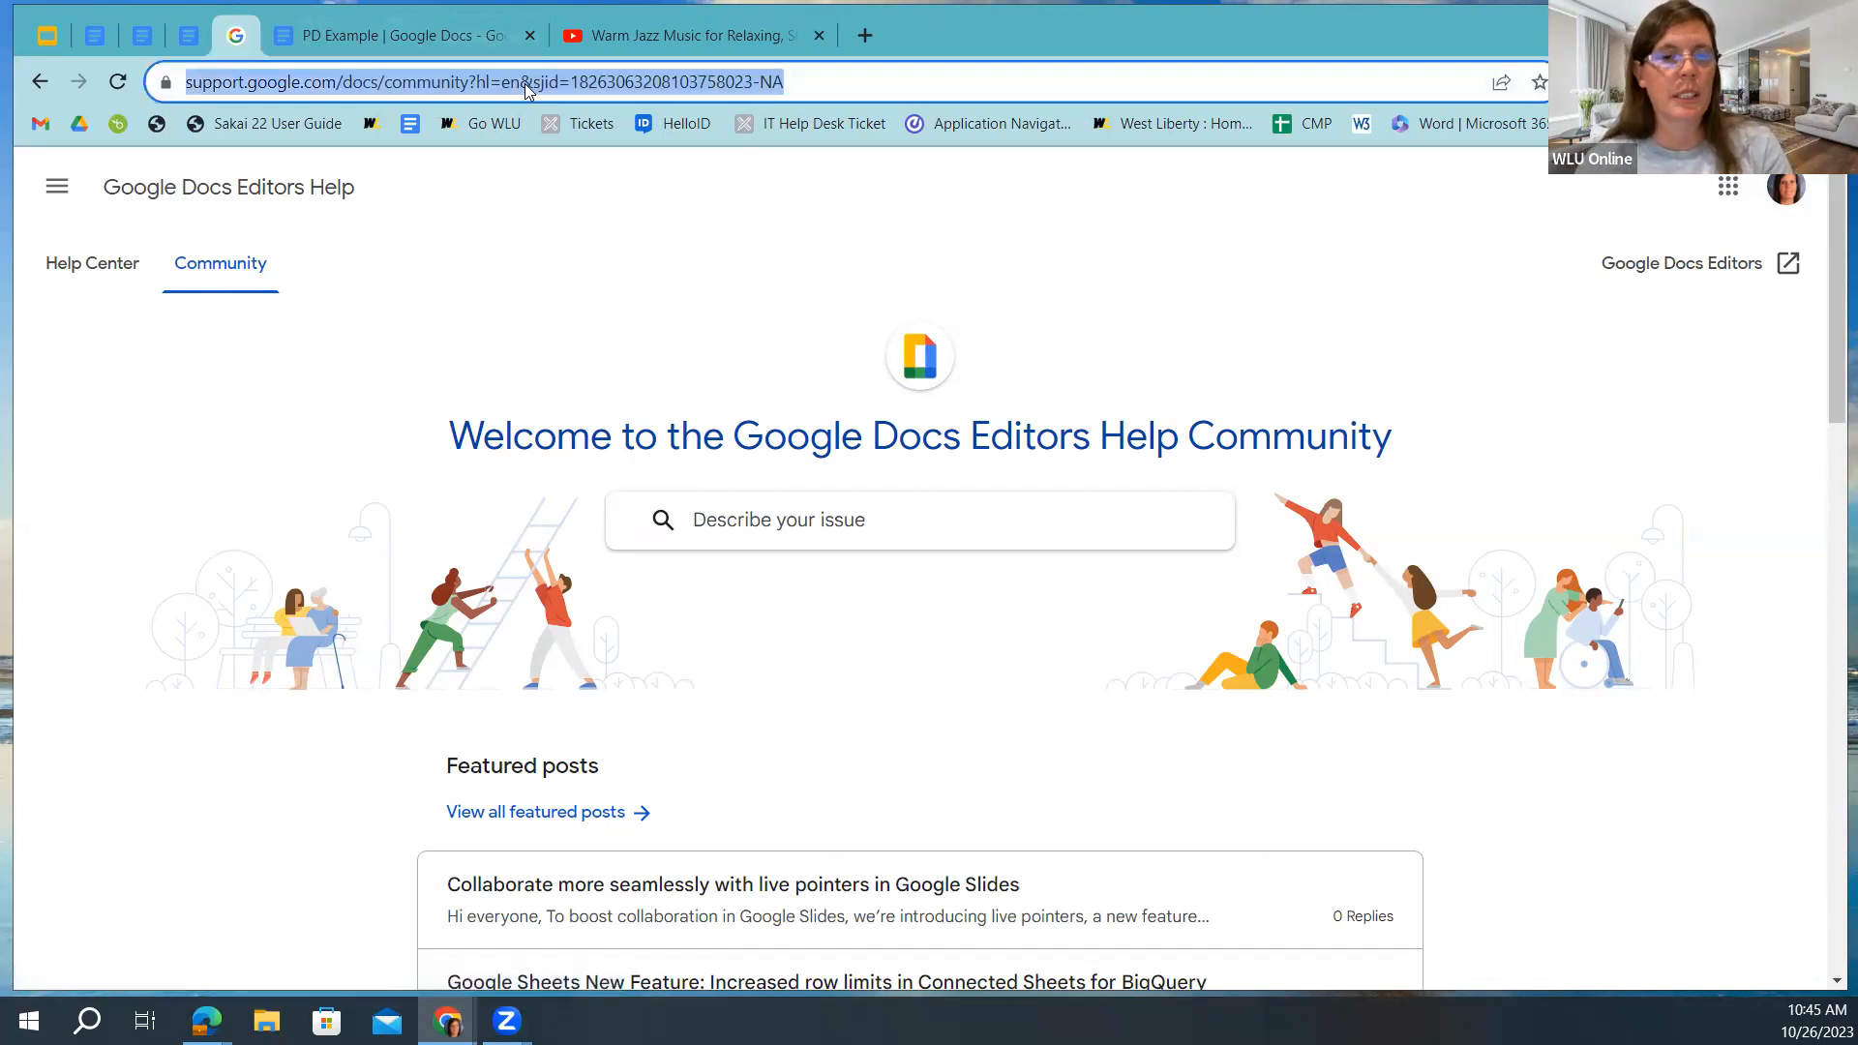
right_click(527, 87)
left_click(598, 234)
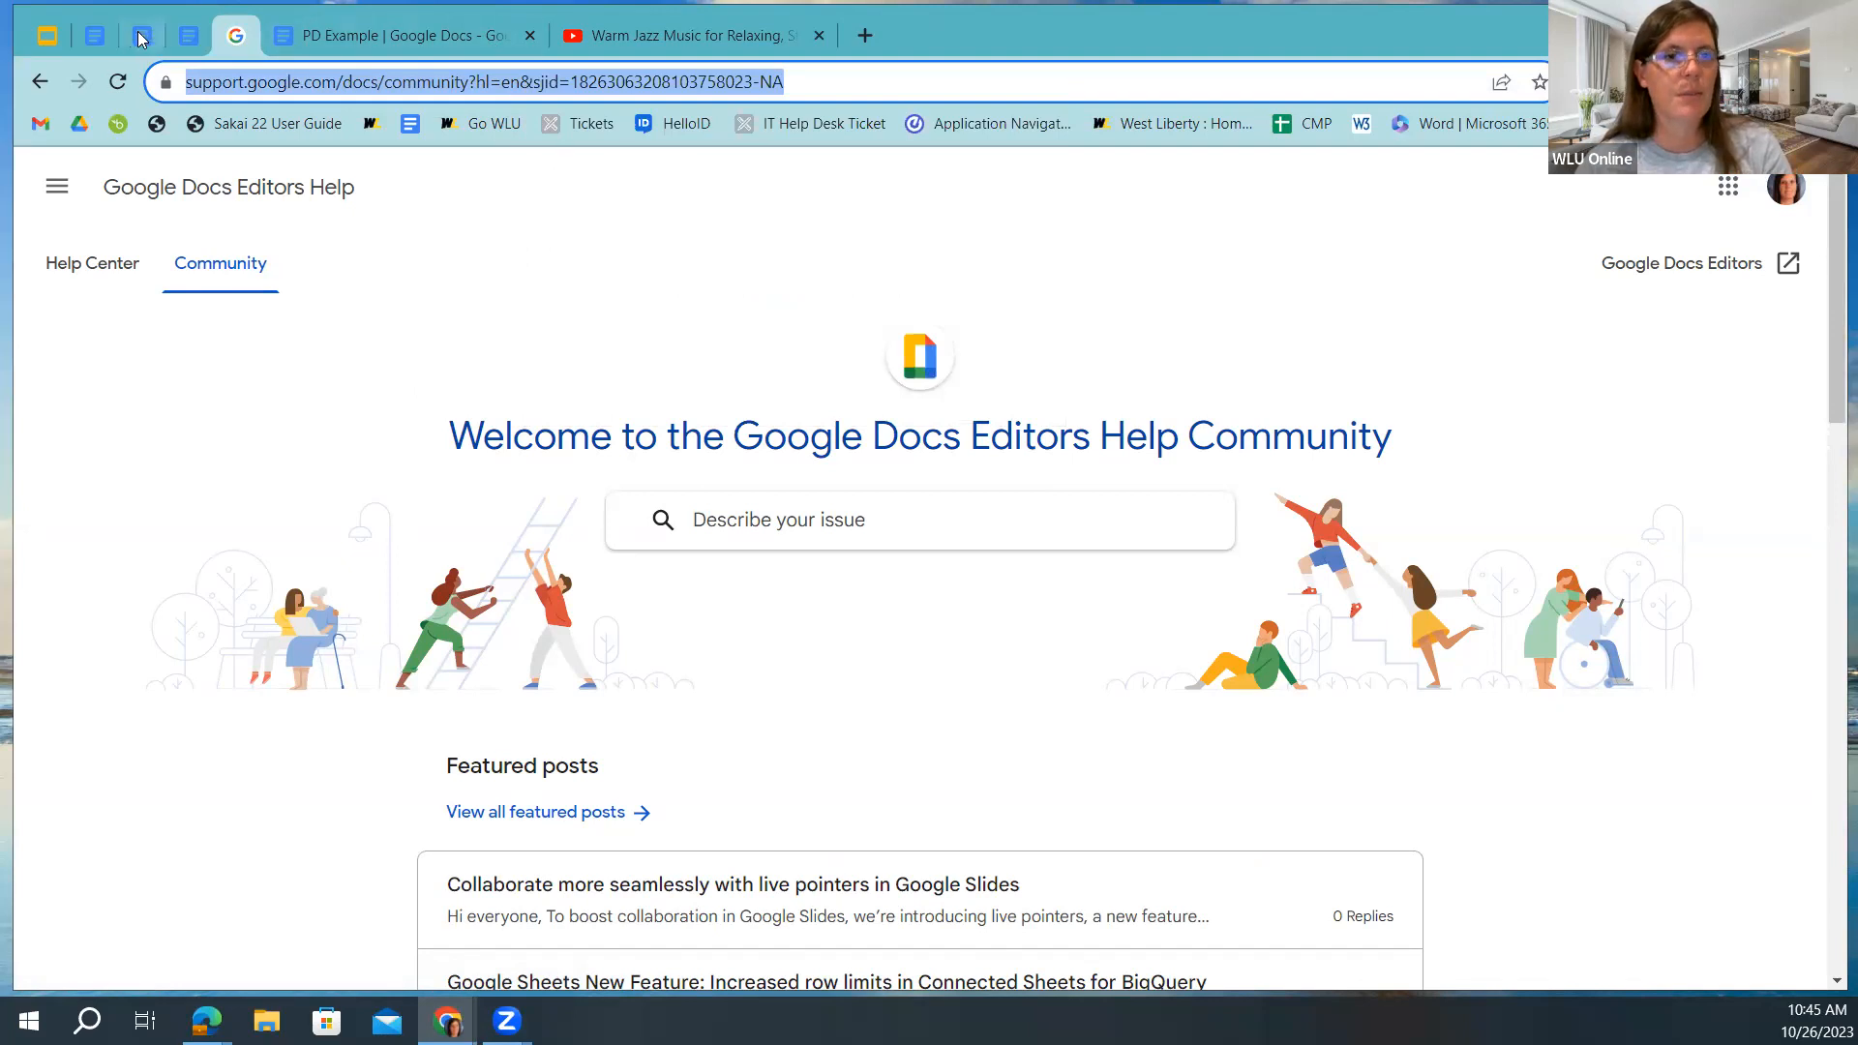
left_click(94, 35)
left_click_drag(692, 686, 532, 679)
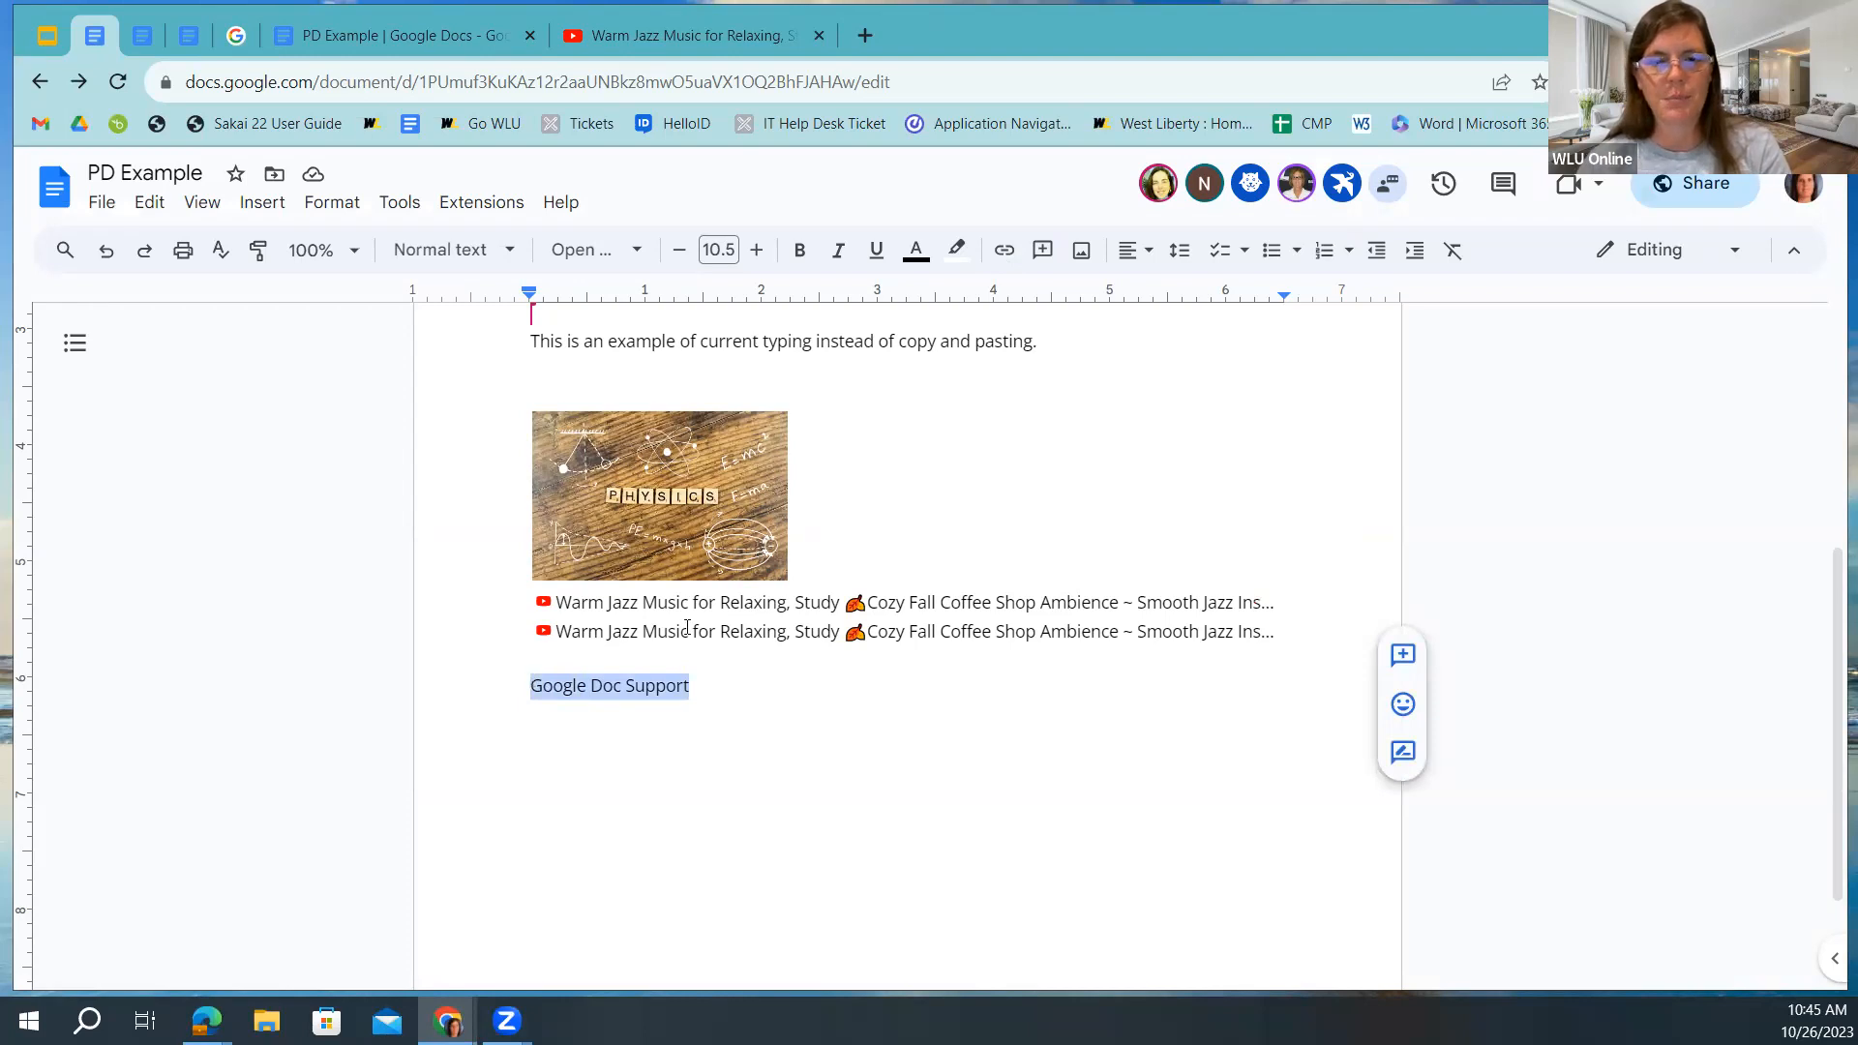
Link 'Google Doc Support' to the Google Docs Editors Community URL.
left_click(1005, 251)
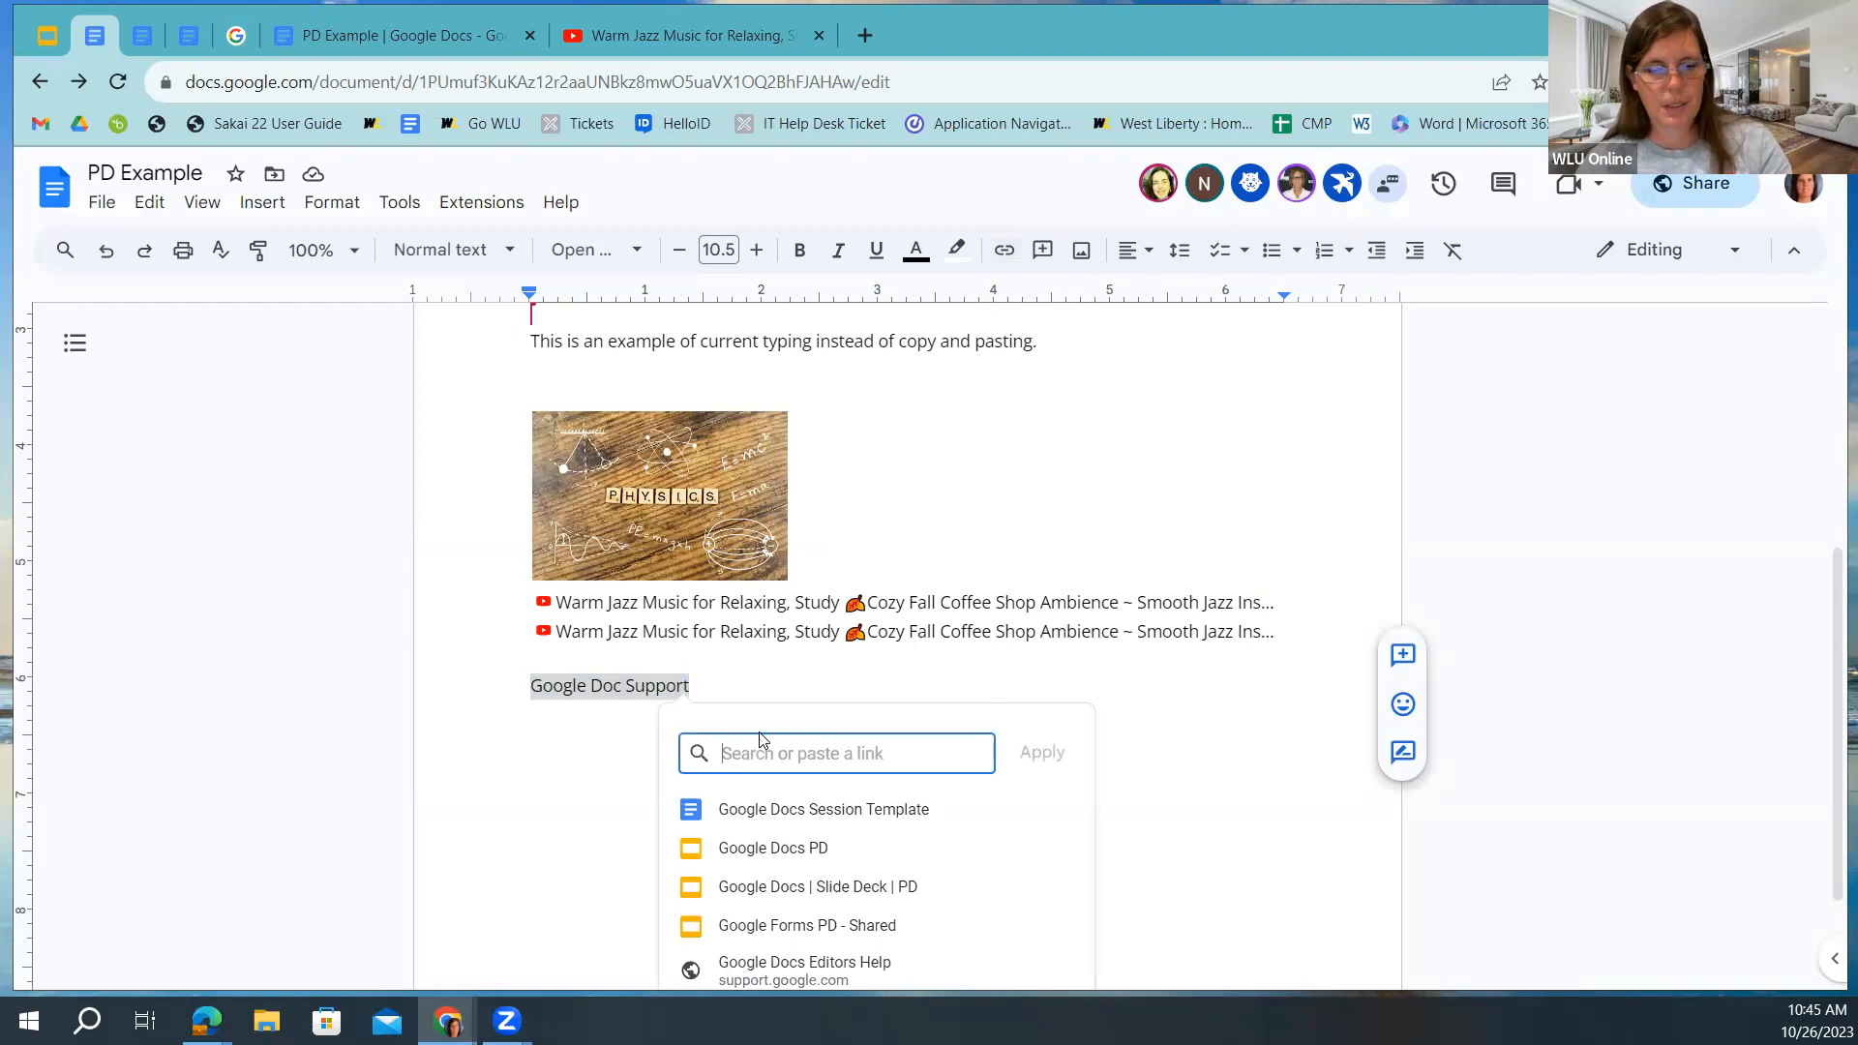
key("ctrl+v")
left_click(1041, 753)
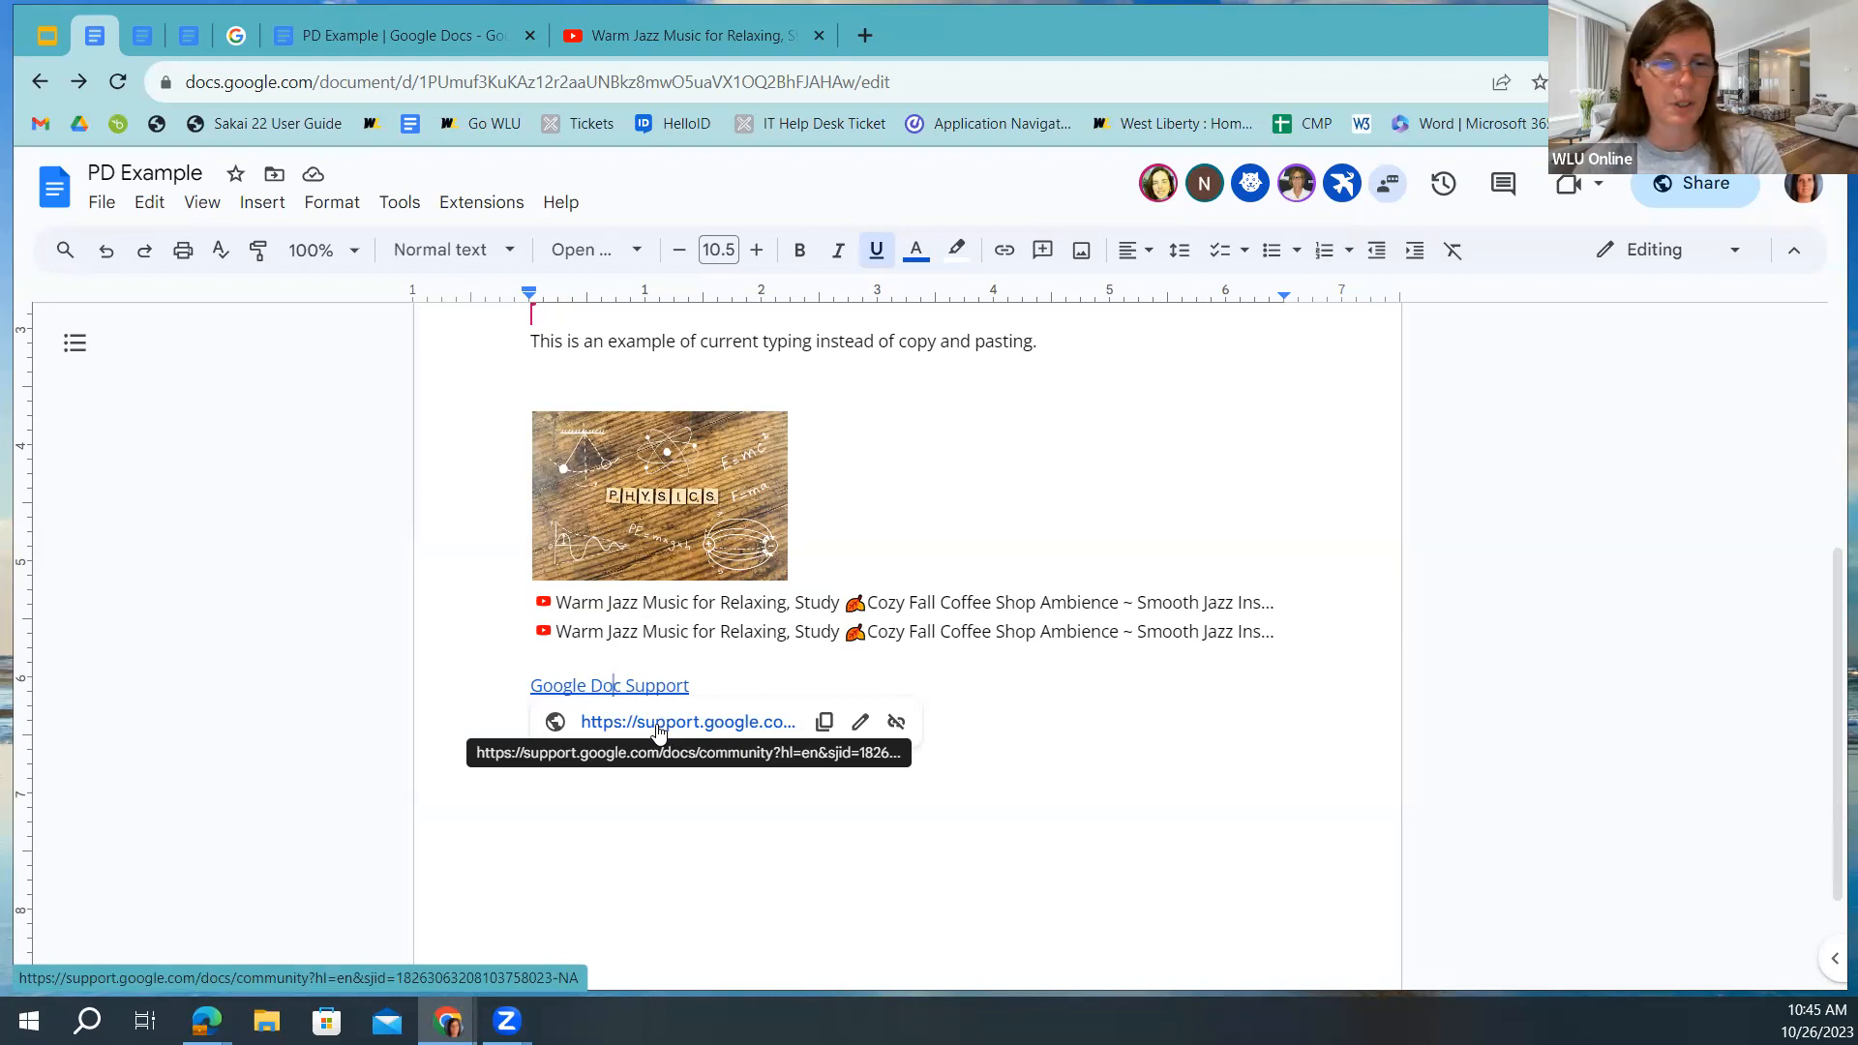
left_click(586, 769)
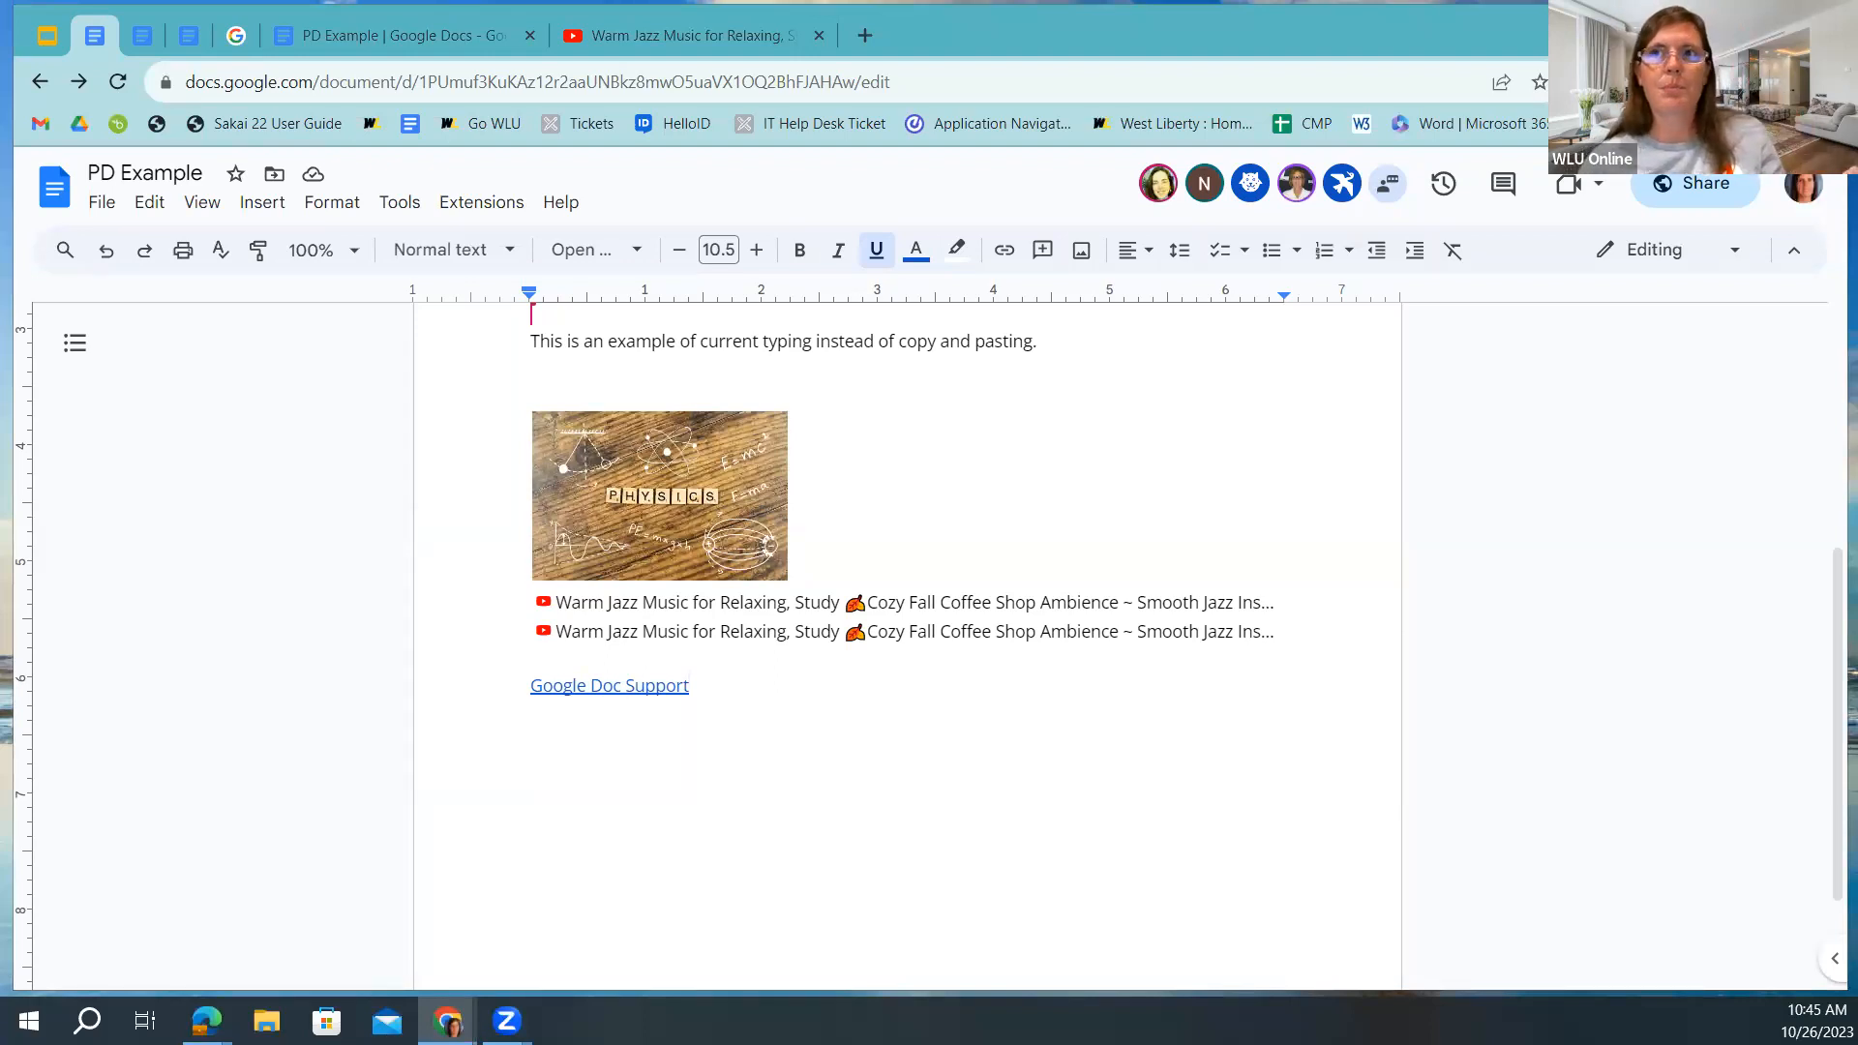
Look through the Insert menu without adding anything, then scroll to review the page.
left_click(263, 205)
mouse_move(280, 249)
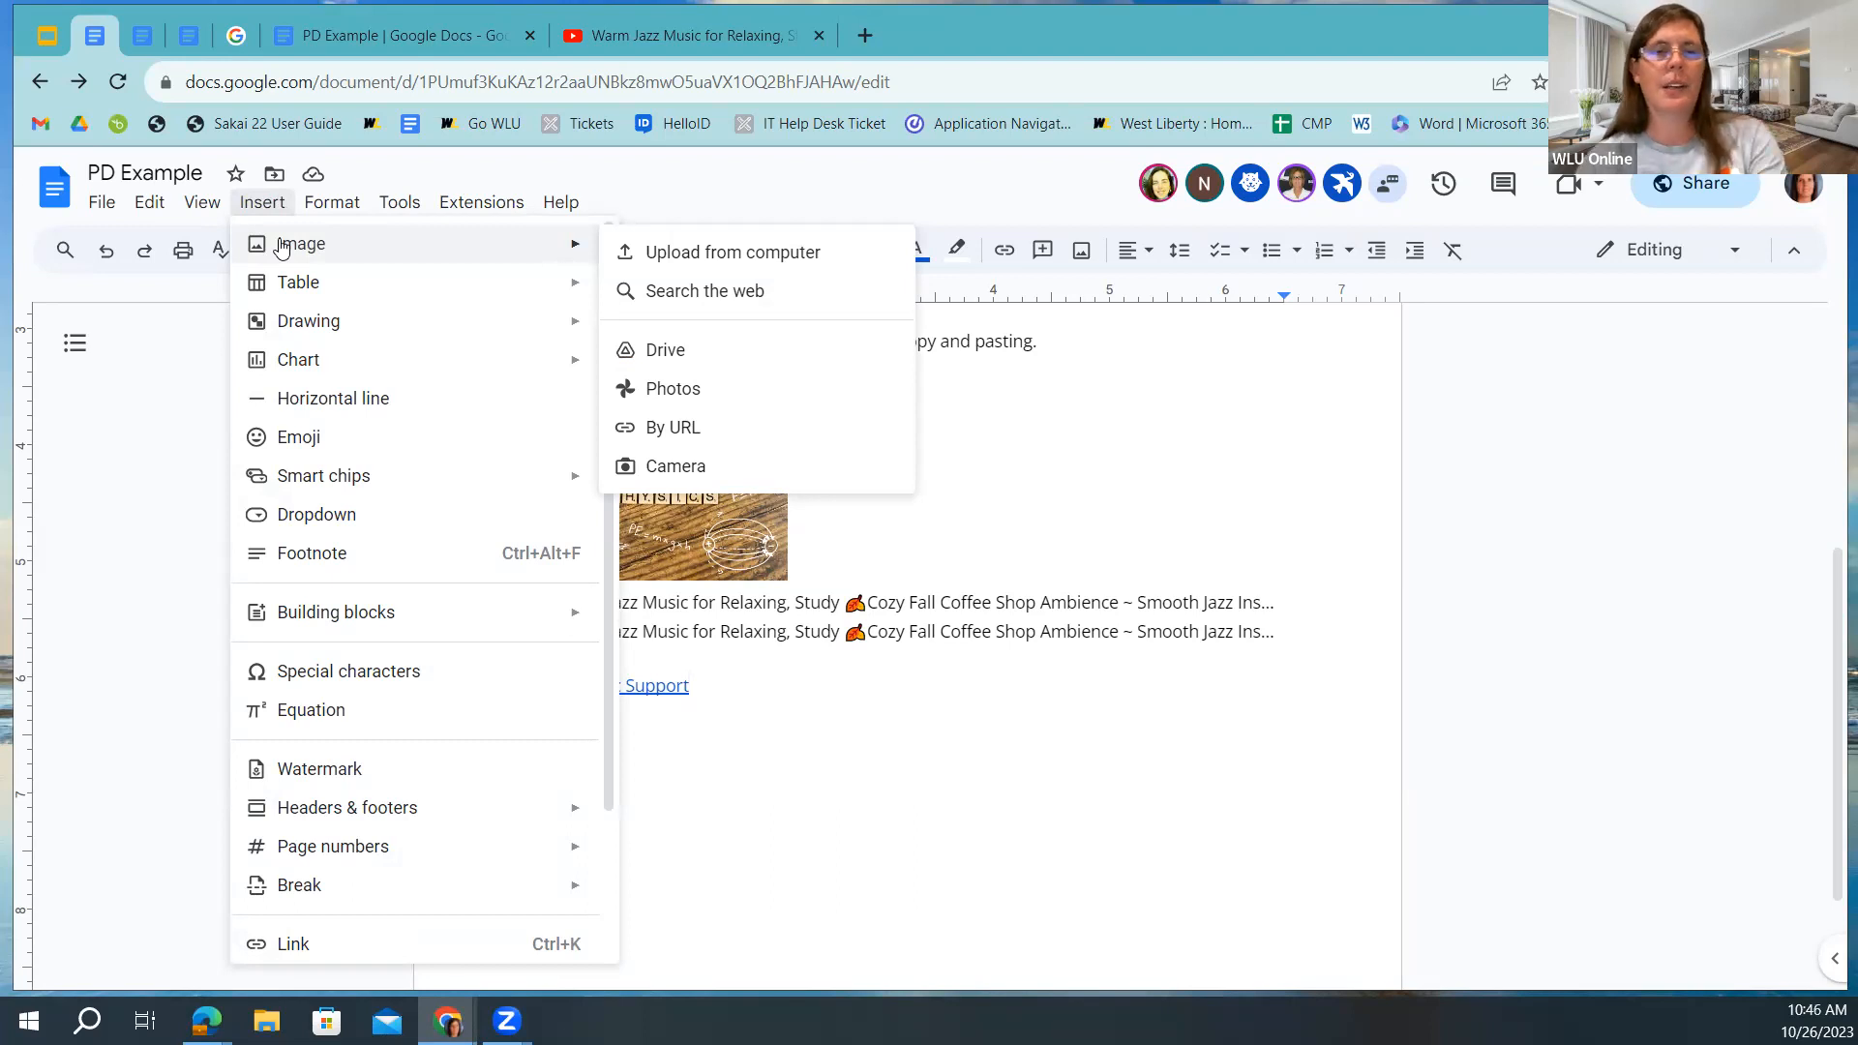
left_click(745, 698)
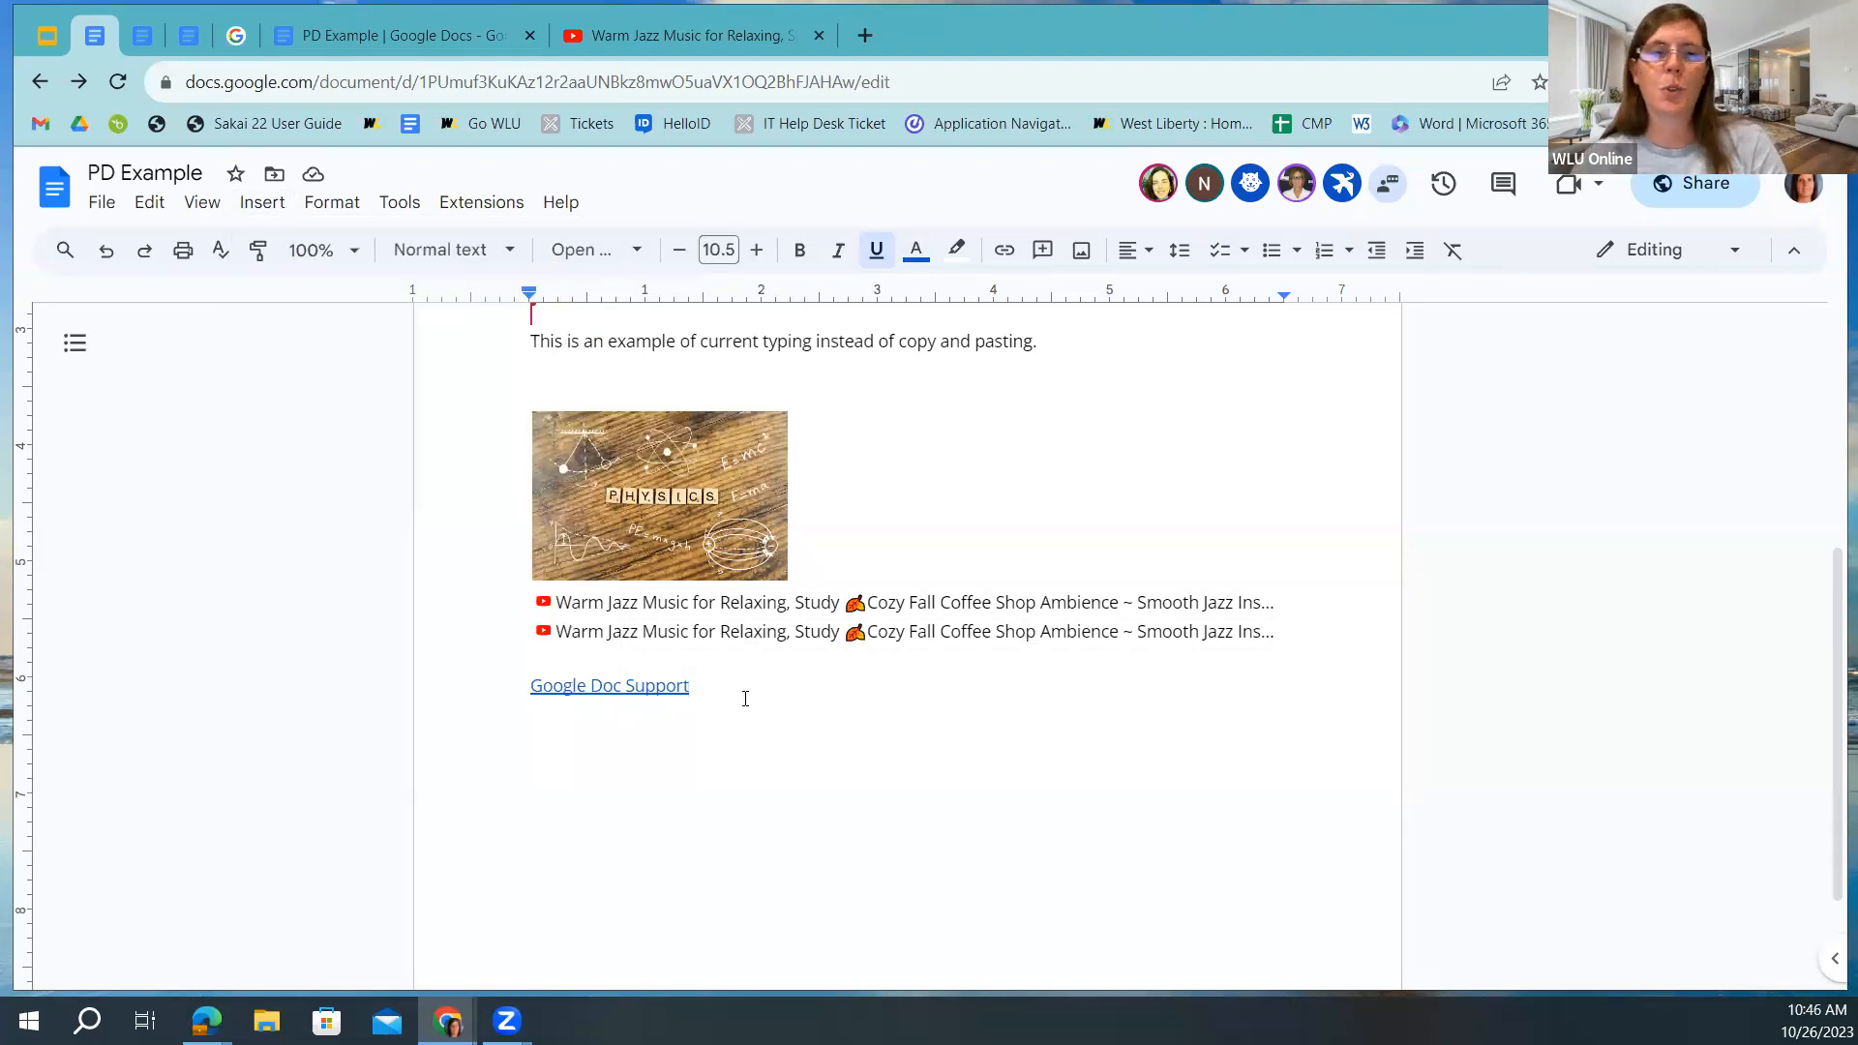
scroll(748, 619, "down", 1)
scroll(746, 503, "up", 1)
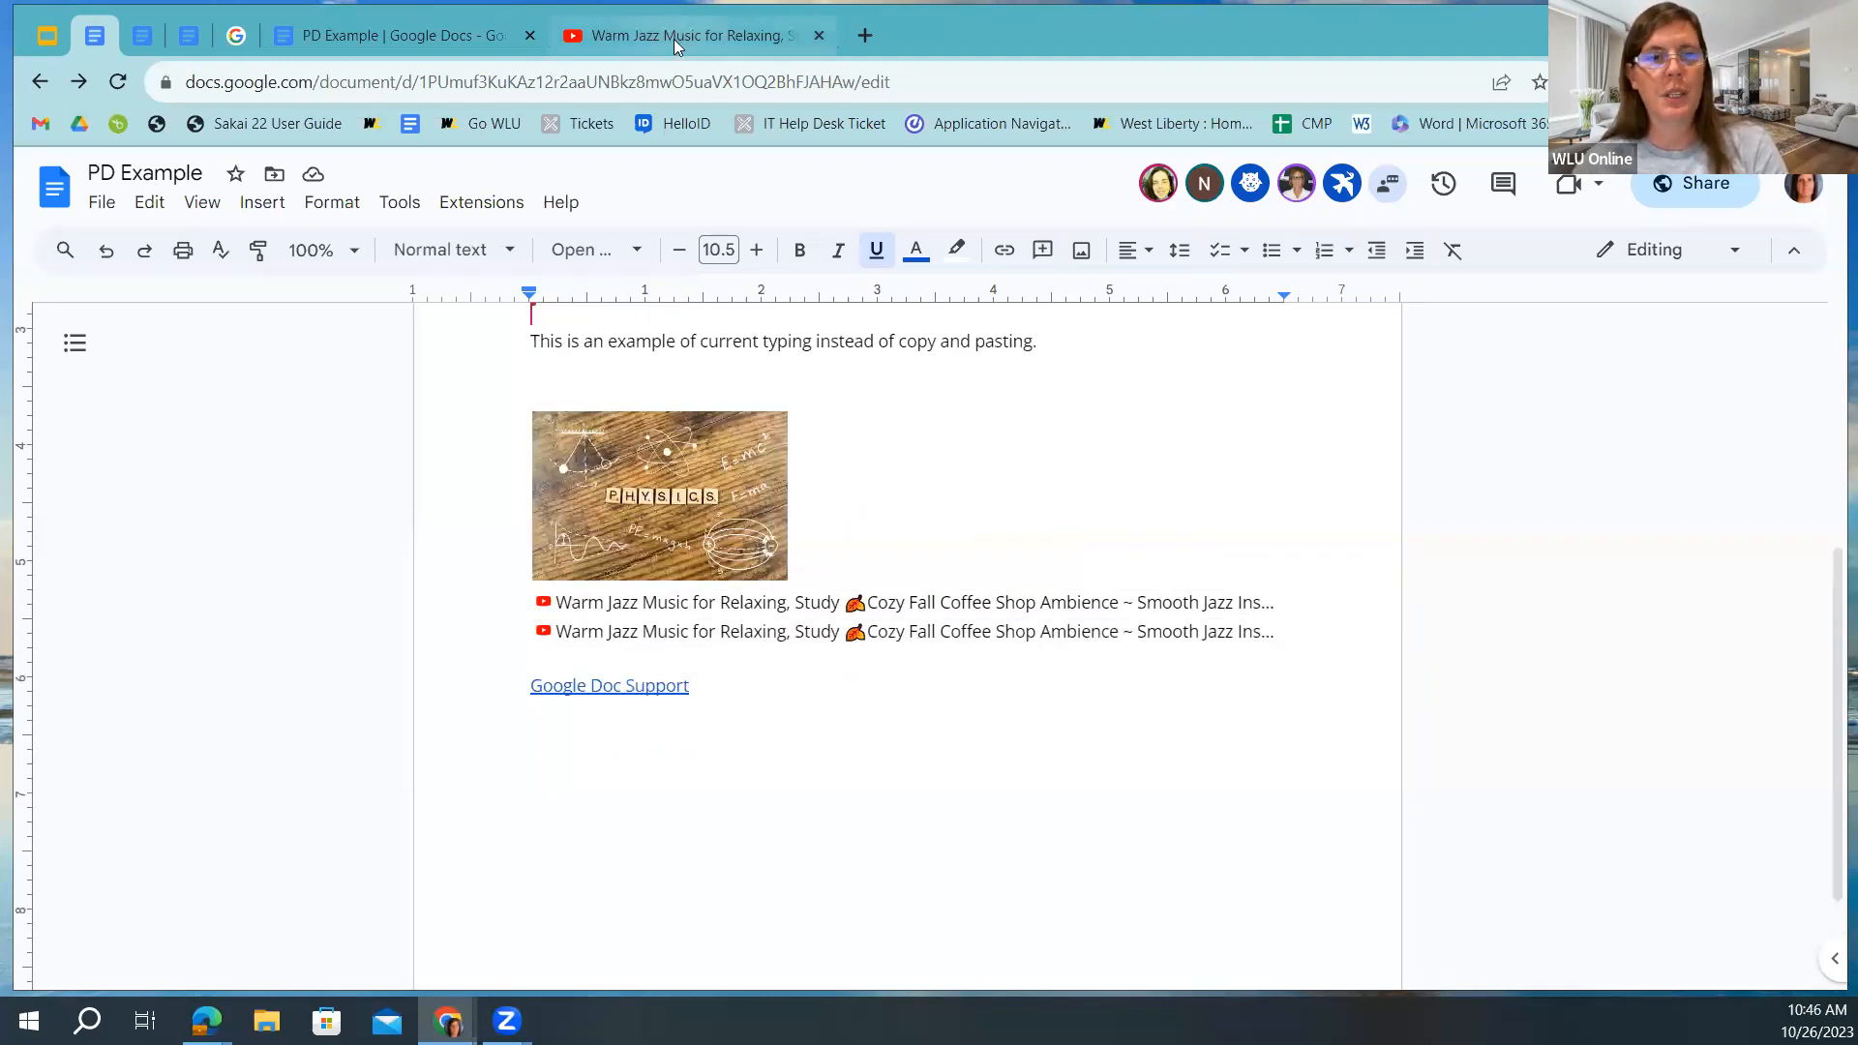
Copy the Warm Jazz Music video's share link again and go back to the PD Example doc.
left_click(675, 39)
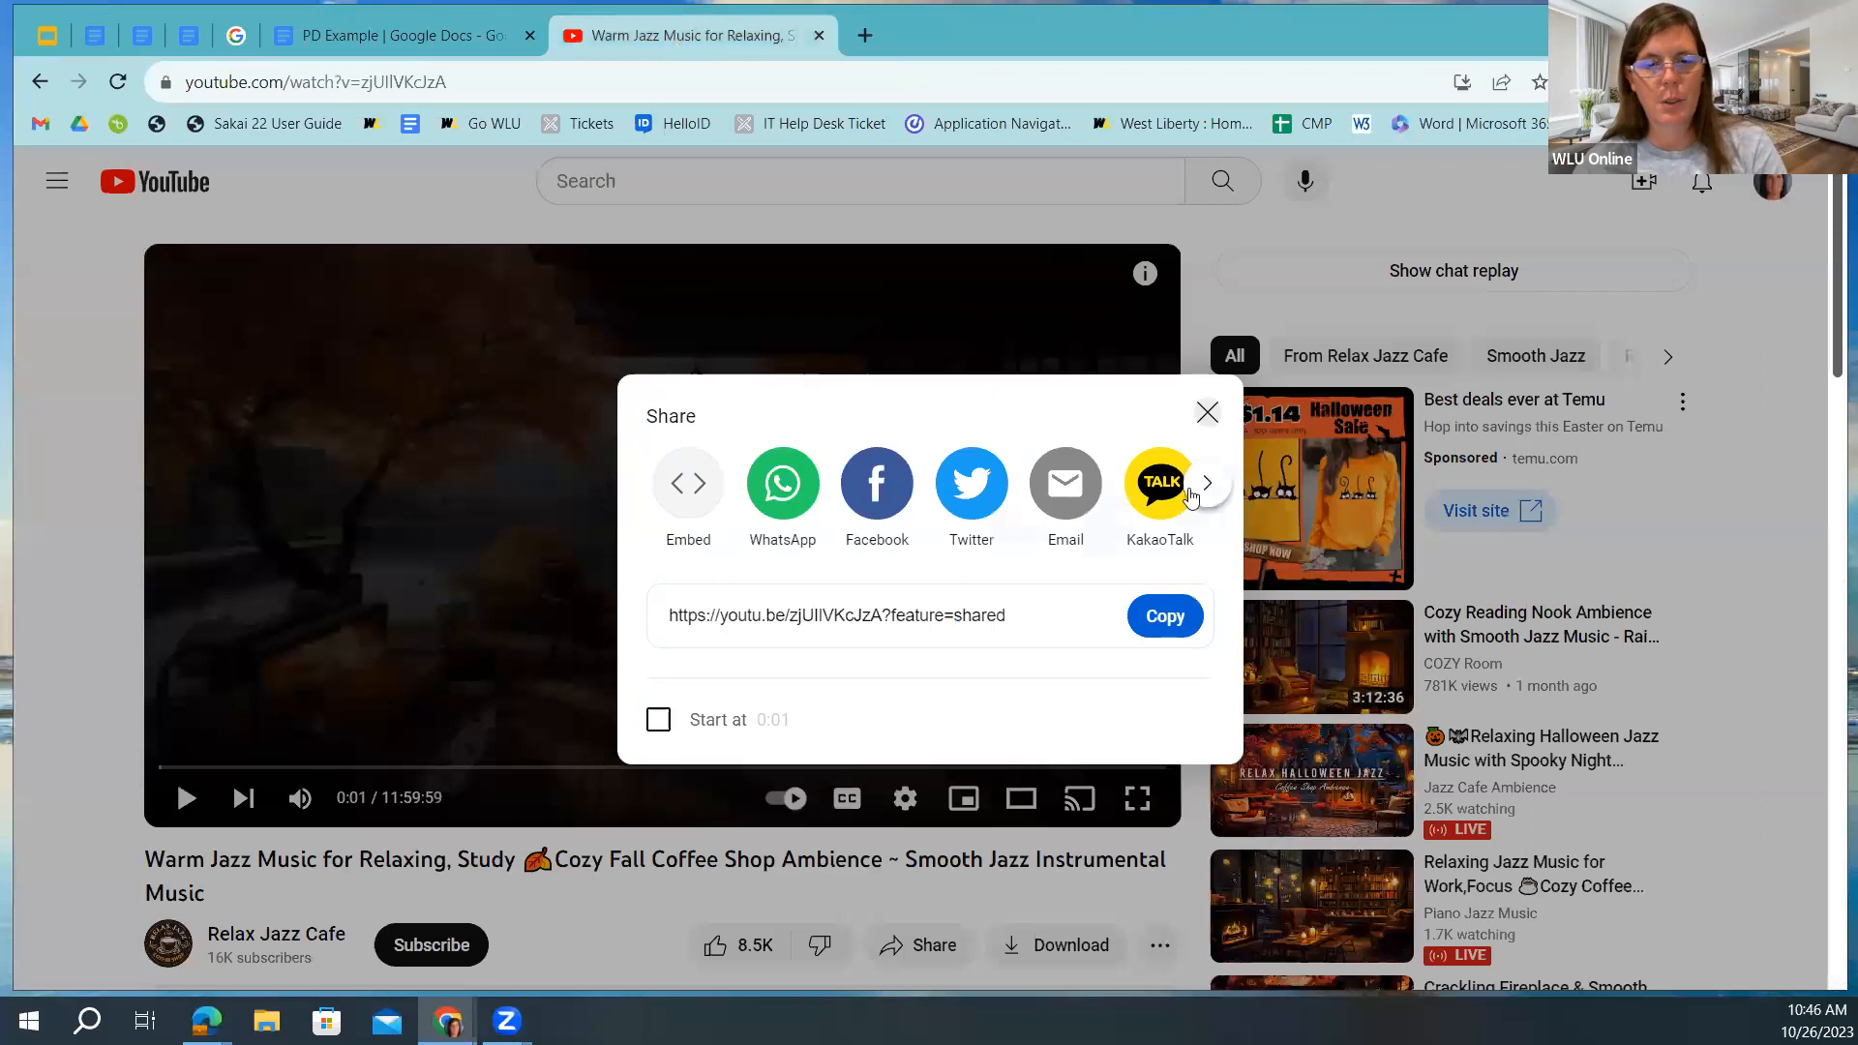
key("Escape")
left_click(919, 947)
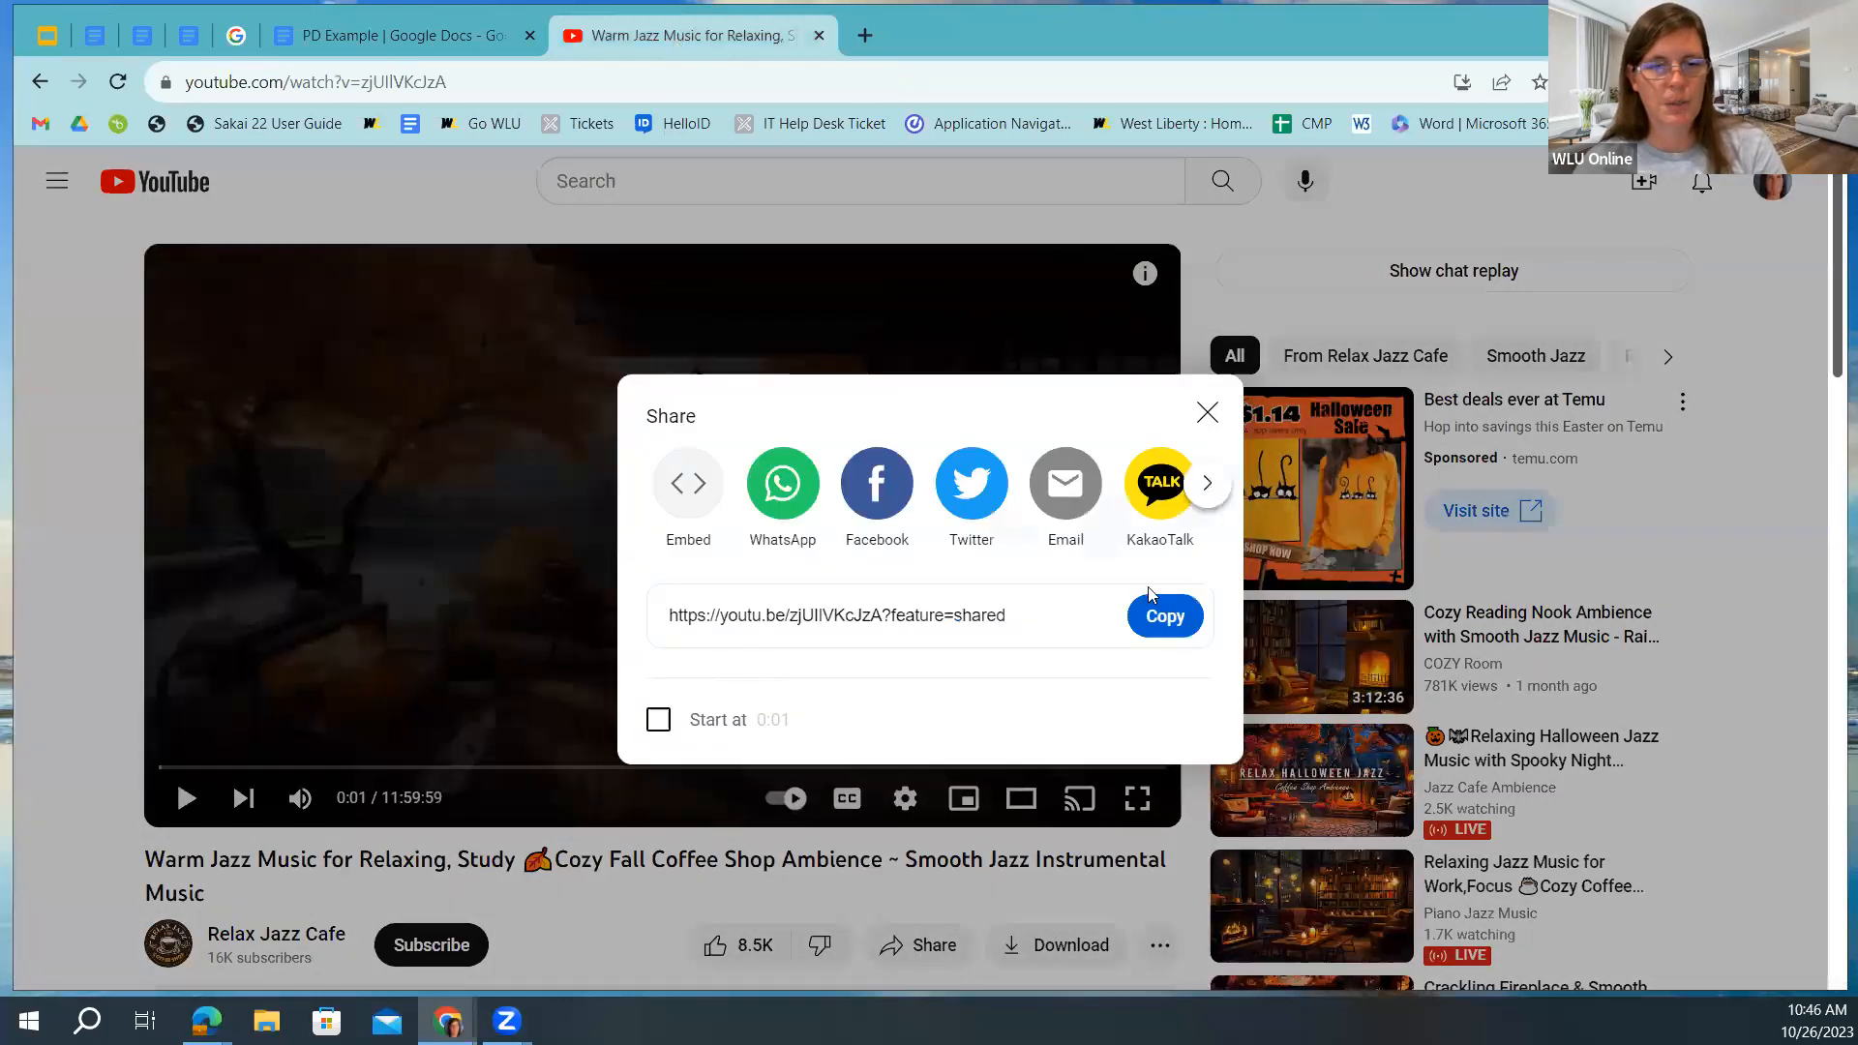
left_click(1170, 619)
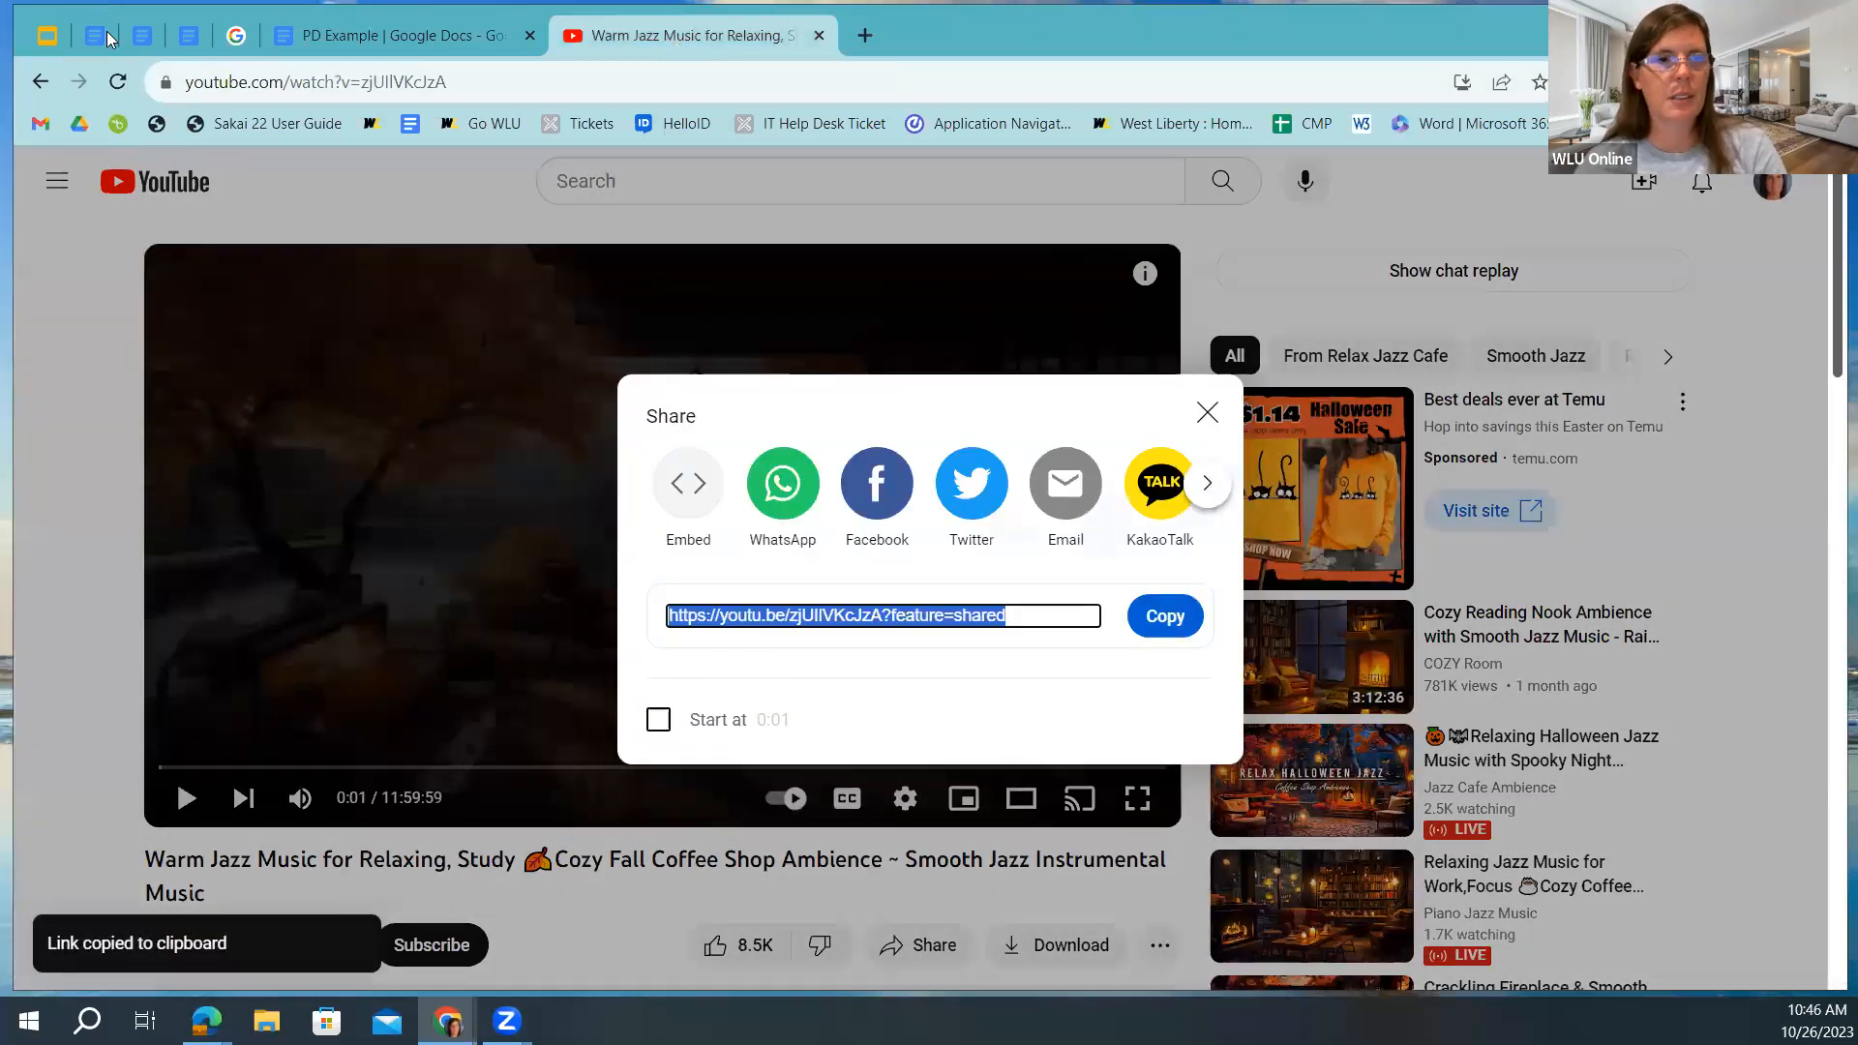
left_click(110, 38)
mouse_move(650, 634)
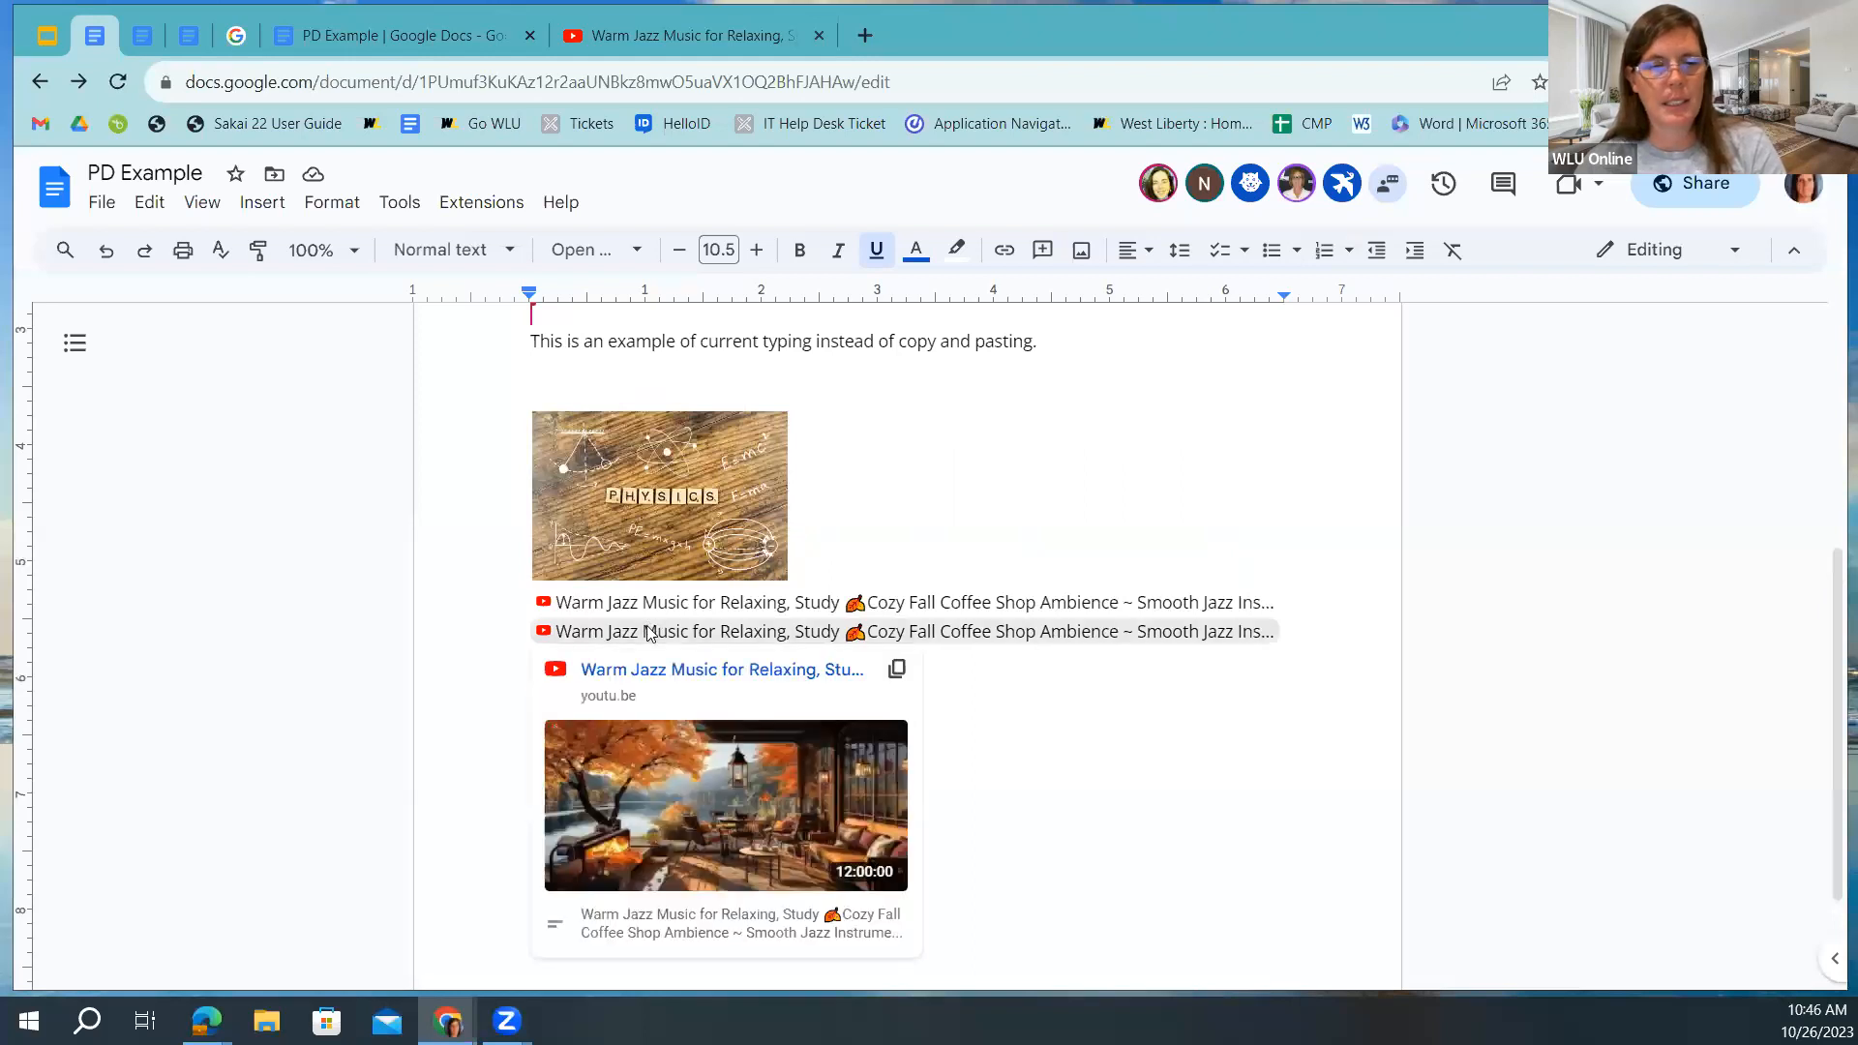
Paste the copied link, check the Google Doc Support link against the Help Community page, then open Slides.
key("ctrl+v")
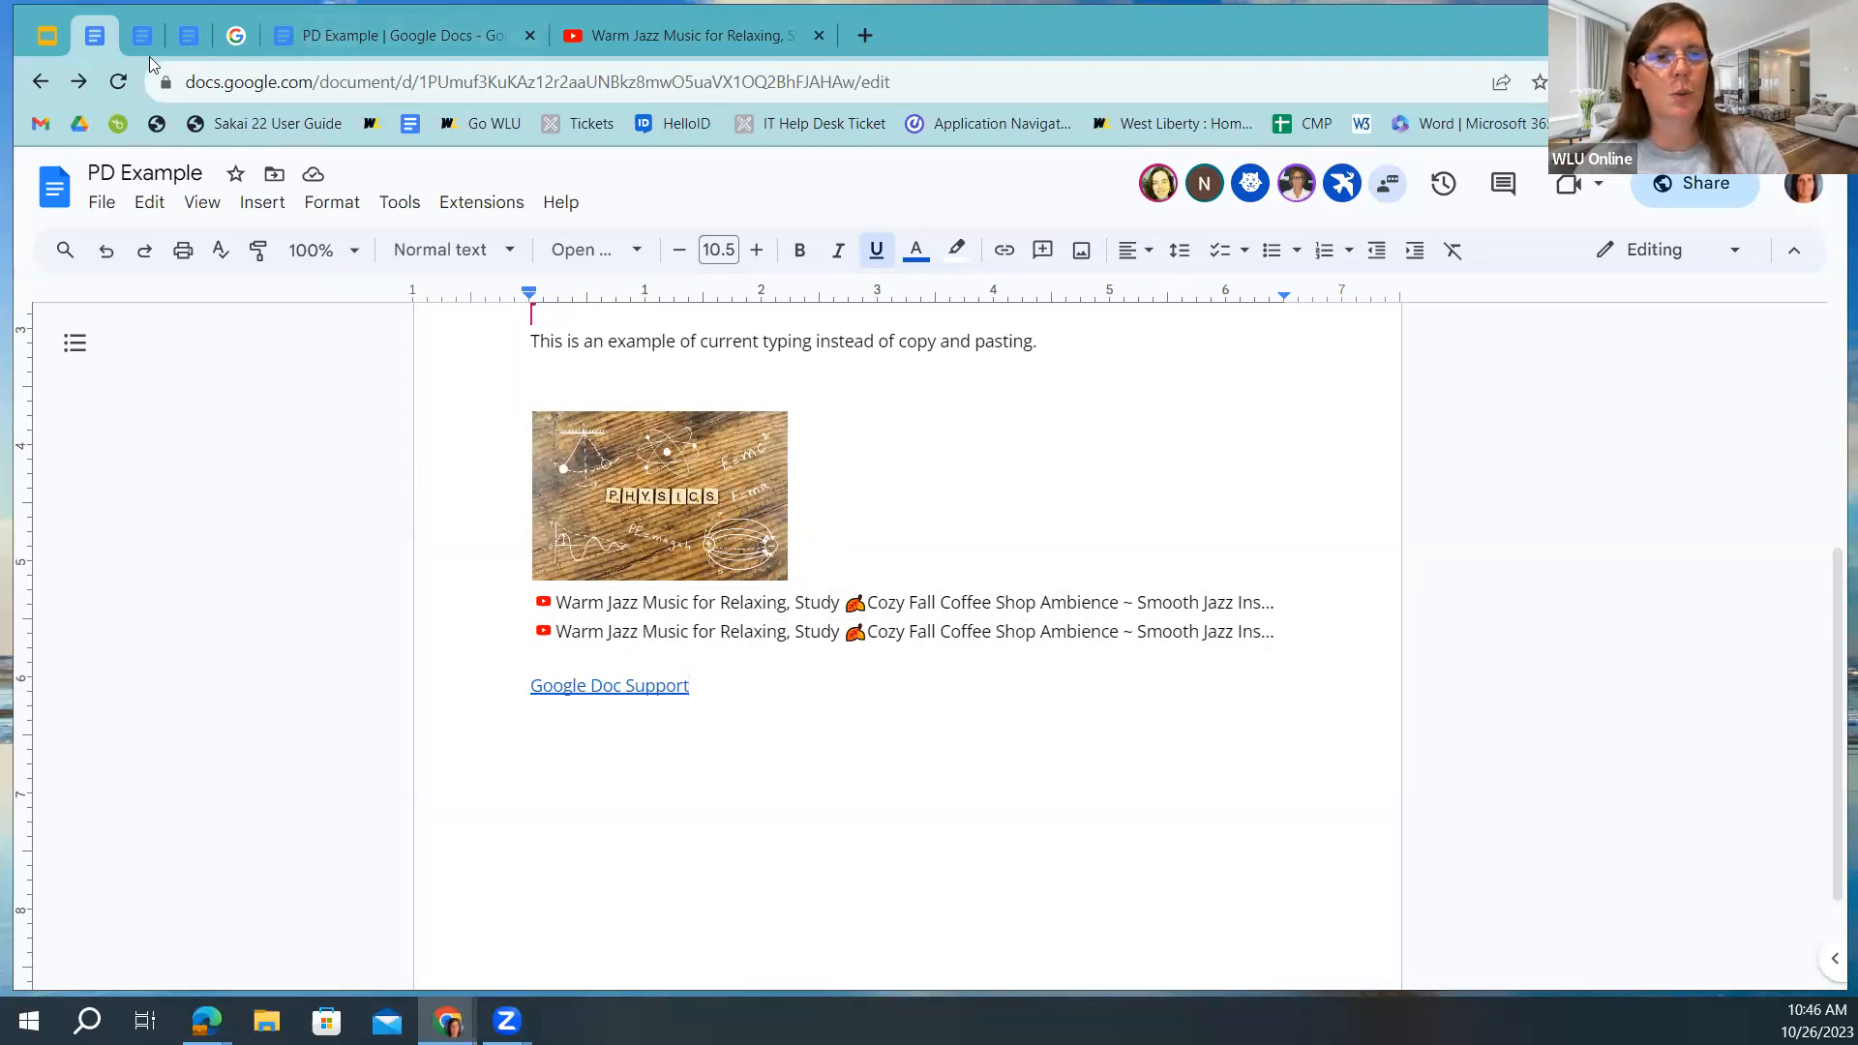
left_click(236, 37)
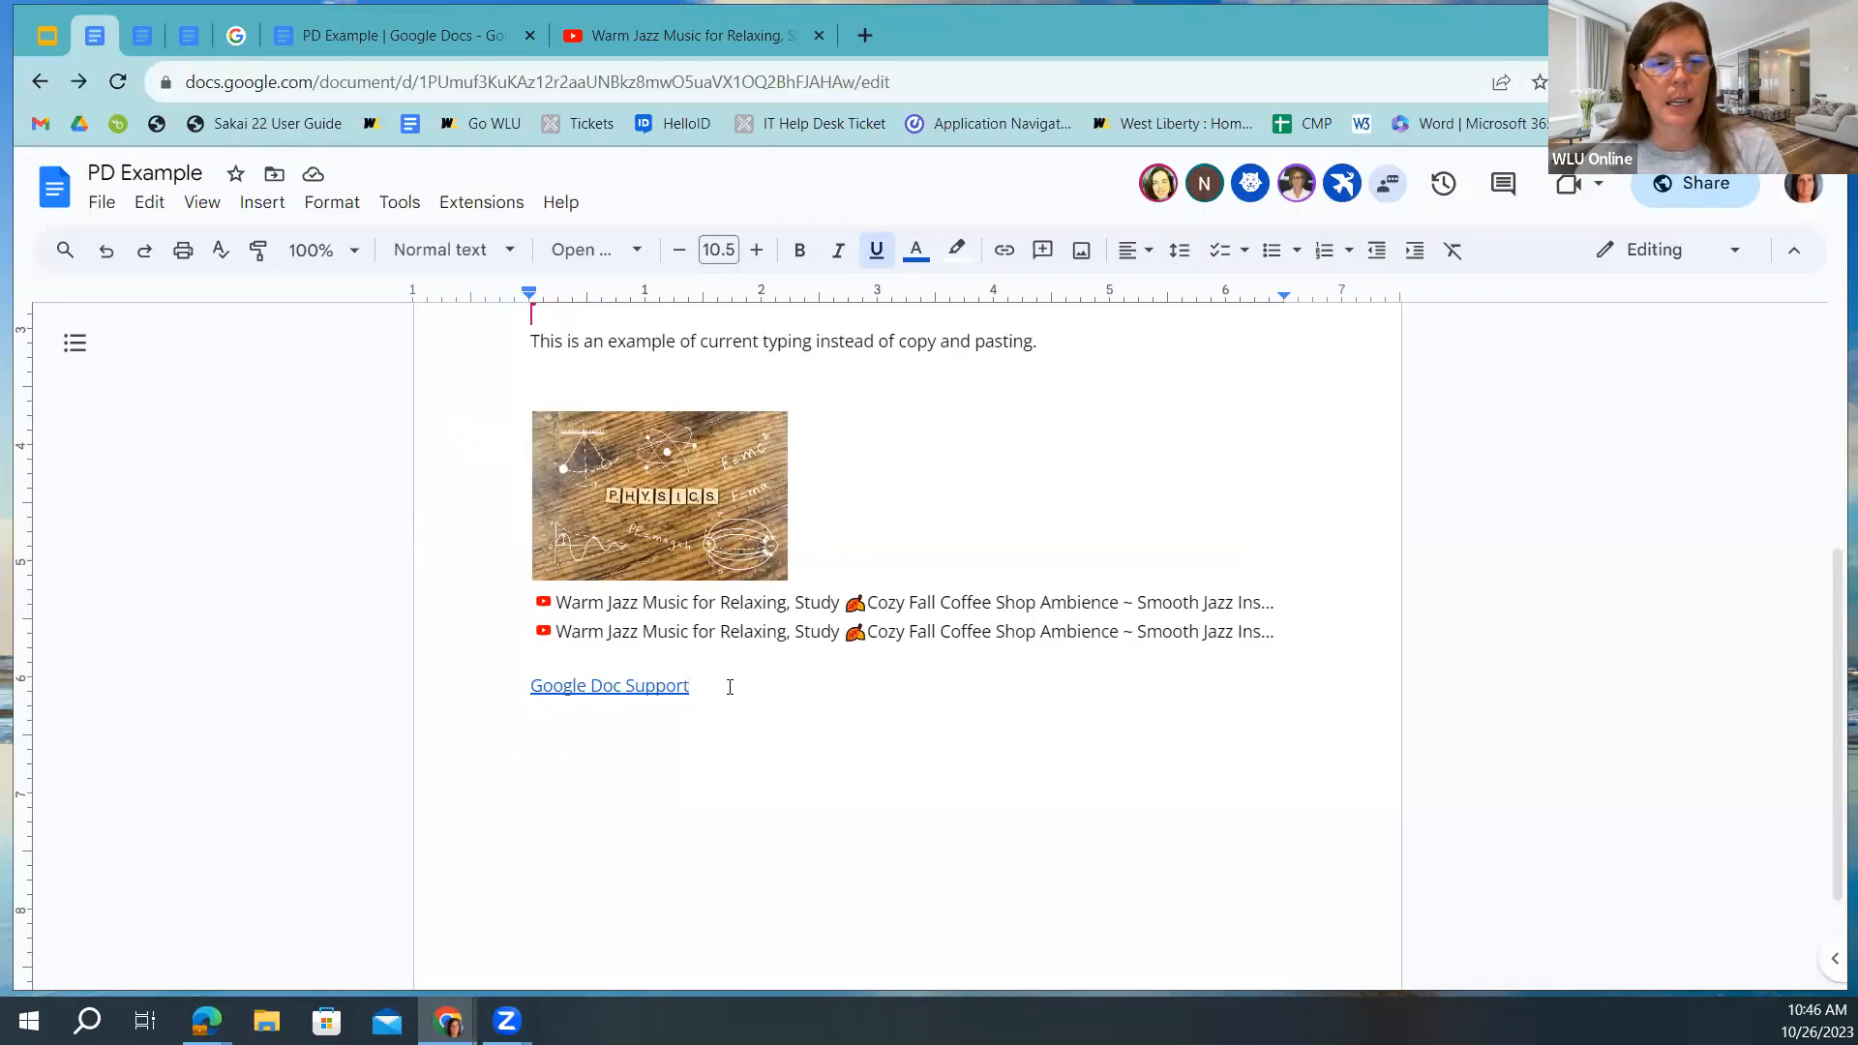
left_click_drag(690, 685, 520, 682)
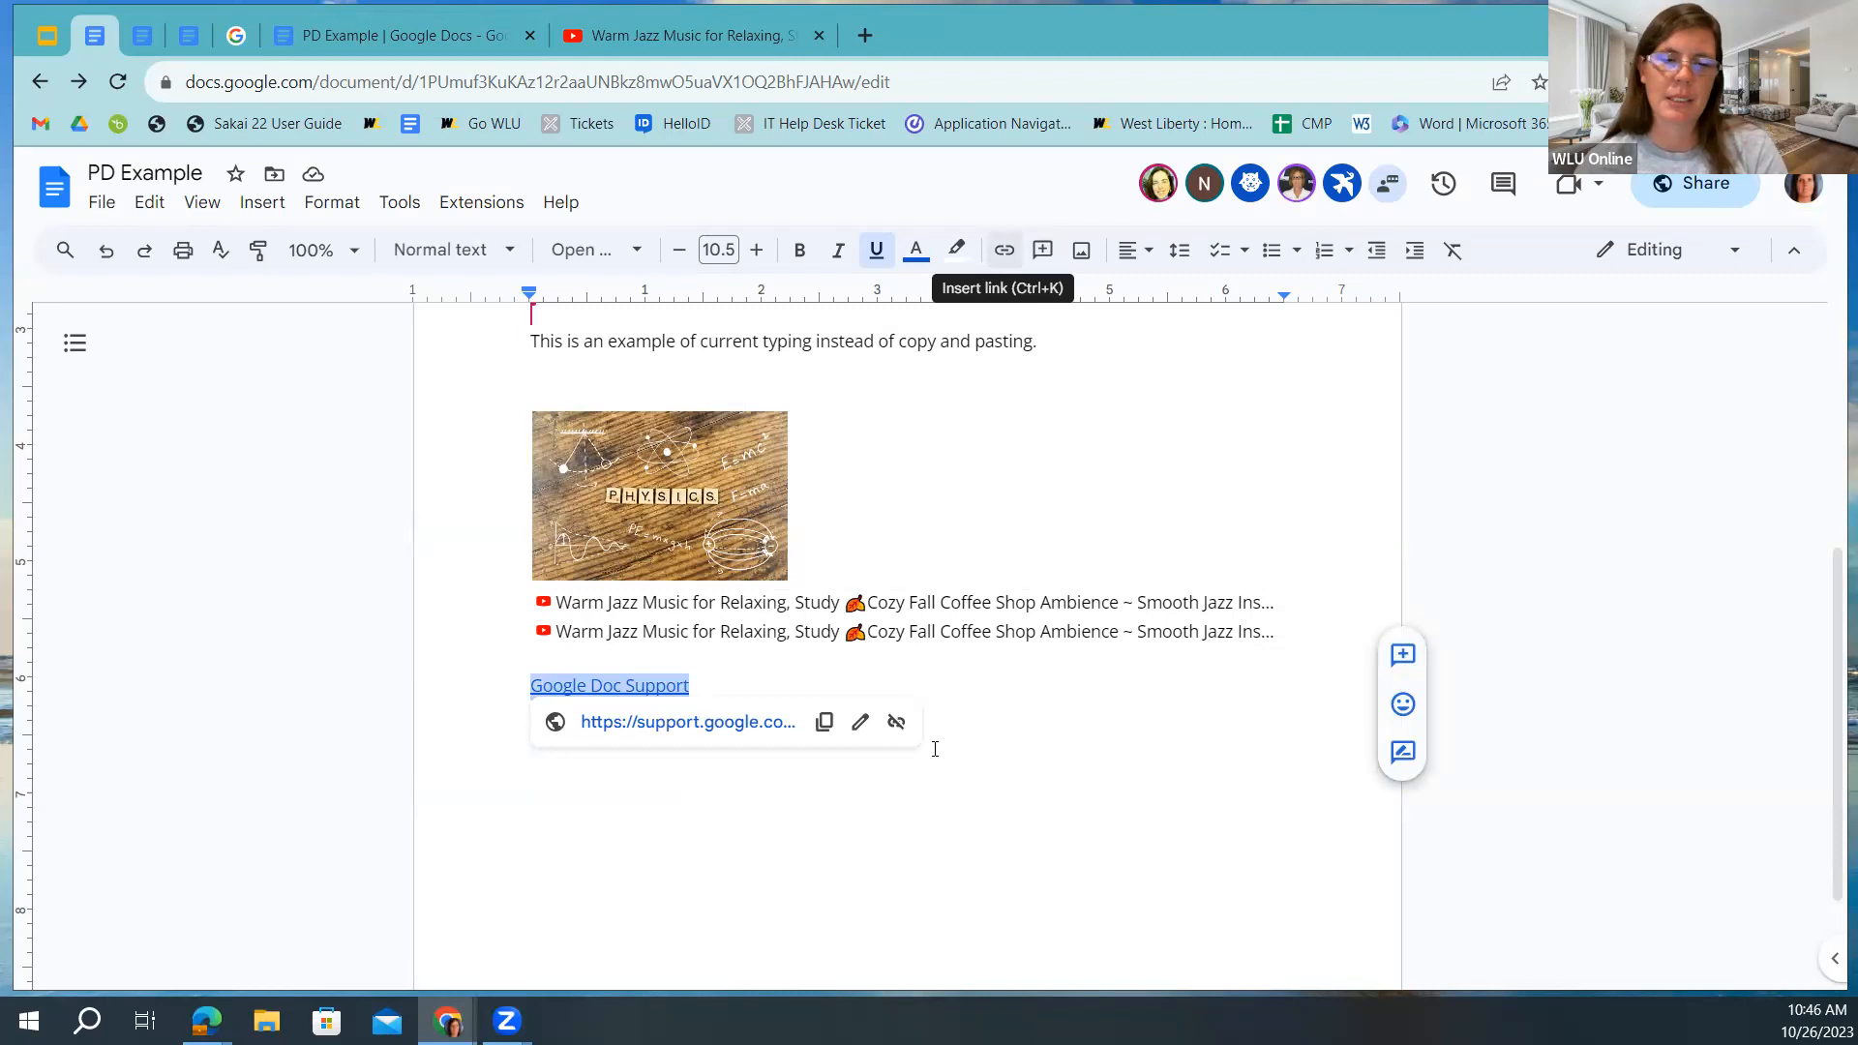
left_click(1036, 780)
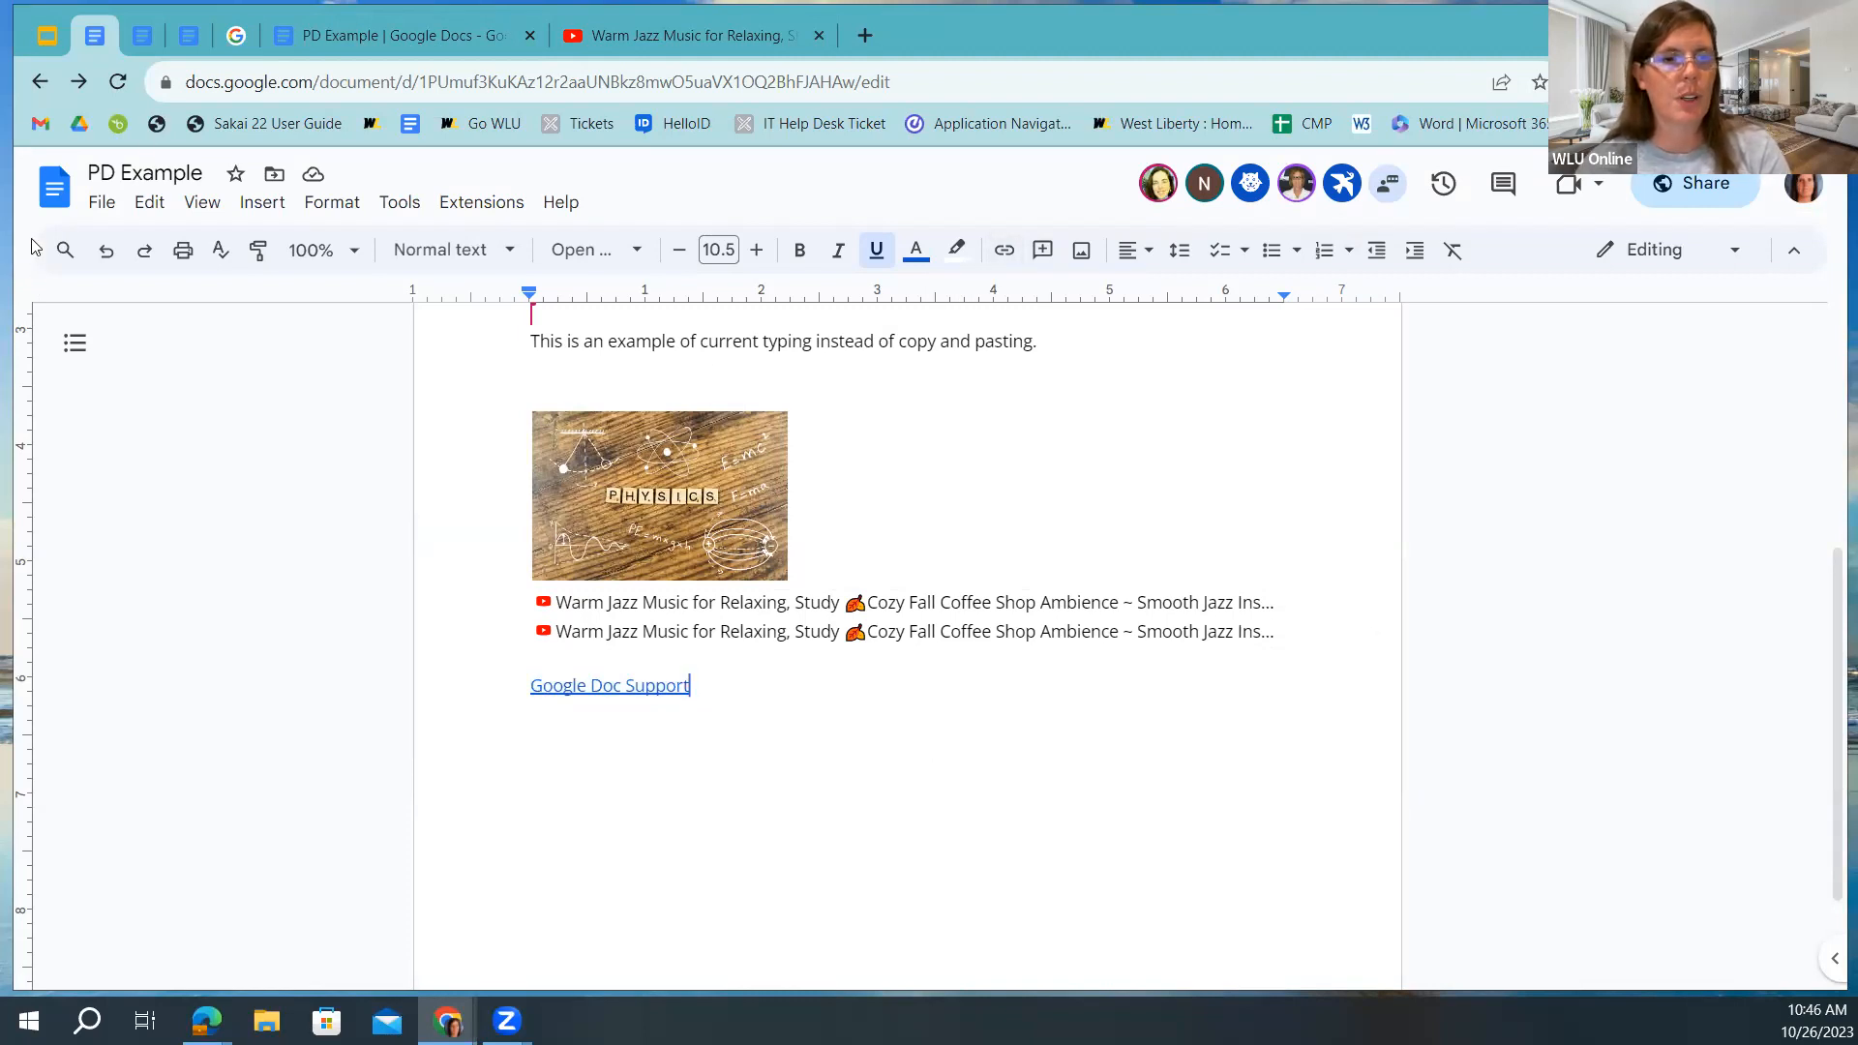
left_click(48, 41)
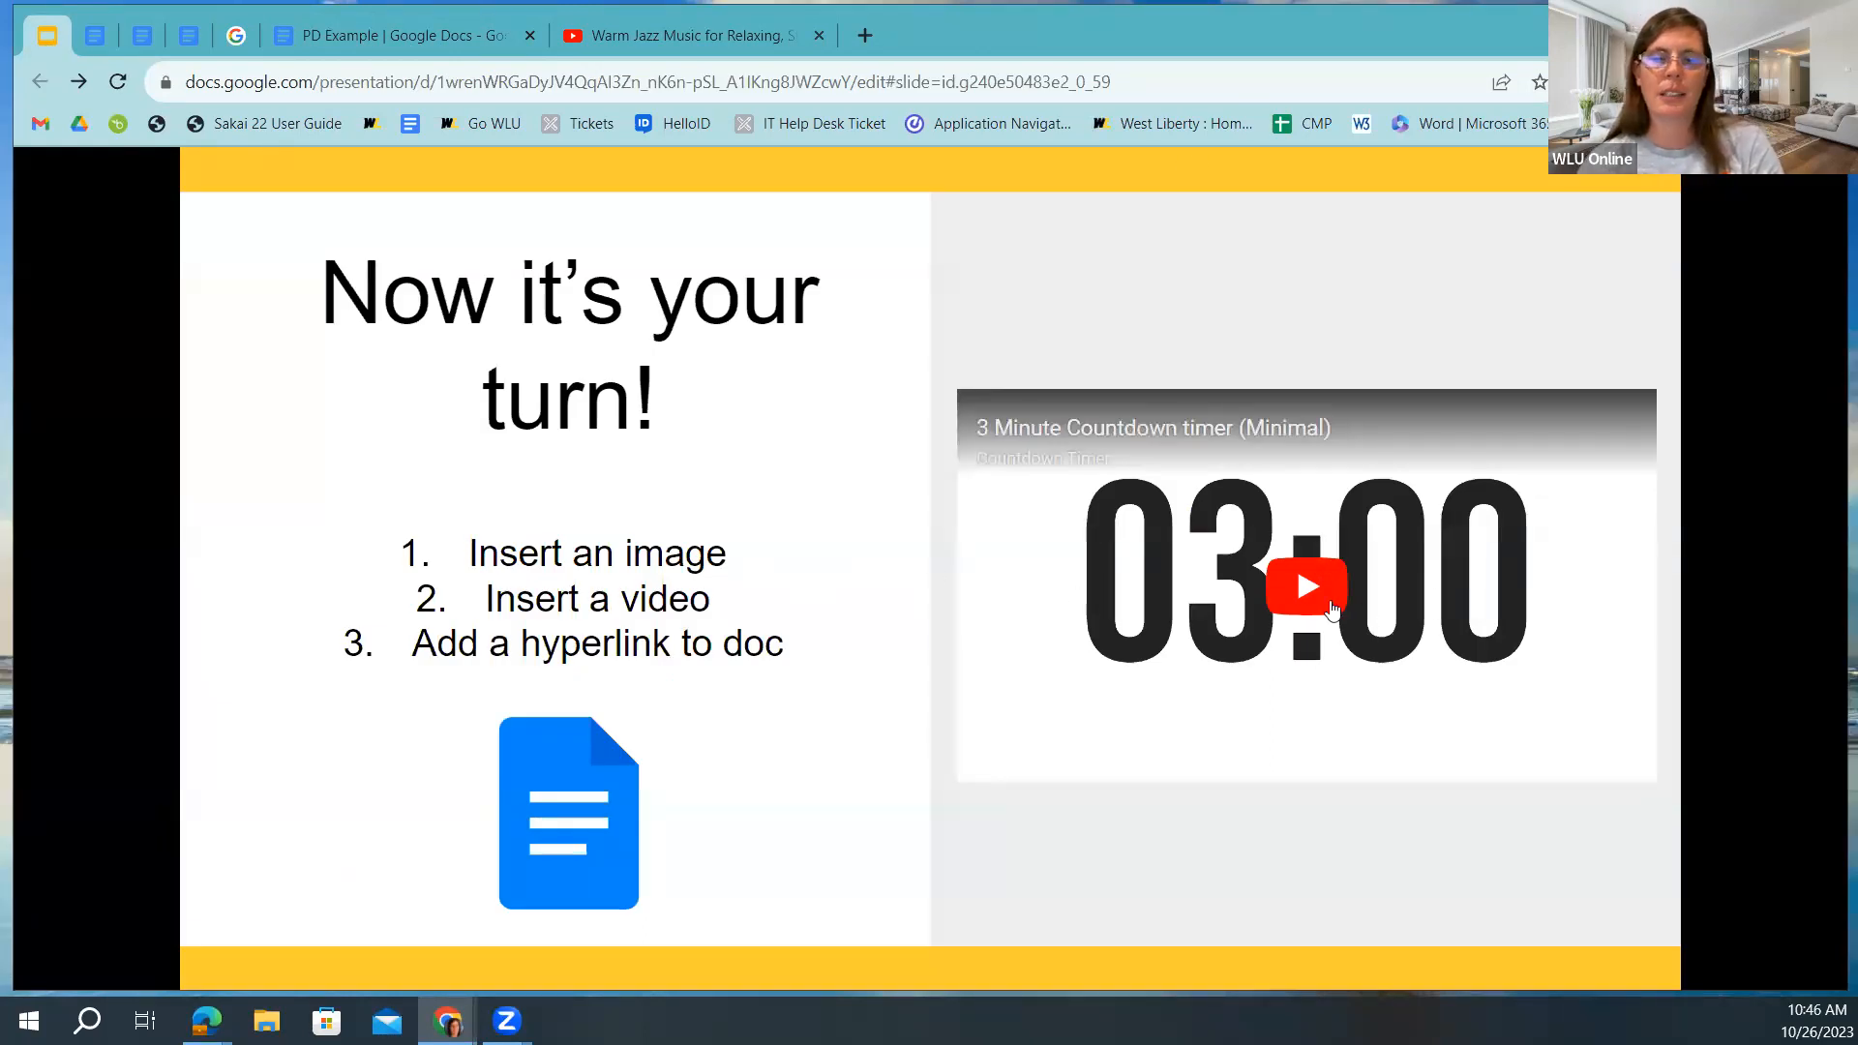
Play the embedded 3-minute countdown timer video on the 'Now it's your turn!' slide.
left_click(1285, 592)
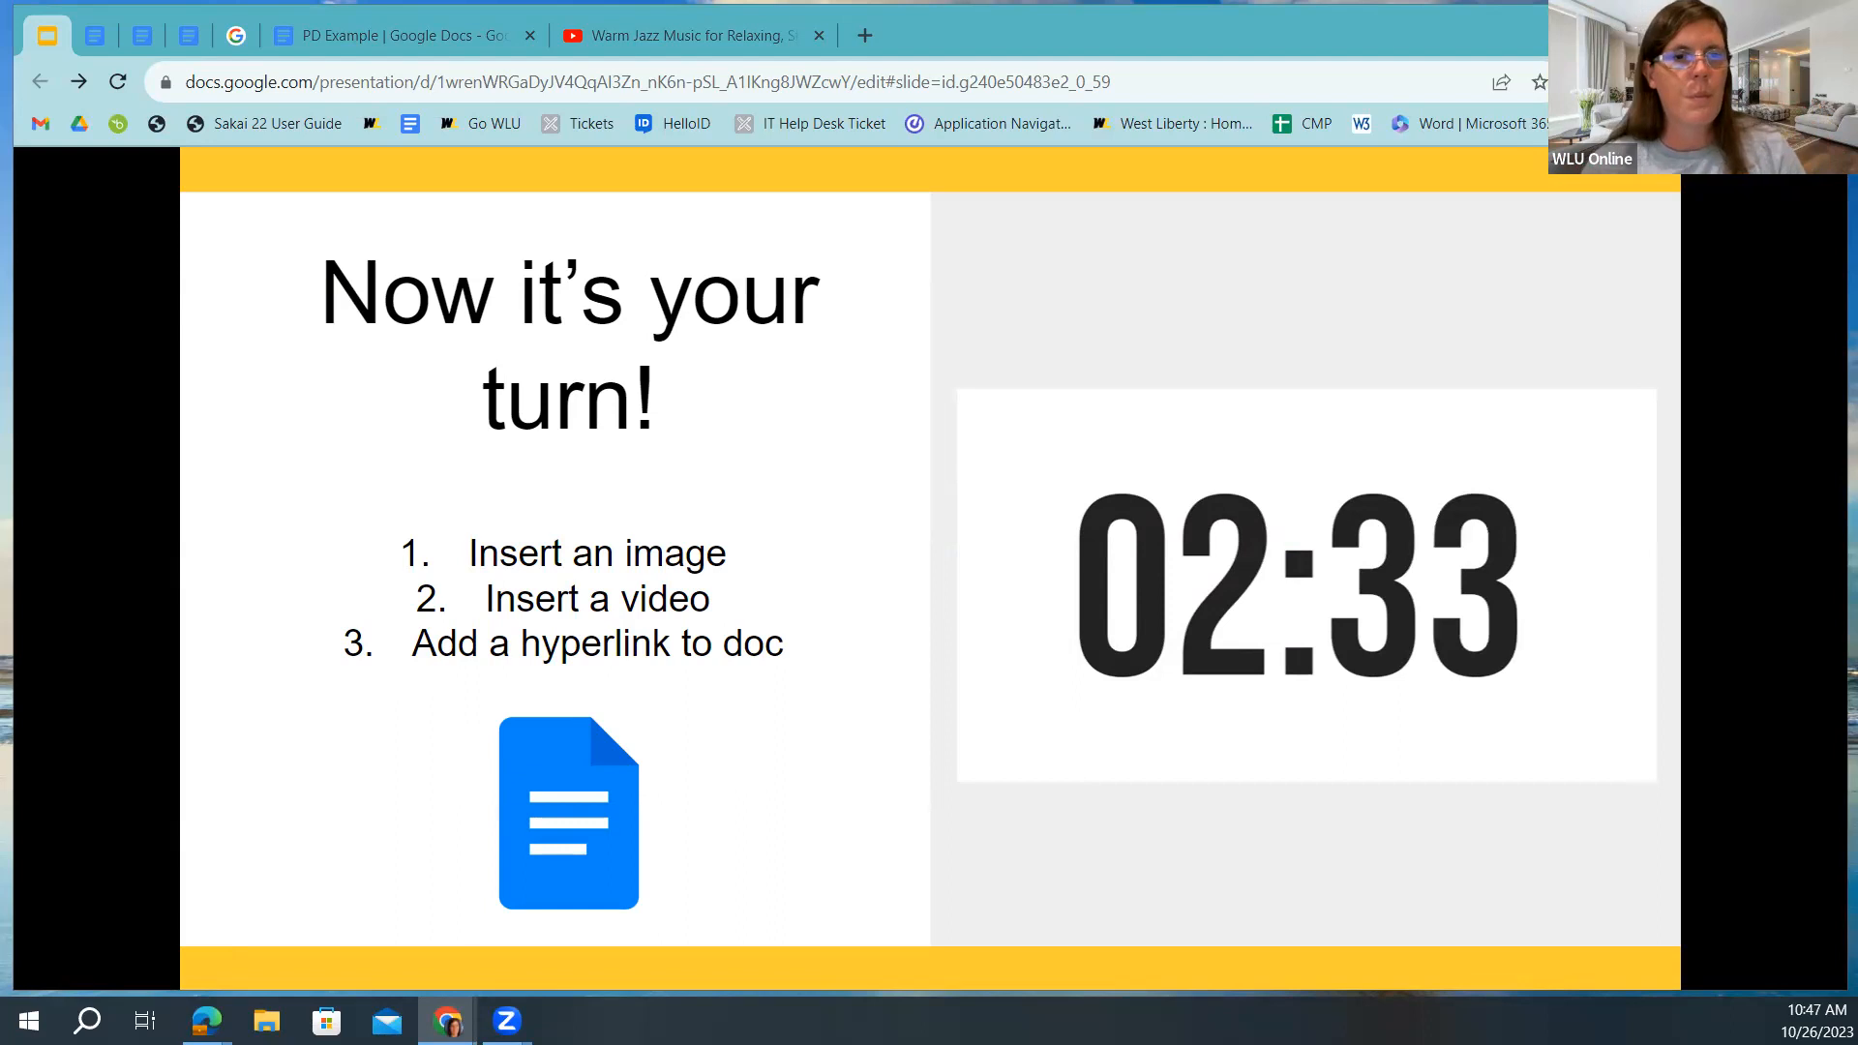
From the PD Example doc, close the Warm Jazz Music YouTube tab and return to the countdown slide.
left_click(94, 36)
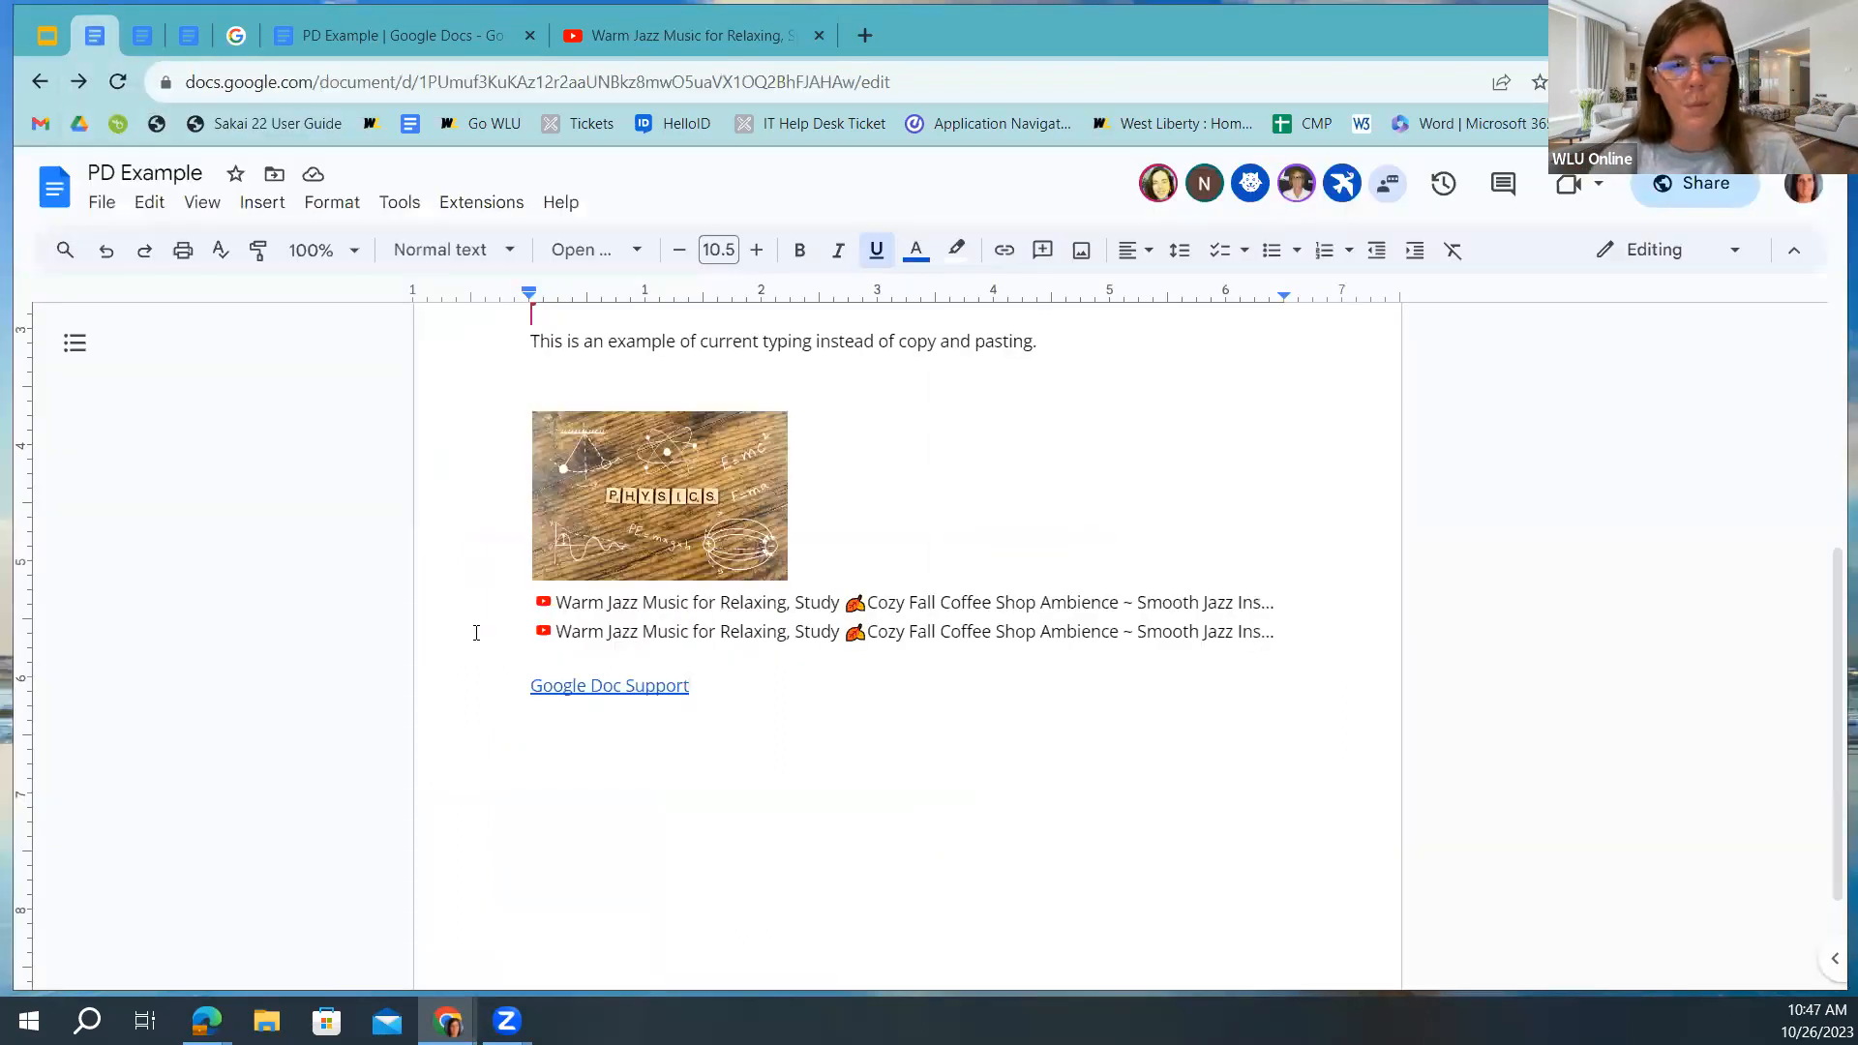
scroll(476, 633, "up", 2)
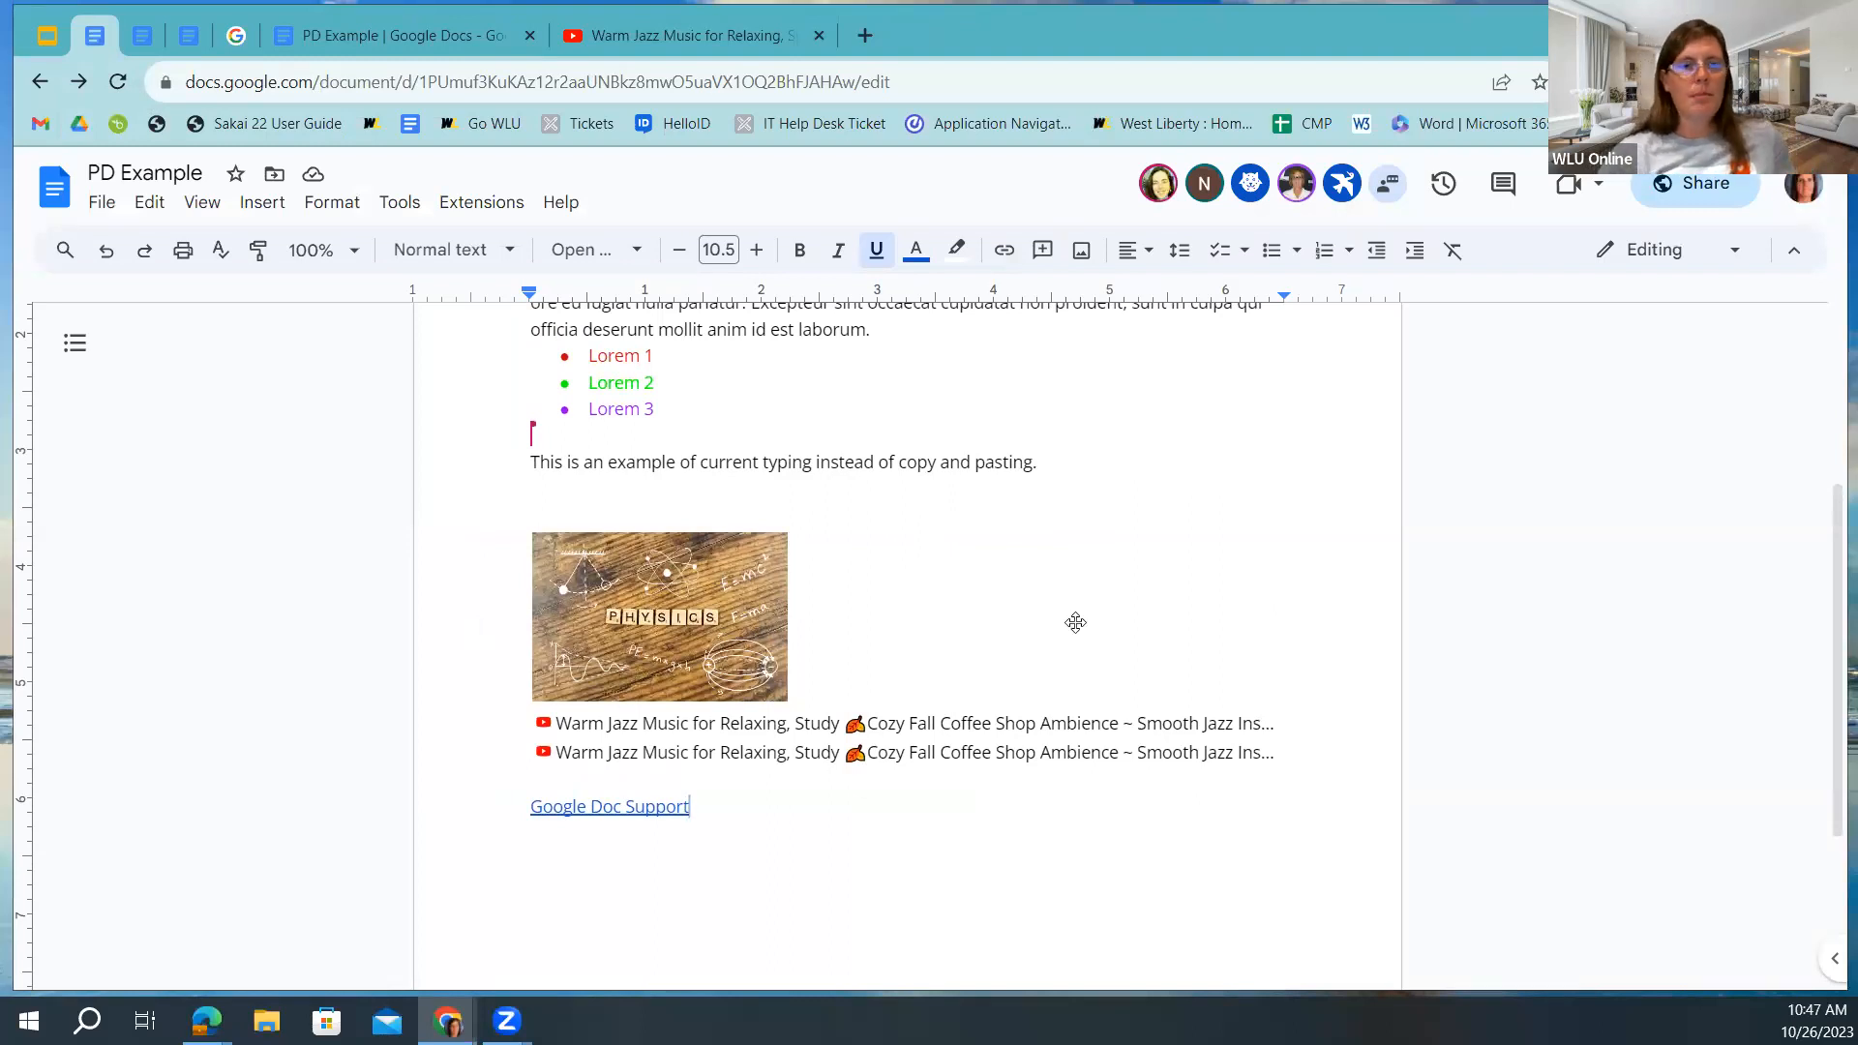
left_click(820, 36)
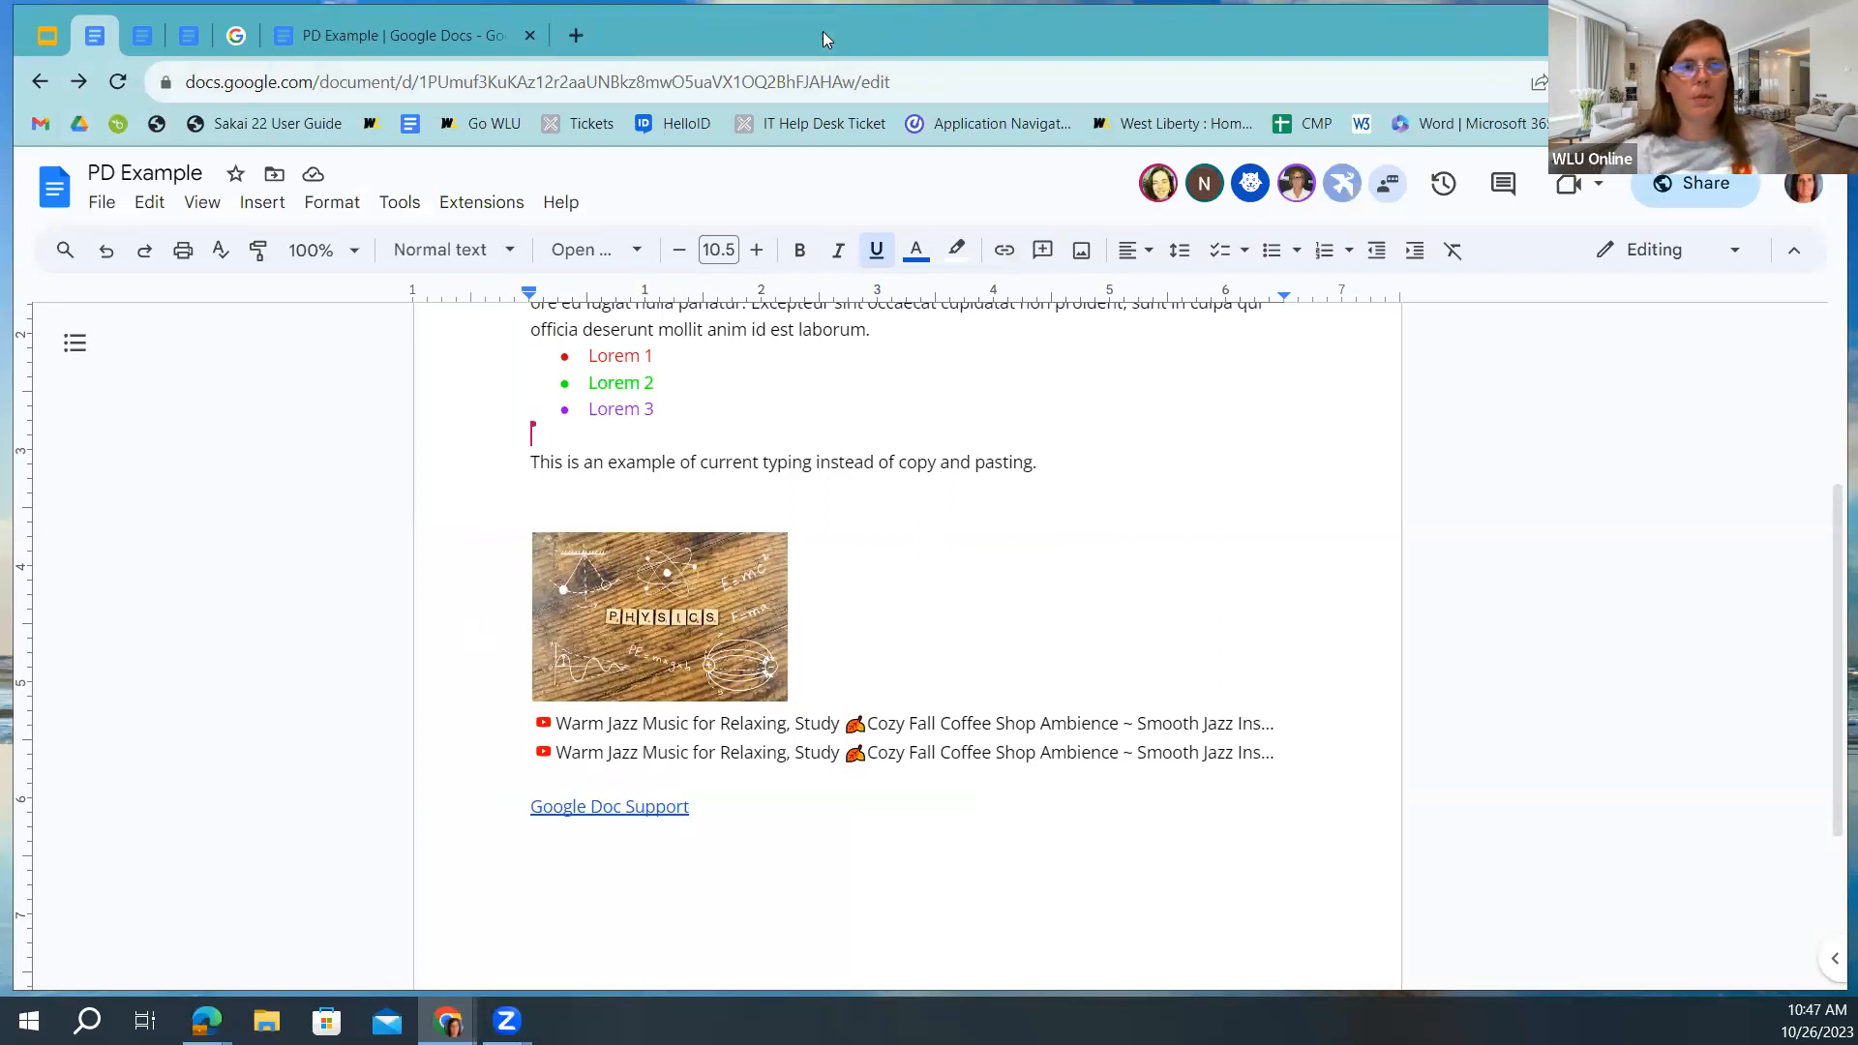
left_click(46, 36)
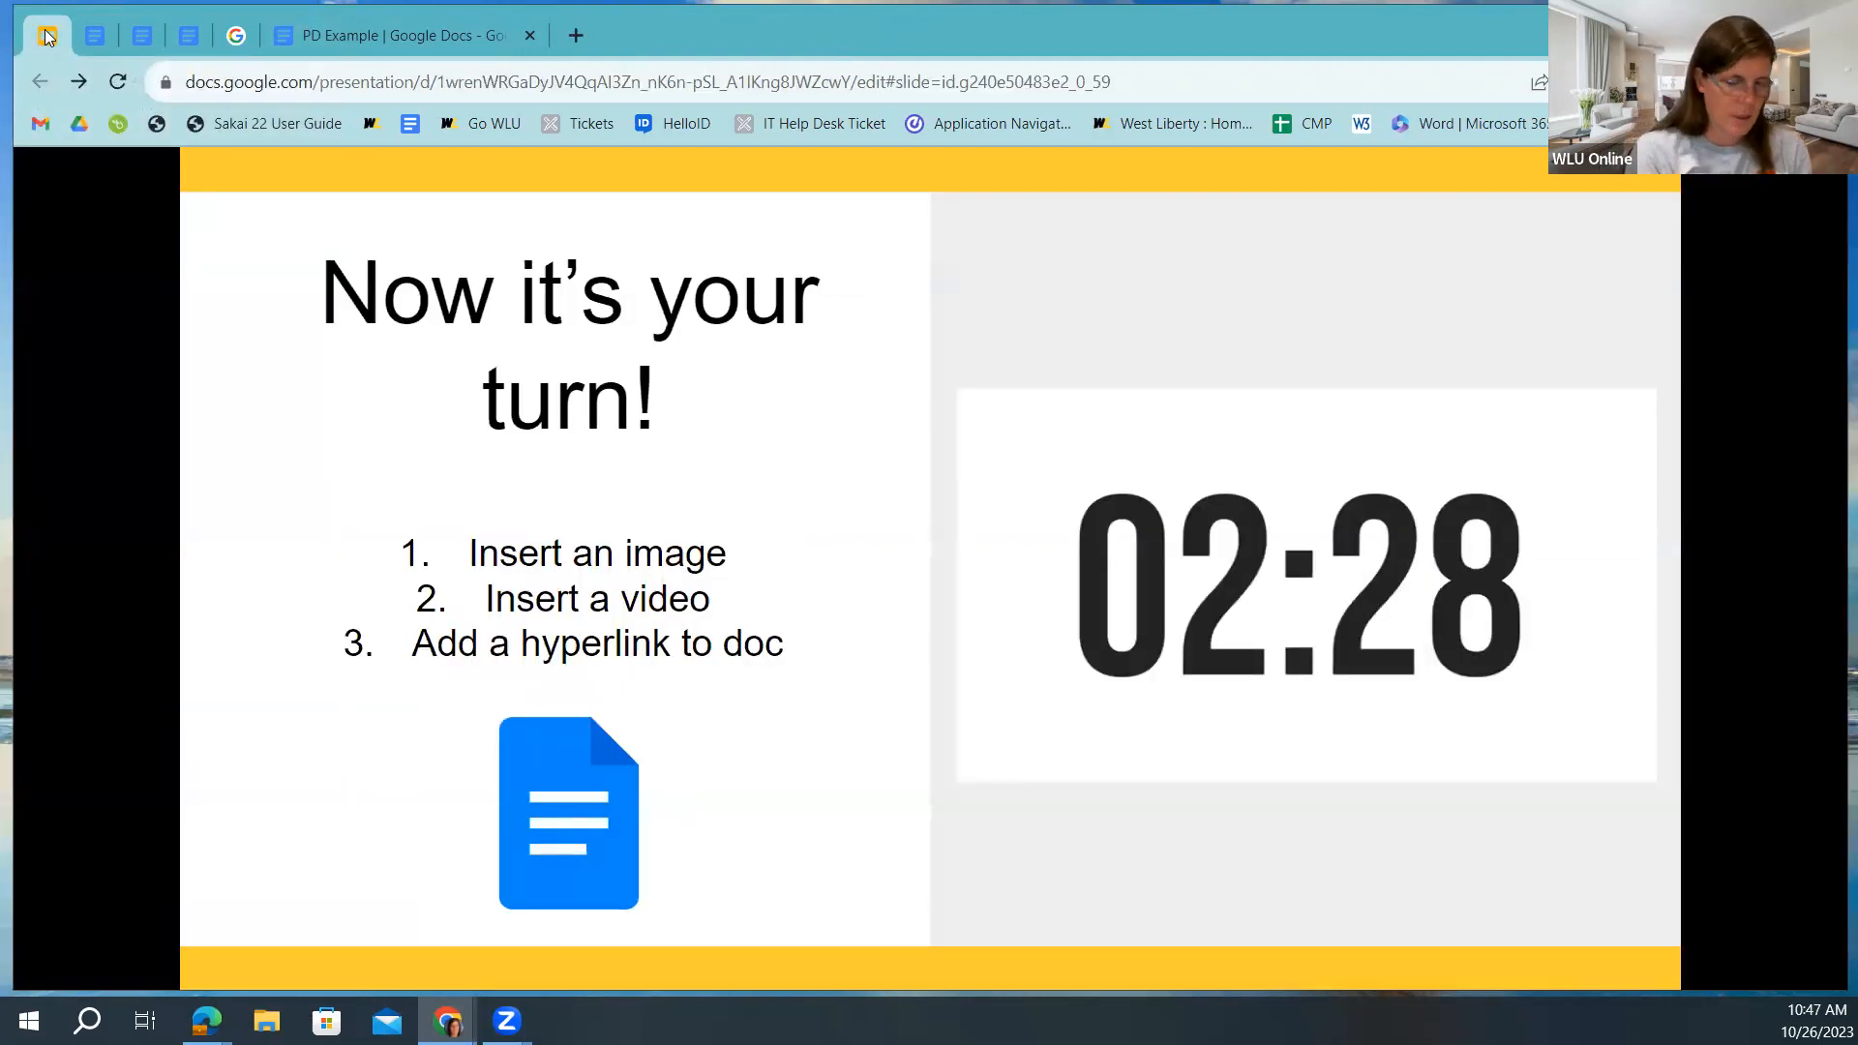
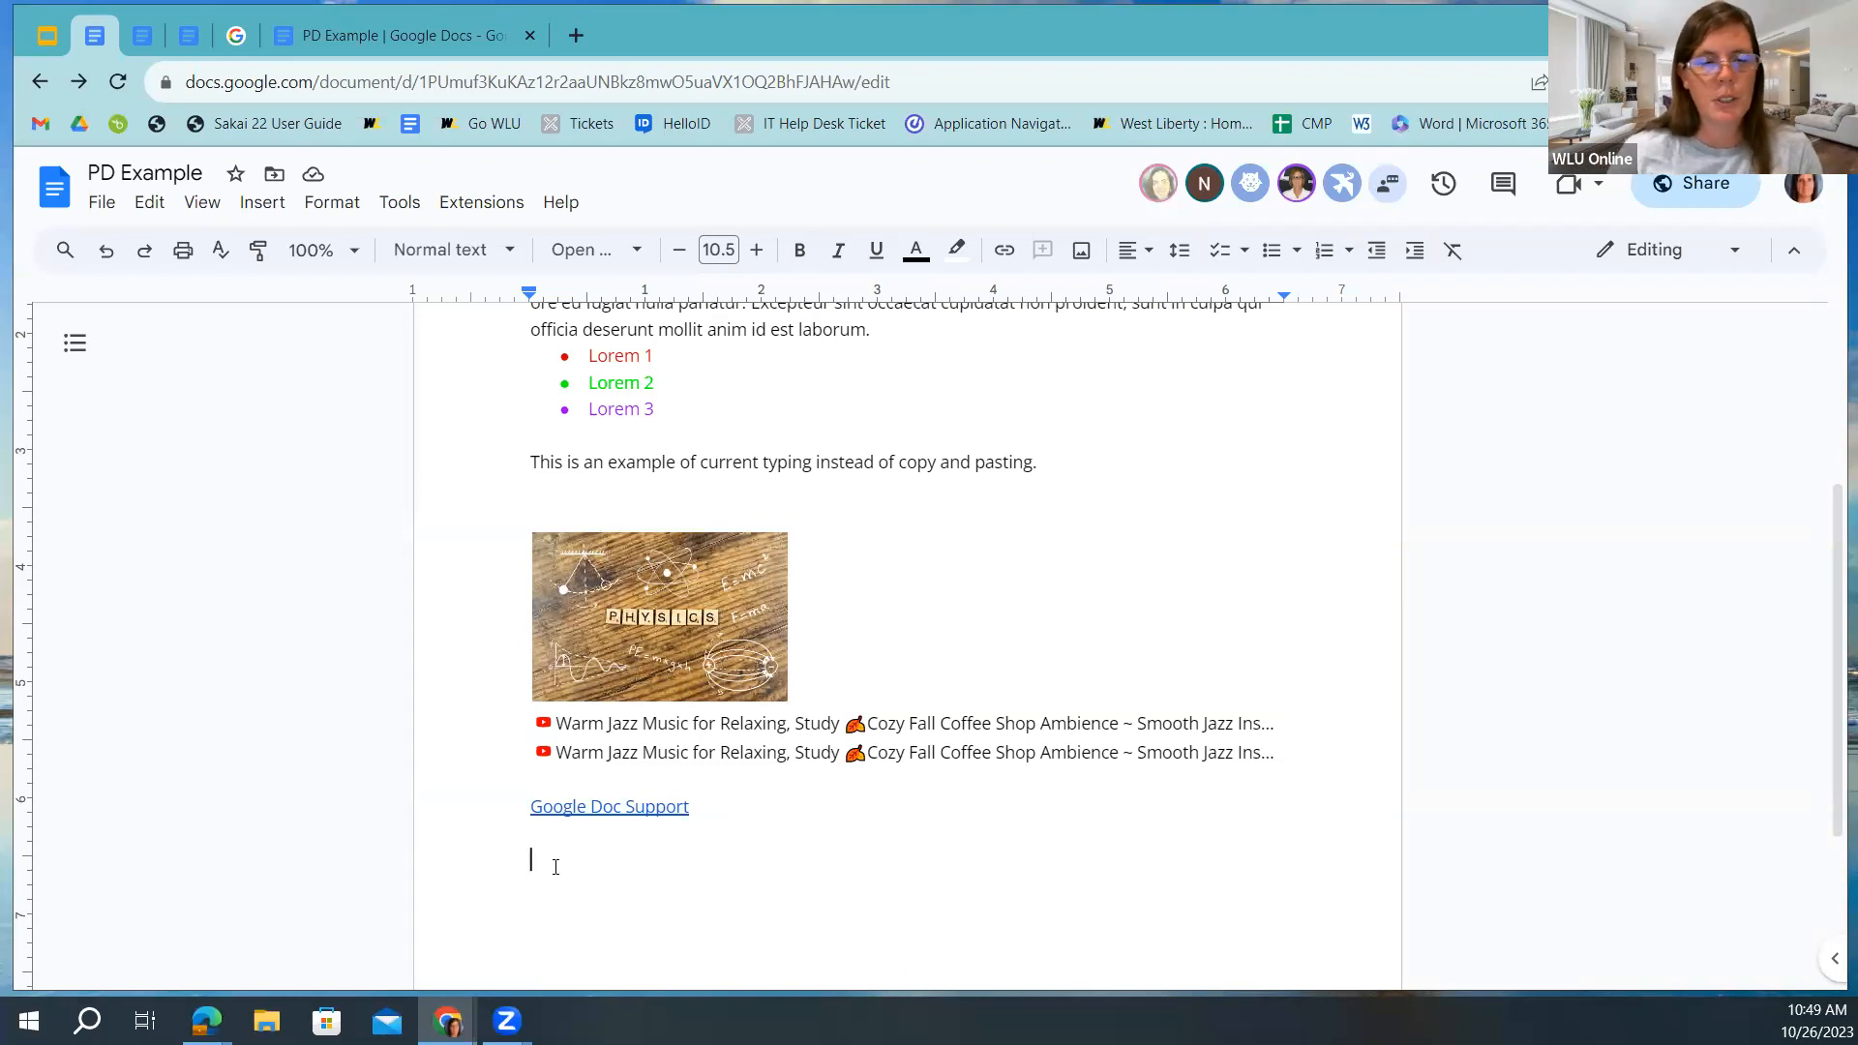
Insert a colleague's person chip on the empty line below the Google Doc Support link.
left_click(263, 203)
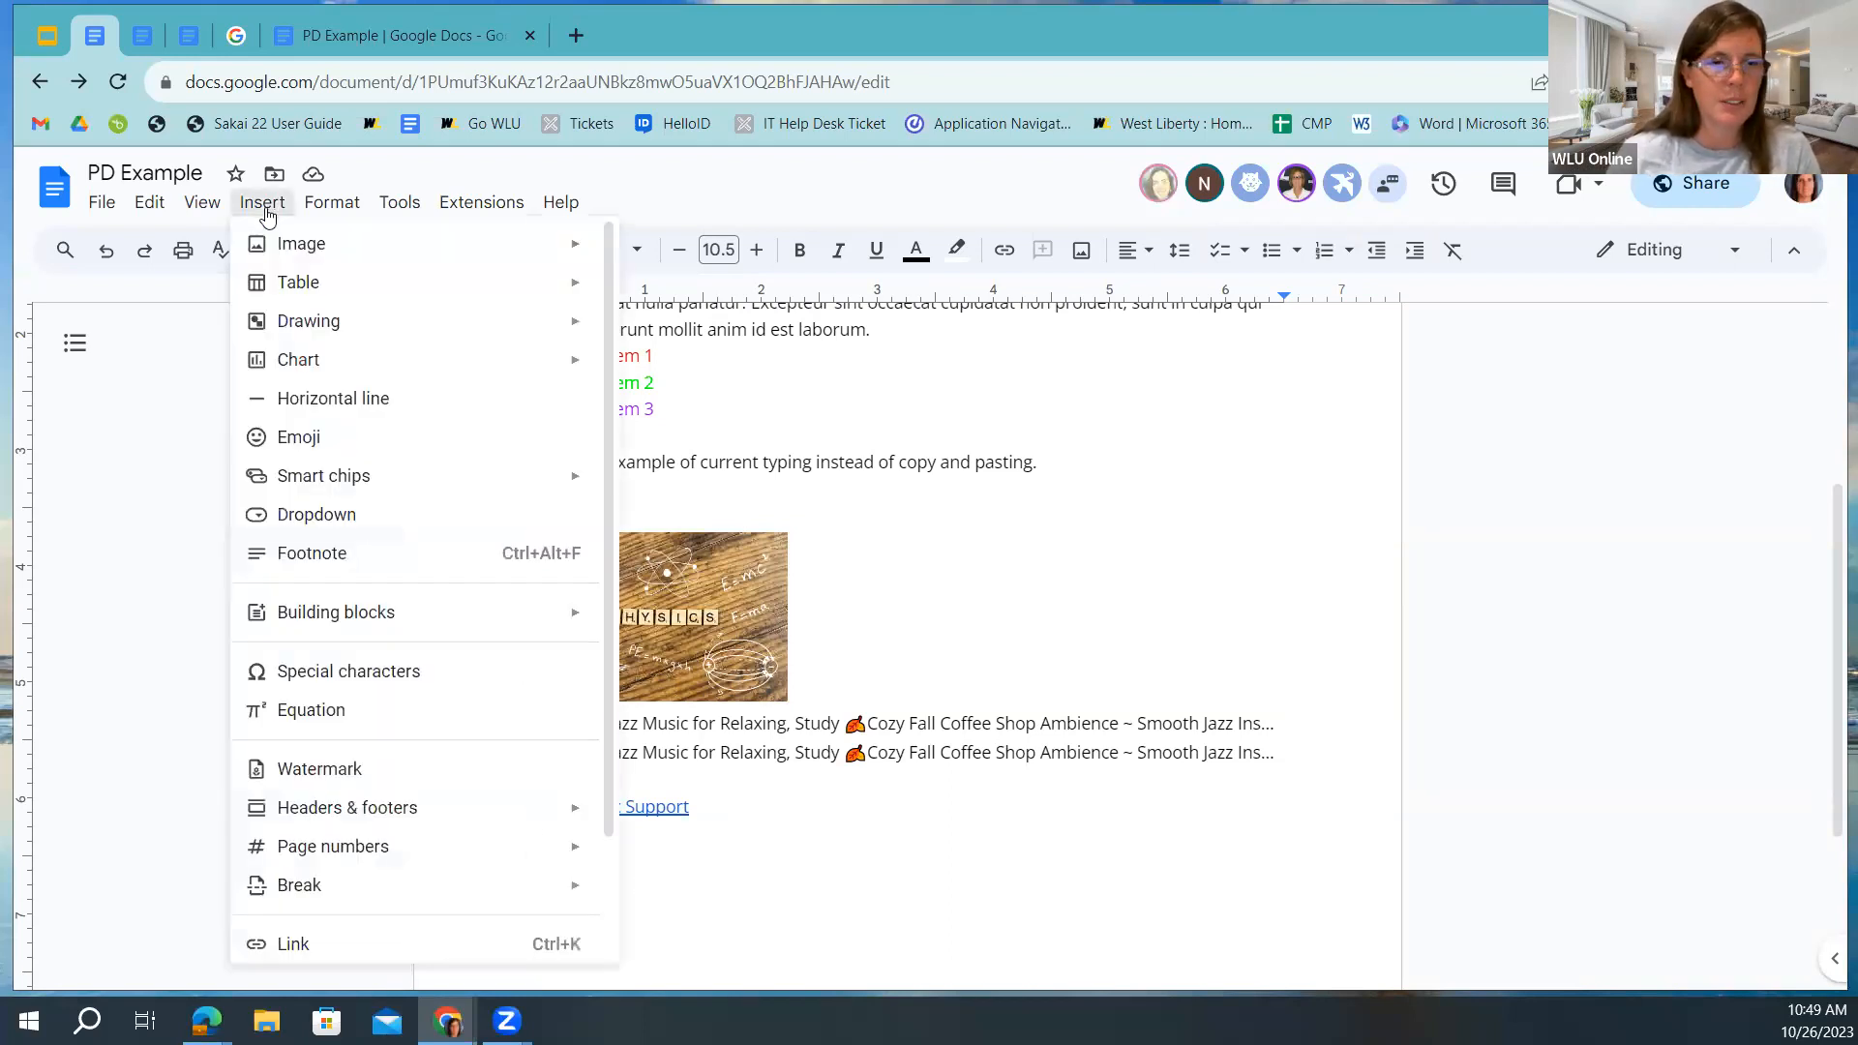
mouse_move(300, 479)
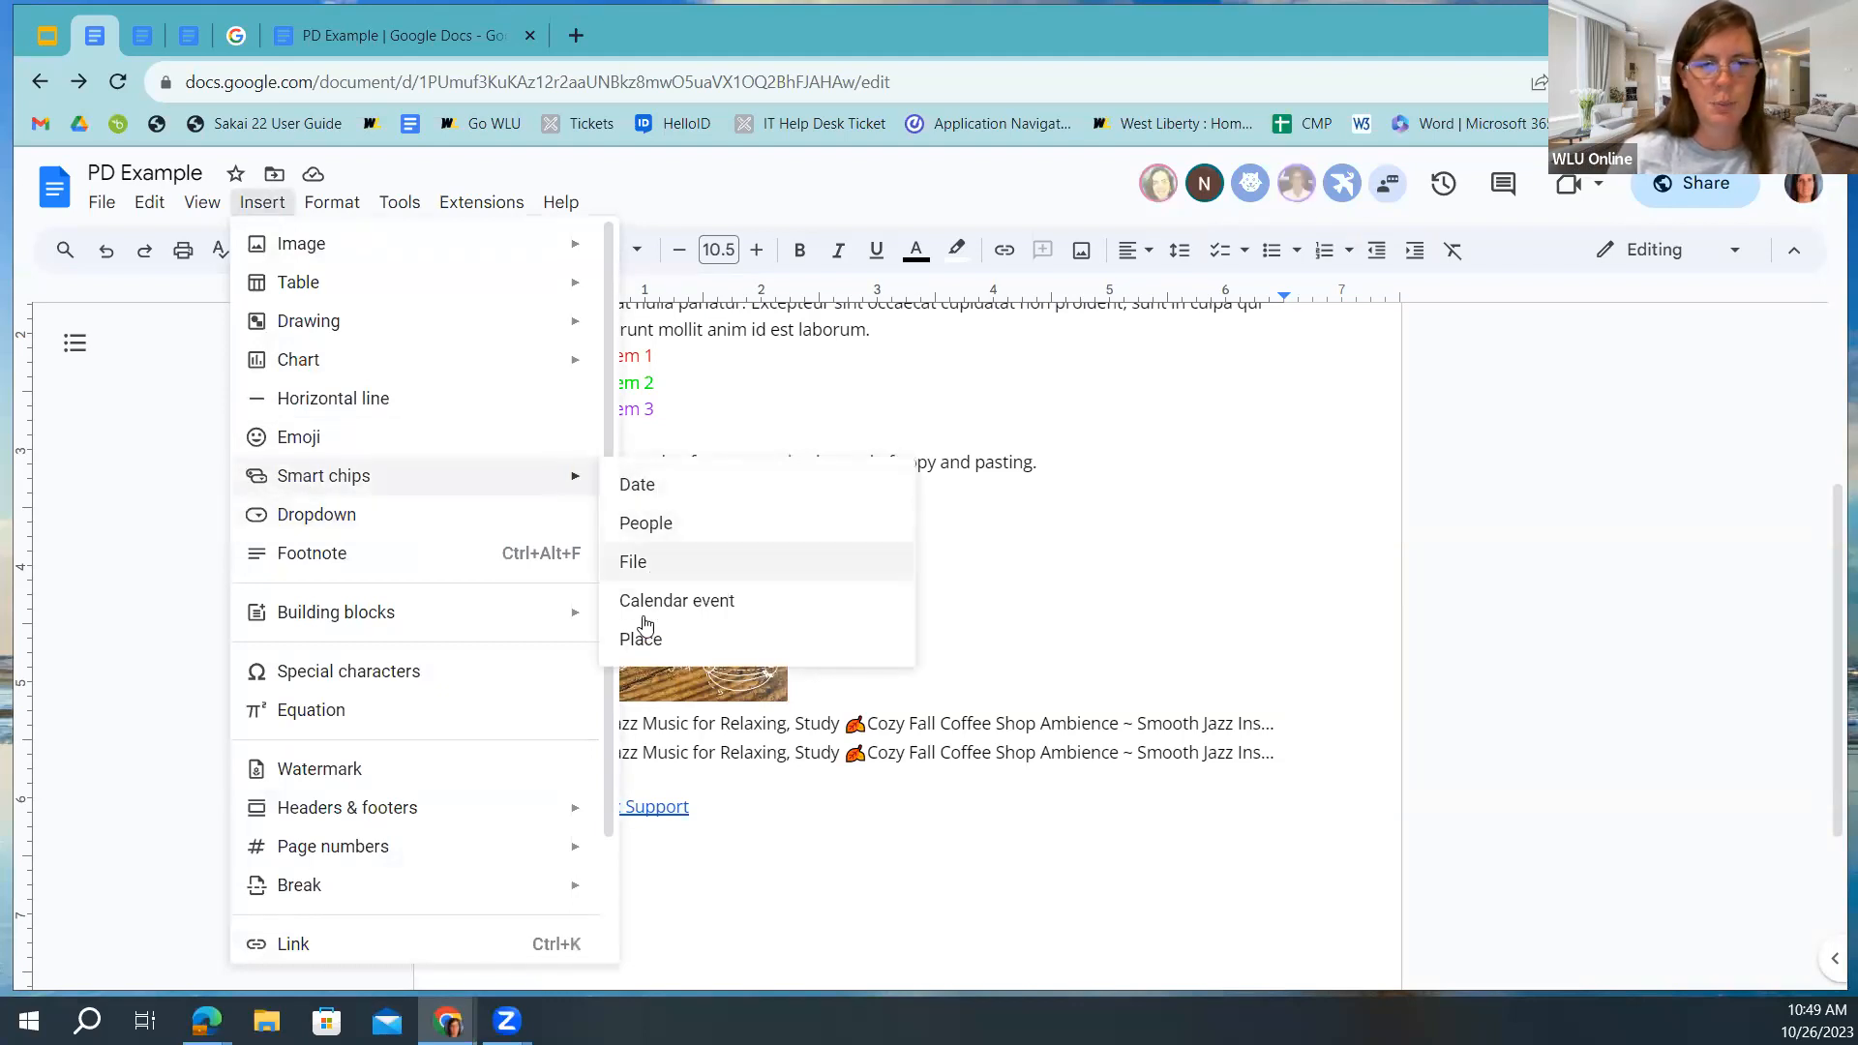
left_click(695, 888)
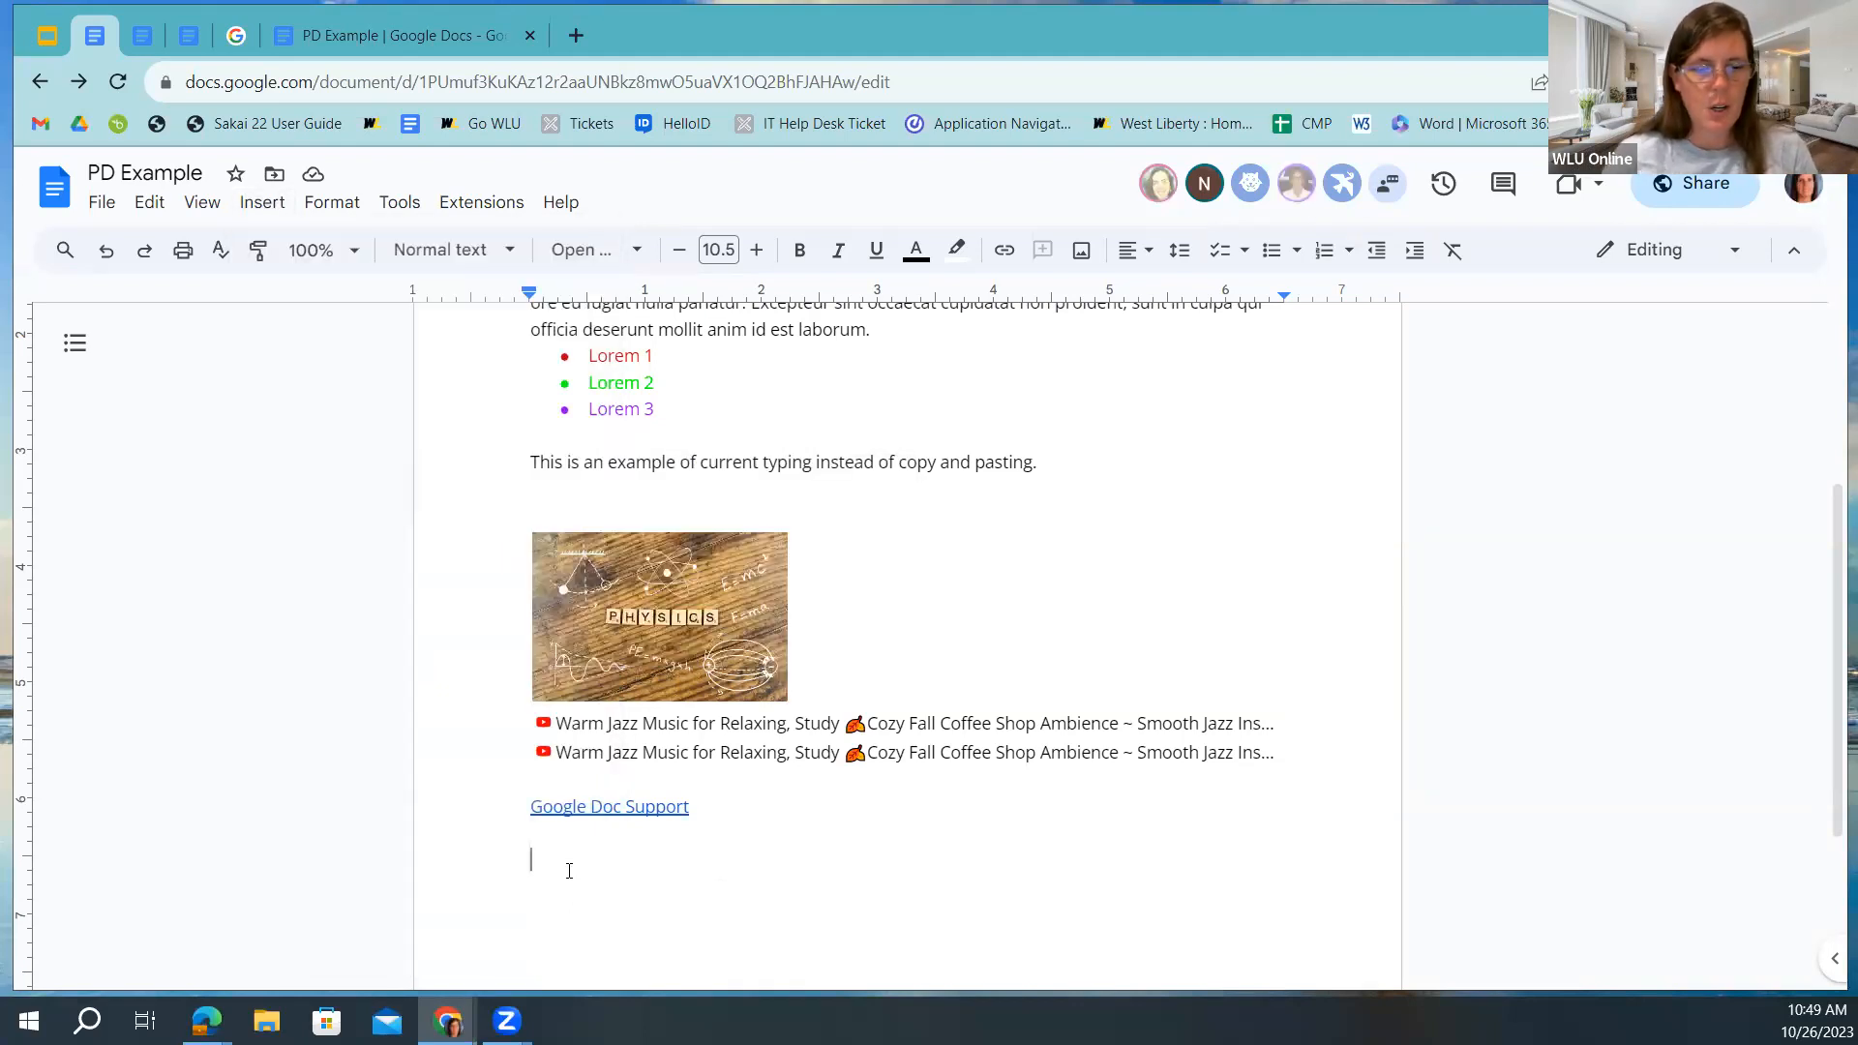
type("@")
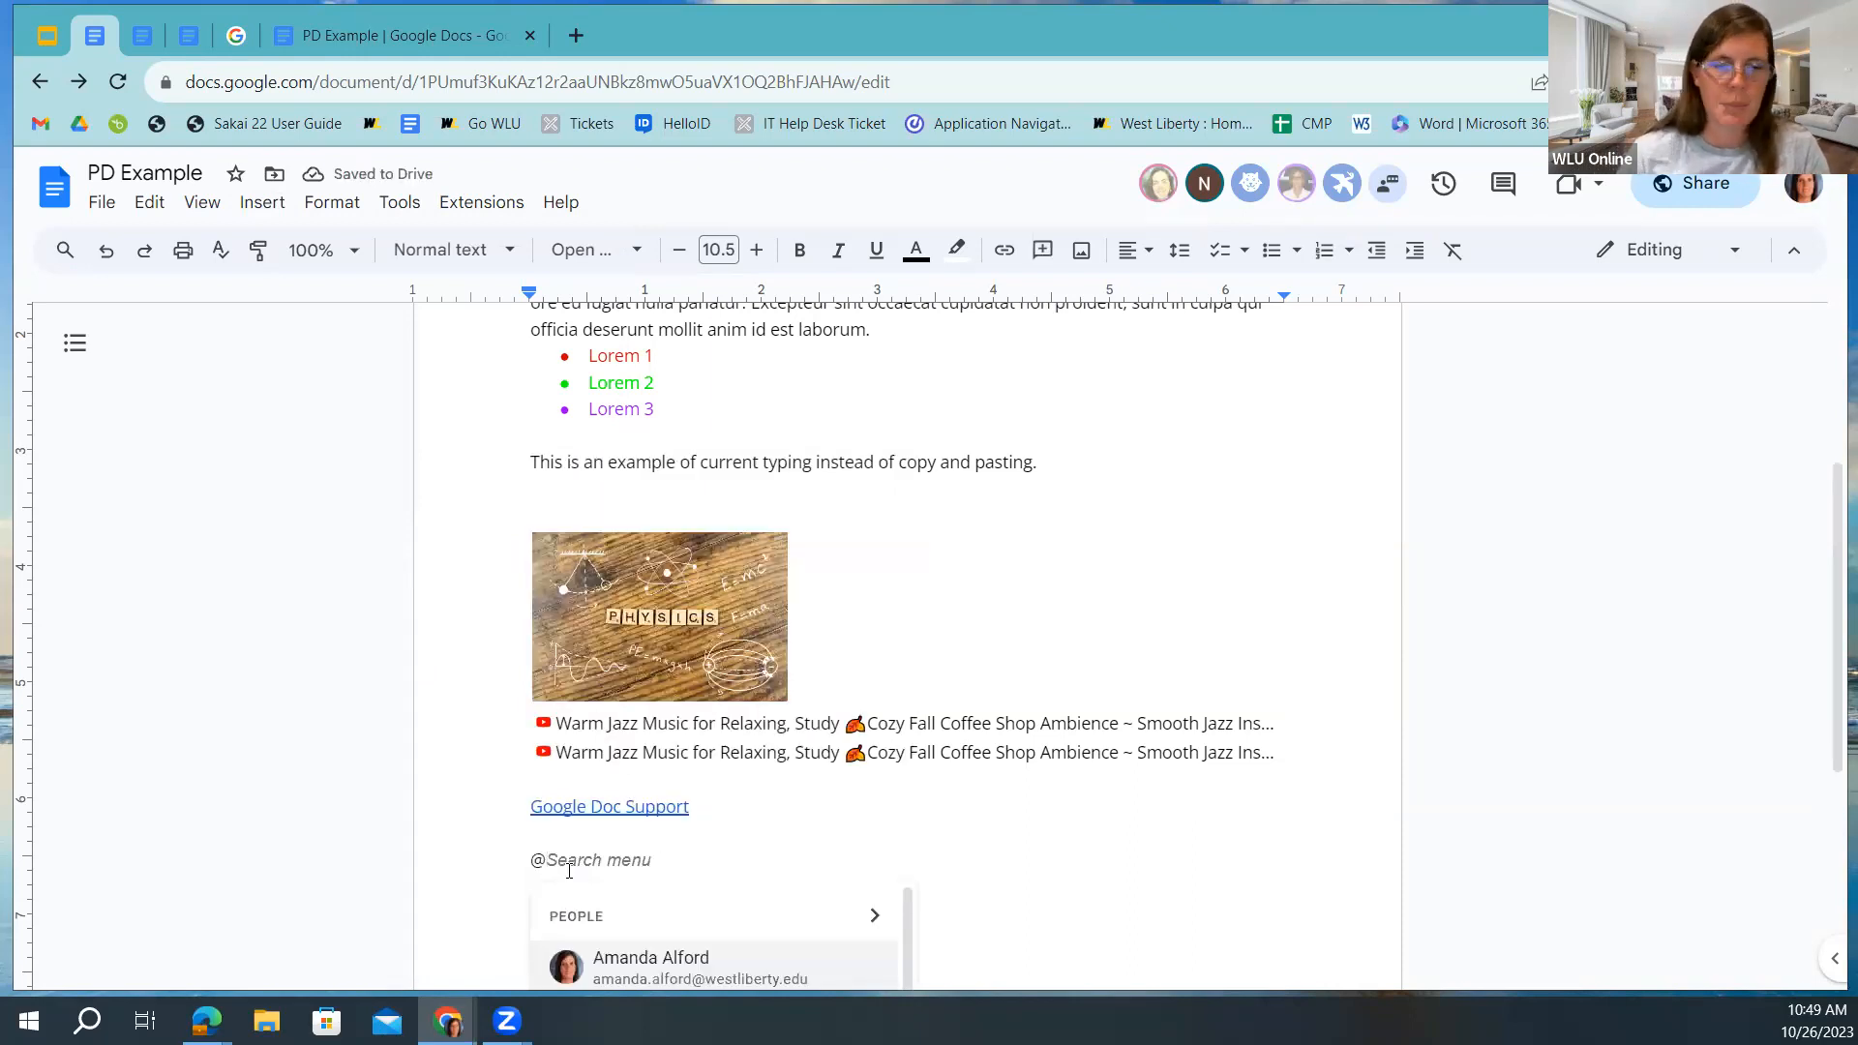
scroll(504, 809, "down", 5)
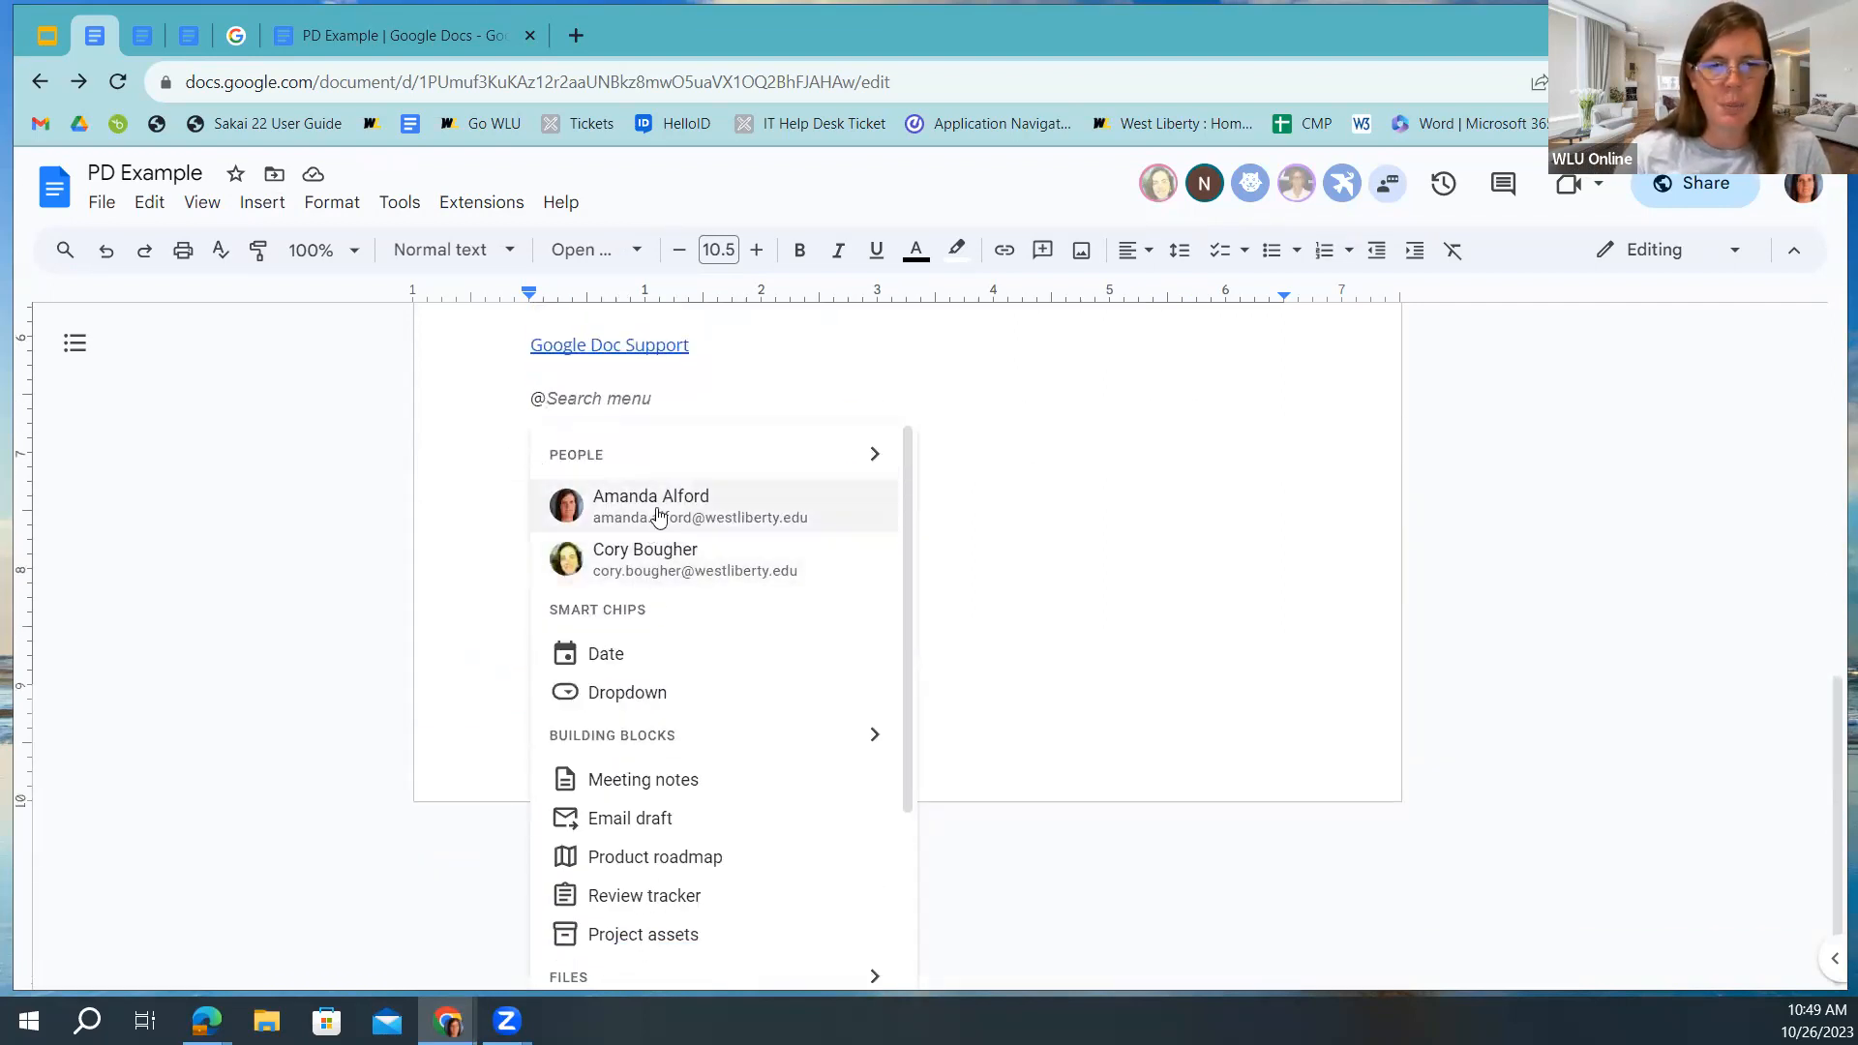
scroll(689, 522, "down", 1)
scroll(690, 525, "up", 1)
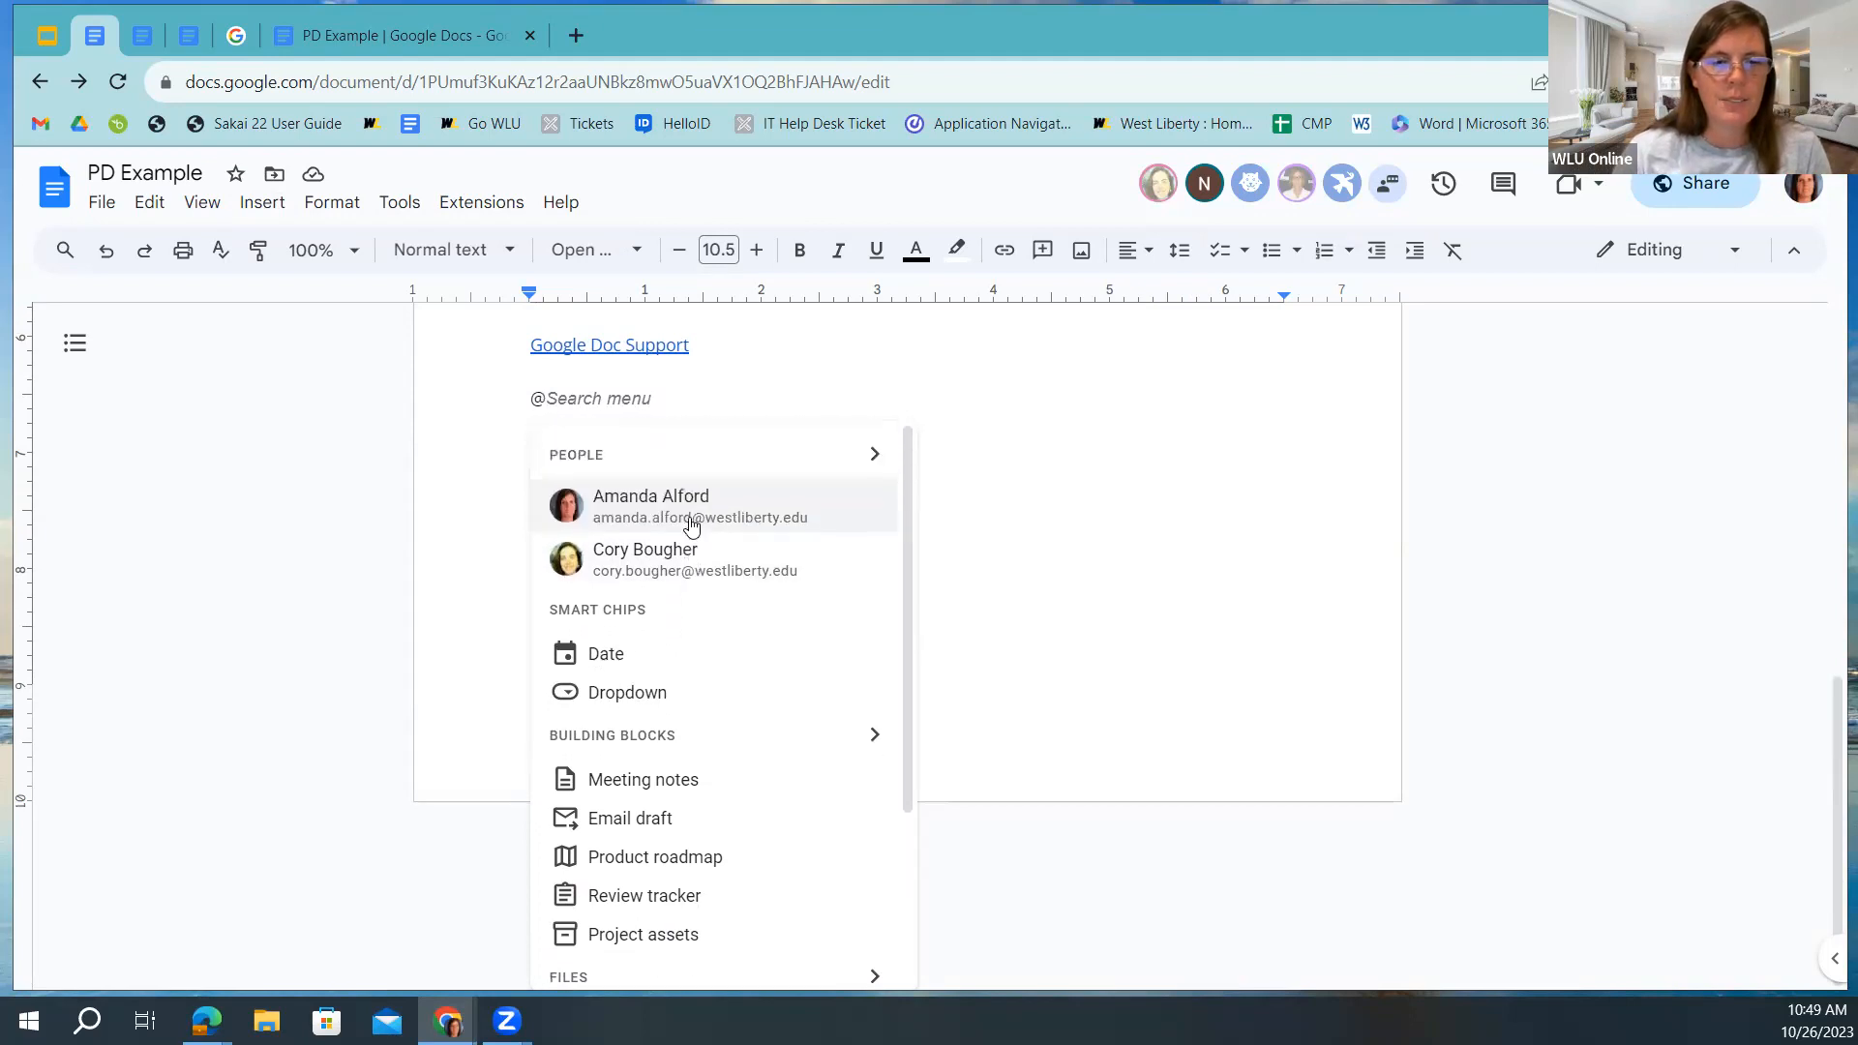
left_click(638, 561)
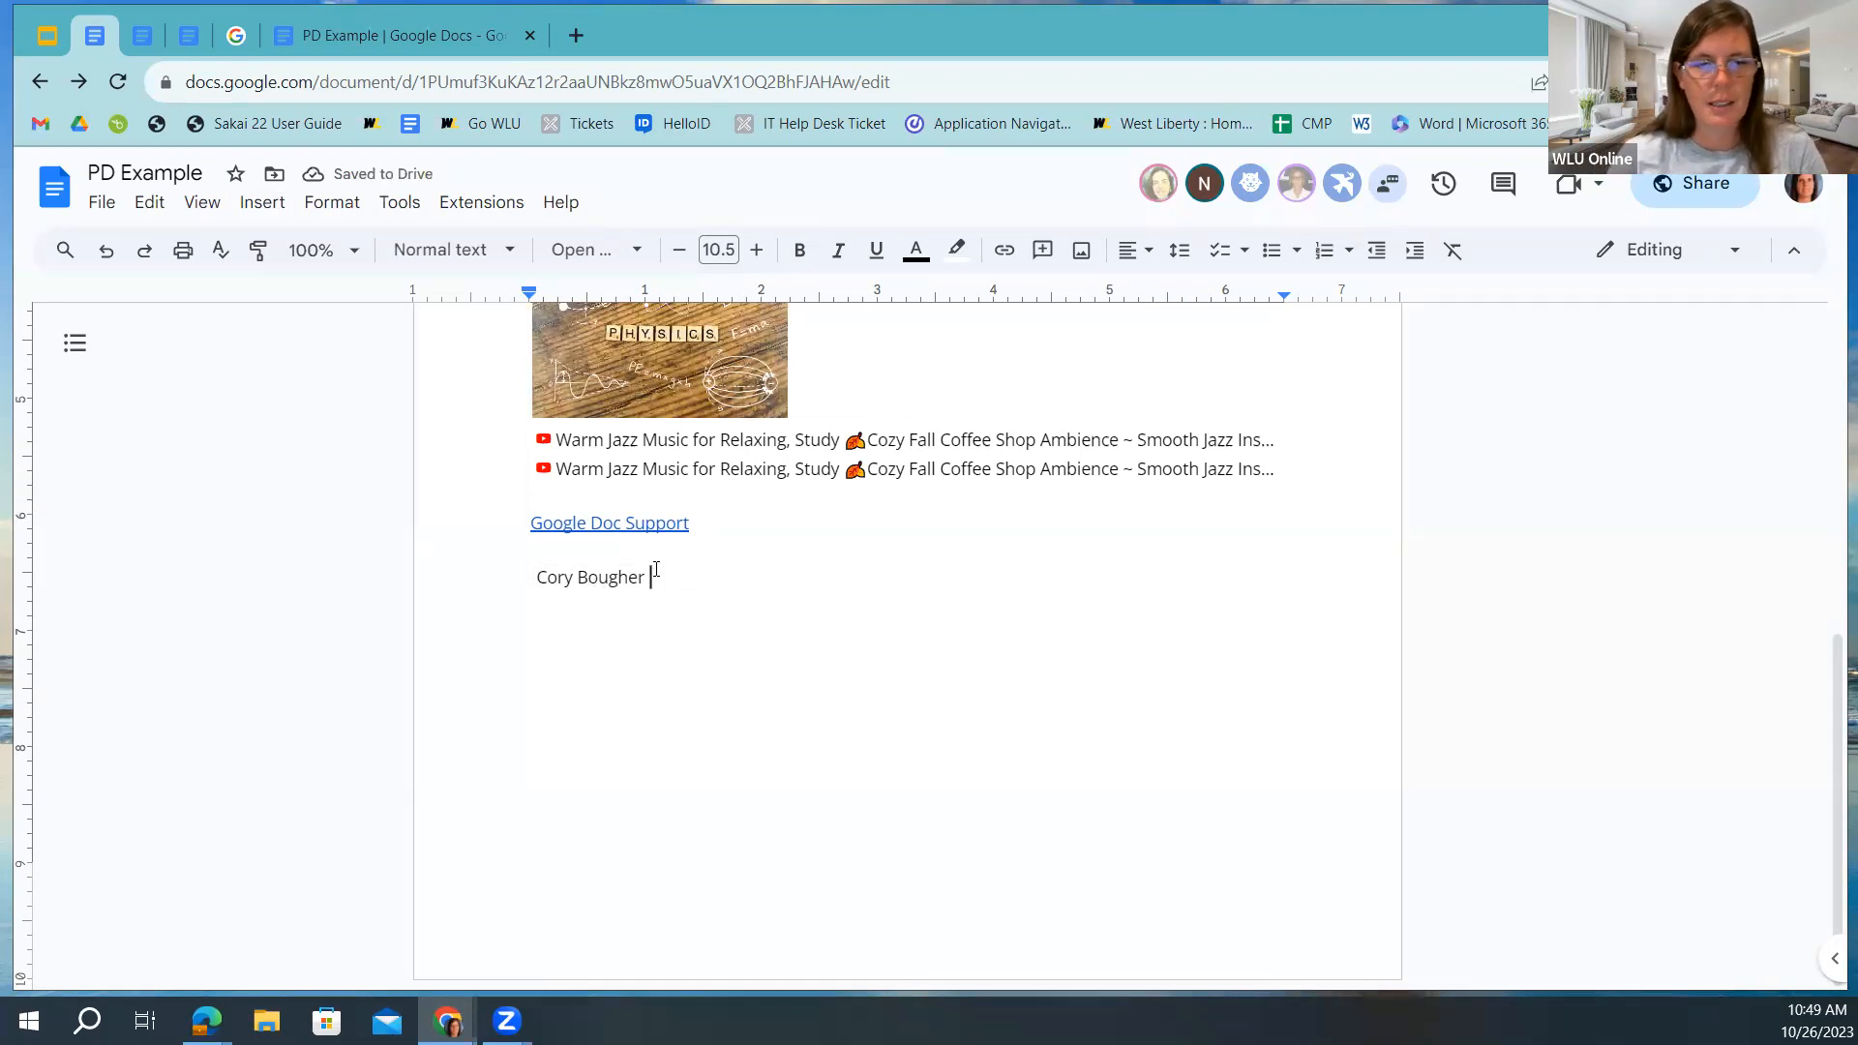
Add a Google Docs Session Template file chip right after the person chip, then start a new line.
key("Return")
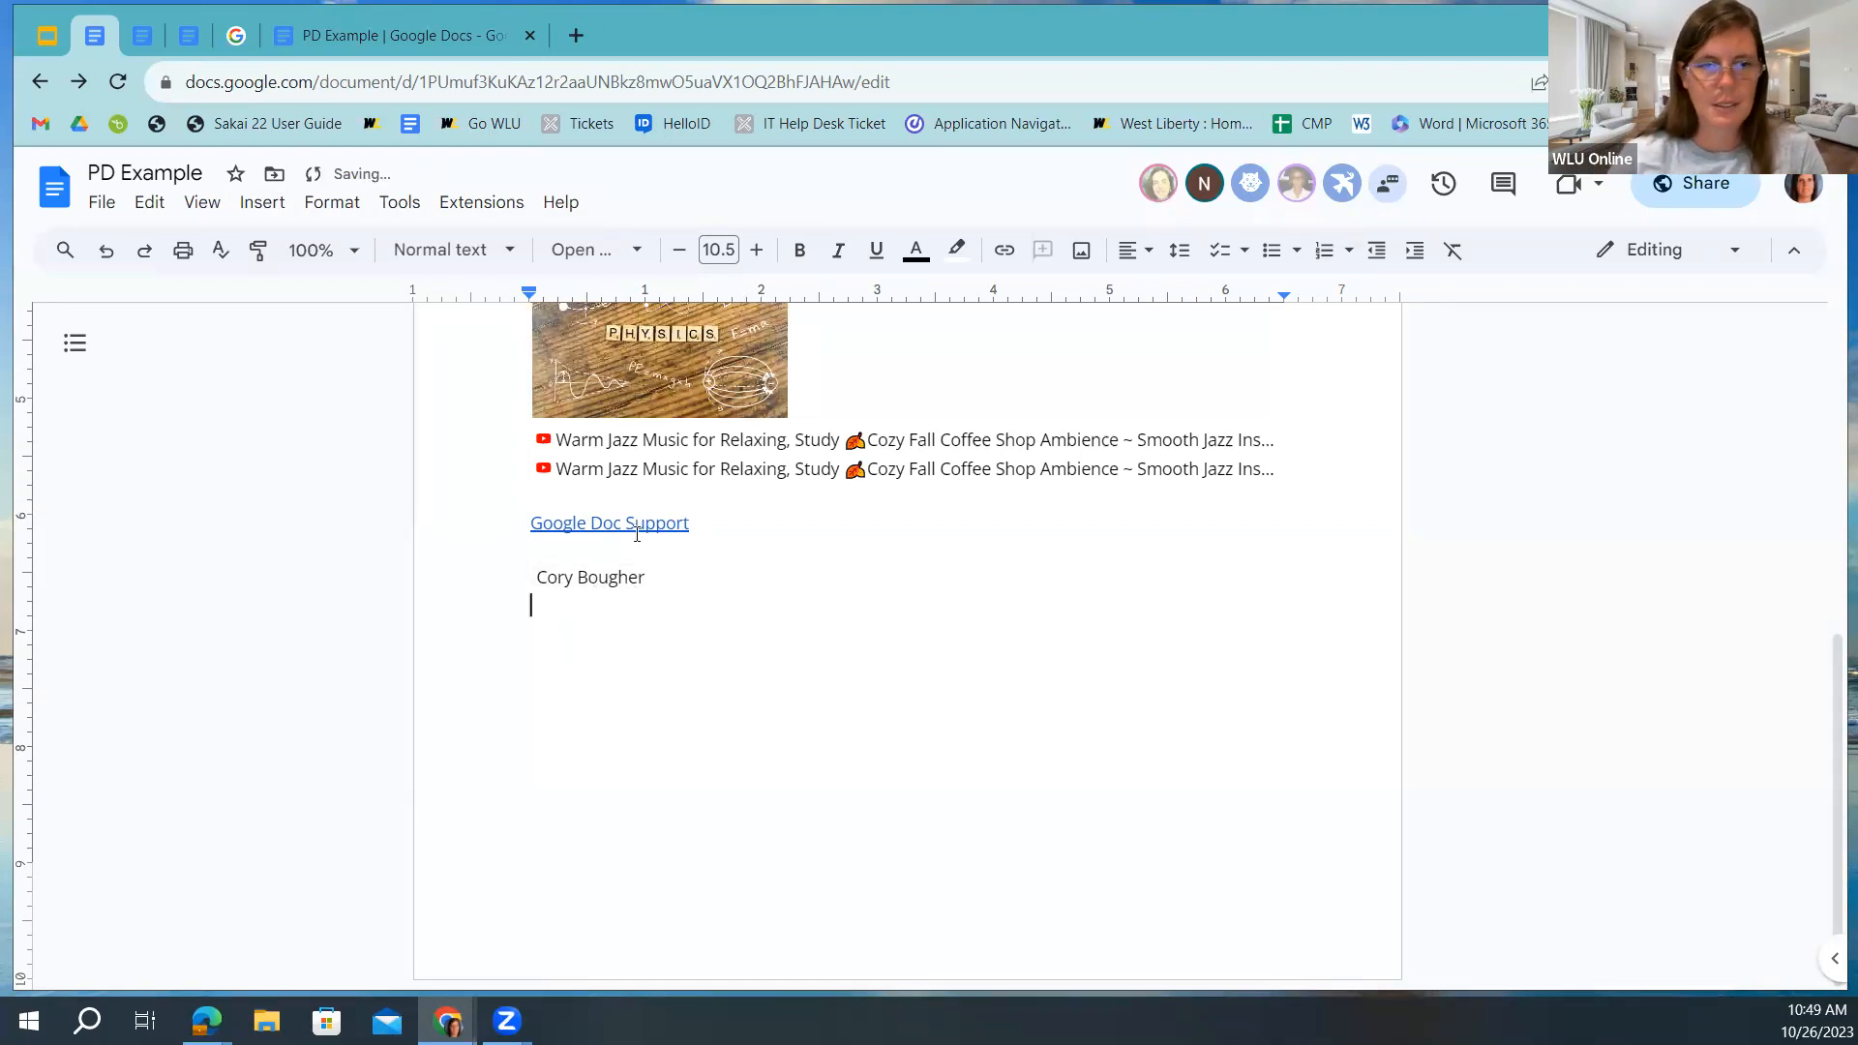
mouse_move(580, 578)
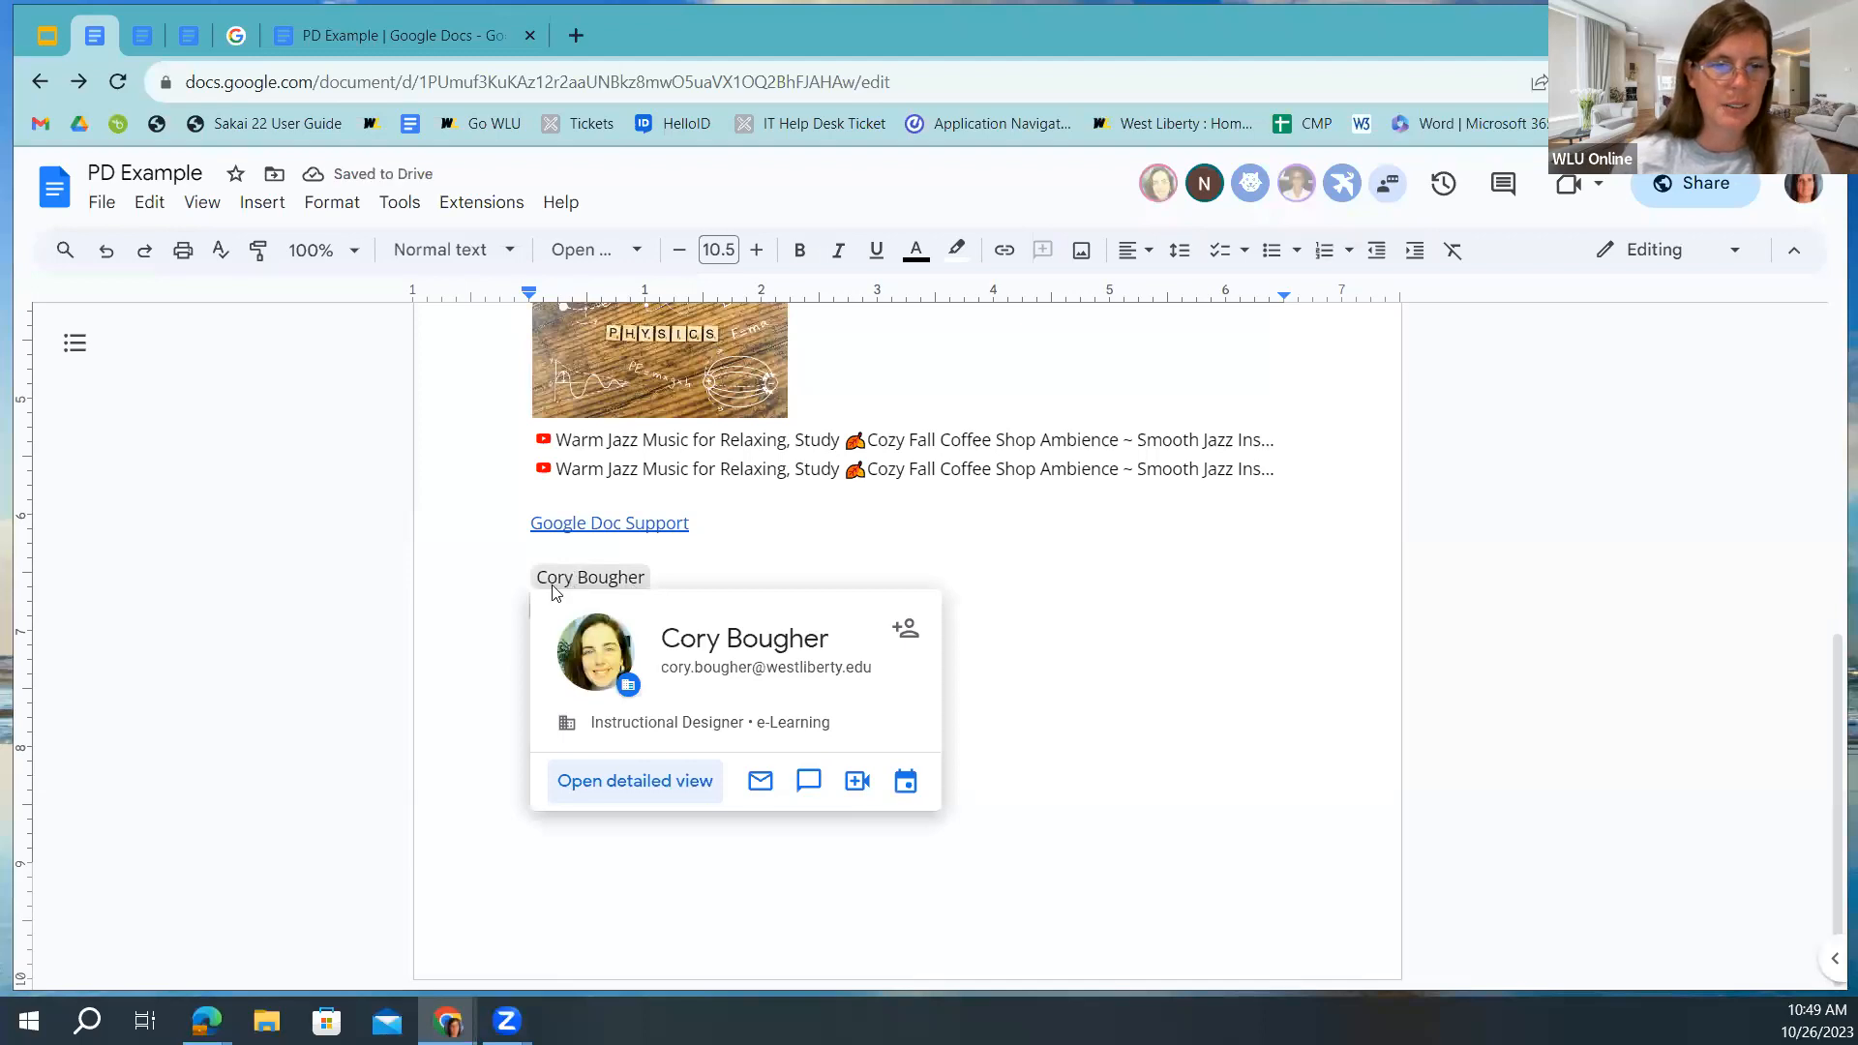
left_click(562, 579)
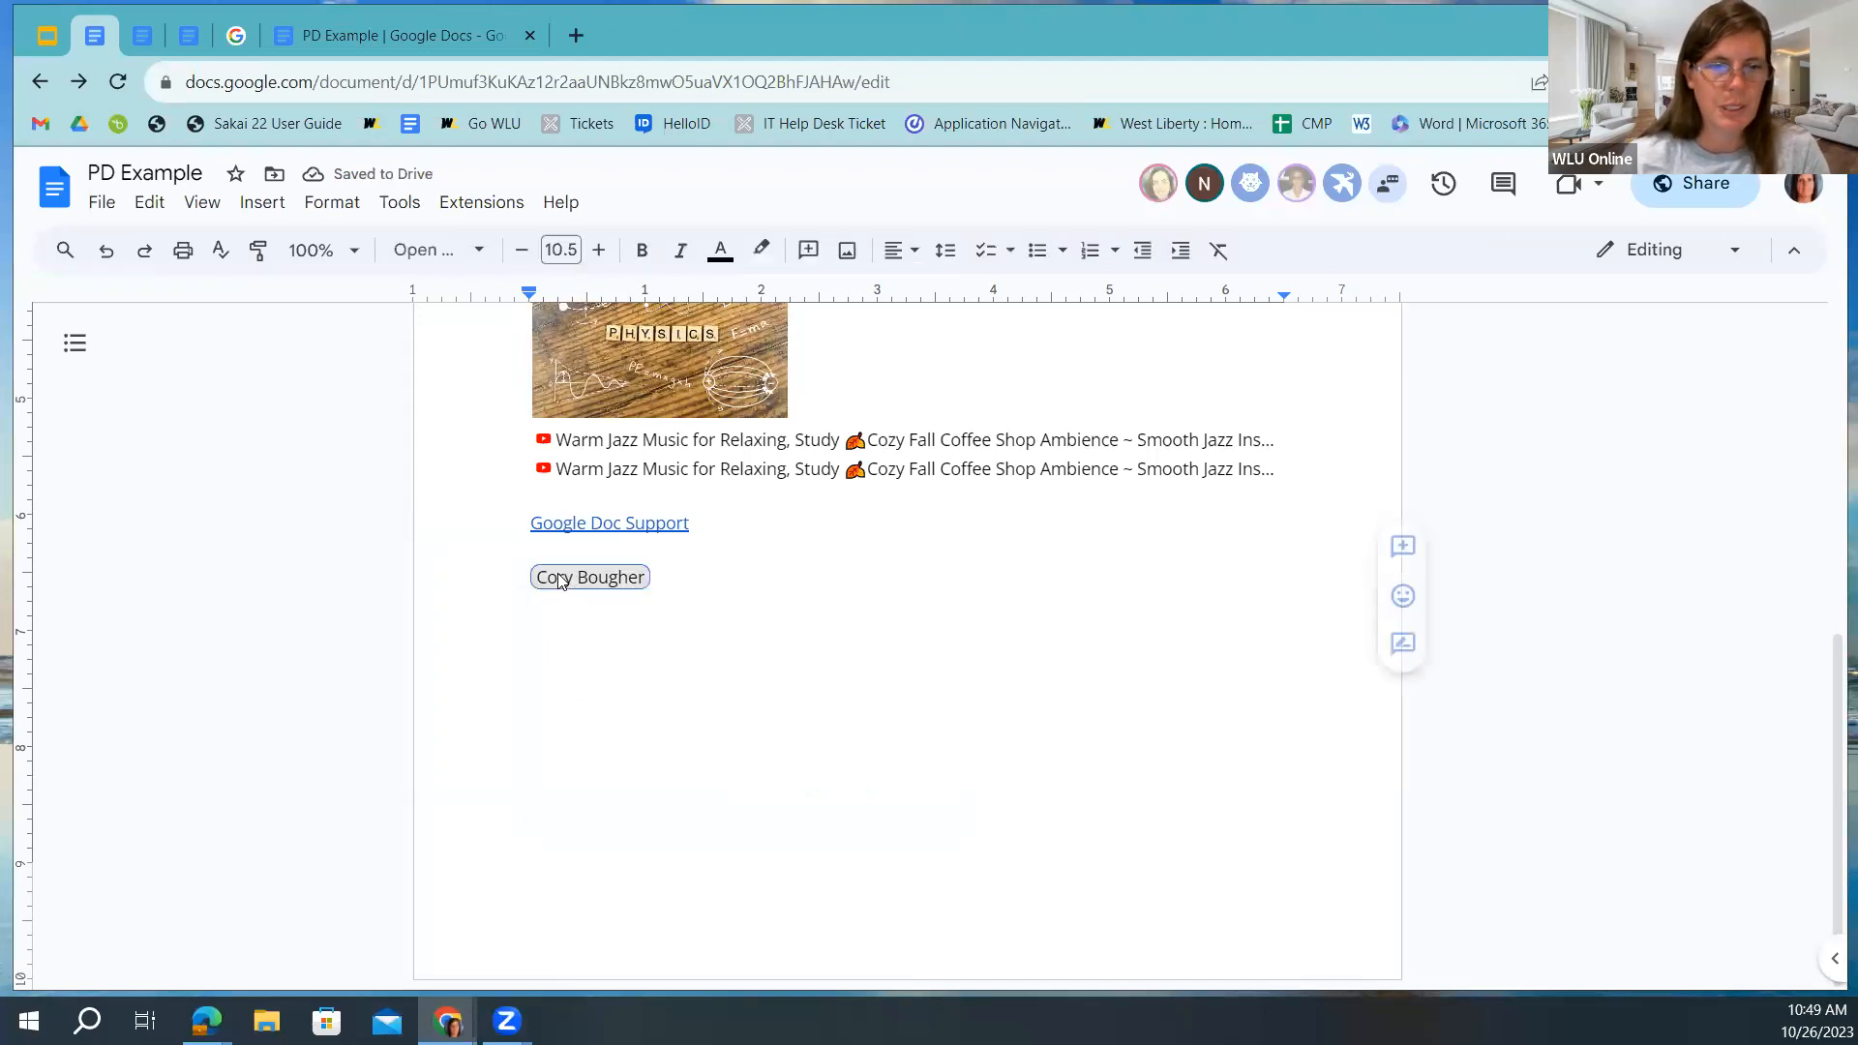
left_click(668, 573)
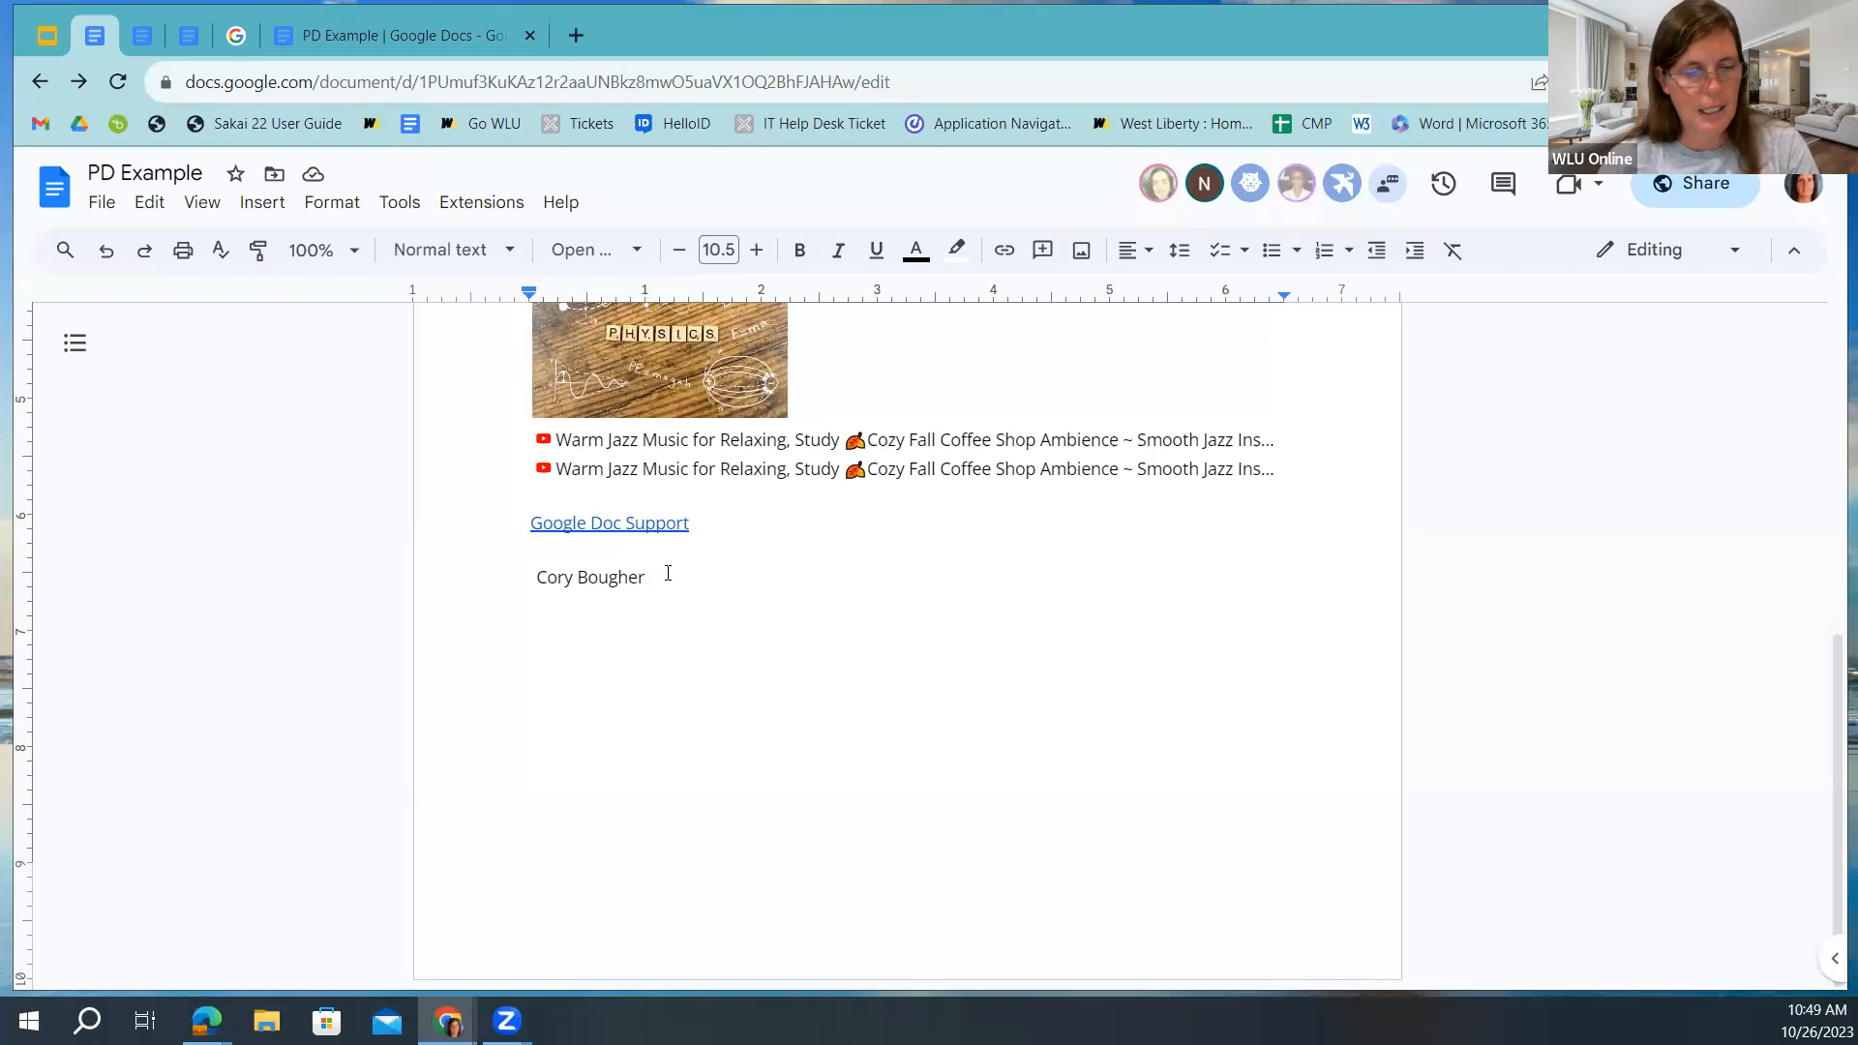
type("@")
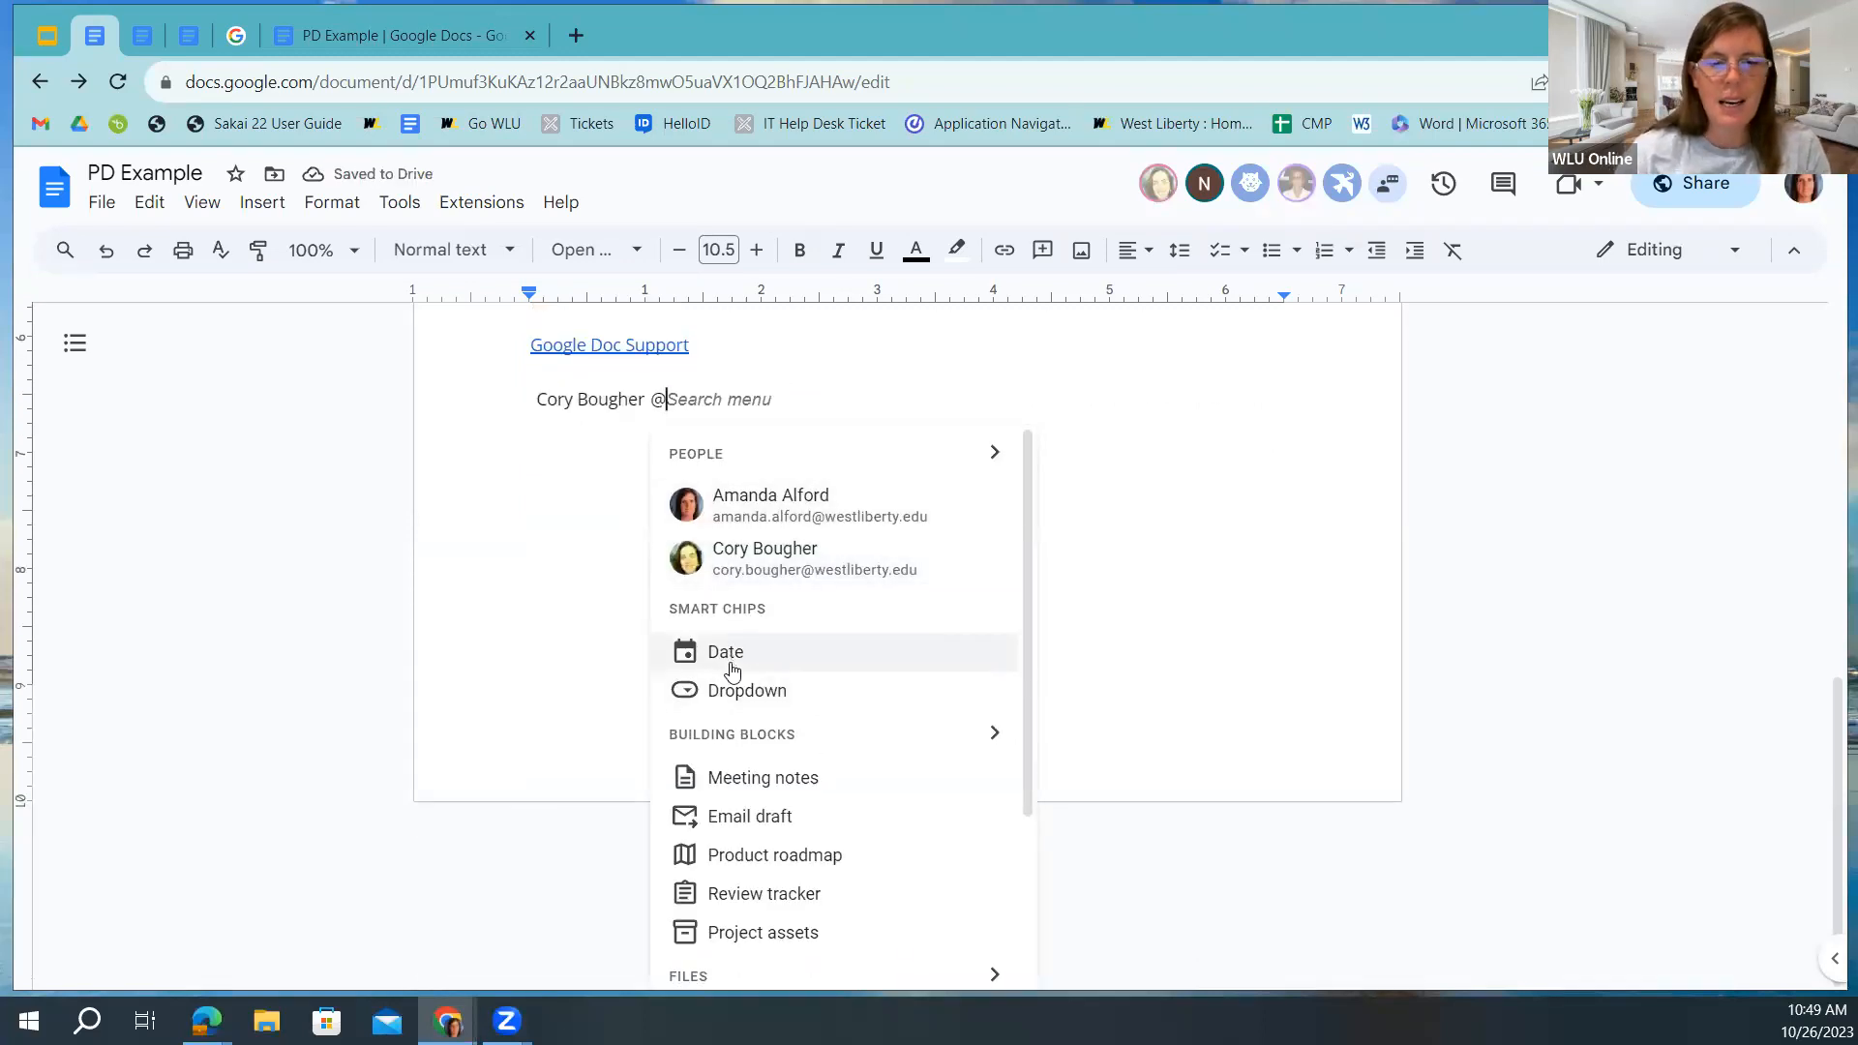
scroll(730, 665, "down", 3)
scroll(760, 610, "down", 1)
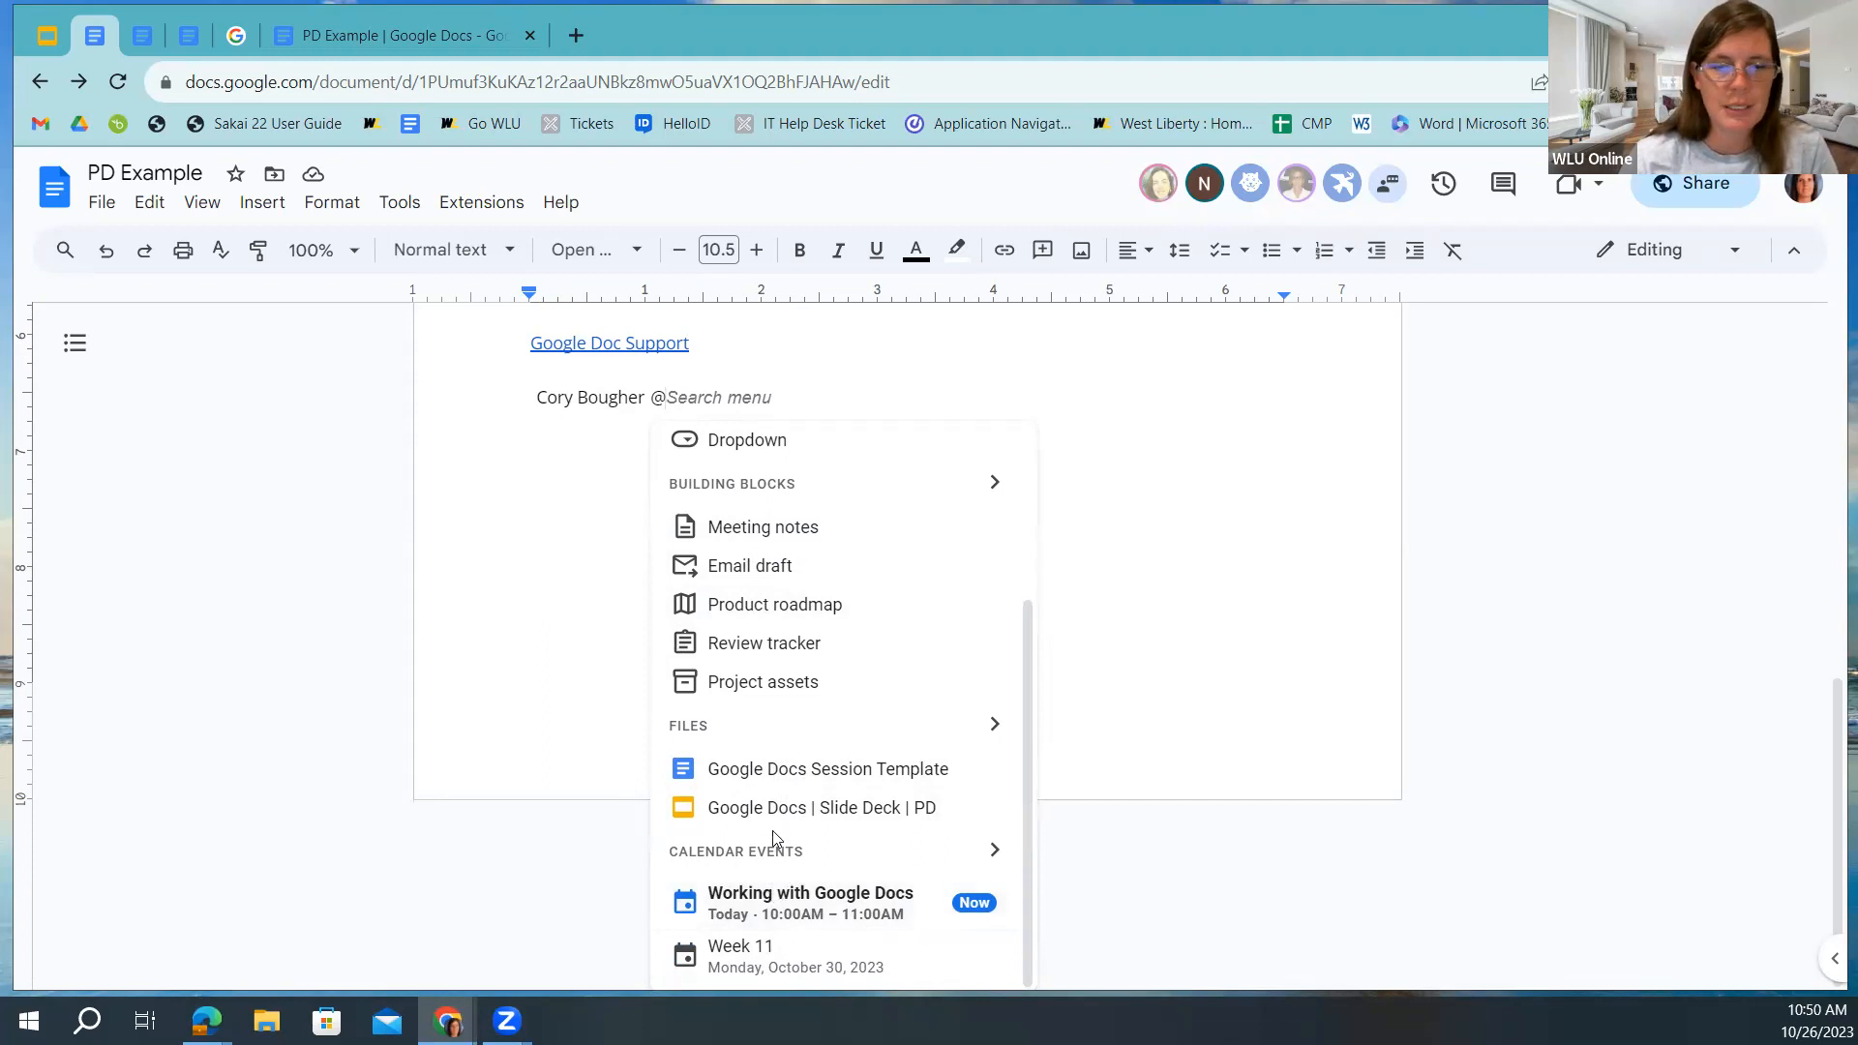
left_click(755, 771)
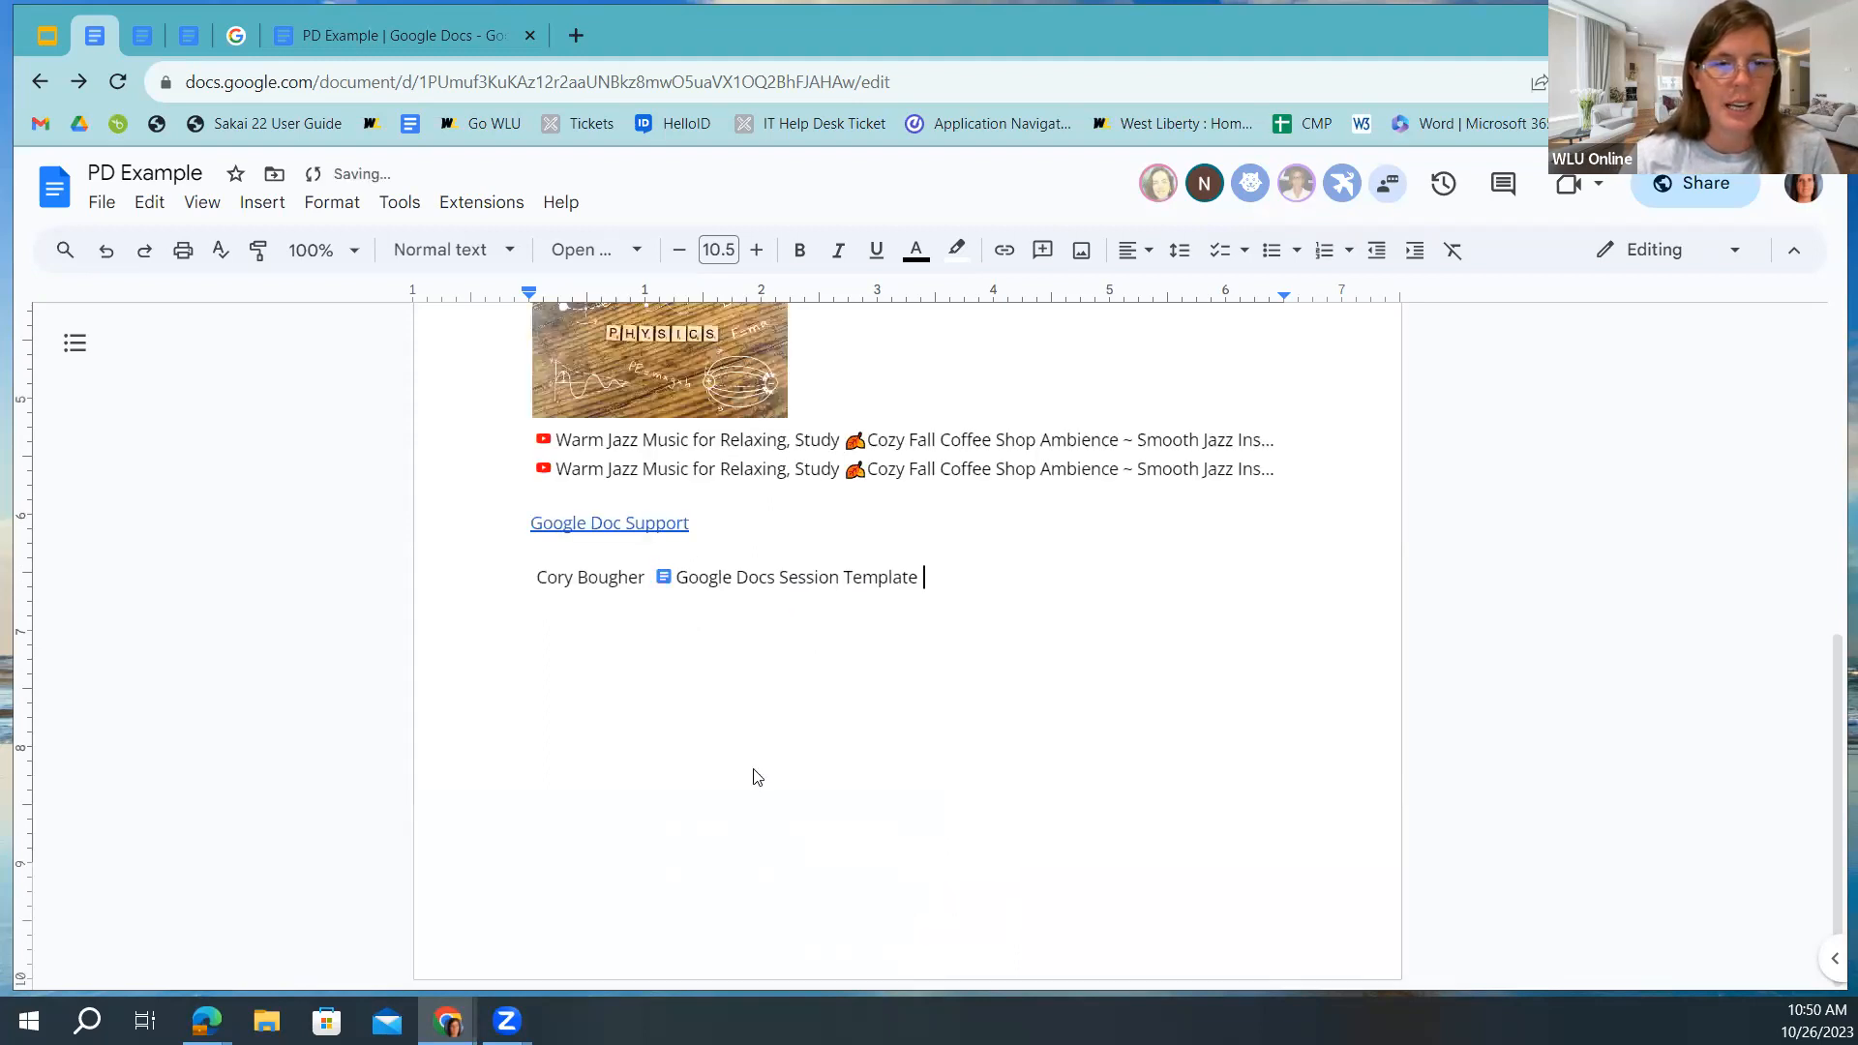
key("Return")
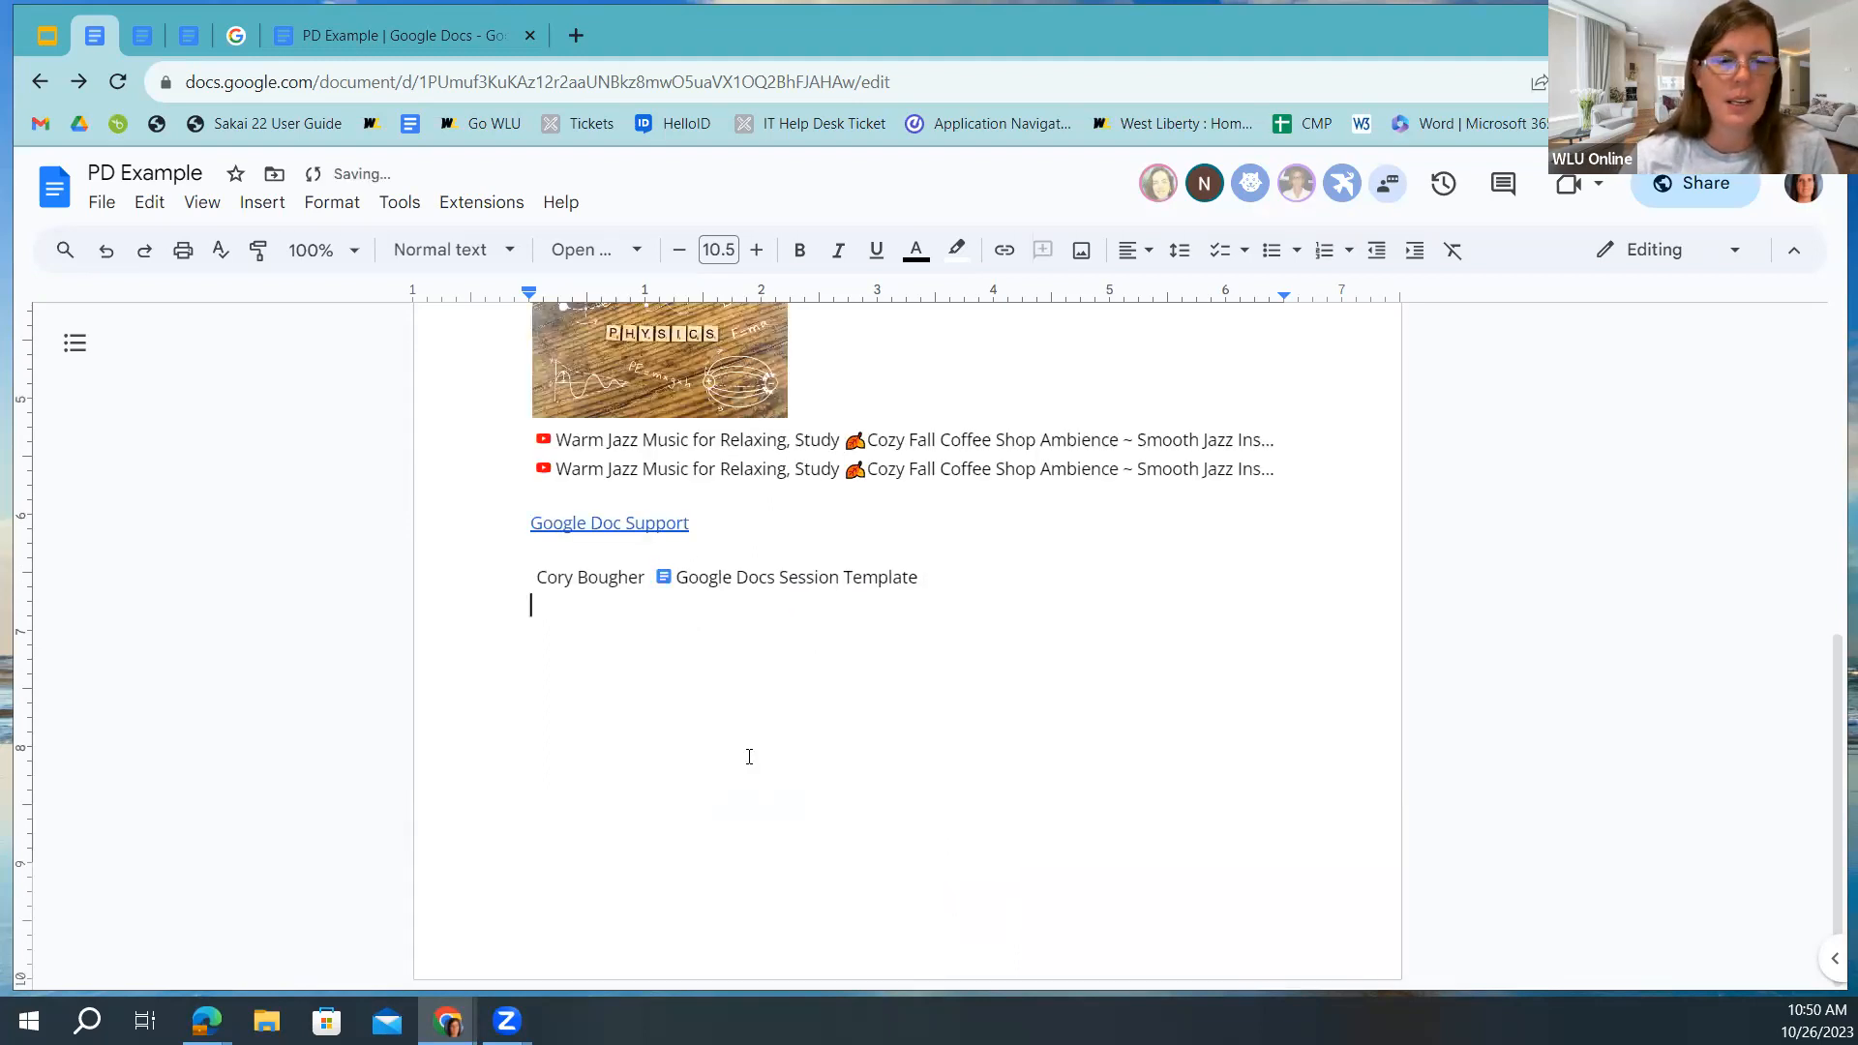
Insert a second colleague's person chip from Smart chips > People below the file chip.
mouse_move(613, 479)
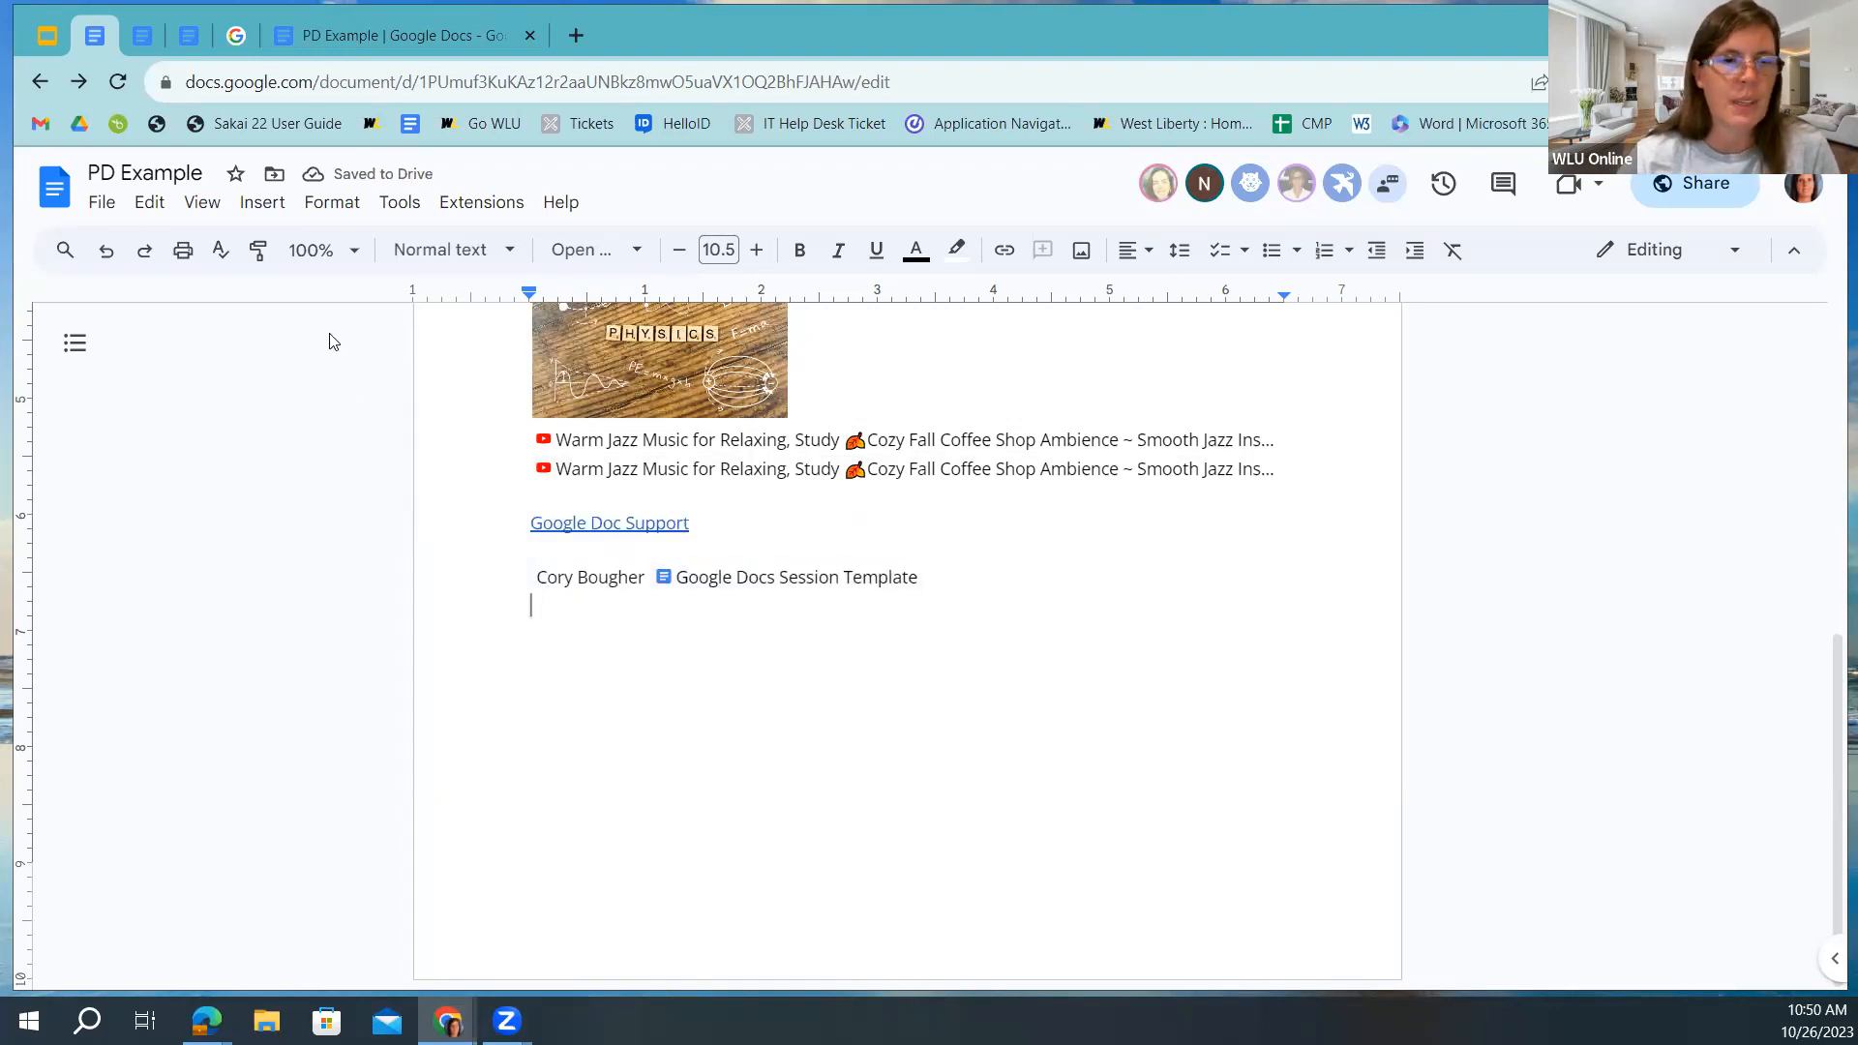
left_click(261, 201)
mouse_move(327, 494)
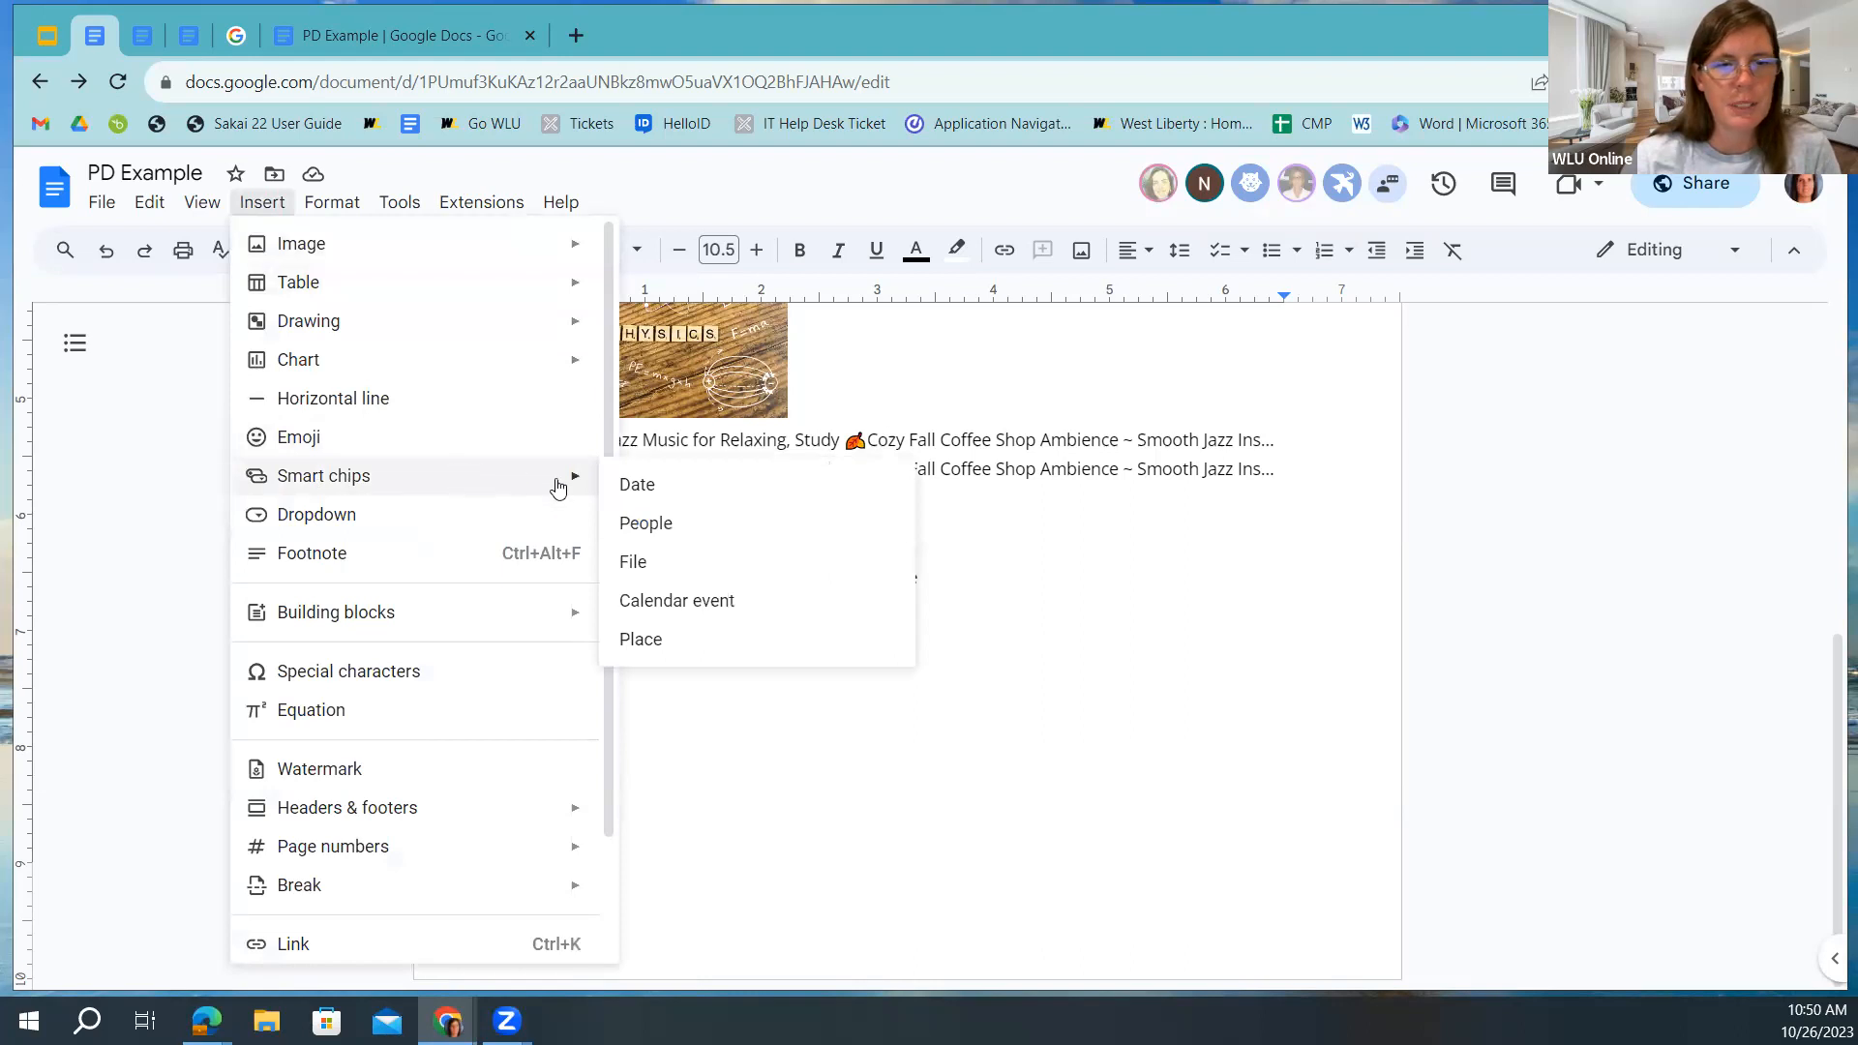
left_click(645, 522)
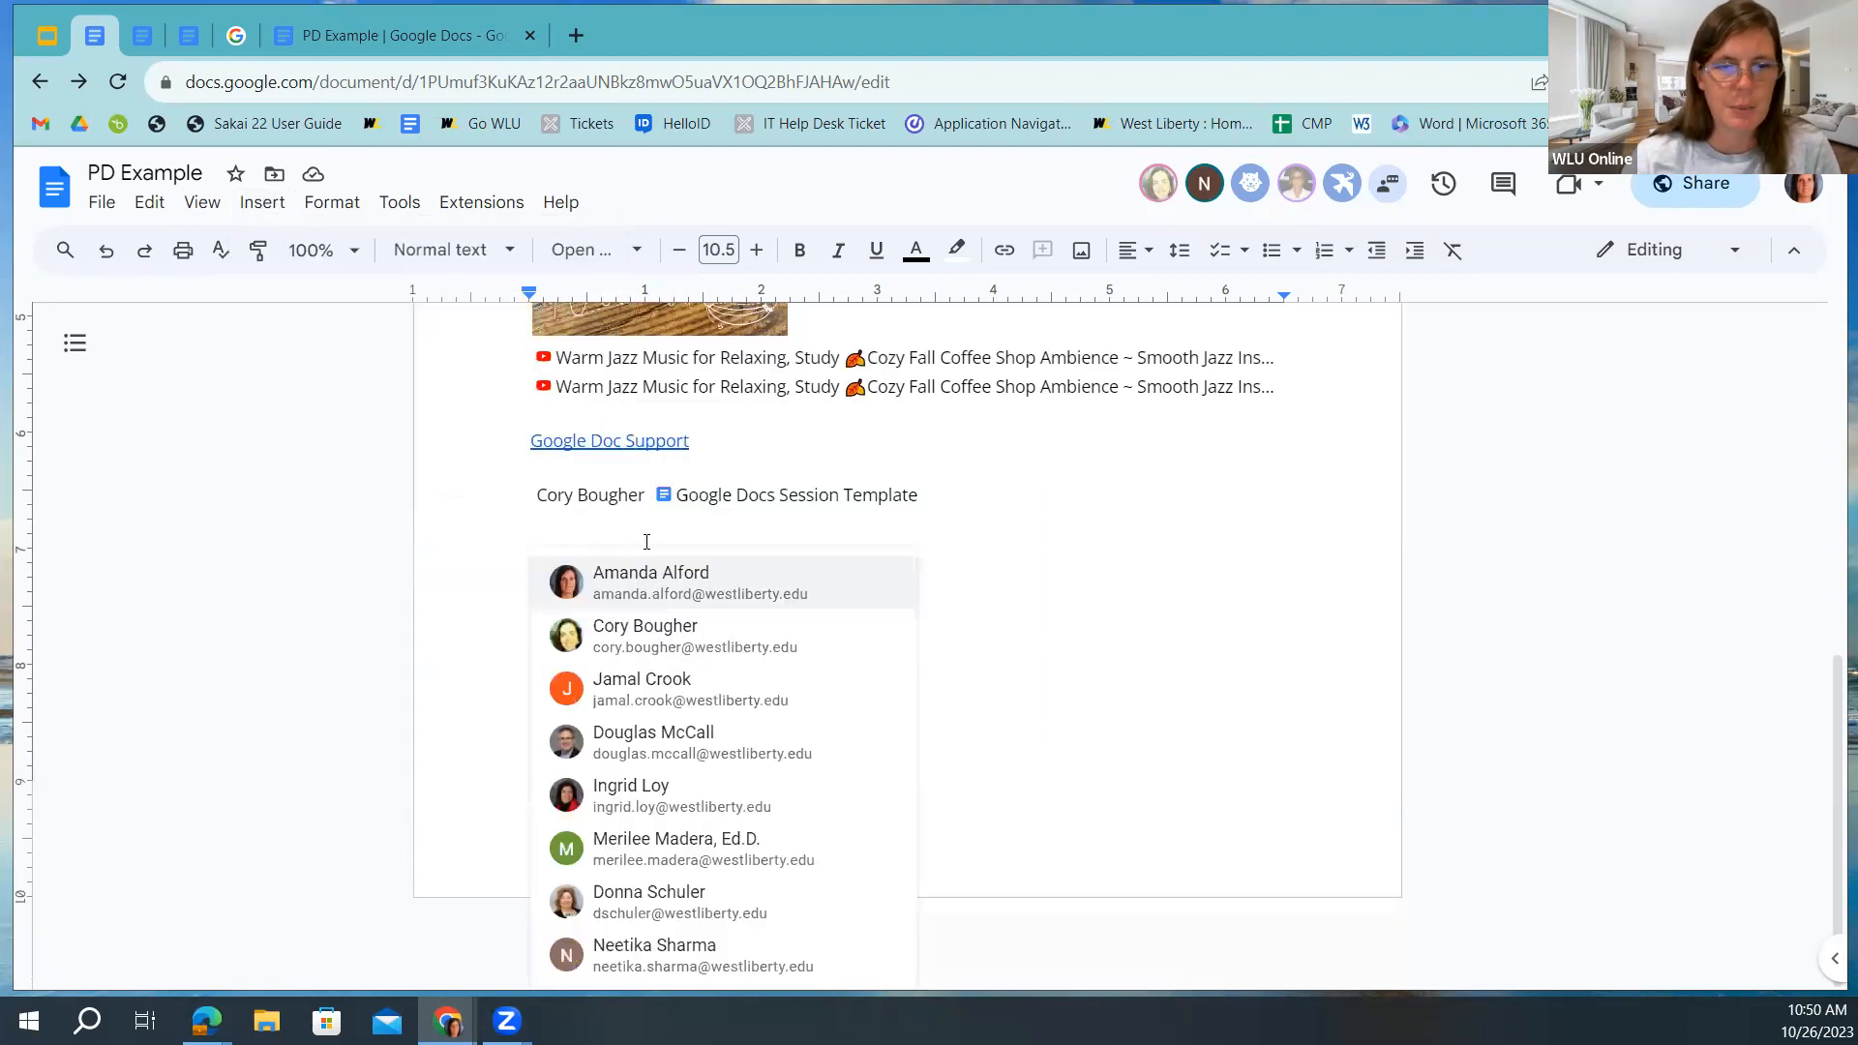
left_click(633, 898)
left_click(681, 647)
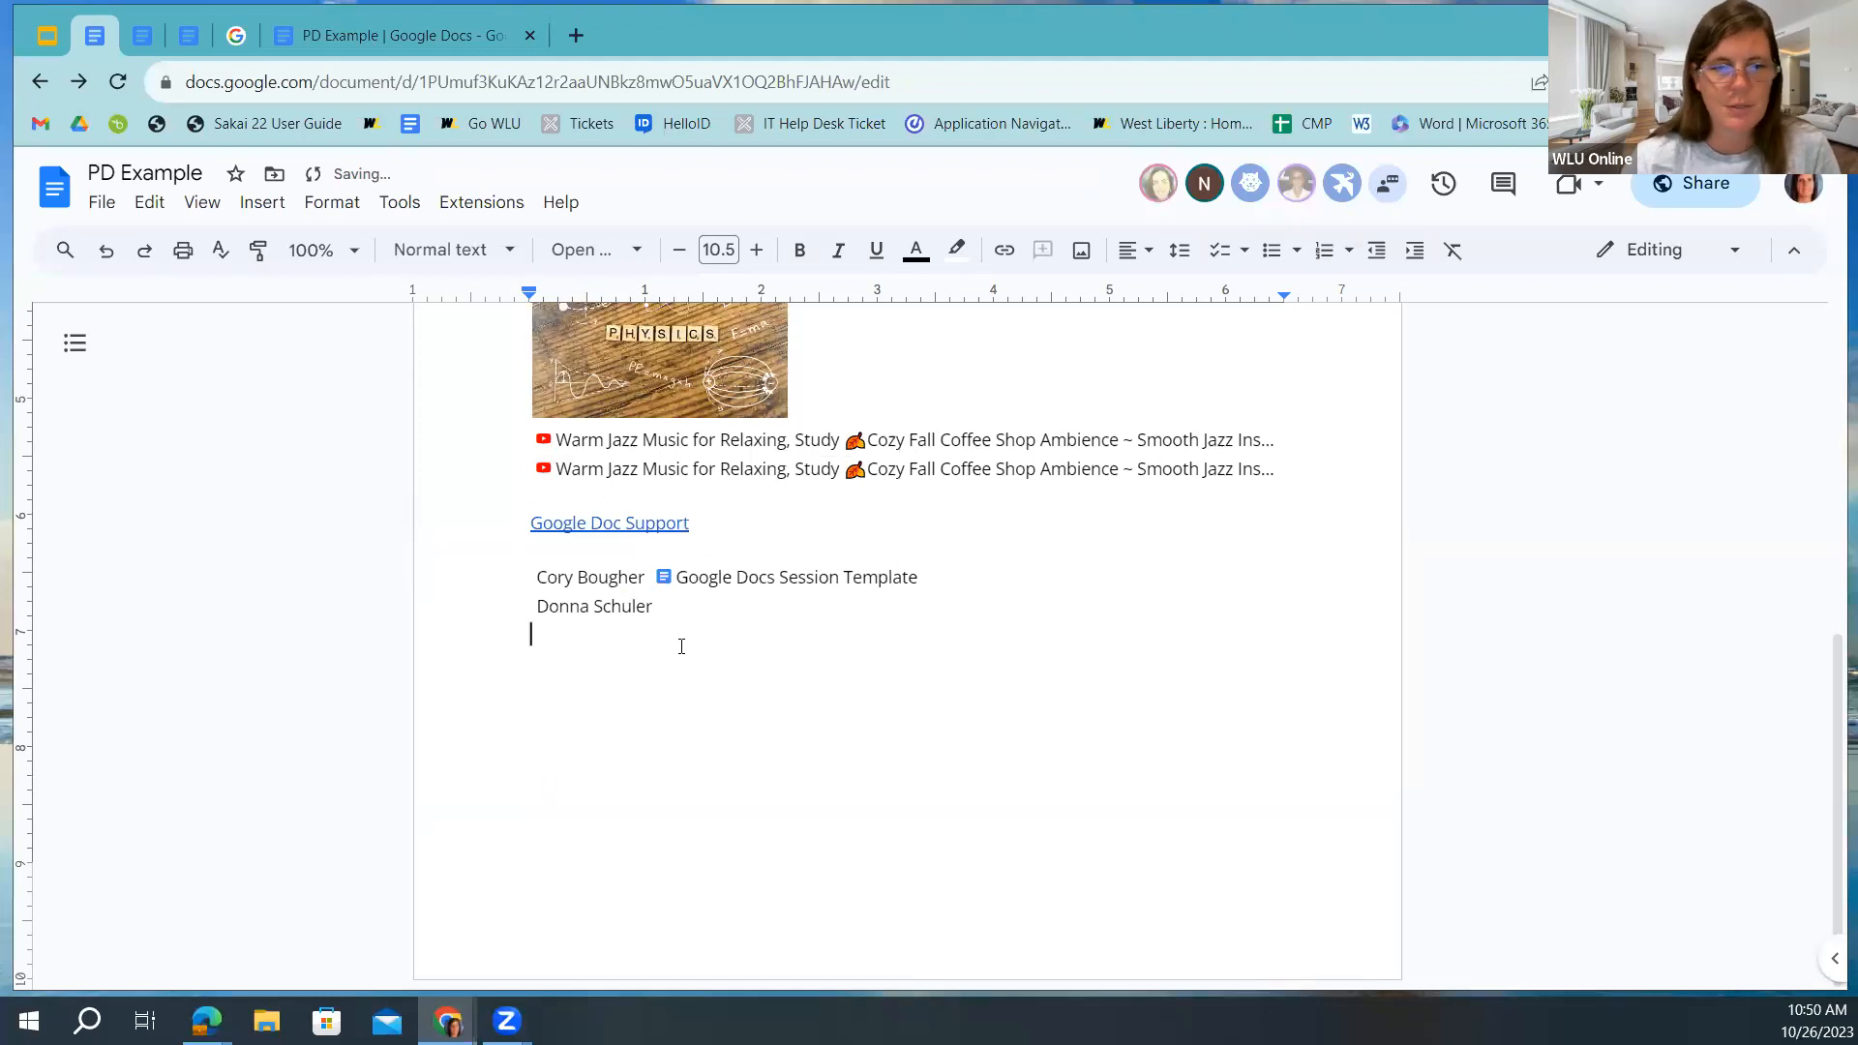
mouse_move(568, 607)
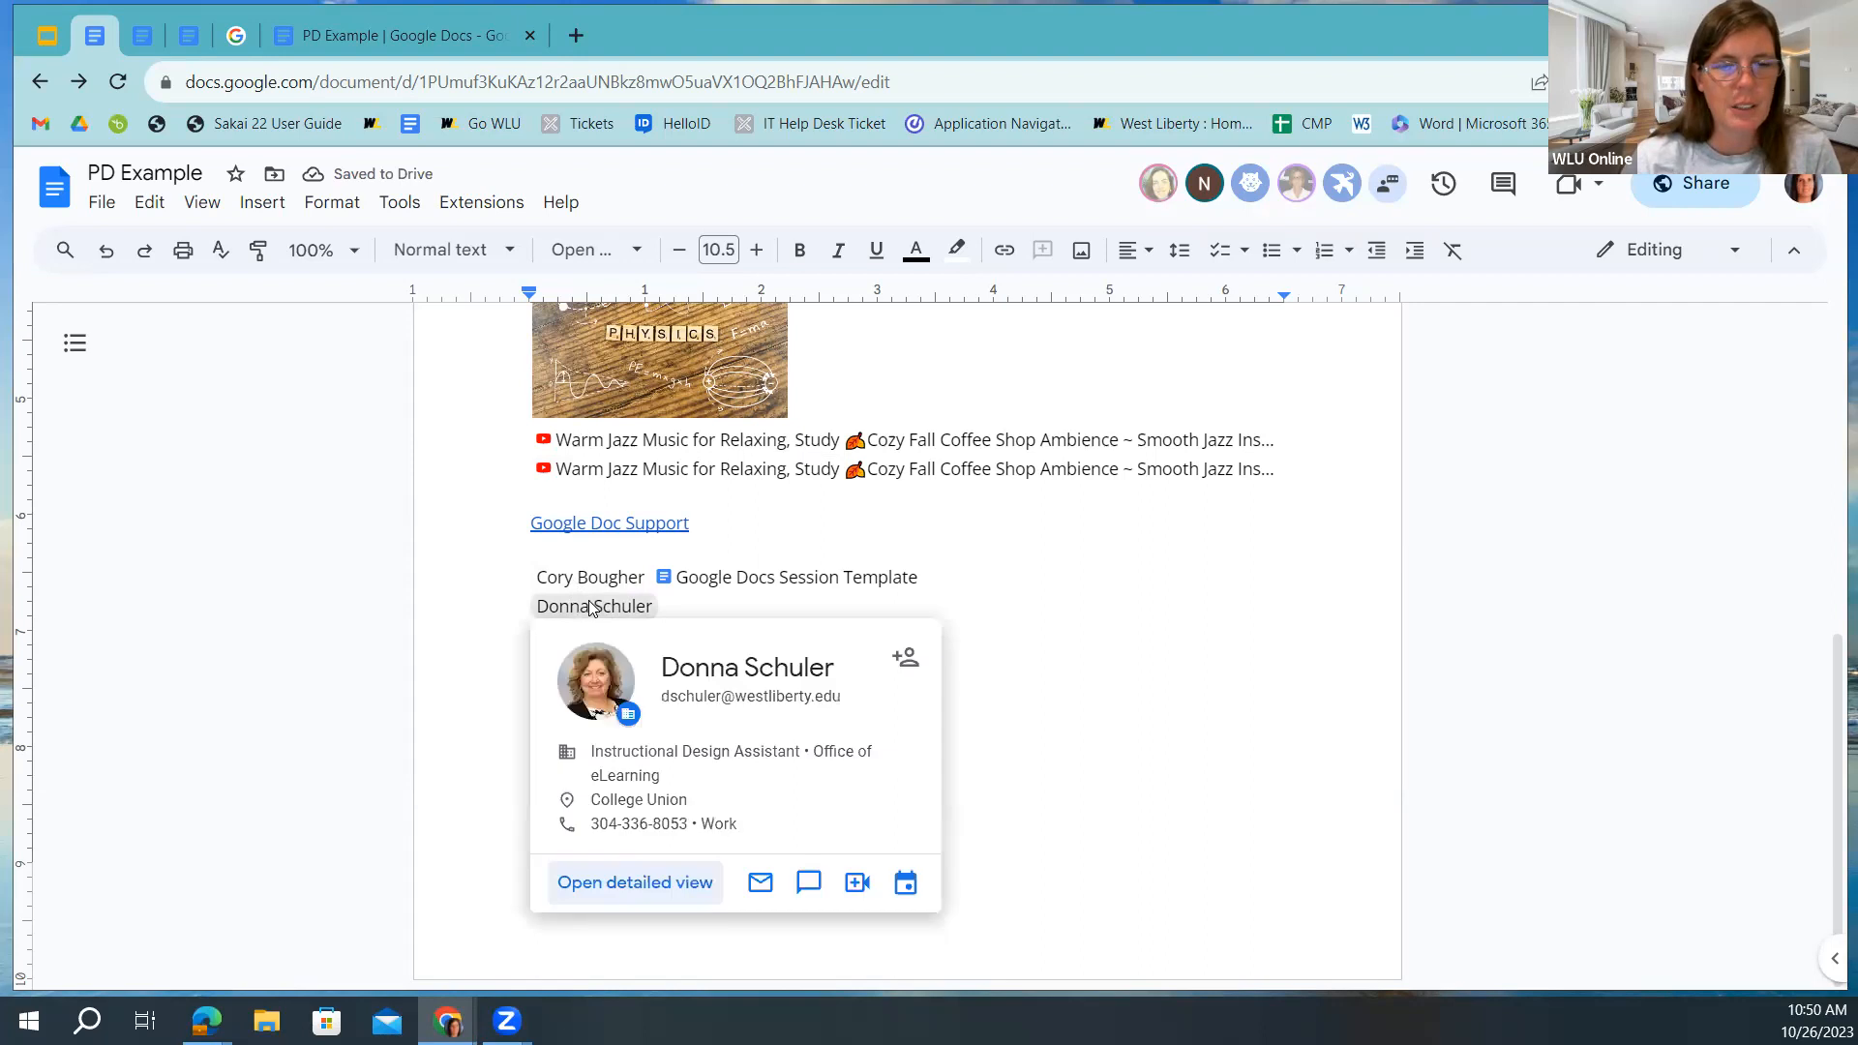
Insert a West Liberty University place chip, preview it on the map, and start a new line.
left_click(262, 202)
mouse_move(551, 484)
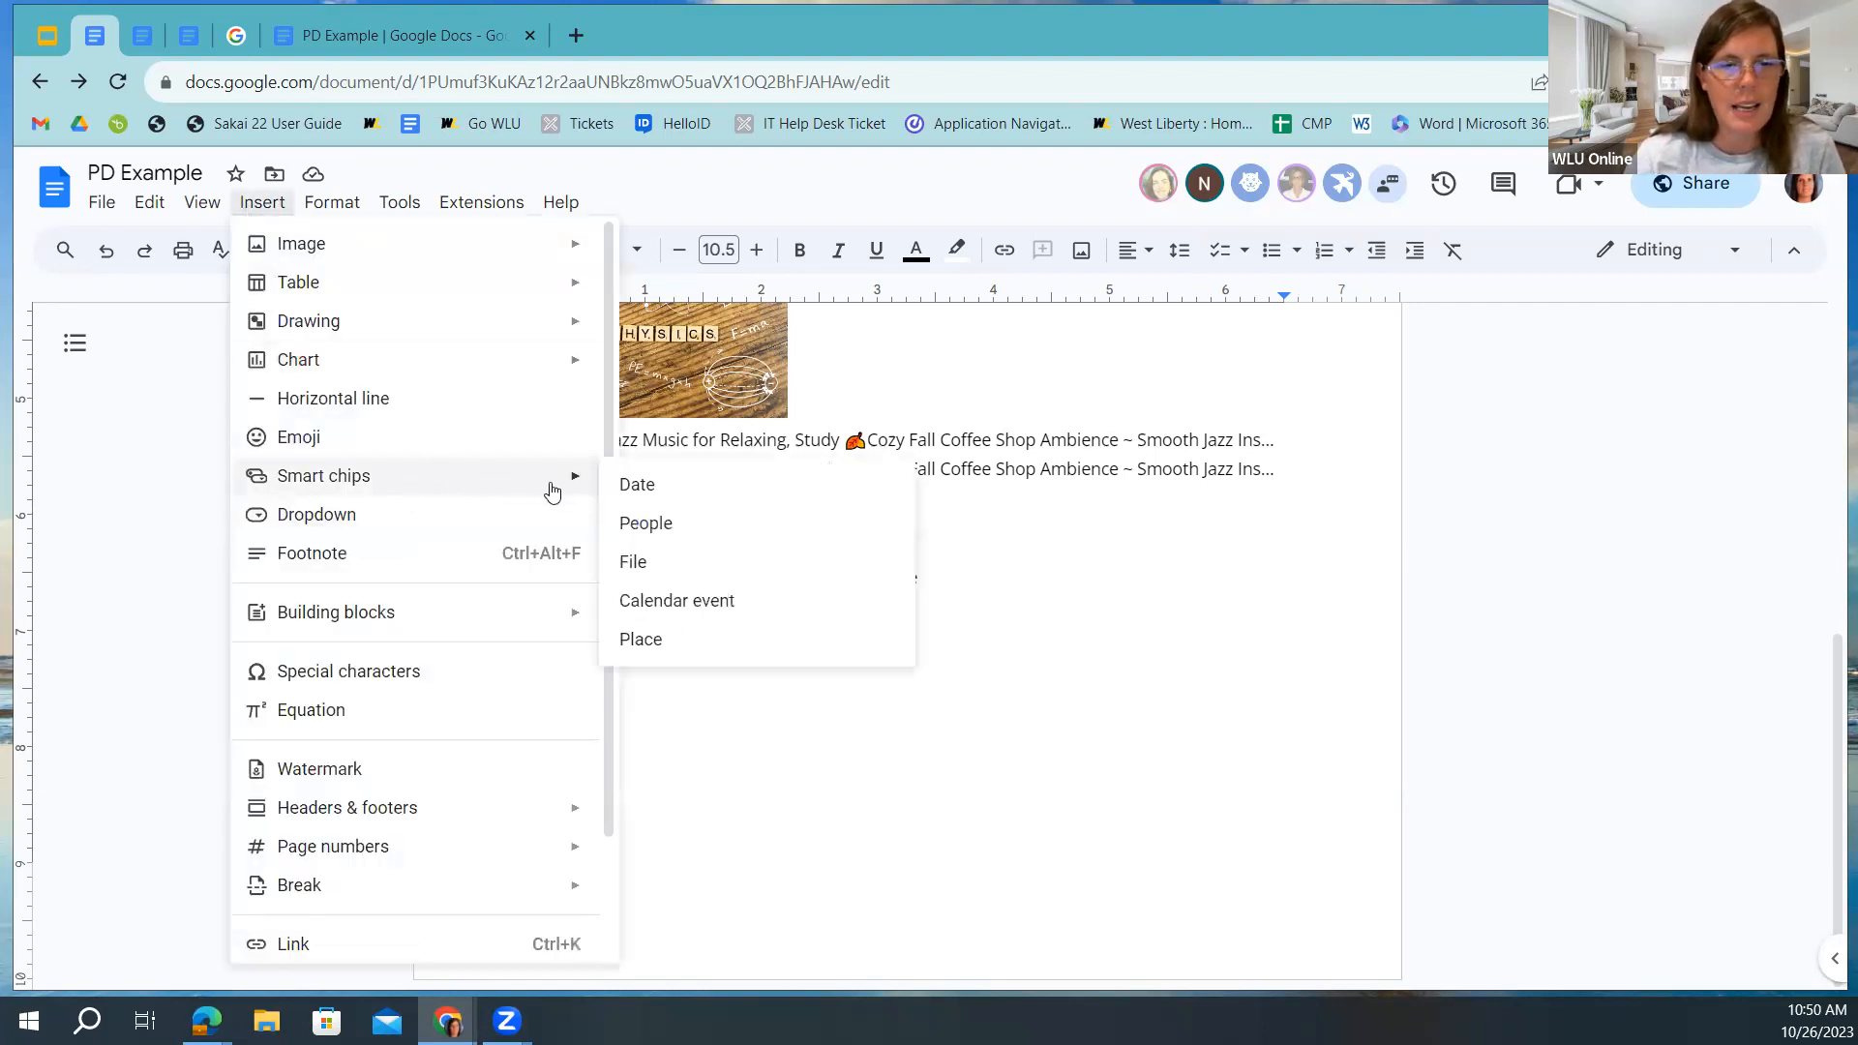
left_click(658, 638)
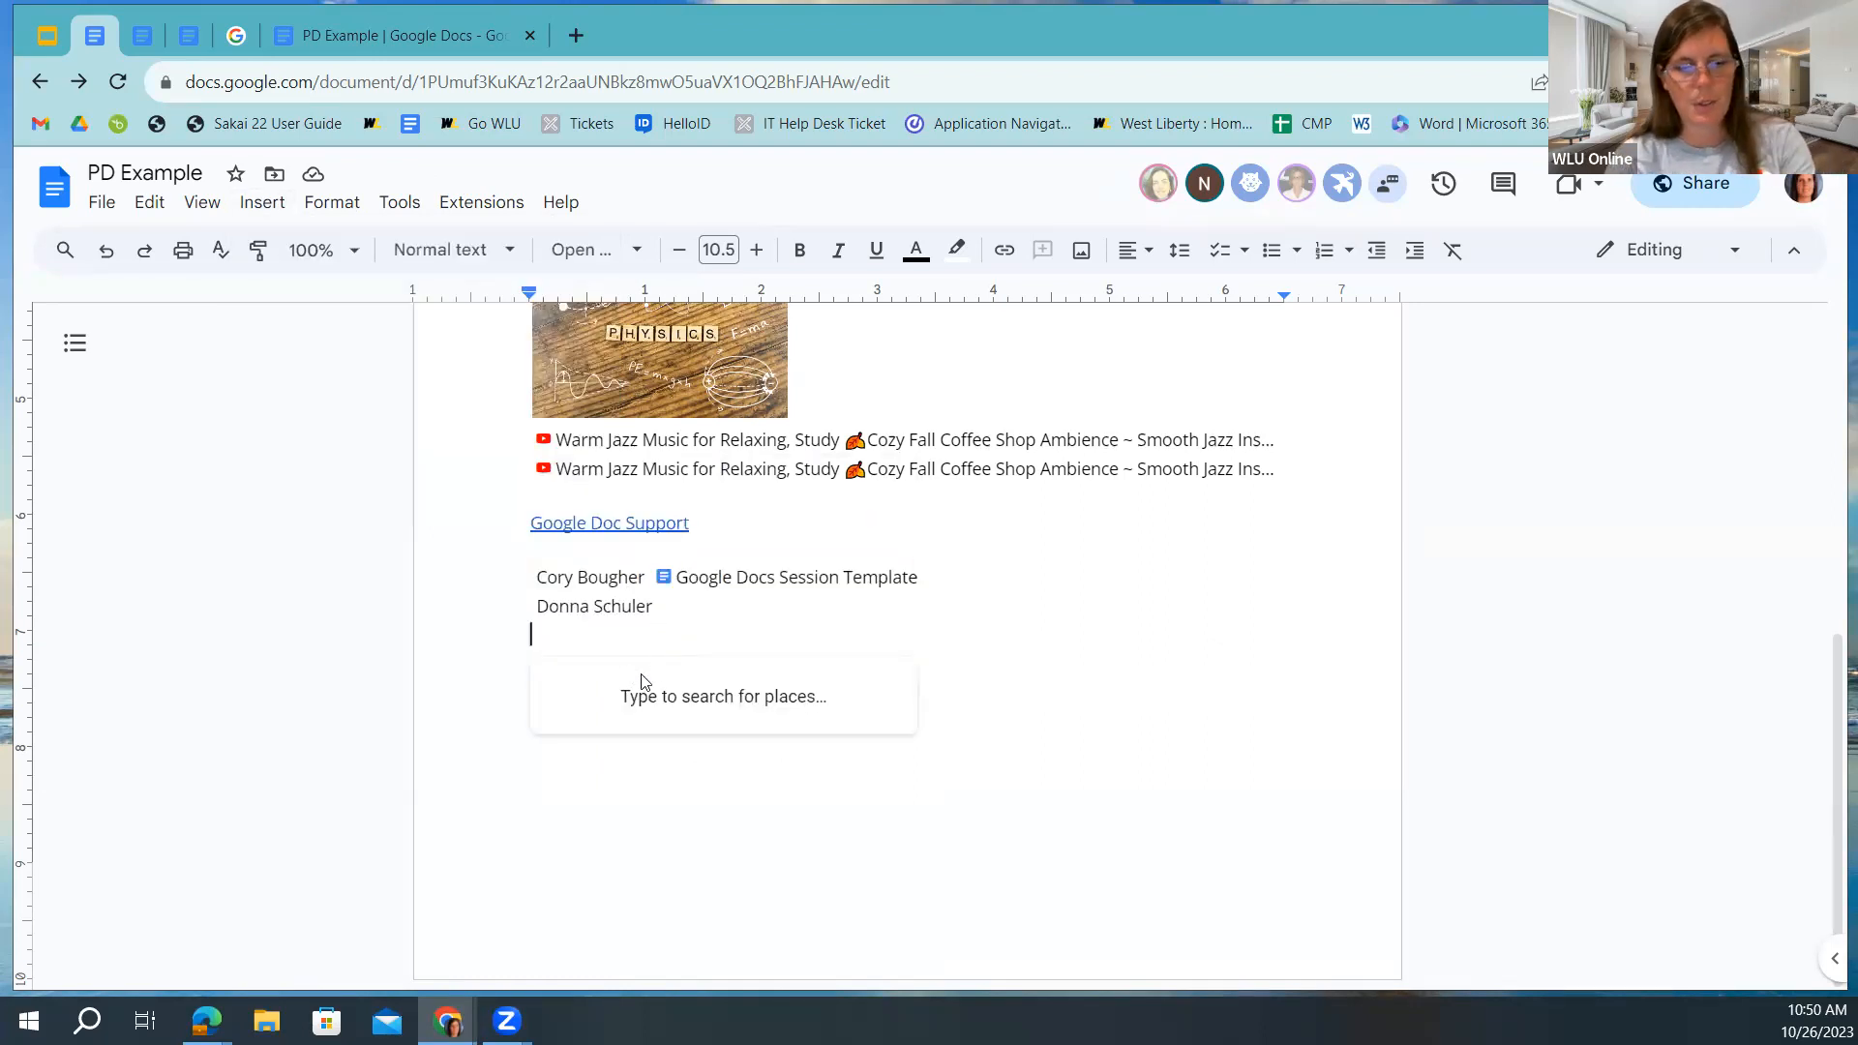
type("We")
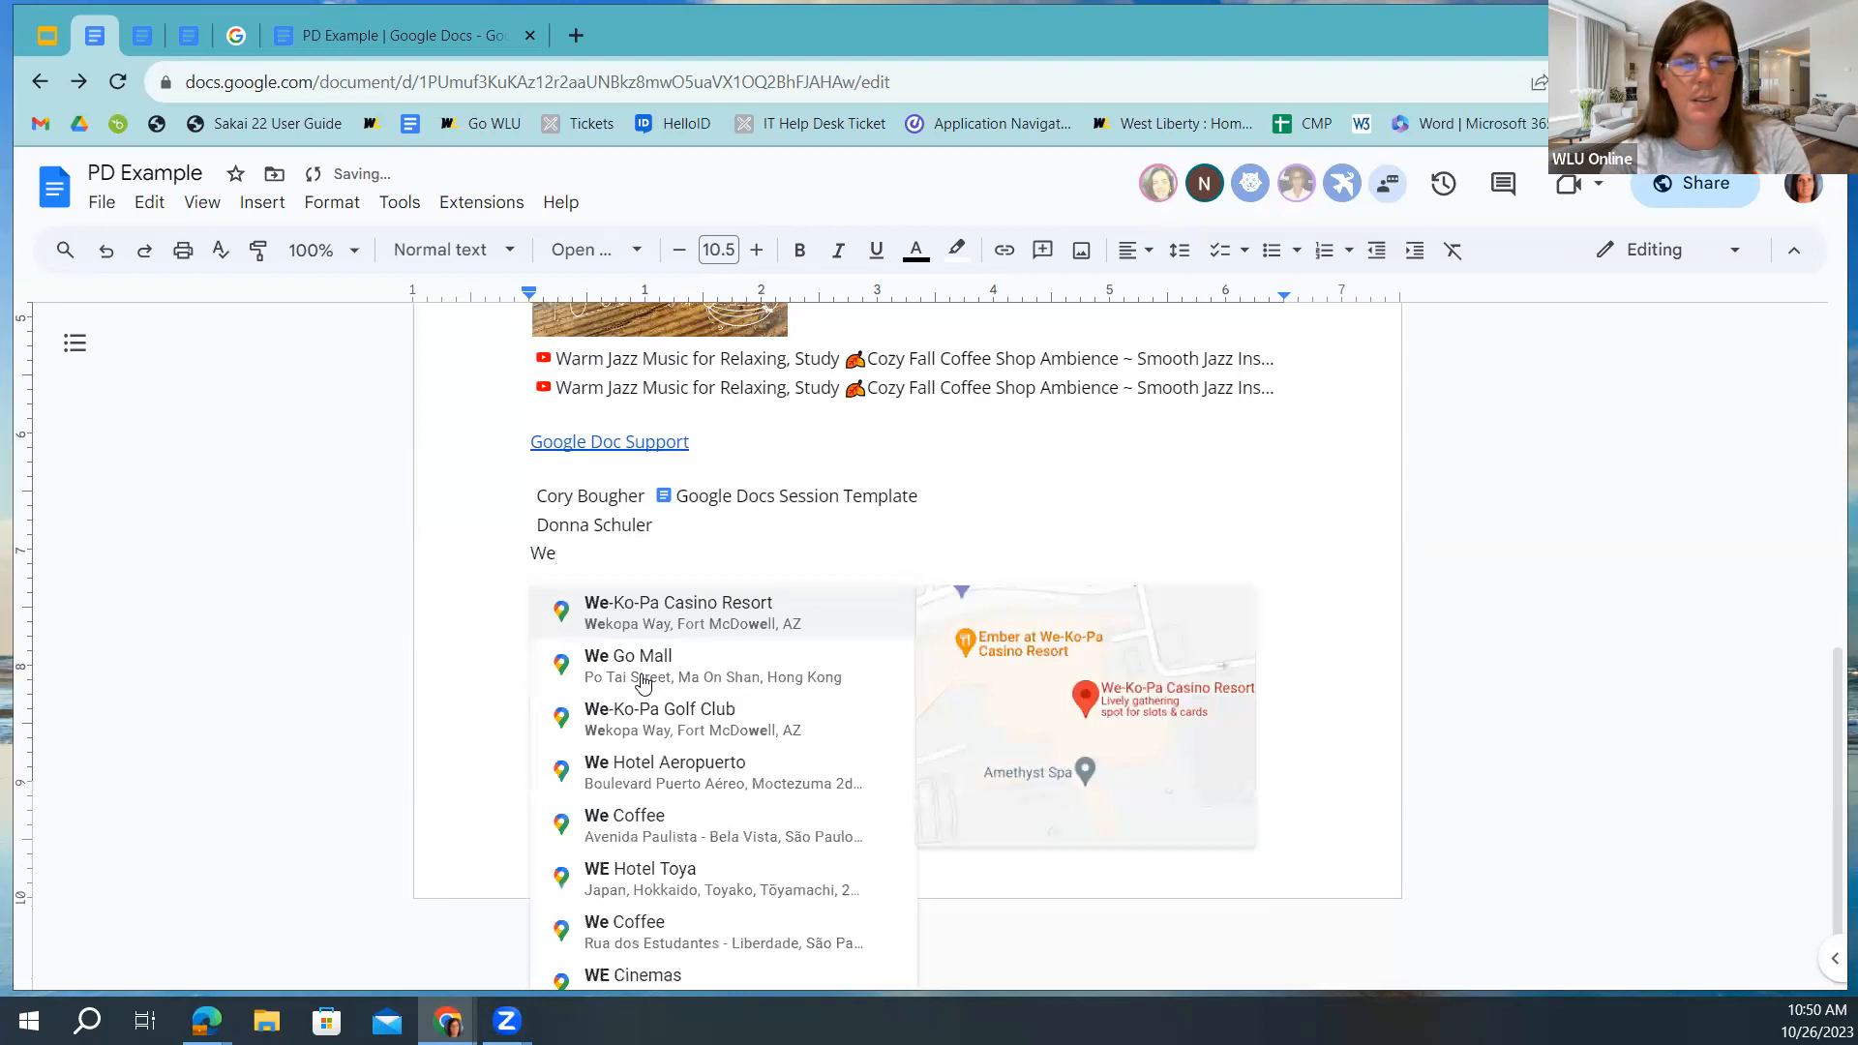
type("st Liberty")
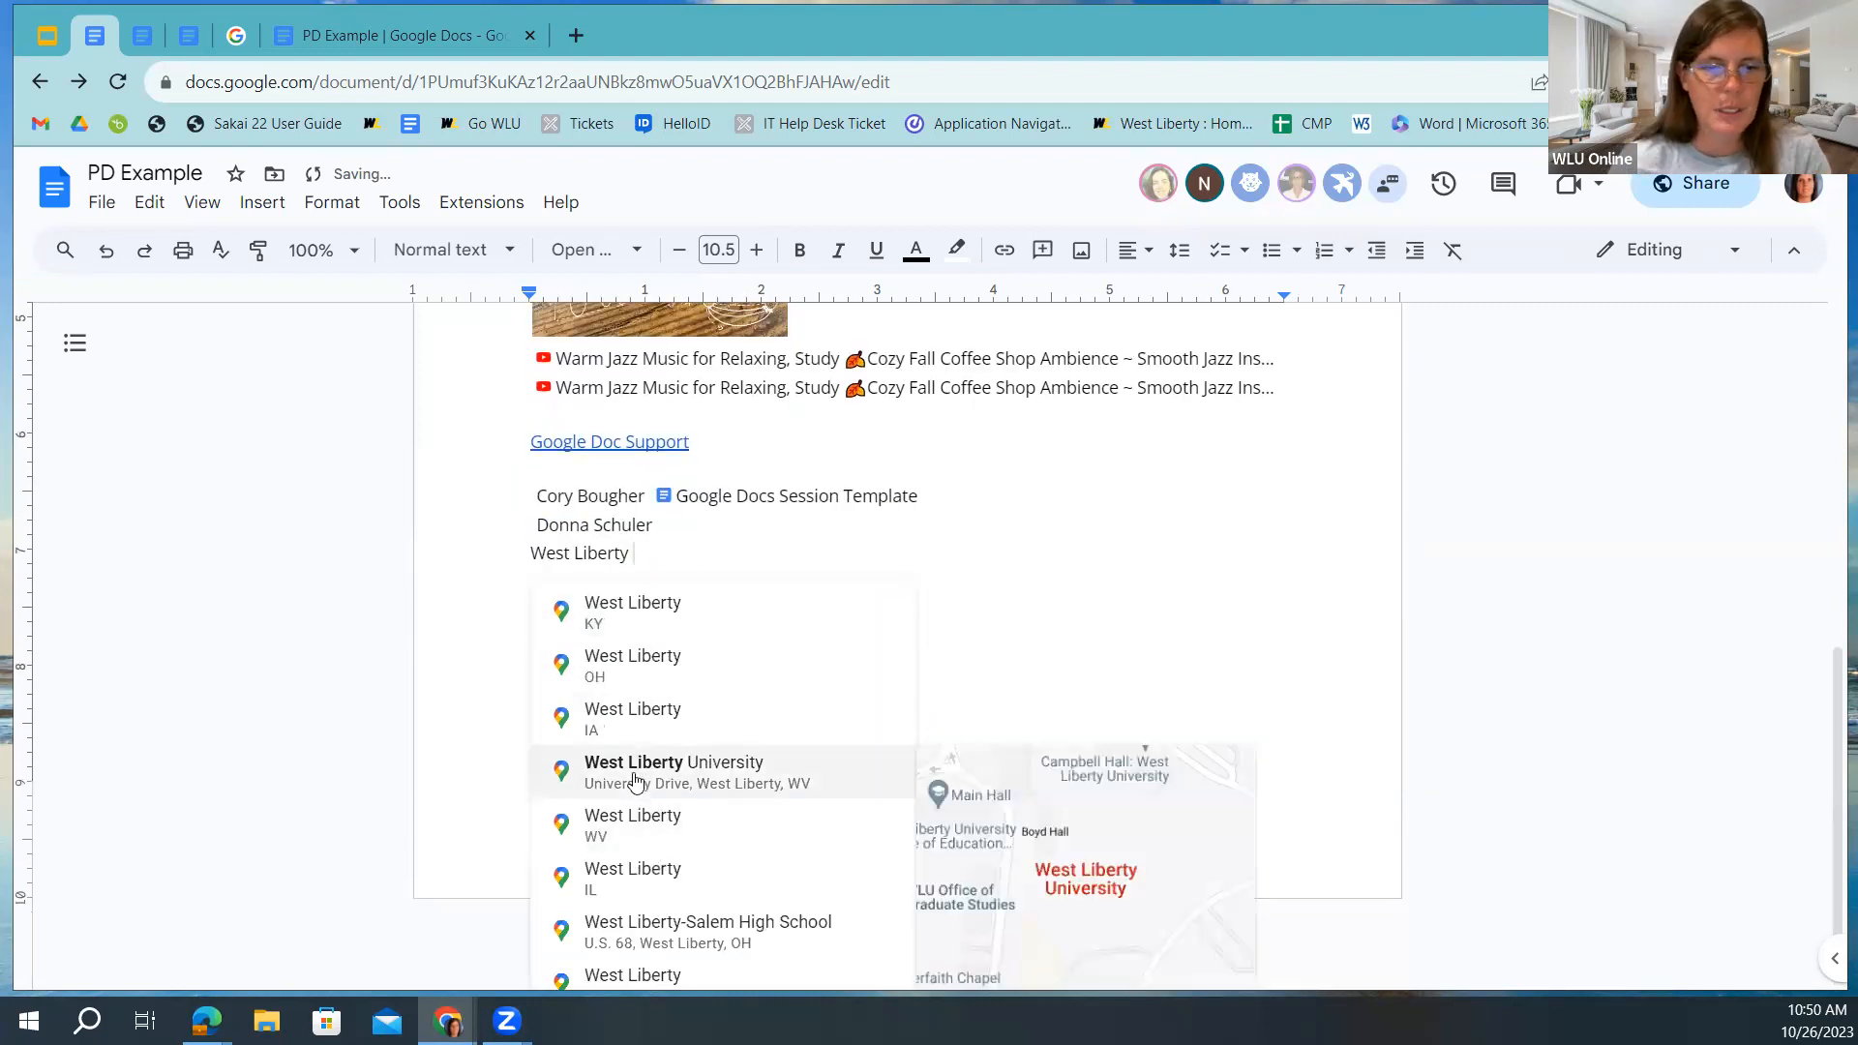
left_click(634, 774)
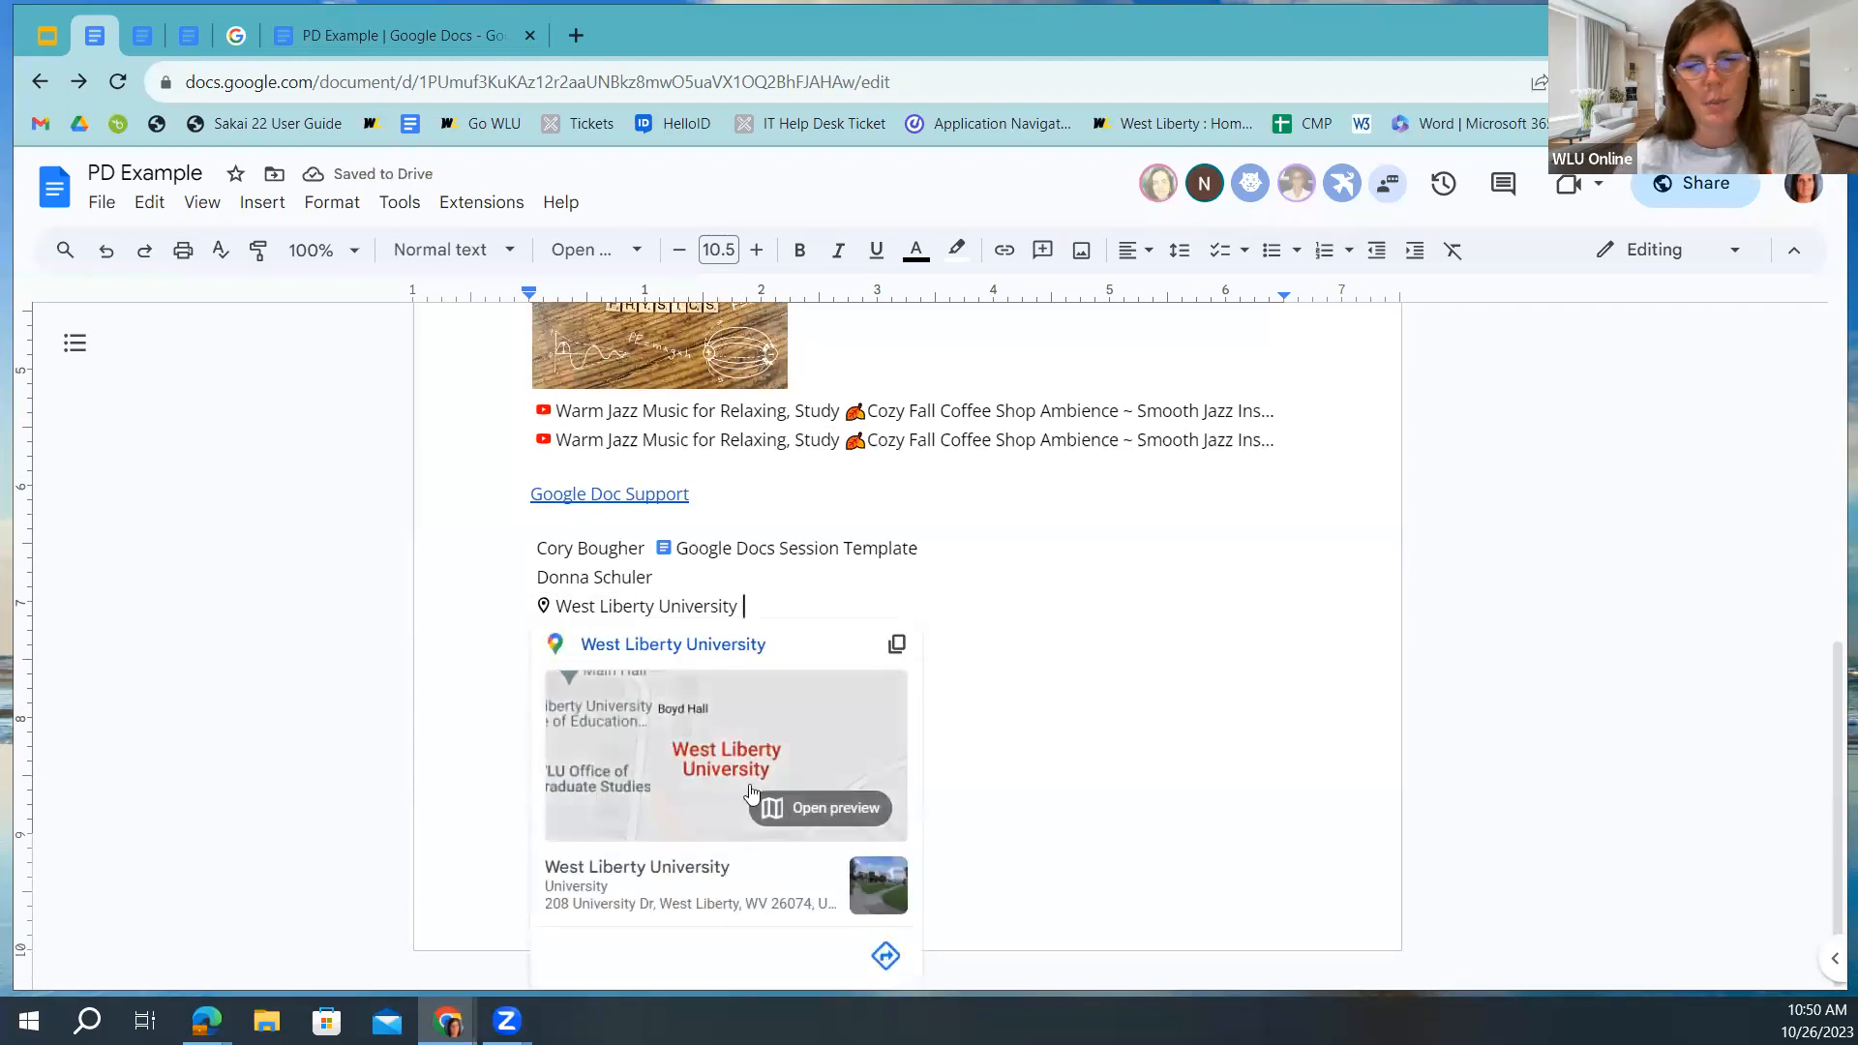
left_click(821, 808)
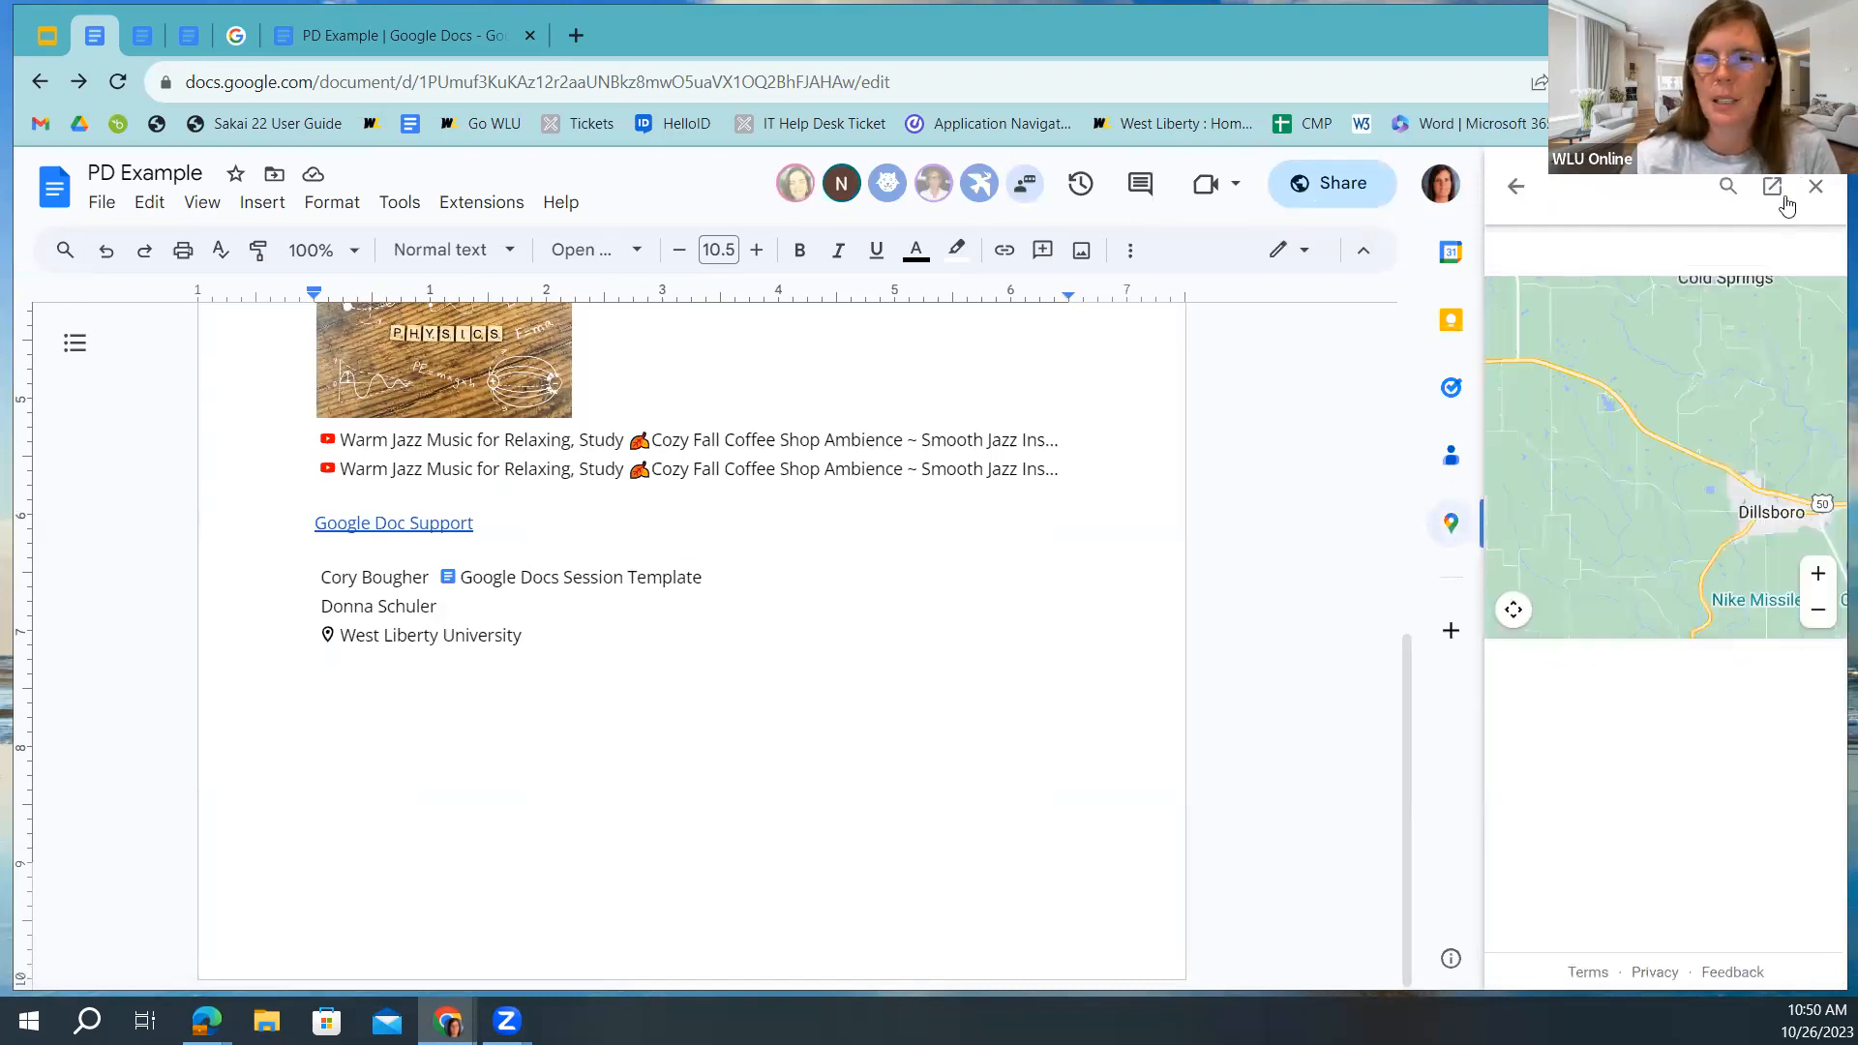
left_click(1817, 196)
key("Return")
Insert the Working with Google Docs event chip as an Oct 26, 2023 meeting-notes heading.
left_click(262, 203)
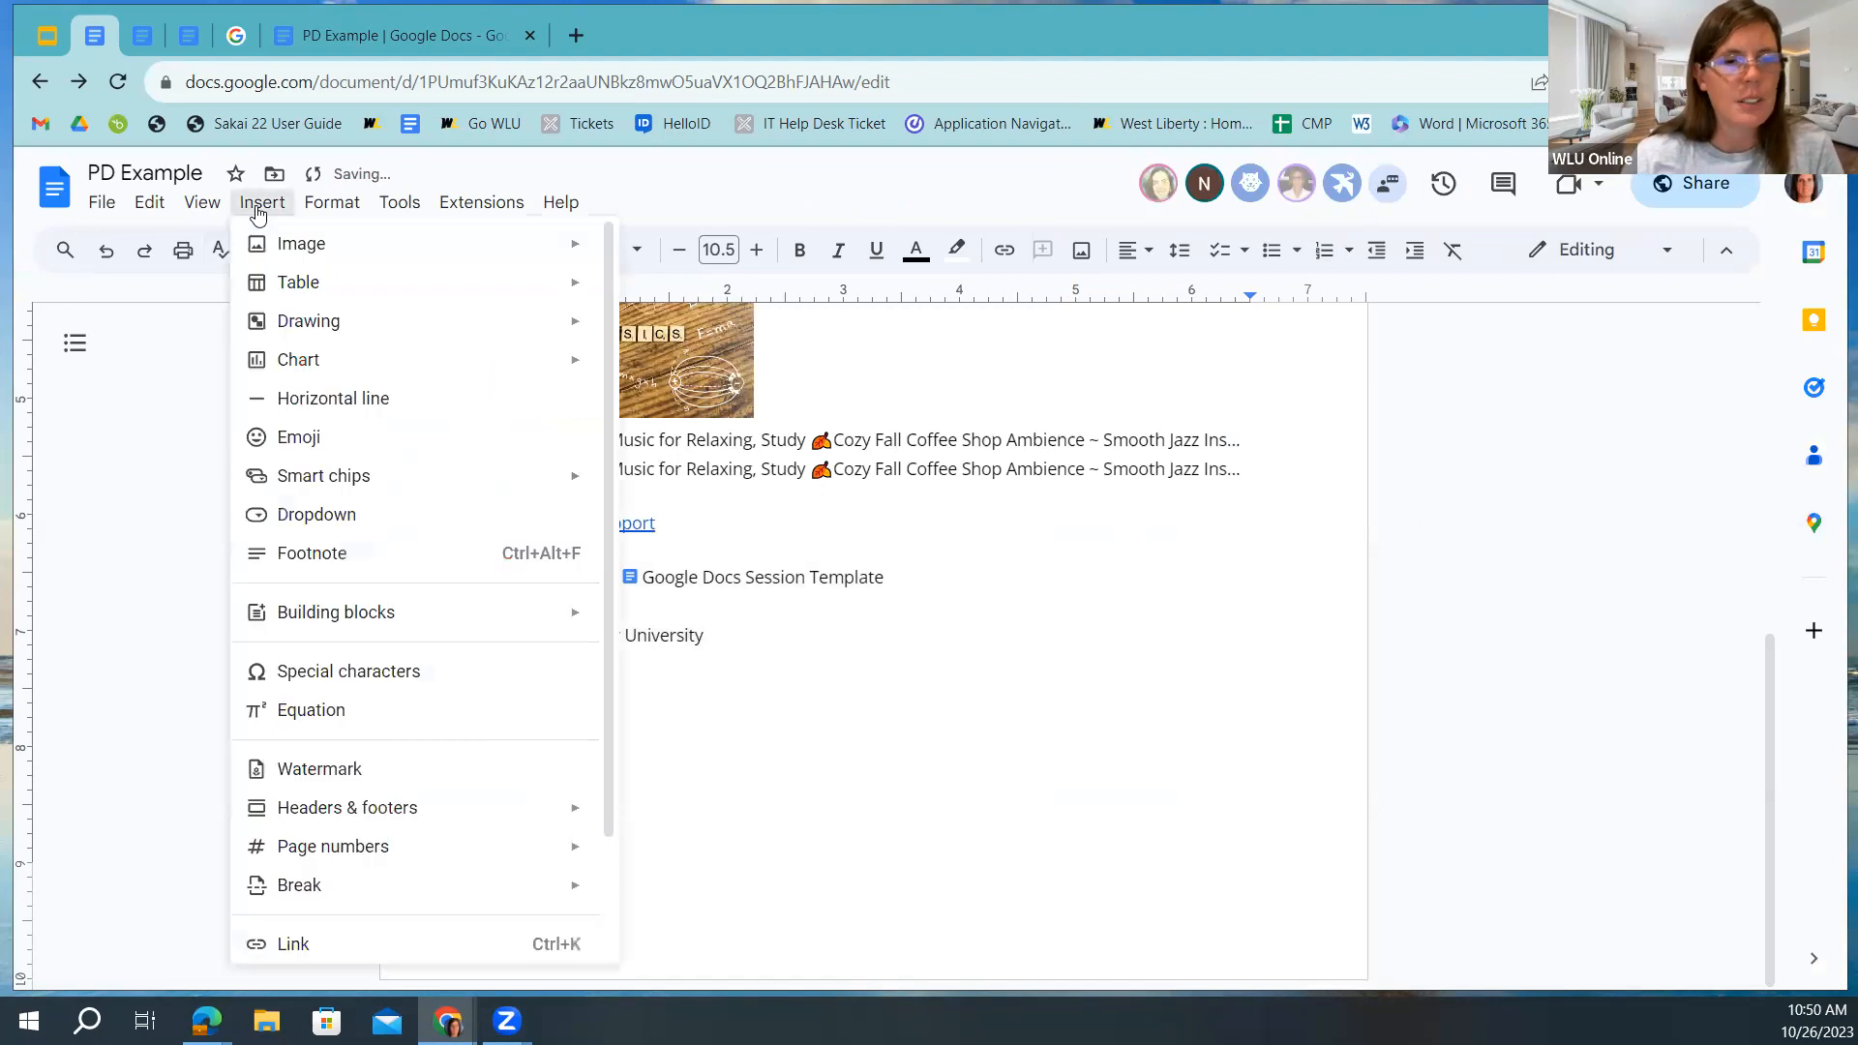
mouse_move(423, 471)
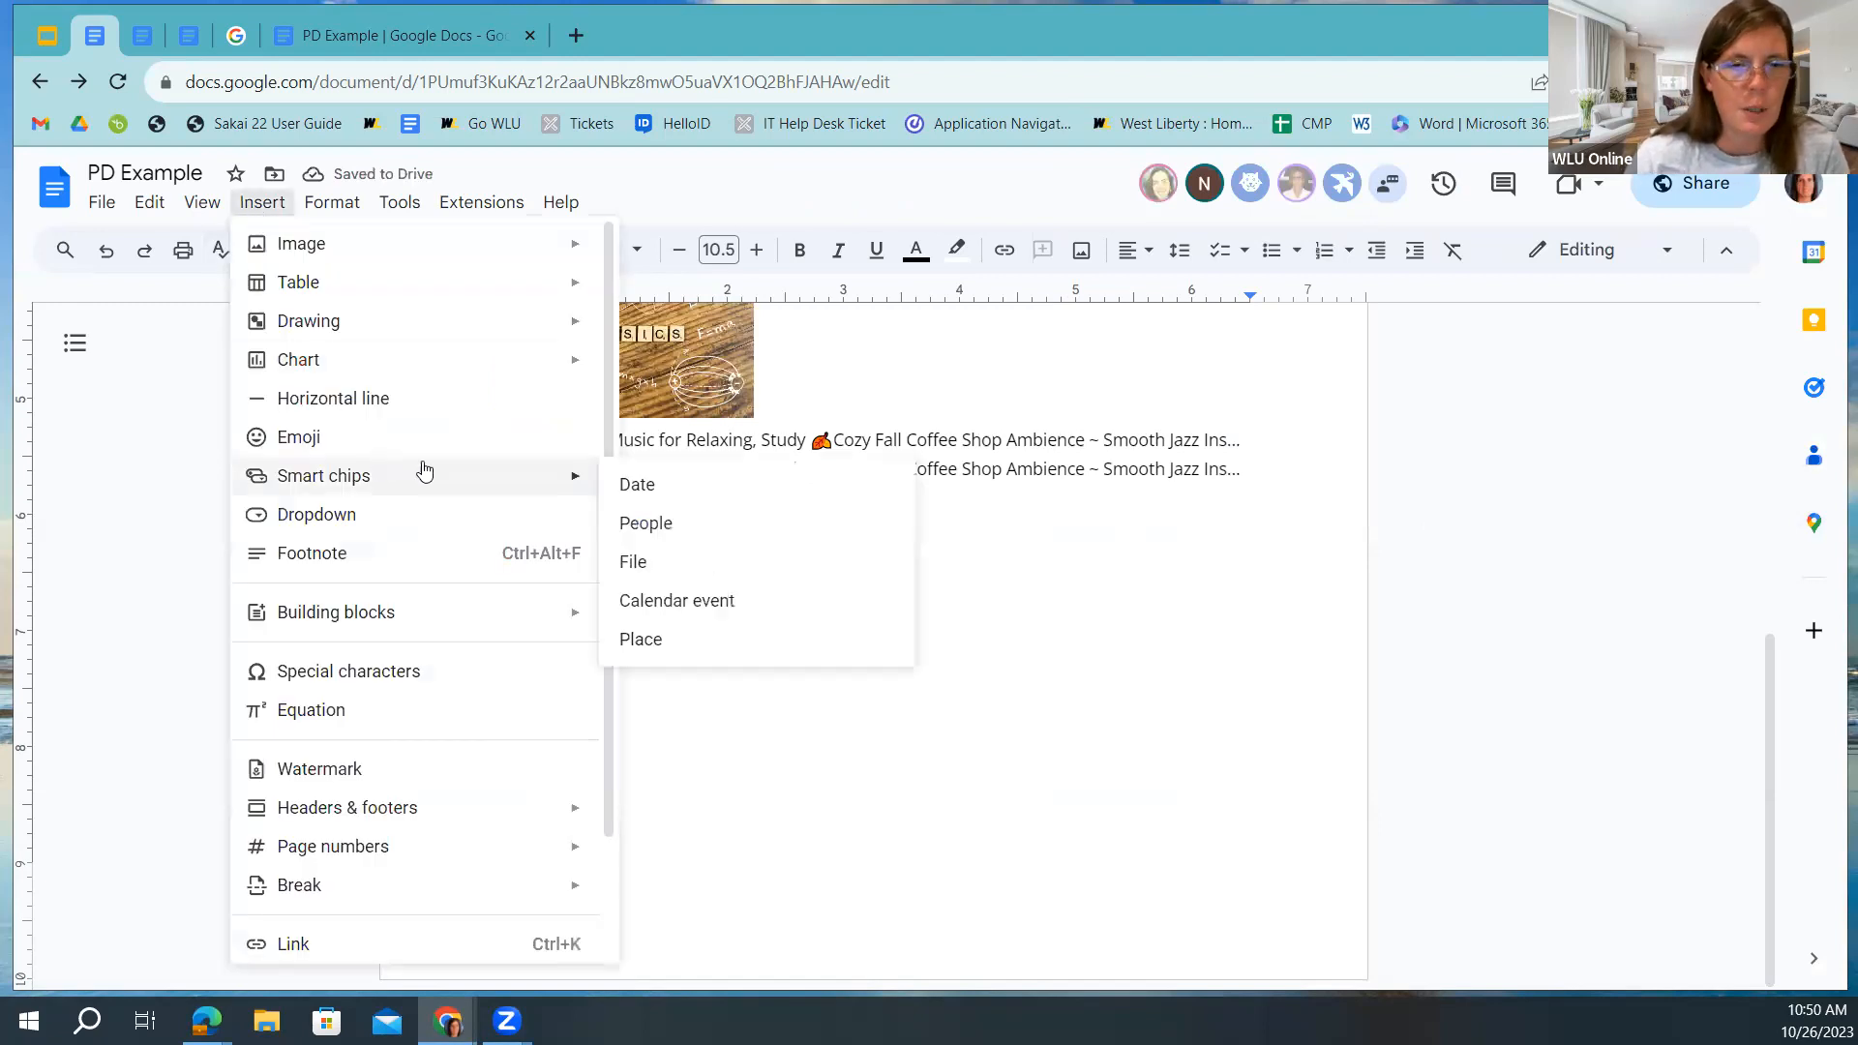
left_click(658, 608)
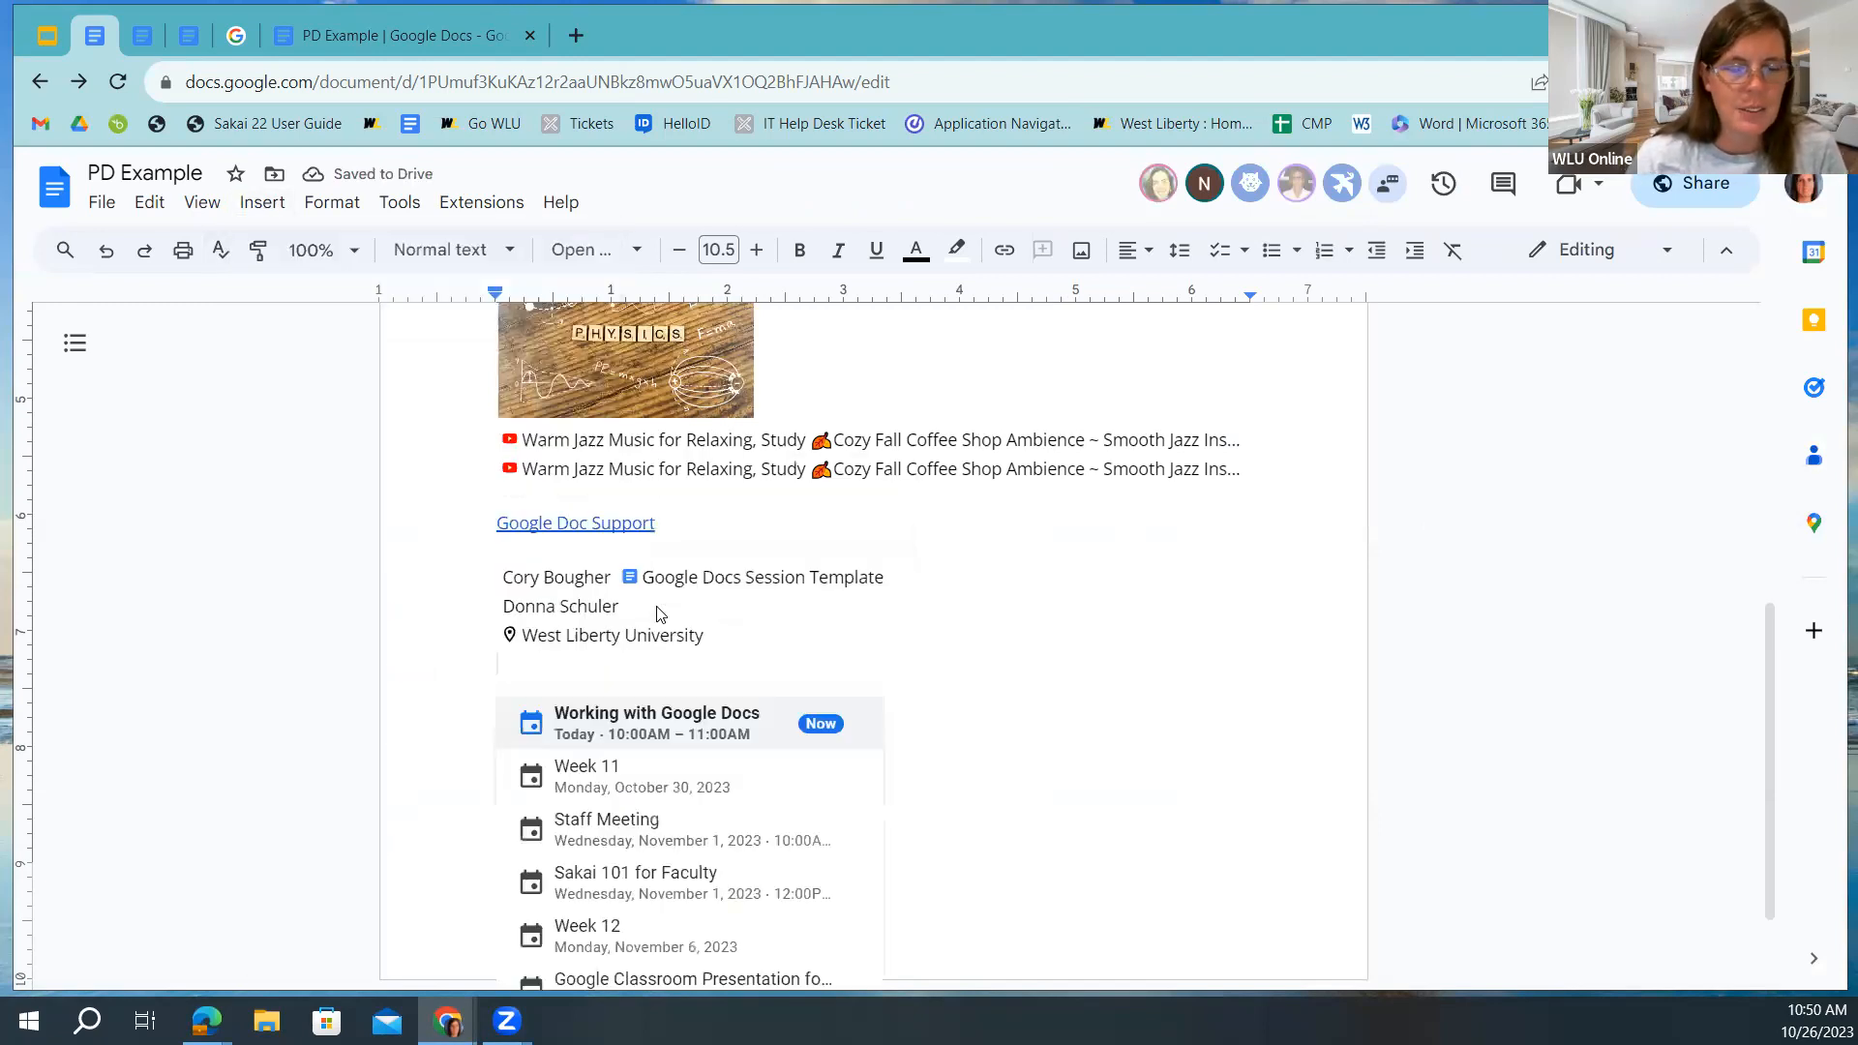
left_click(592, 736)
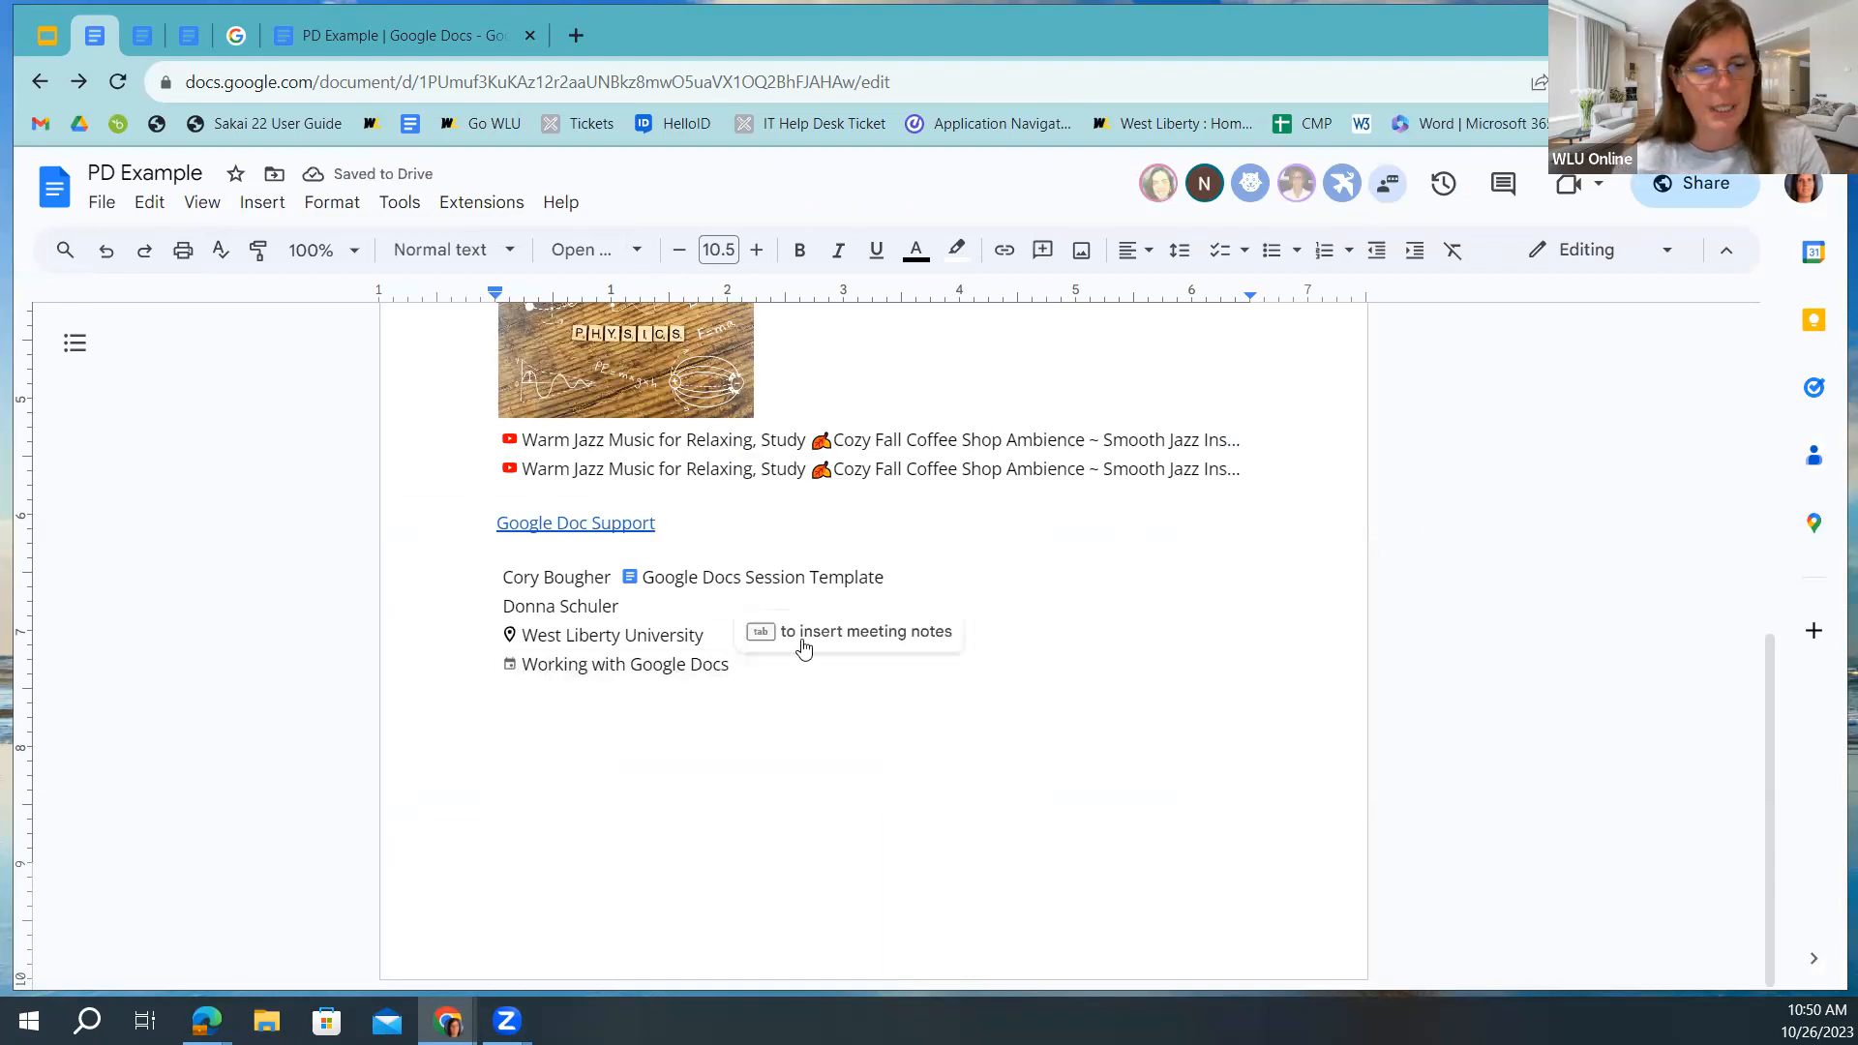
key("Tab")
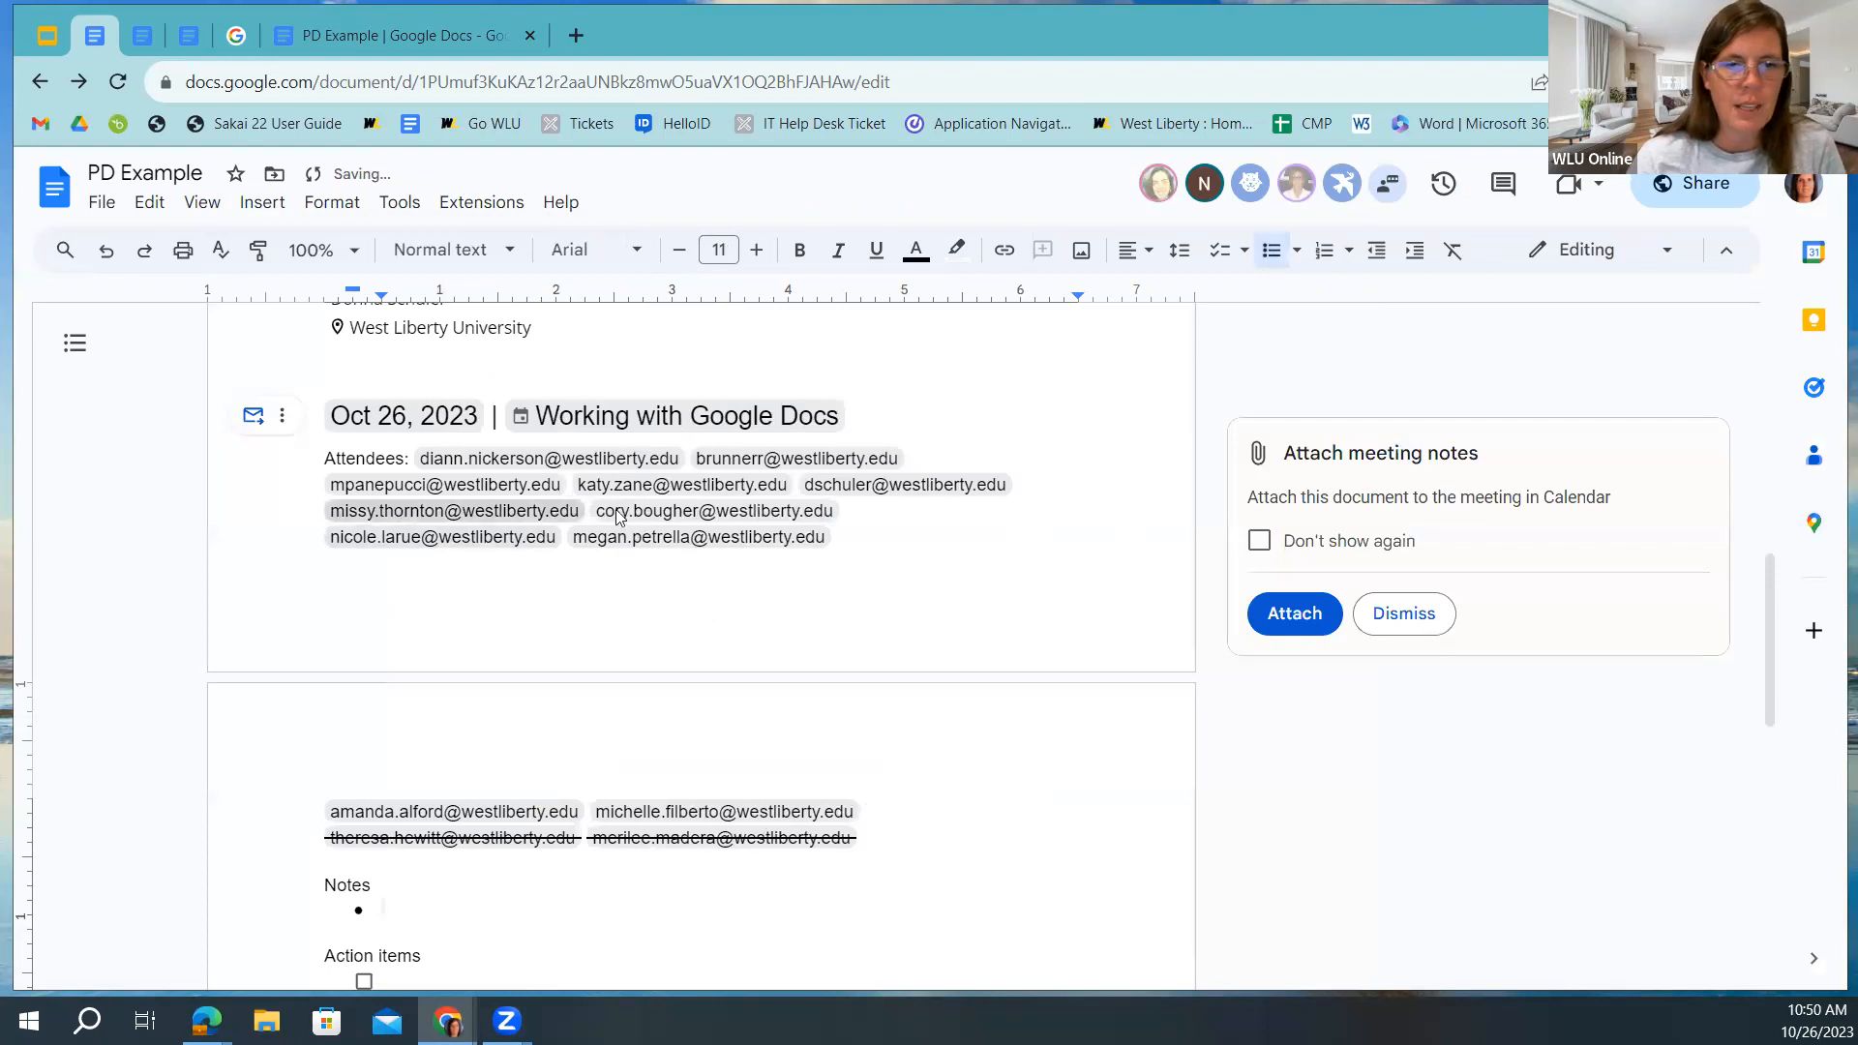
left_click(1404, 614)
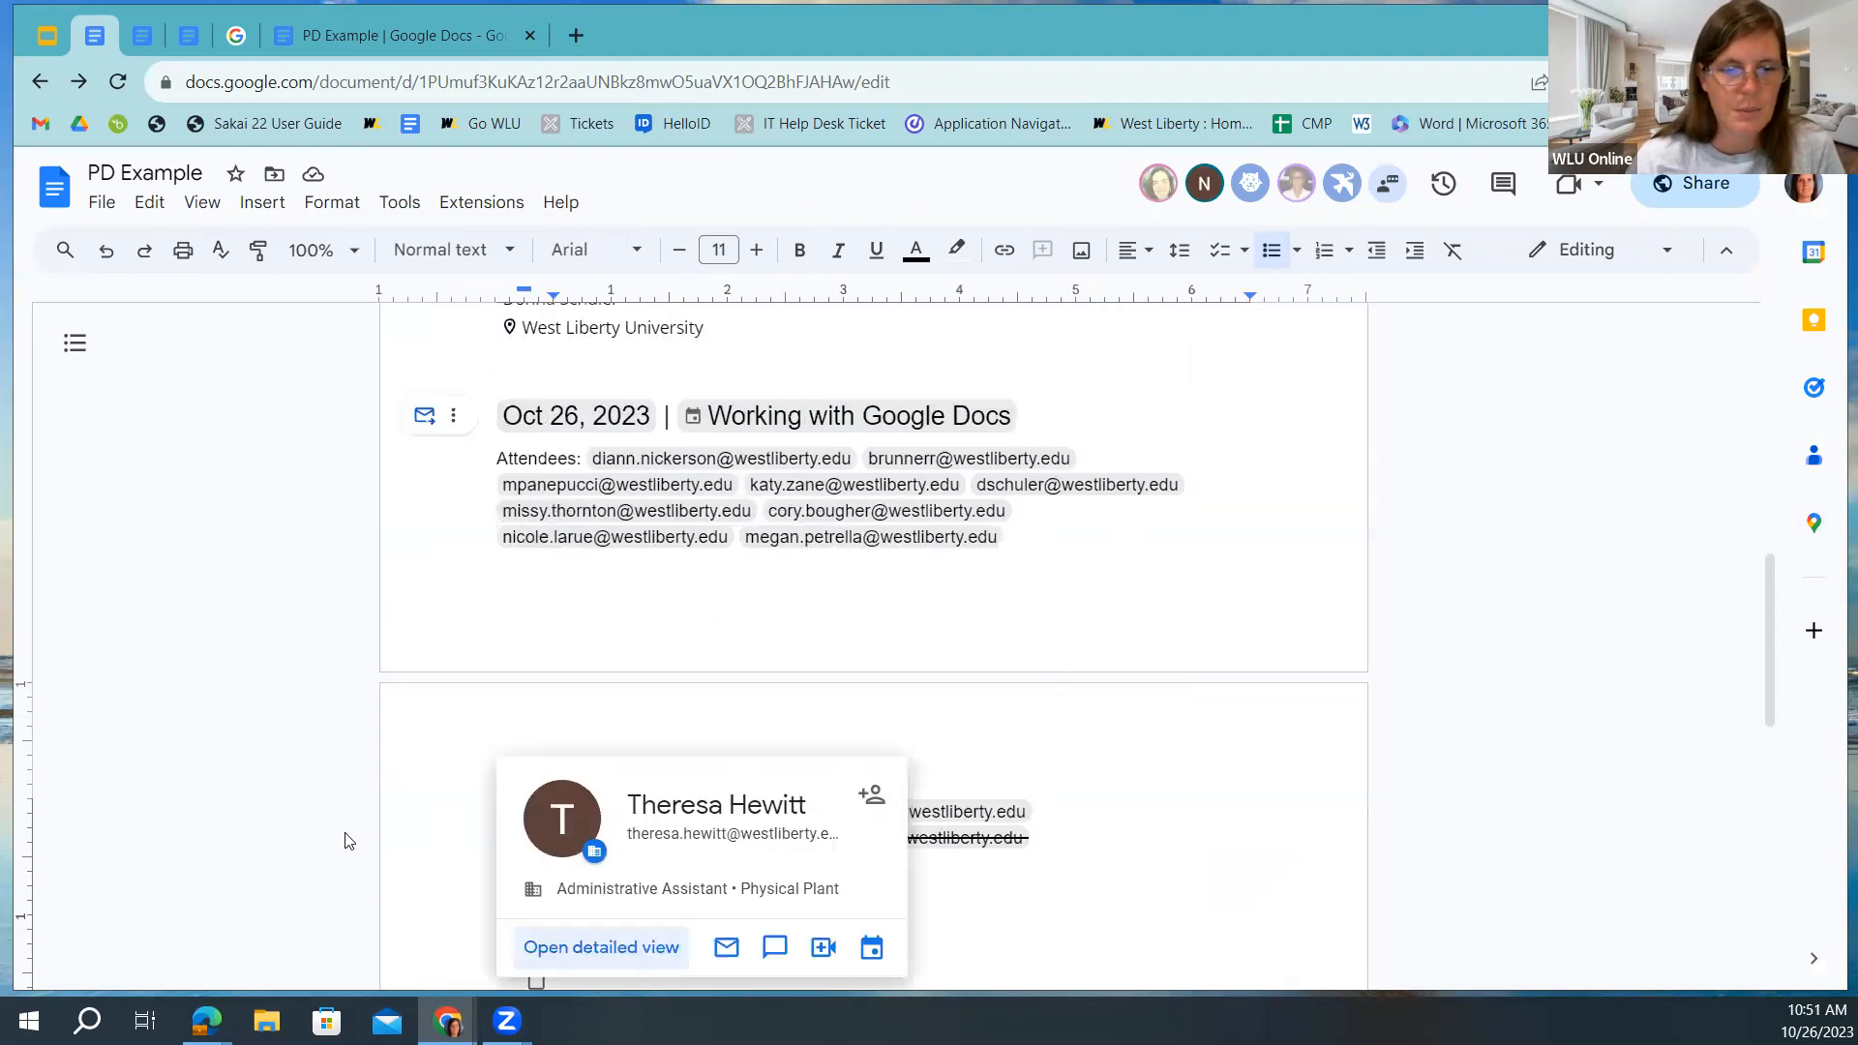
Delete the attendees, Notes and Action items text under the meeting heading.
left_click_drag(552, 935, 560, 389)
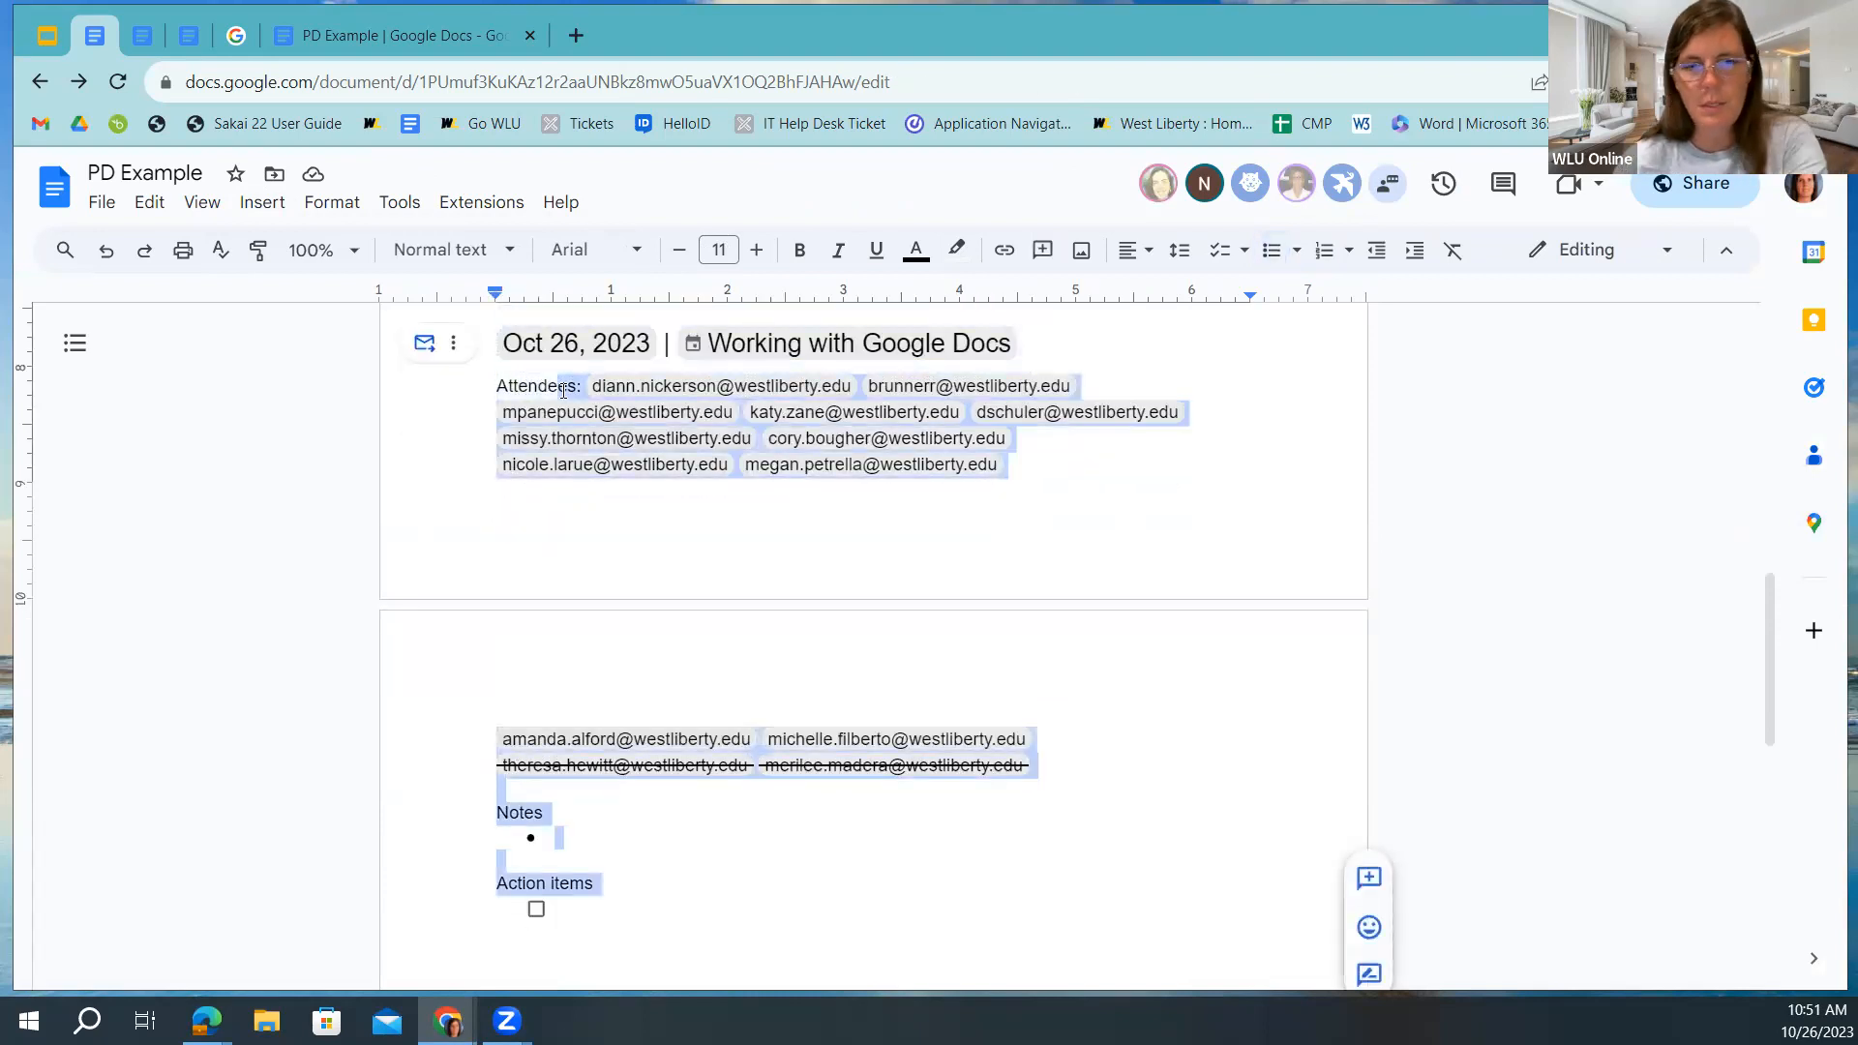
key("Delete")
left_click_drag(406, 766, 287, 766)
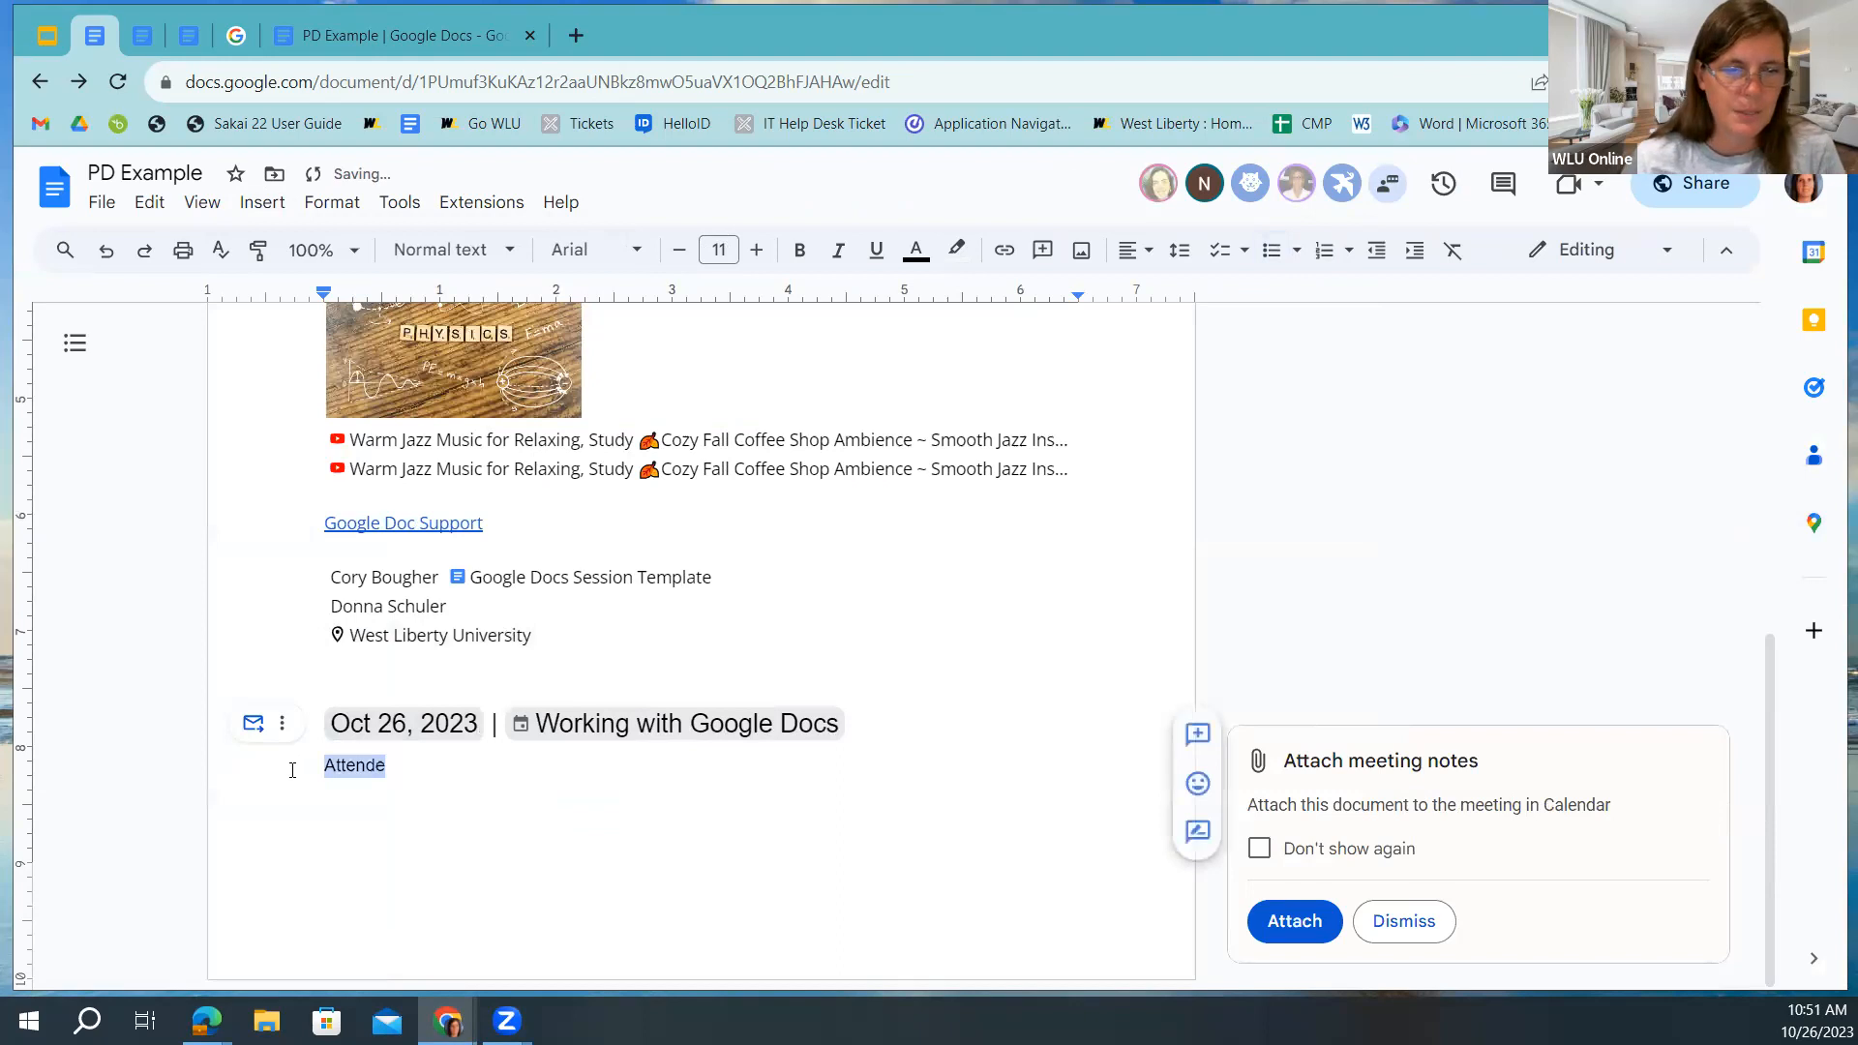
key("BackSpace")
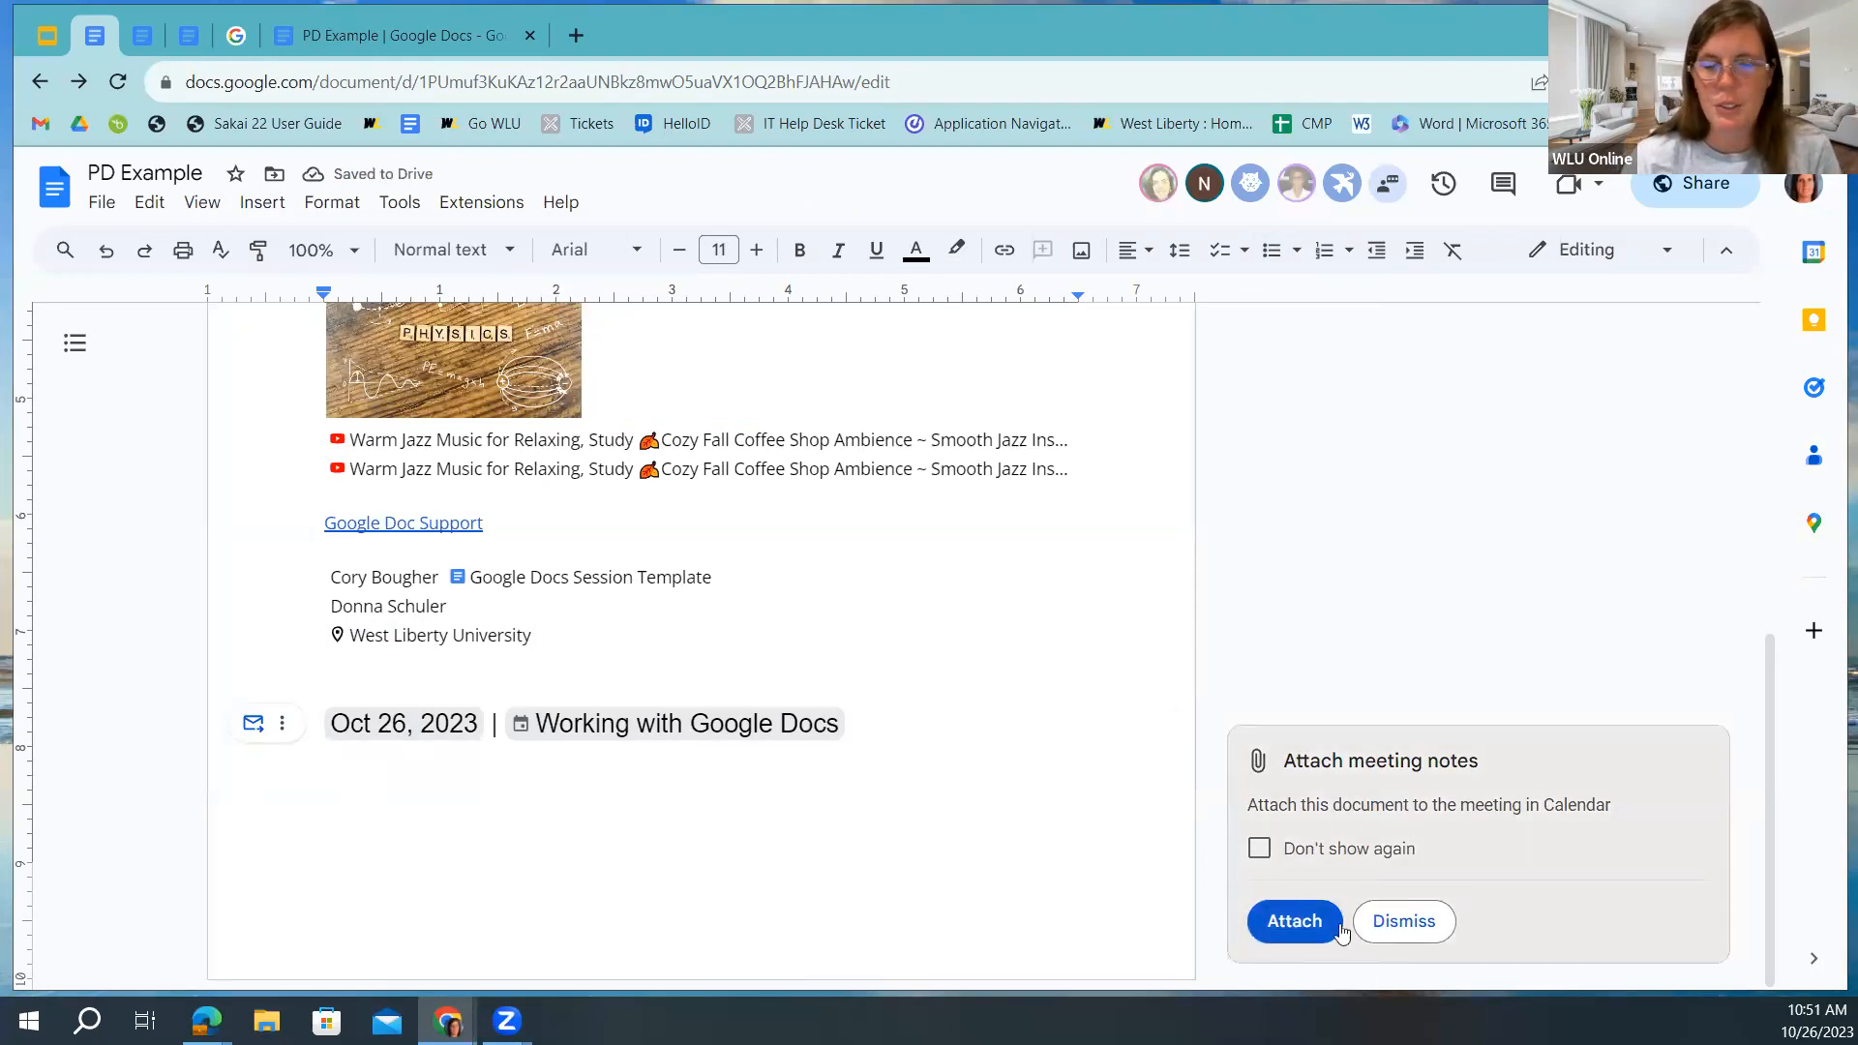
left_click(1381, 930)
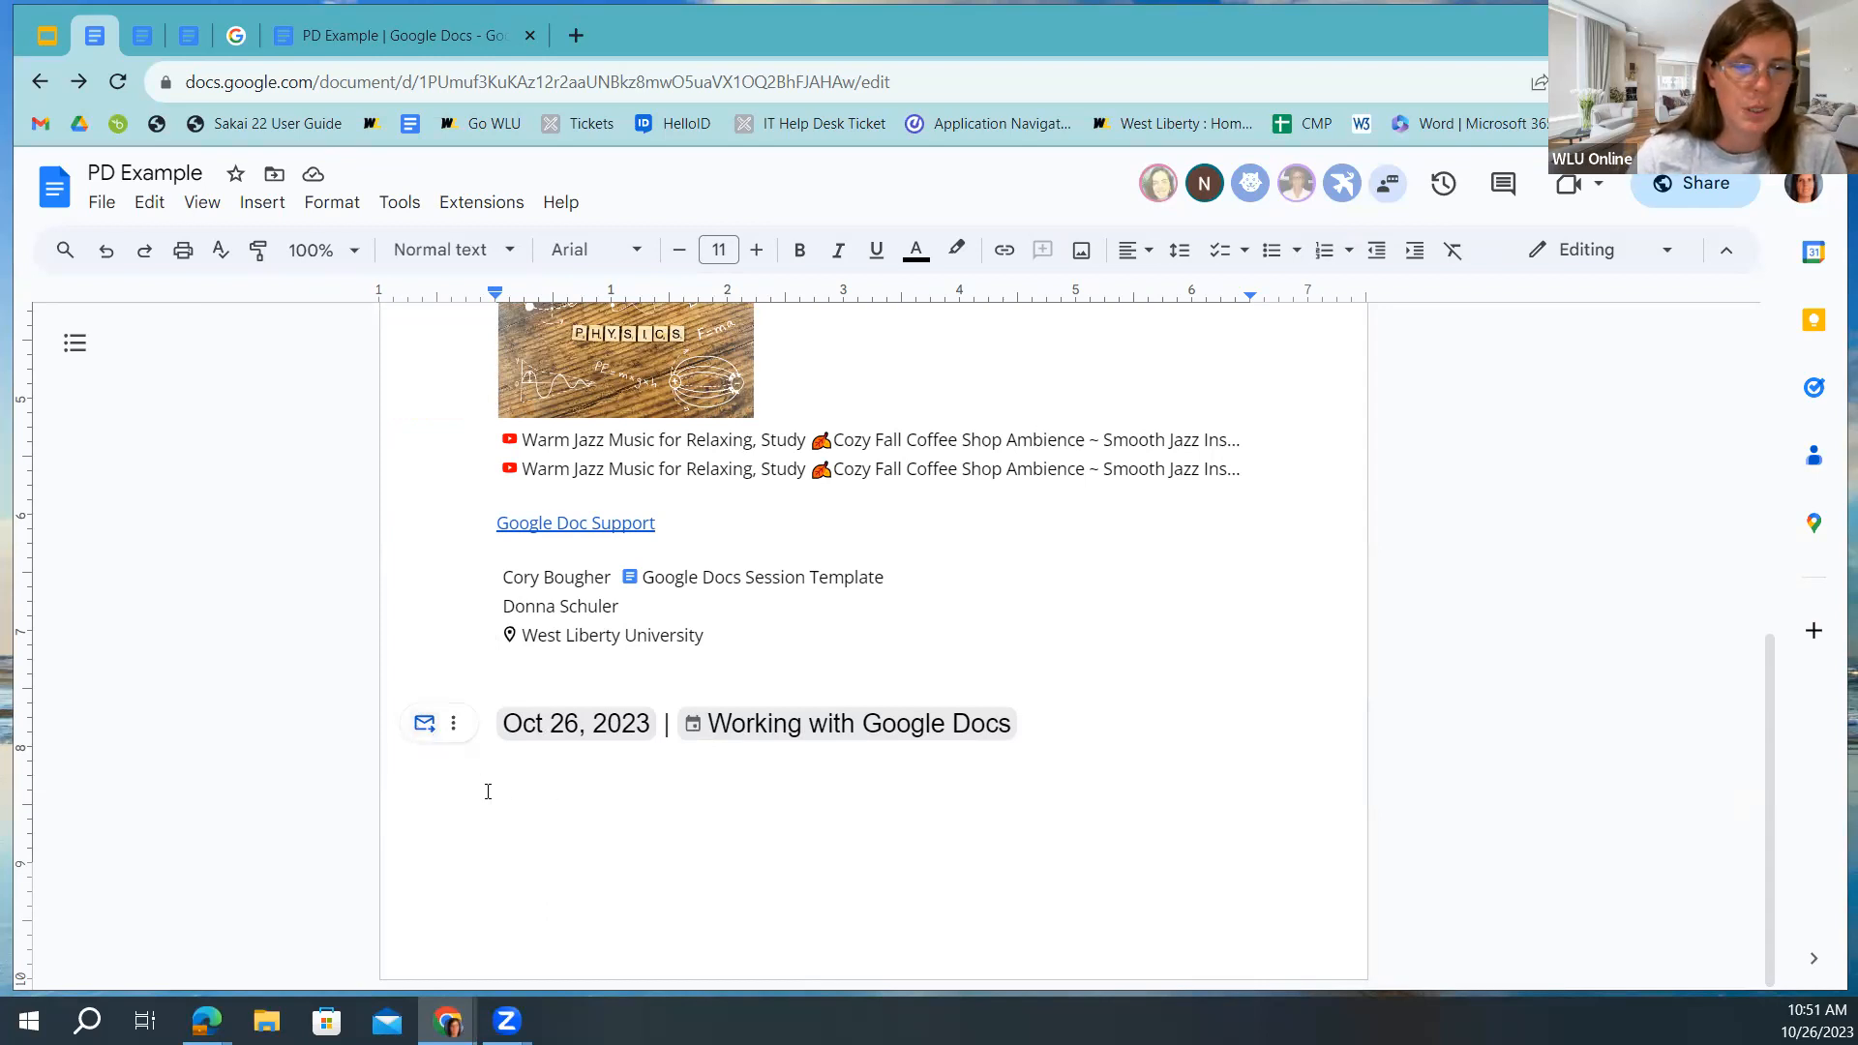
left_click(241, 207)
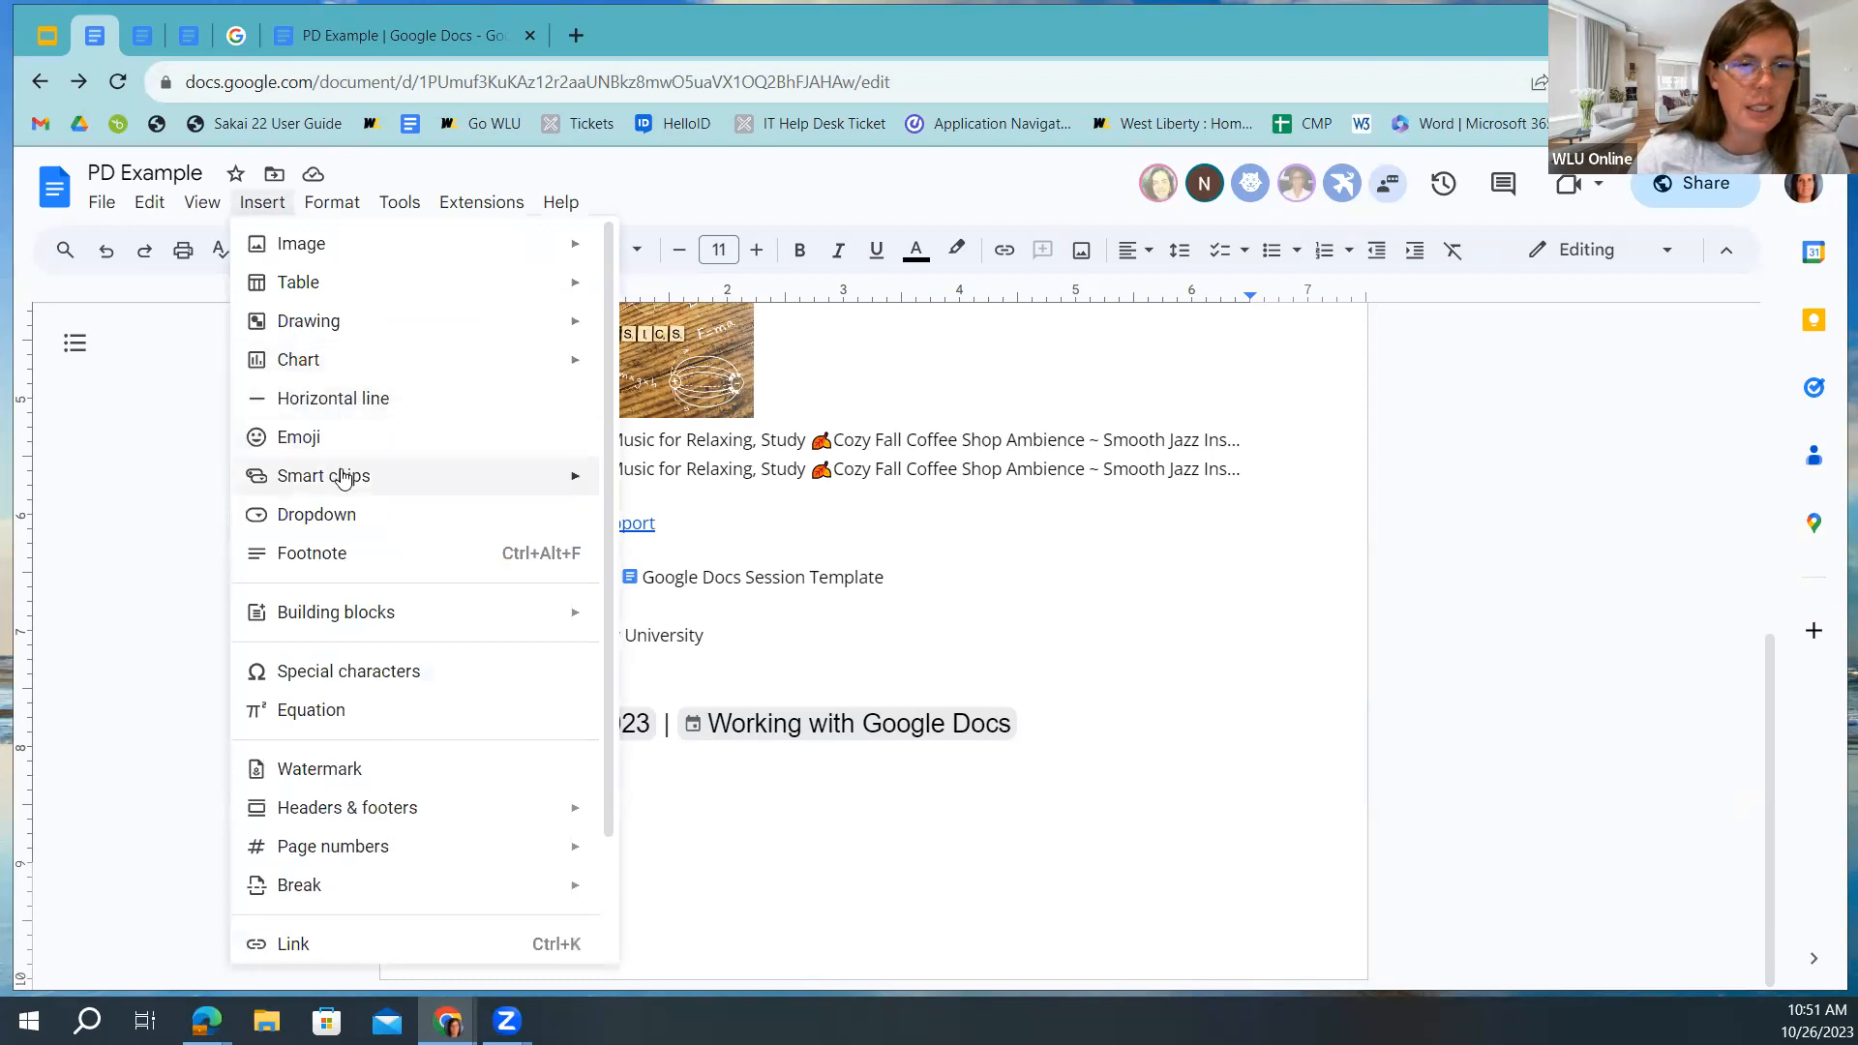
mouse_move(345, 476)
left_click(737, 813)
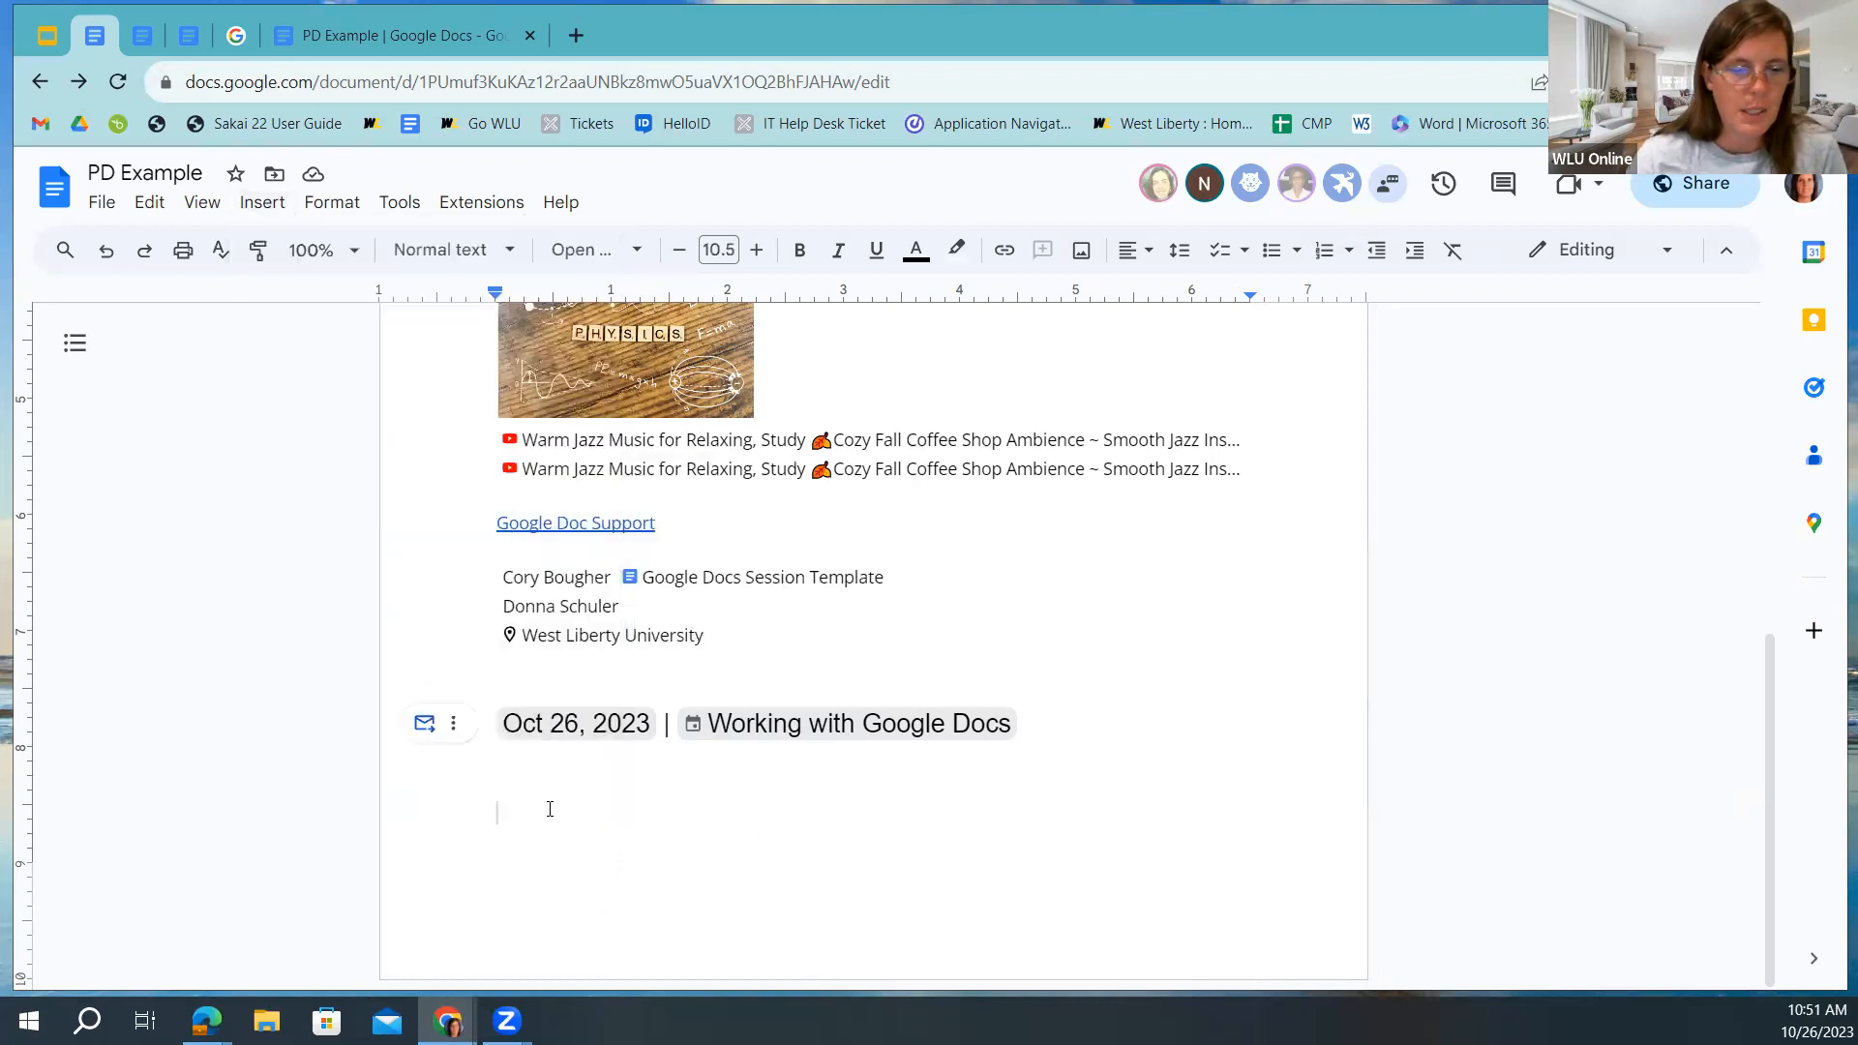
type("@")
scroll(455, 758, "down", 4)
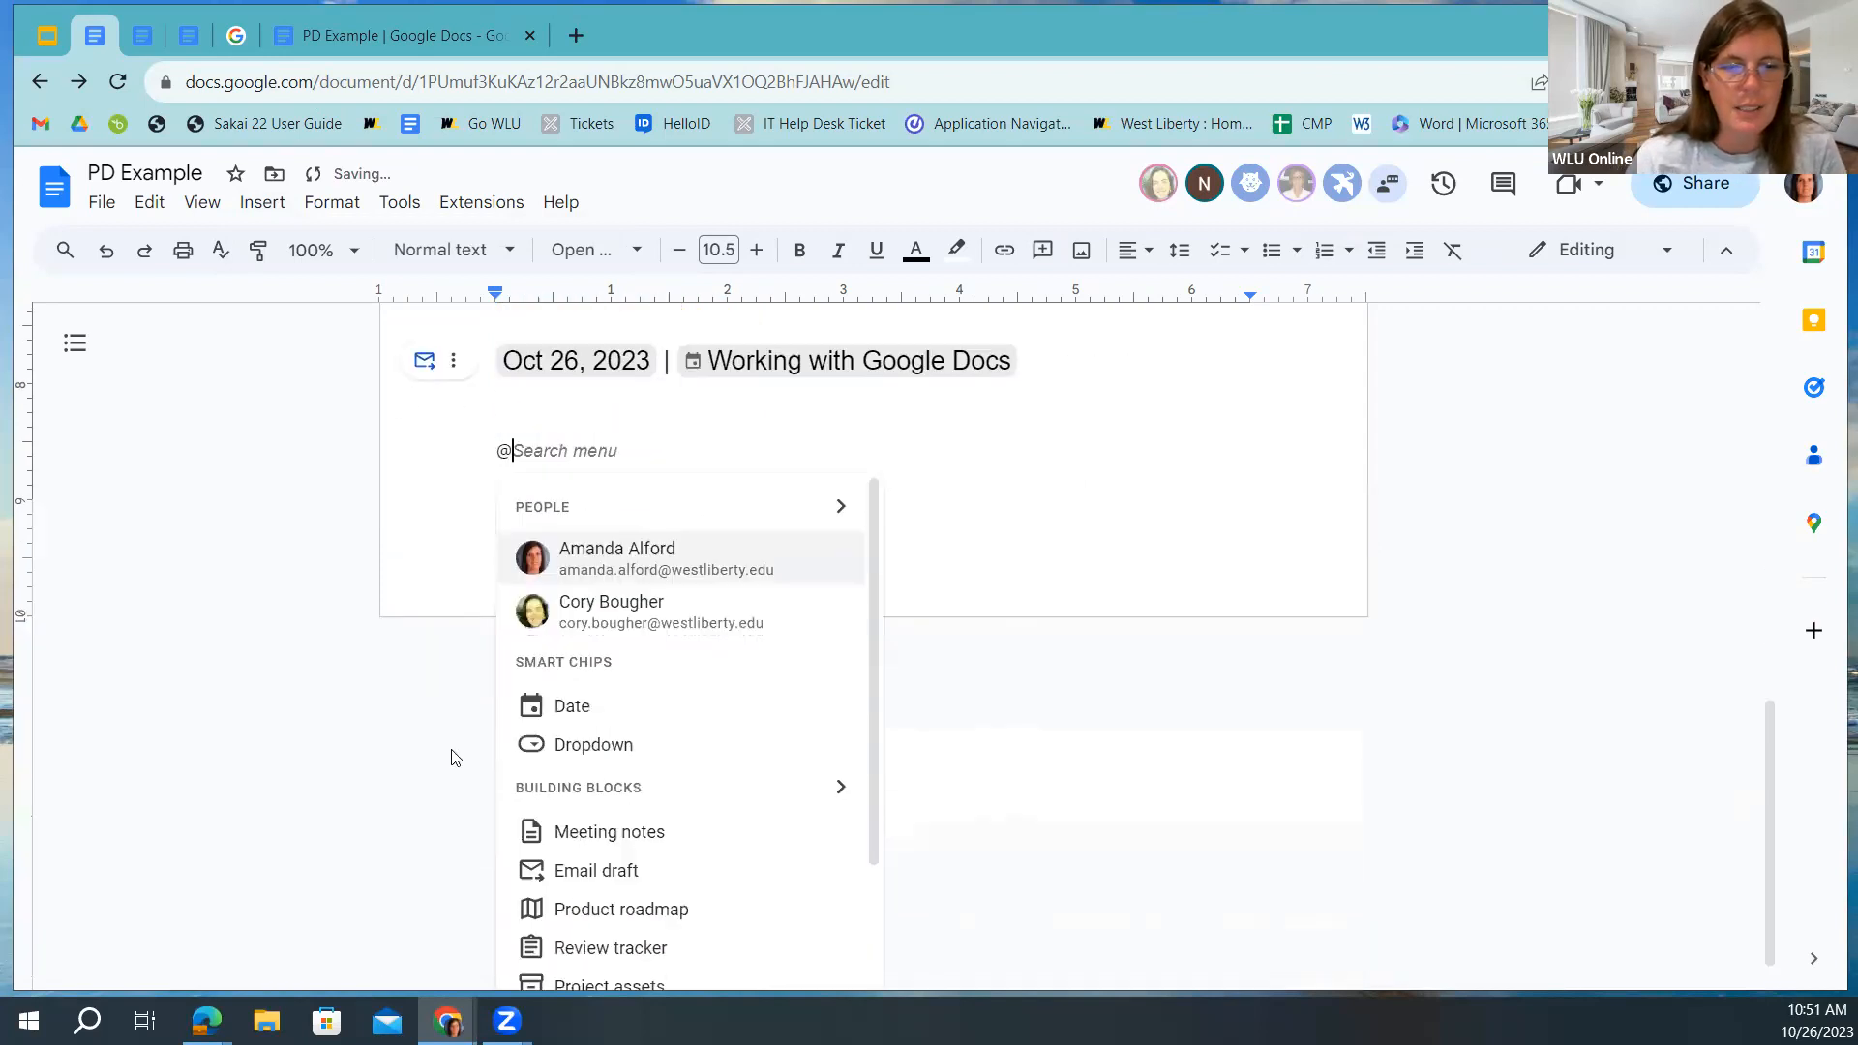
scroll(663, 713, "down", 3)
scroll(572, 661, "up", 3)
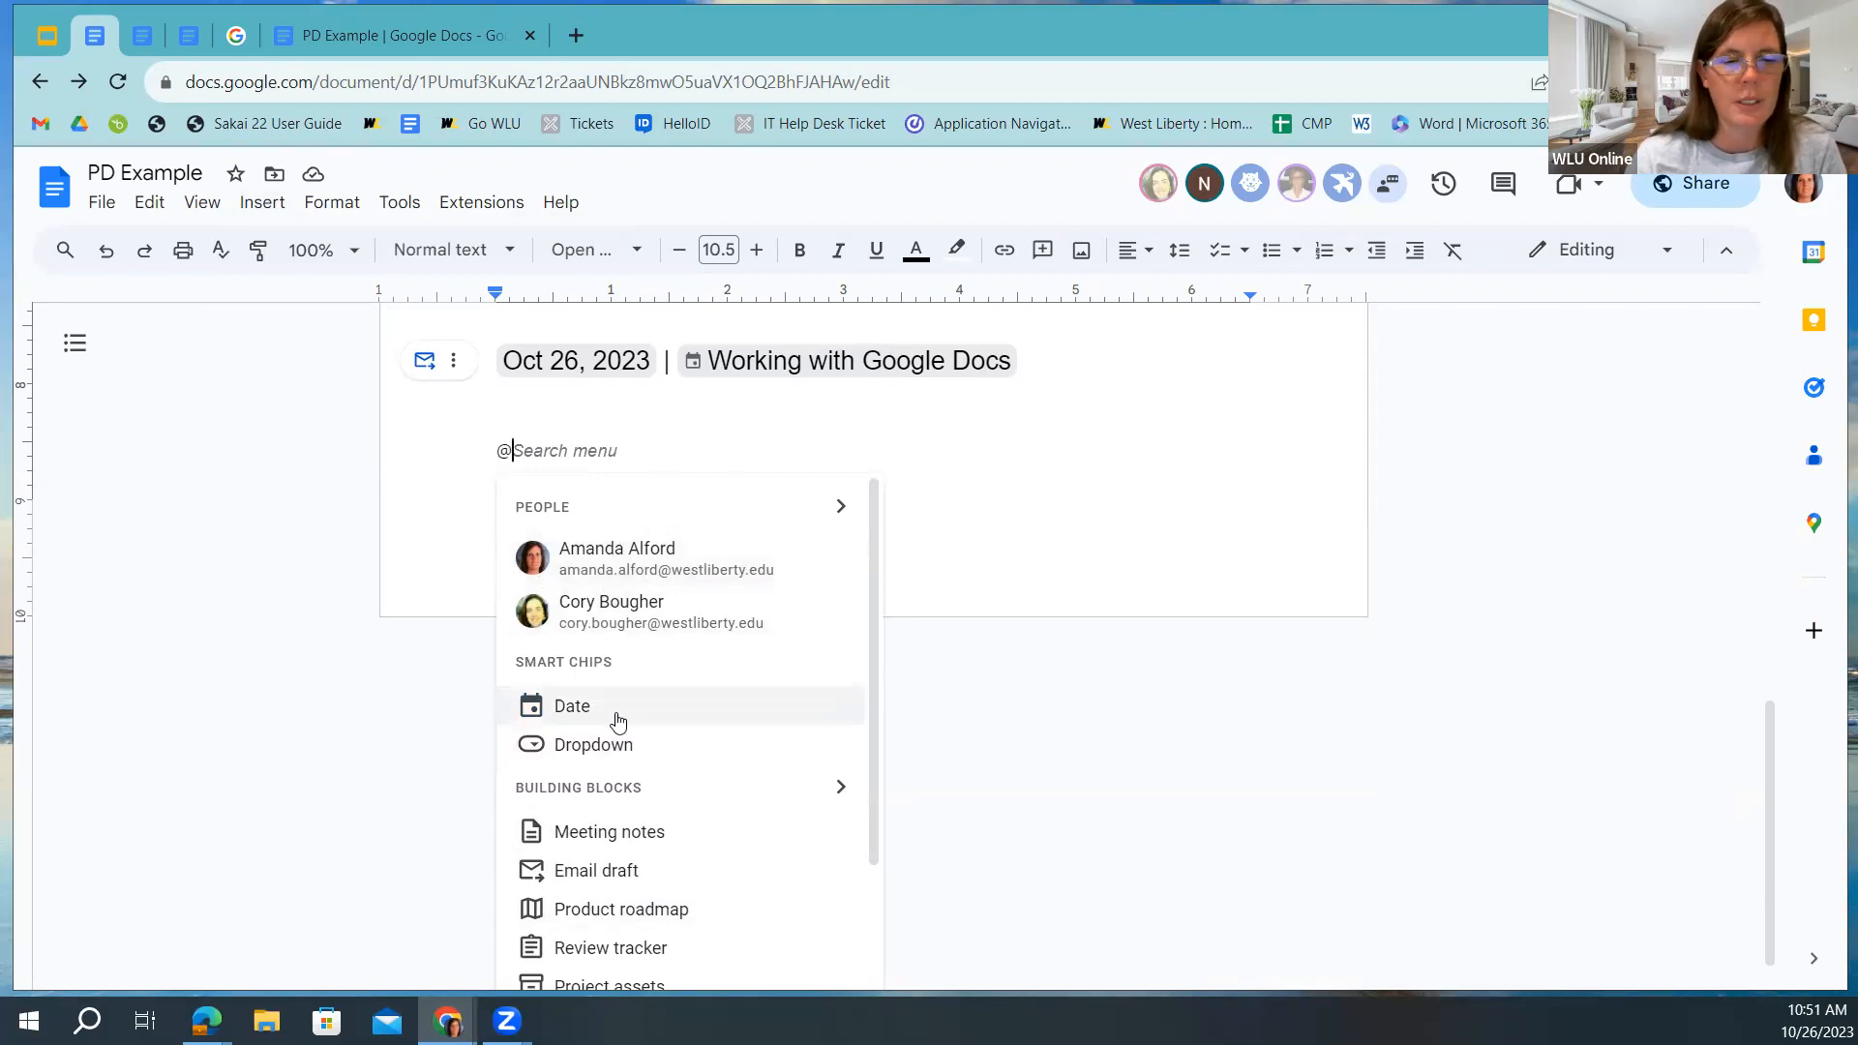
scroll(637, 725, "down", 3)
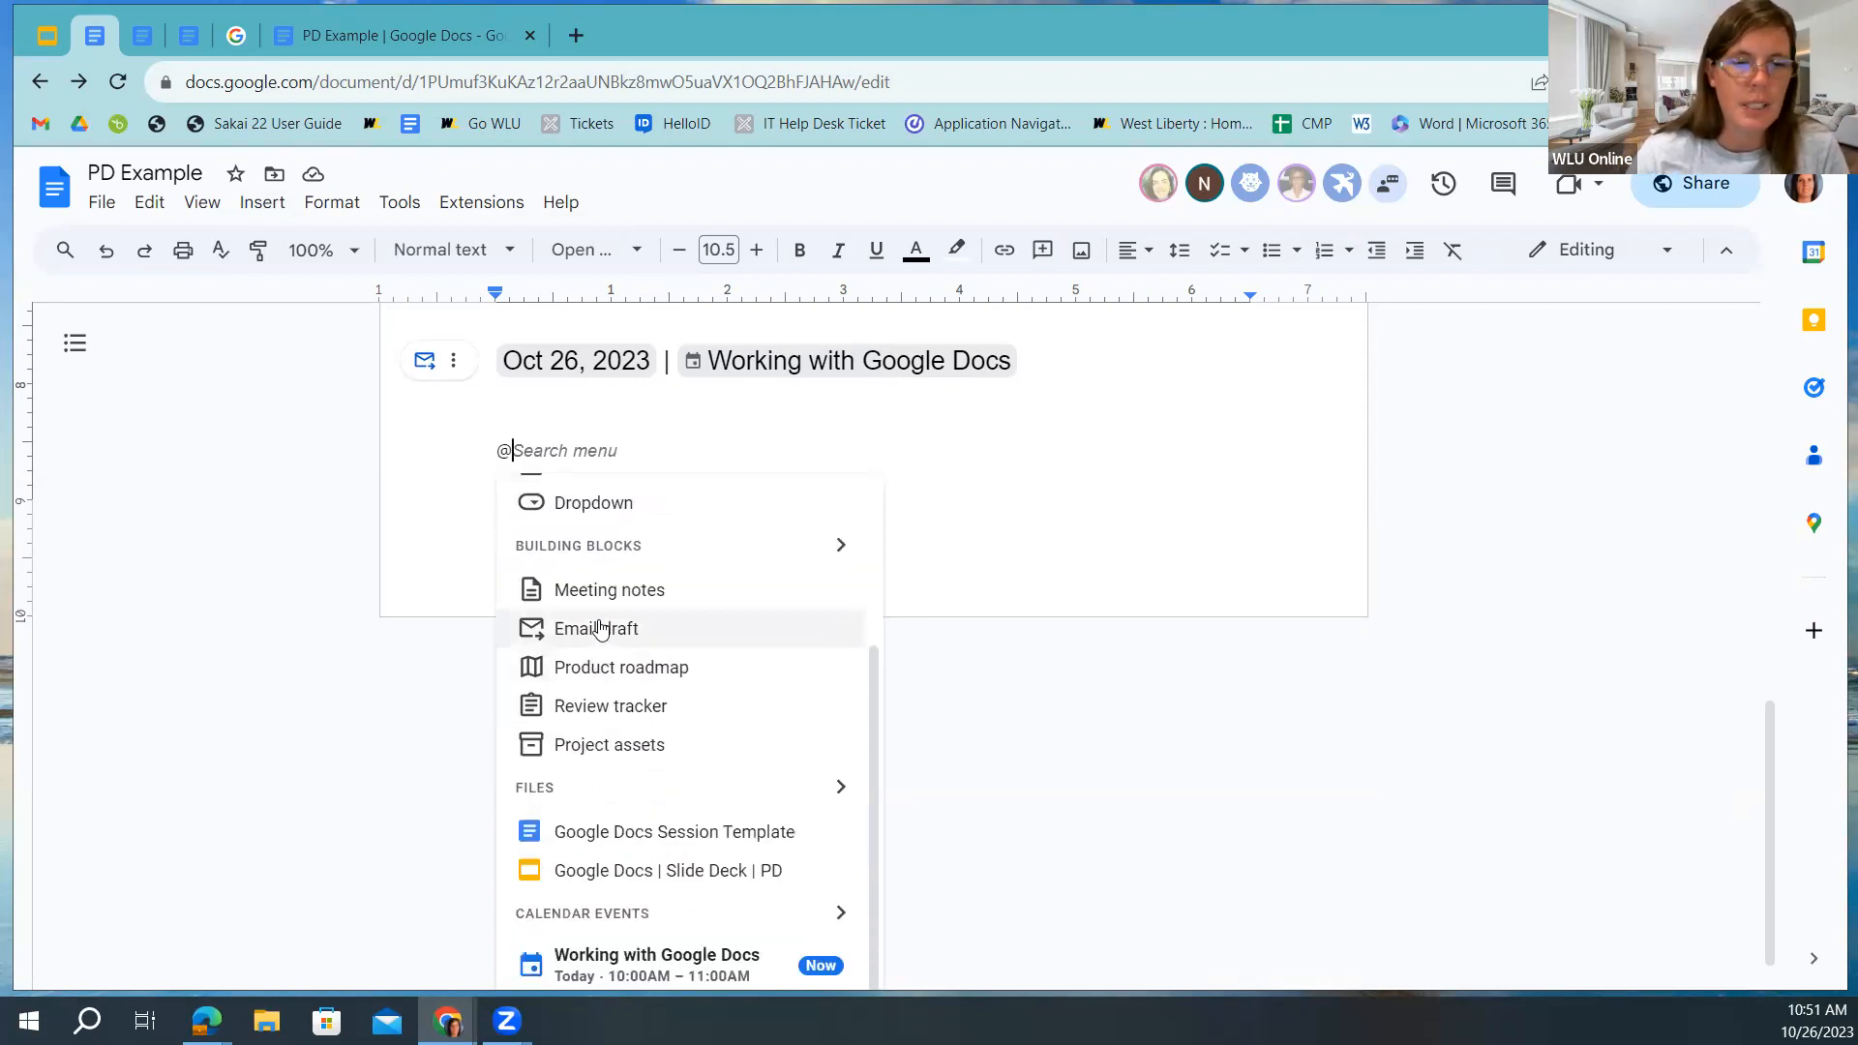
scroll(705, 527, "up", 3)
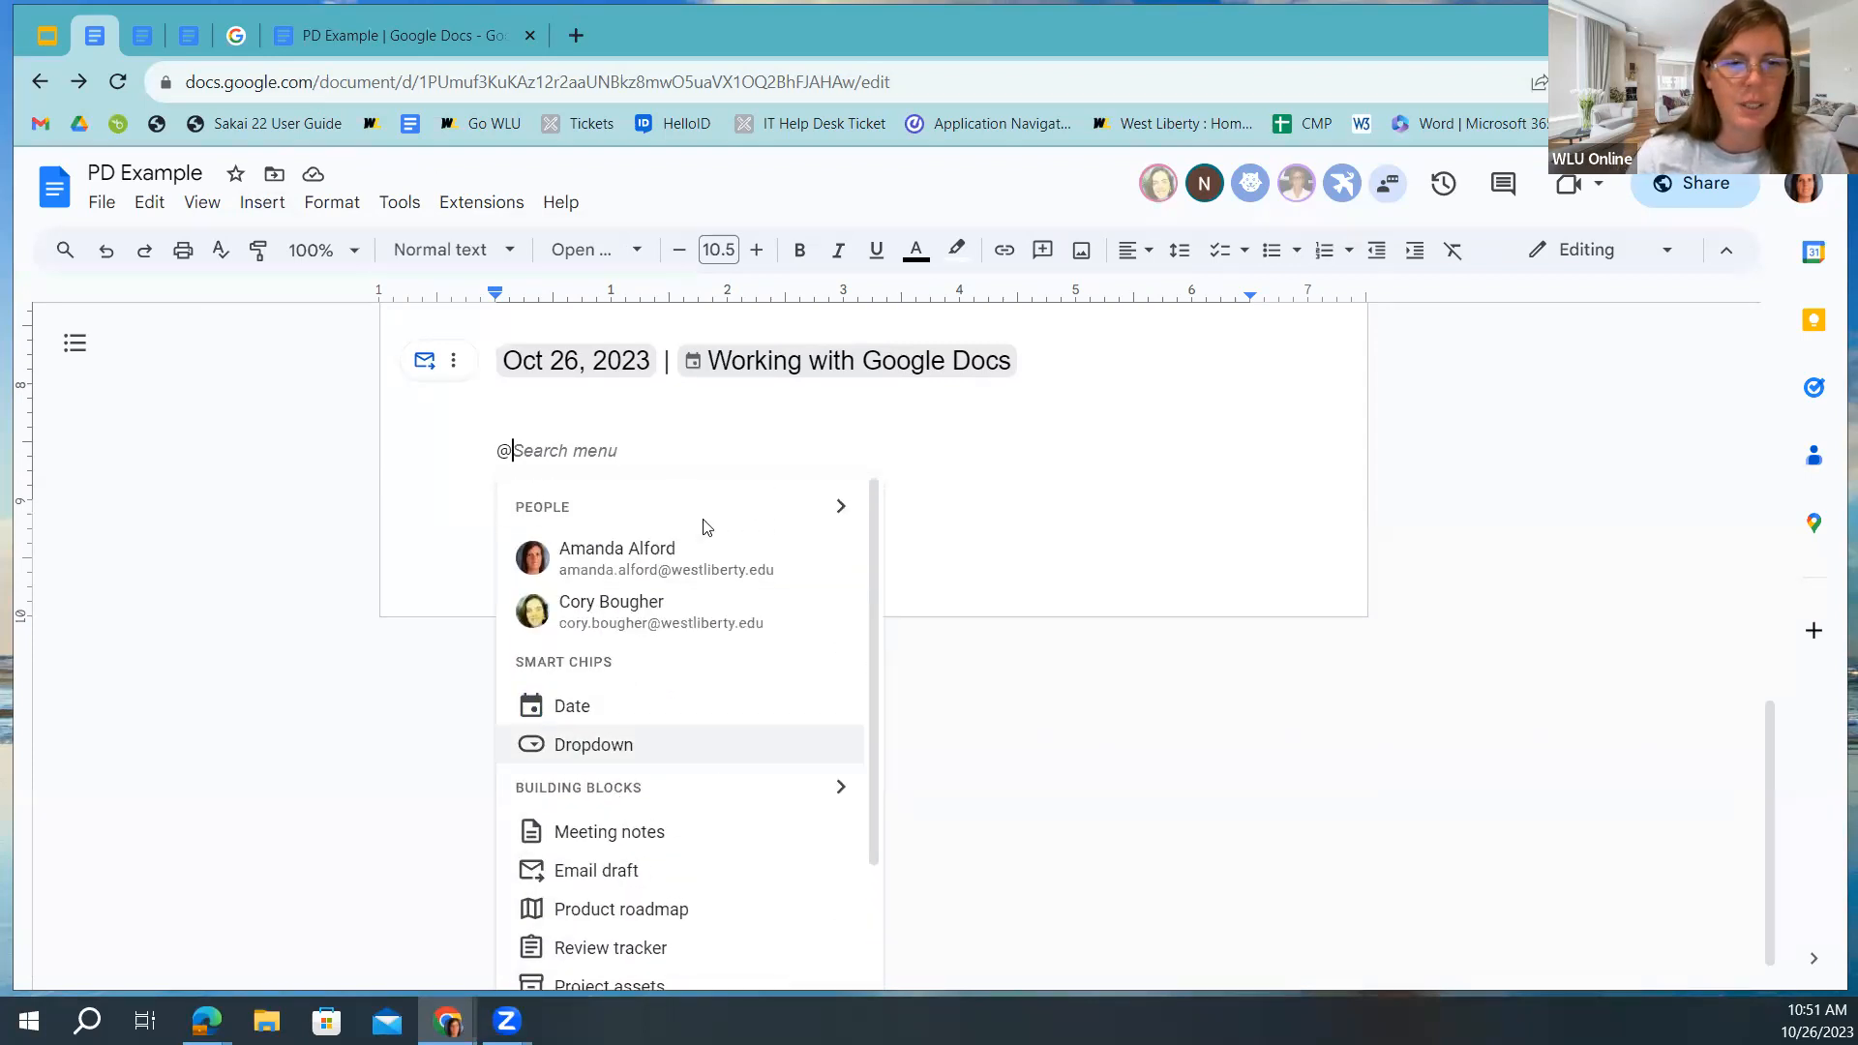
scroll(539, 454, "up", 3)
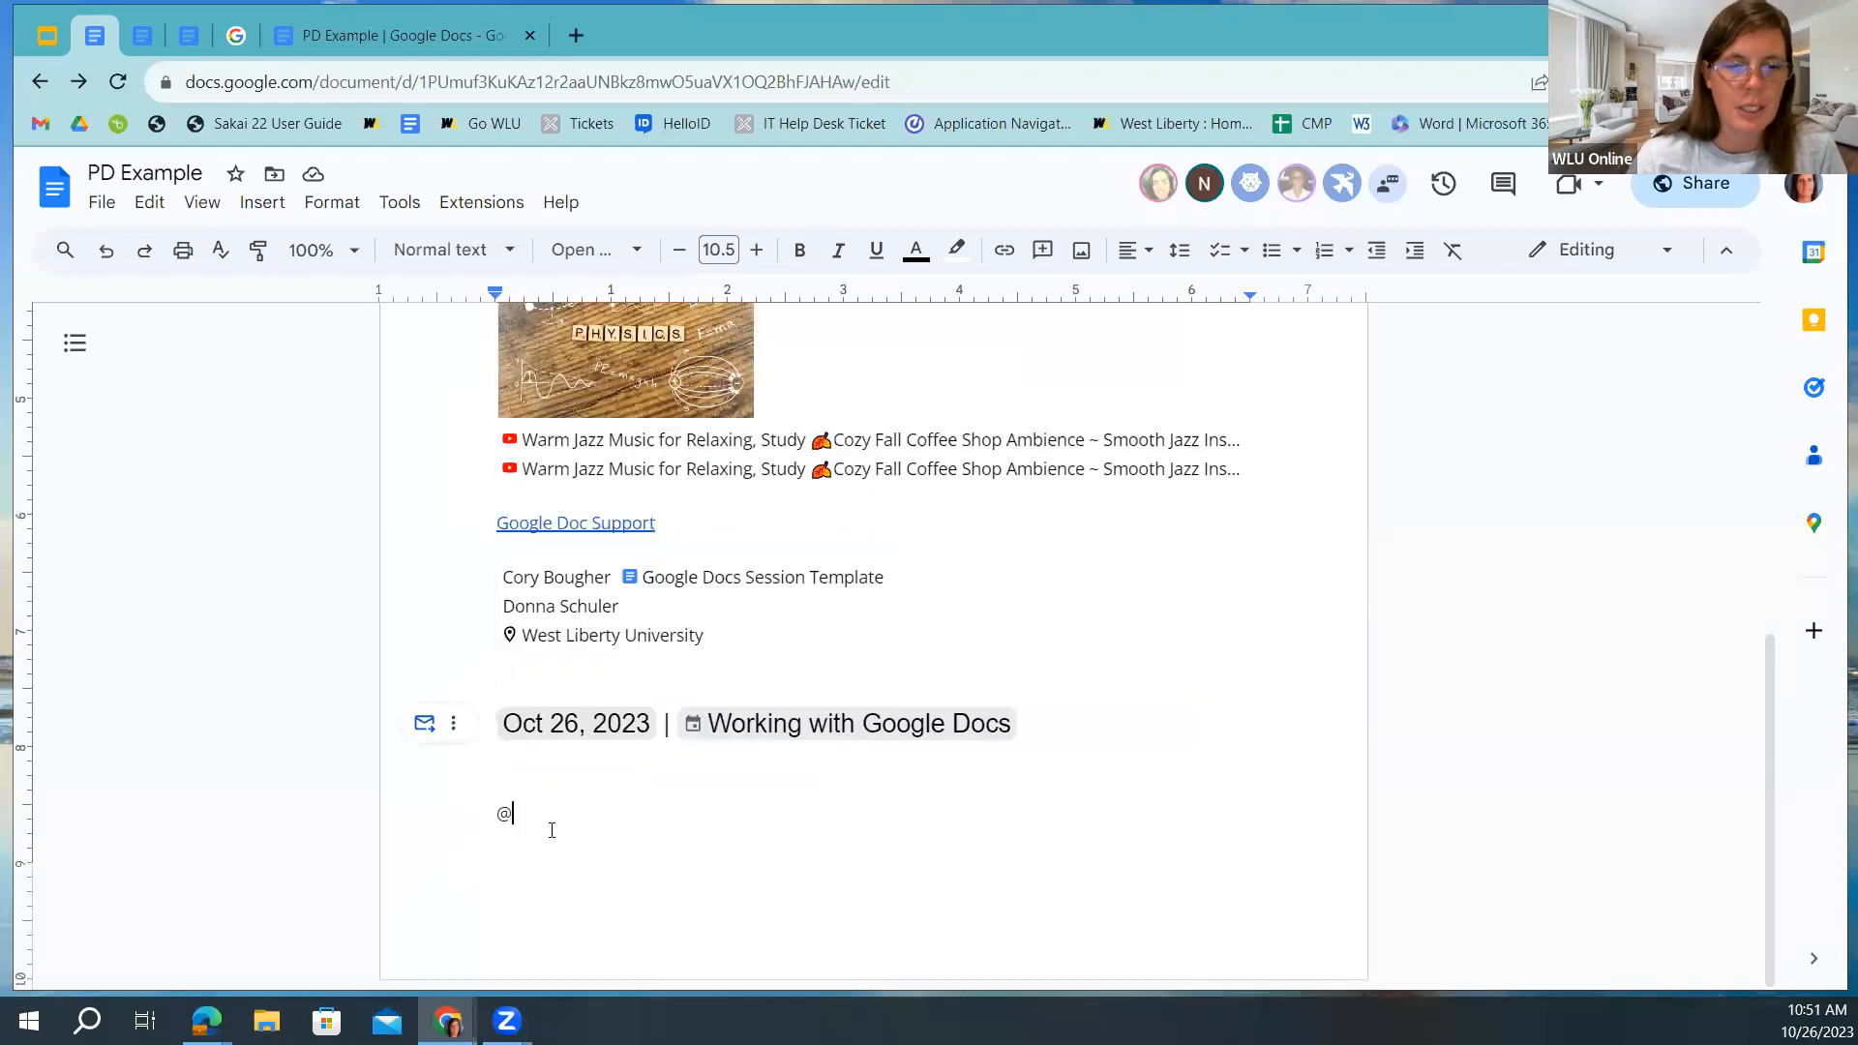
key("BackSpace")
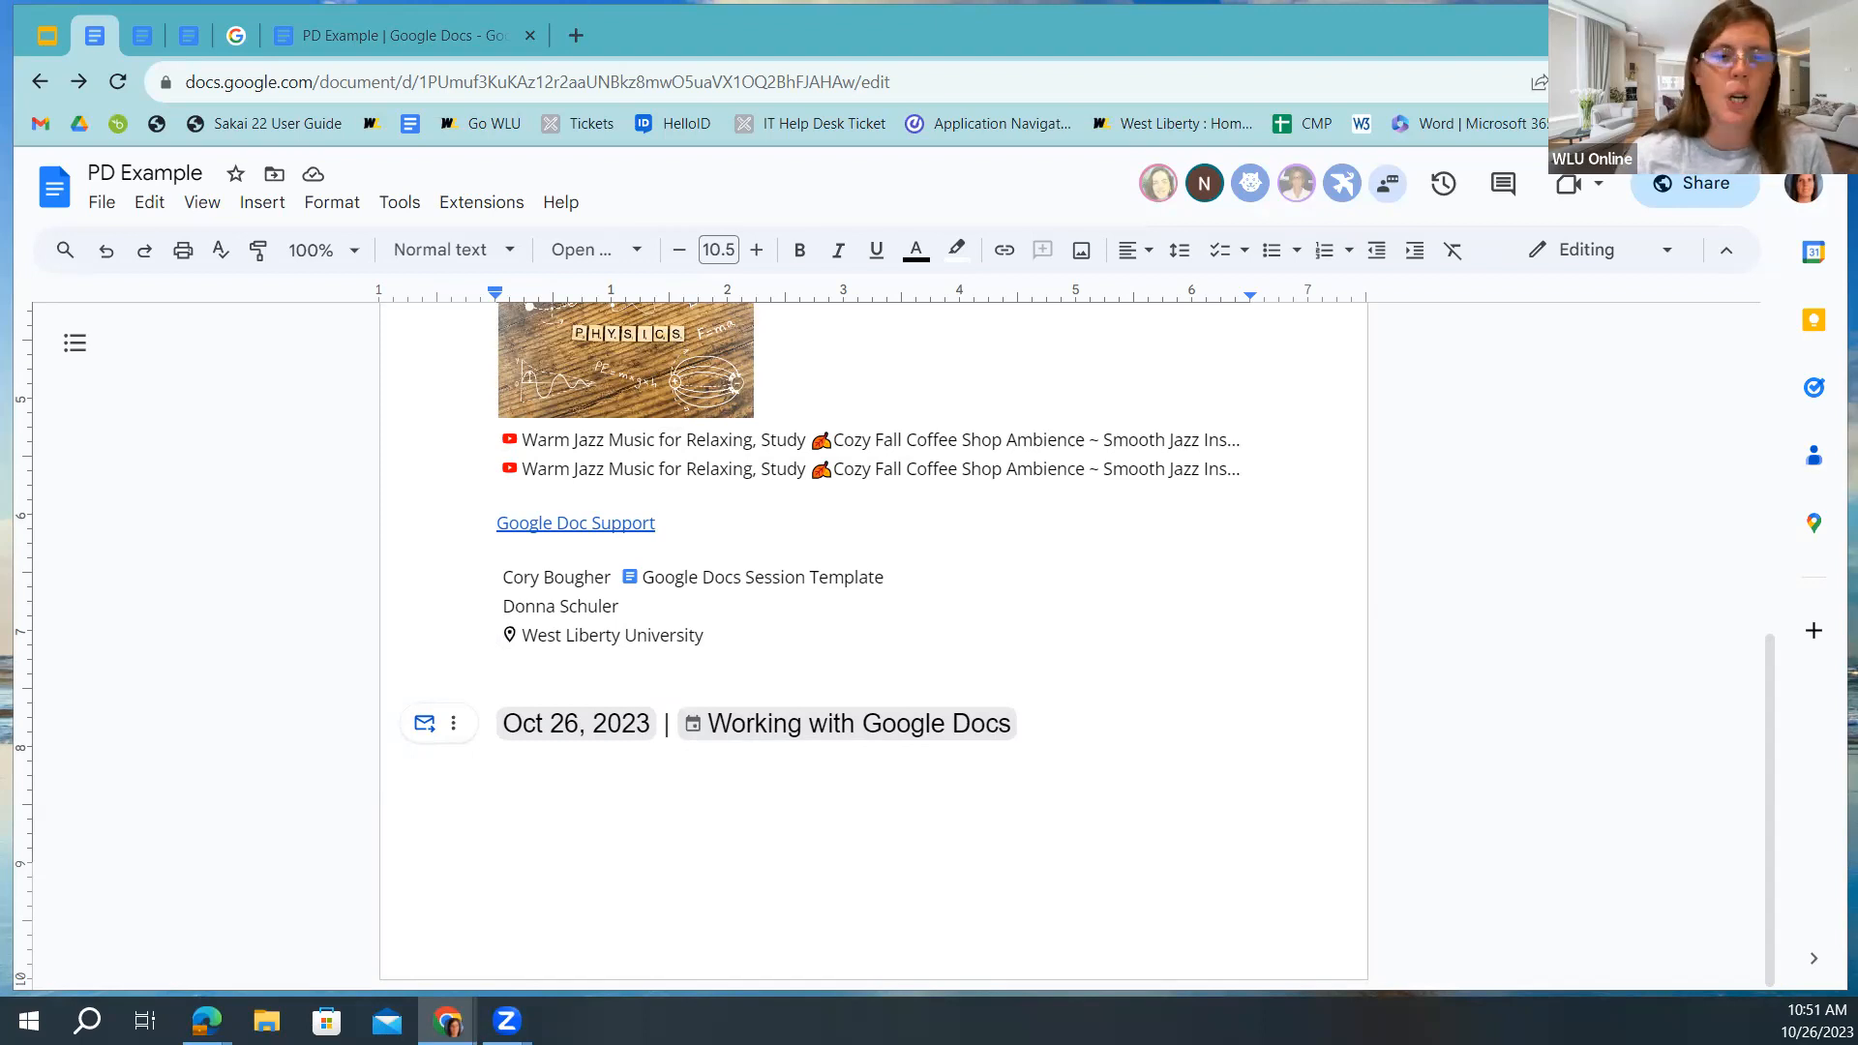
Insert a 3 x 1 table below the meeting heading and push it onto the next page.
left_click(515, 787)
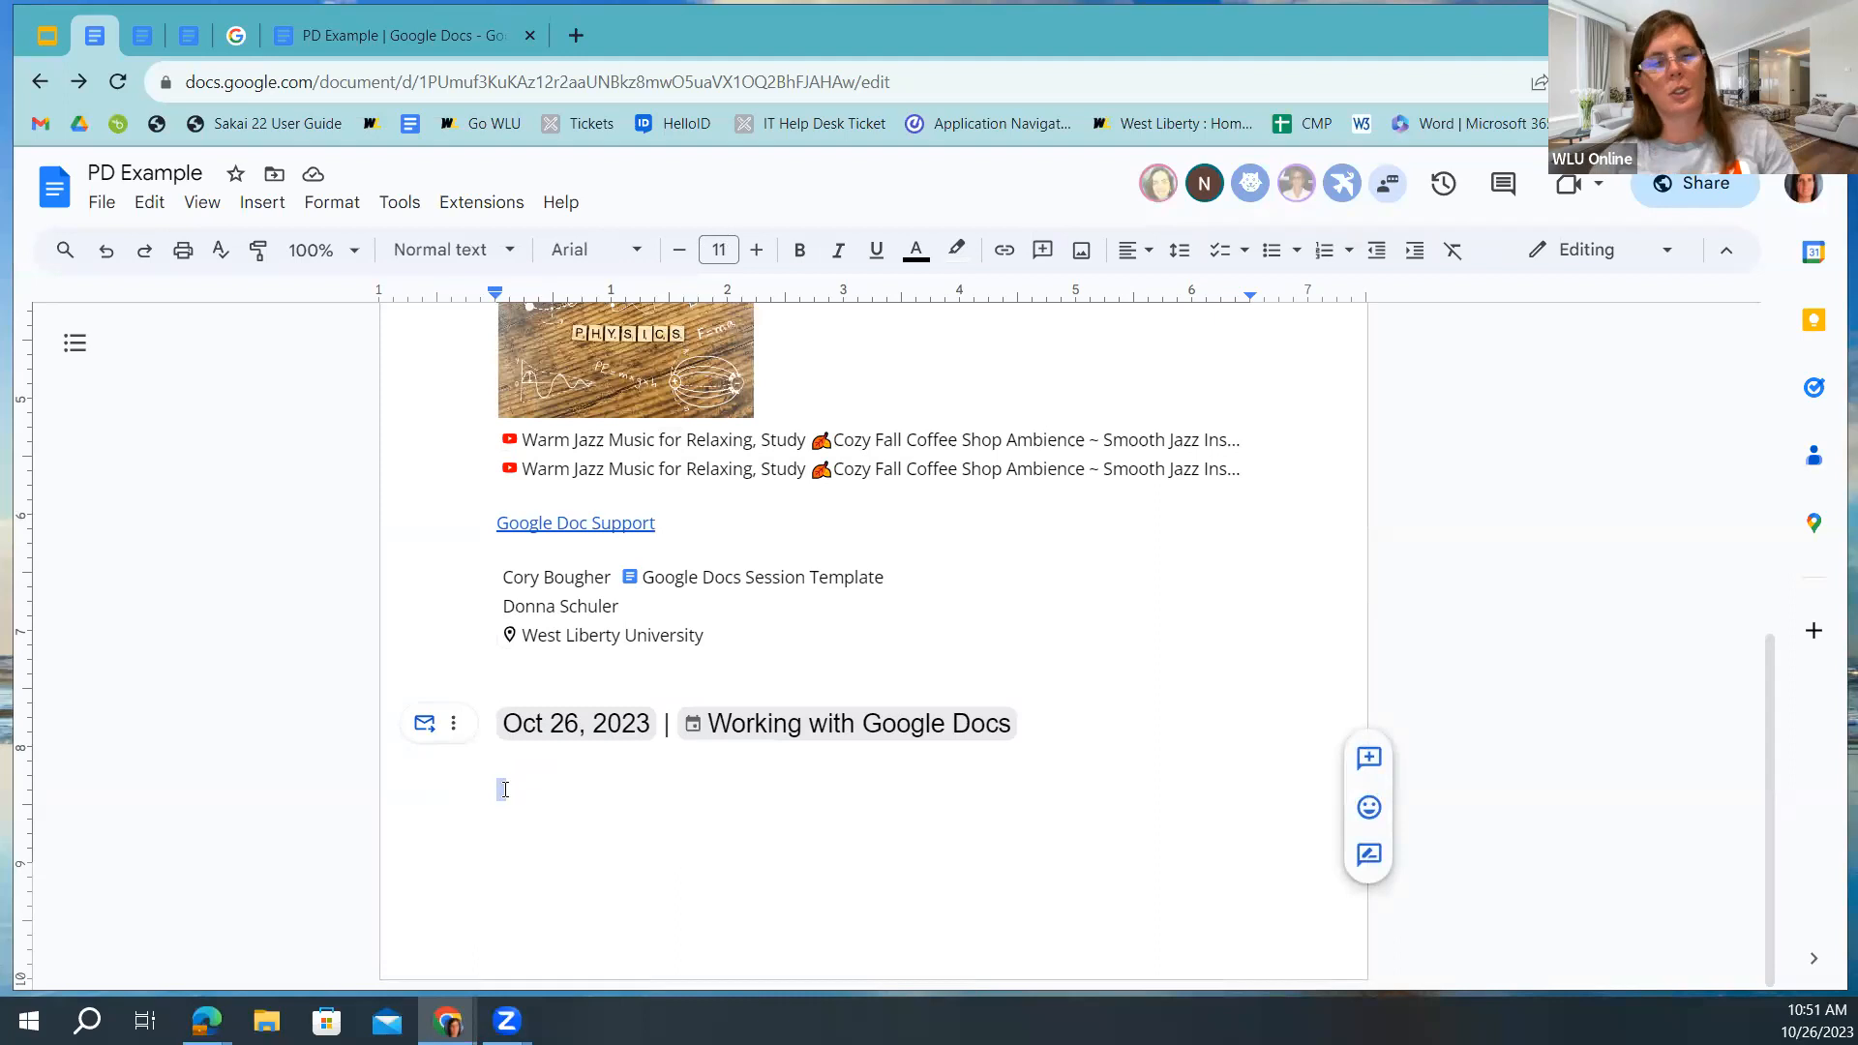
left_click(259, 201)
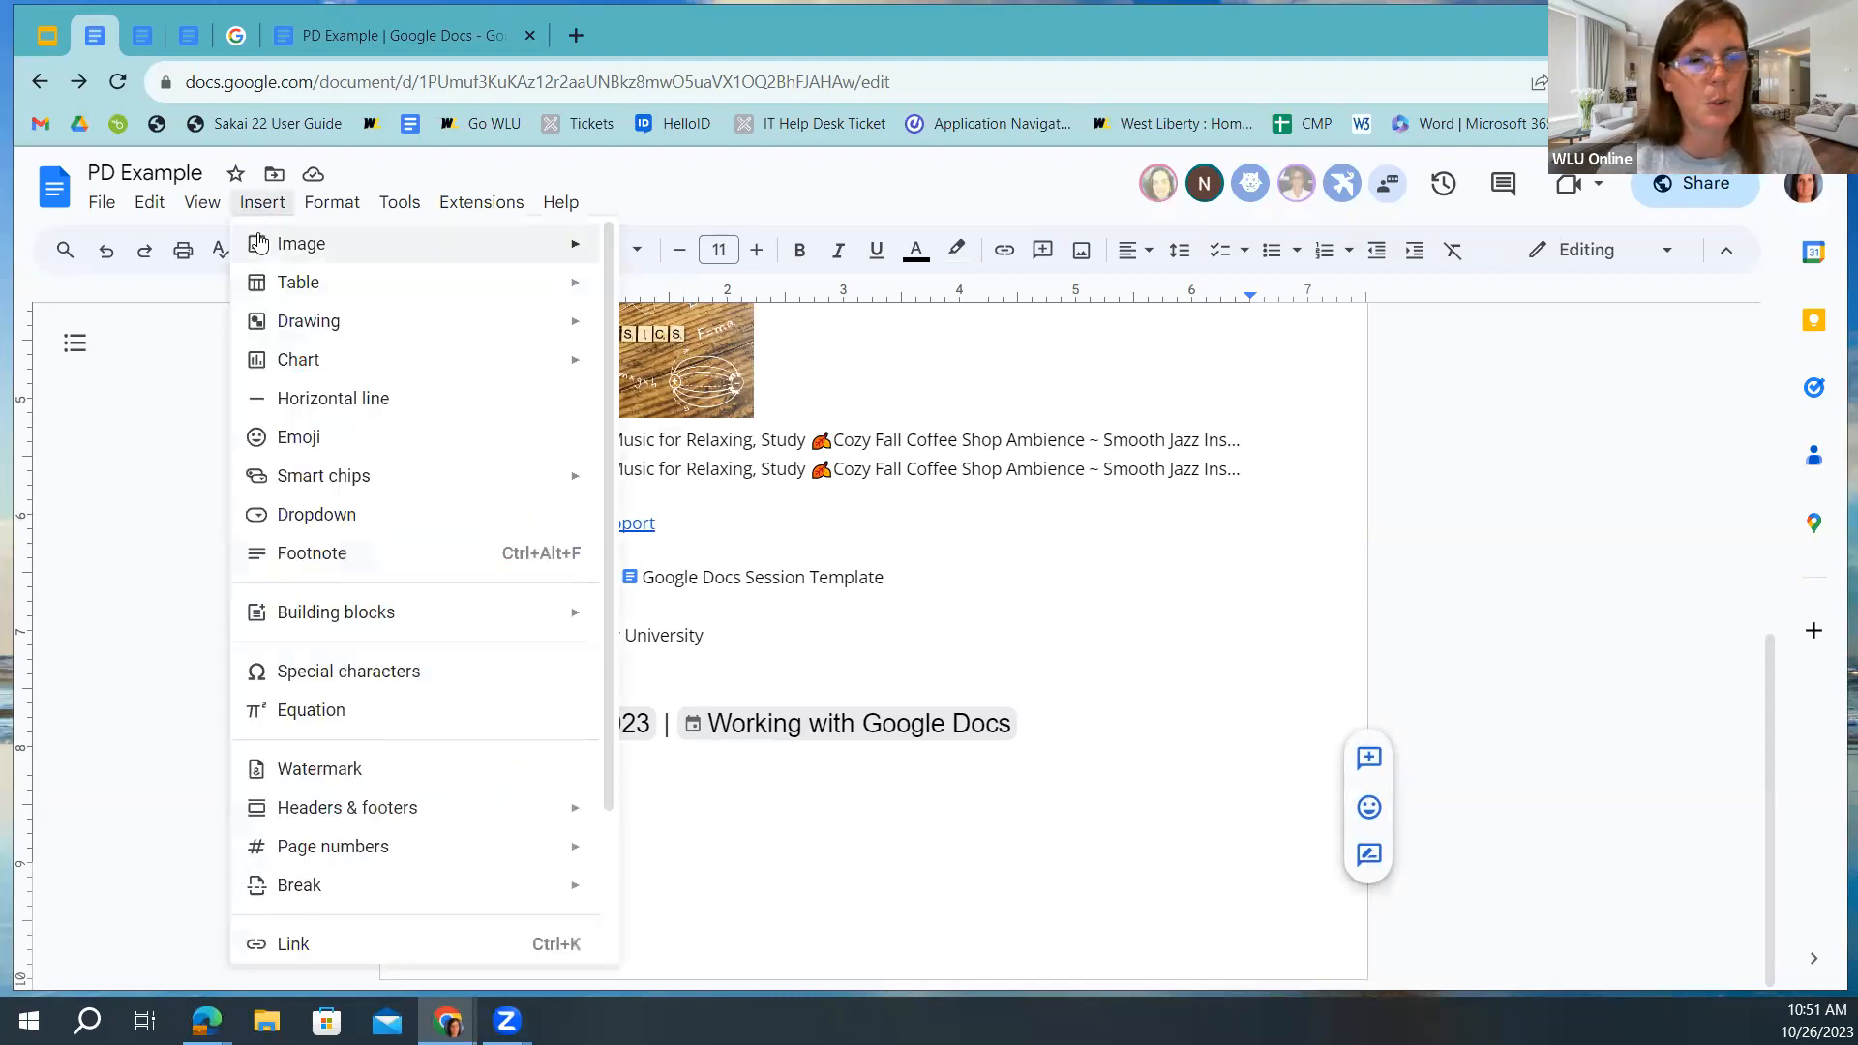
mouse_move(303, 285)
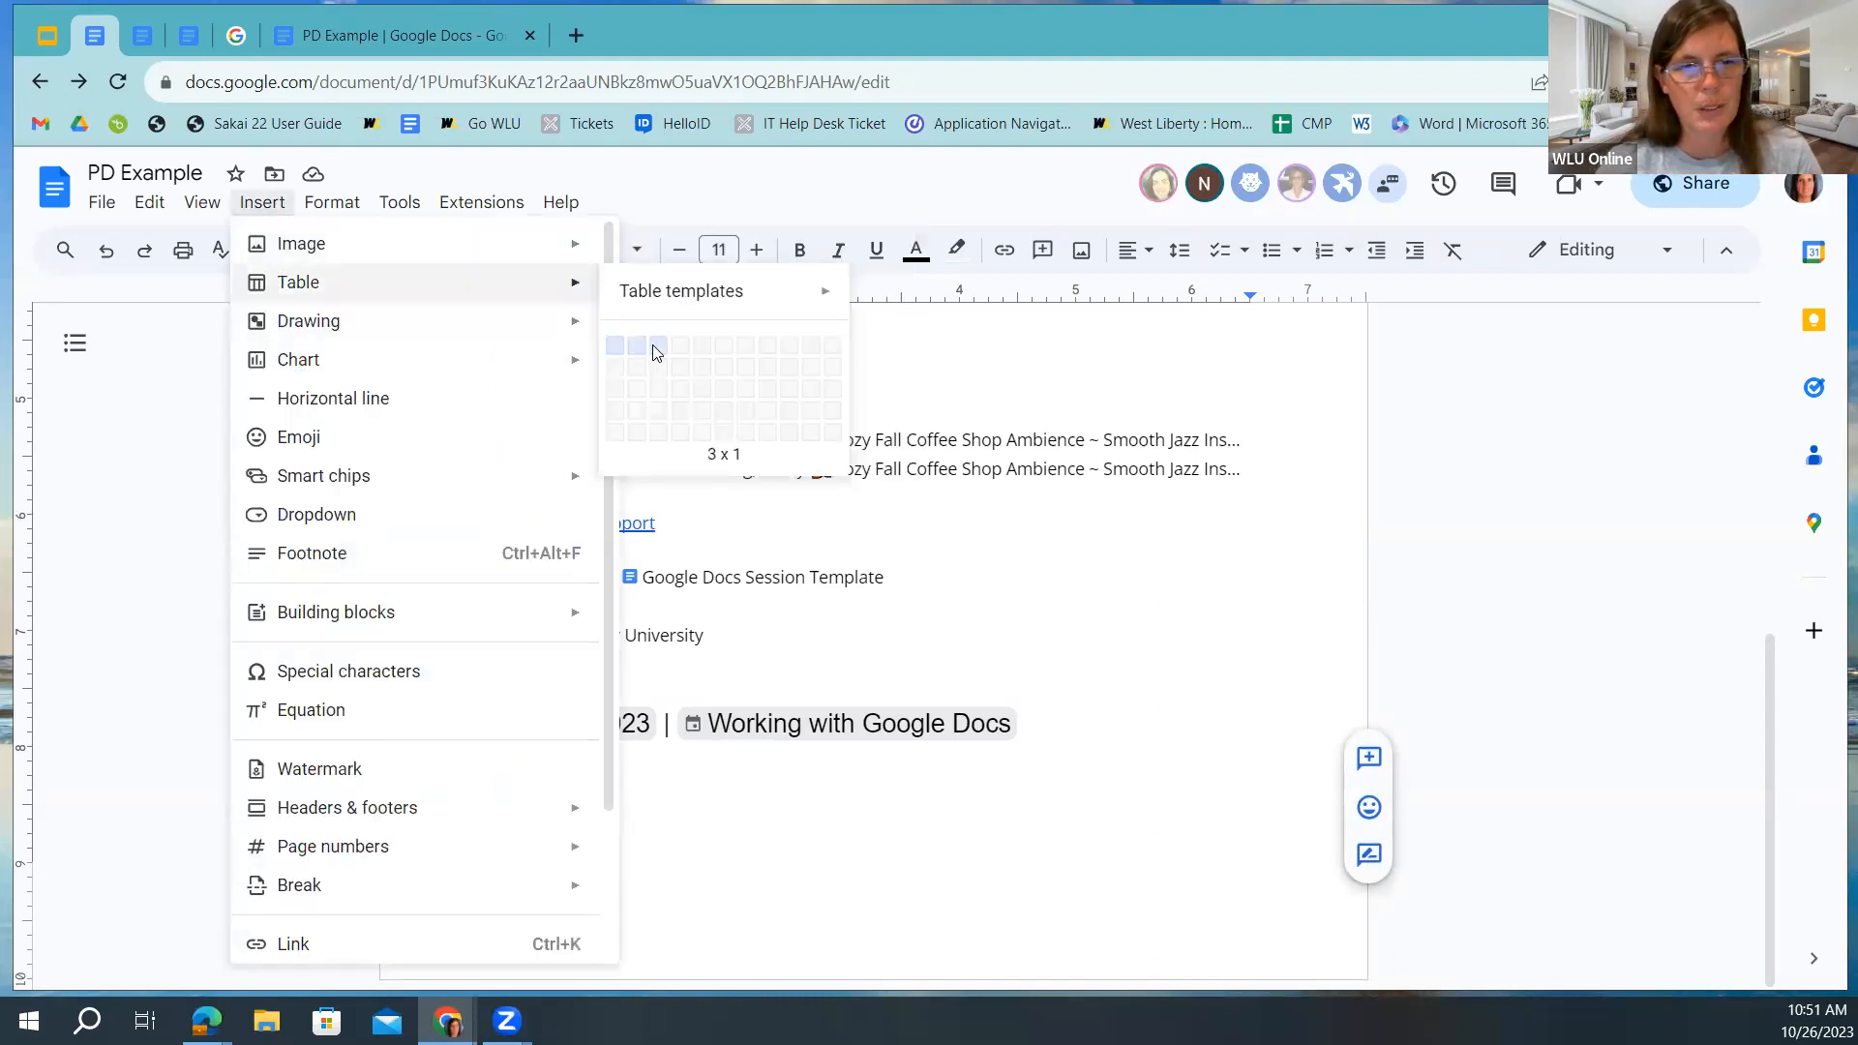
left_click(656, 350)
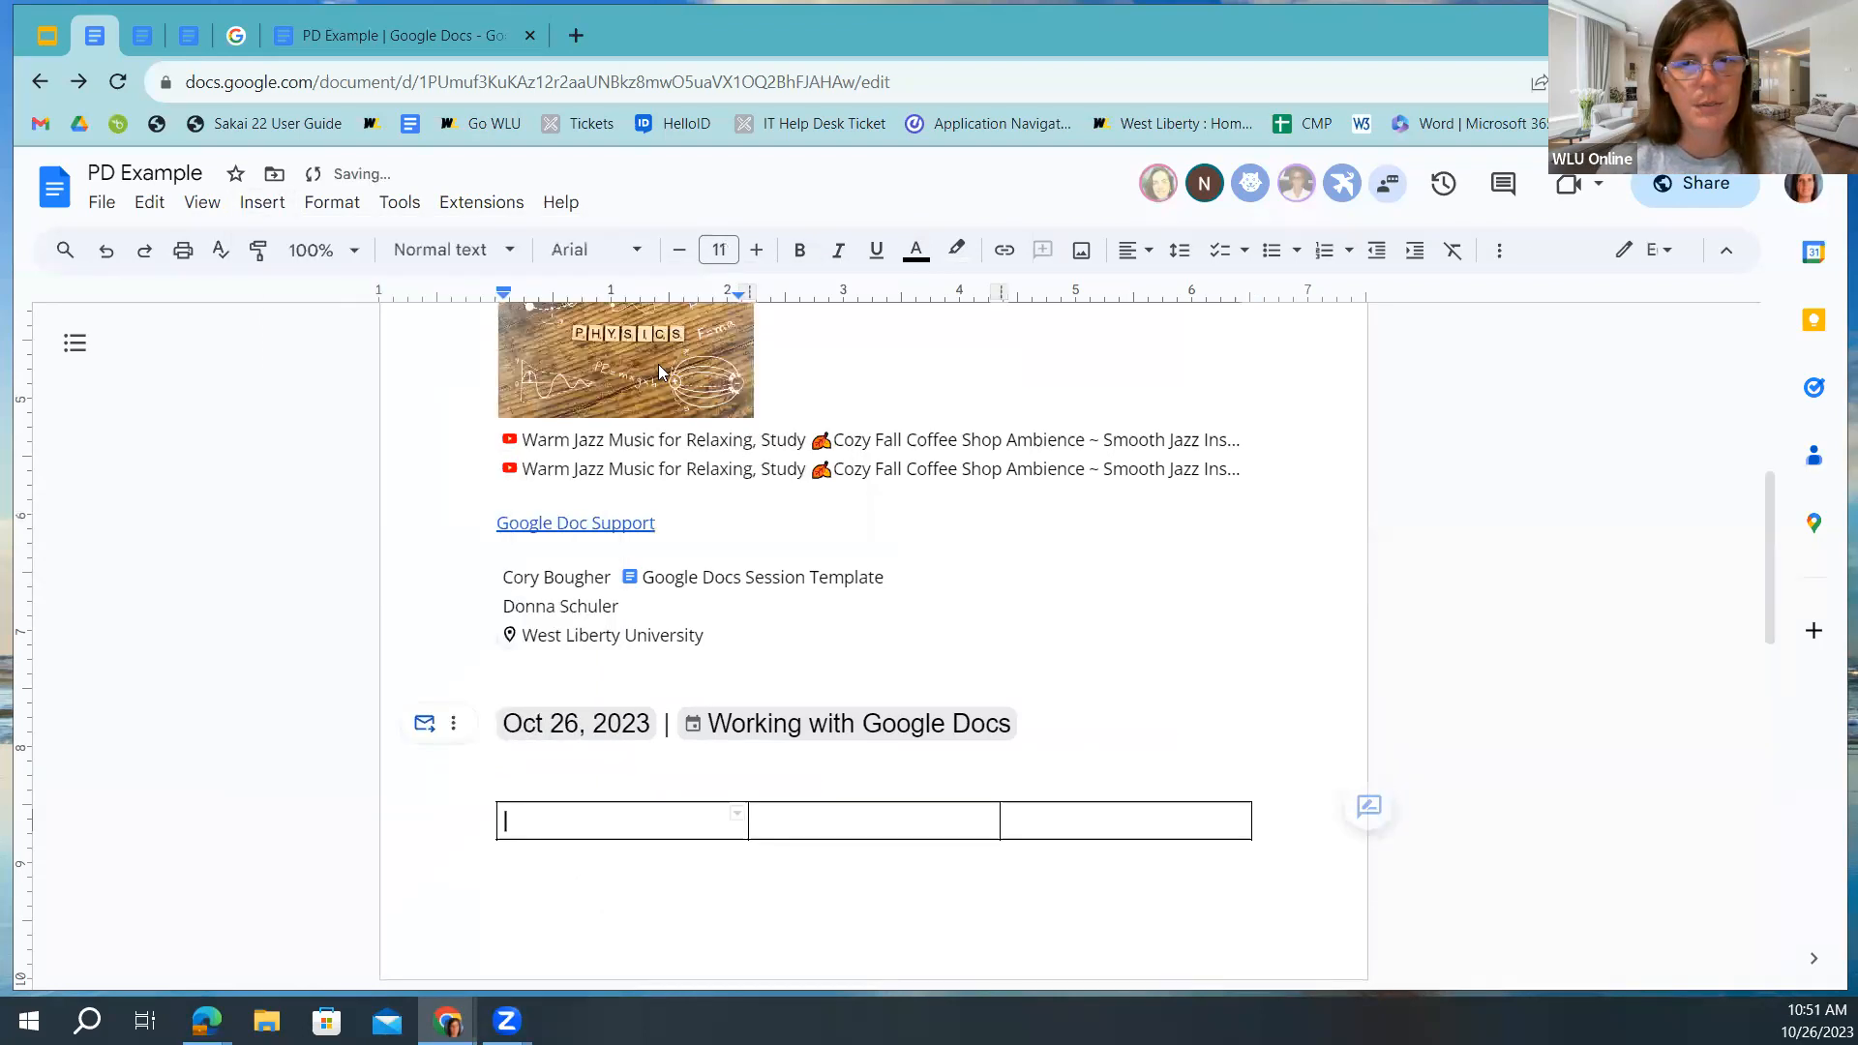
scroll(609, 774, "down", 3)
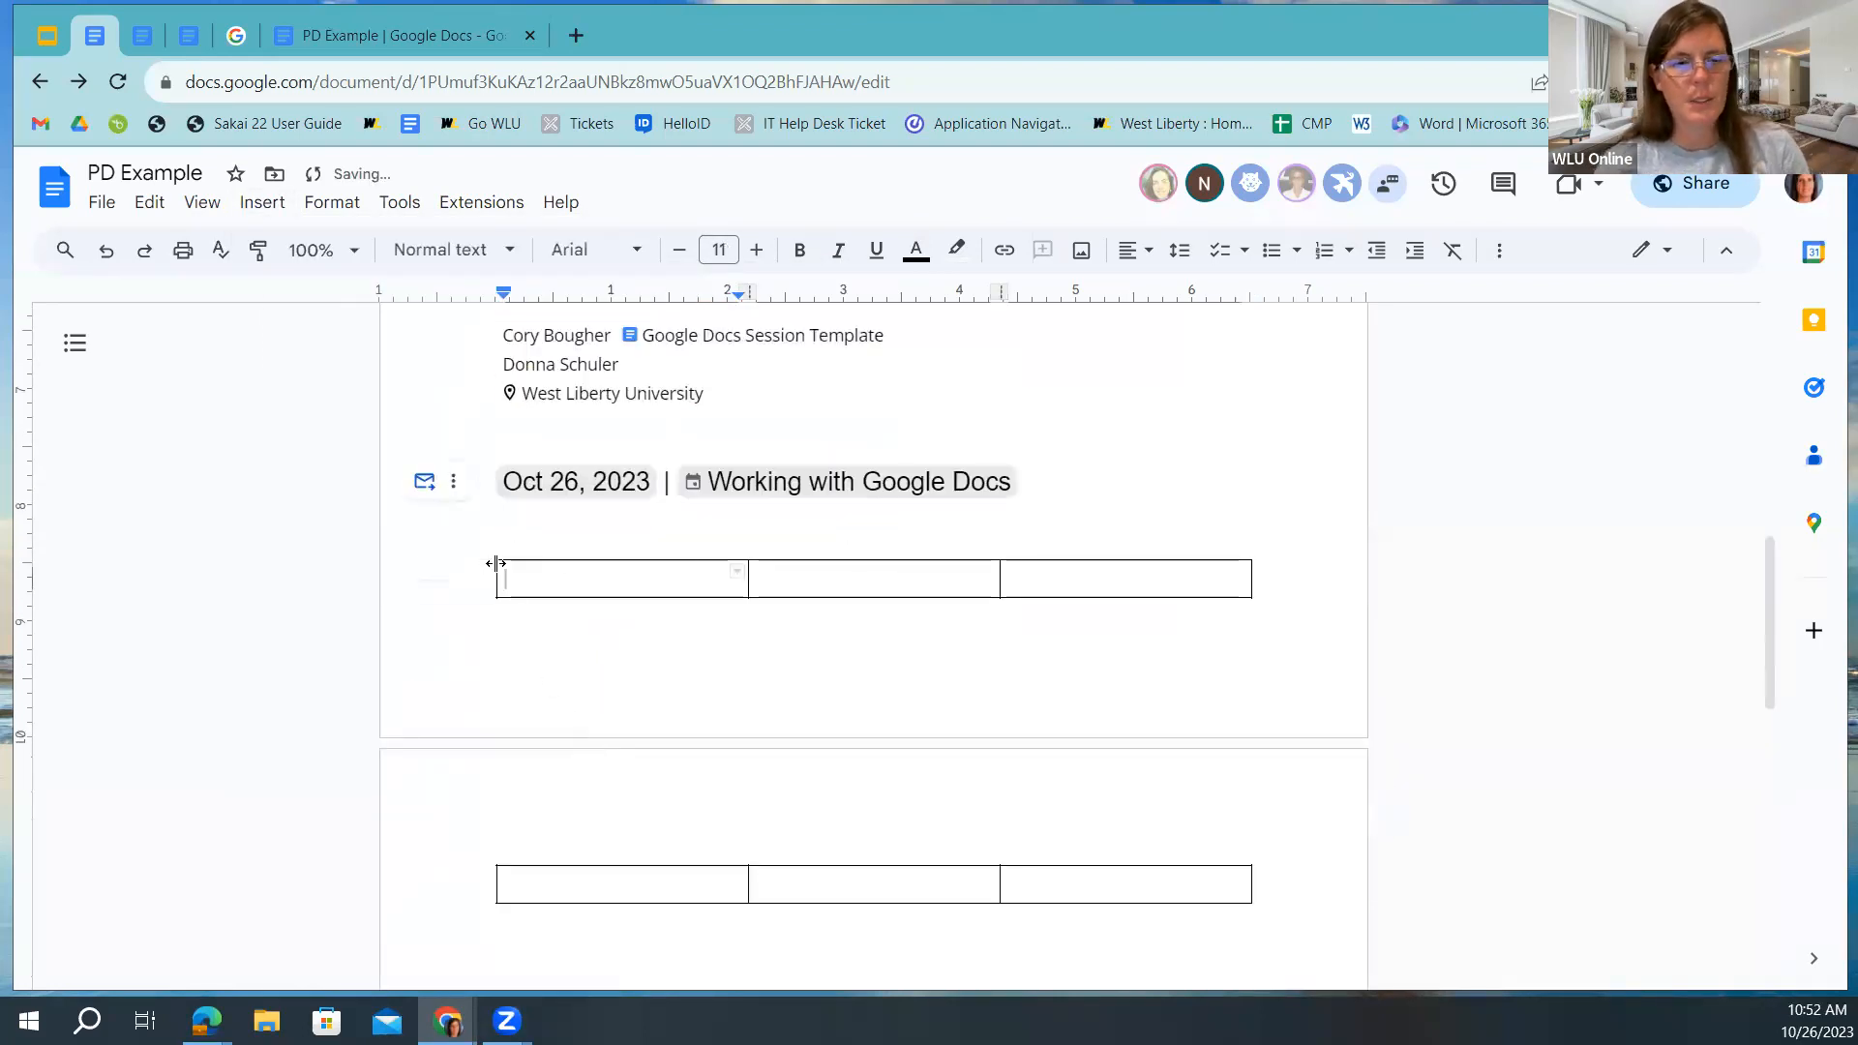
left_click(509, 532)
key("Return")
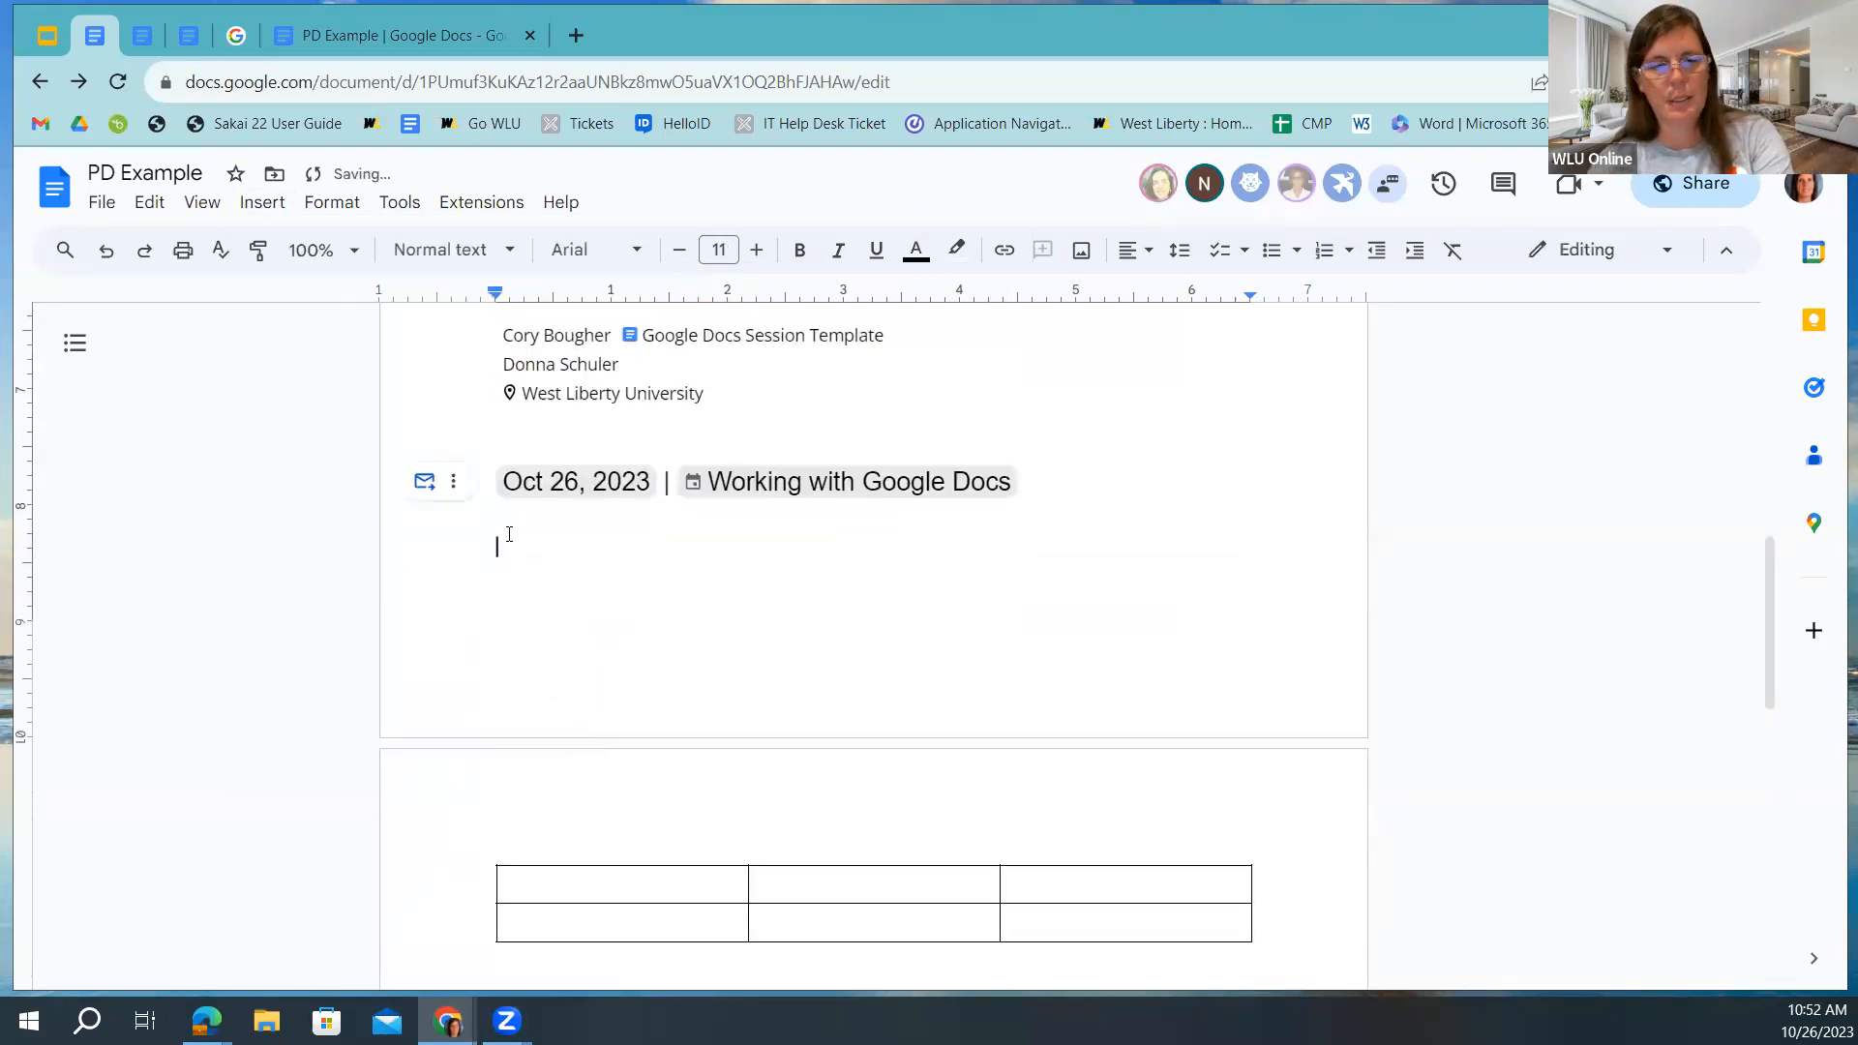
Select the table's first cell and start a new custom dropdown there.
scroll(435, 650, "down", 3)
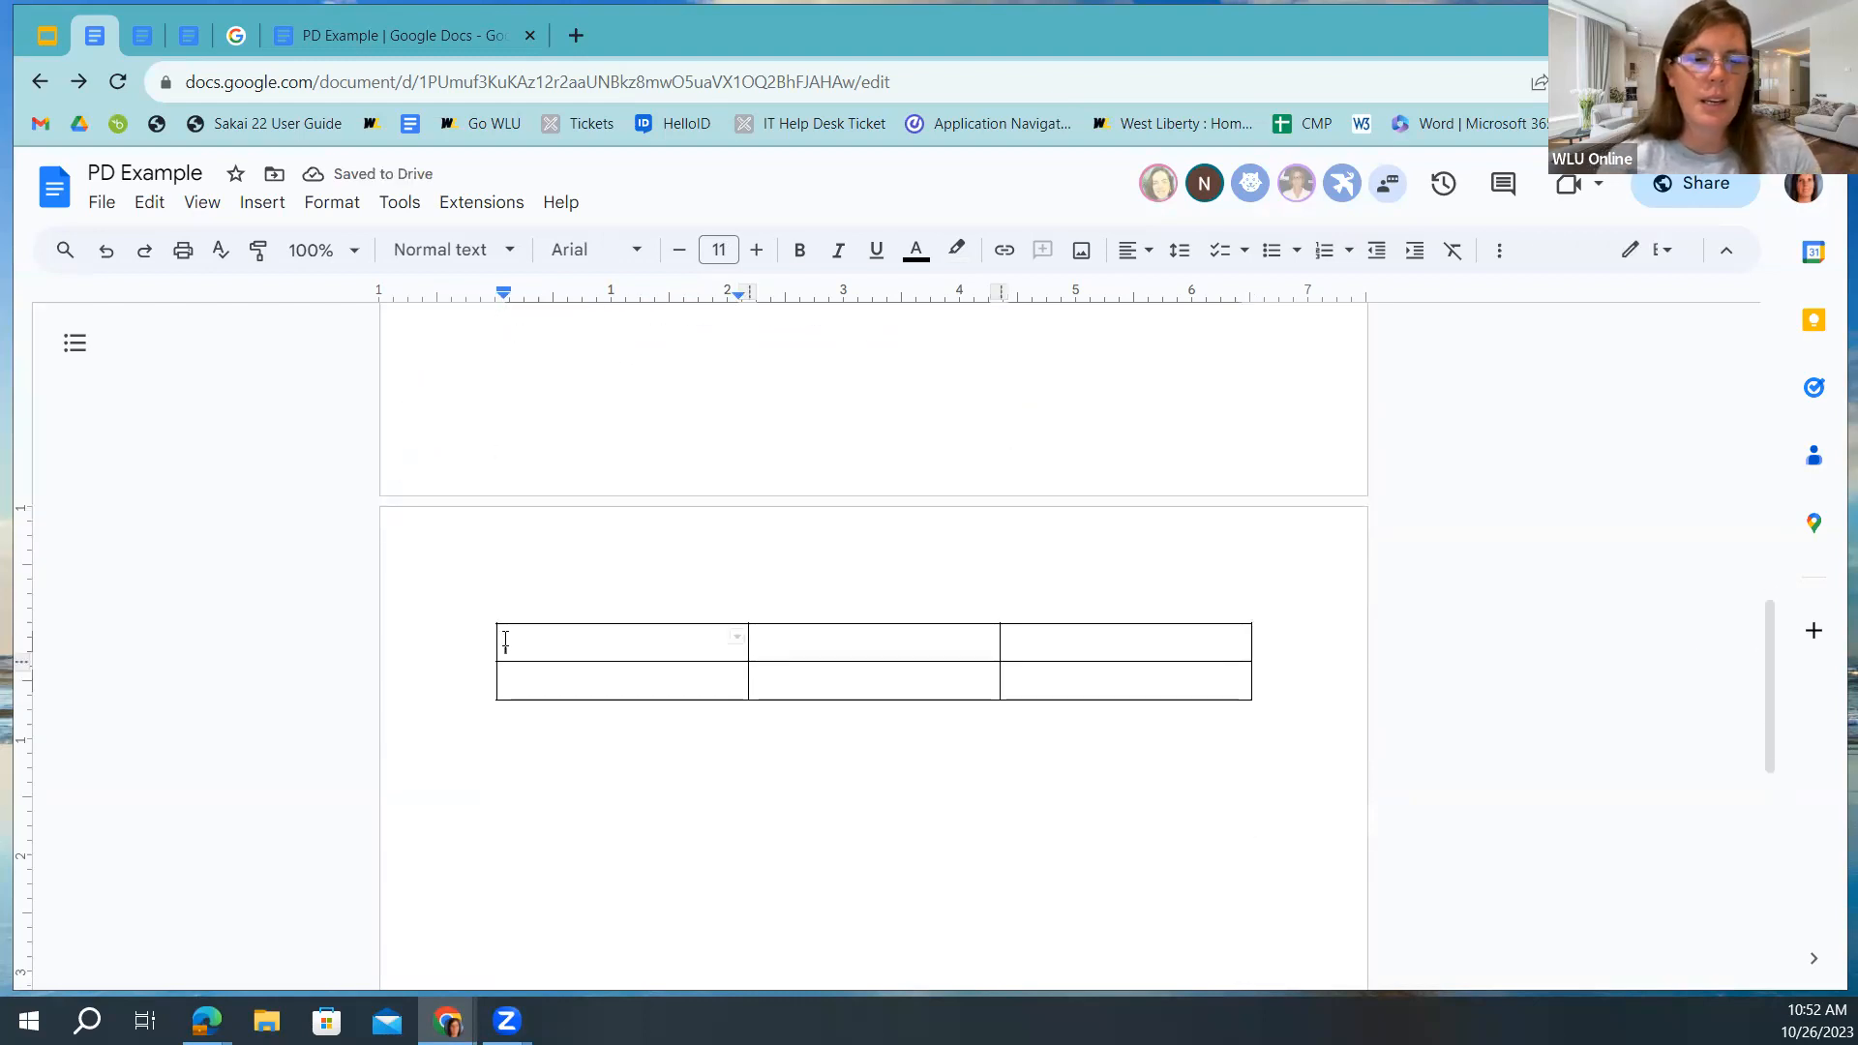
left_click_drag(505, 639, 684, 634)
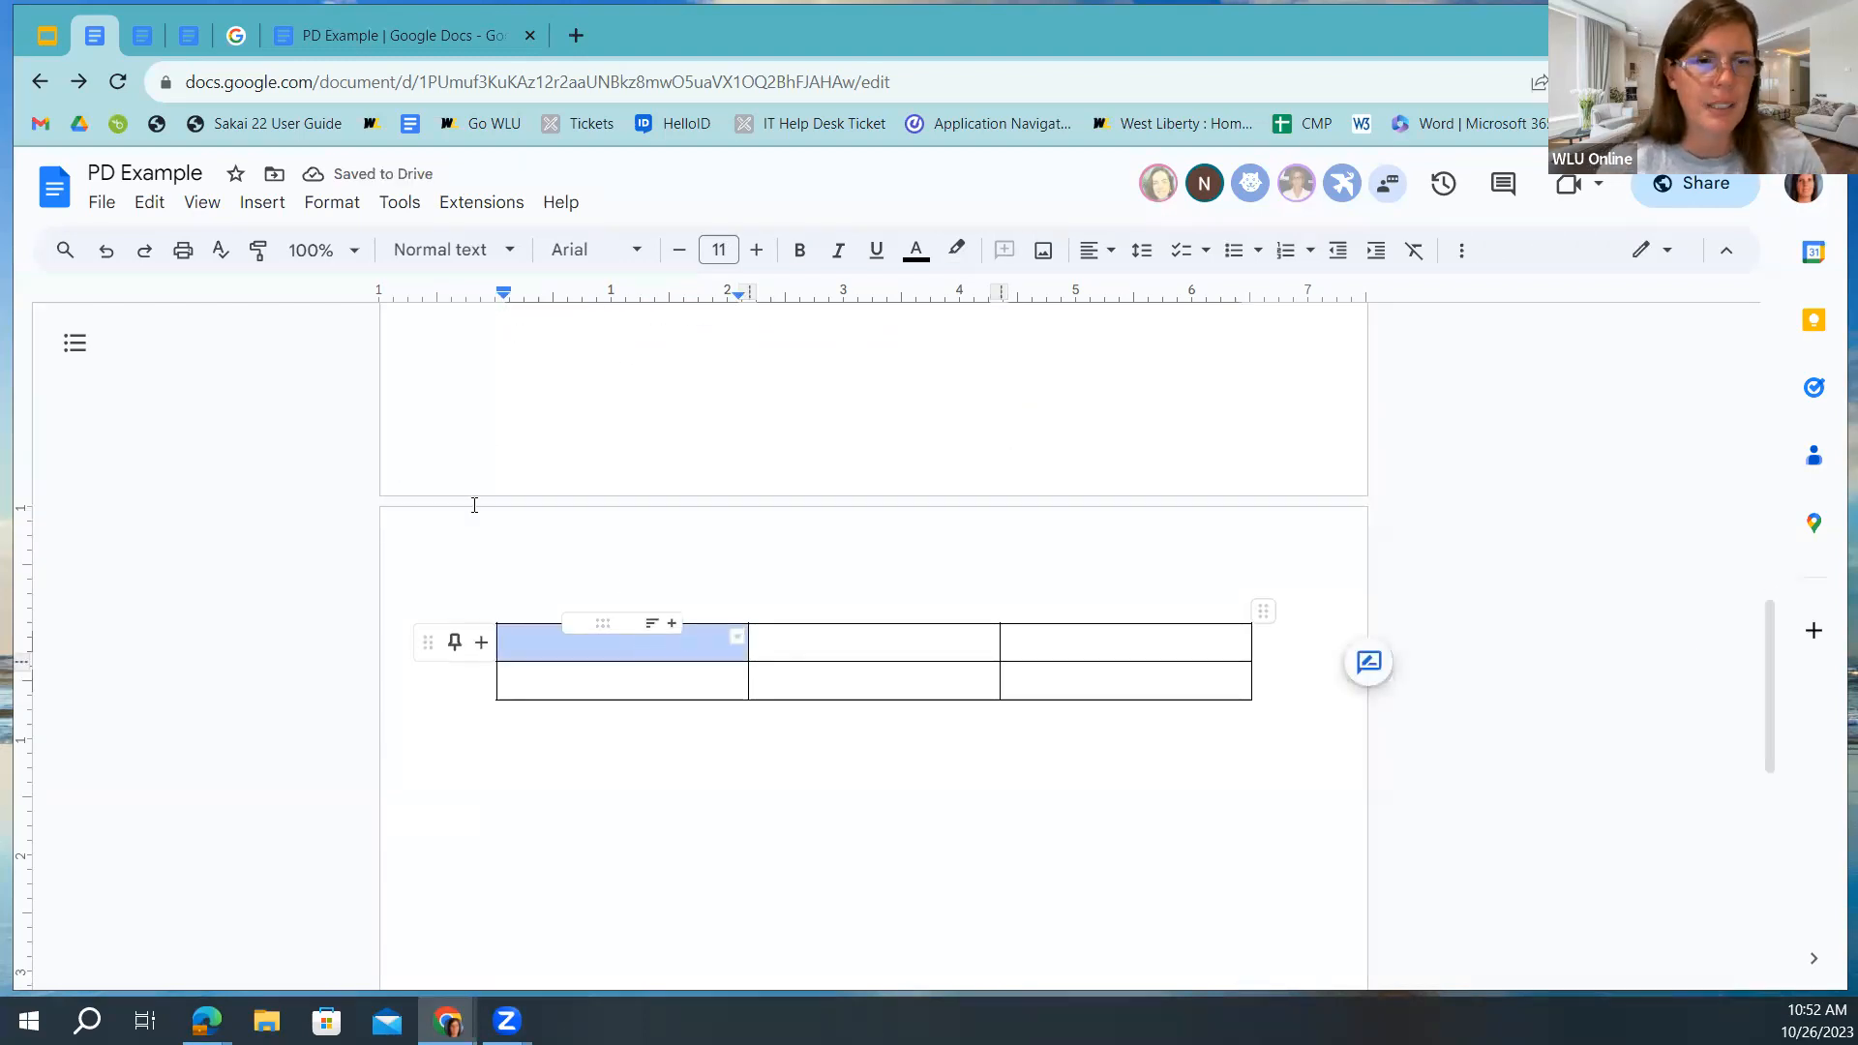
left_click(260, 203)
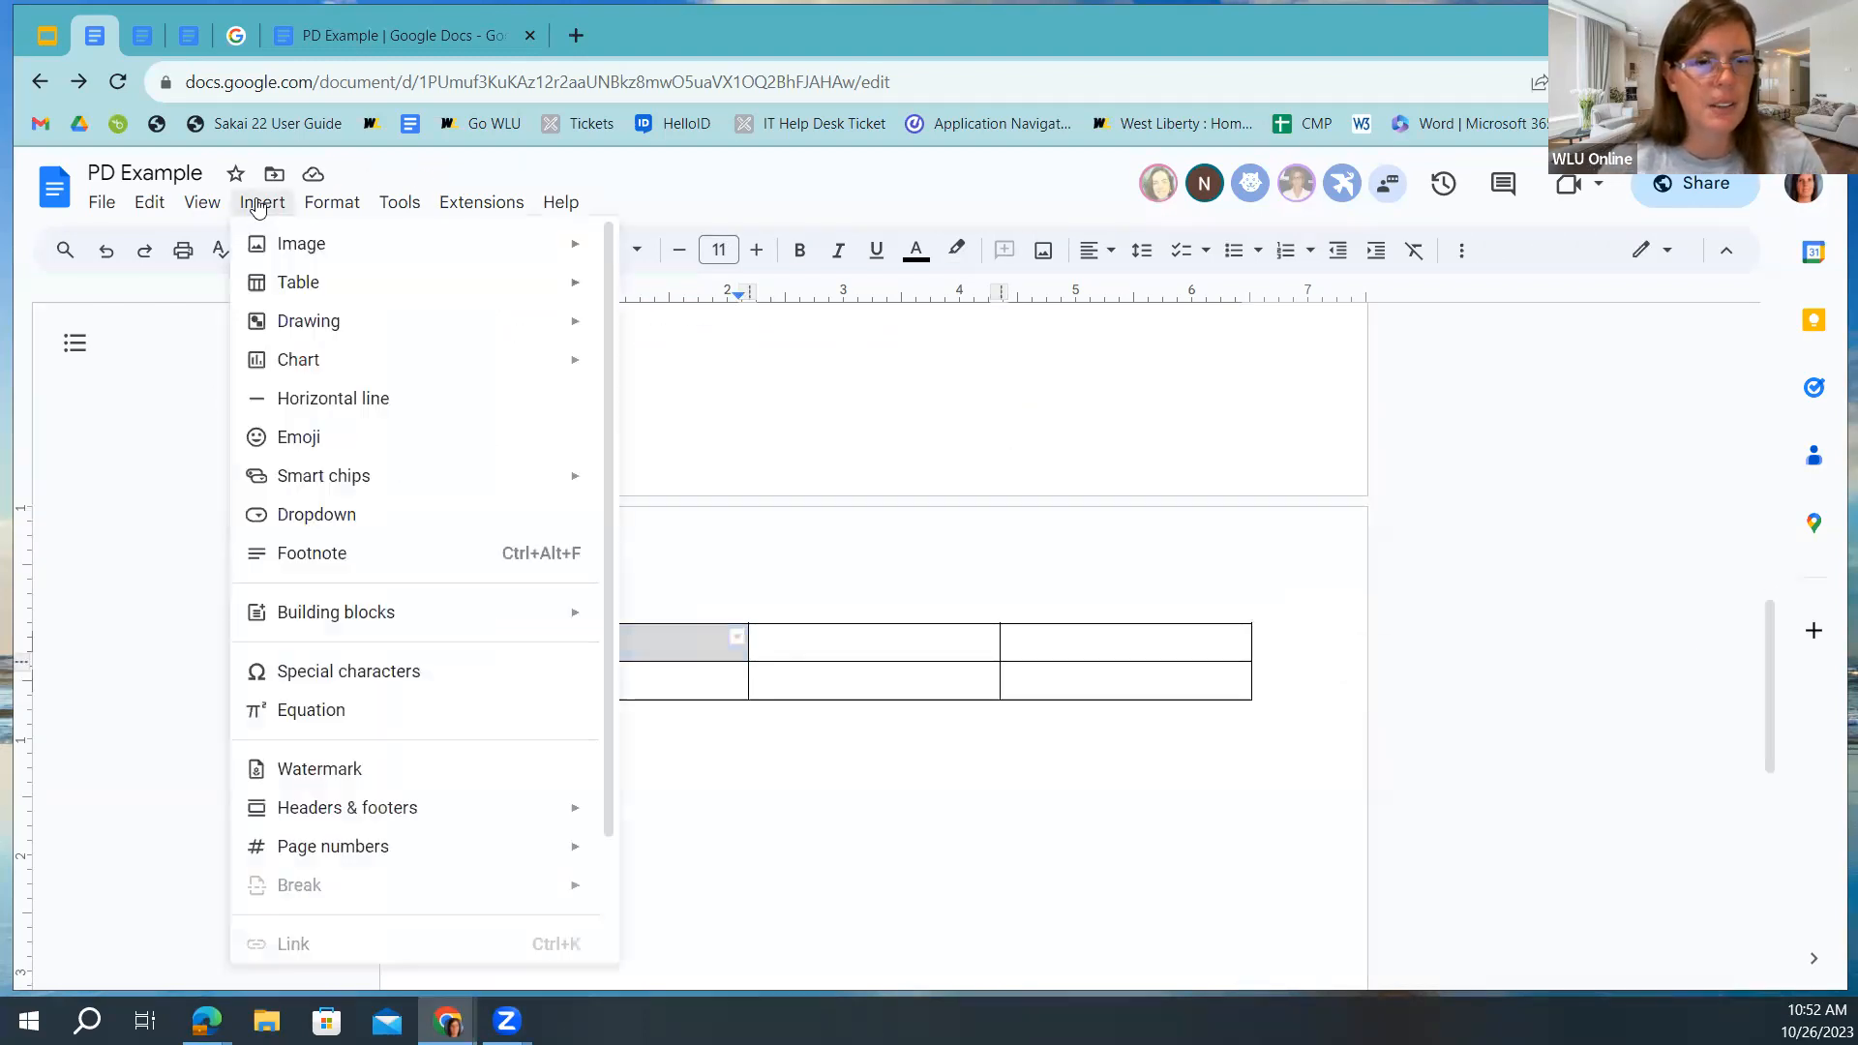
left_click(300, 518)
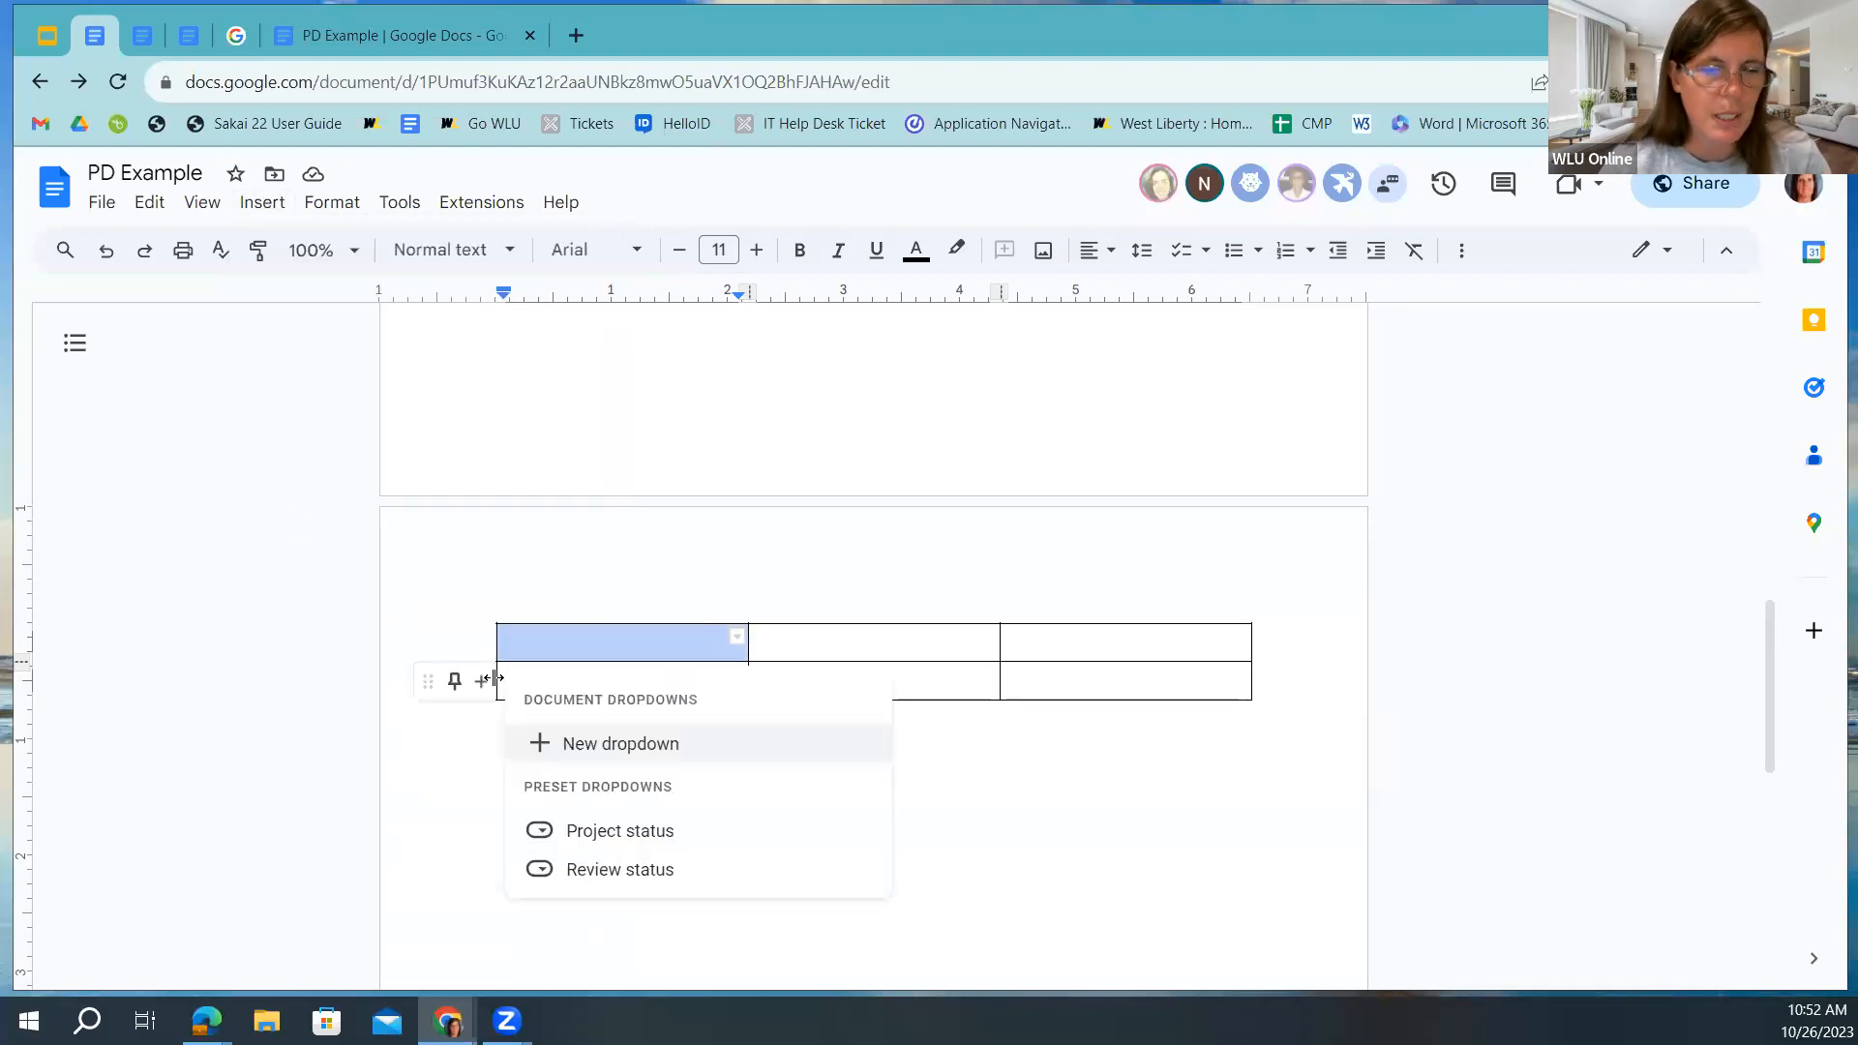
mouse_move(602, 839)
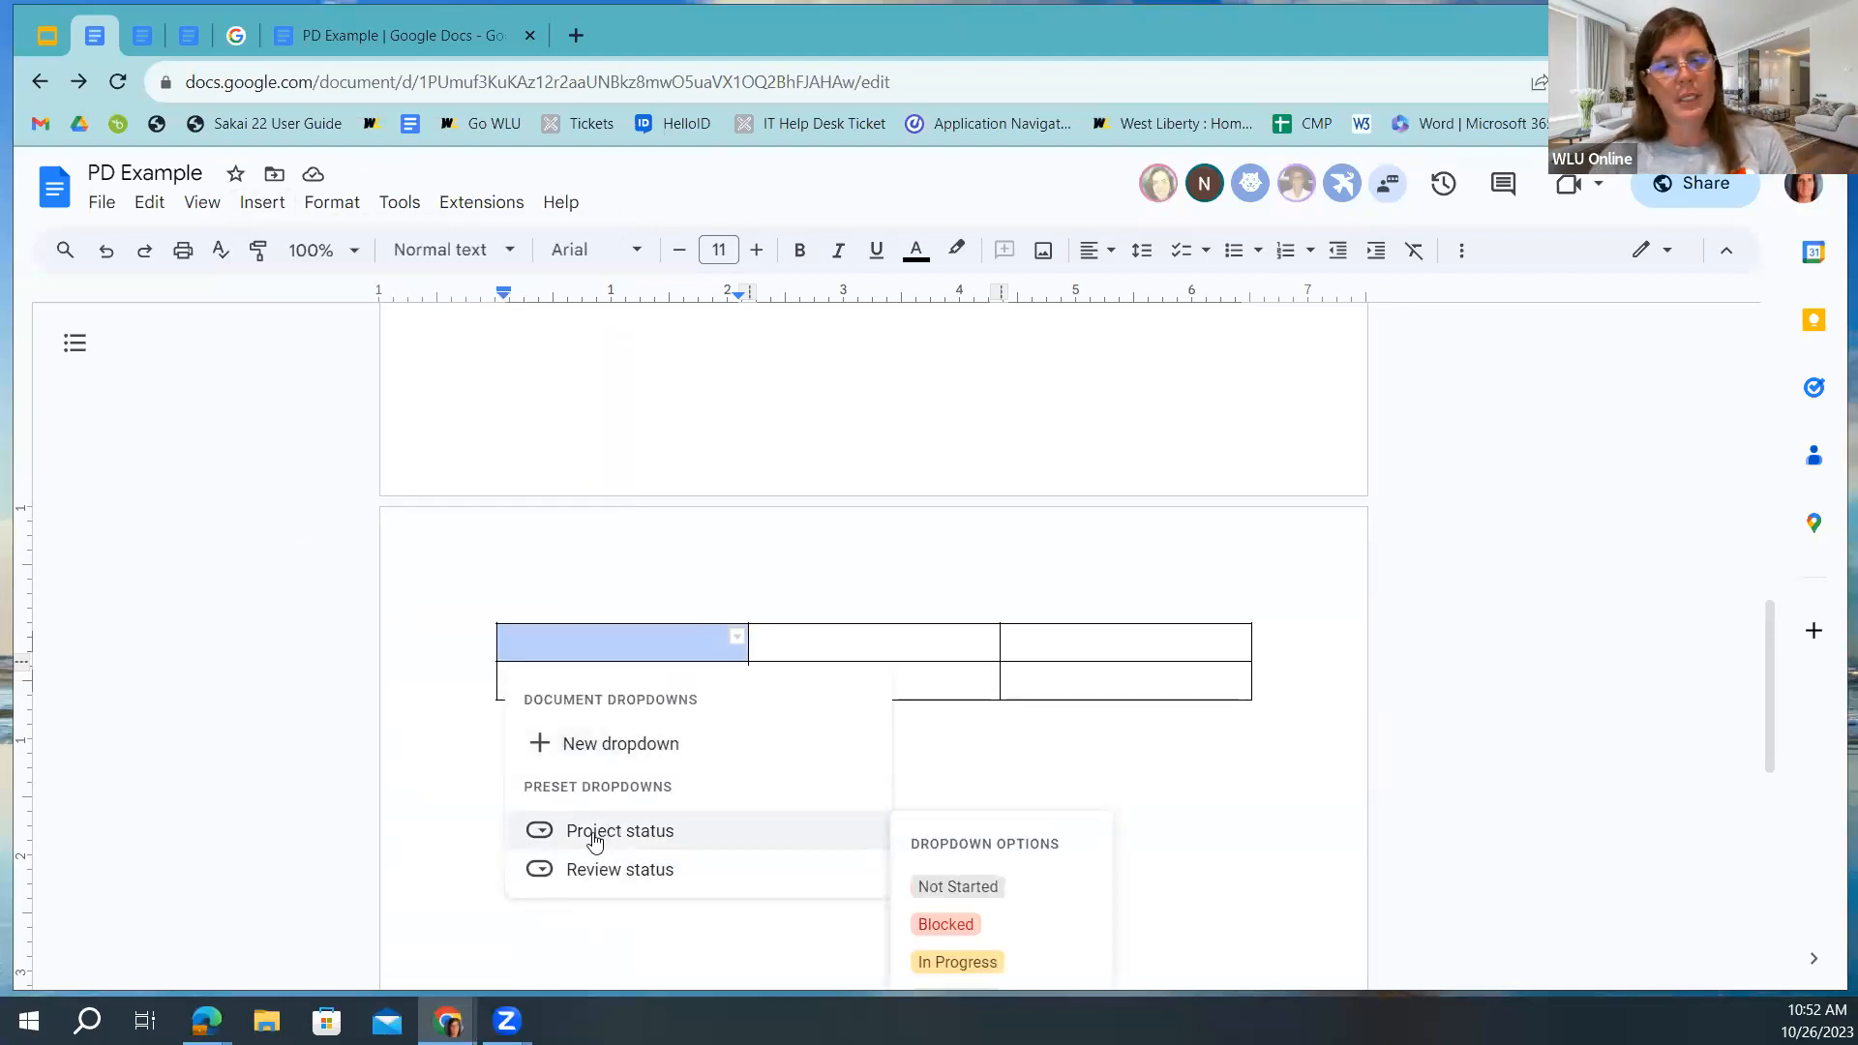
scroll(604, 856, "down", 3)
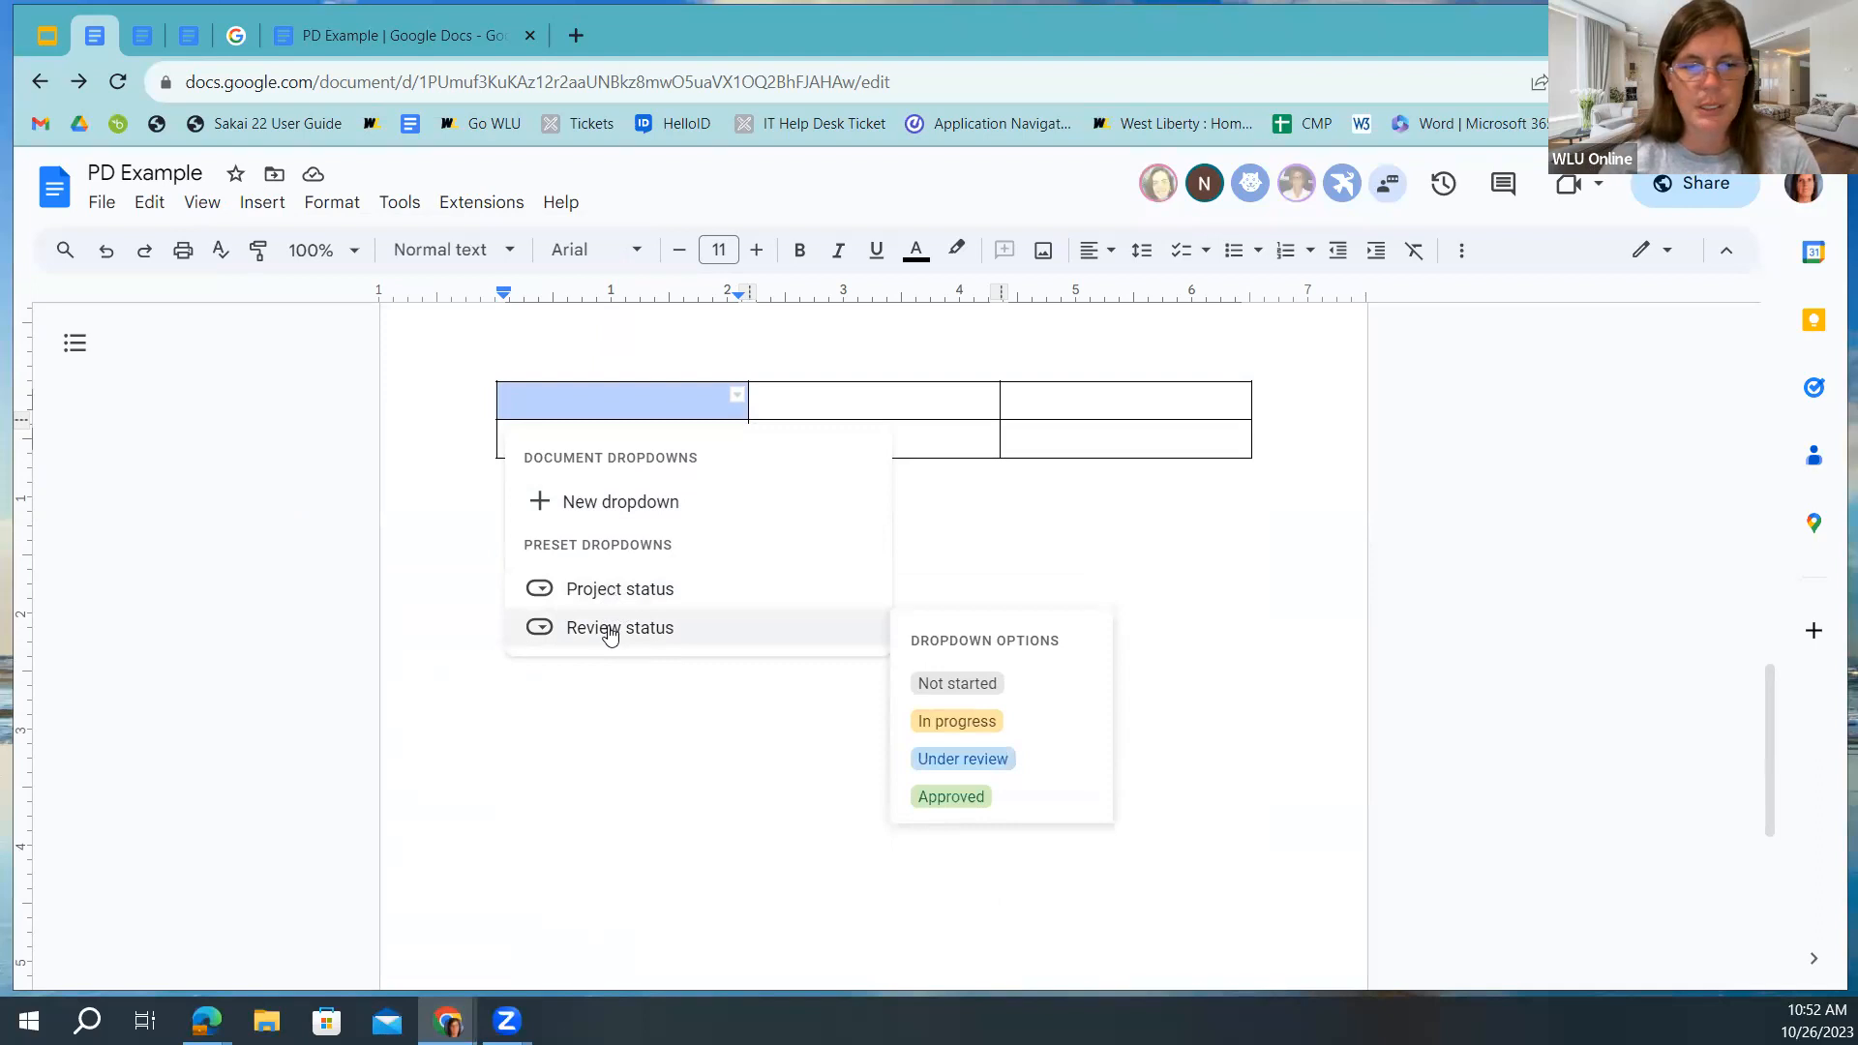
left_click(574, 505)
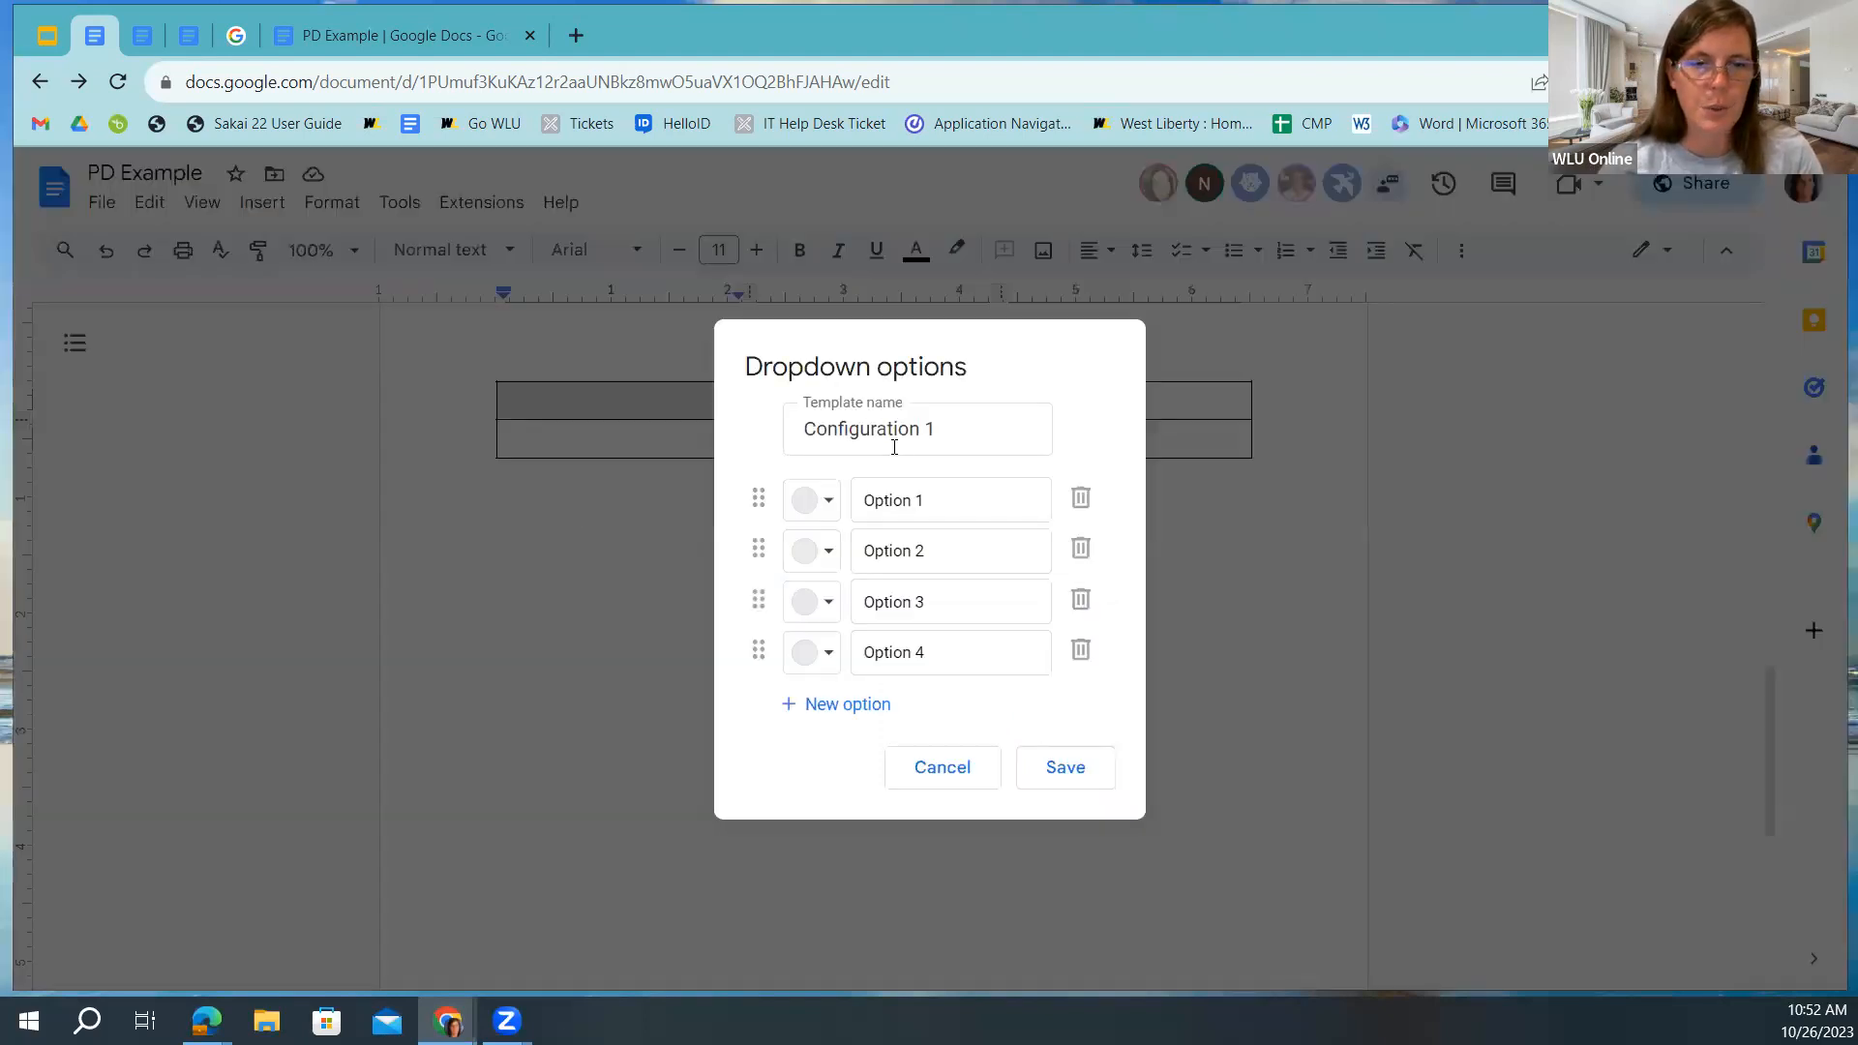
Name the new dropdown Rubric with options Exceeds, Met and Needs Improvement.
left_click(948, 438)
left_click_drag(948, 438, 698, 428)
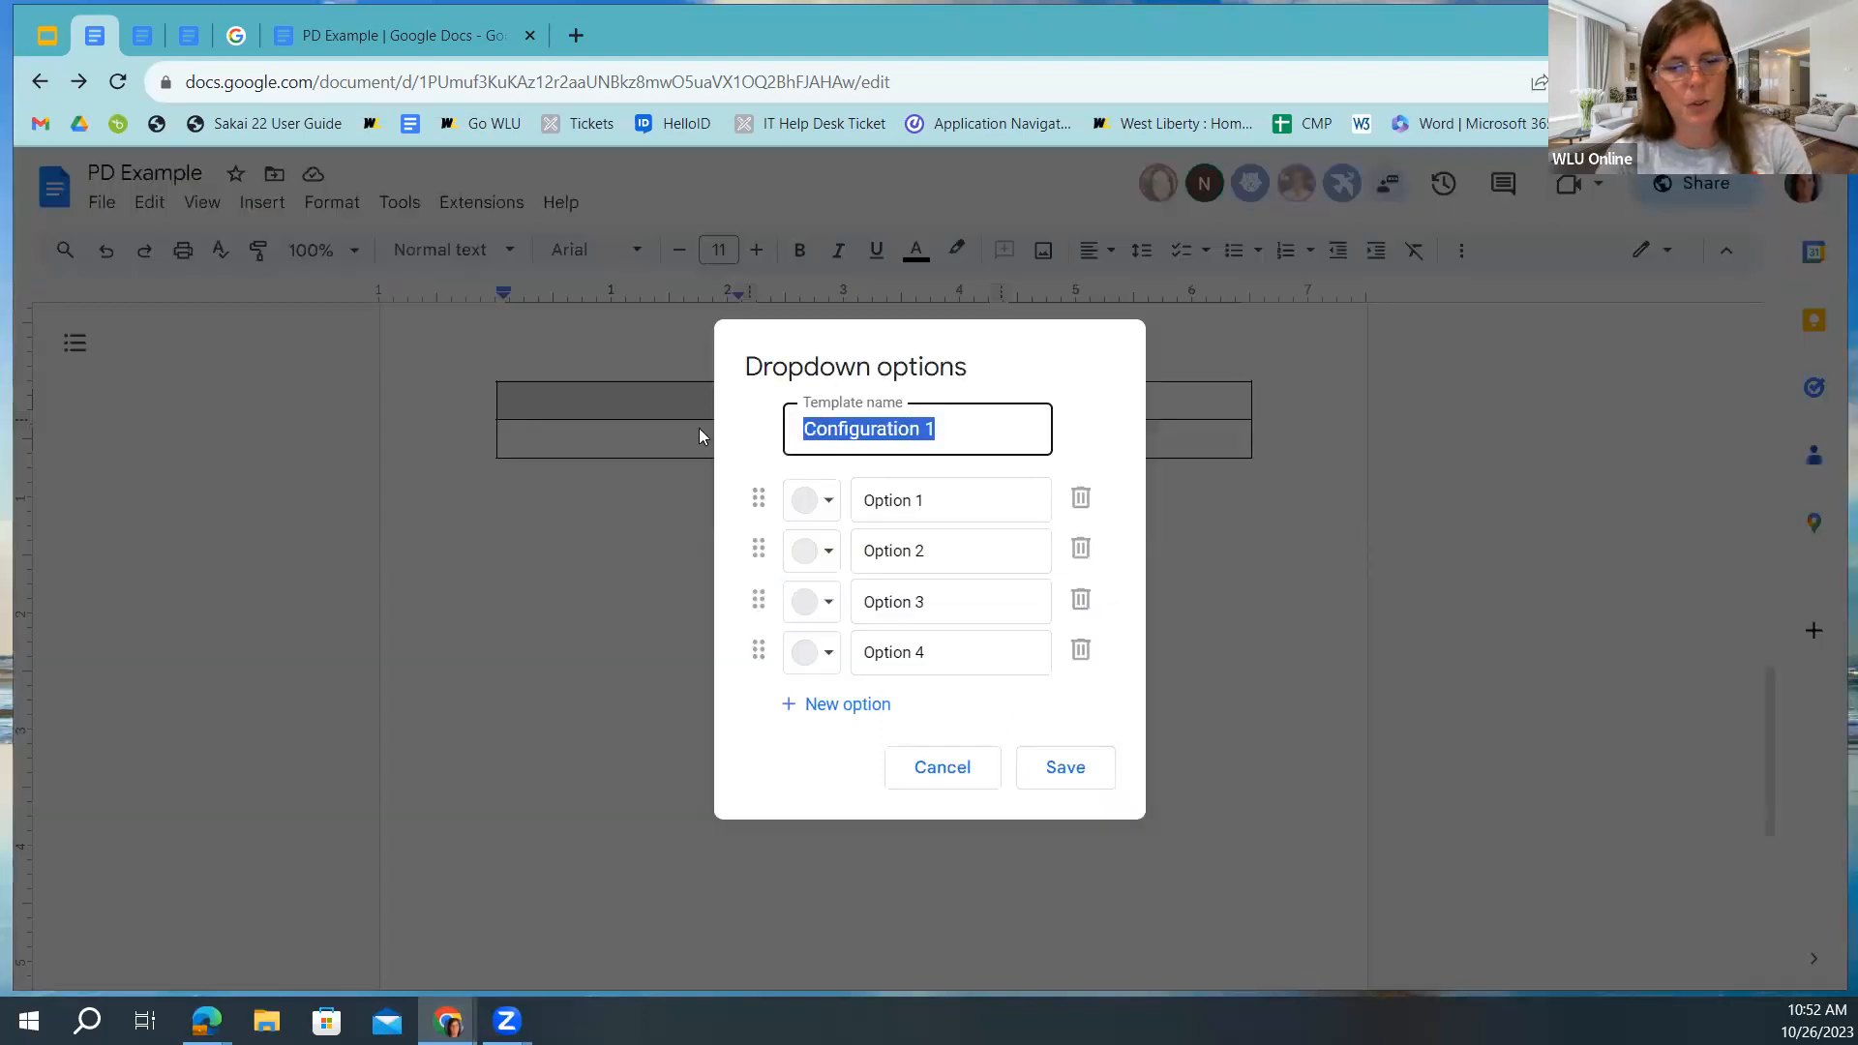
type("Rubric")
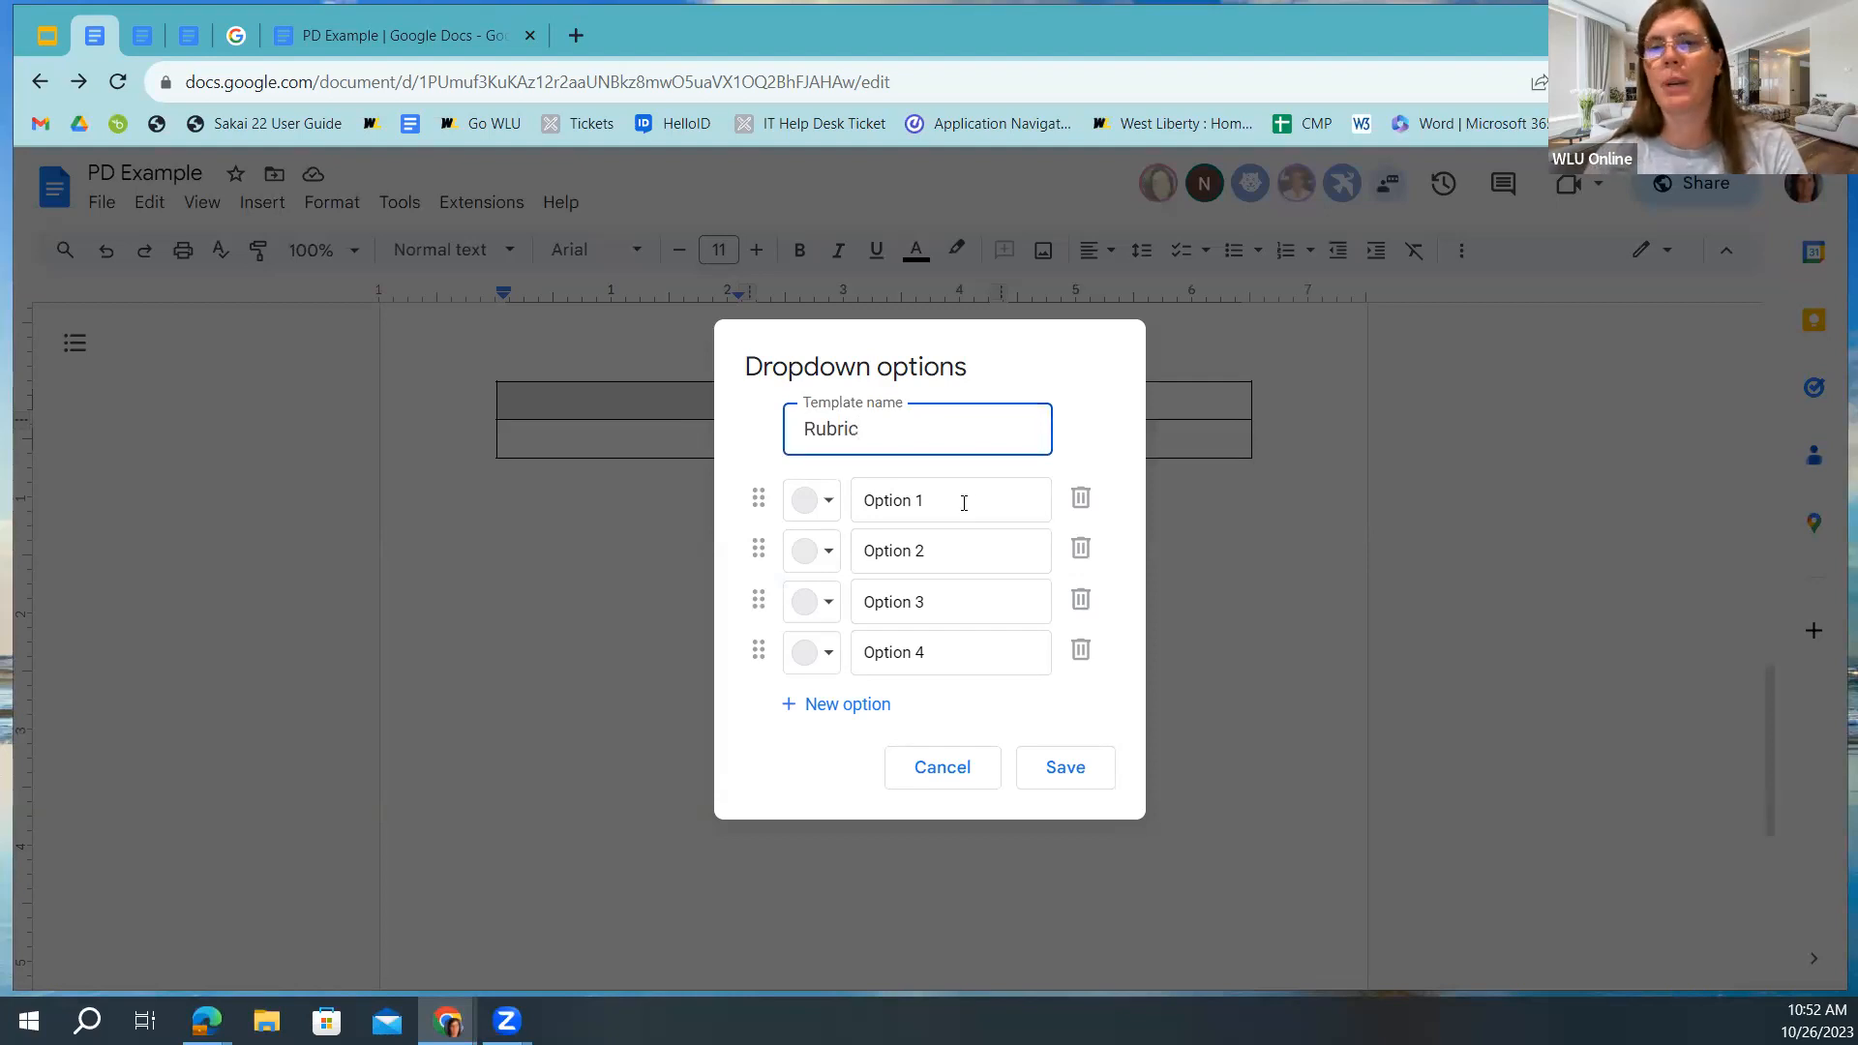
left_click_drag(964, 503, 848, 503)
type("Excedds")
key("BackSpace")
key("BackSpace")
key("BackSpace")
type("eds")
left_click_drag(949, 544, 830, 560)
type("Met")
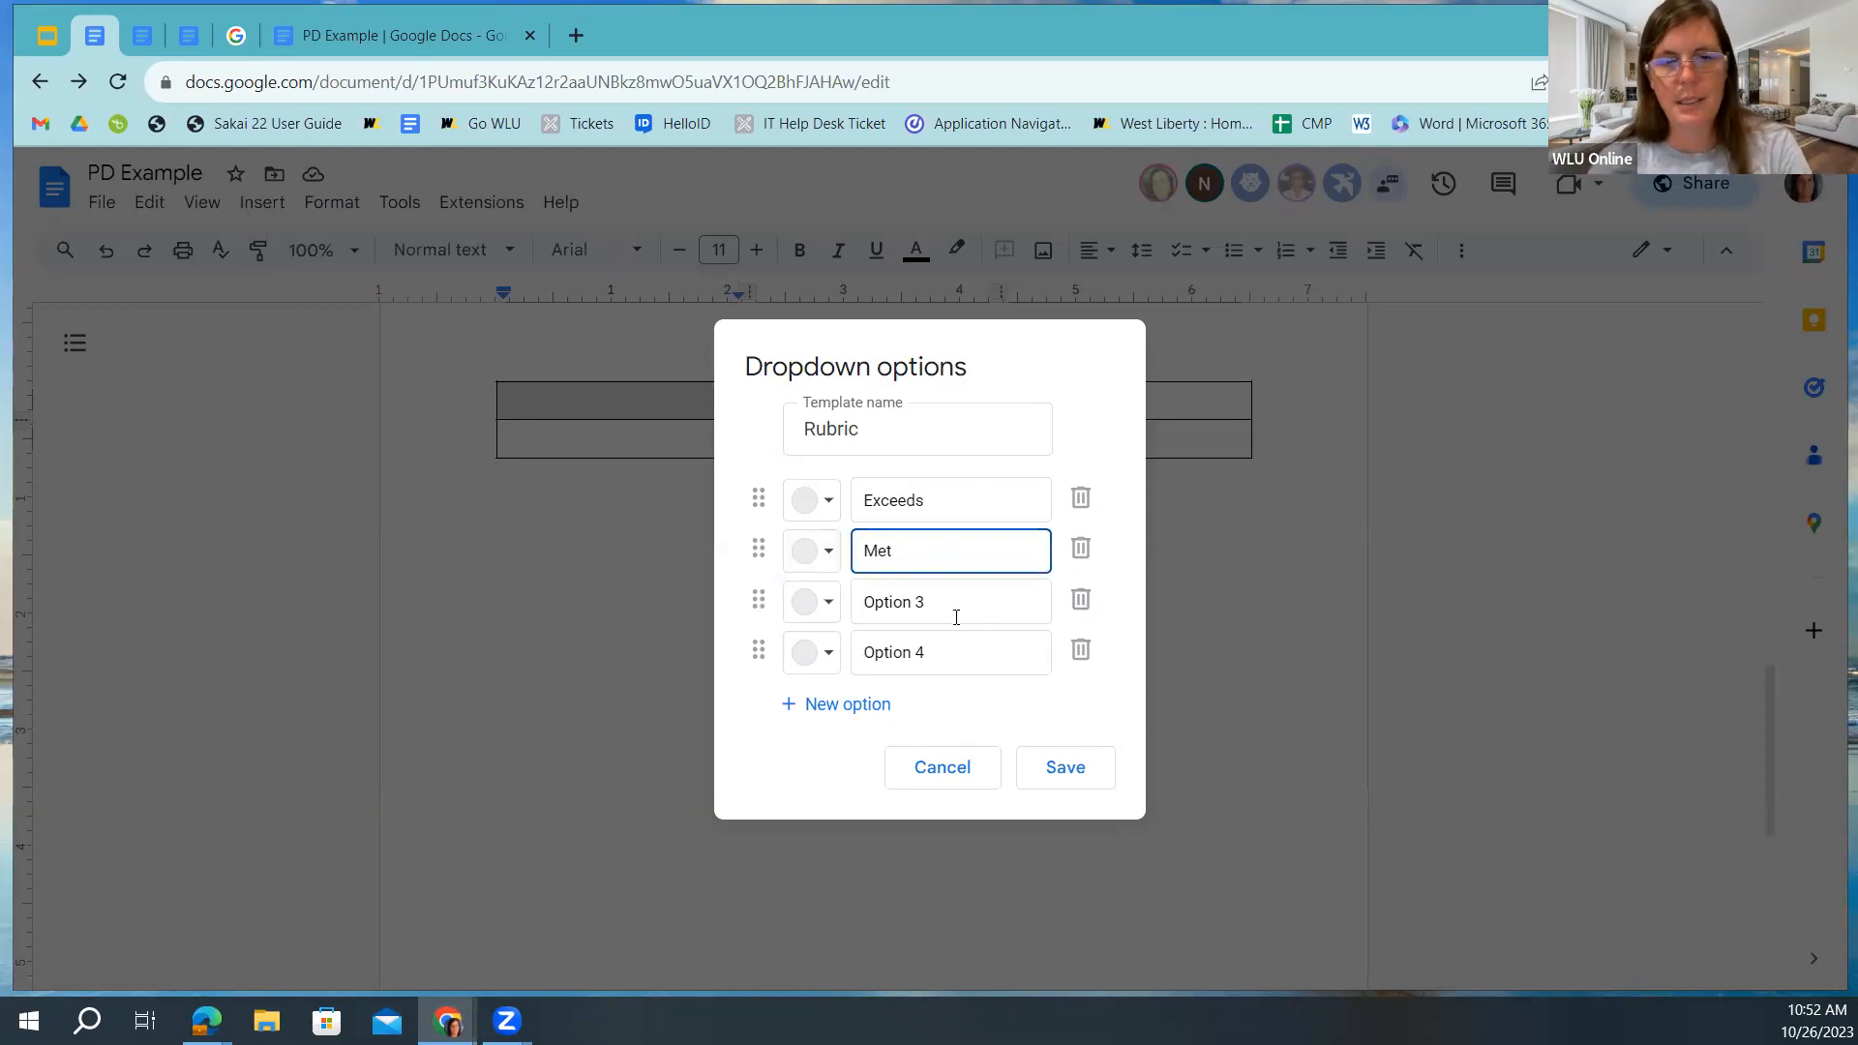
left_click_drag(954, 613, 746, 630)
type("Nee")
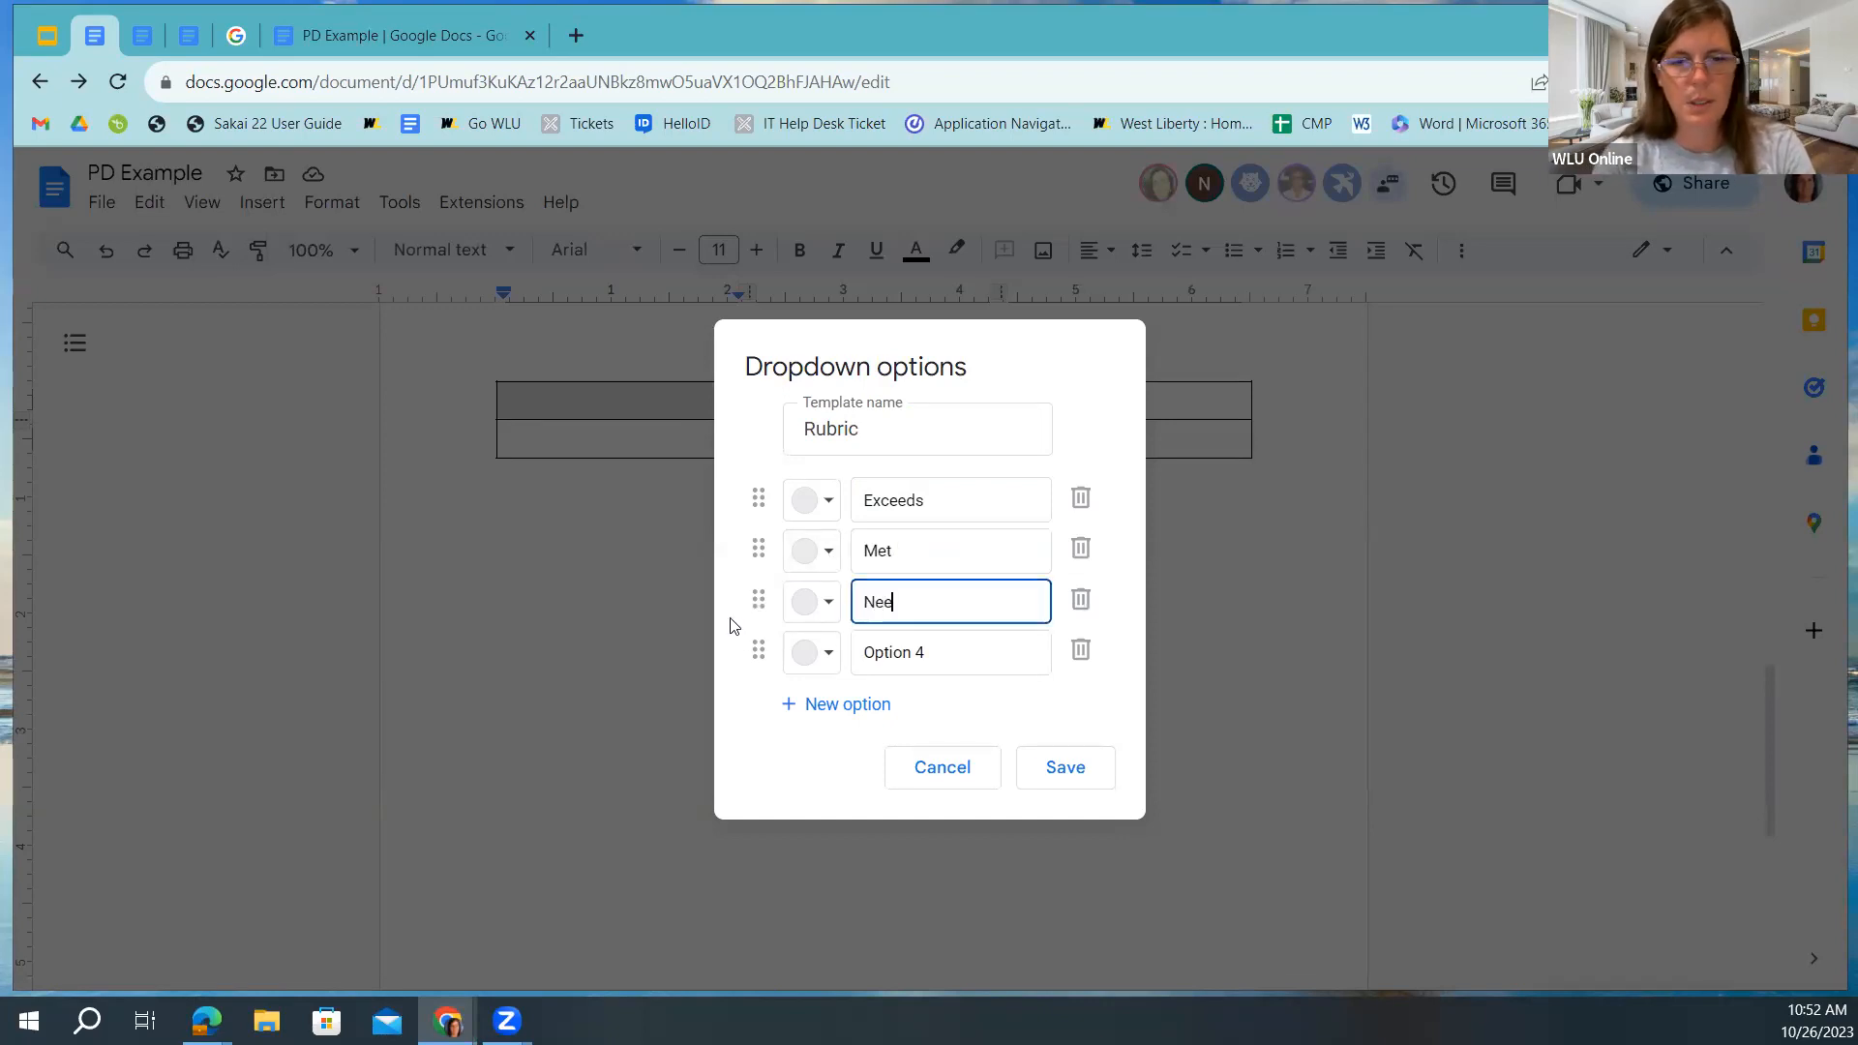
type("ds Improvement")
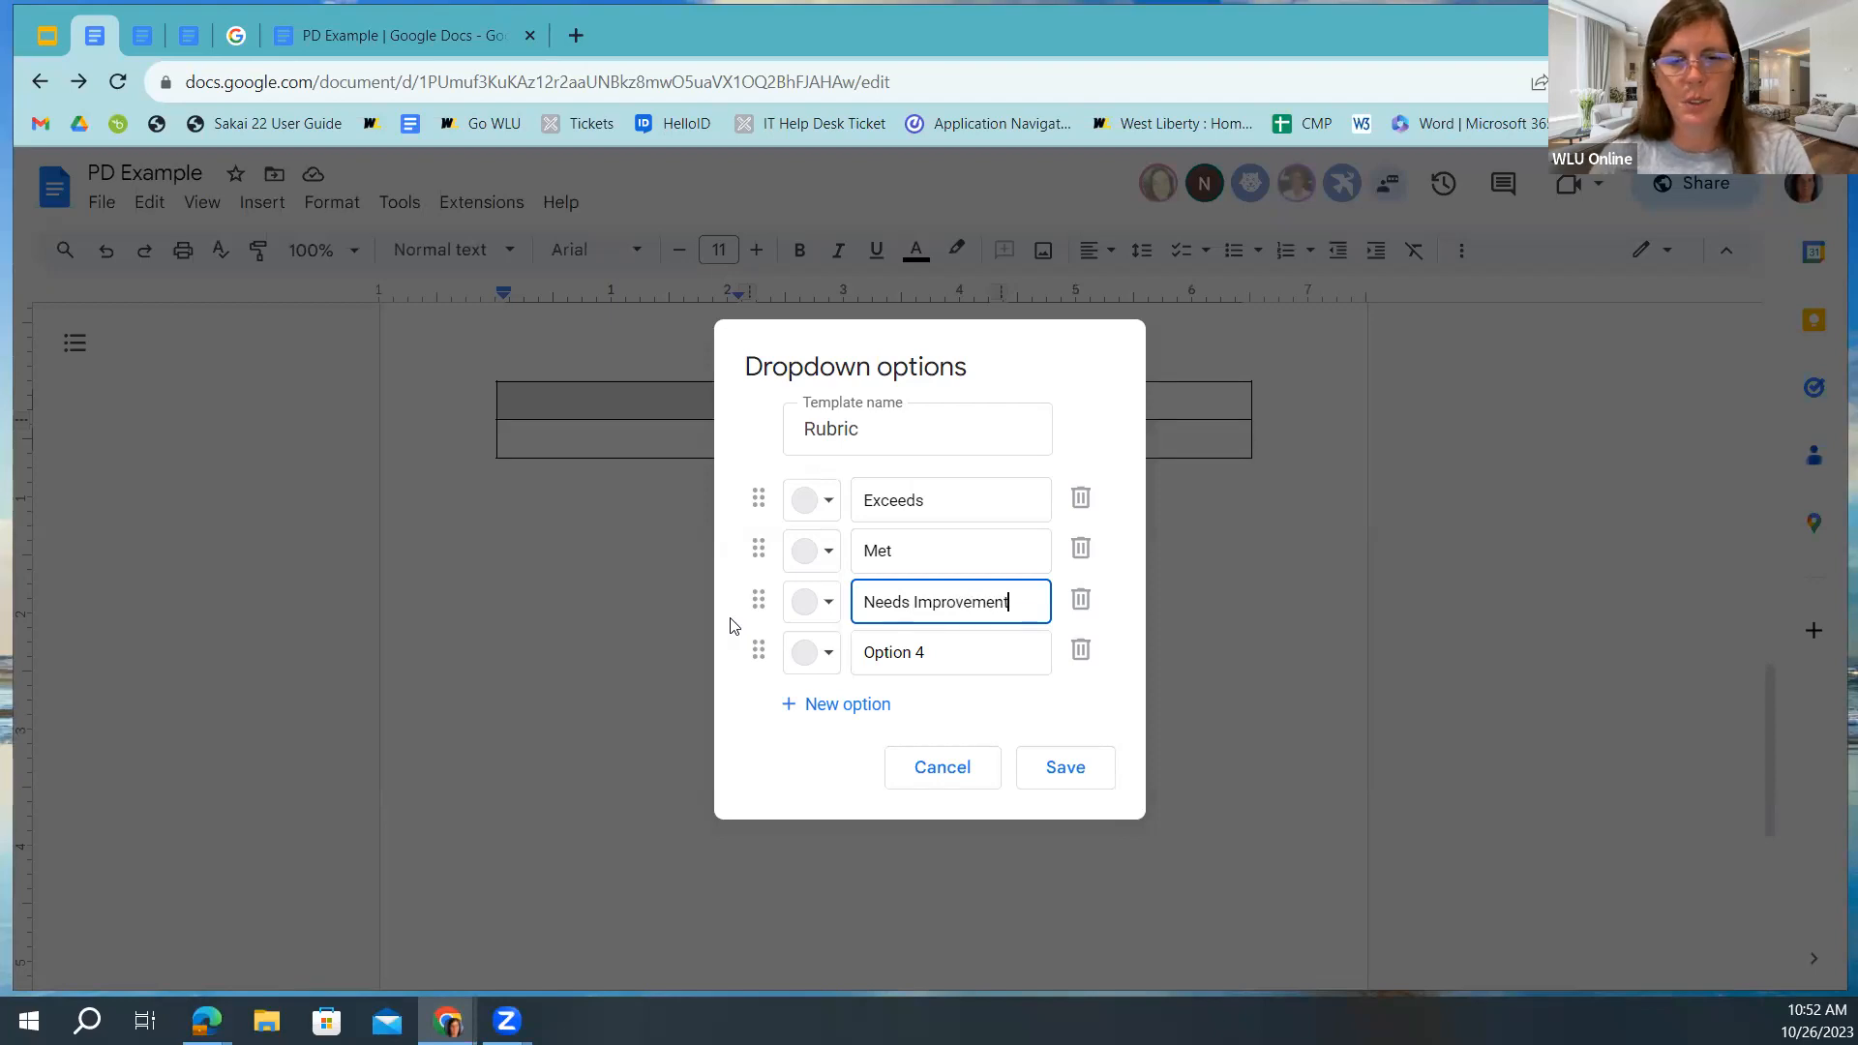
Color Needs Improvement pink, Met yellow and Exceeds green, then save the Rubric dropdown.
left_click(825, 604)
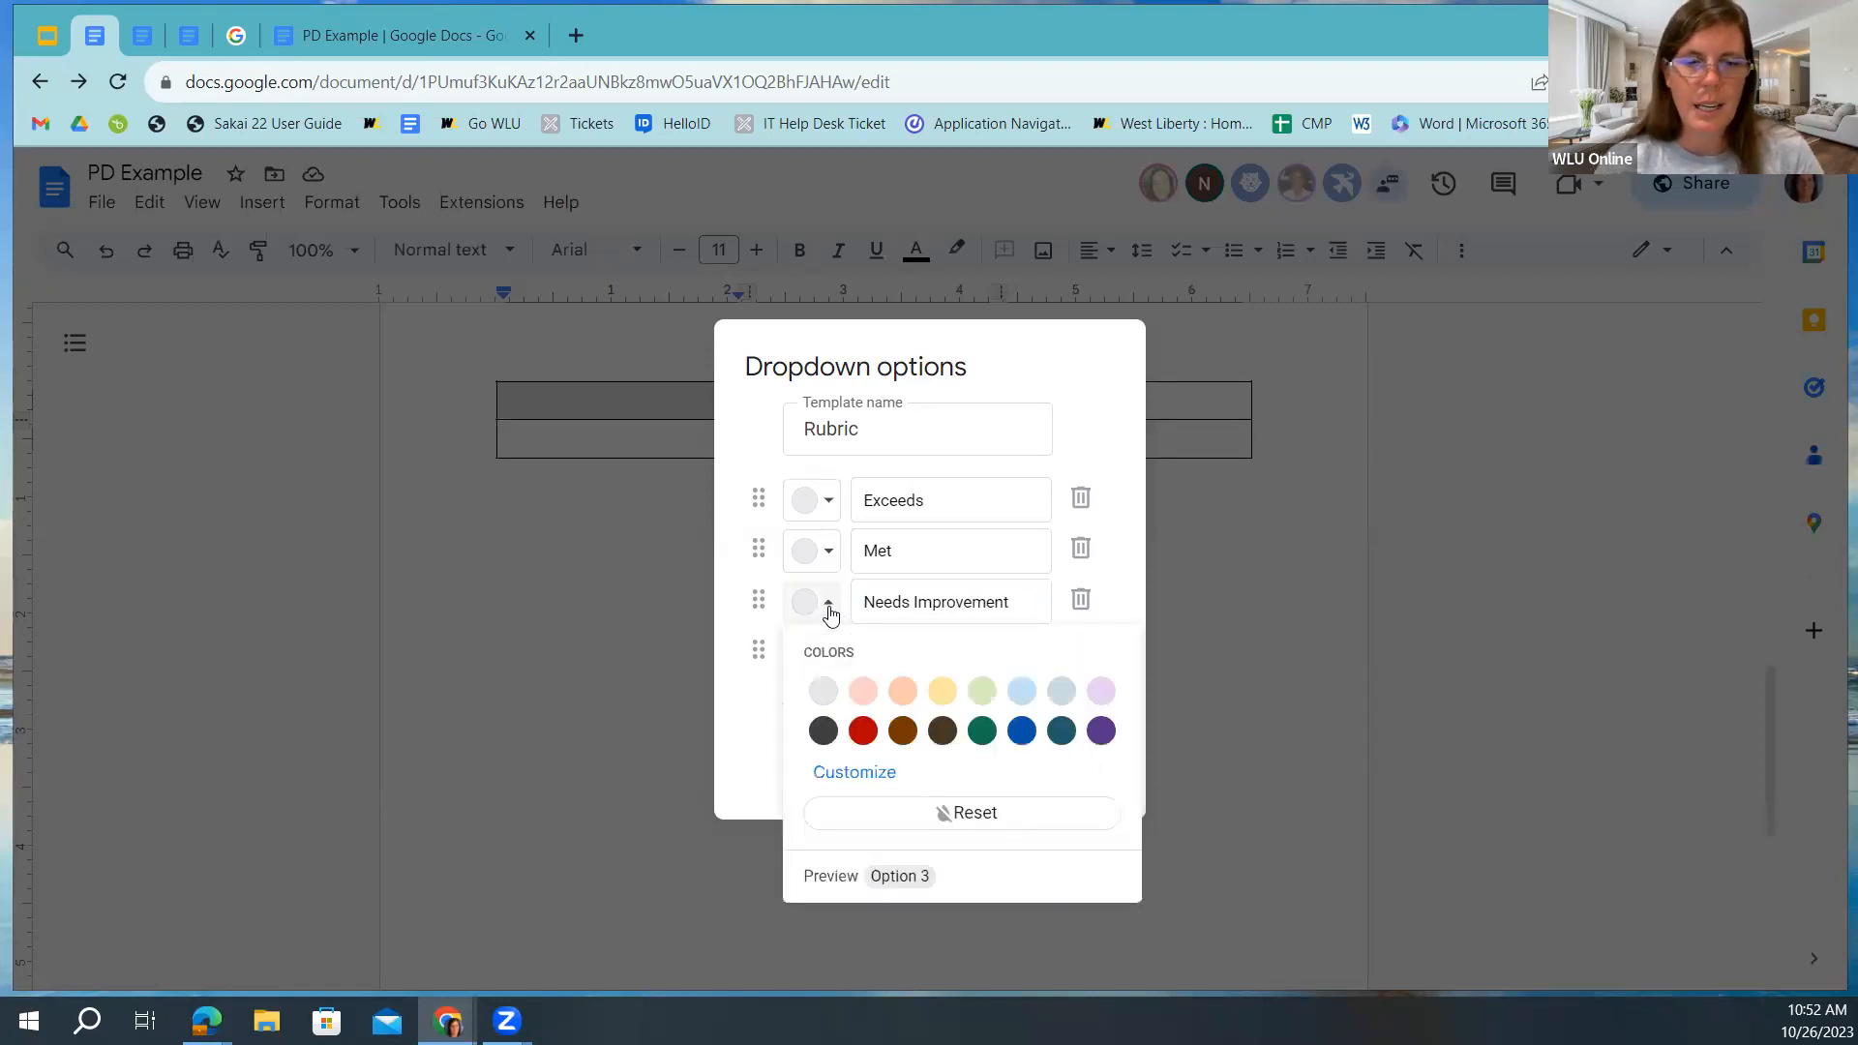
left_click(871, 692)
left_click(822, 551)
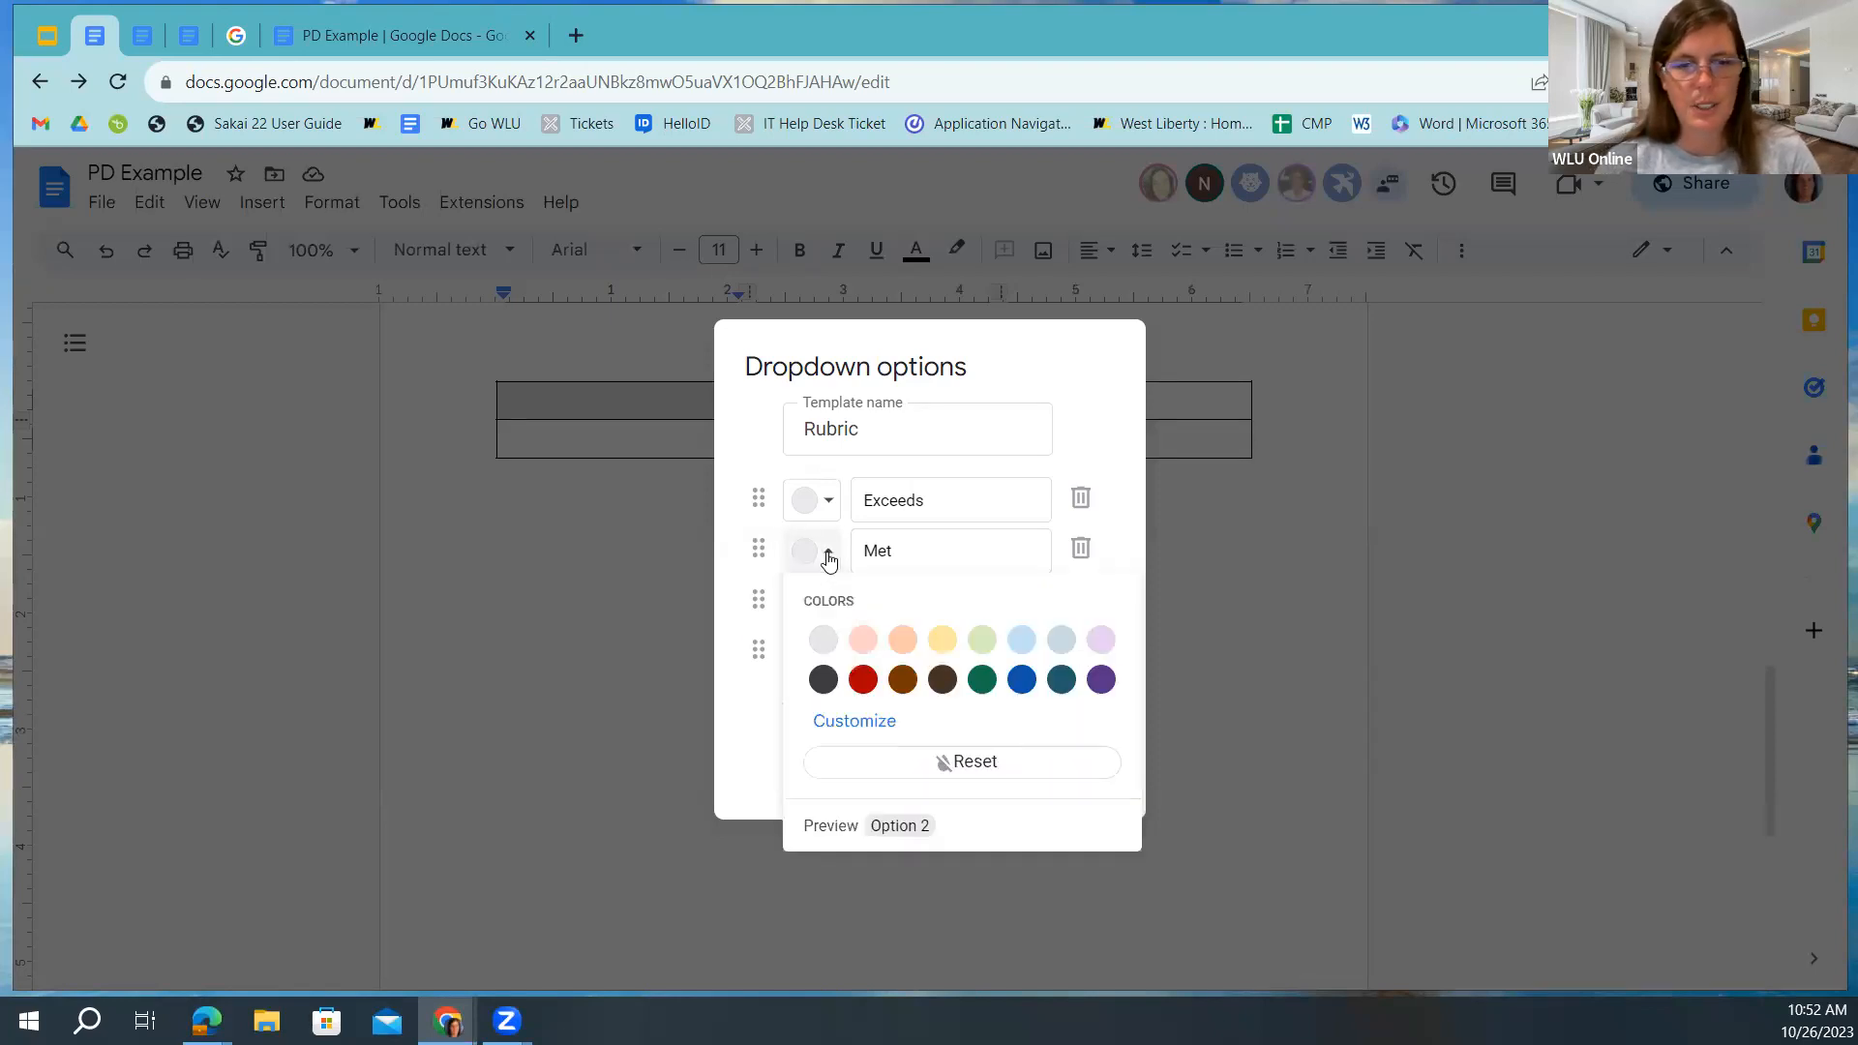
left_click(937, 634)
left_click(813, 499)
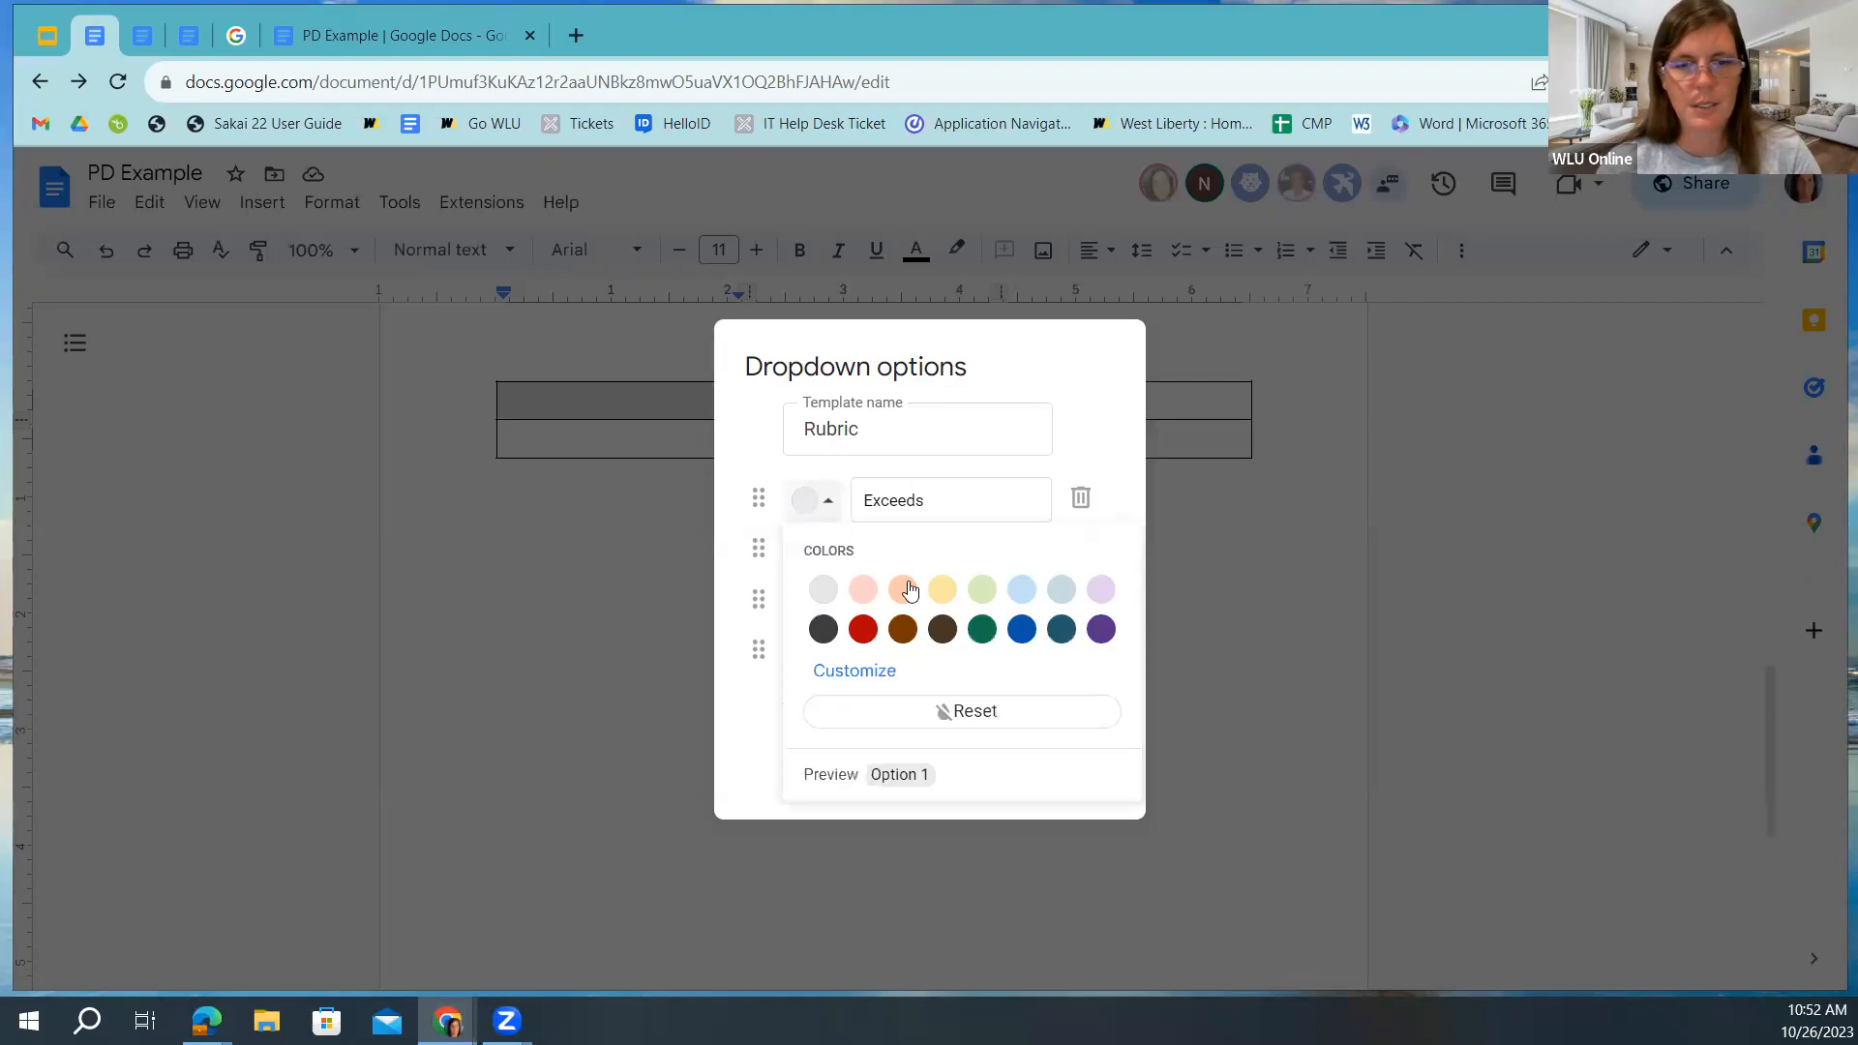
left_click(980, 589)
left_click(1065, 768)
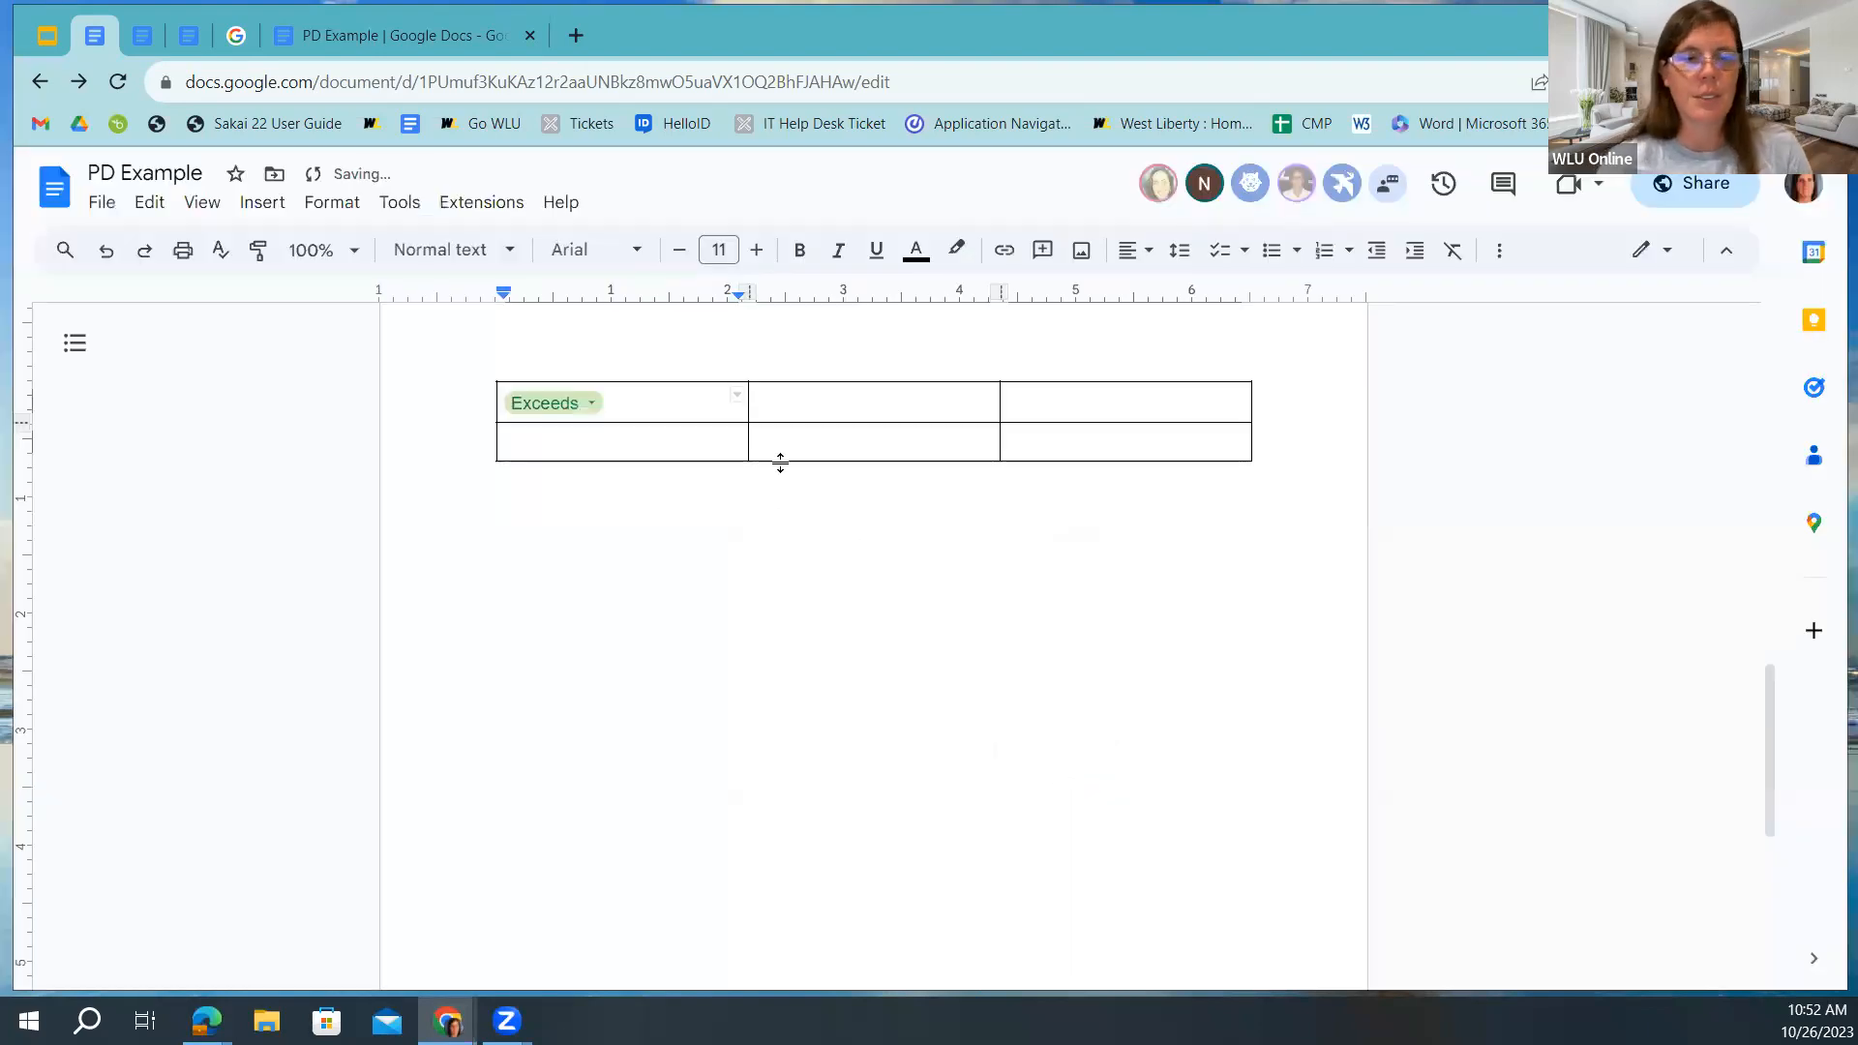
Type three people's first names into the table's second-row cells.
left_click(588, 451)
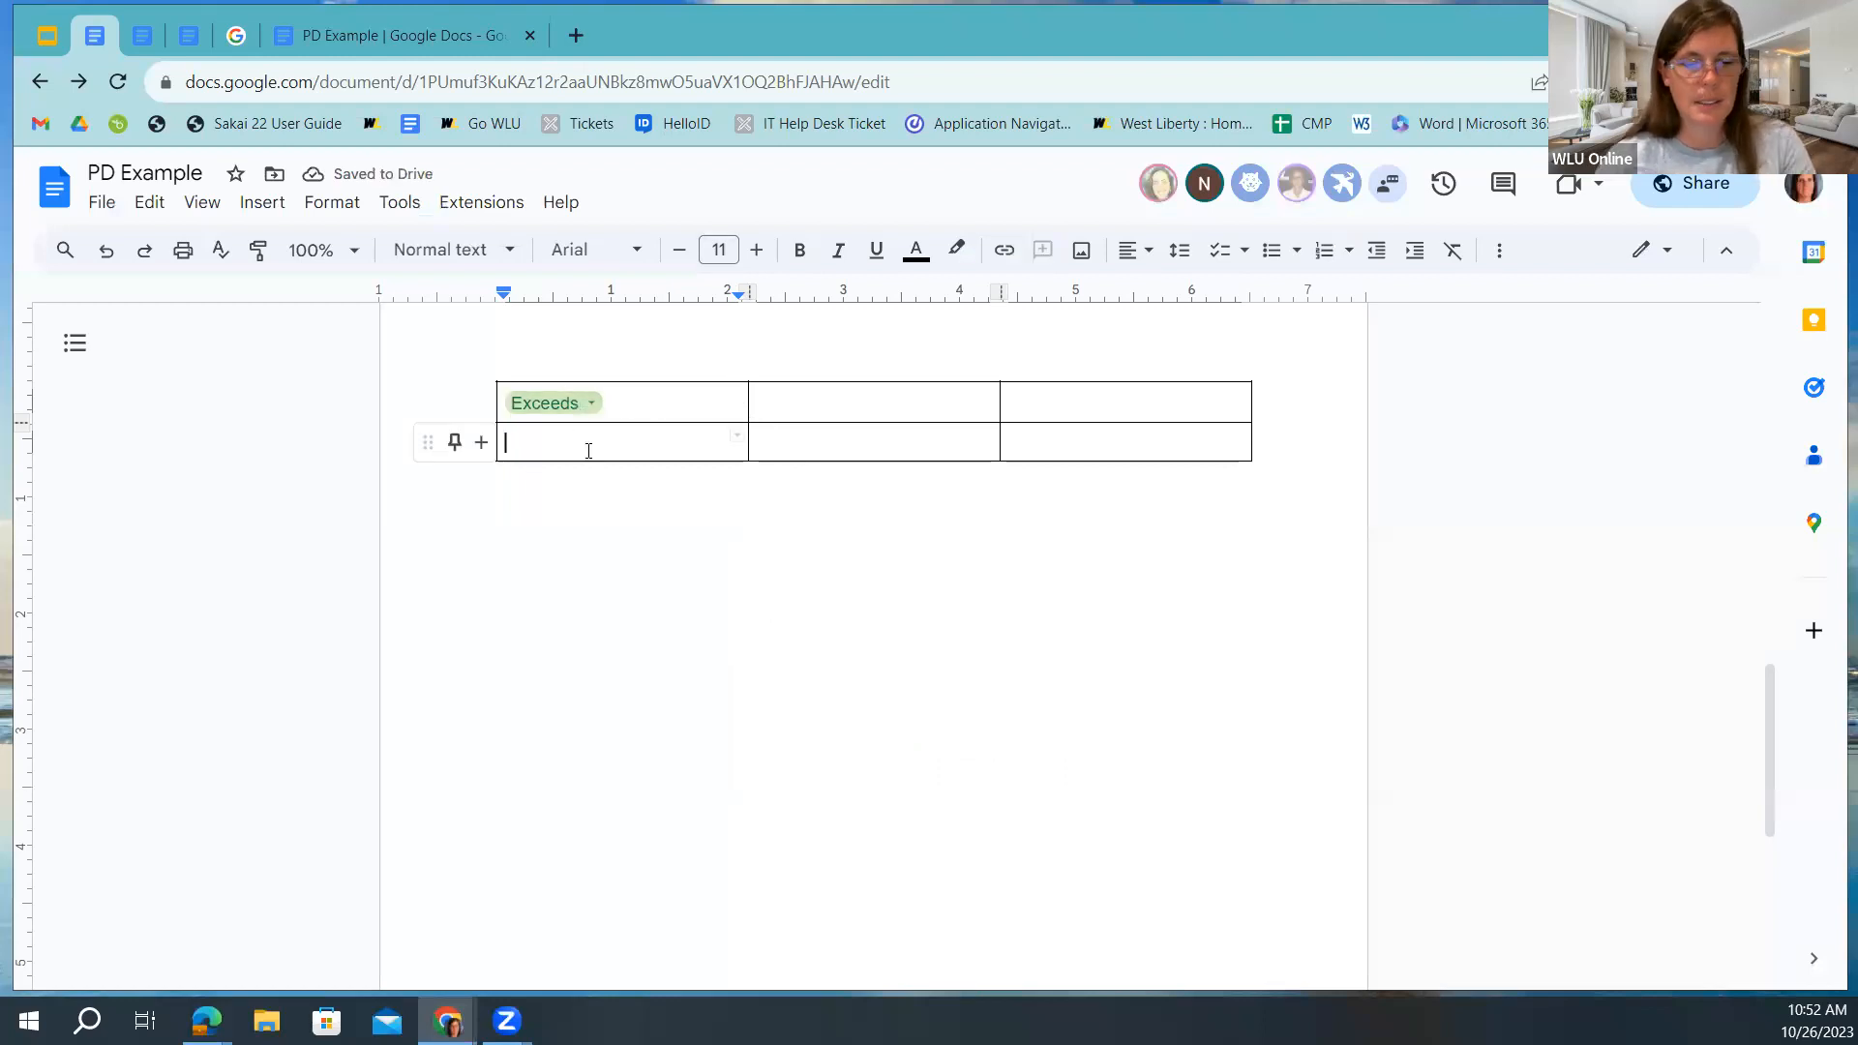
type("Cory")
key("Tab")
type("Amanda")
left_click(1080, 434)
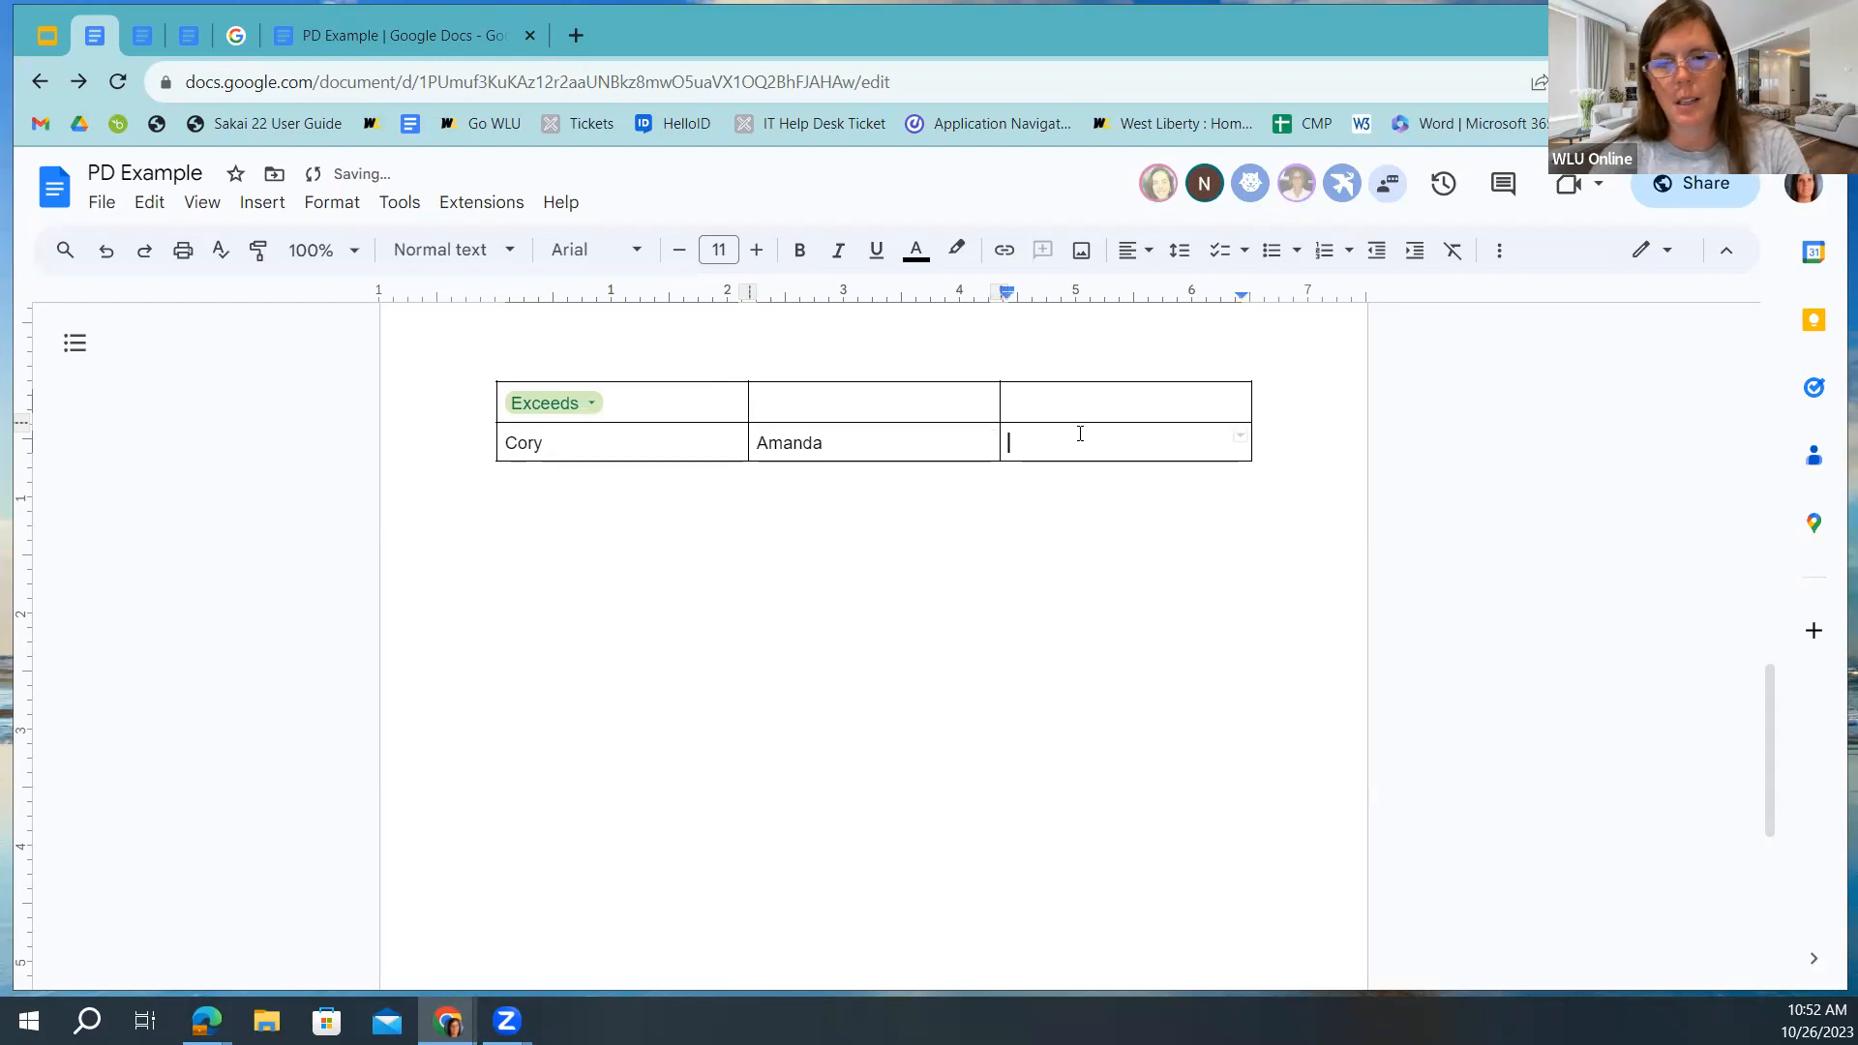
type("Donna")
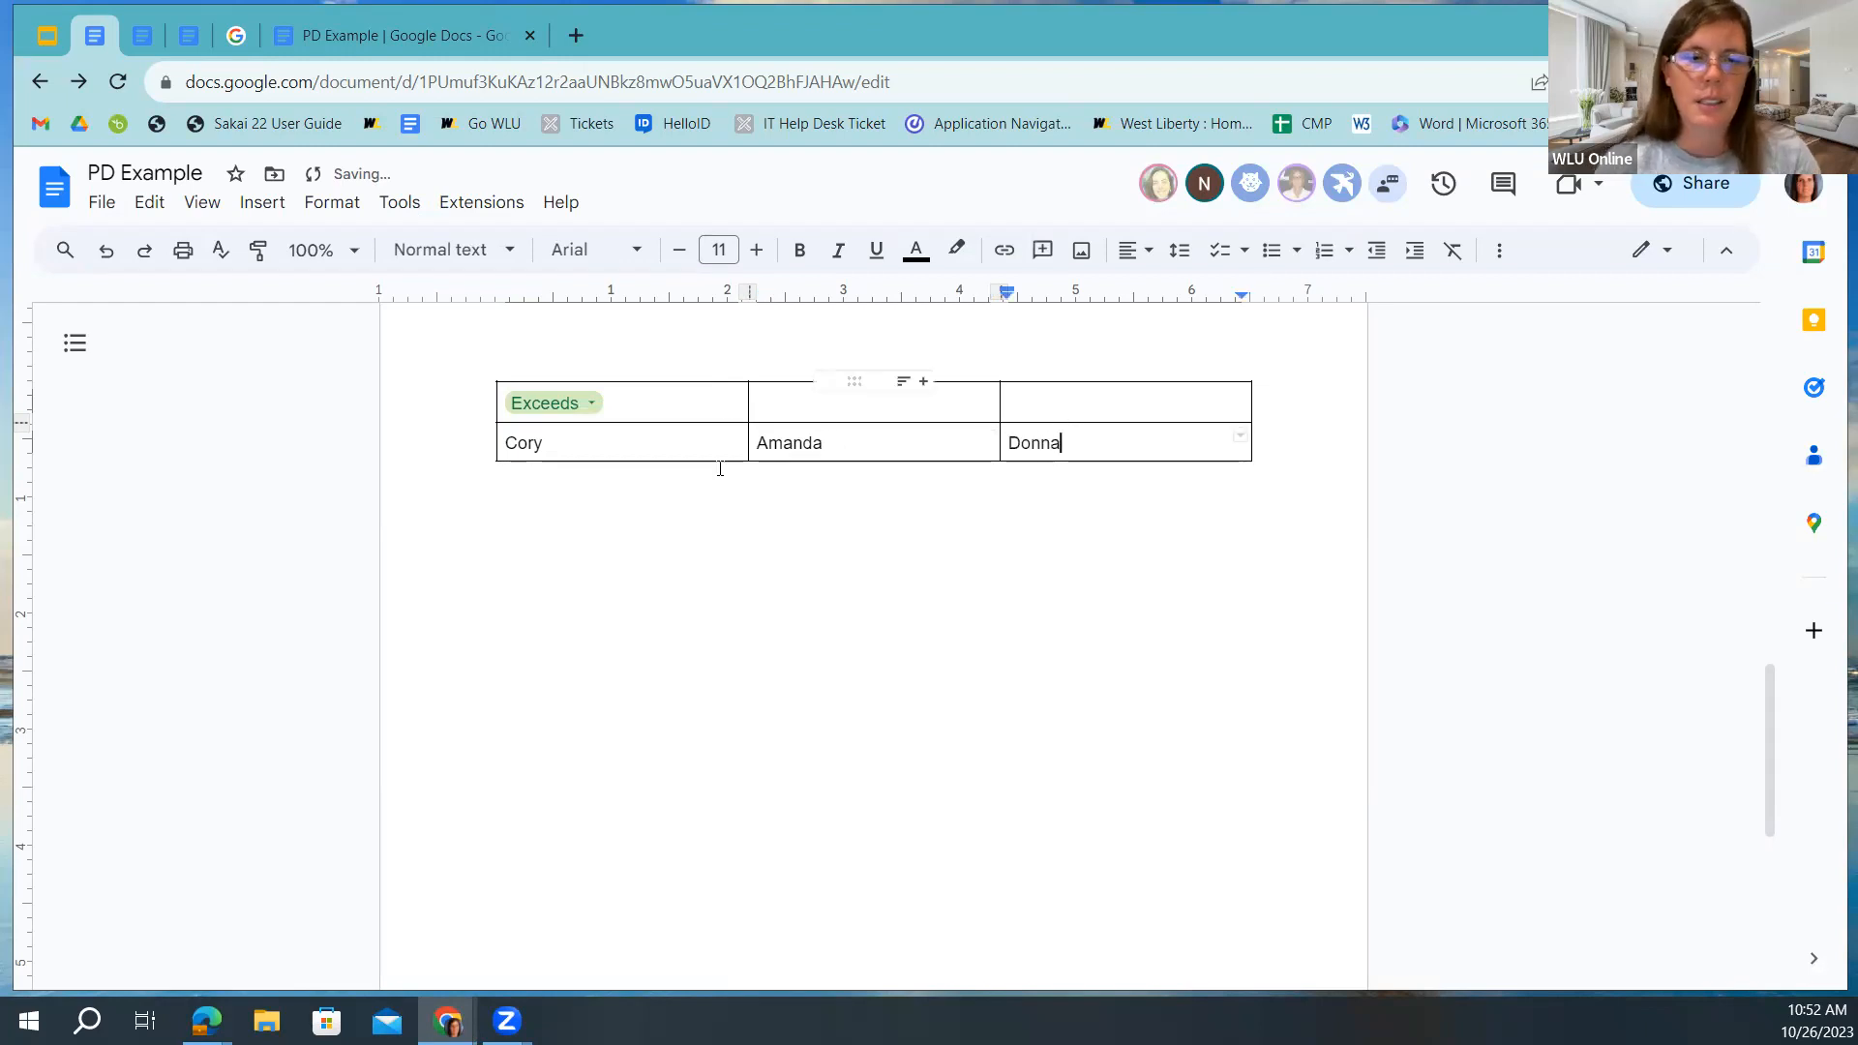
Add Rubric dropdown chips to the top middle and top right cells.
left_click(765, 411)
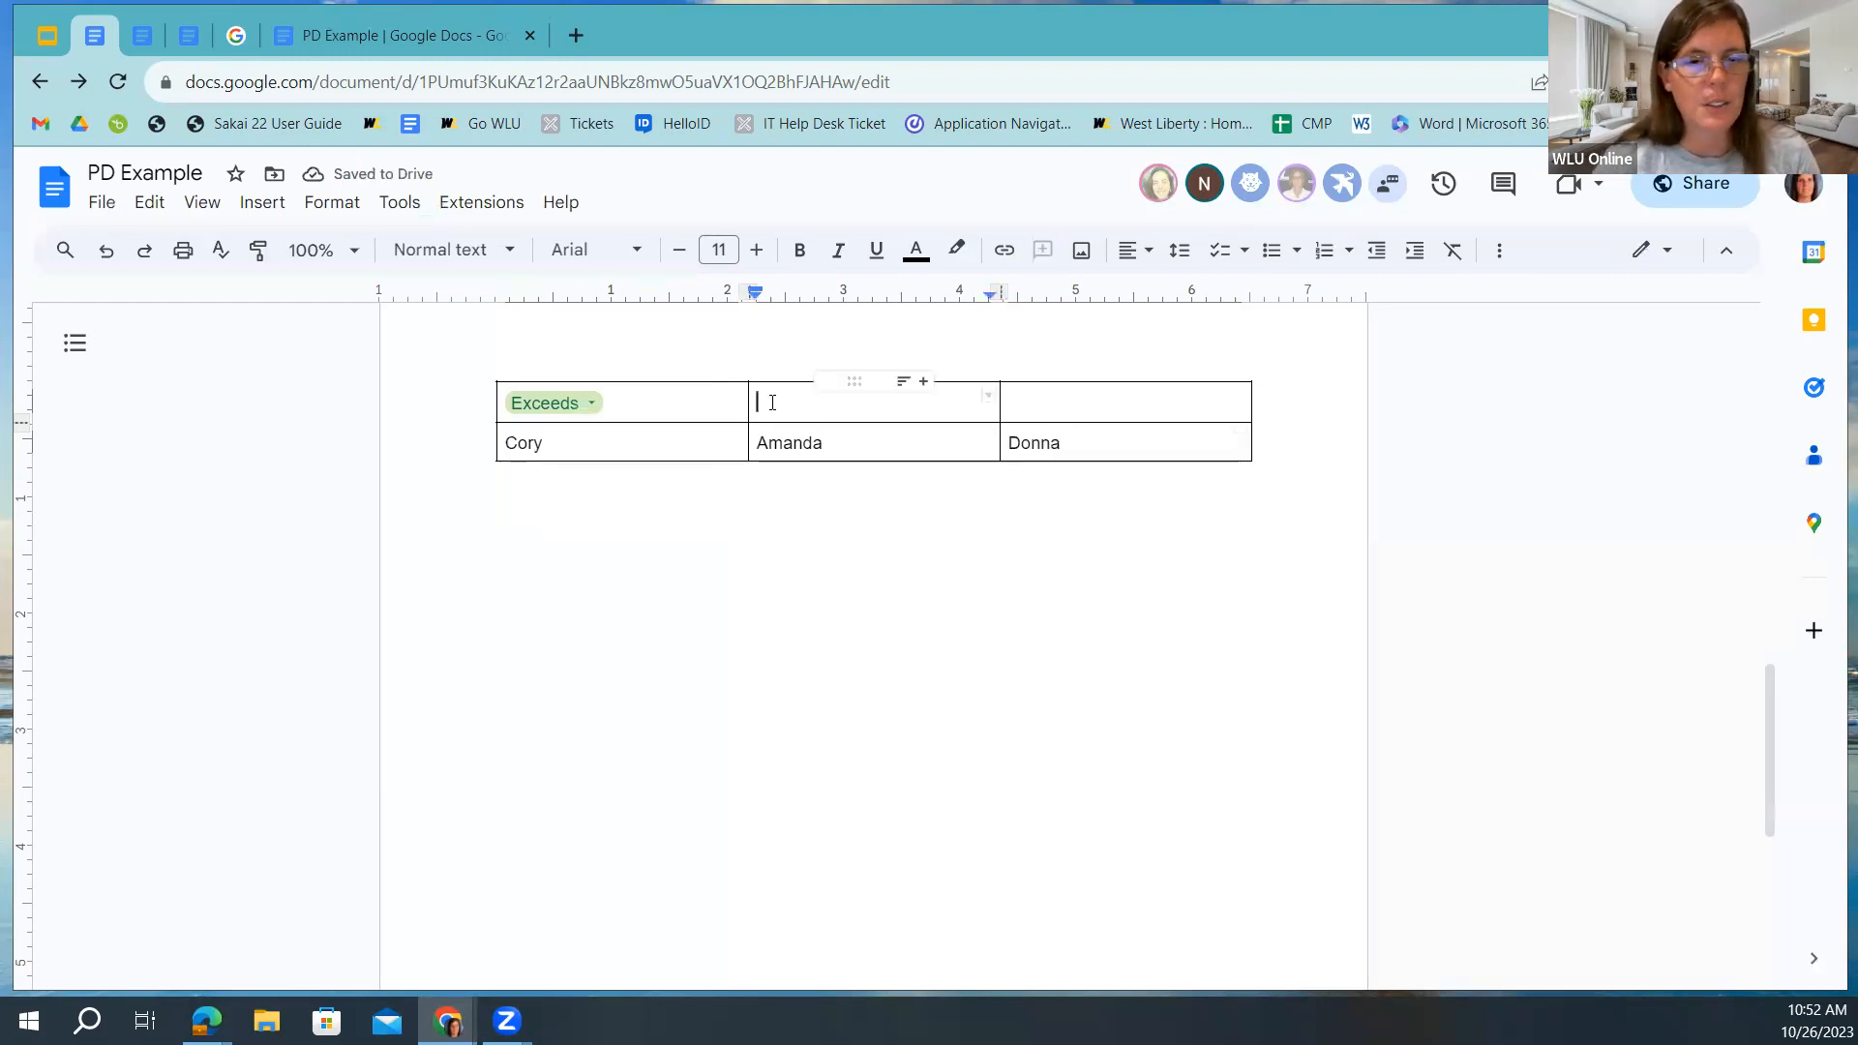
left_click(259, 203)
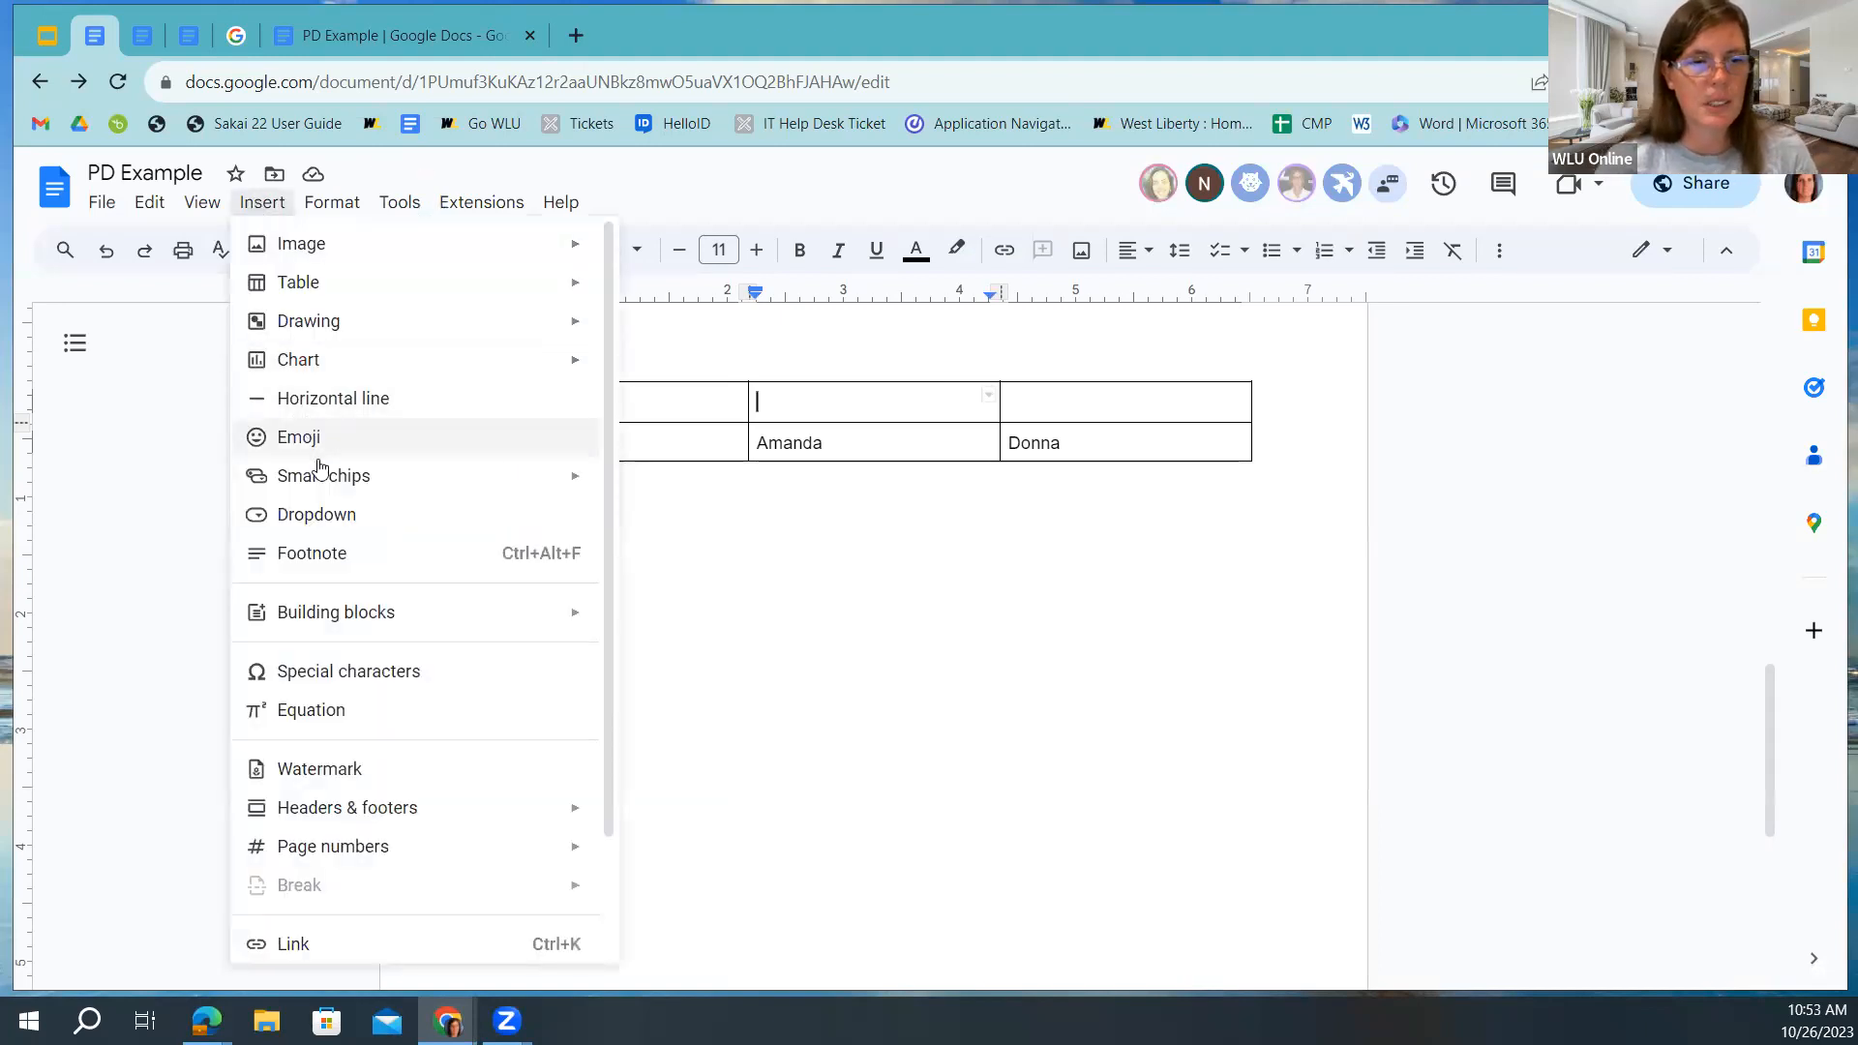
left_click(336, 522)
left_click(832, 544)
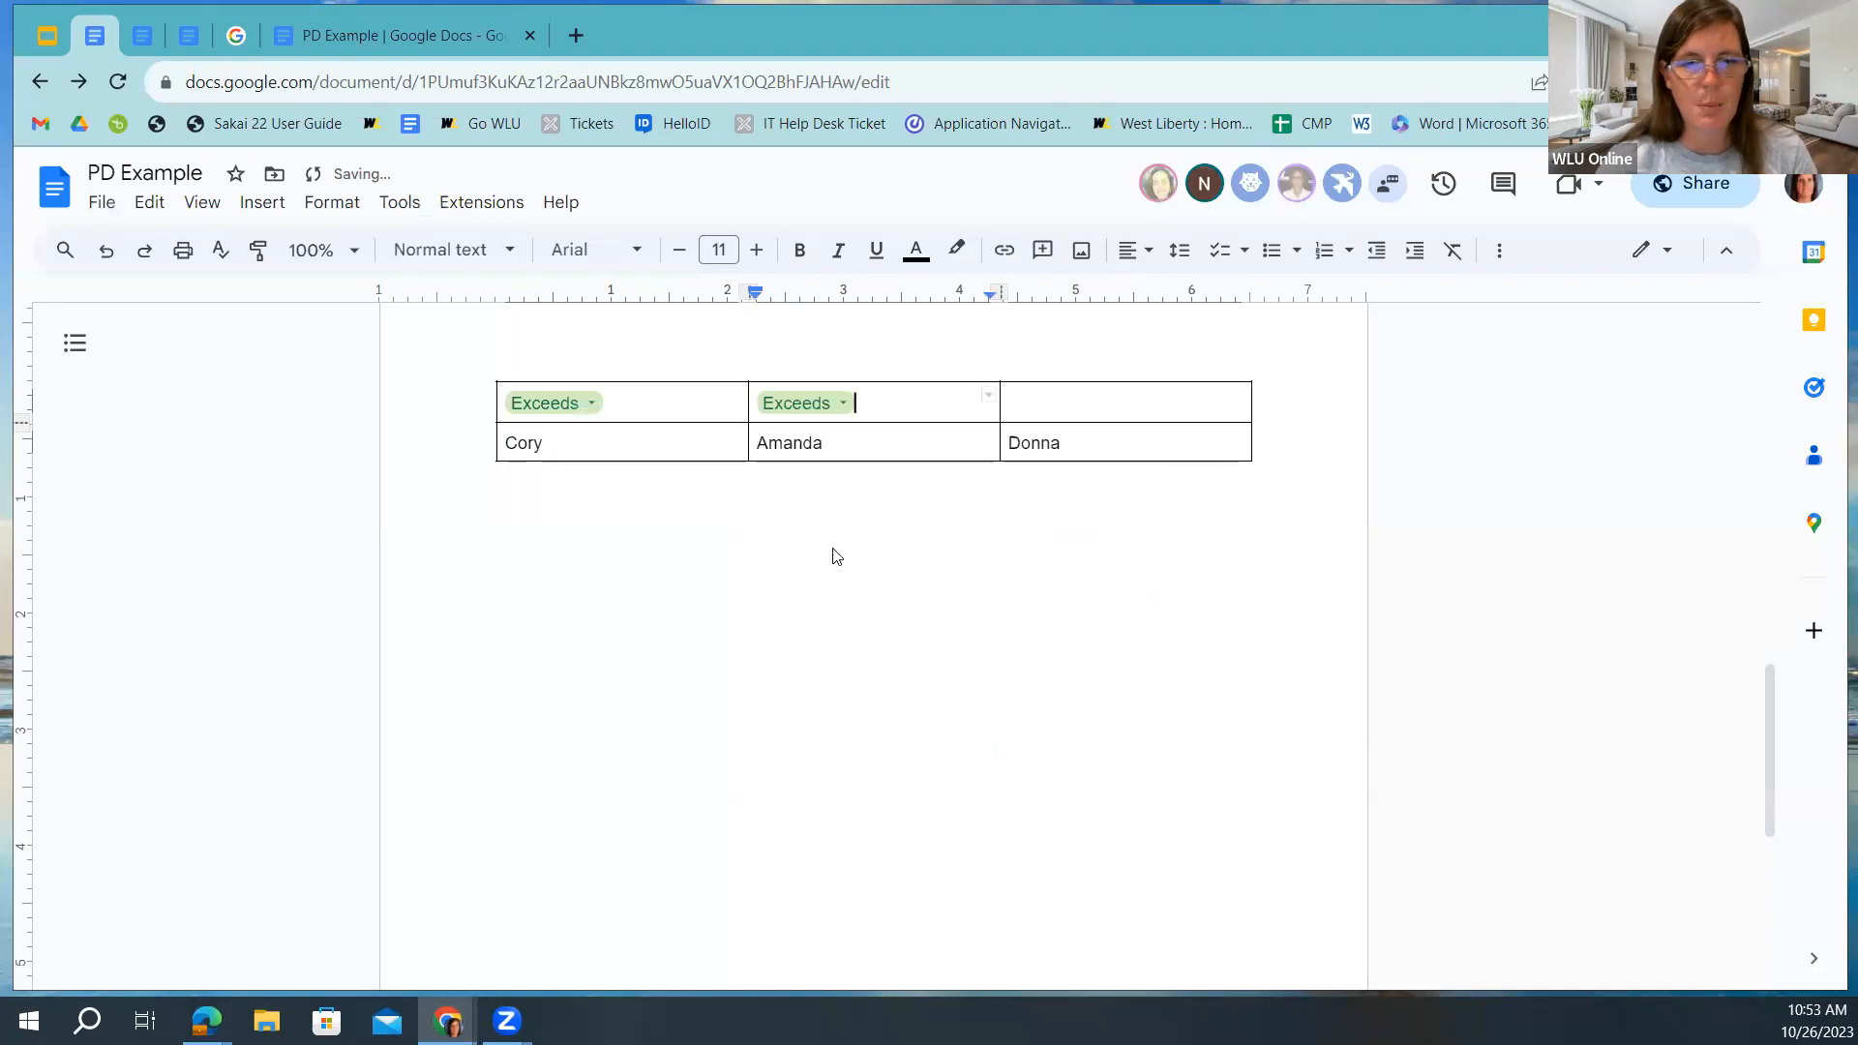
left_click(1084, 391)
left_click(259, 203)
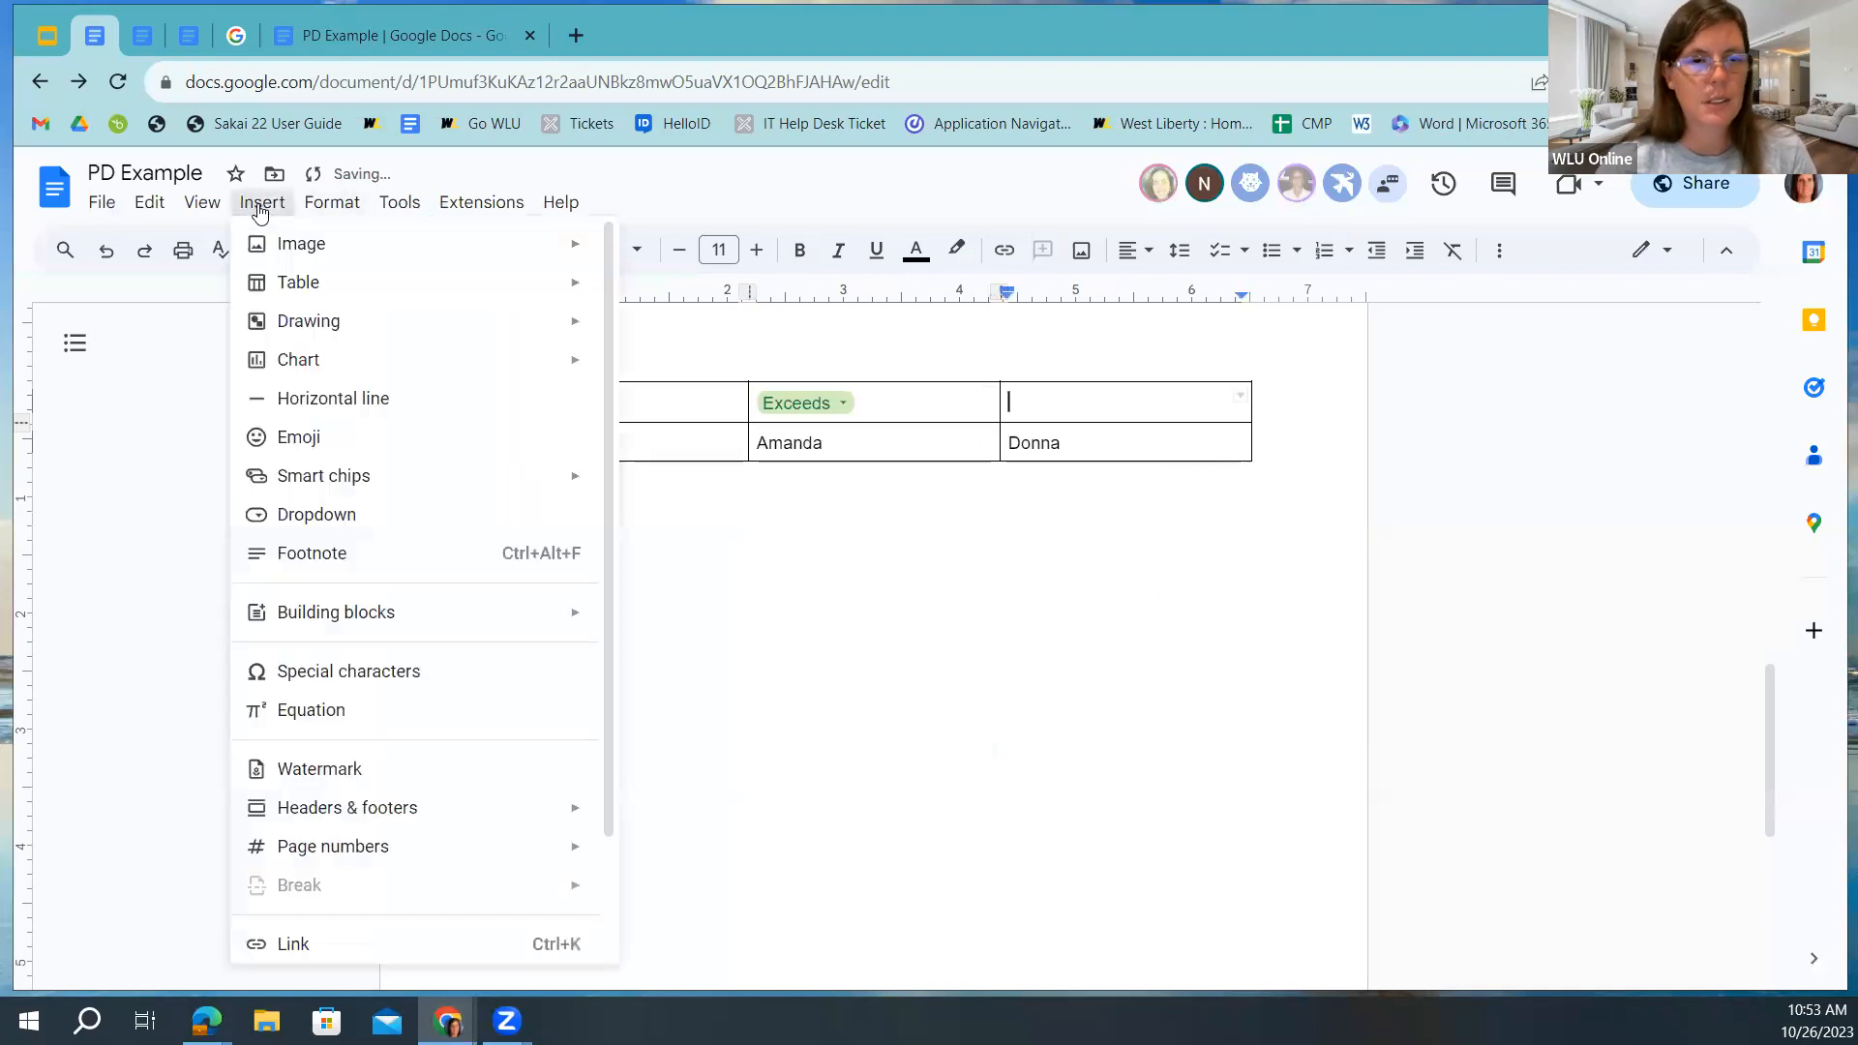
left_click(336, 513)
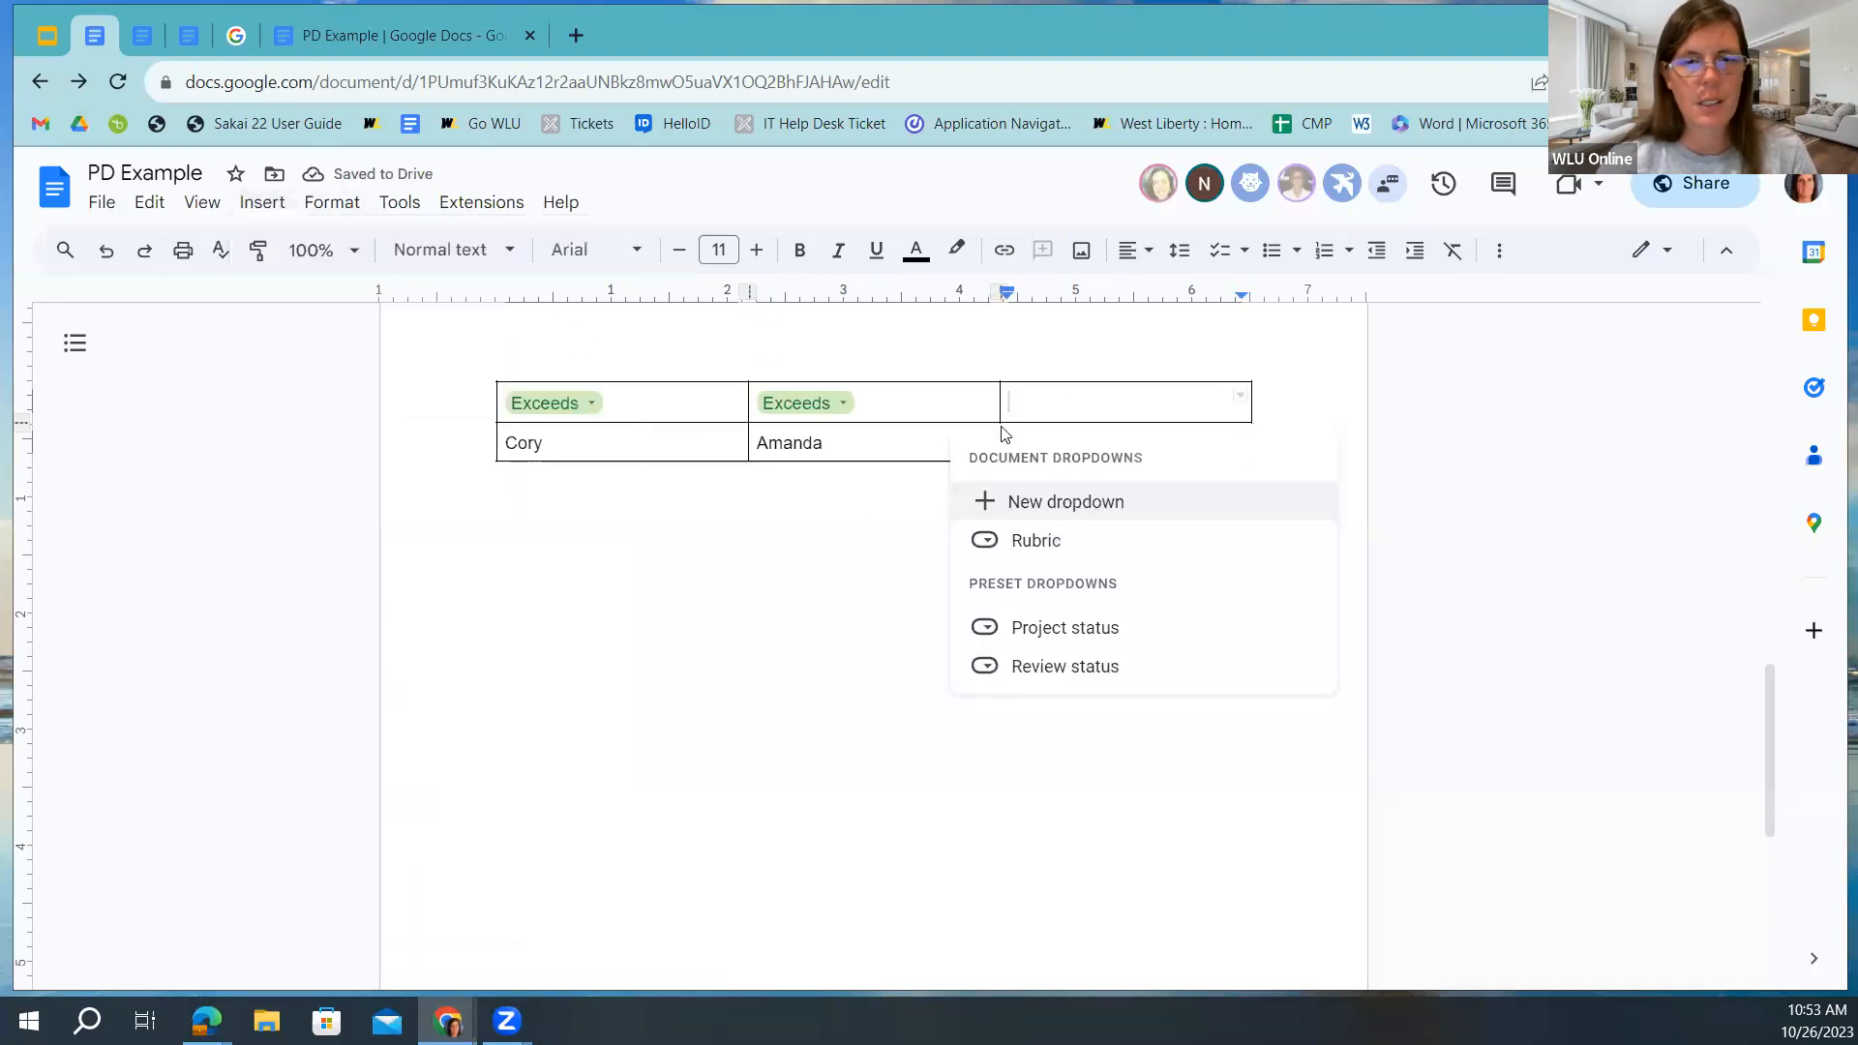
left_click(1025, 540)
Set the middle chip to Needs Improvement and the right chip to Met.
left_click(830, 403)
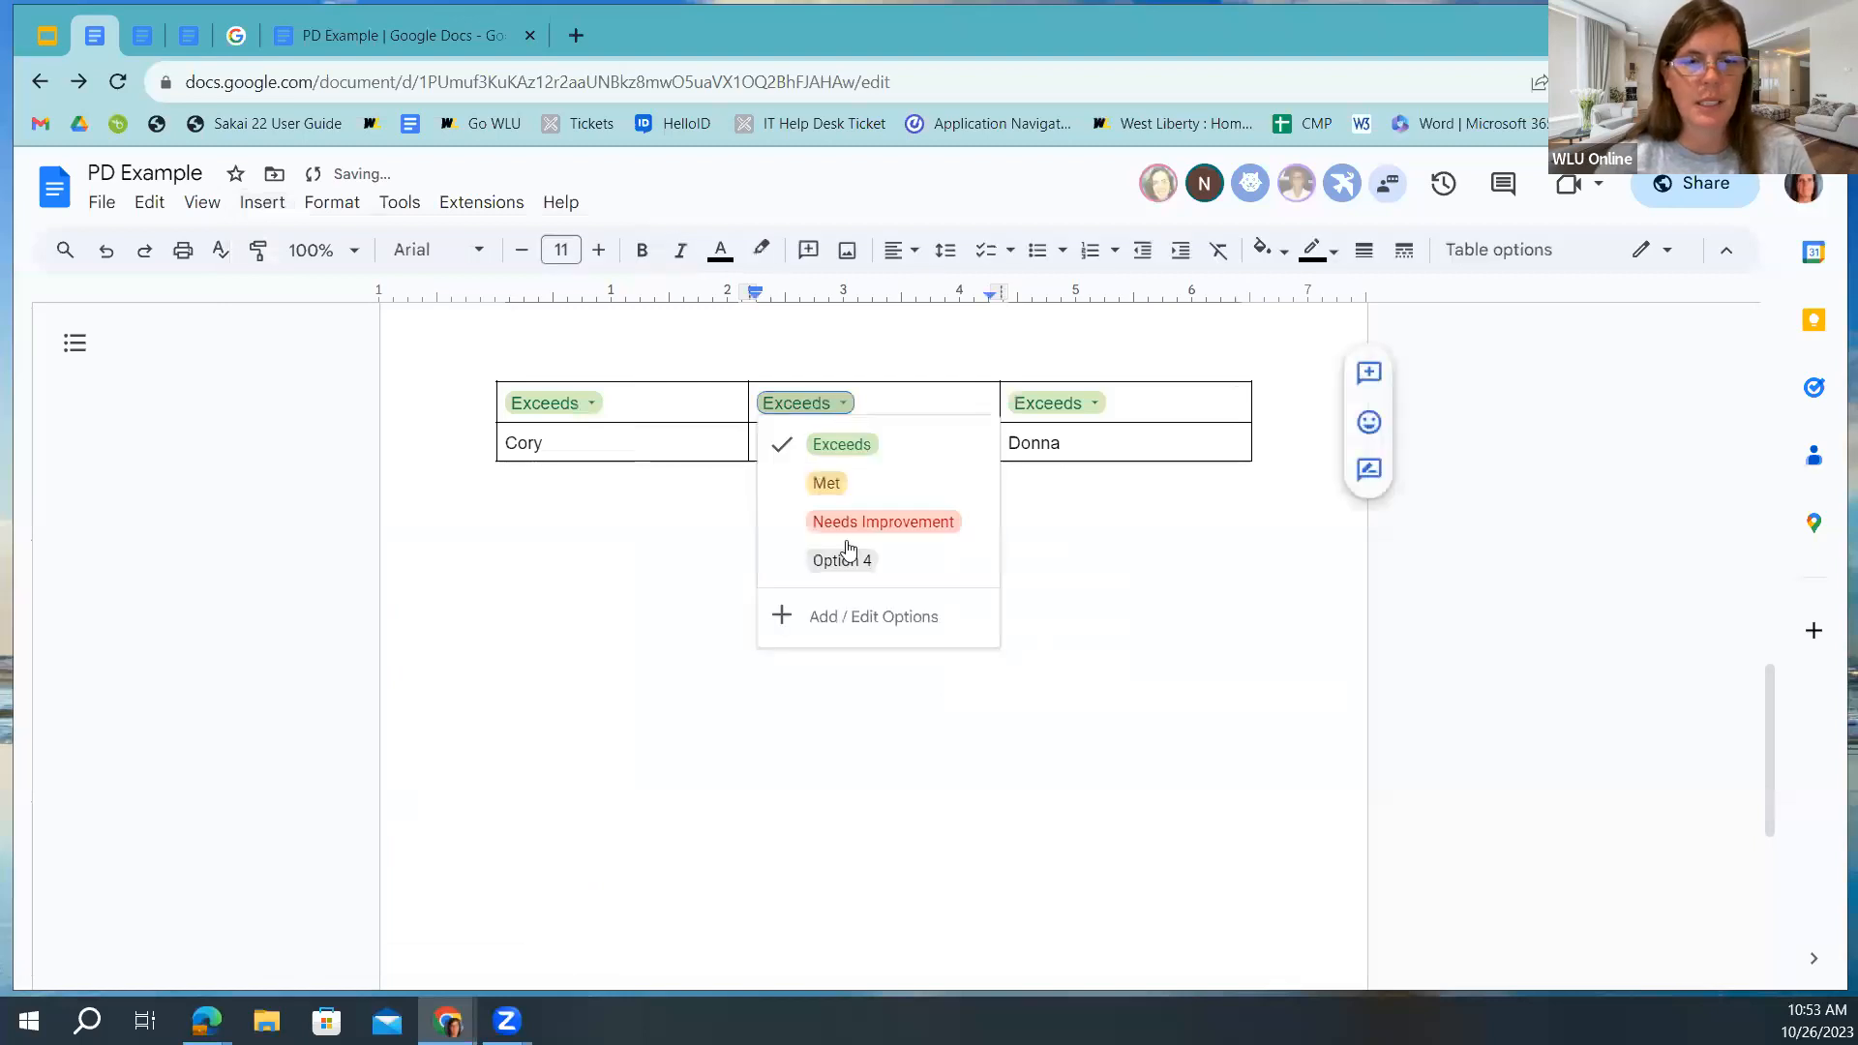
left_click(829, 523)
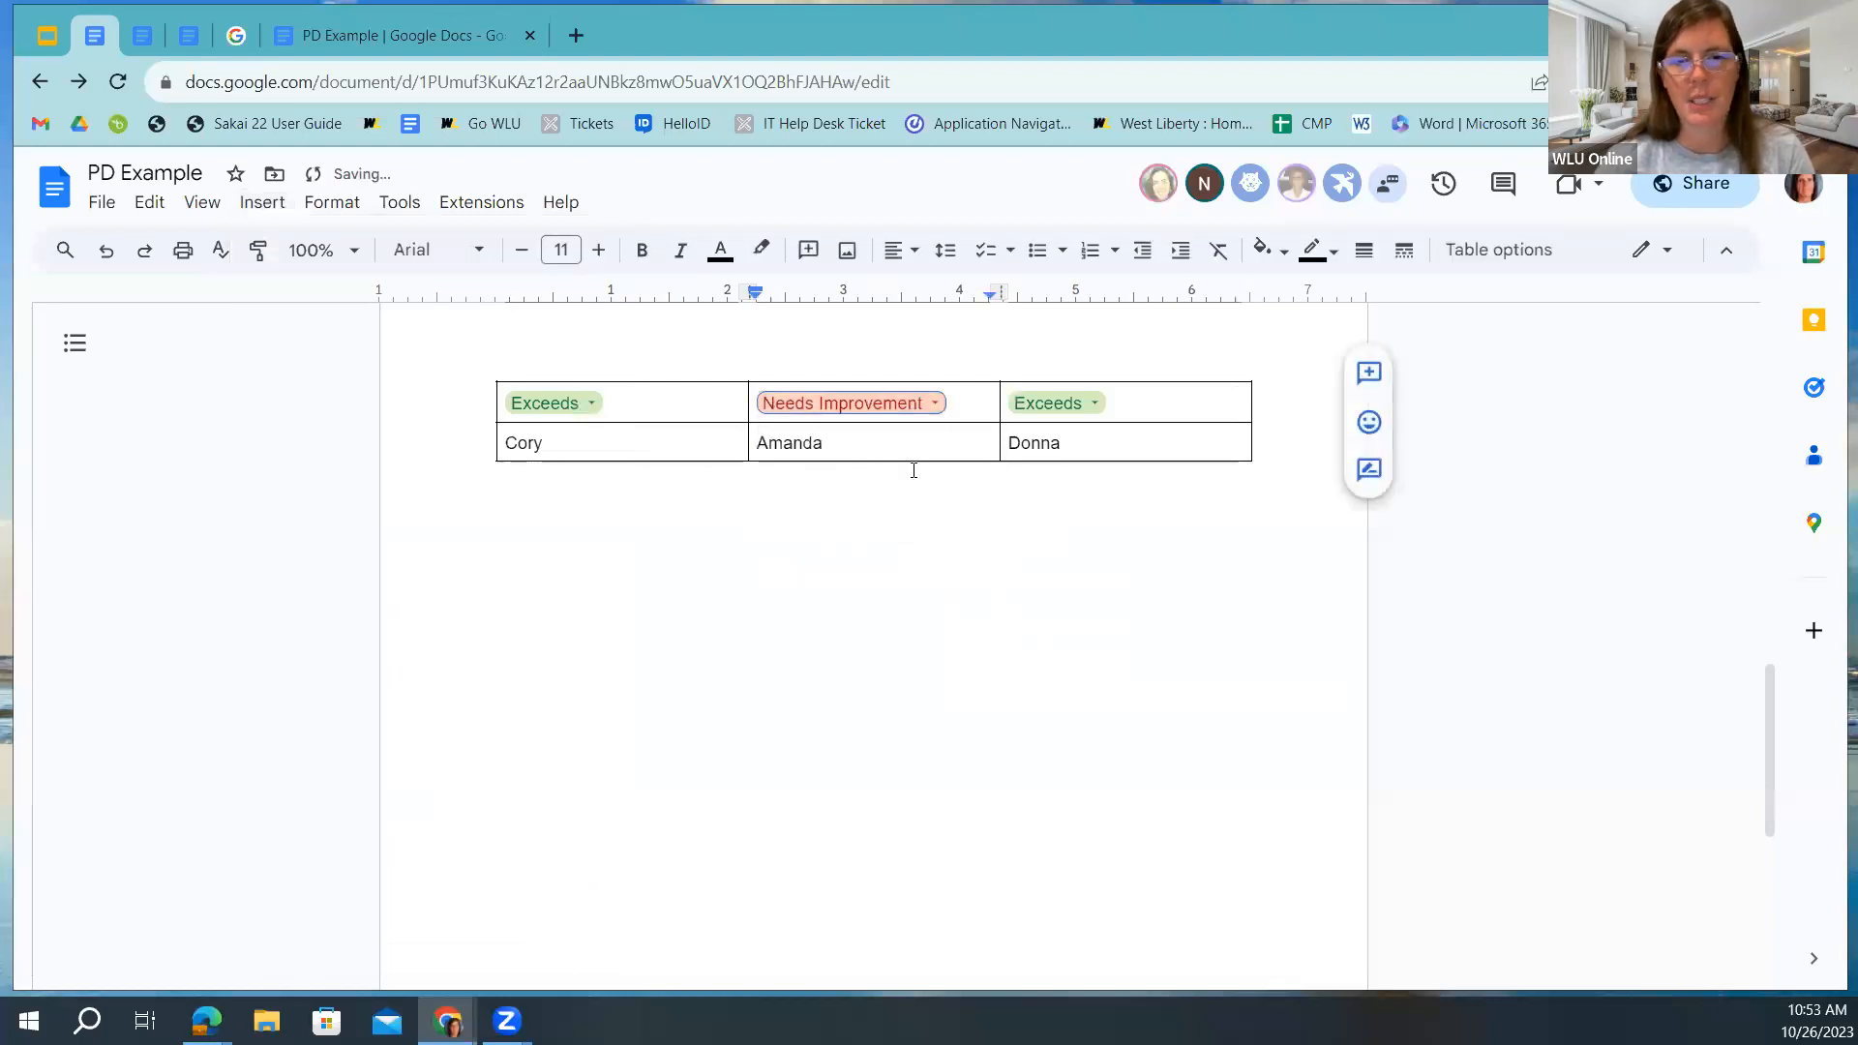
left_click(1080, 402)
left_click(1078, 484)
left_click(793, 571)
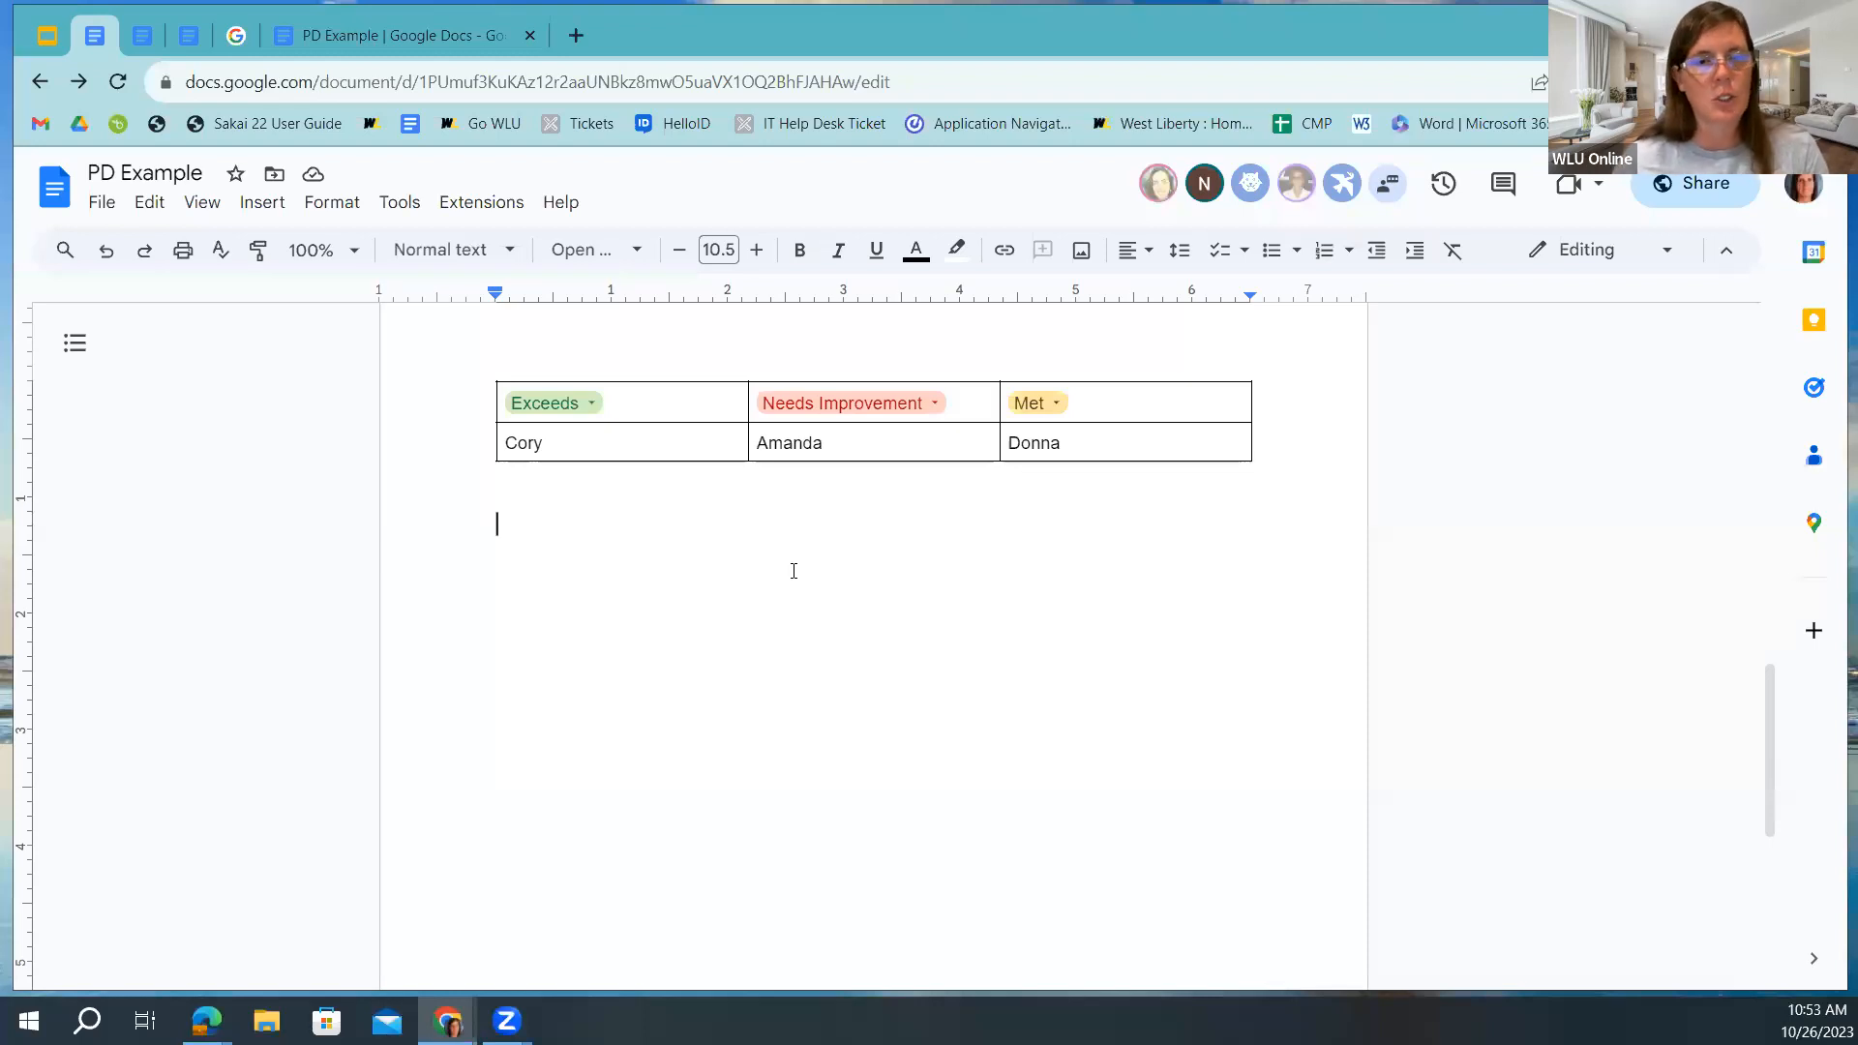
Delete the unused Option 4 from the Rubric dropdown and save it.
left_click(256, 205)
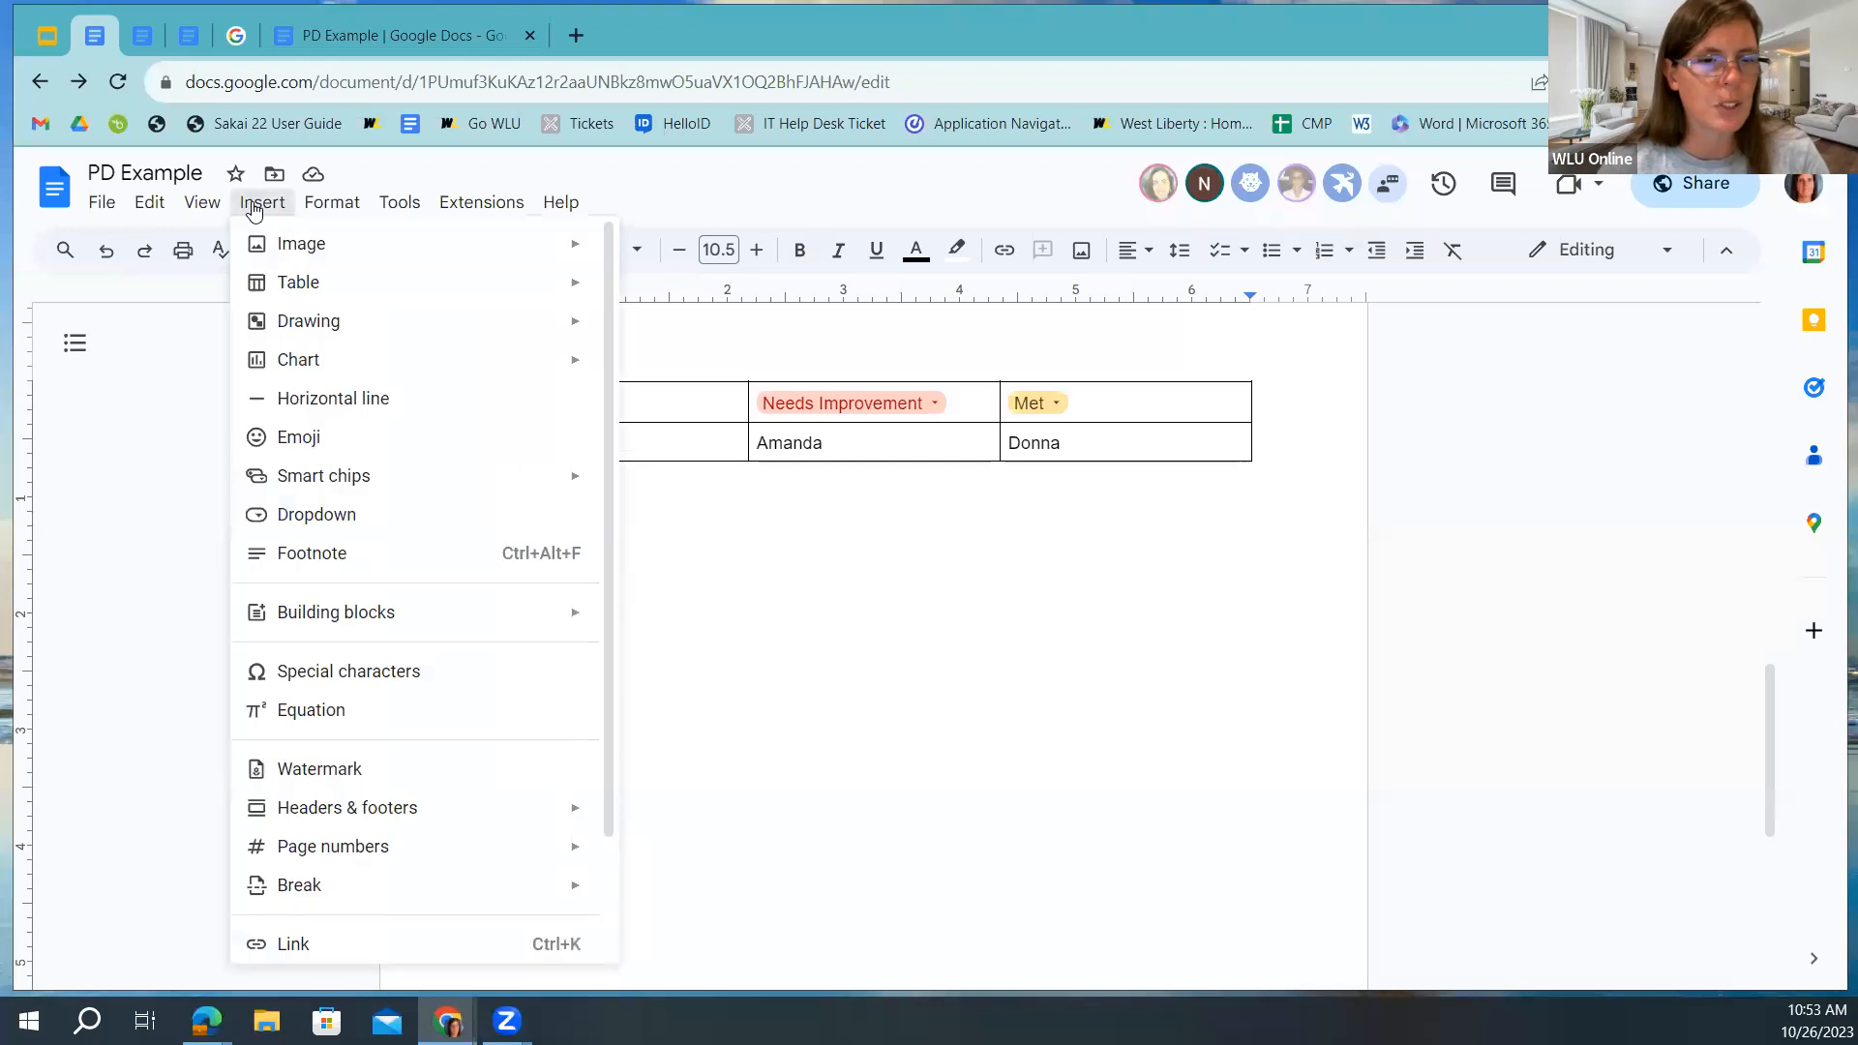
left_click(344, 517)
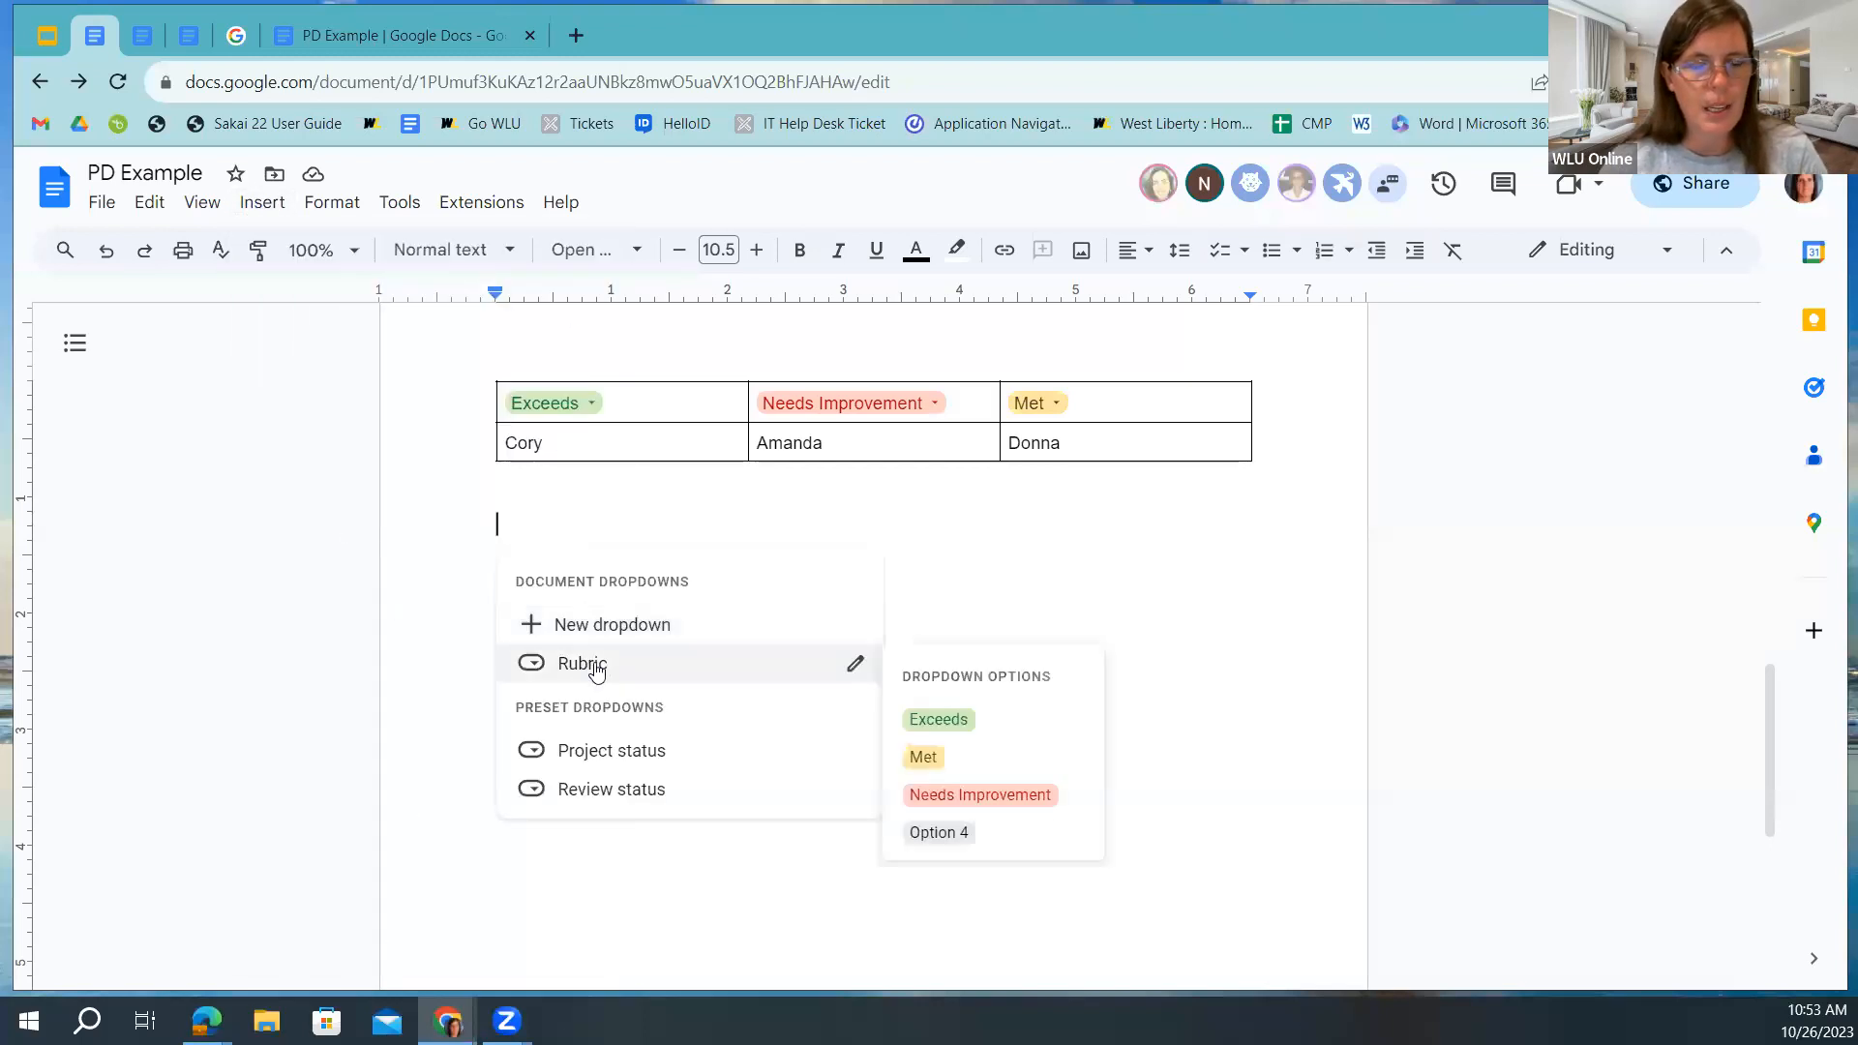
left_click(856, 665)
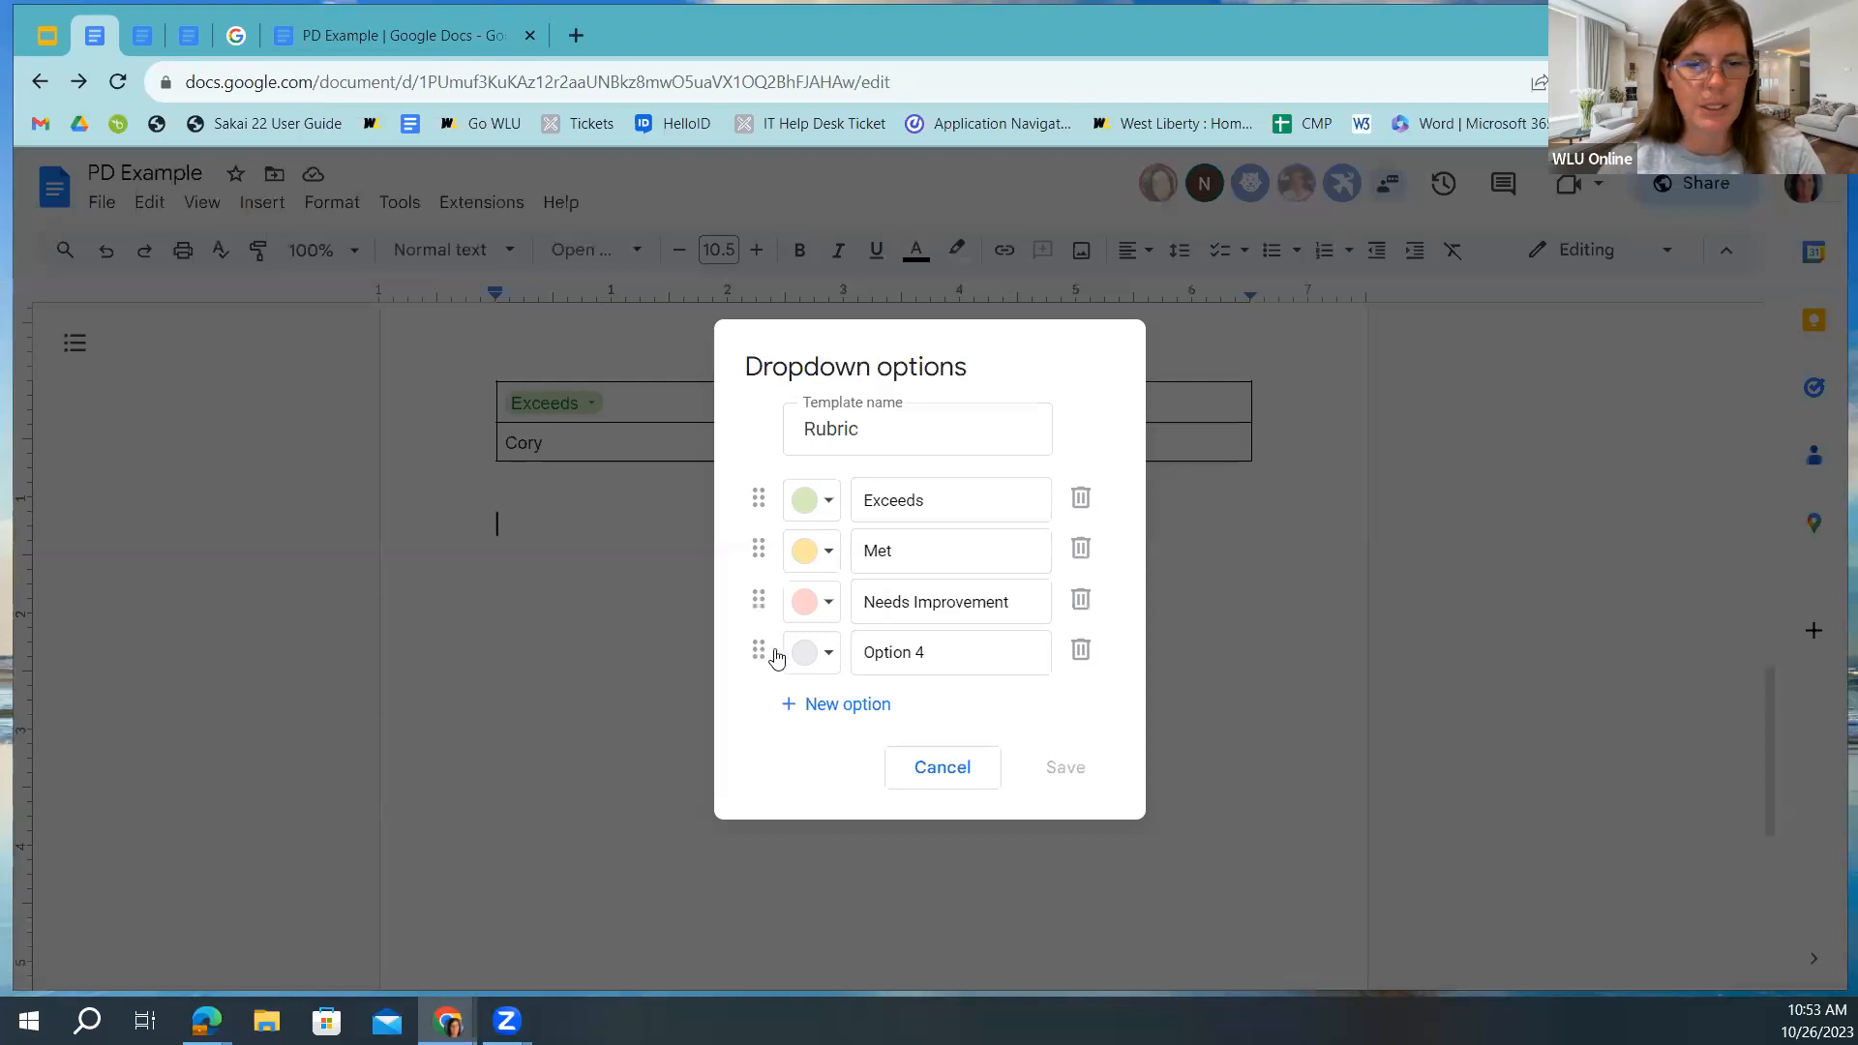
left_click(1081, 648)
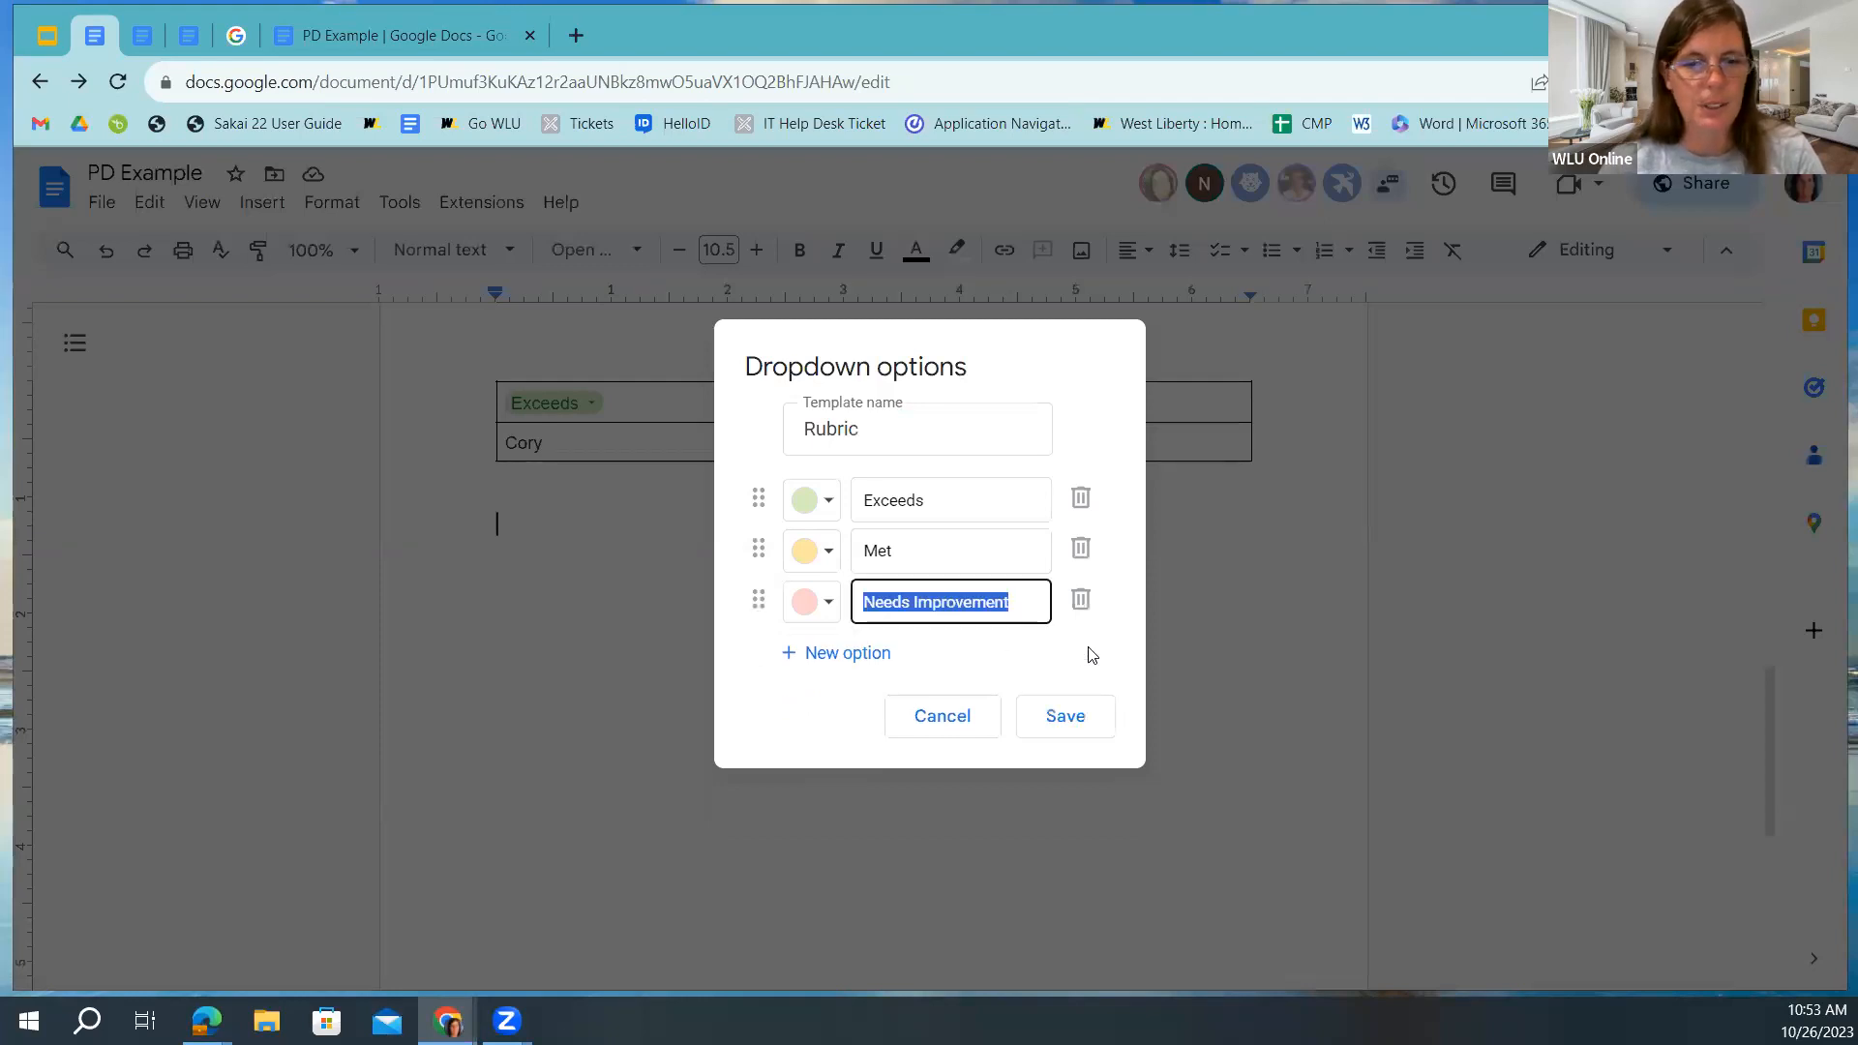
left_click(1070, 723)
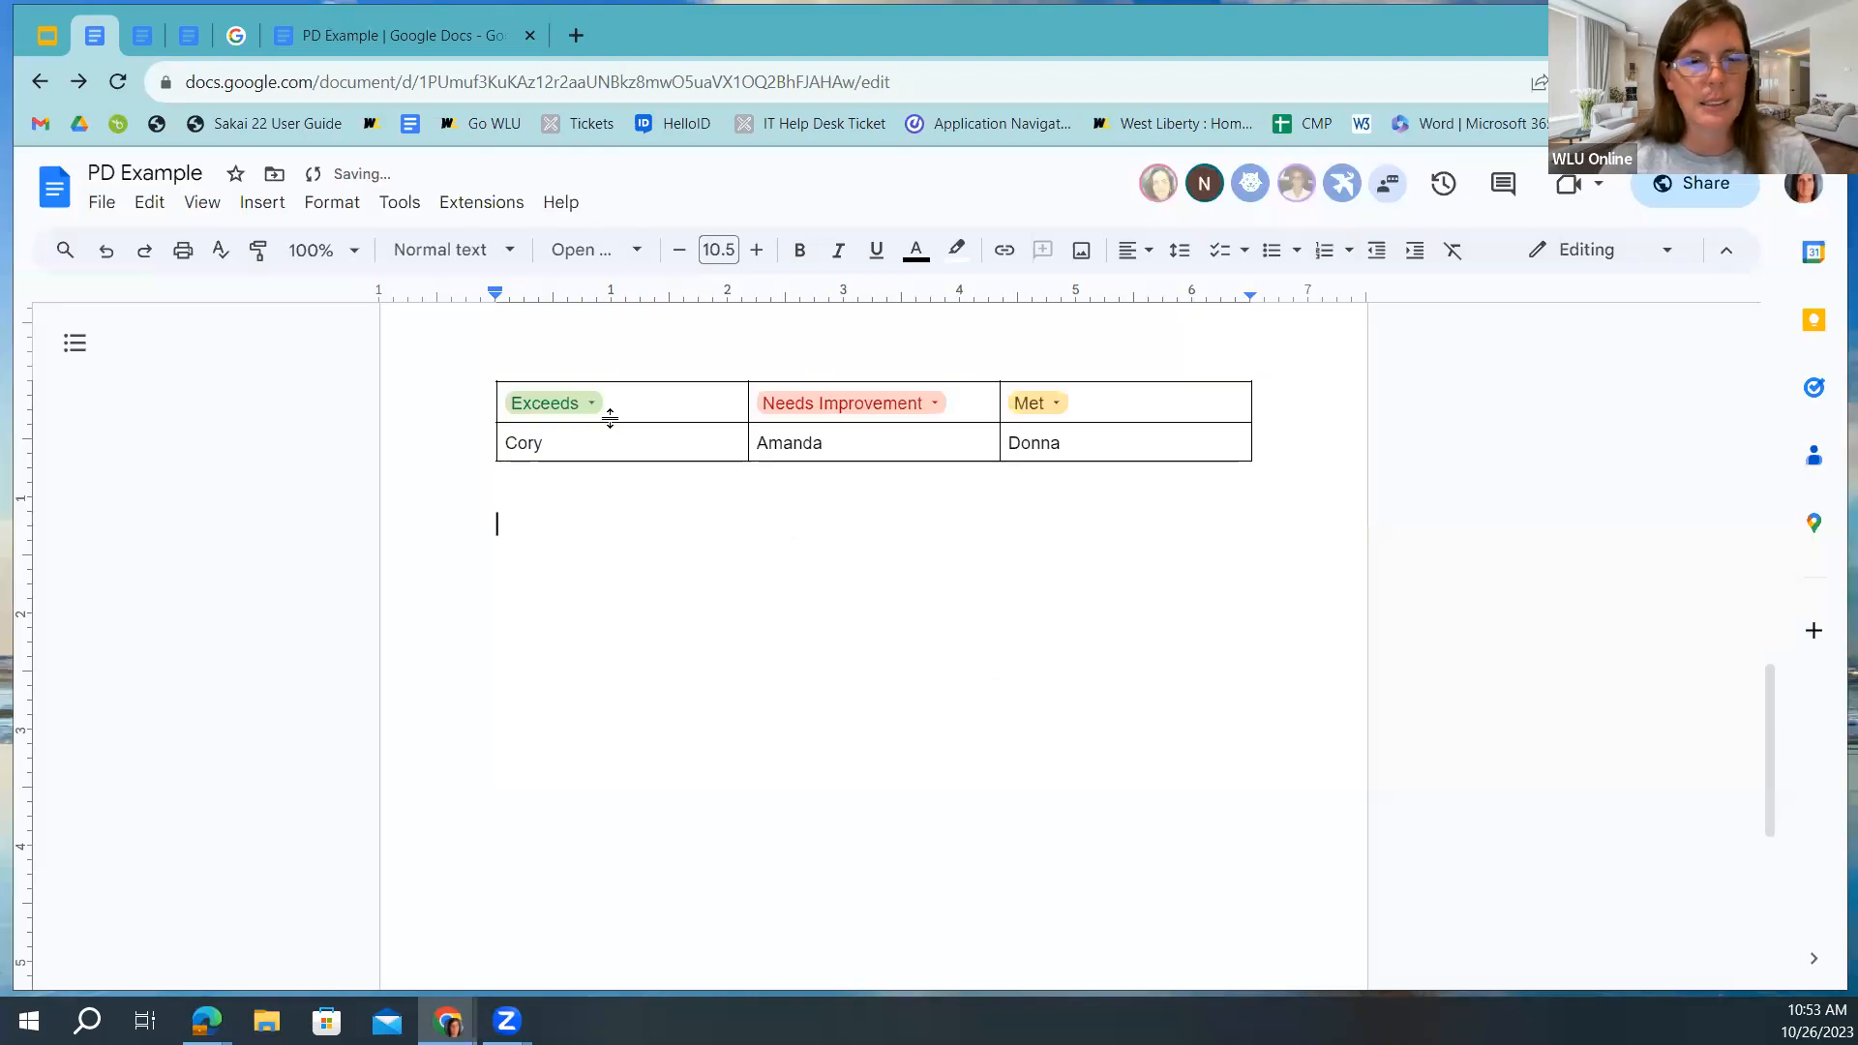
Check the Exceeds chip's remaining choices, then return to the 'Now it's your turn!' slide.
left_click(592, 402)
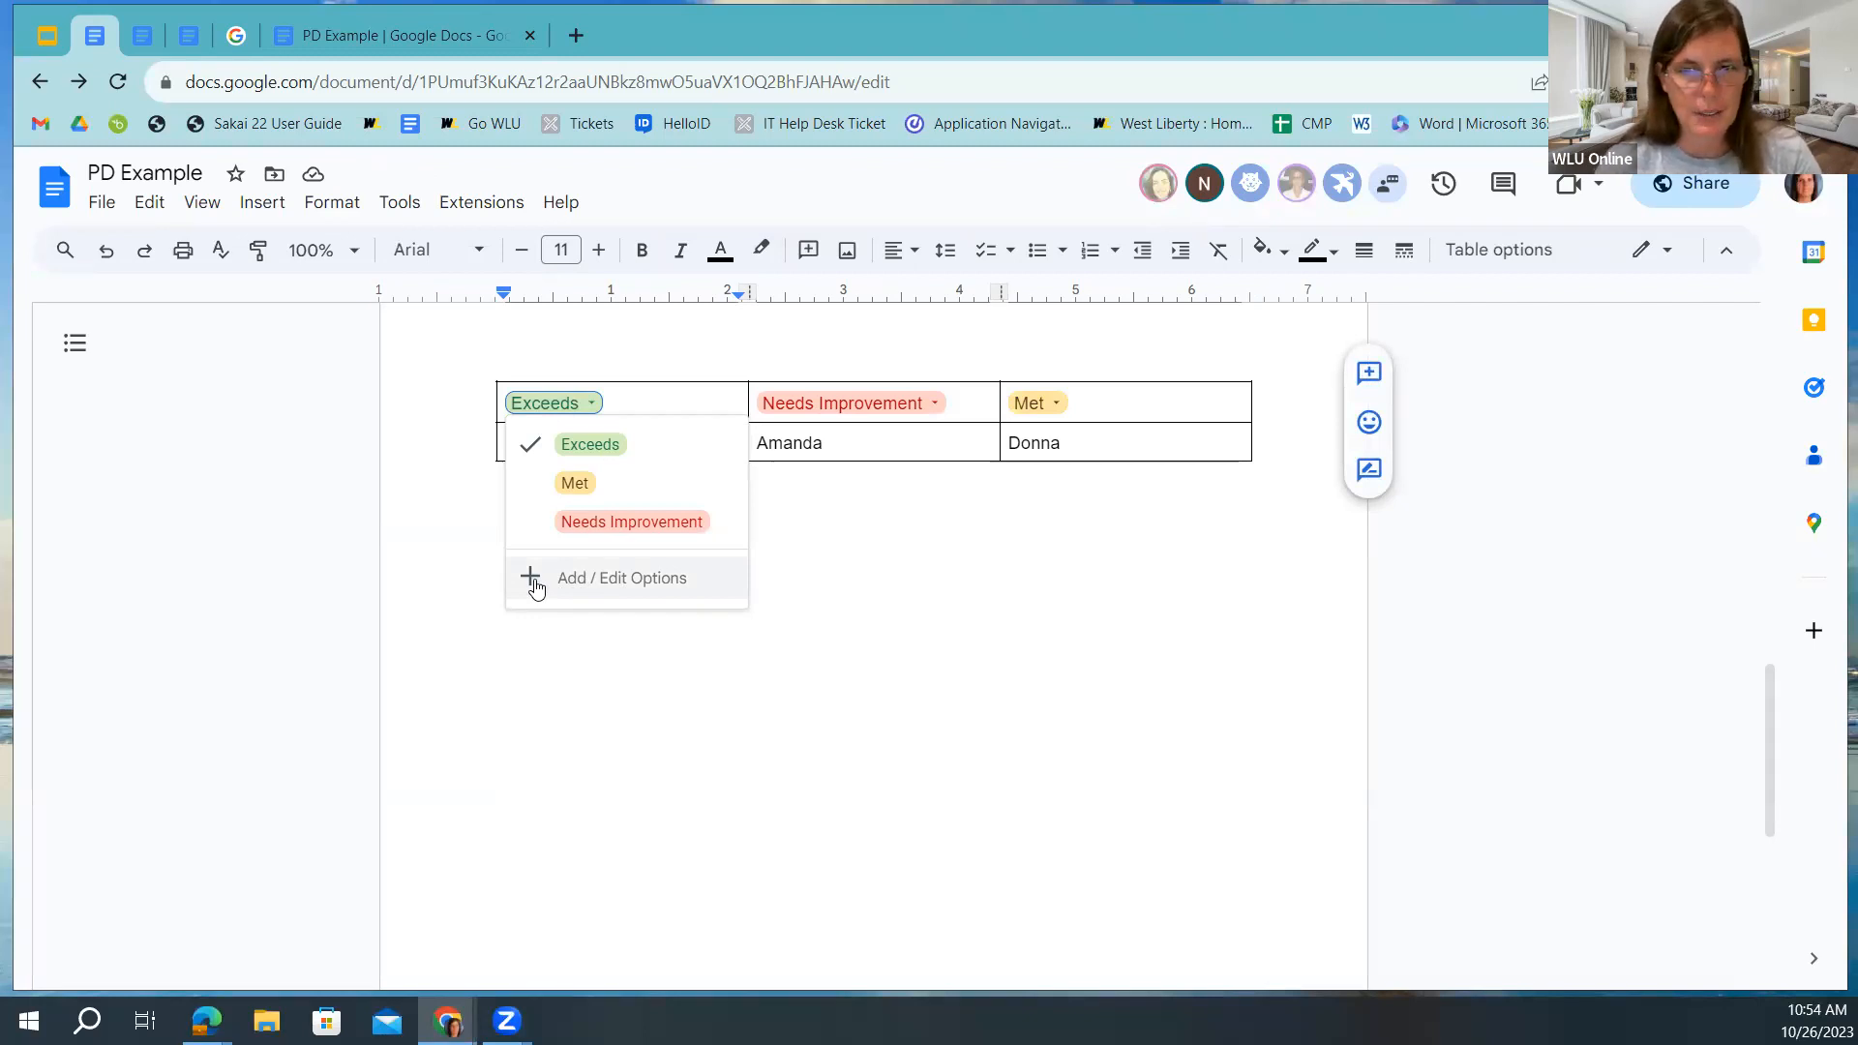
left_click(801, 531)
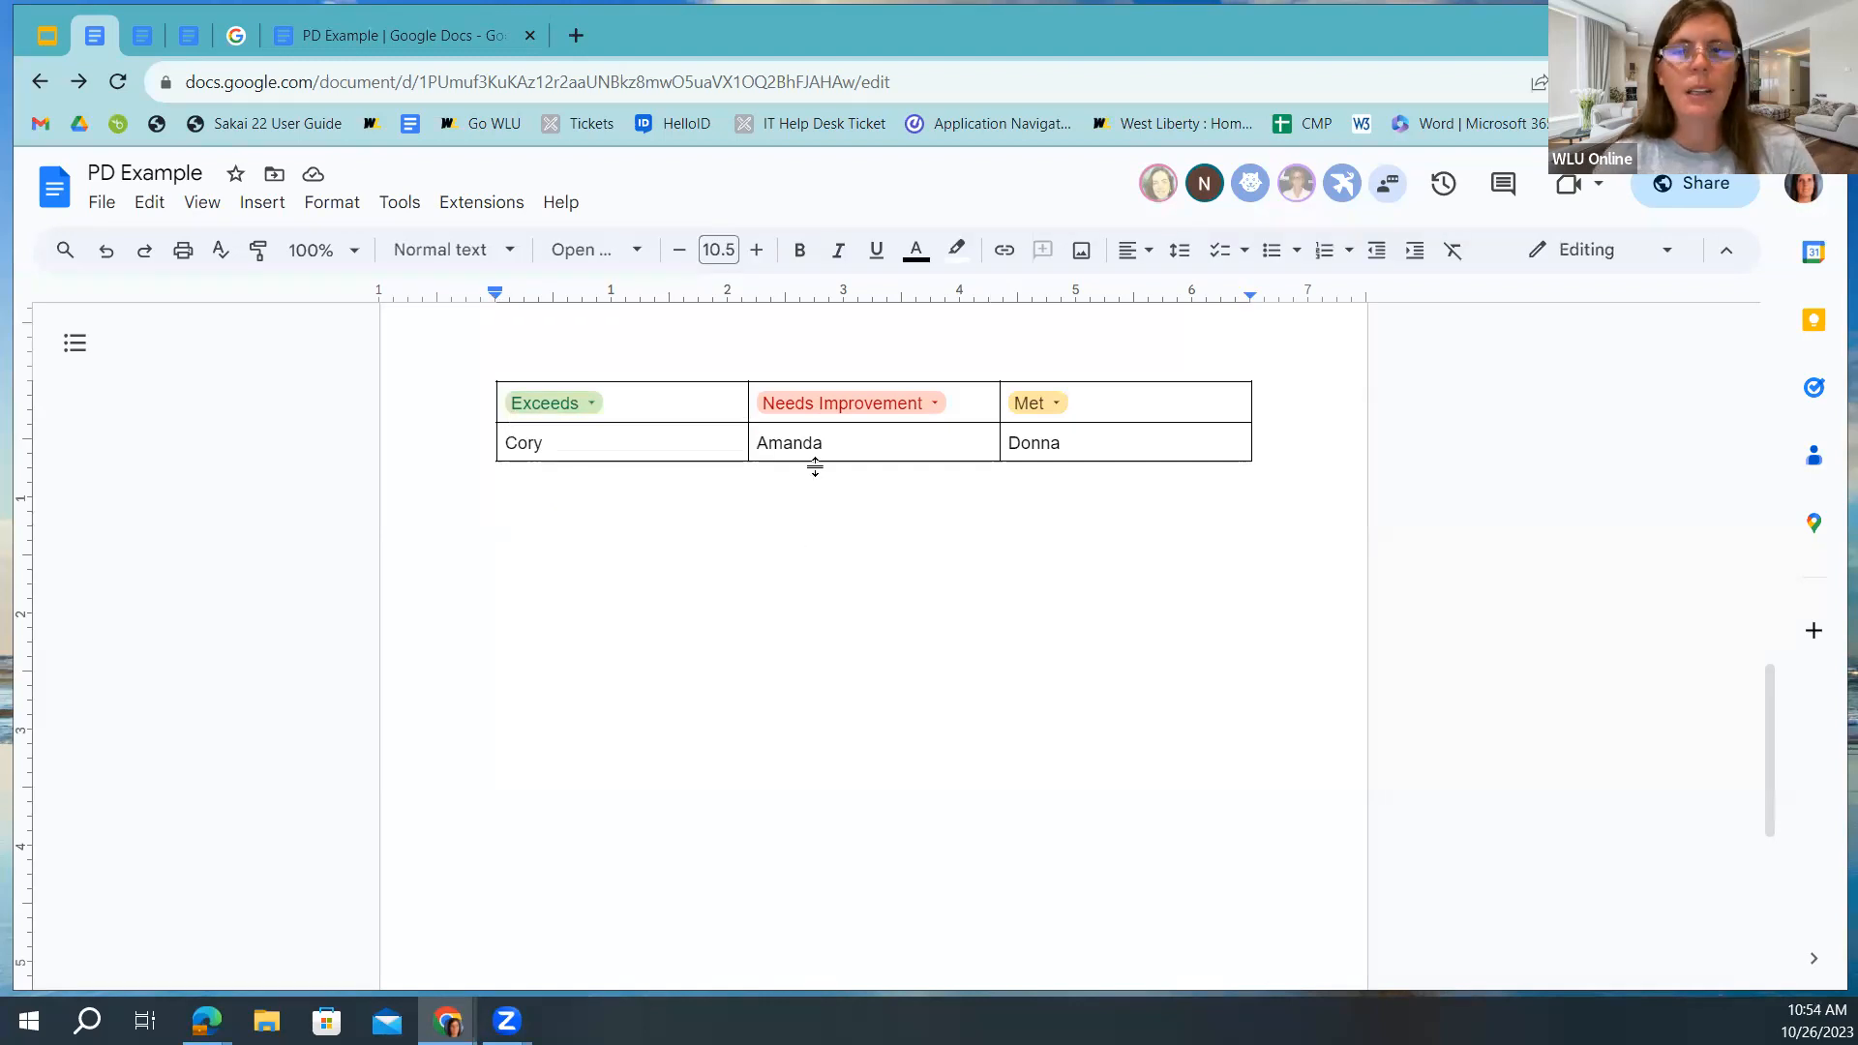
left_click(44, 39)
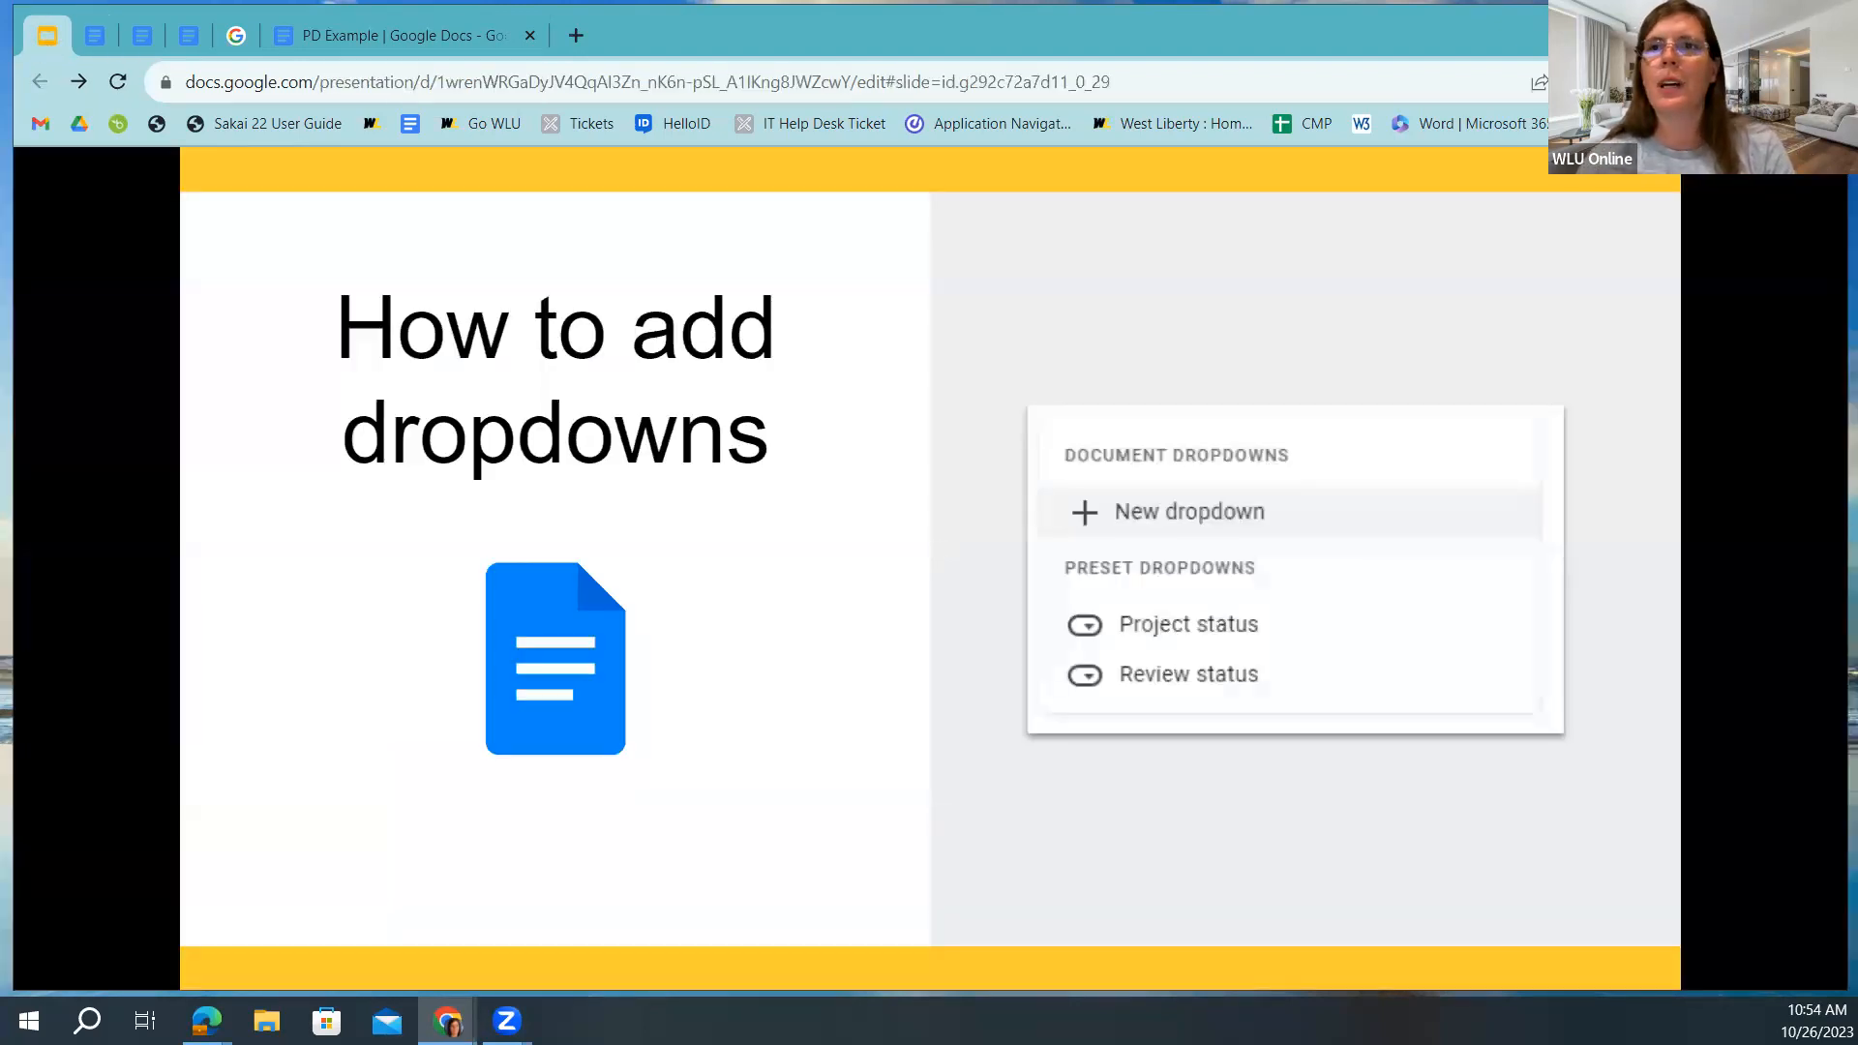
key("Right")
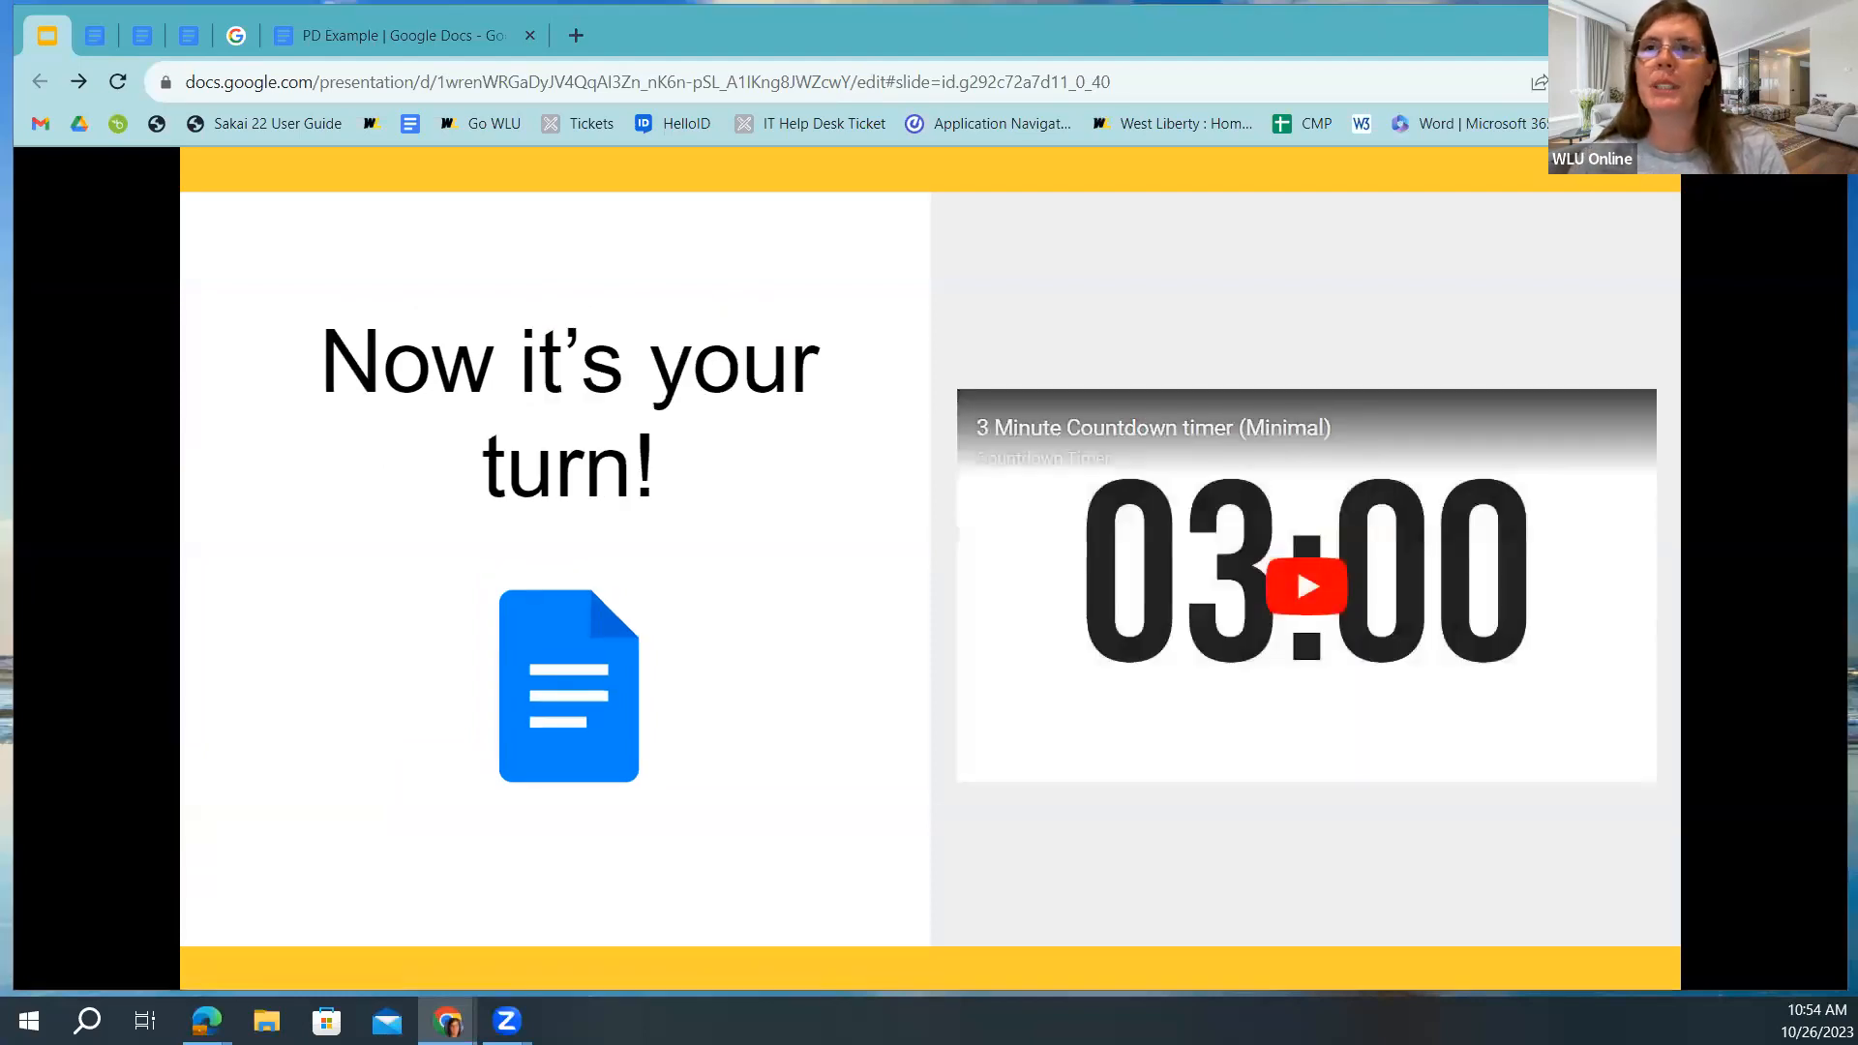